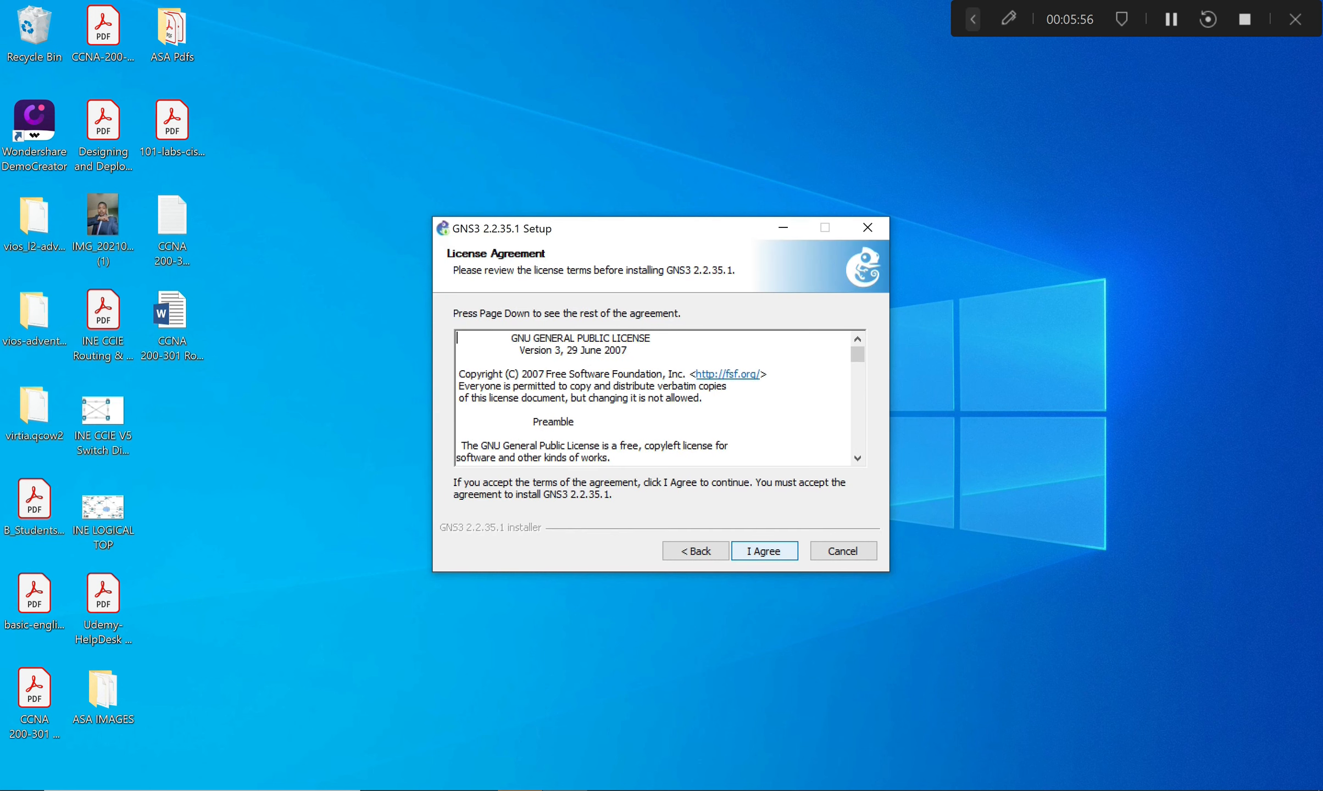
key(Return)
key(Return)
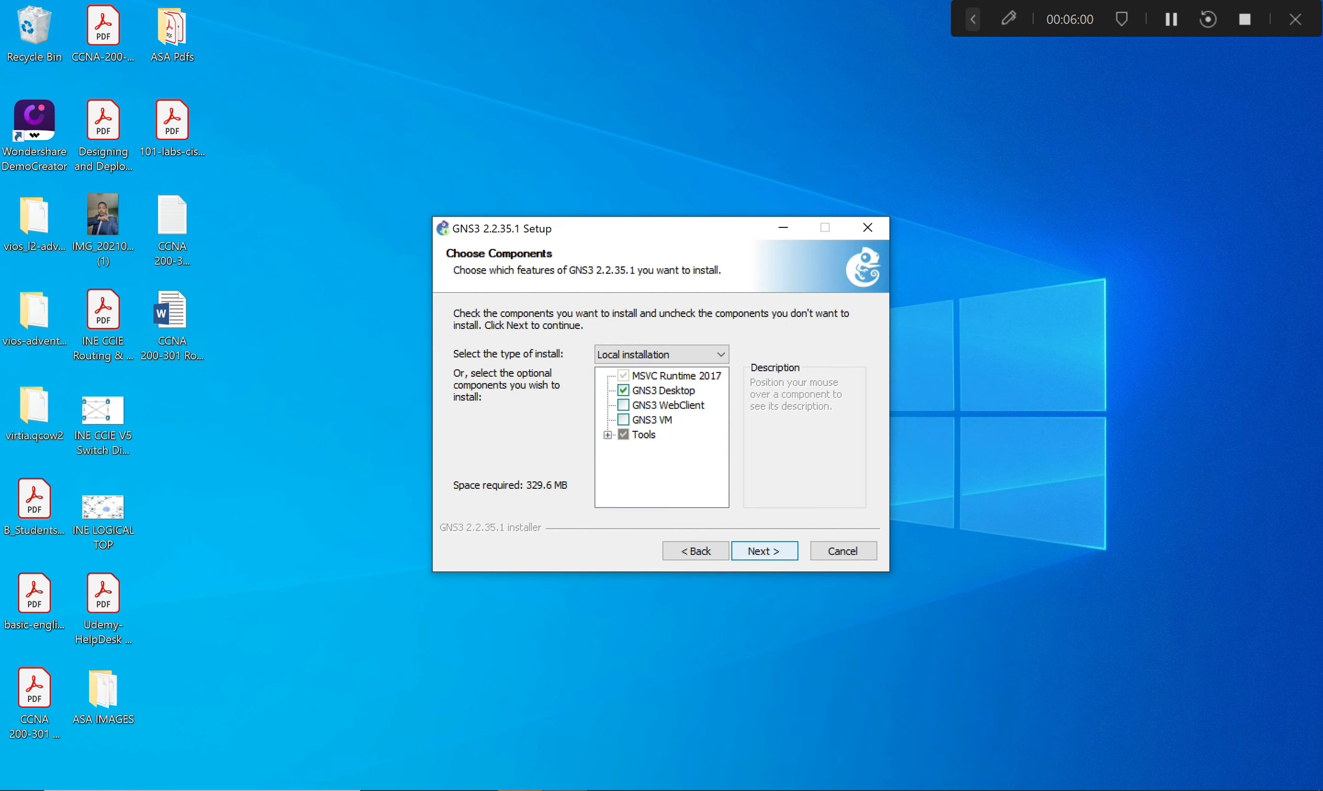
Accept the license and install GNS3 2.2.35.1 with default components into C:\Program Files\GNS3.
key(Return)
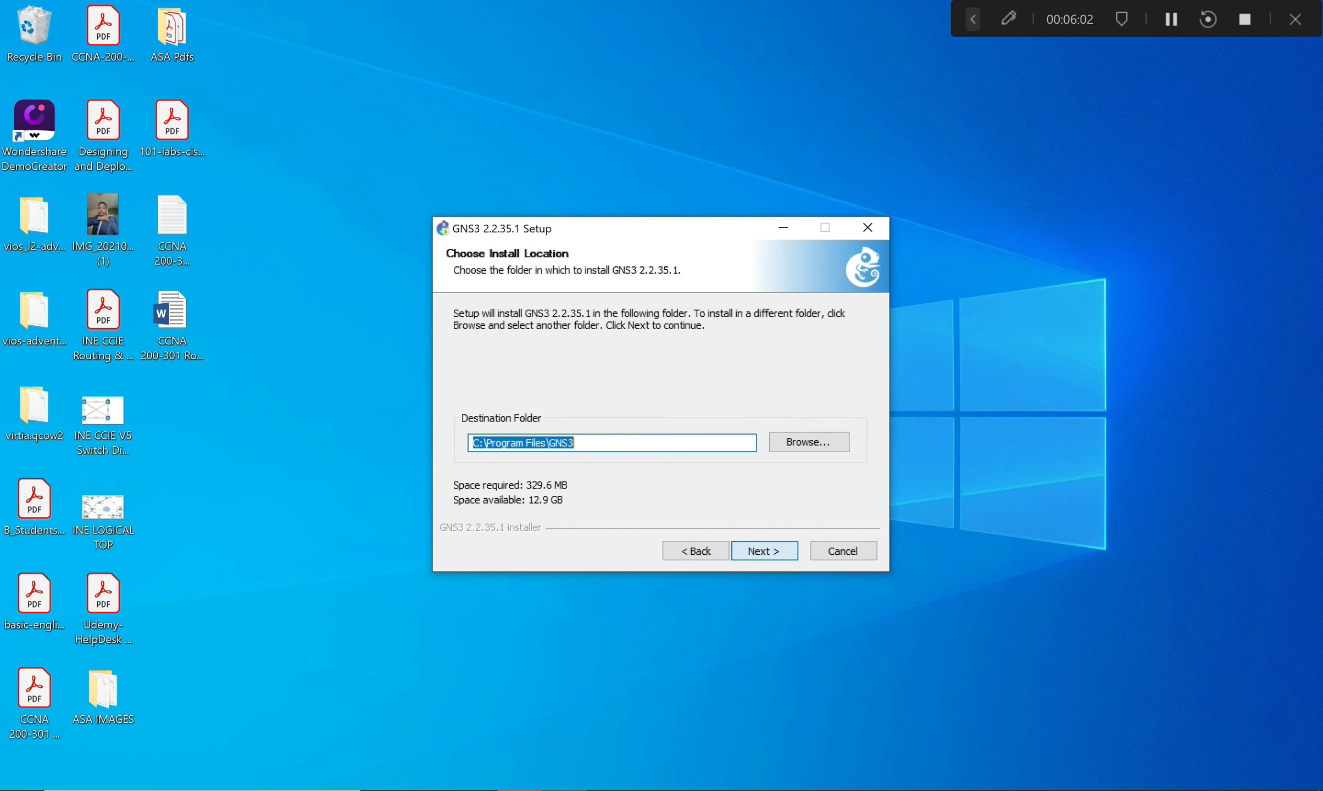
key(Return)
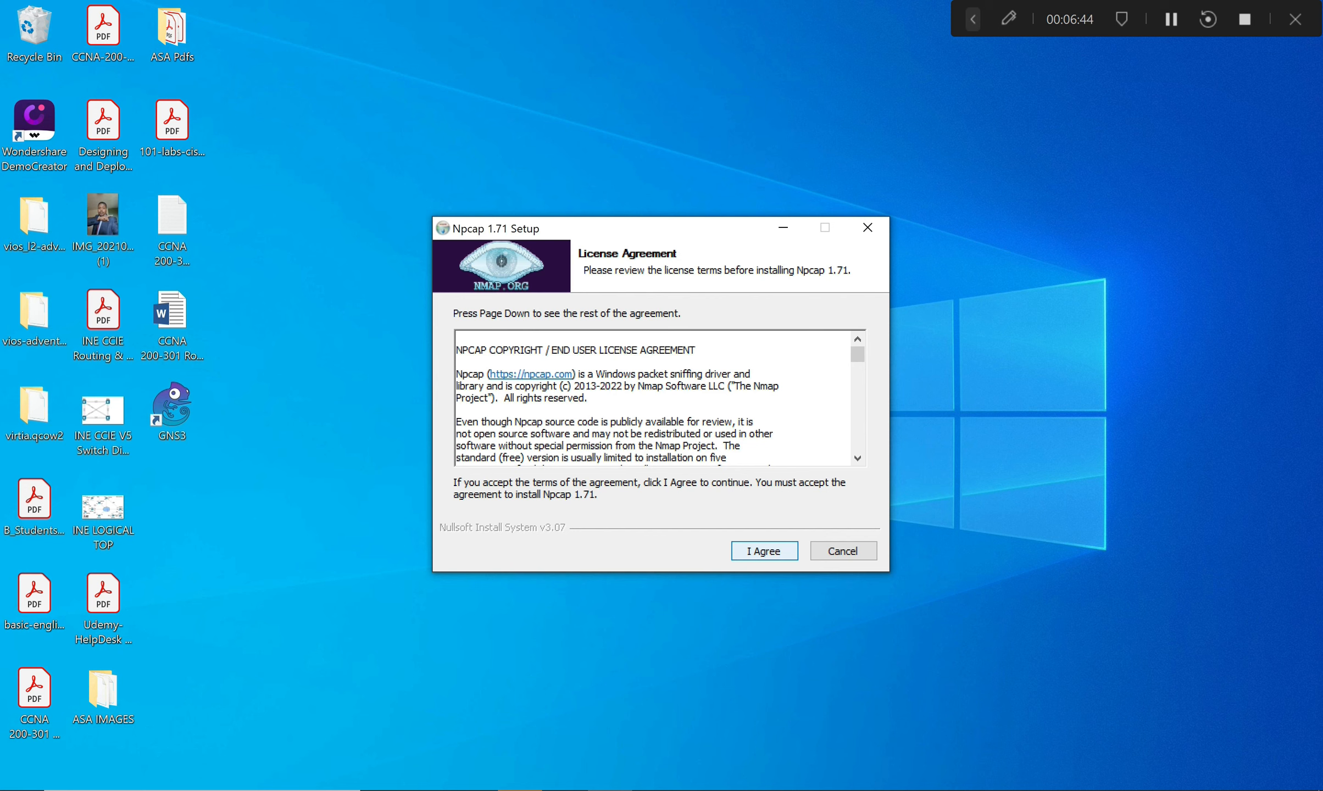
Accept the Npcap 1.71 license and install it with default options until setup completes.
key(Return)
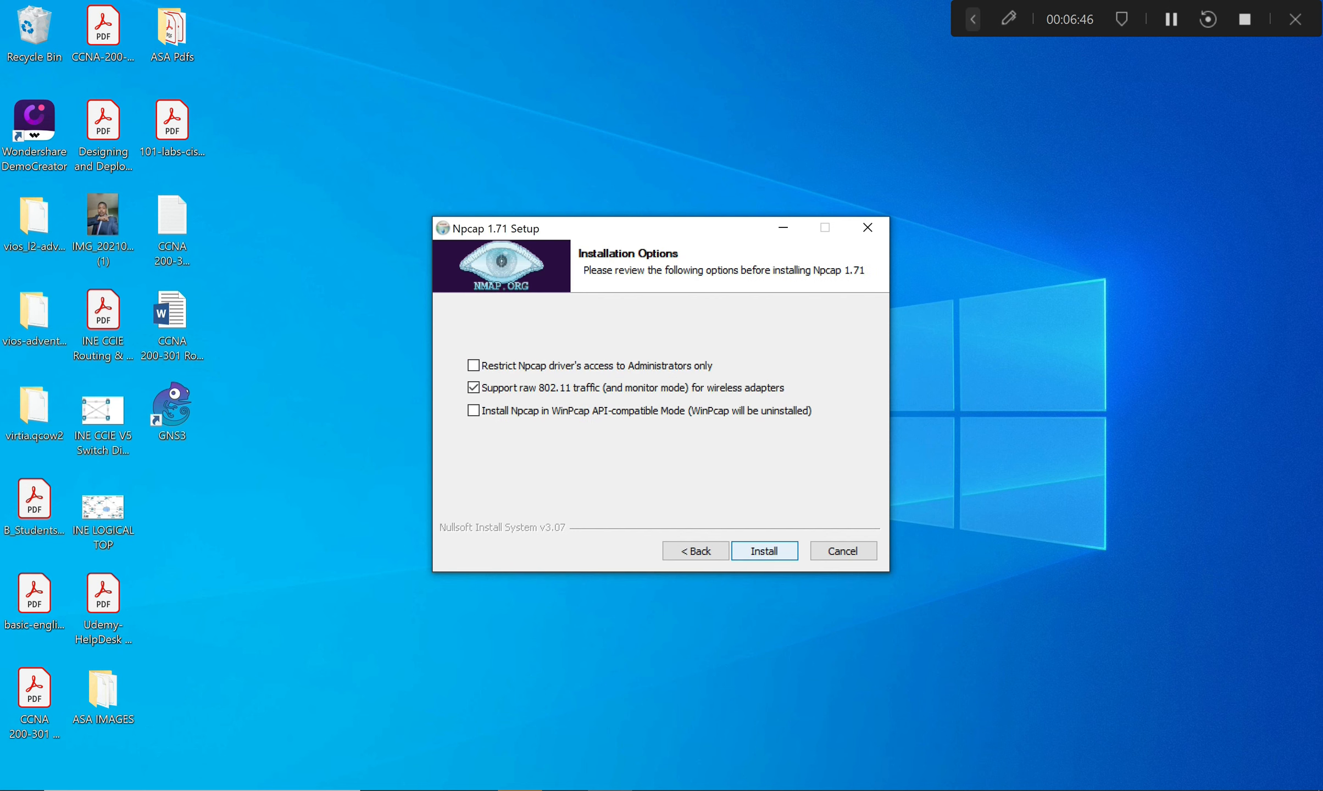
click(764, 551)
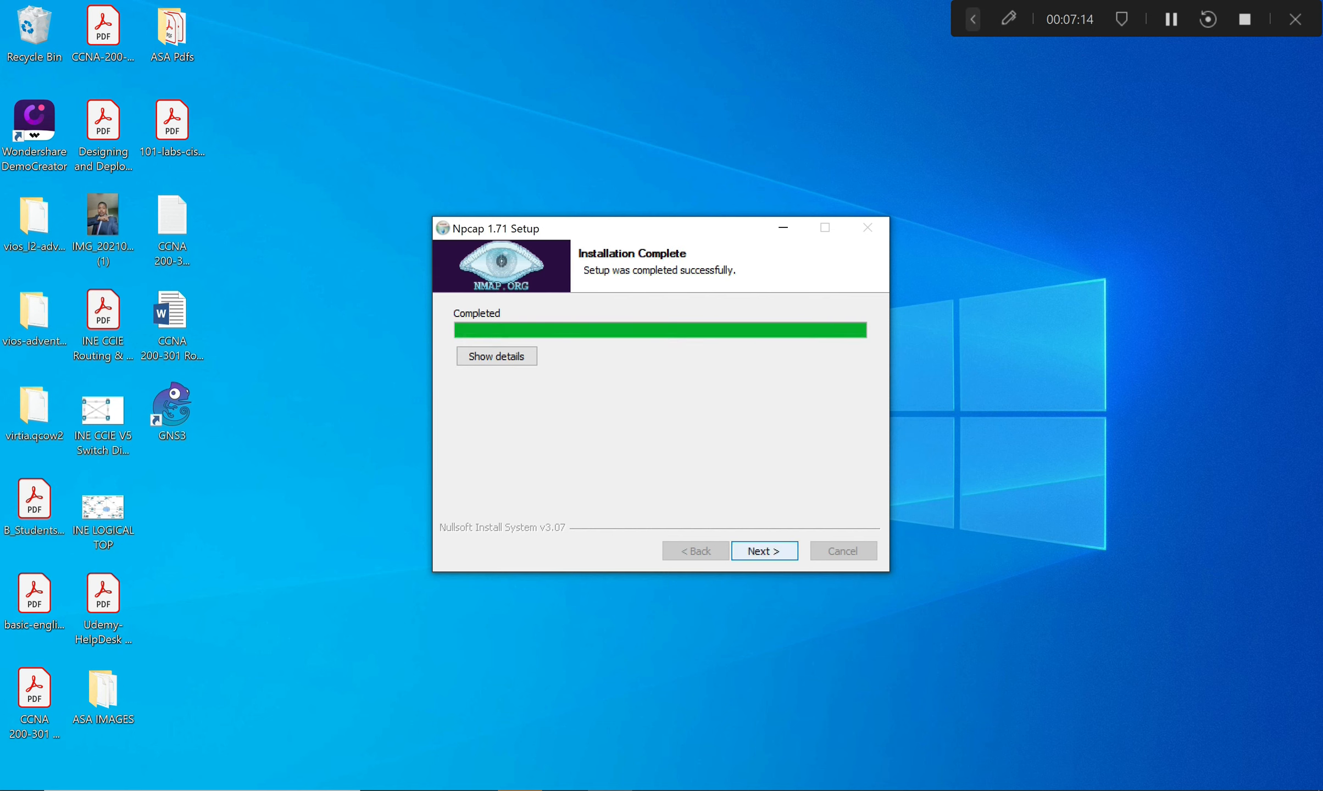
key(Return)
key(Return)
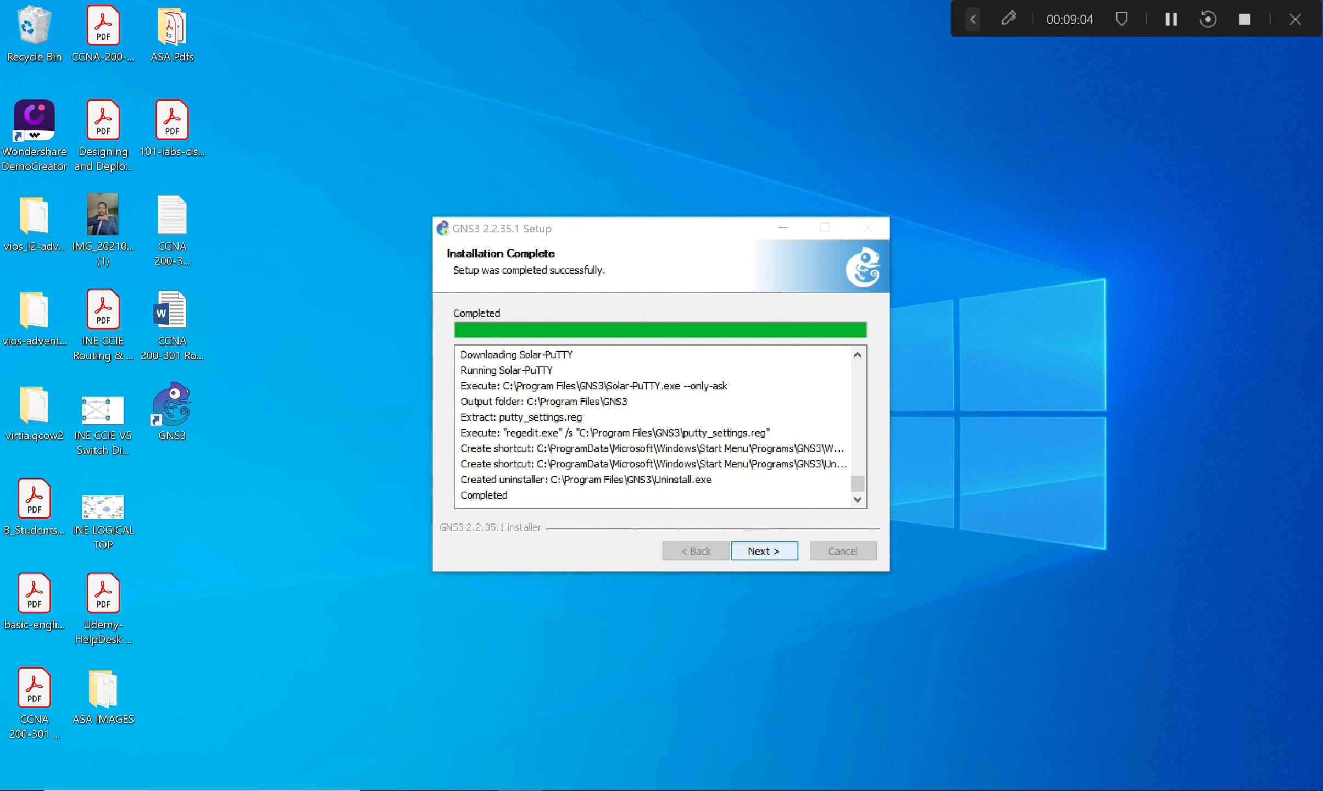
Decline the Solarwinds toolset, finish setup with Start GNS3 unticked, and close the thank-you page.
click(764, 551)
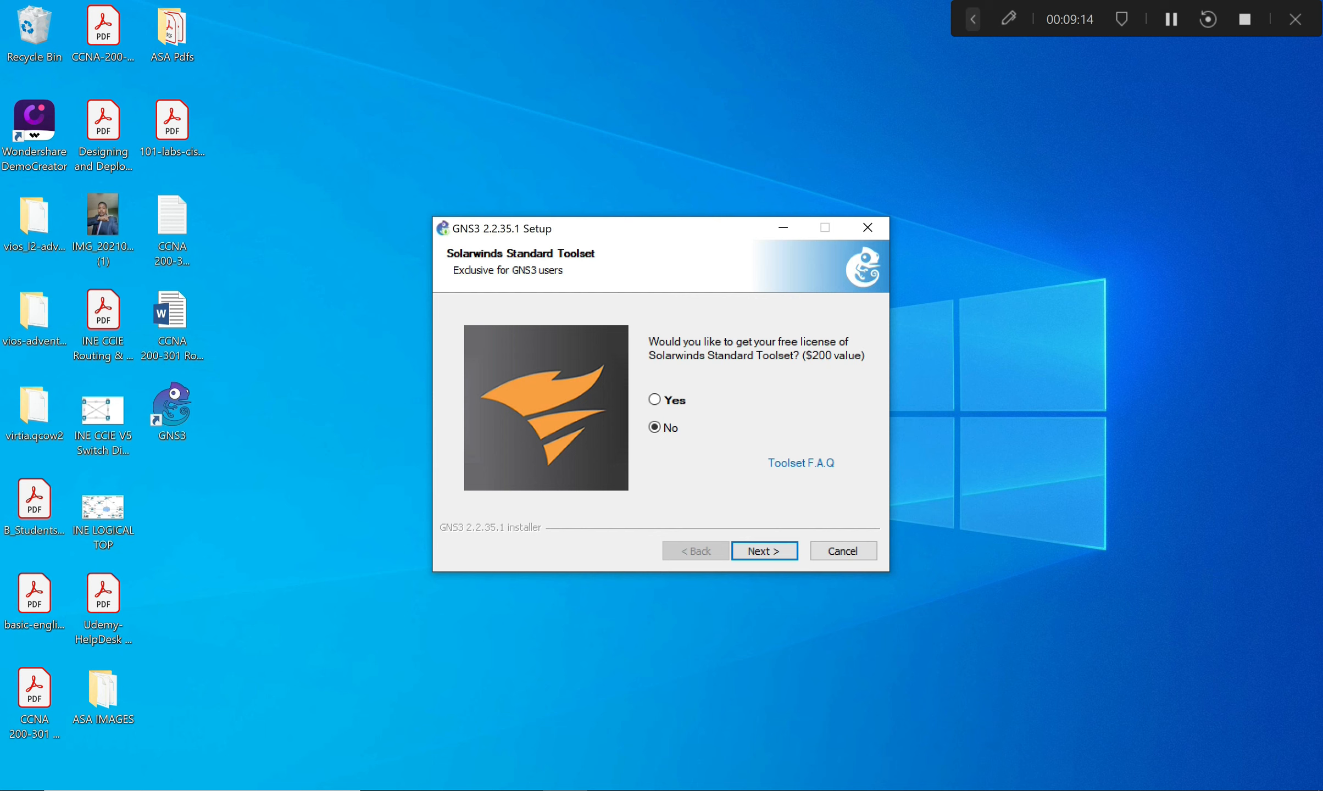
key(Return)
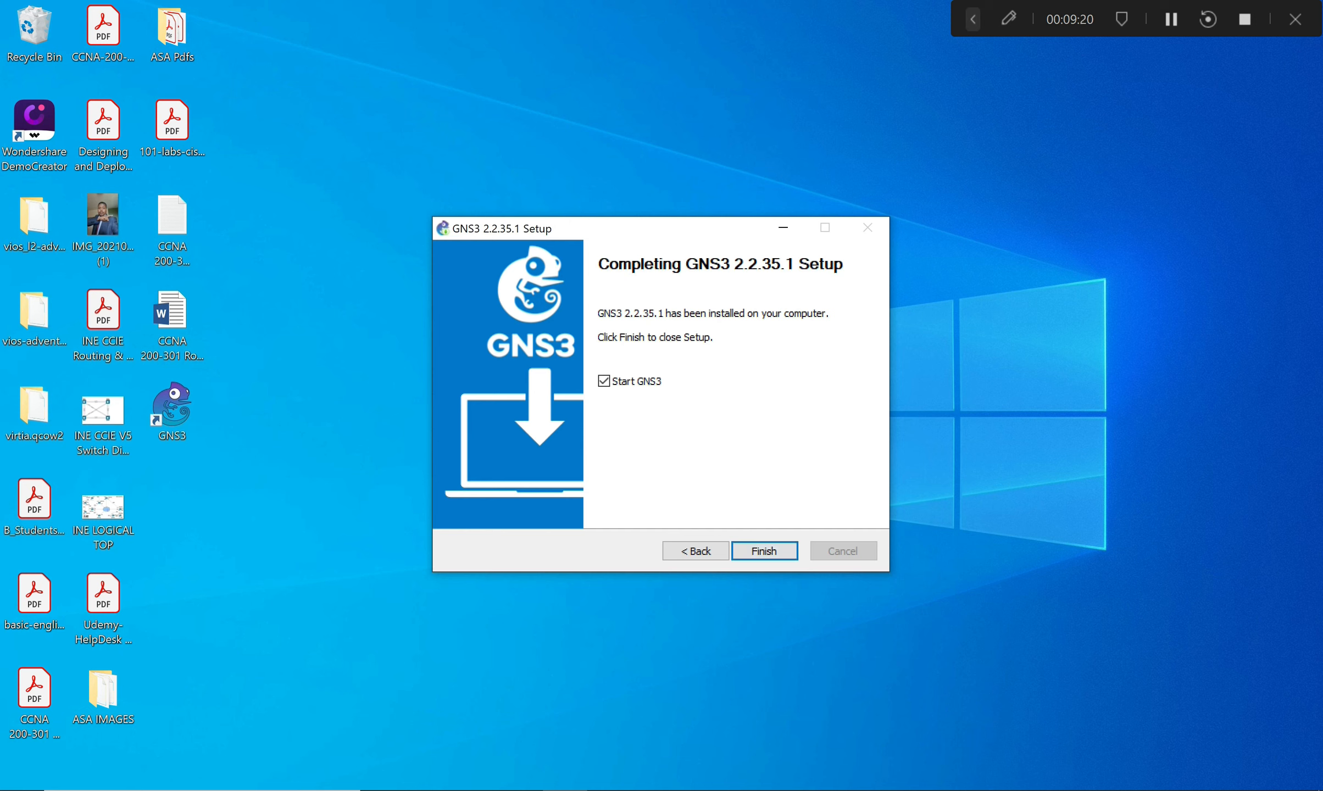
click(604, 382)
click(604, 381)
click(604, 382)
click(604, 381)
click(604, 381)
key(Return)
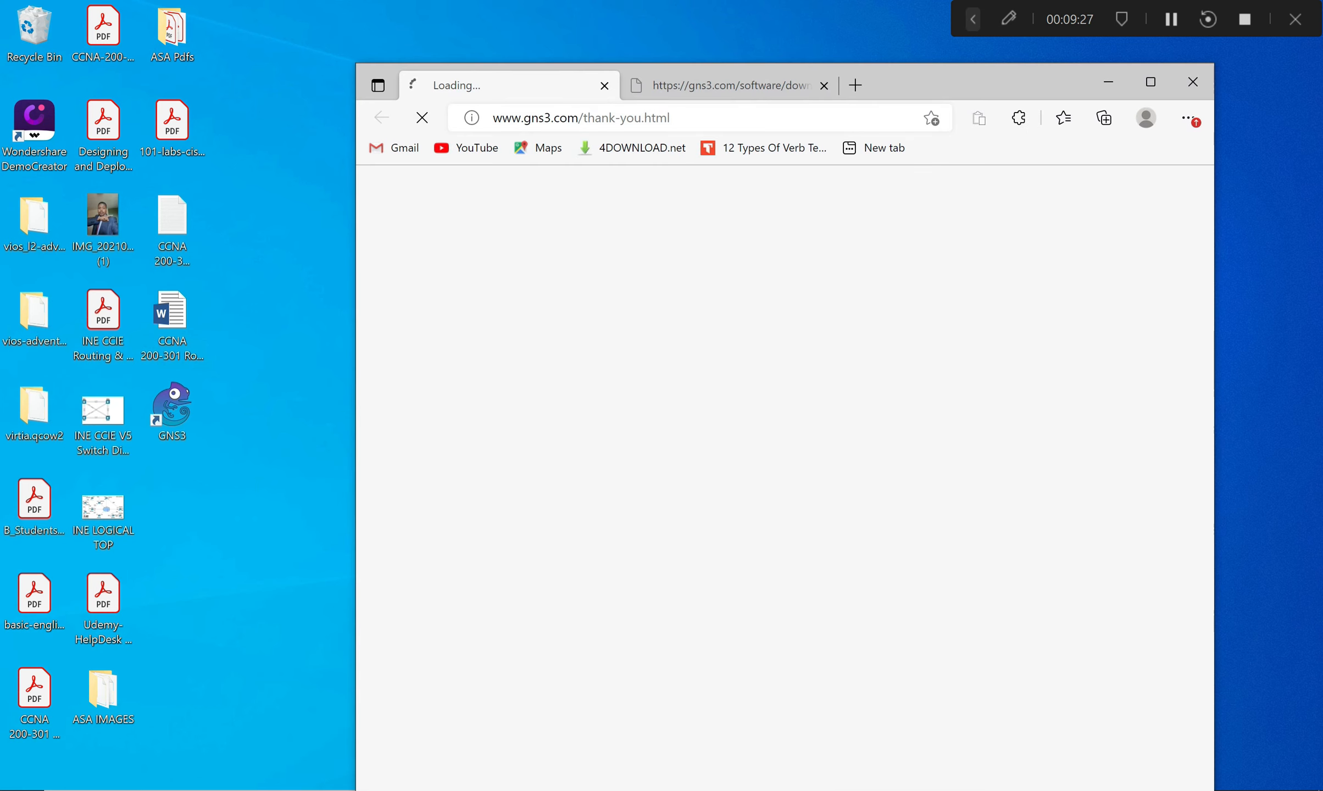
click(1192, 82)
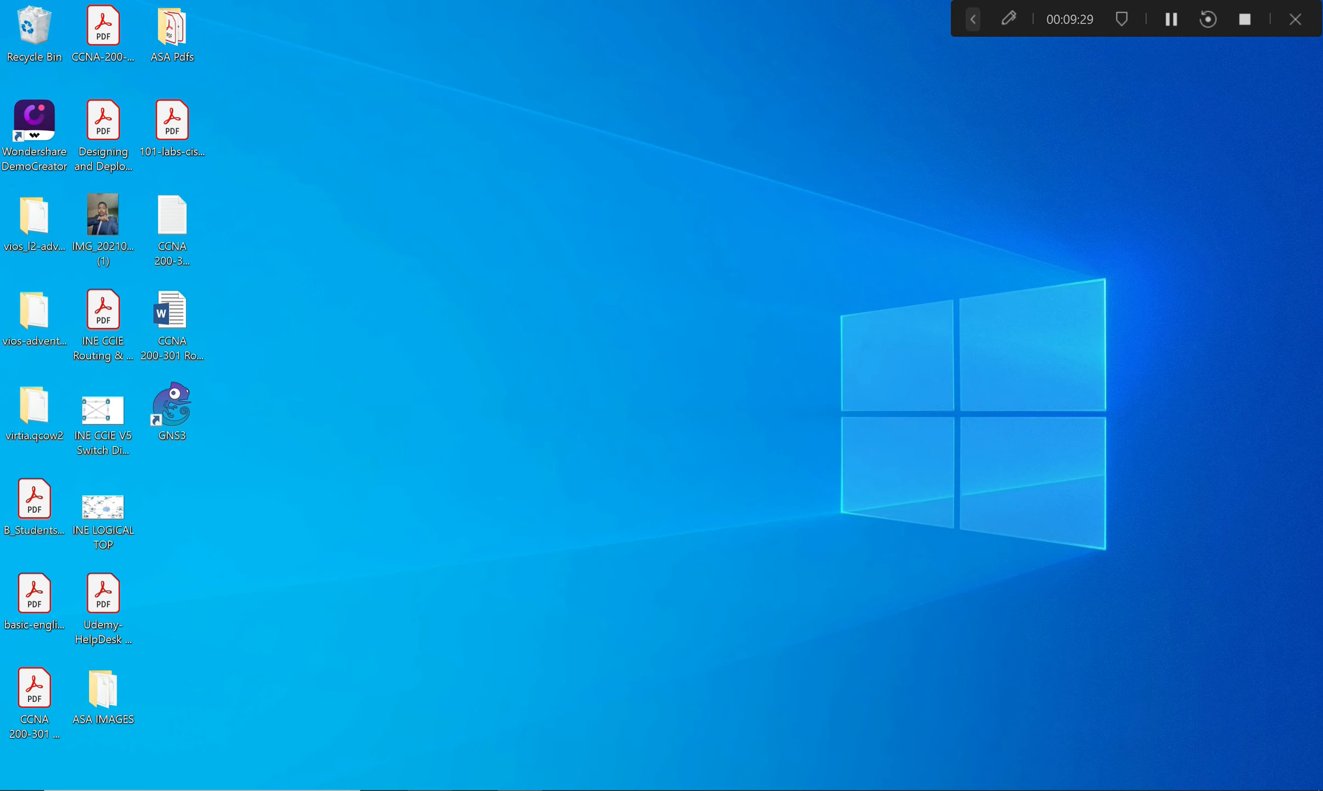
Open the Downloads folder in File Explorer and select the GNS3.VM.VMware.Workstation.2.2.35.1 archive.
key(super+e)
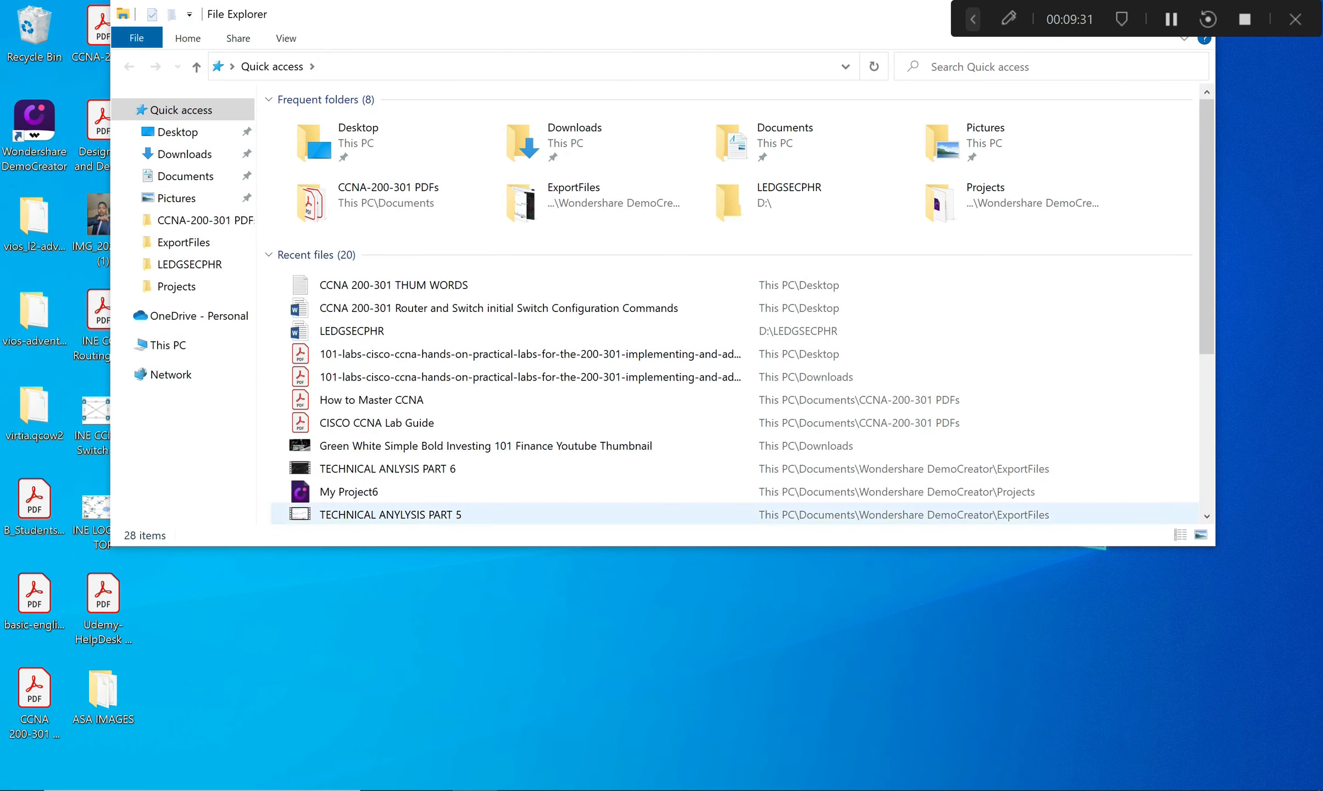
click(583, 142)
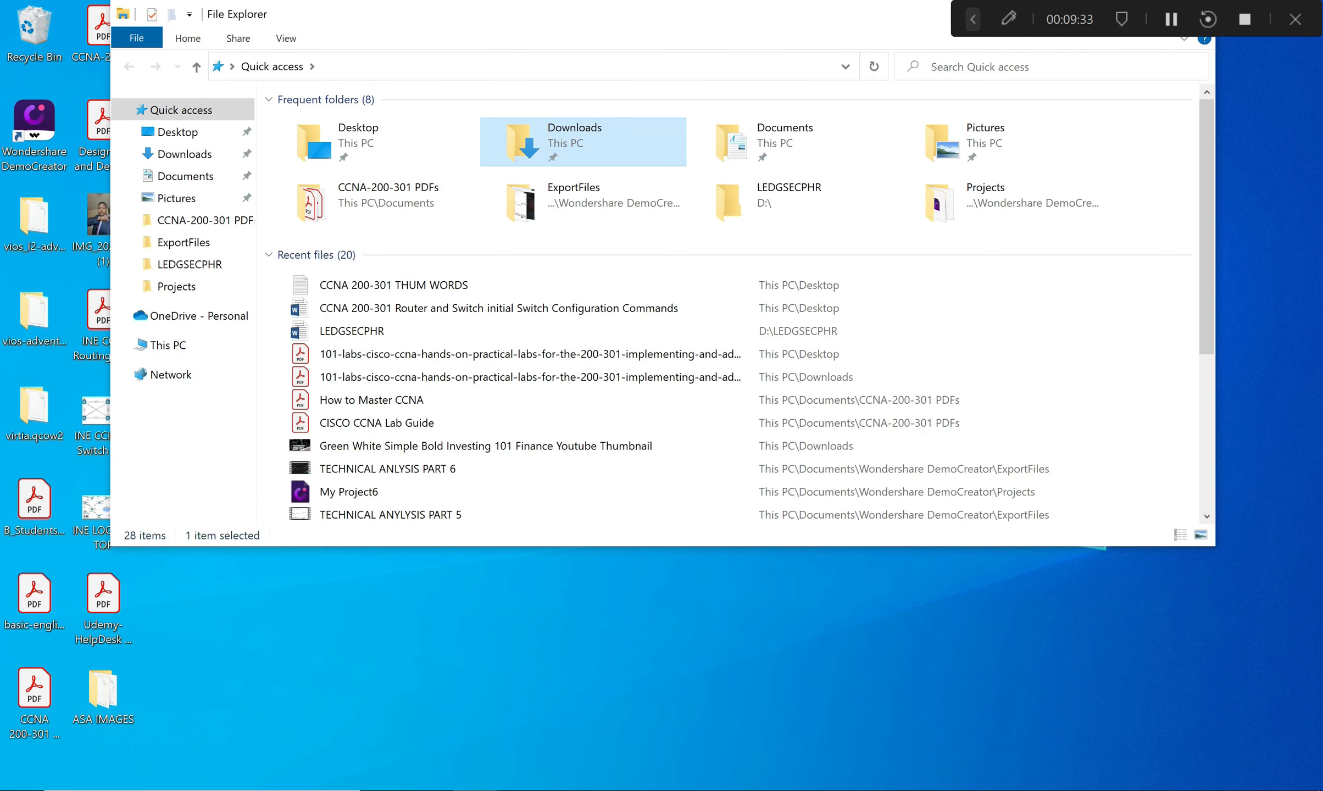
double_click(583, 148)
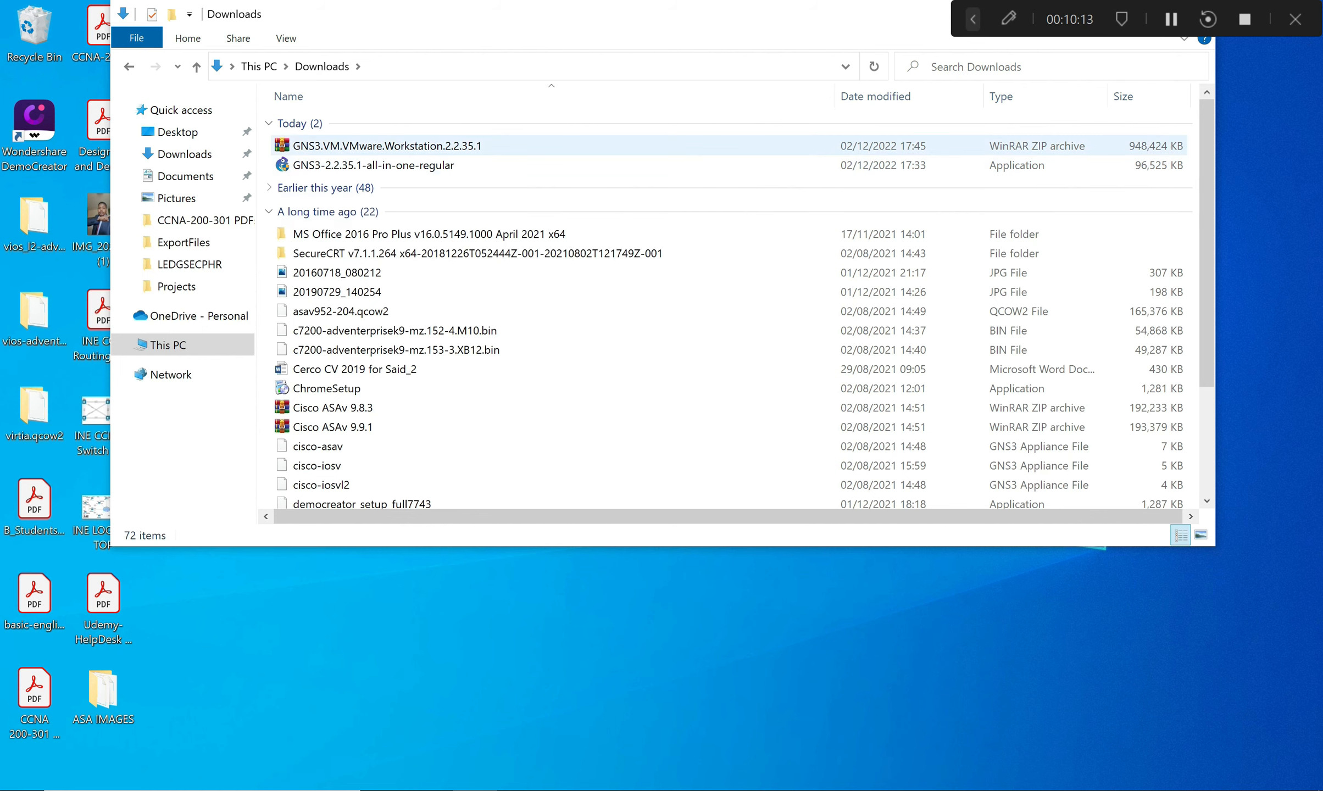
click(454, 147)
Extract the GNS3.VM.VMware.Workstation.2.2.35.1 zip into a same-named folder in Downloads.
right_click(435, 152)
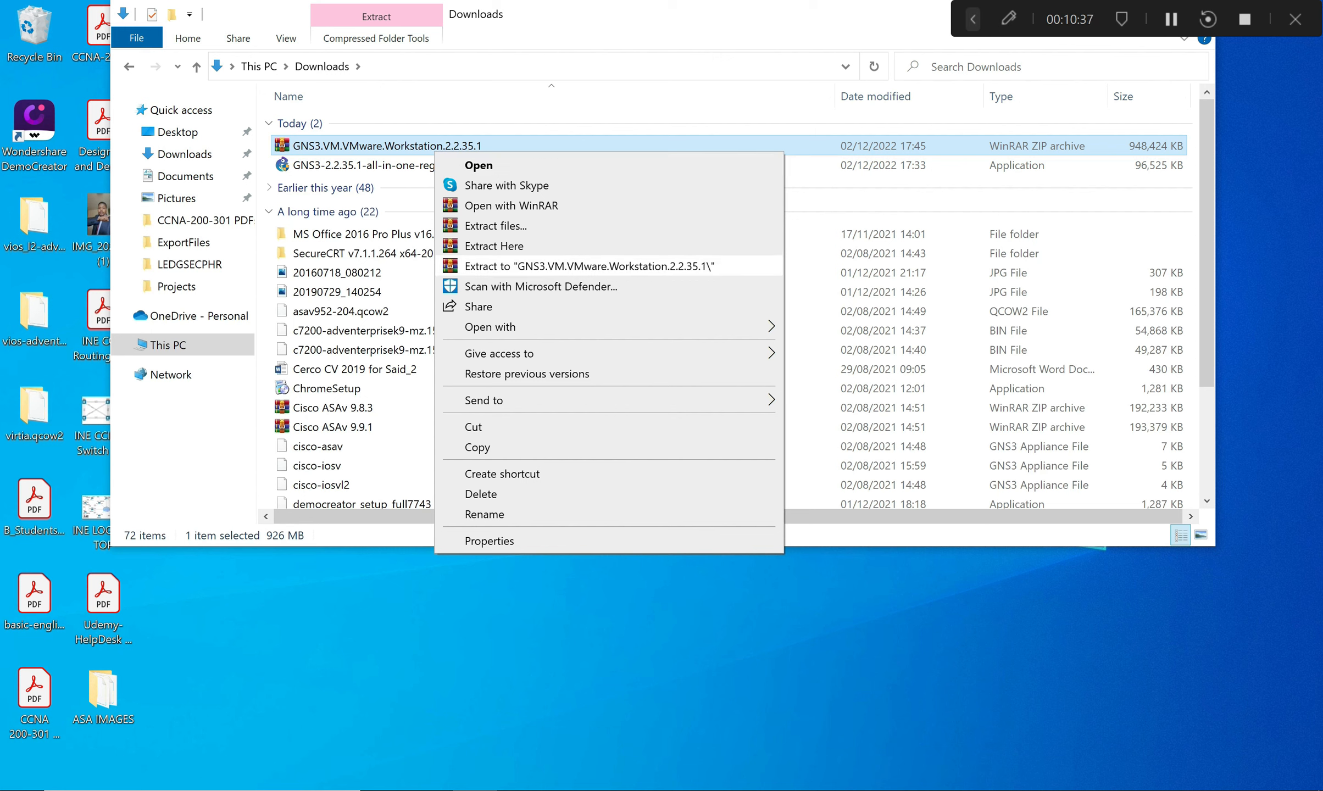
click(589, 266)
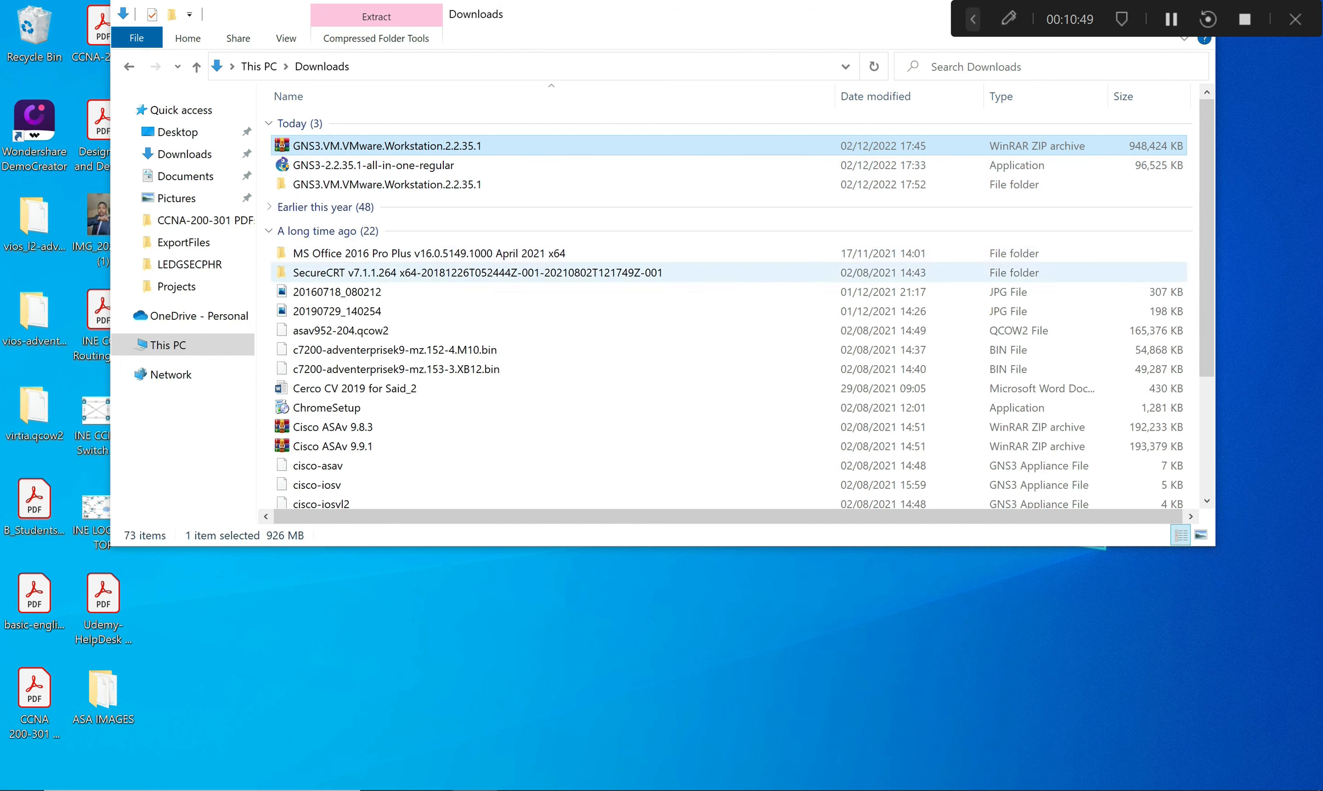
scroll(550, 231, down, 3)
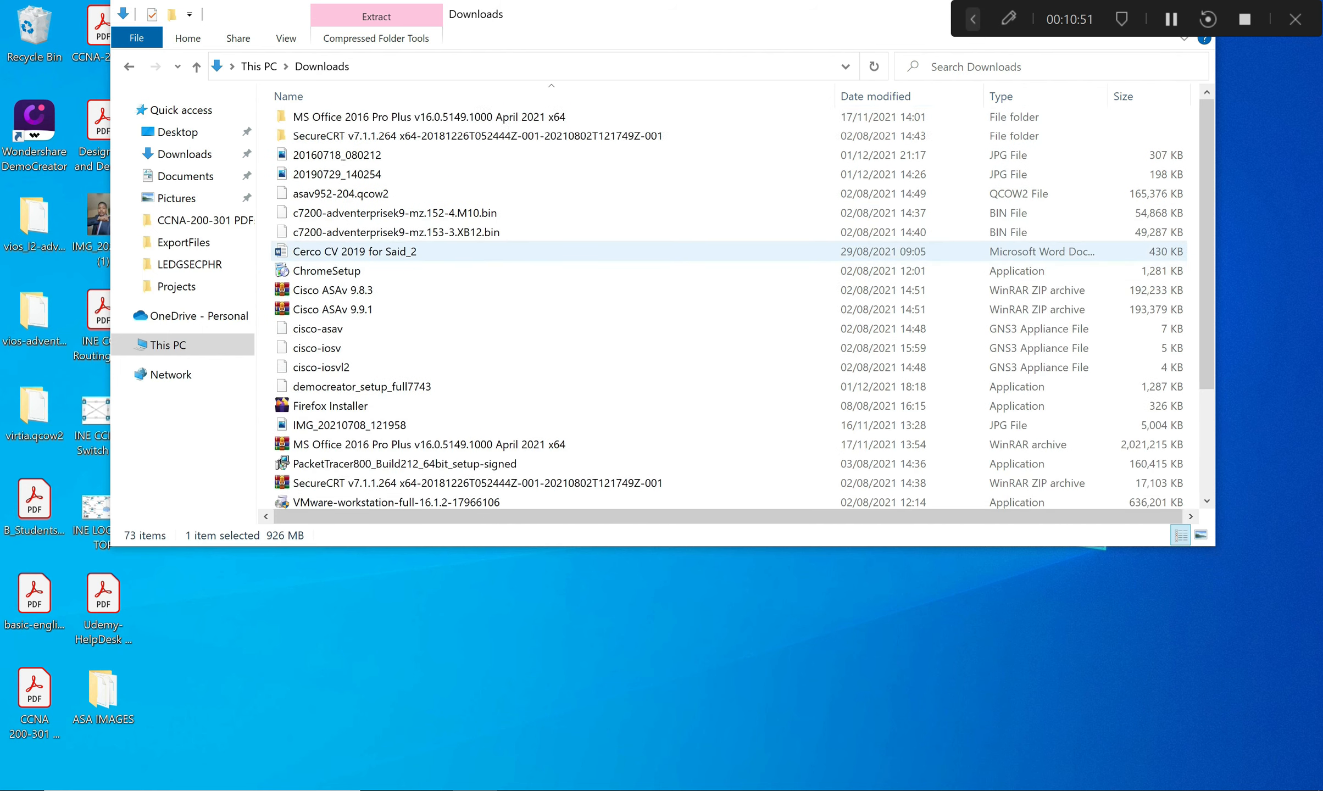
scroll(467, 286, up, 3)
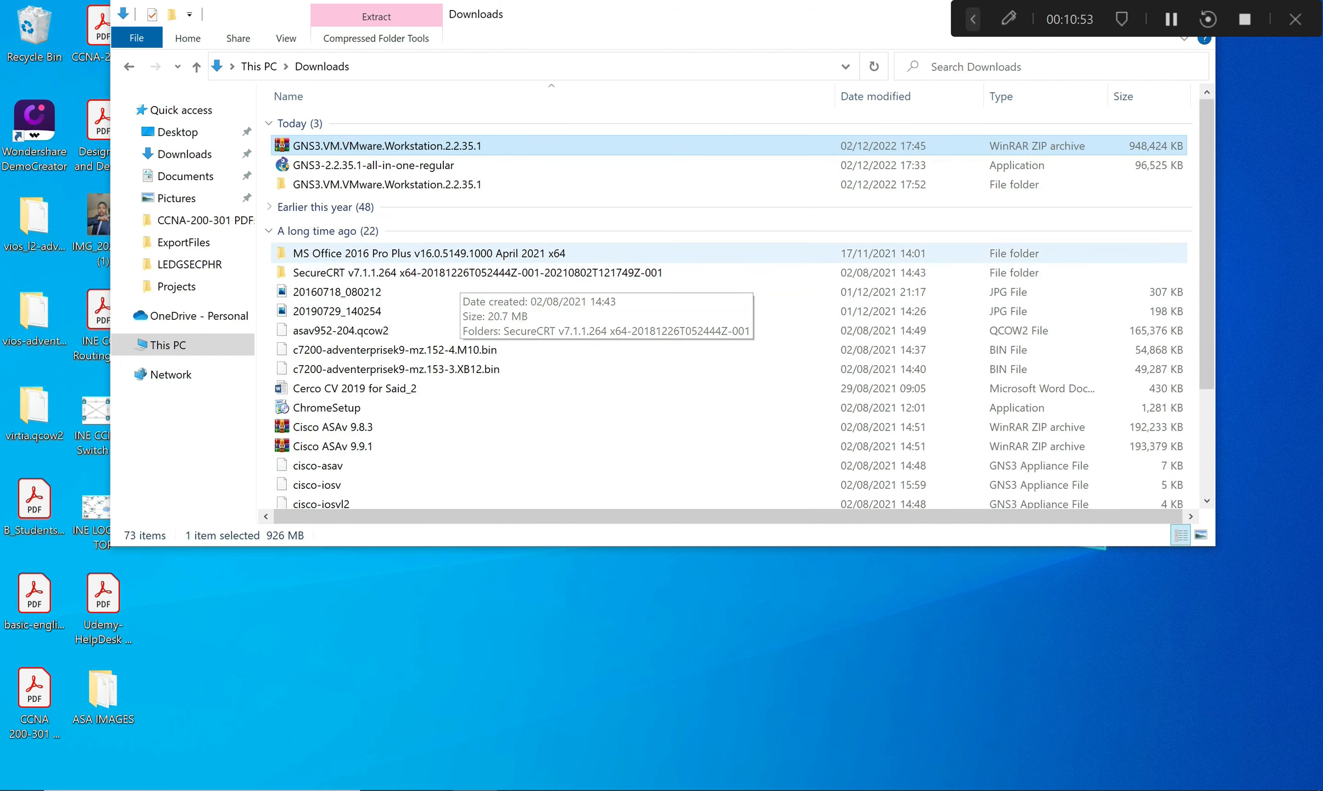
Open the extracted GNS3.VM.VMware.Workstation.2.2.35.1 folder and select the GNS3 VM file.
double_click(407, 184)
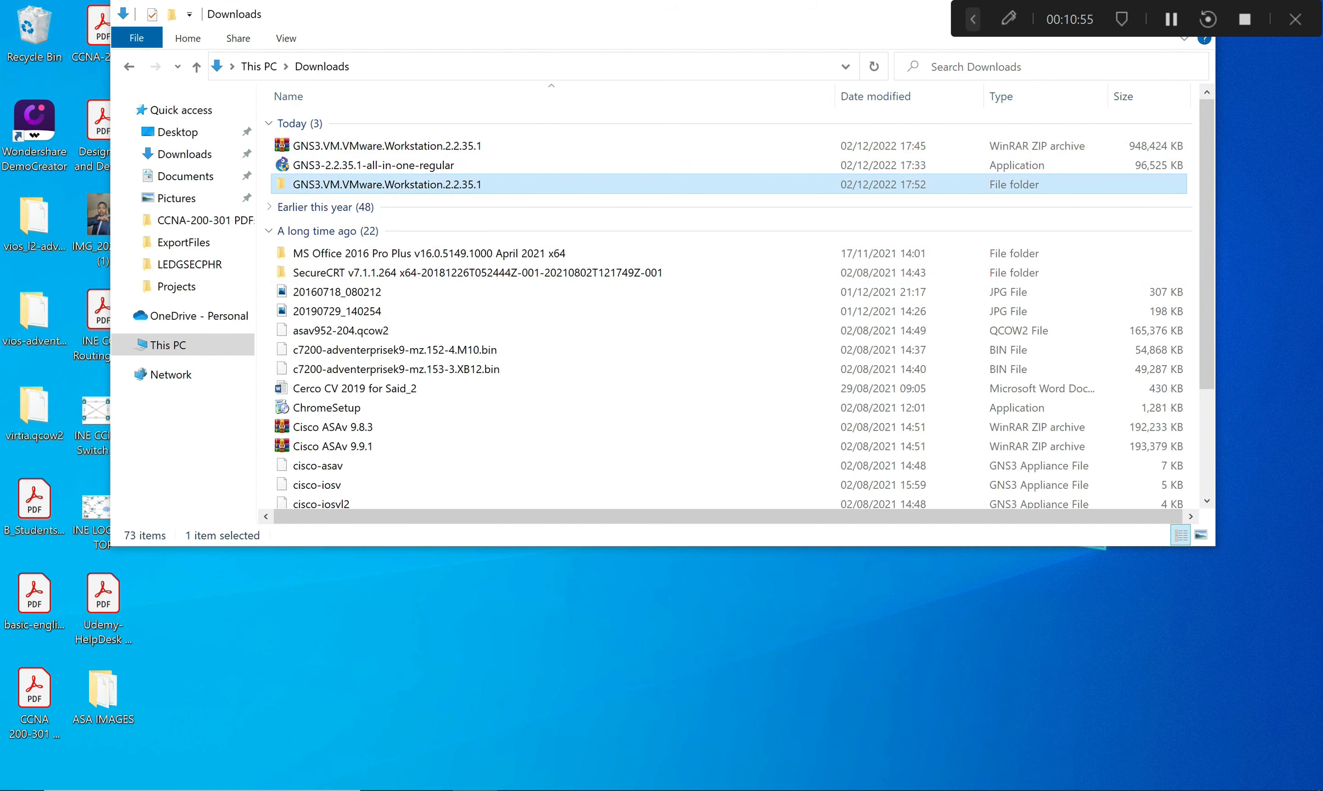
click(363, 125)
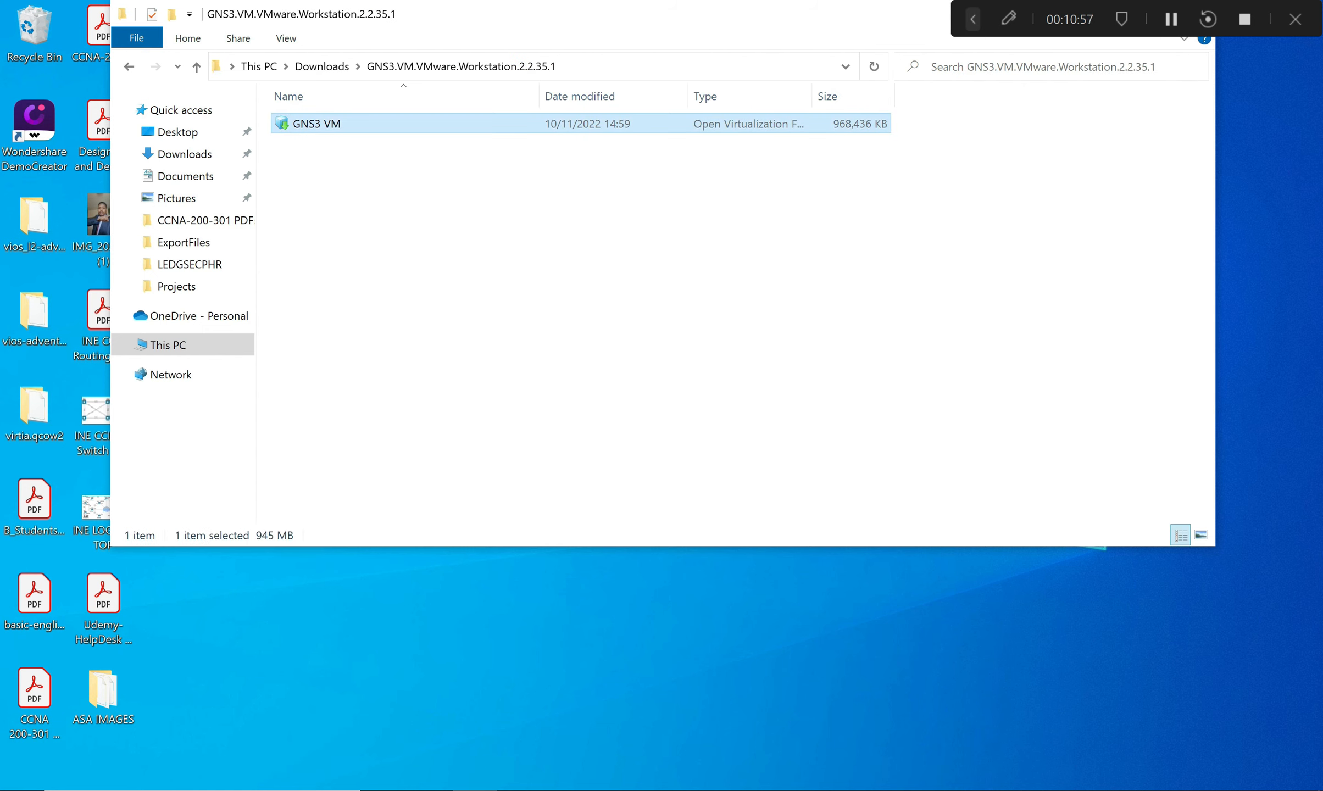
right_click(317, 122)
click(692, 307)
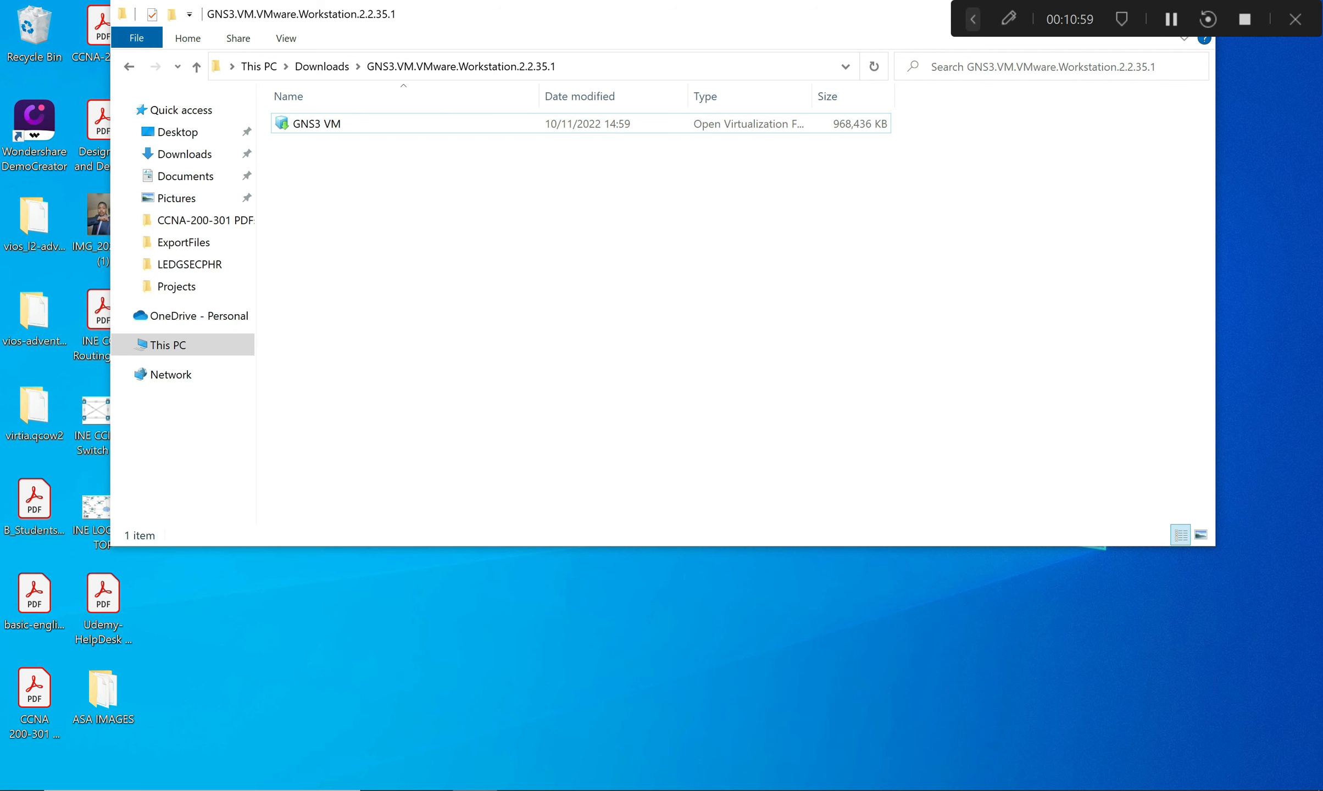
Search Windows for VMware twice, then close the search without opening anything.
key(super)
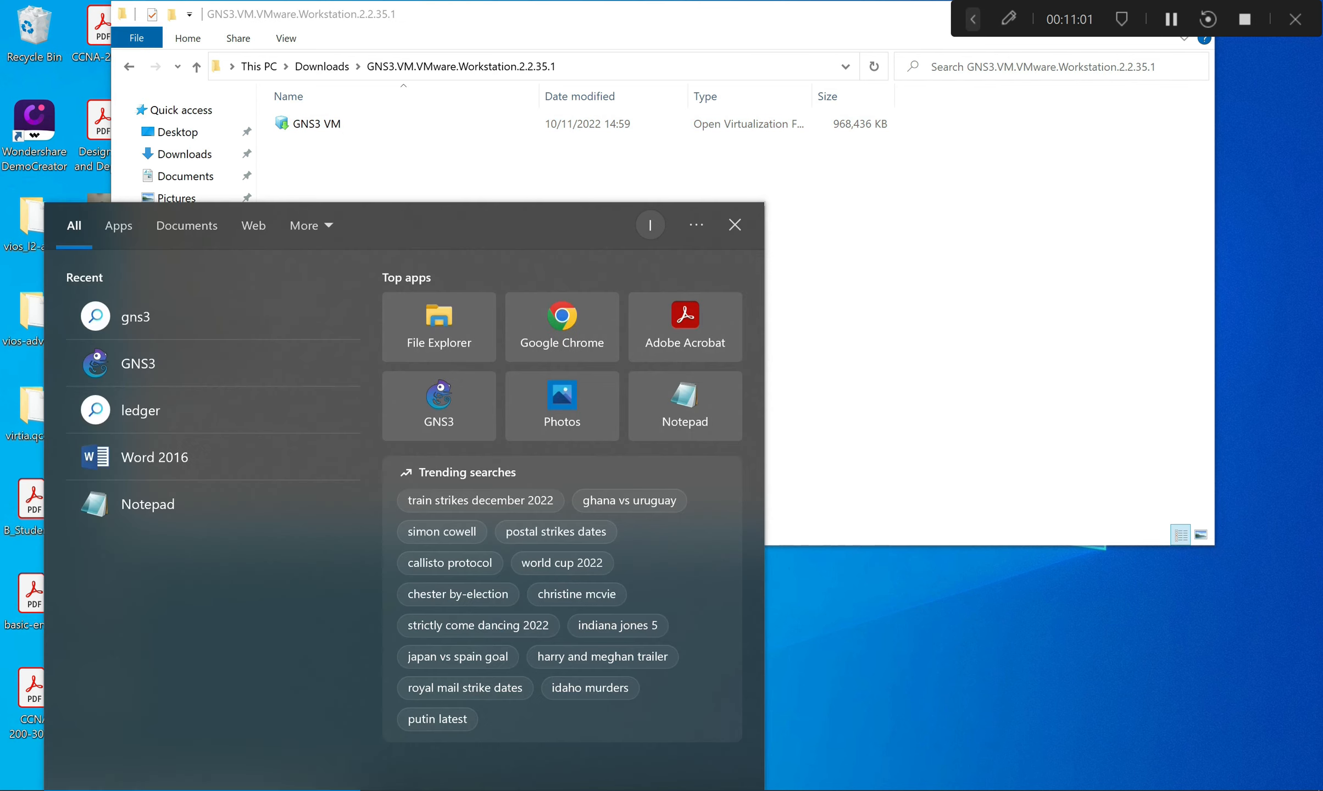
text(vmw)
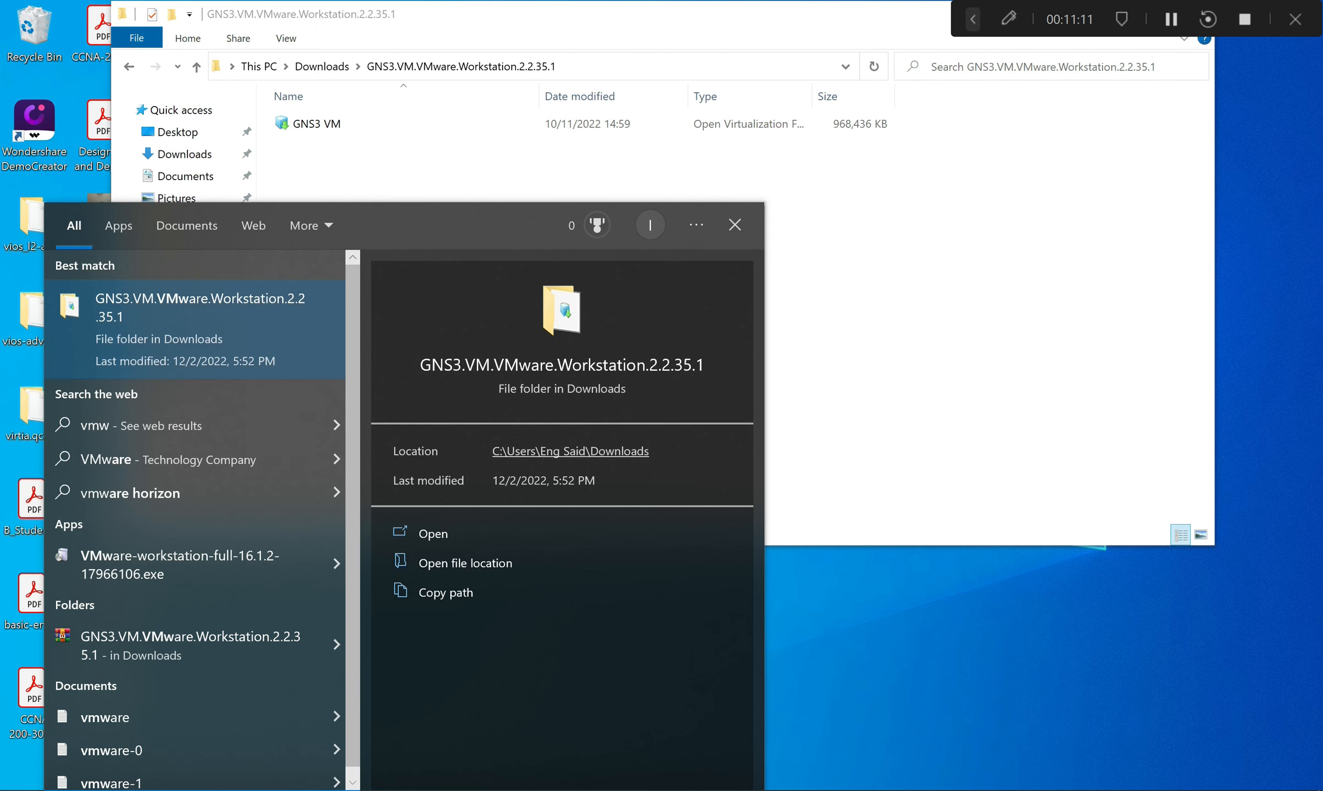
key(Escape)
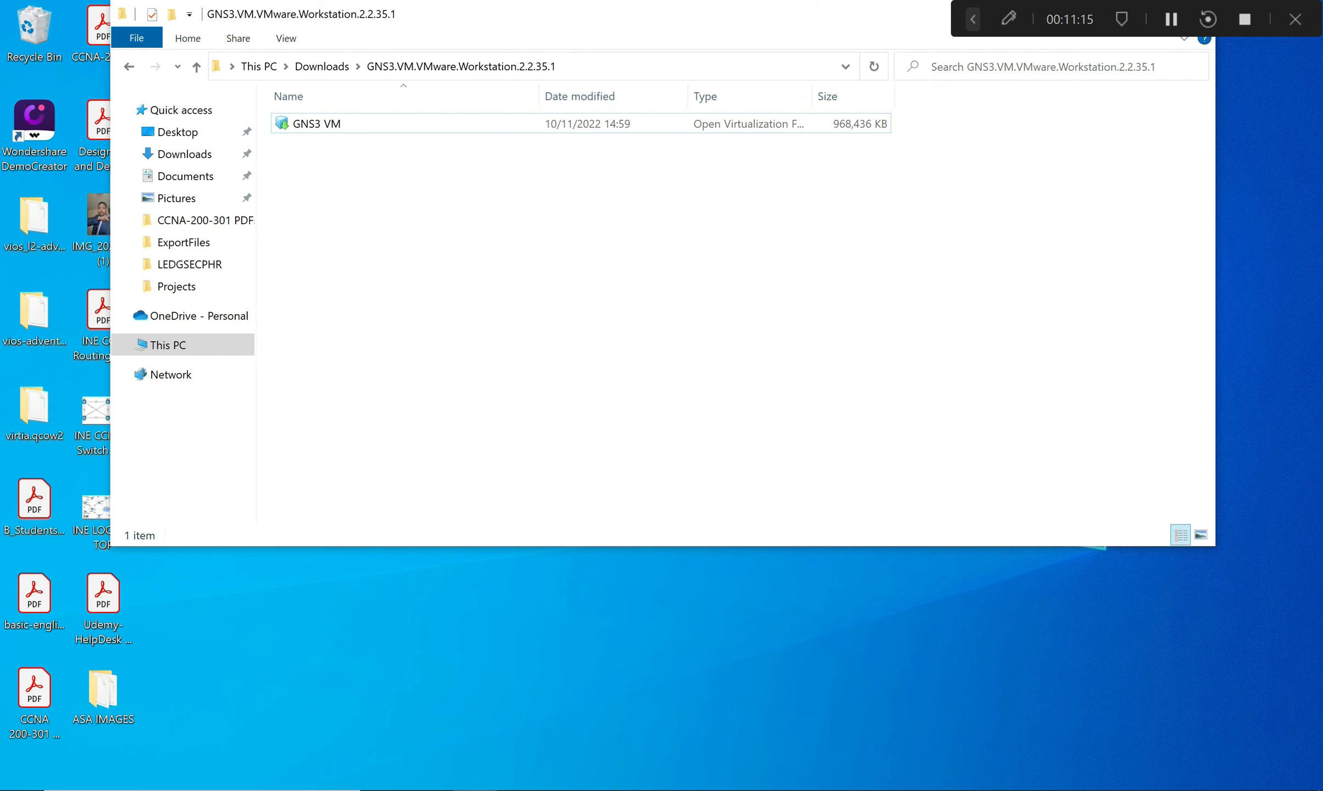
key(super)
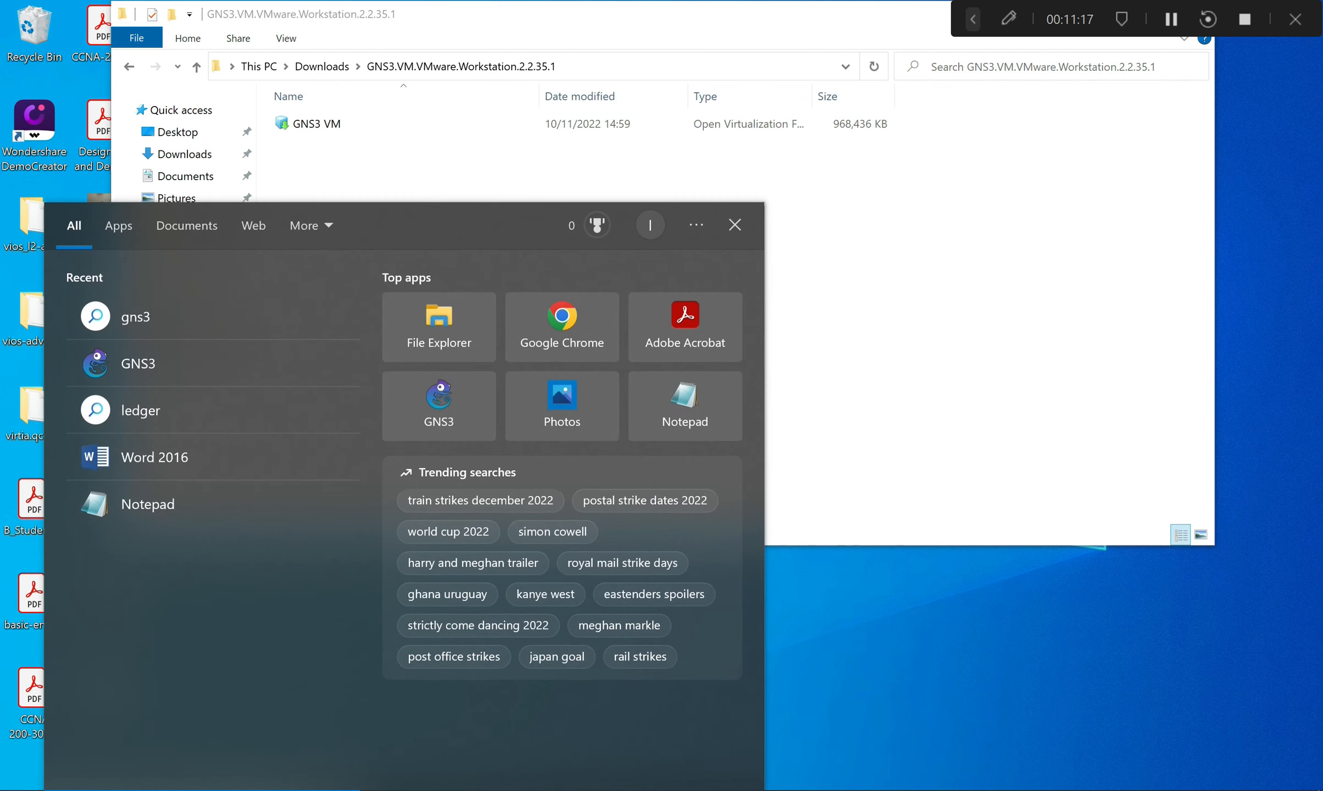
text(vmwar)
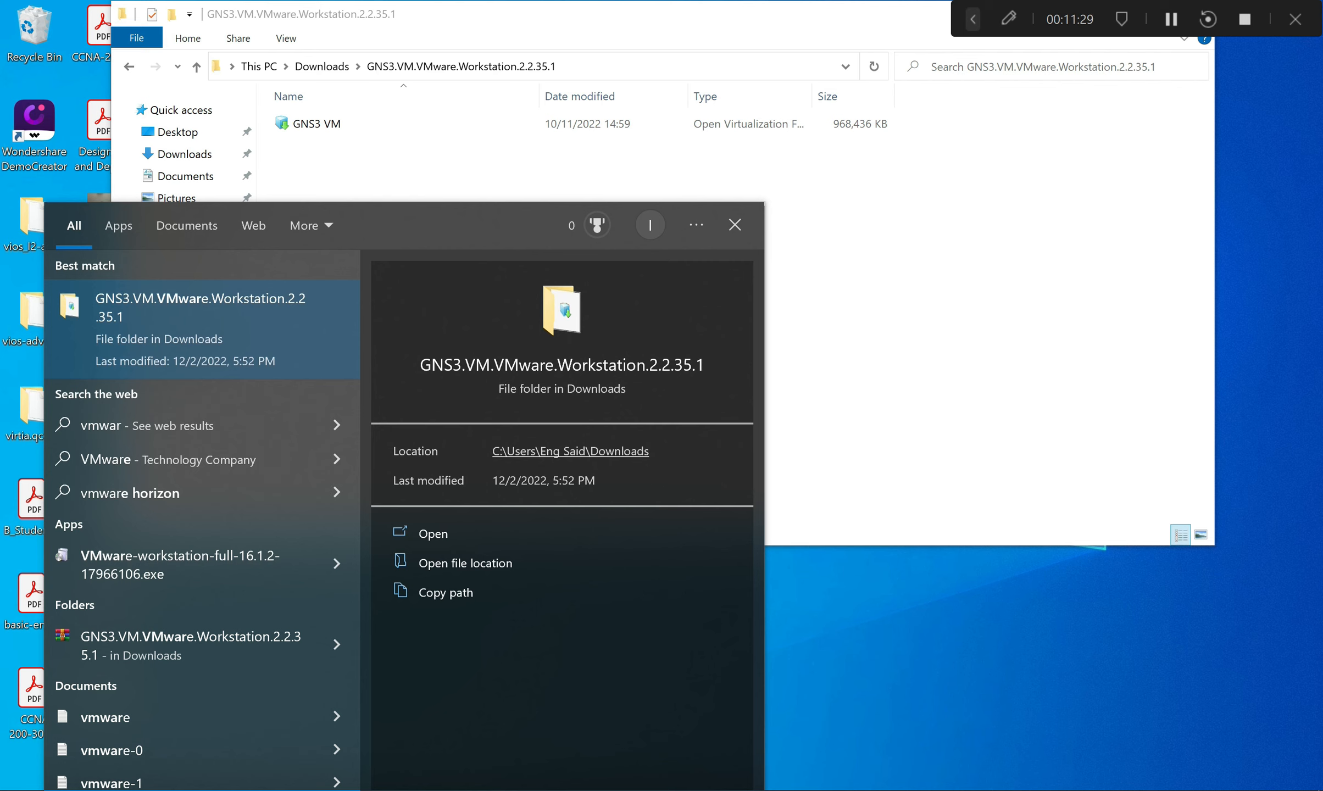
key(BackSpace)
key(BackSpace)
key(BackSpace)
key(BackSpace)
key(BackSpace)
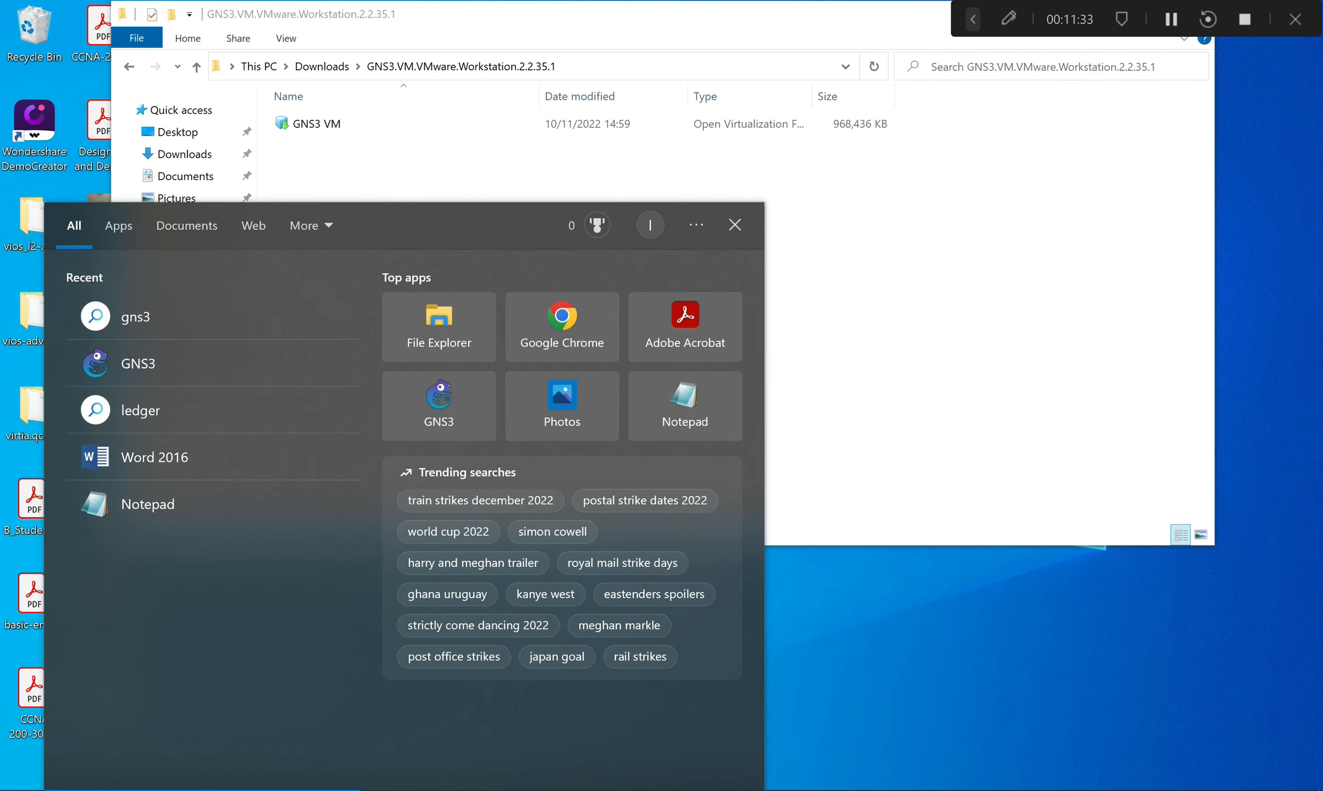
key(Escape)
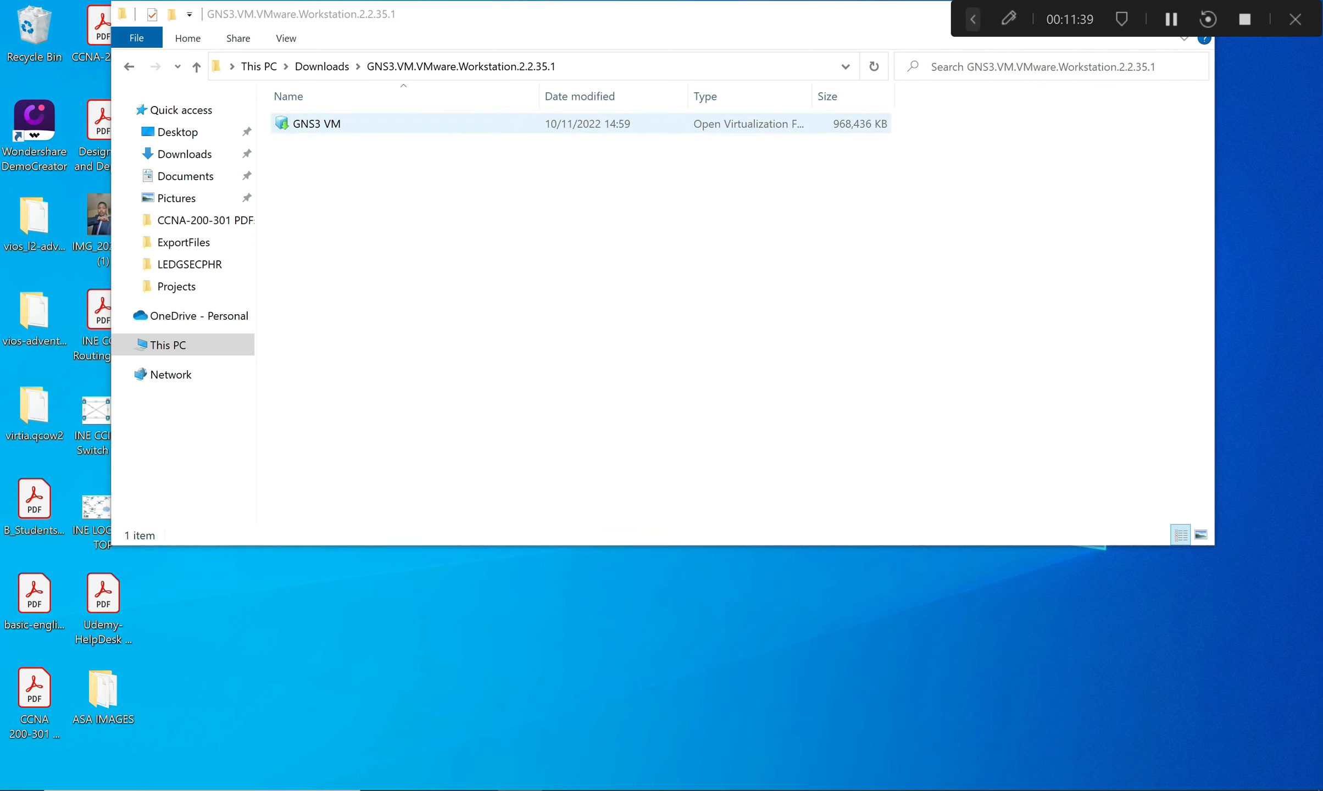
click(317, 125)
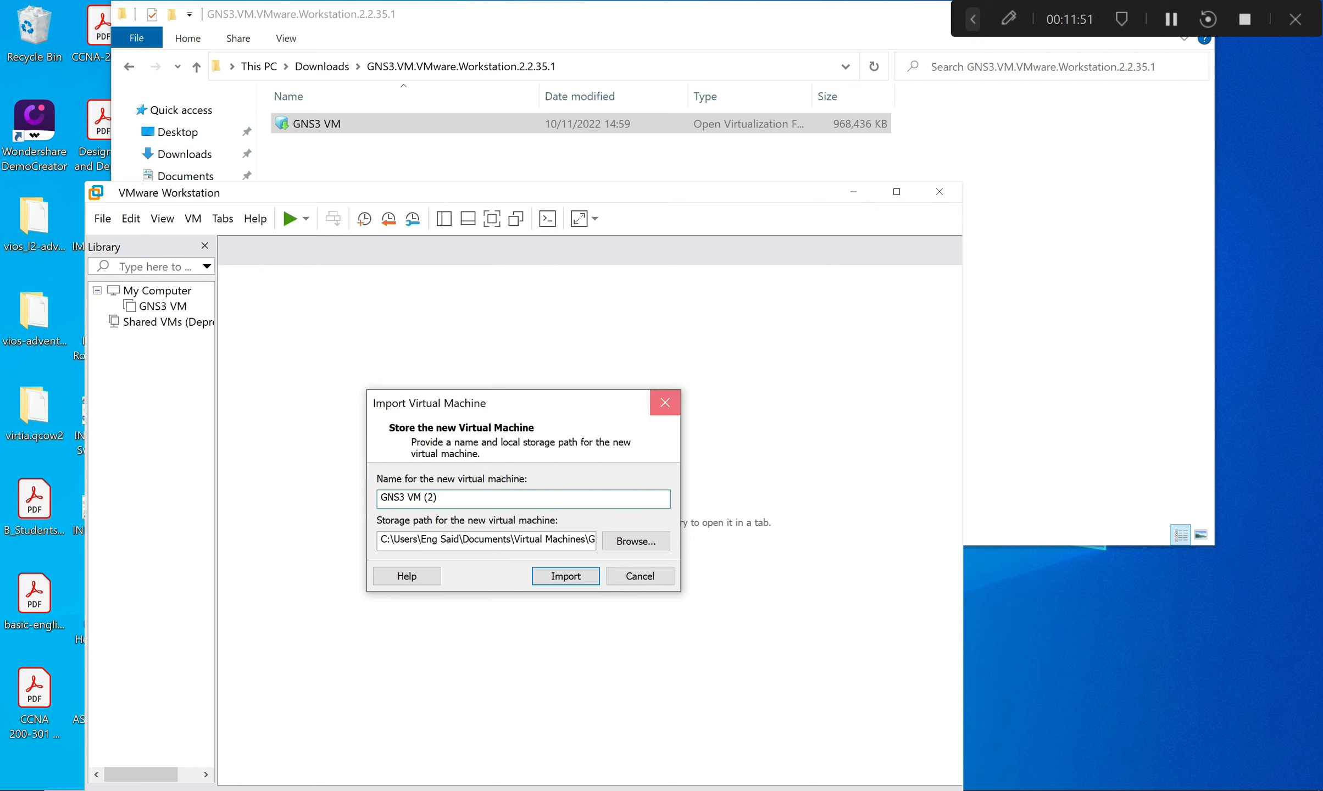
click(640, 576)
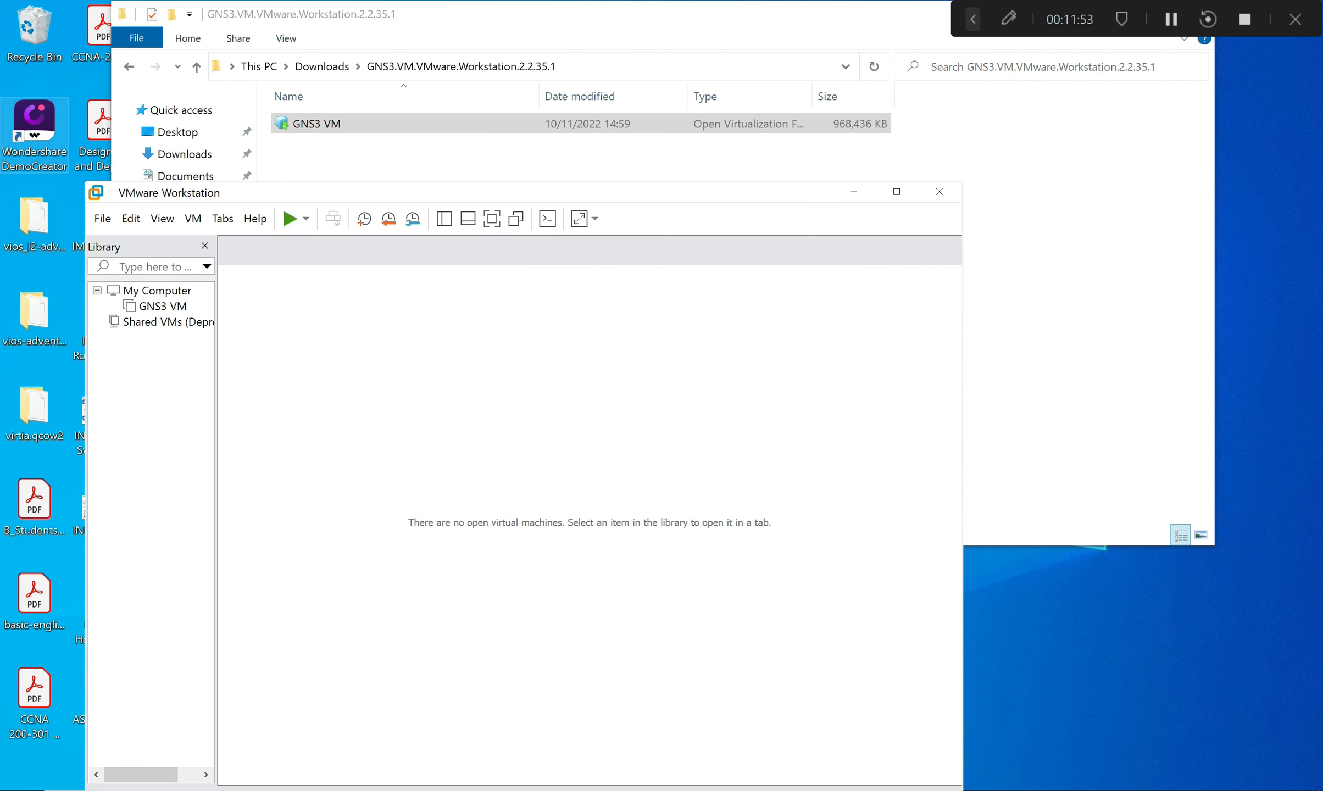
click(939, 191)
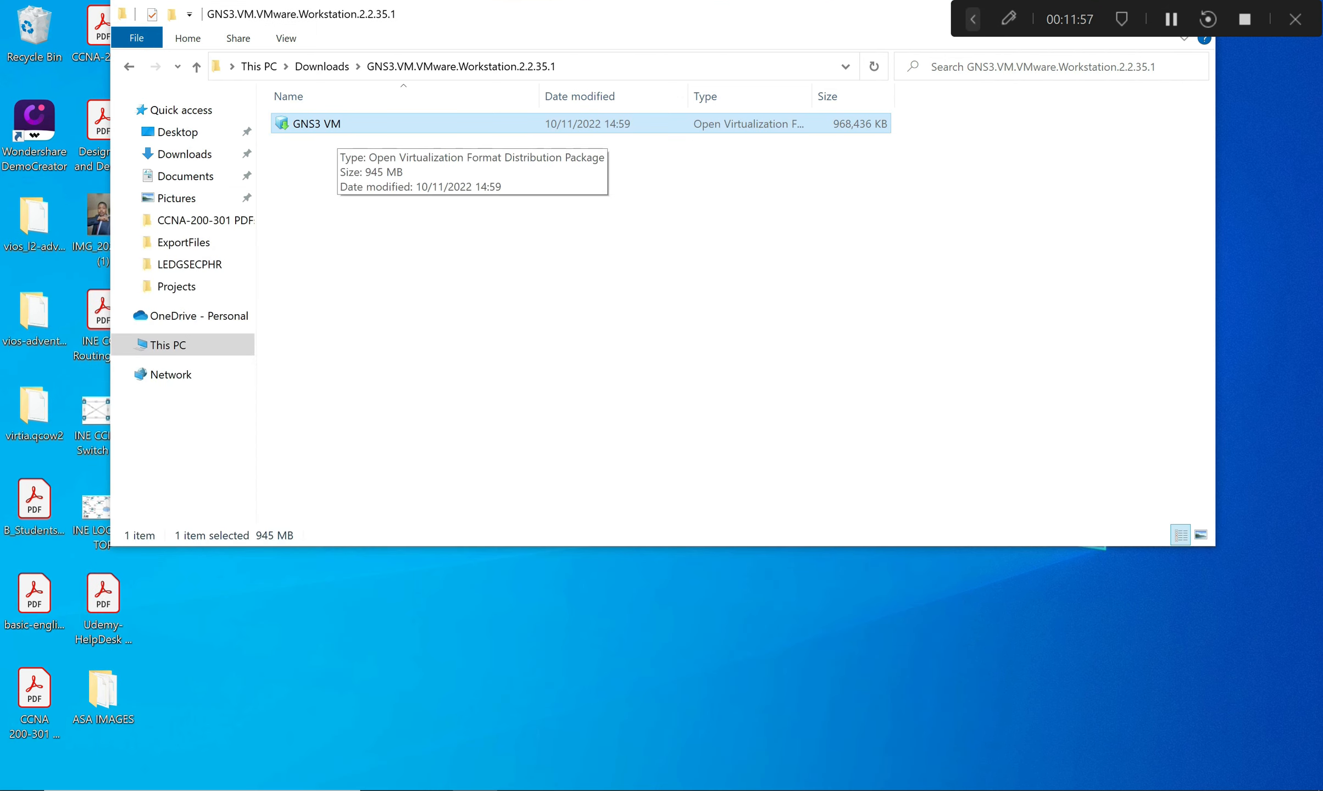
Search for vmware, open the GNS3.VM.VMware.Workstation.2.2.35.1 folder, and close the duplicate window.
click(201, 790)
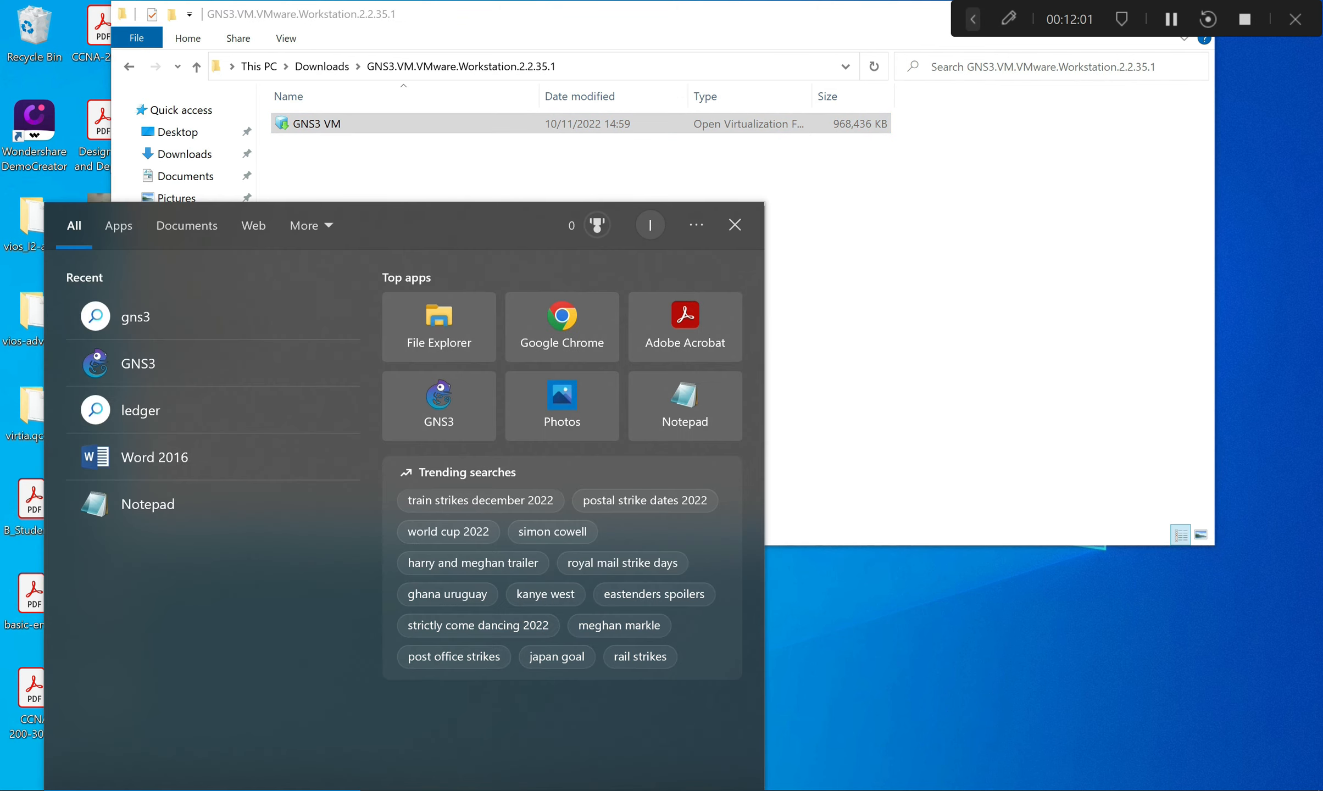
text(vmware)
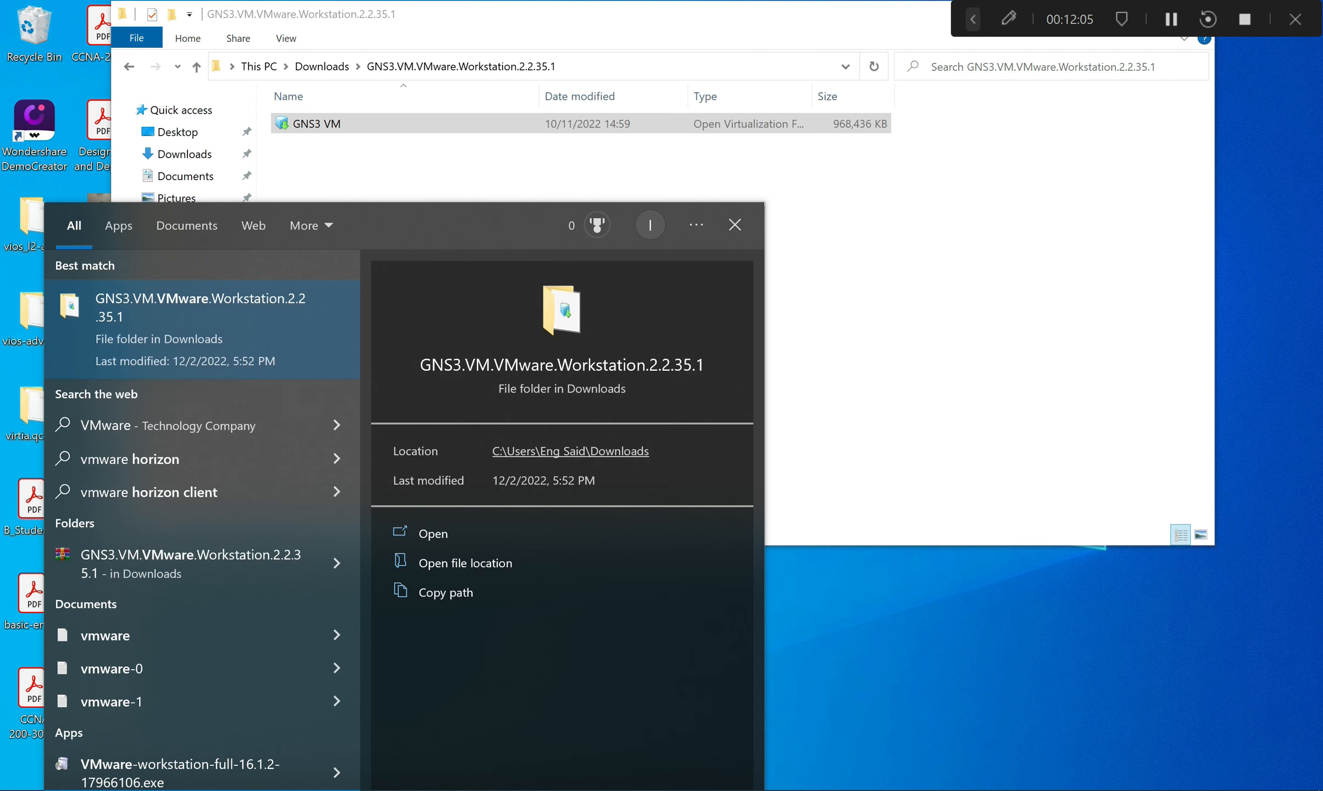
click(433, 533)
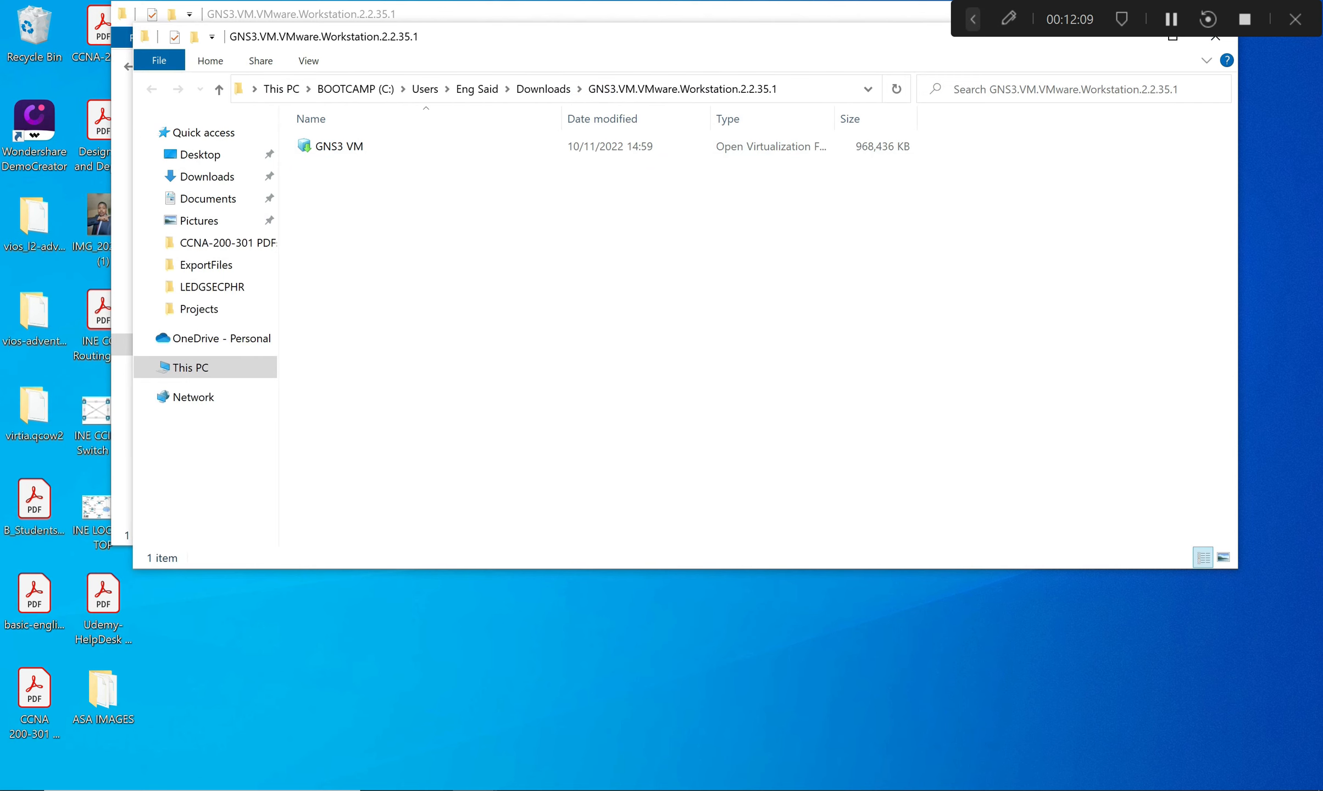
click(1215, 43)
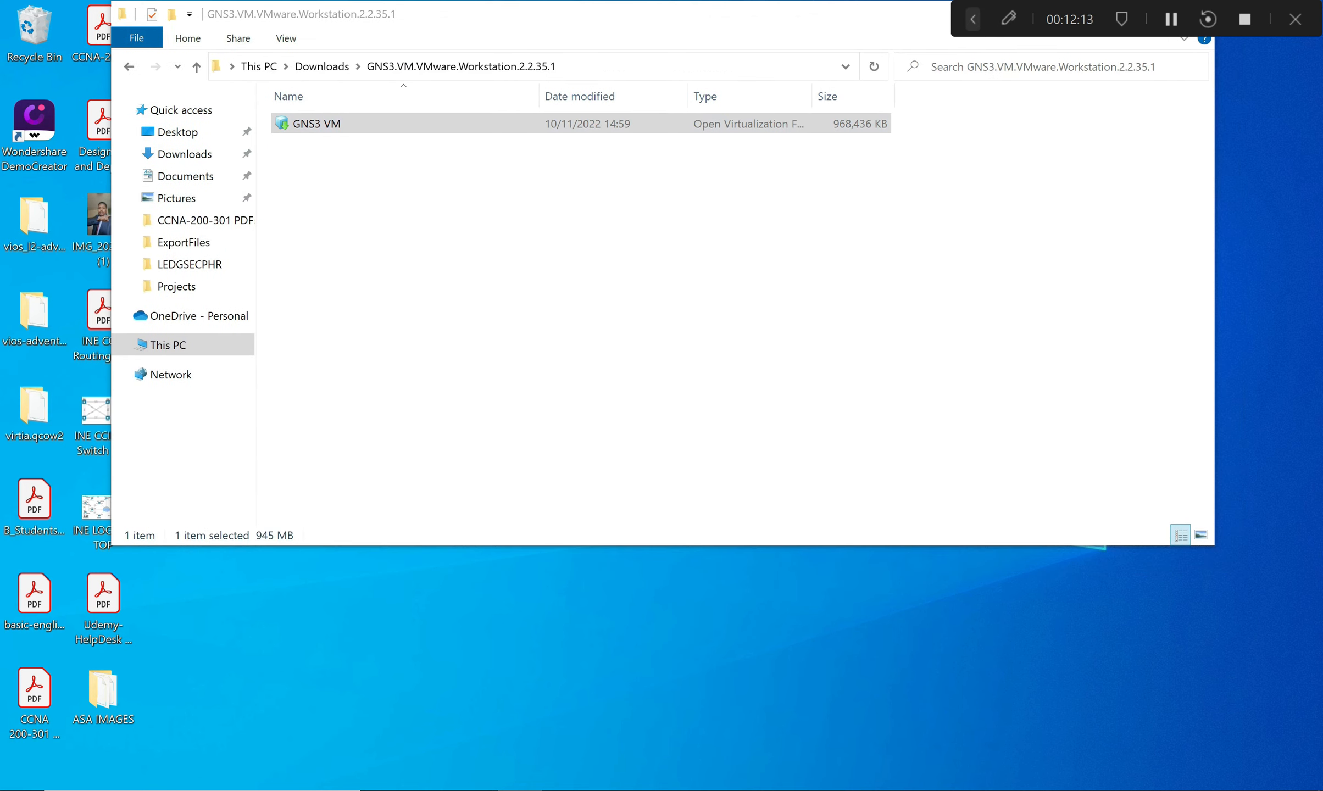
Keep the file name GNS3 VM and launch it for import into VMware Workstation.
key(F2)
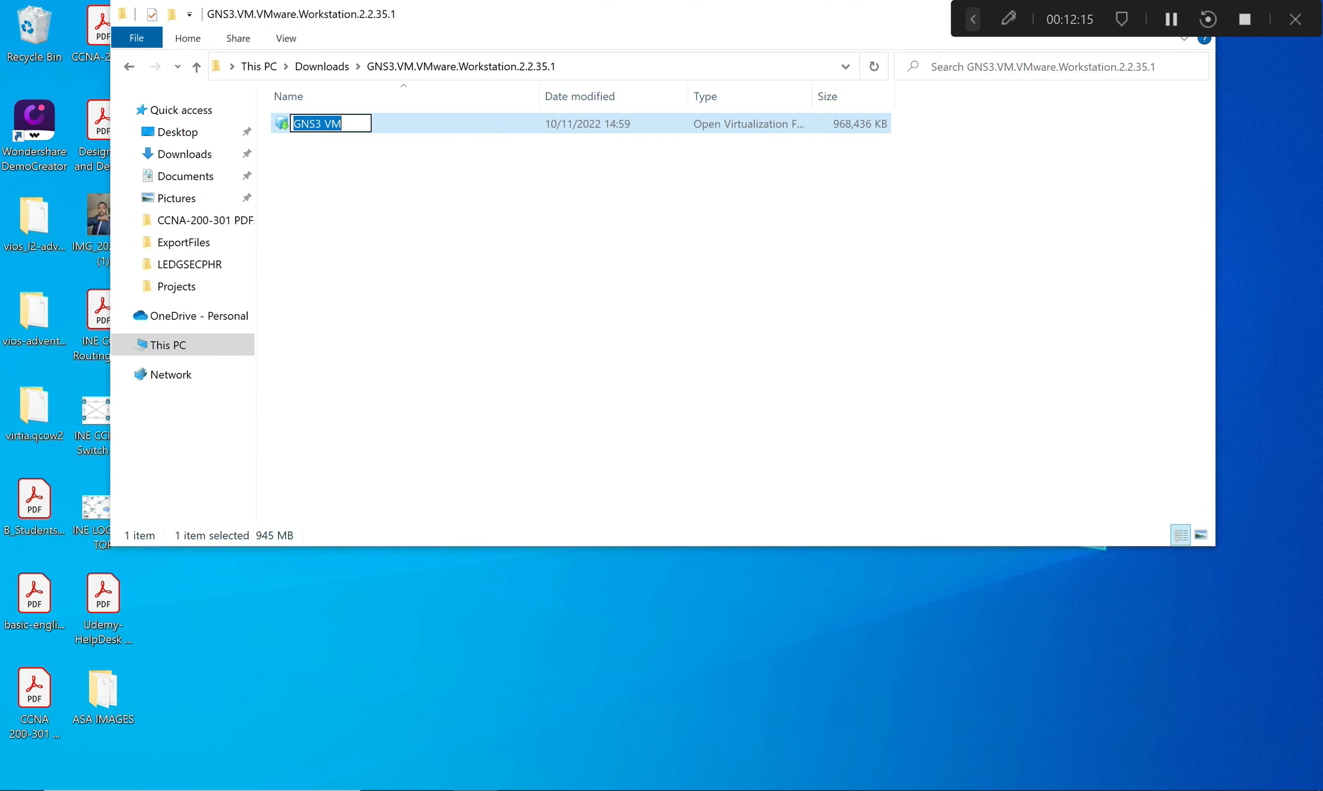
key(Return)
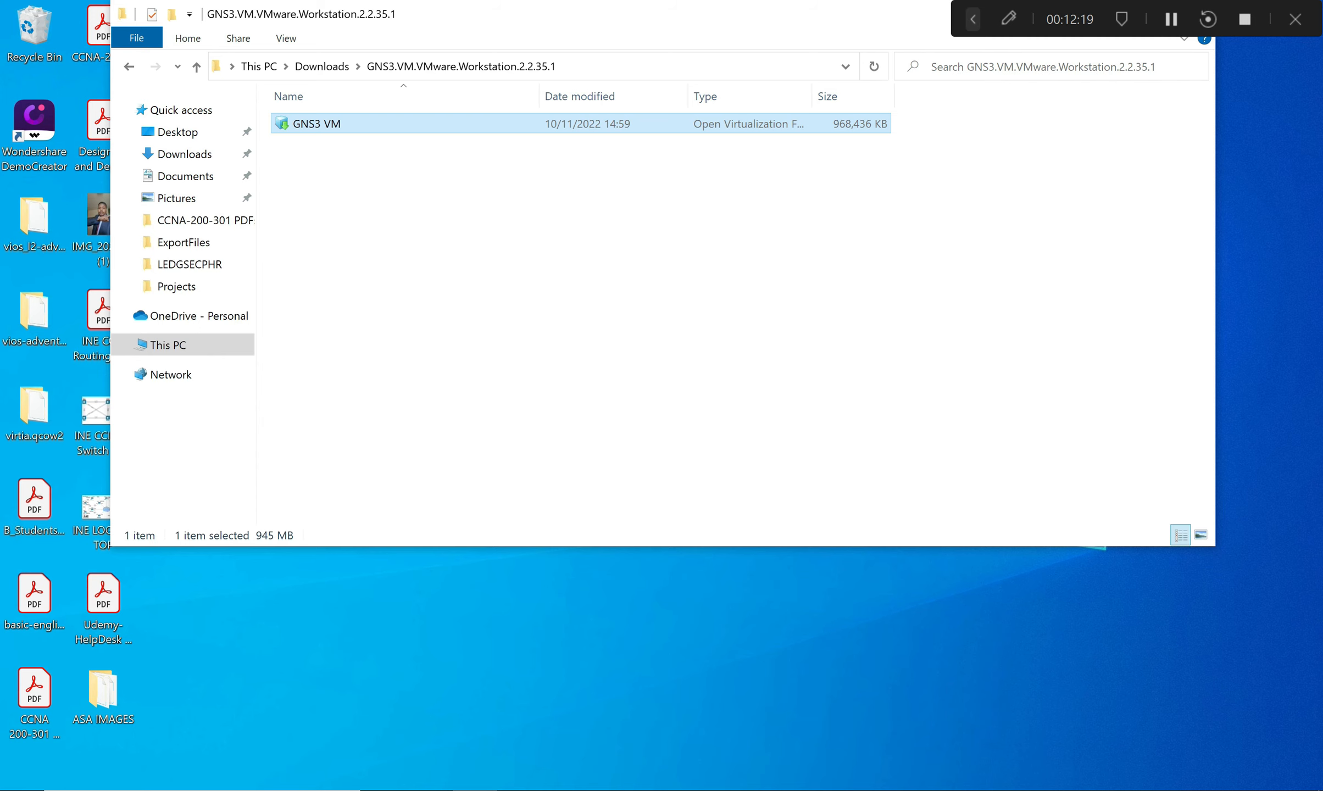
key(Return)
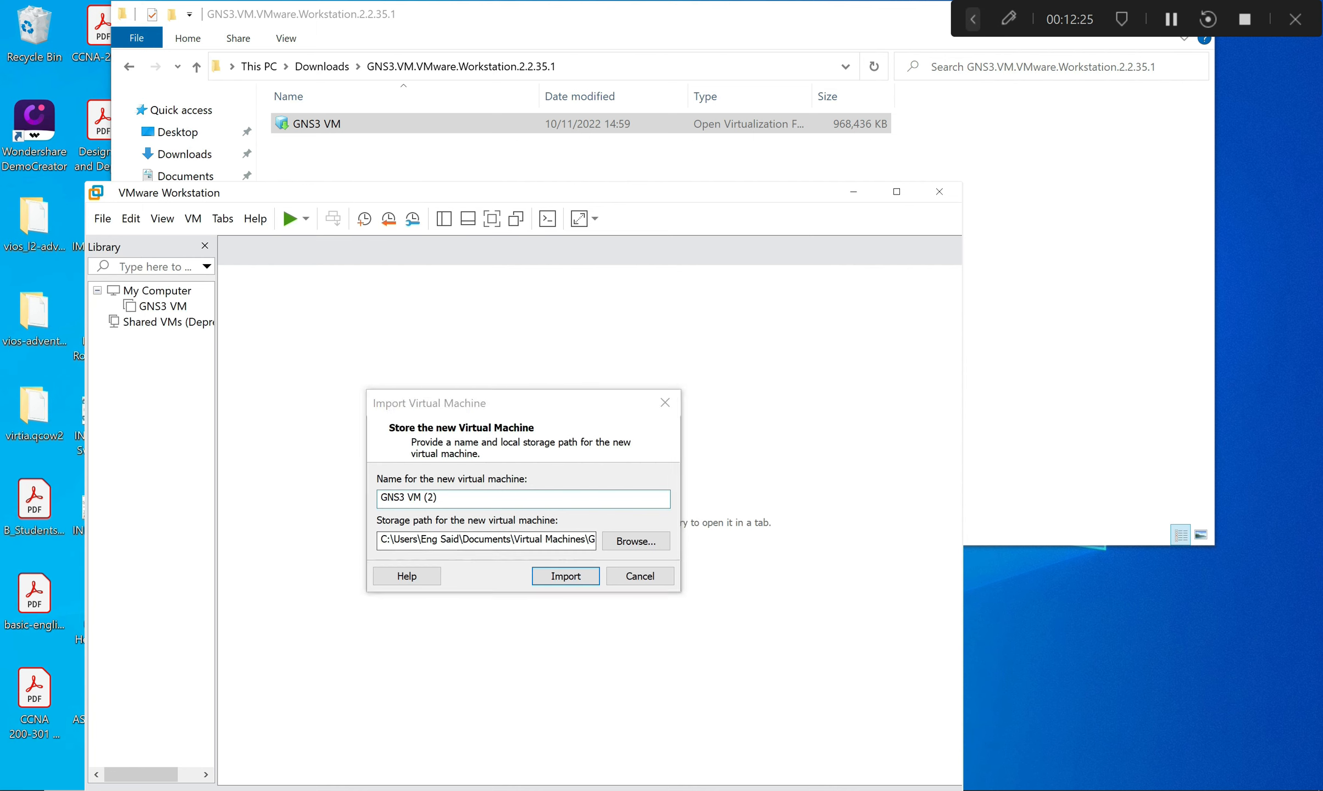
Cancel the GNS3 VM (2) import and bring up actions for the existing GNS3 VM library entry.
click(640, 576)
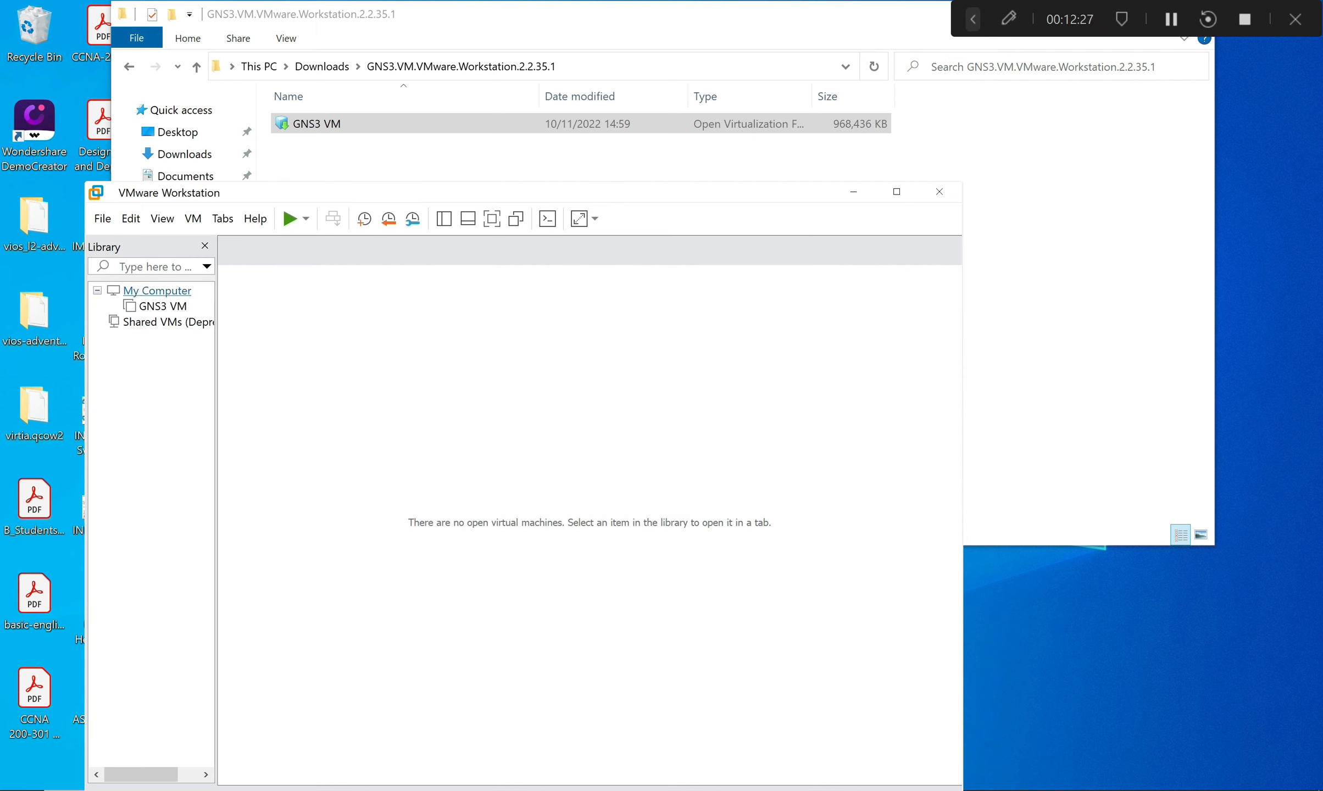
right_click(162, 306)
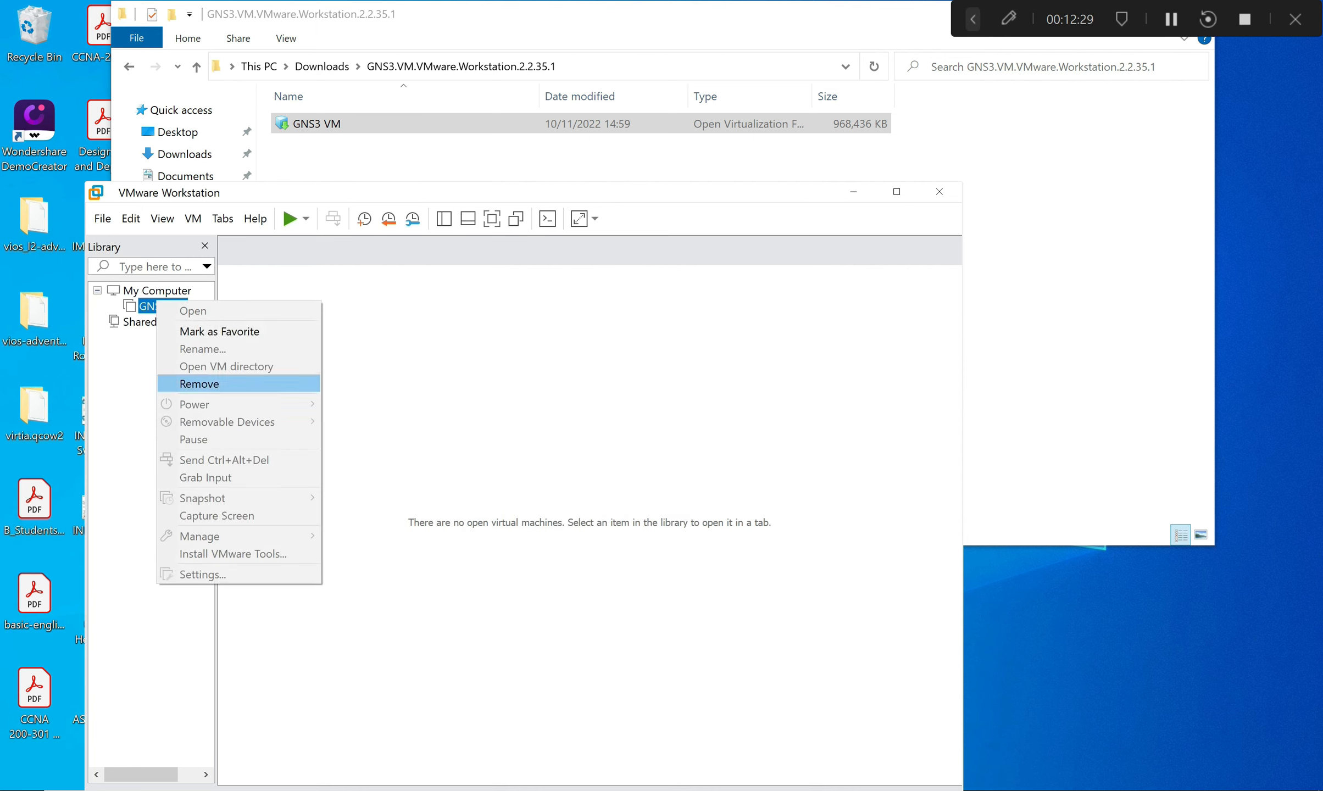
click(192, 384)
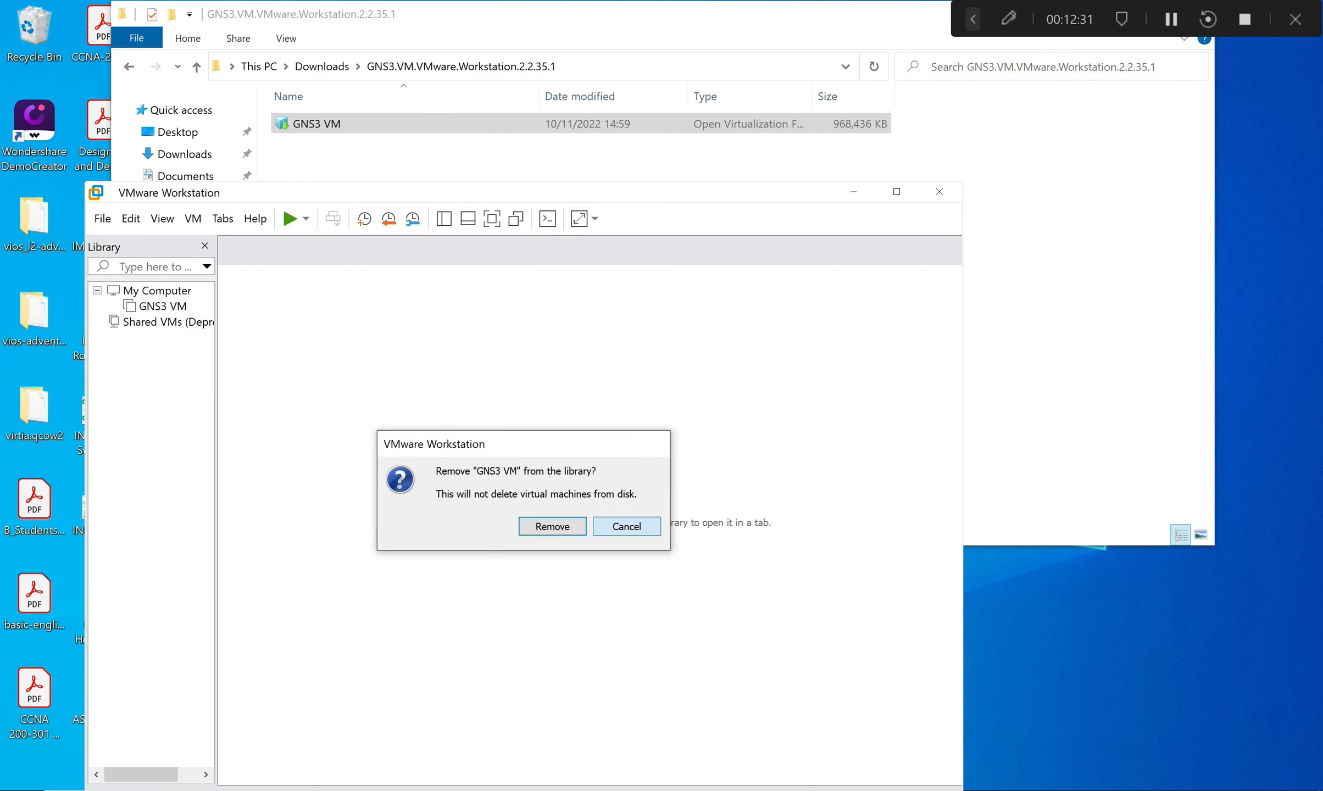
click(627, 526)
right_click(153, 306)
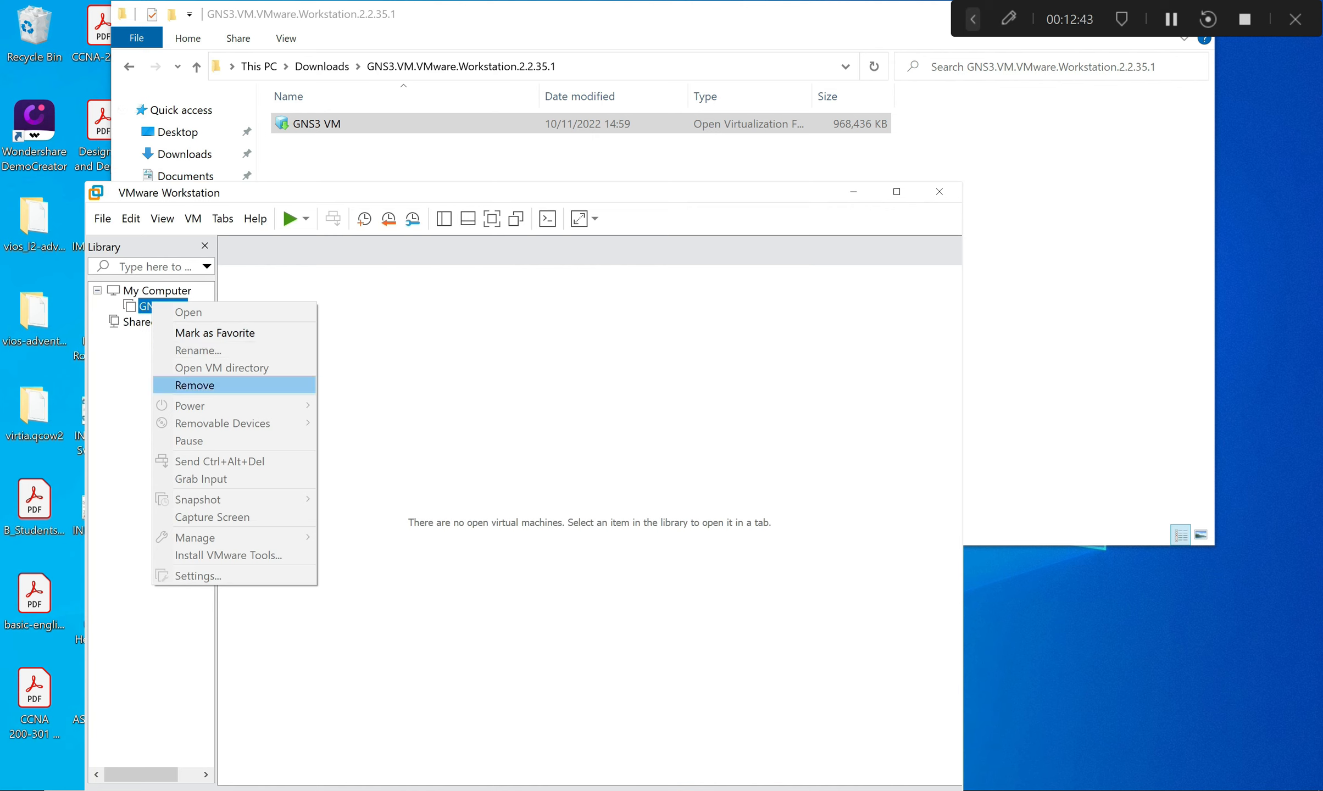
click(146, 117)
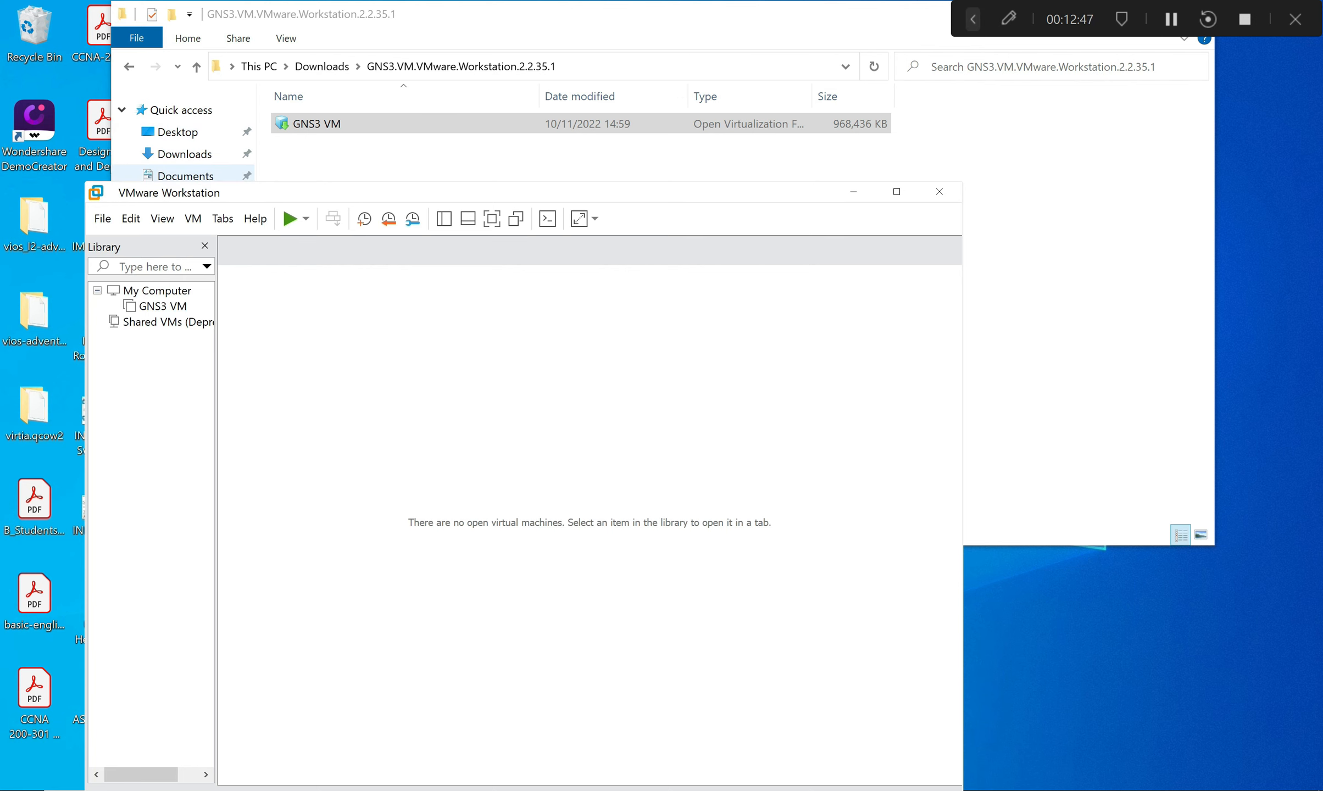
click(185, 176)
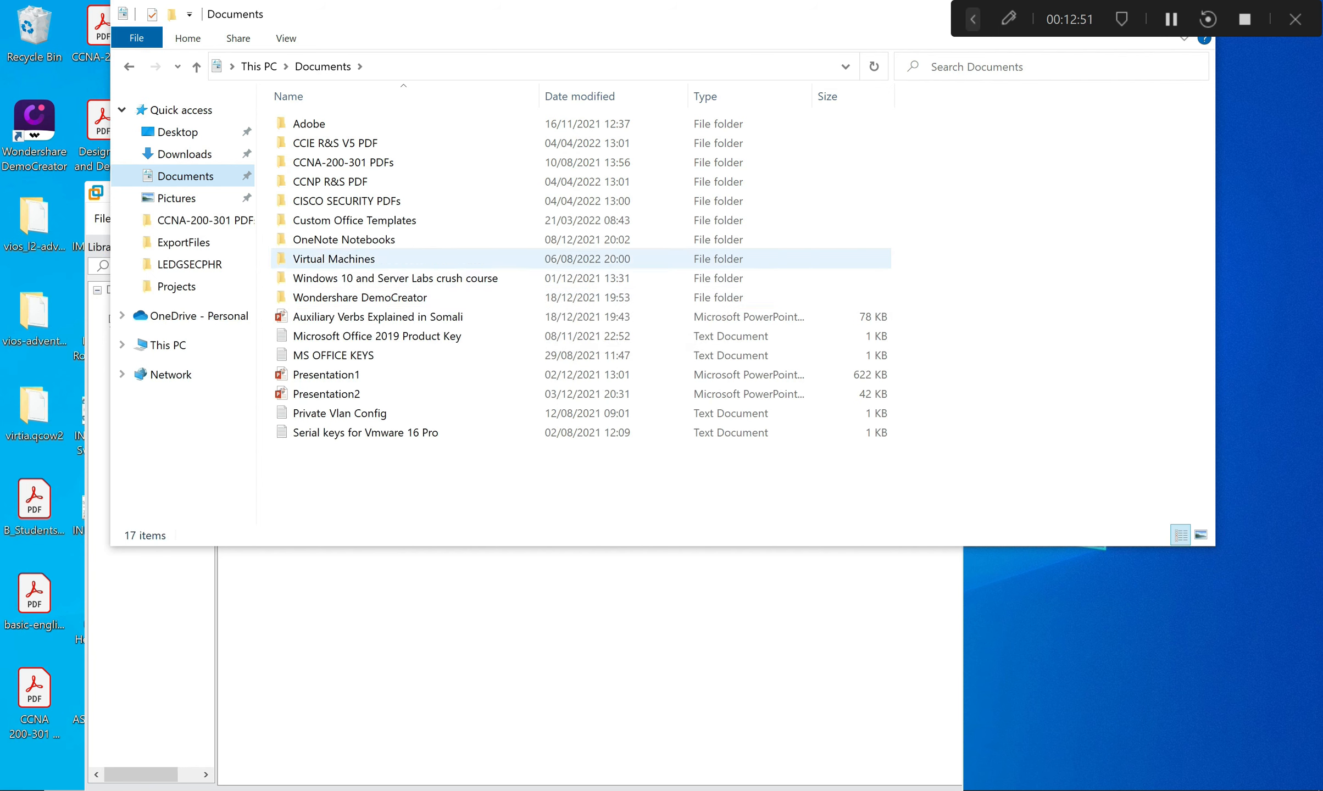
Delete the GNS3 VM folder from Documents\Virtual Machines and close File Explorer.
double_click(379, 257)
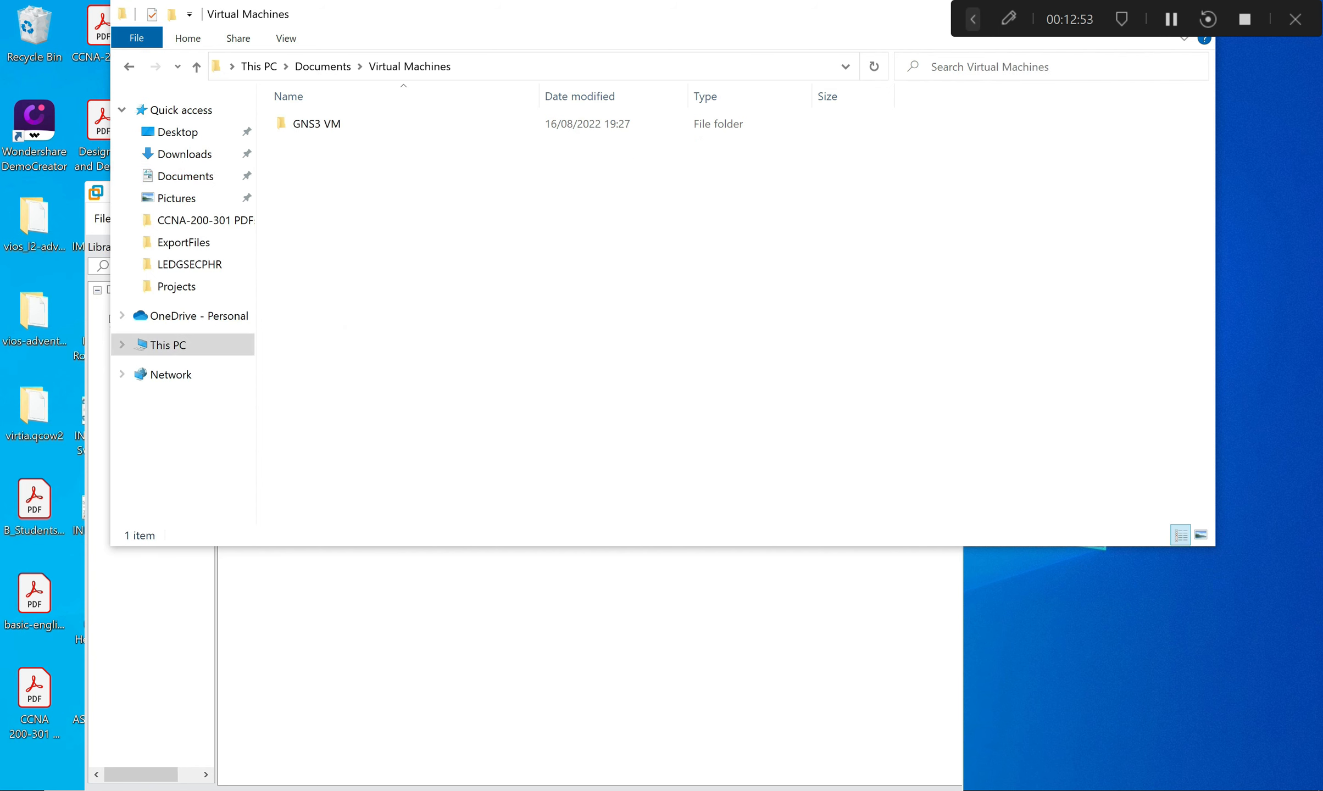
right_click(335, 124)
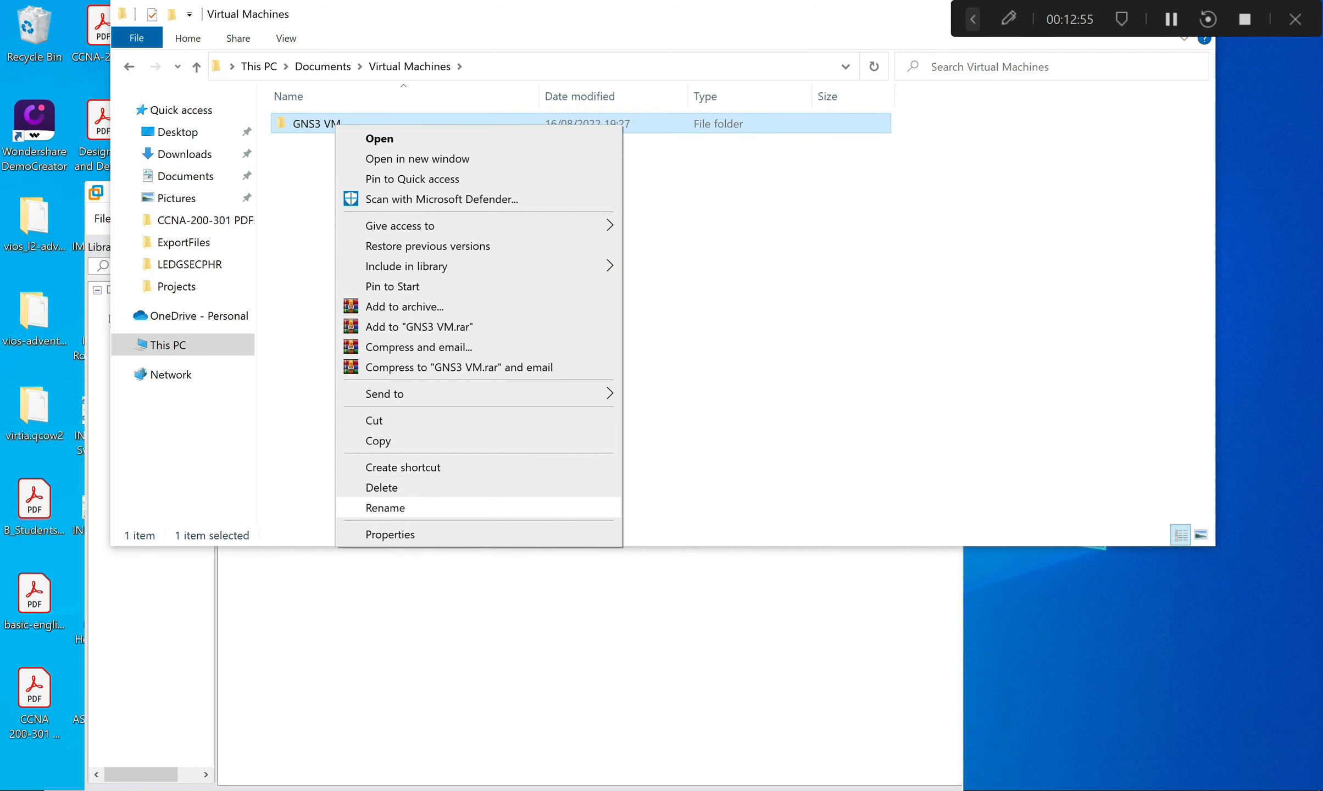
click(382, 488)
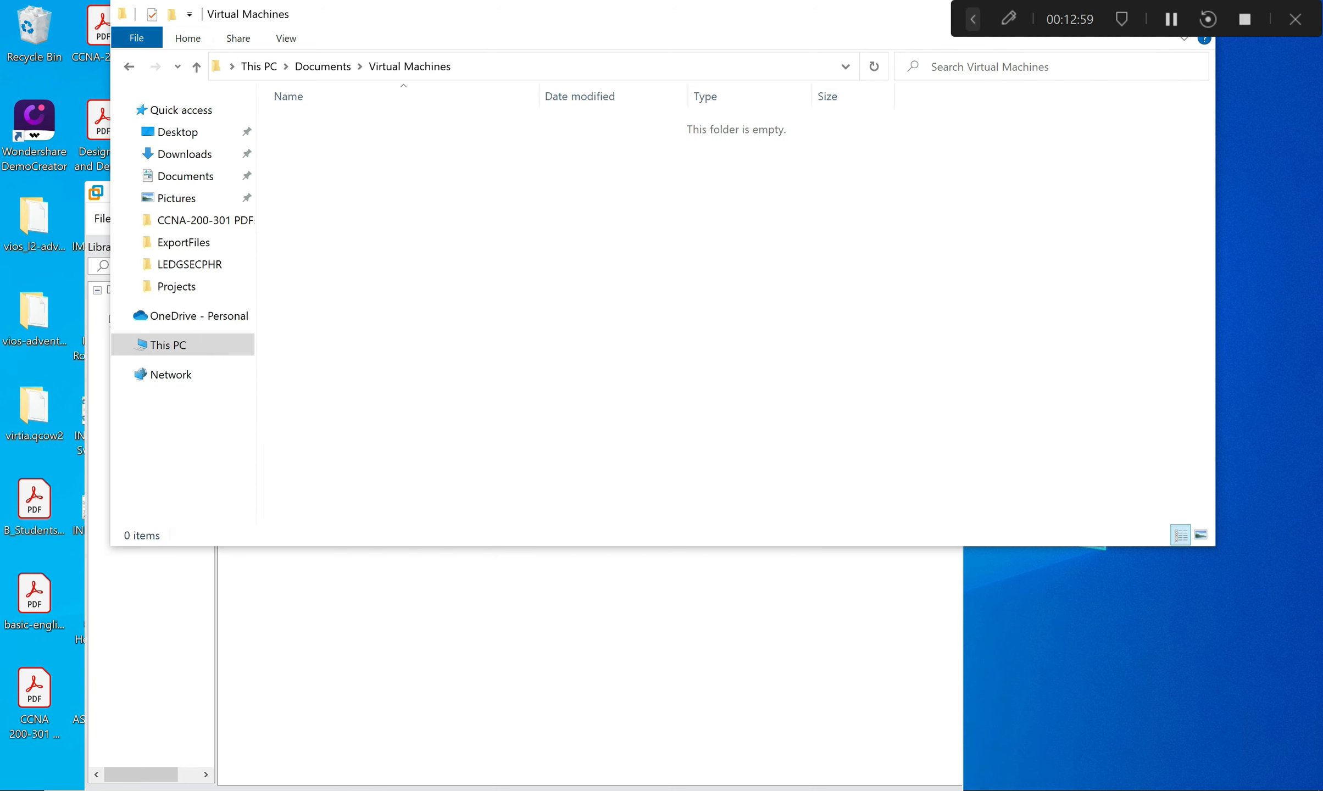
drag(826, 18, 779, 90)
click(1147, 84)
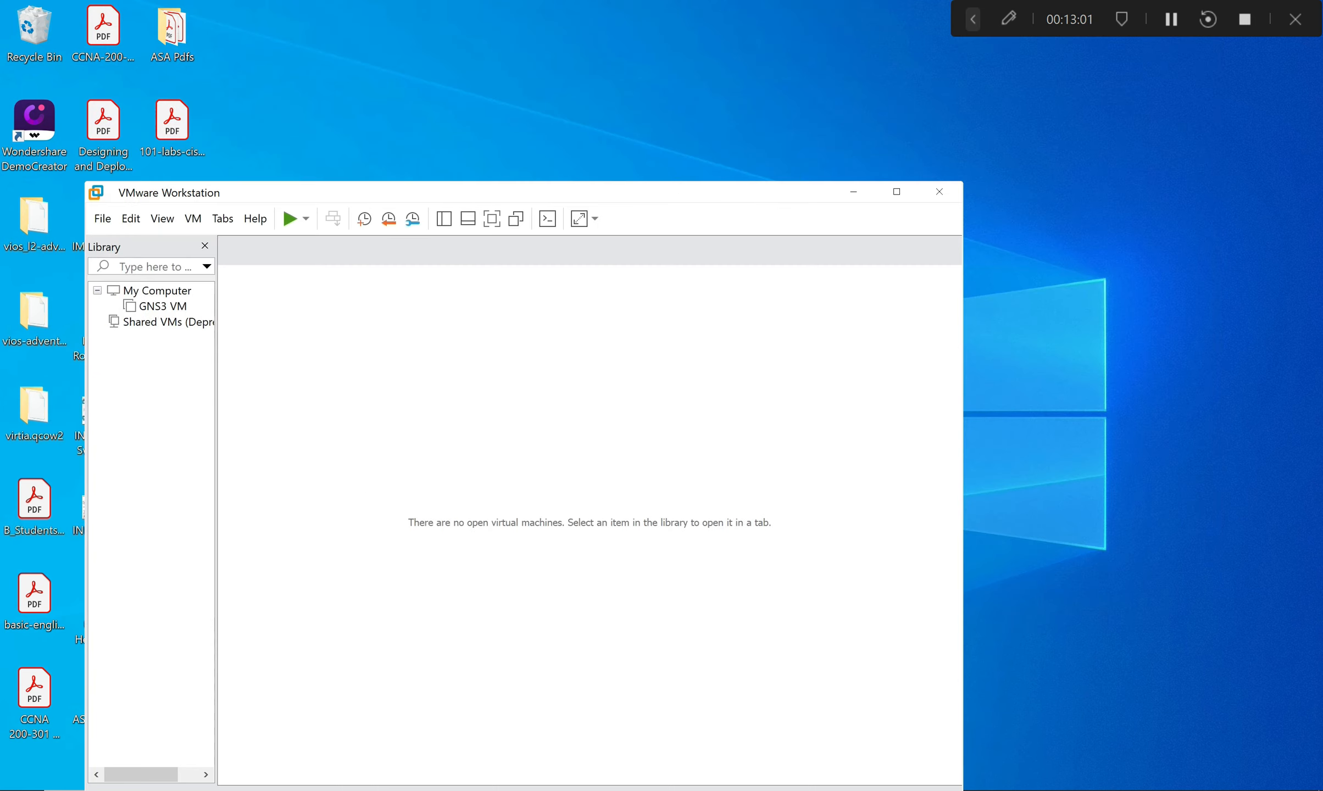
Remove GNS3 VM from the VMware Workstation library and confirm.
right_click(163, 306)
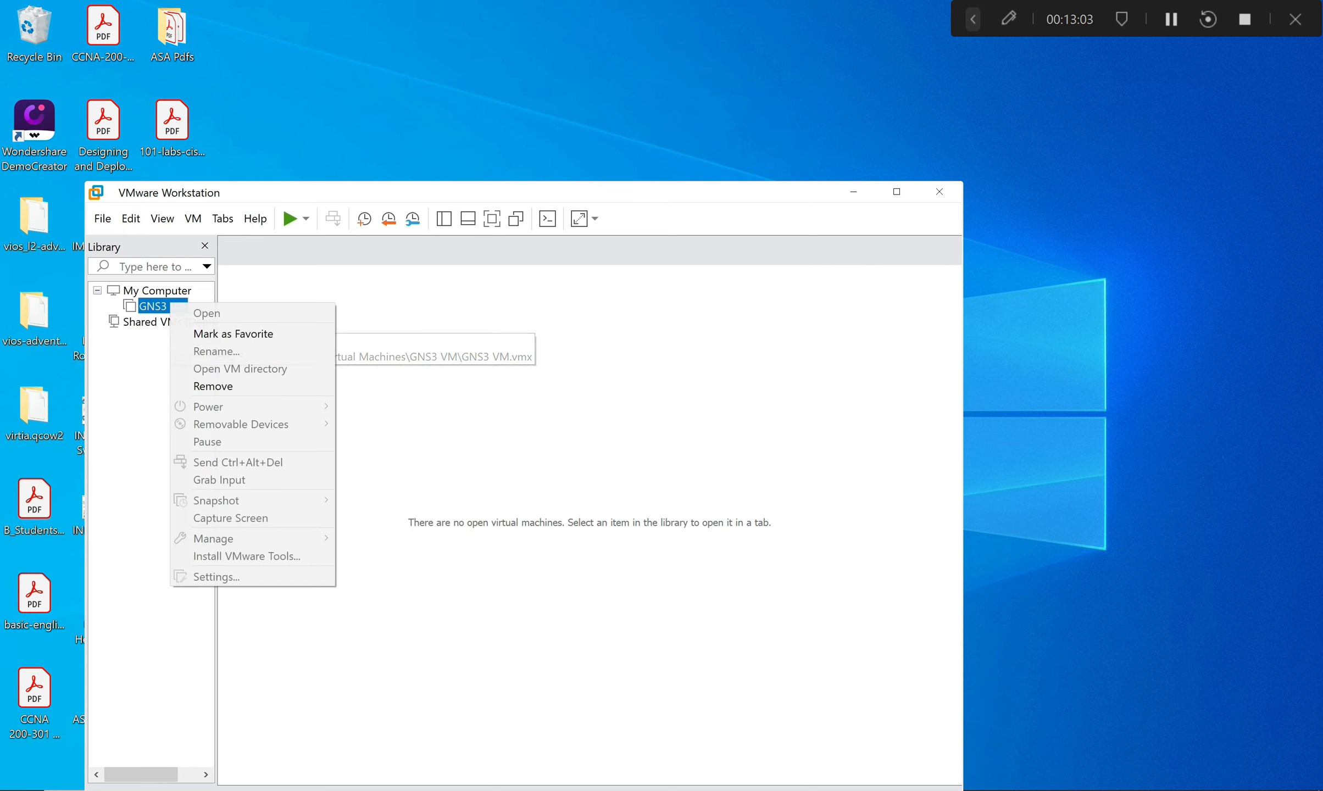
click(213, 386)
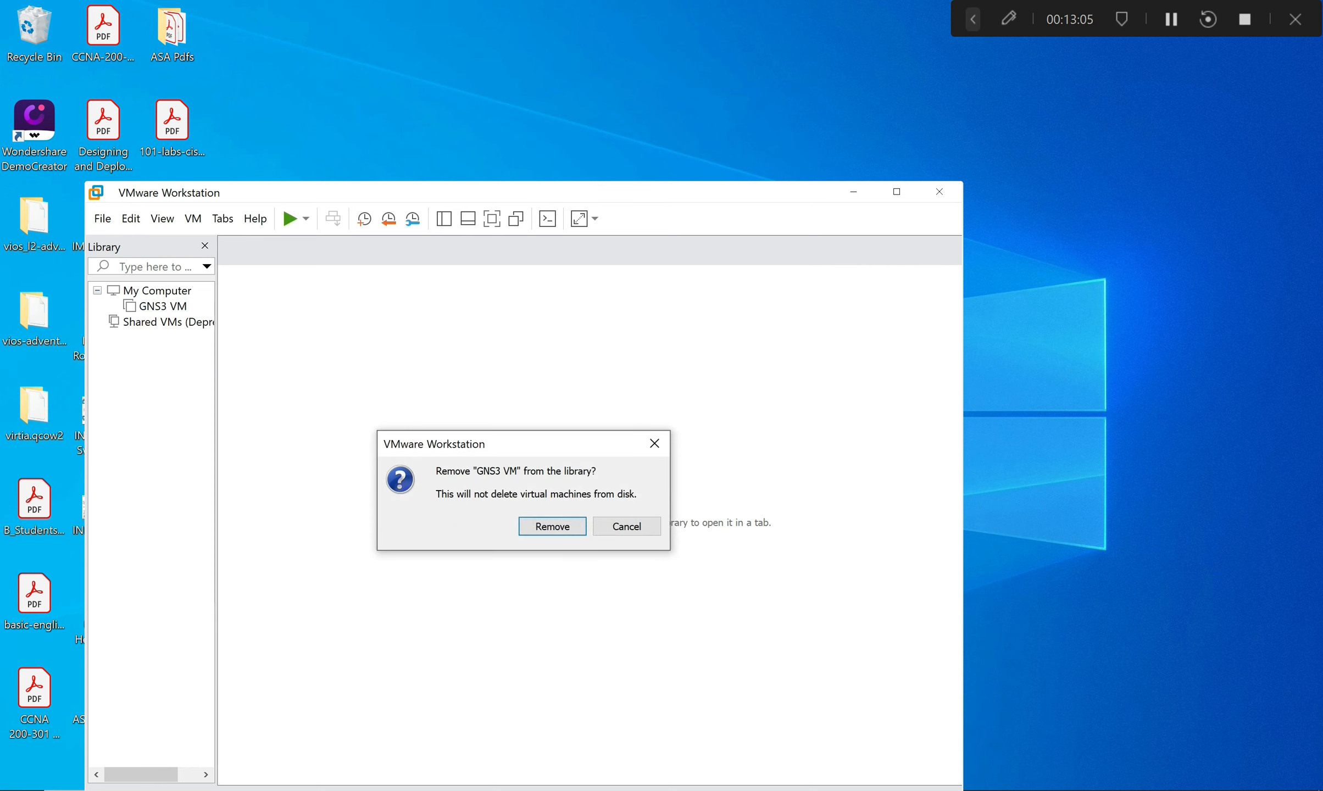
click(549, 526)
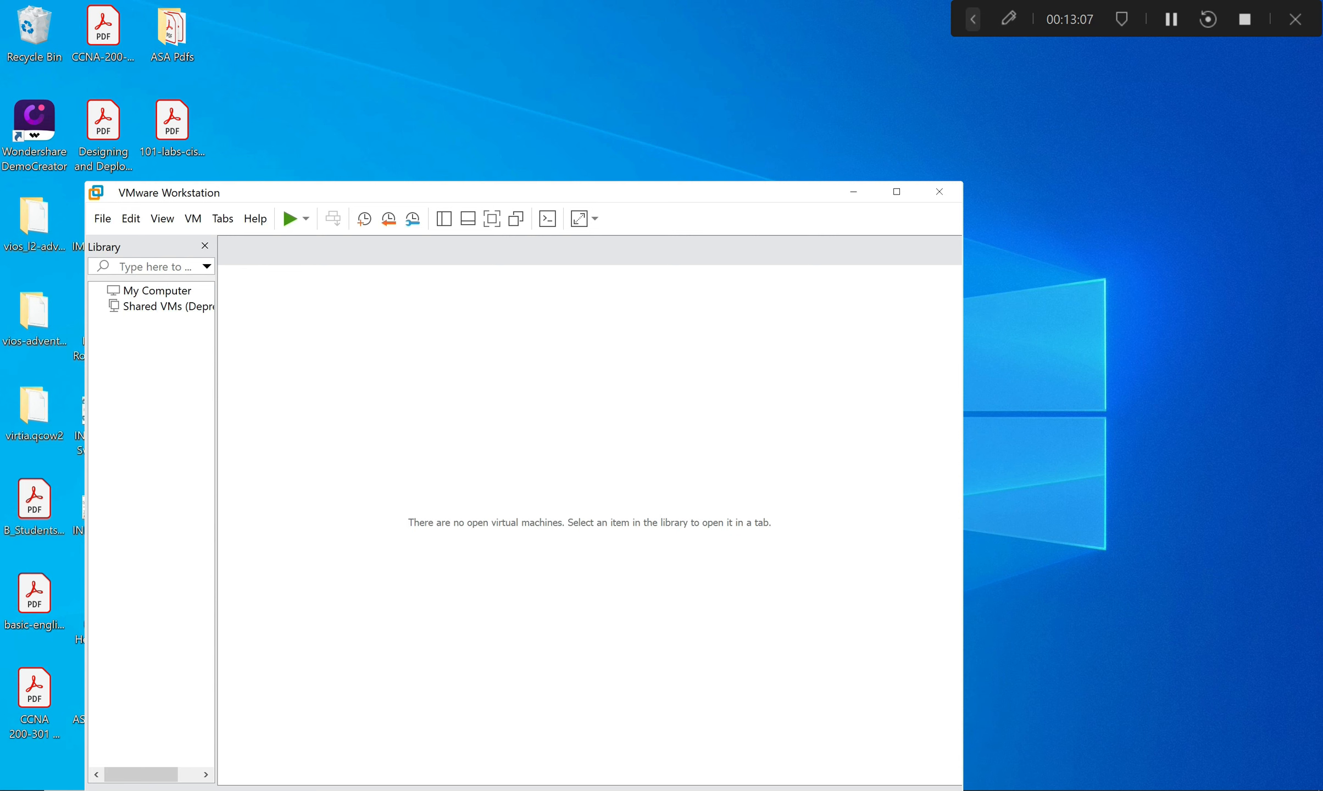
drag(725, 192, 858, 123)
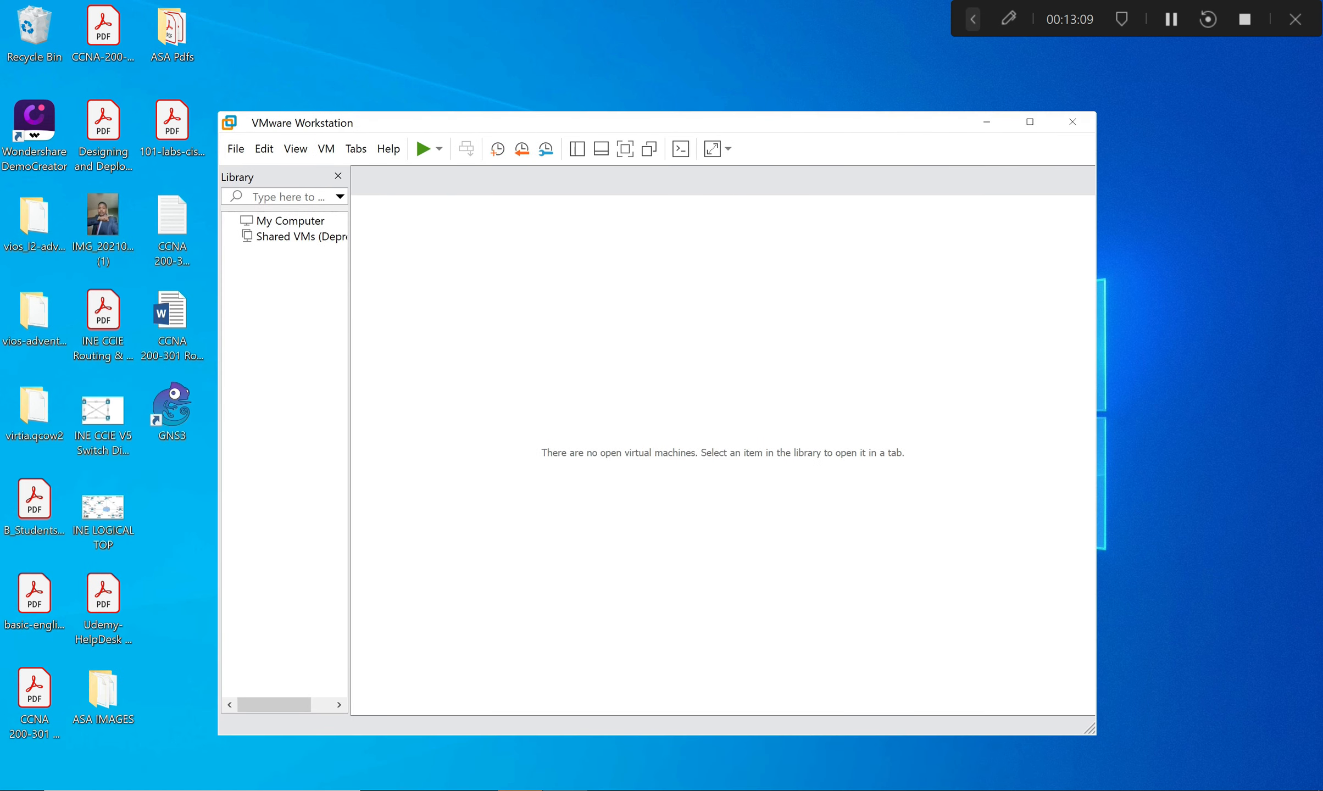
Open the GNS3 VM appliance from Downloads, cancel its import, and close VMware Workstation.
click(236, 149)
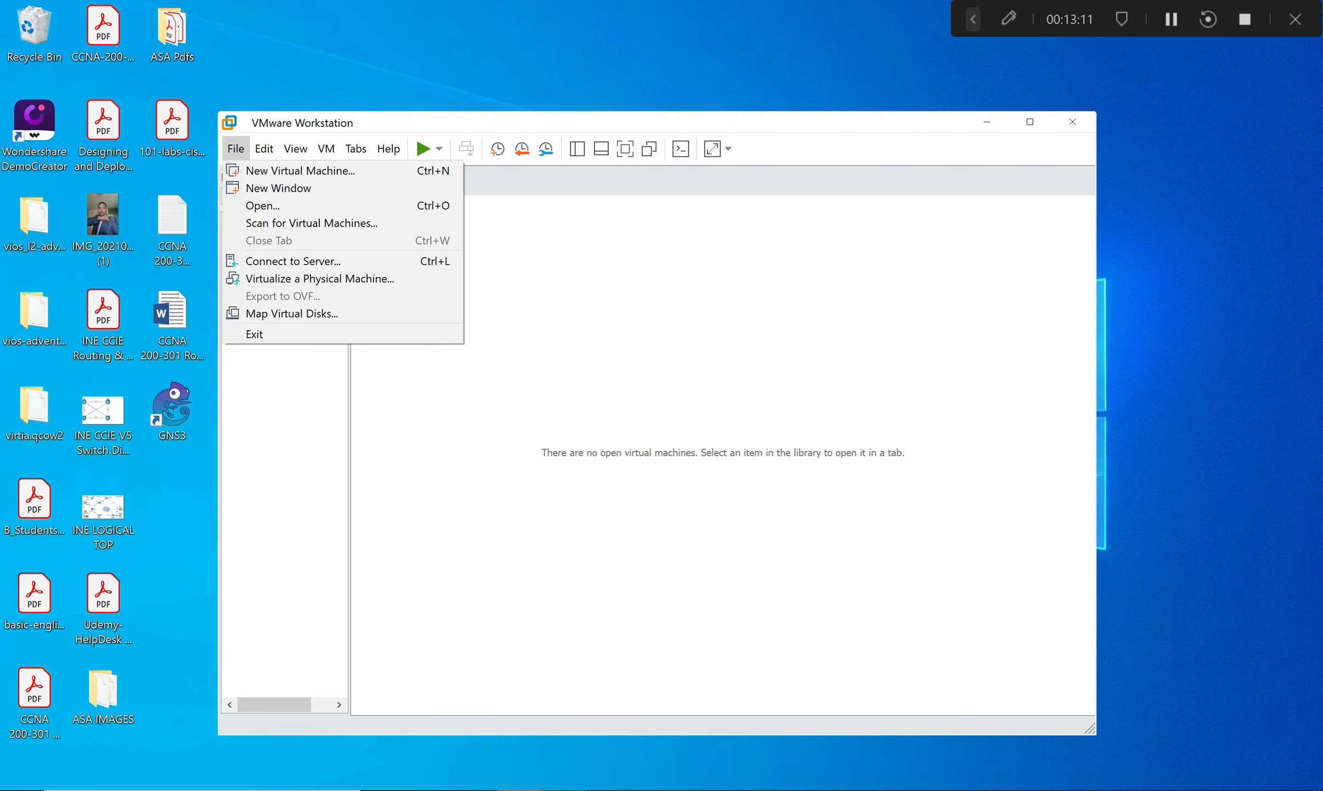
click(263, 205)
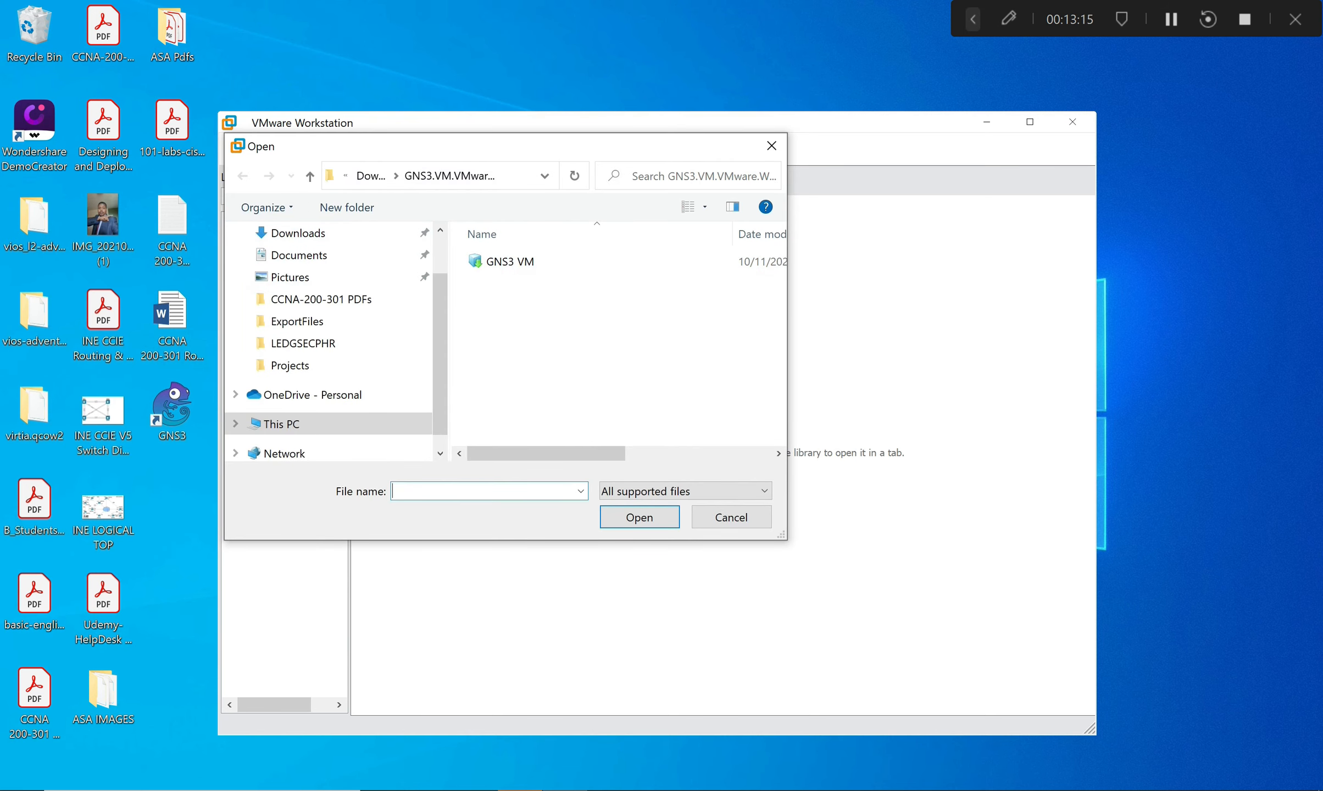
click(298, 233)
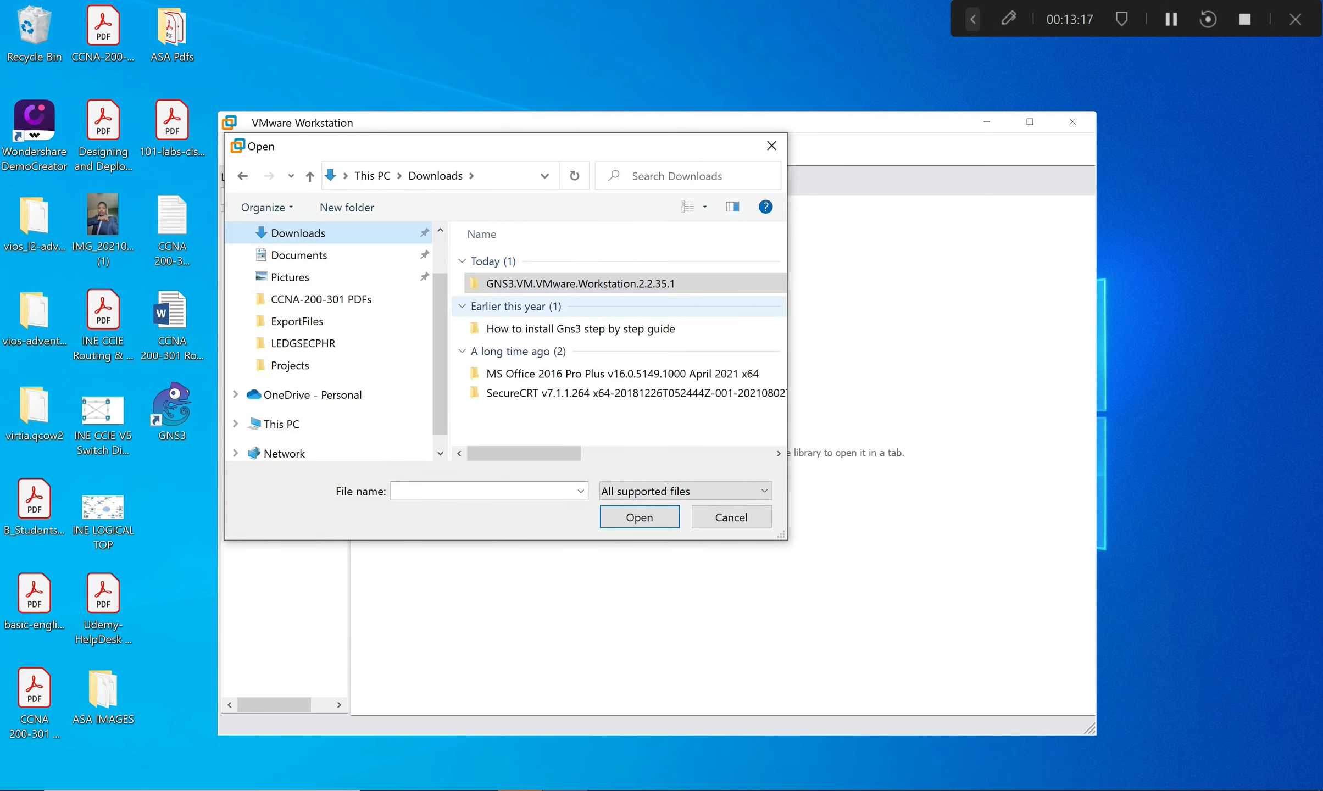
double_click(580, 283)
click(510, 261)
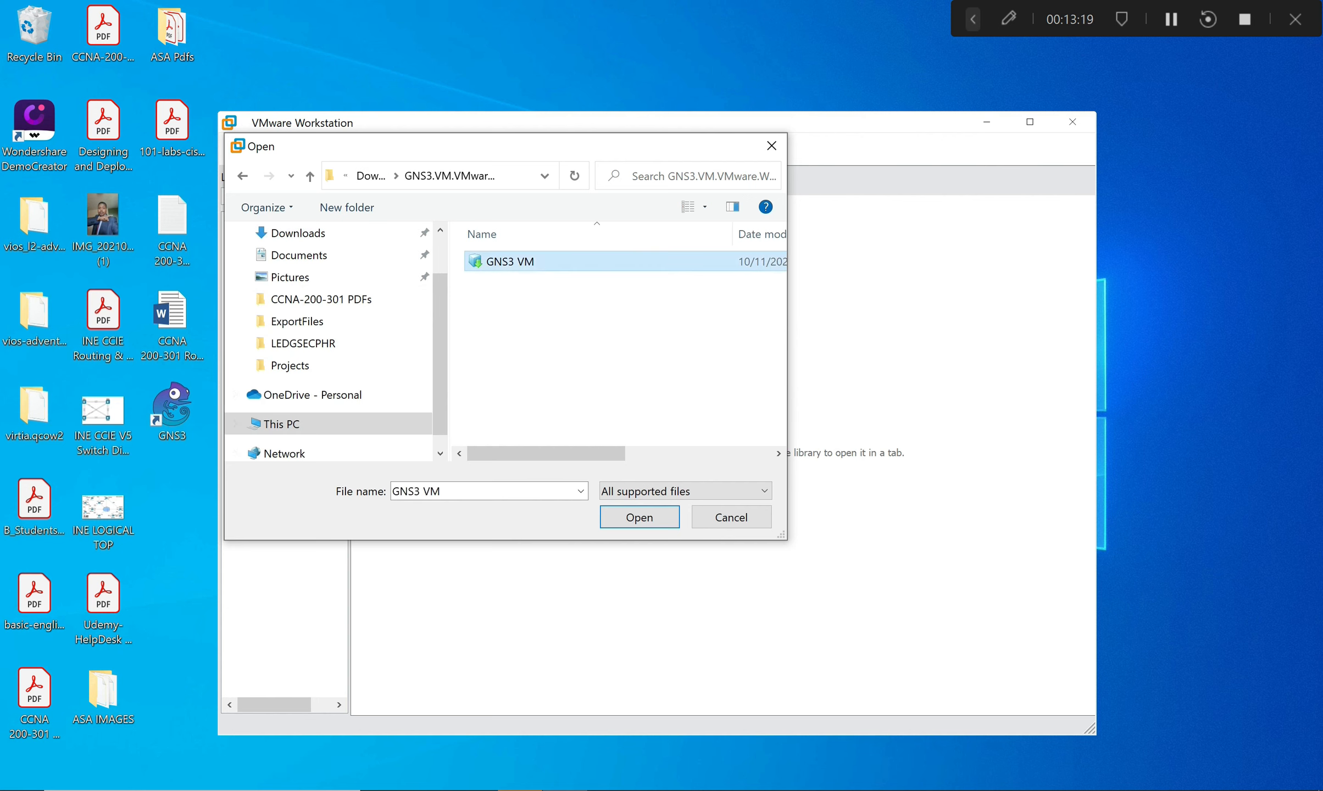
key(Return)
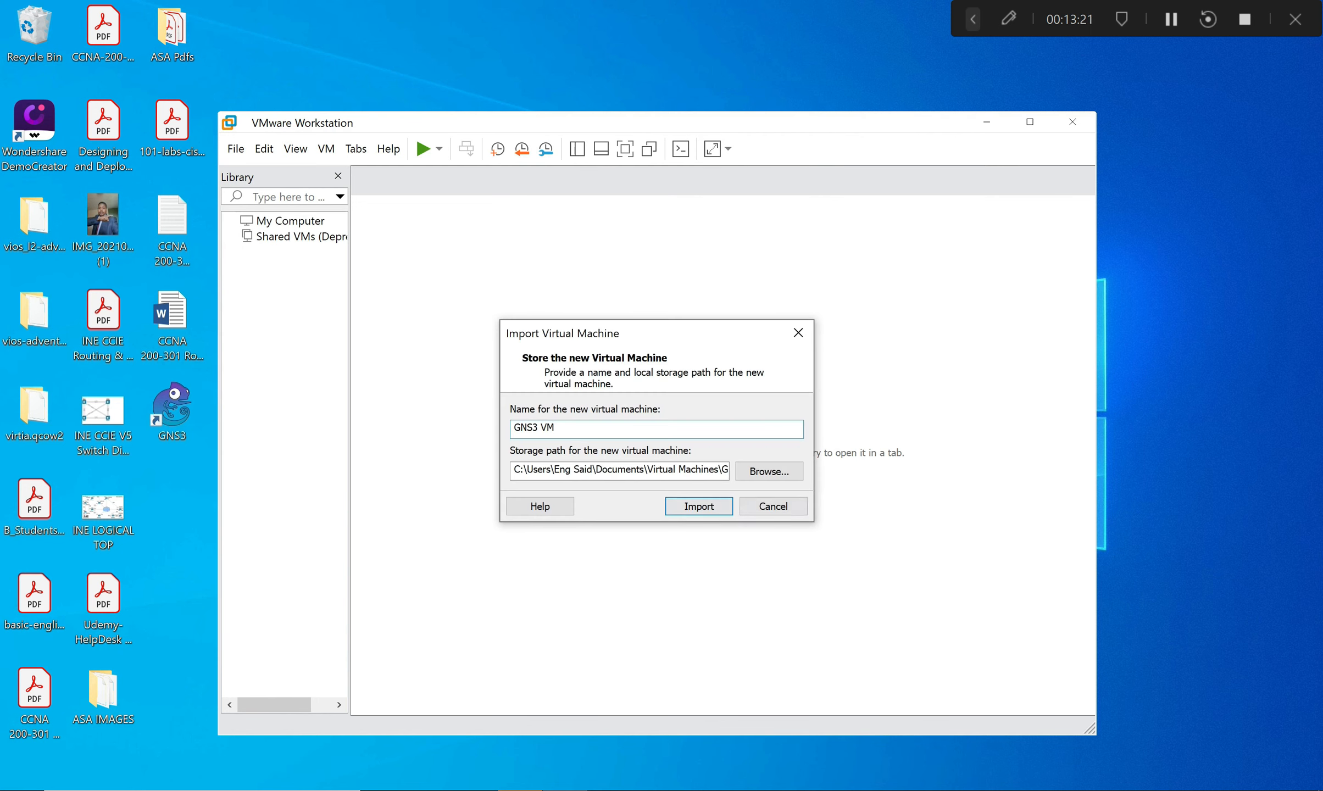
click(773, 506)
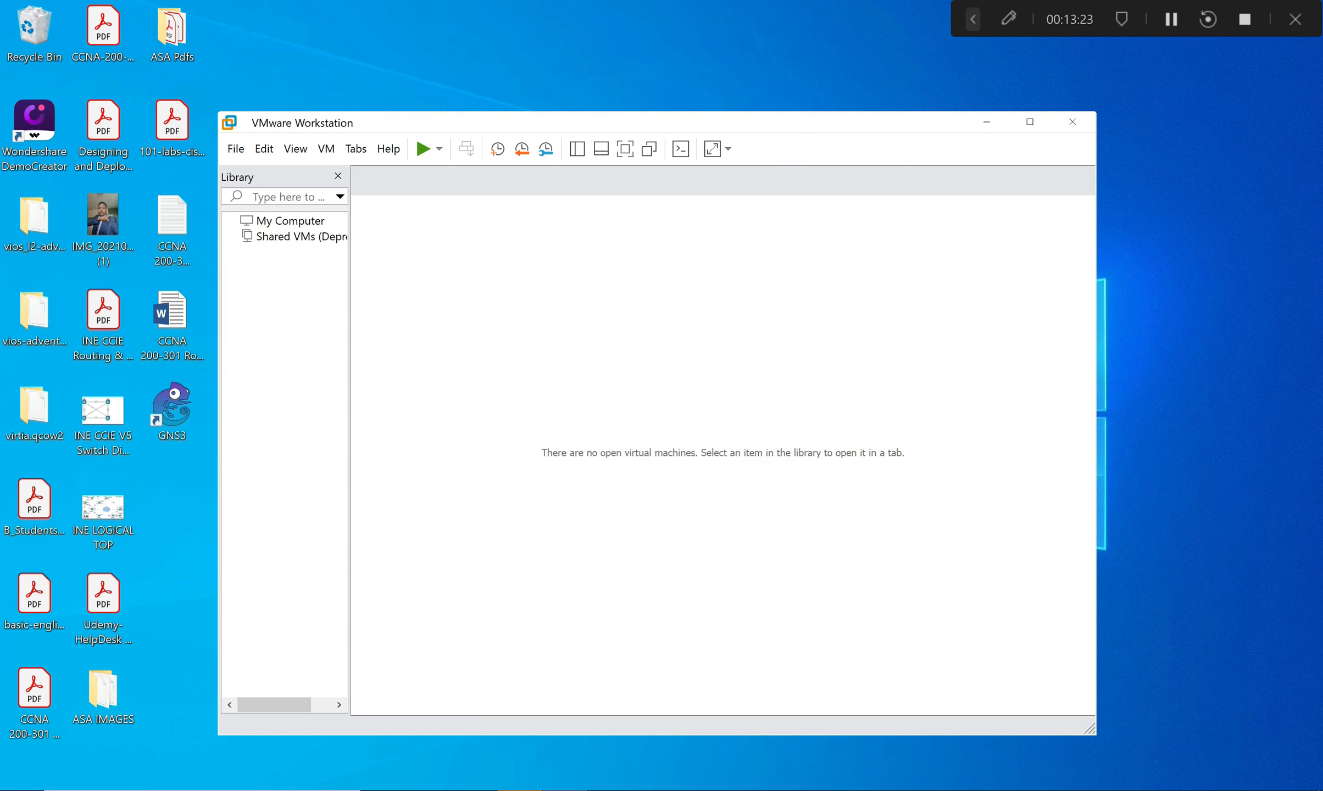
click(1072, 121)
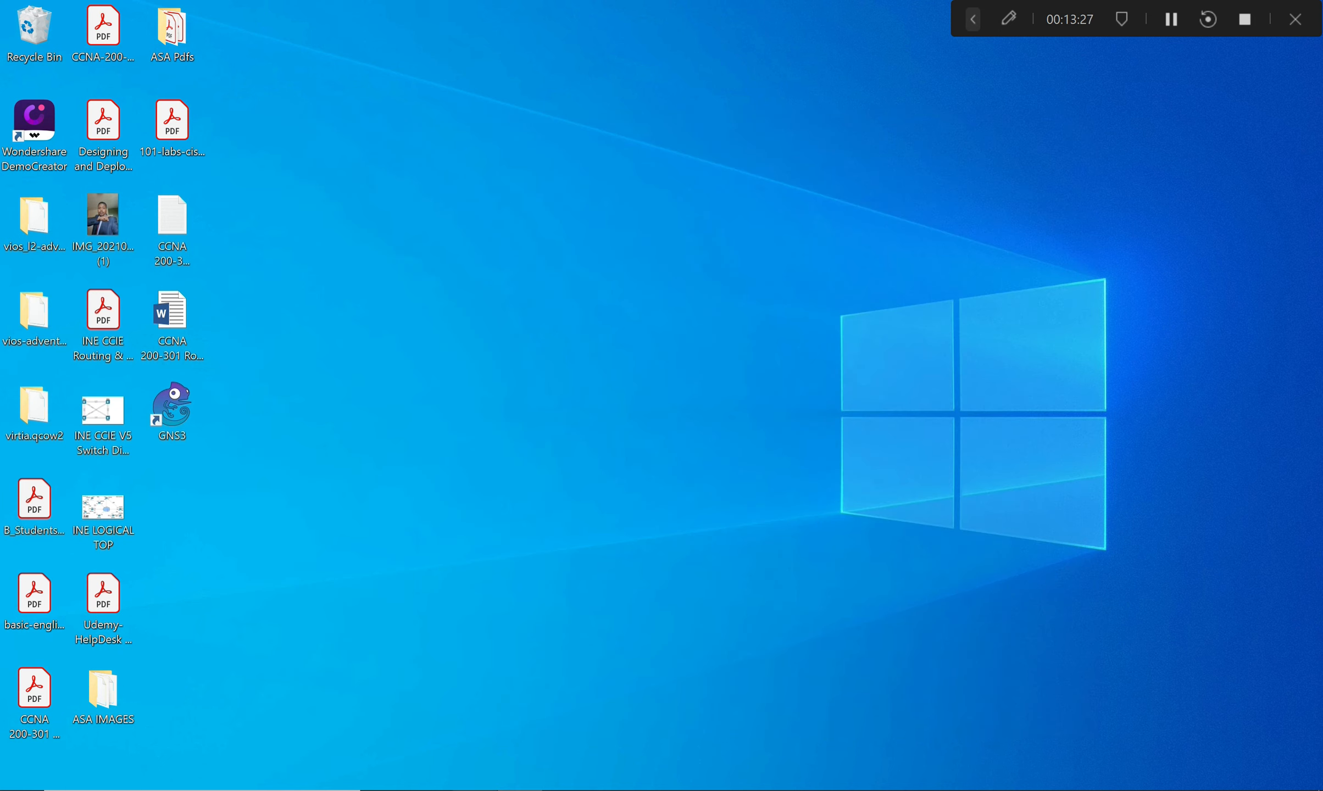
Open the GNS3 VM appliance from Downloads > GNS3.VM.VMware.Workstation.2.2.35.1 to import it into VMware.
click(475, 790)
double_click(536, 214)
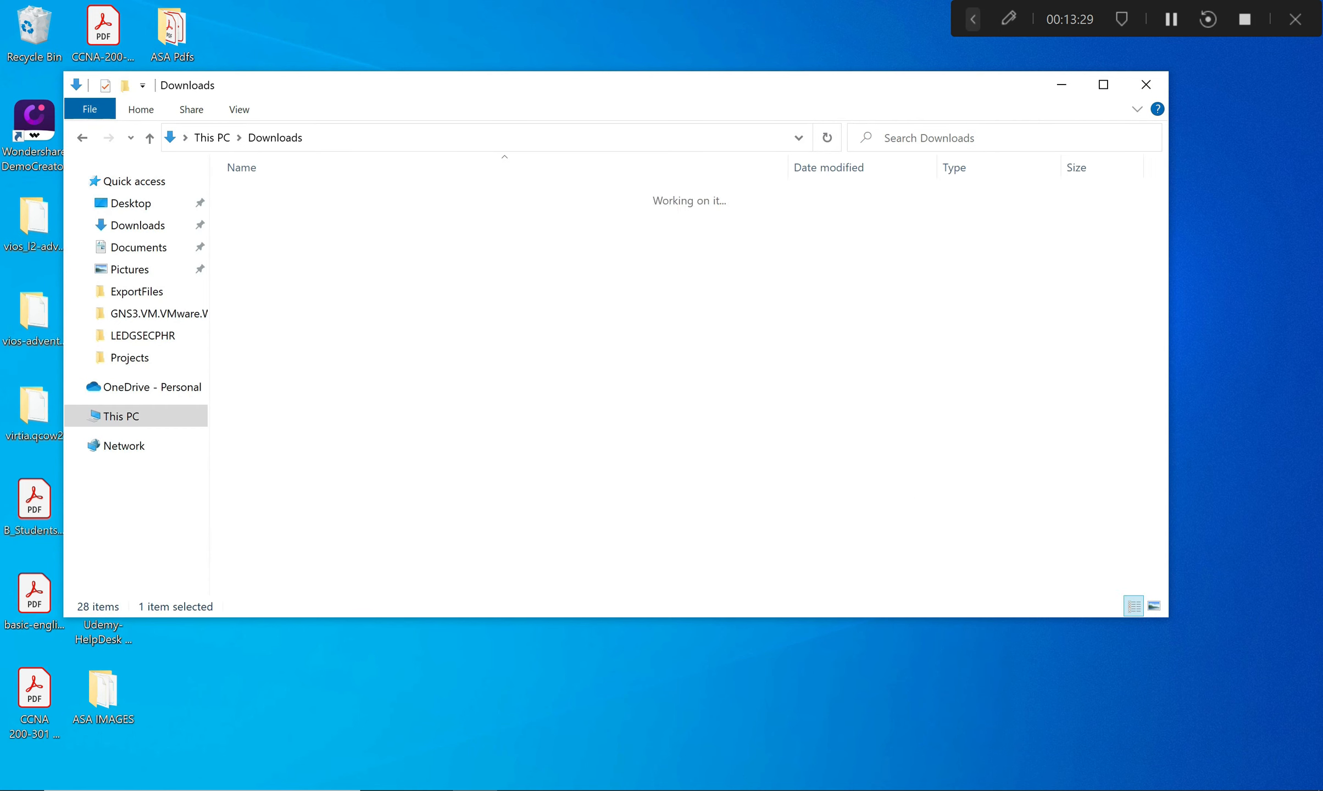
key(Return)
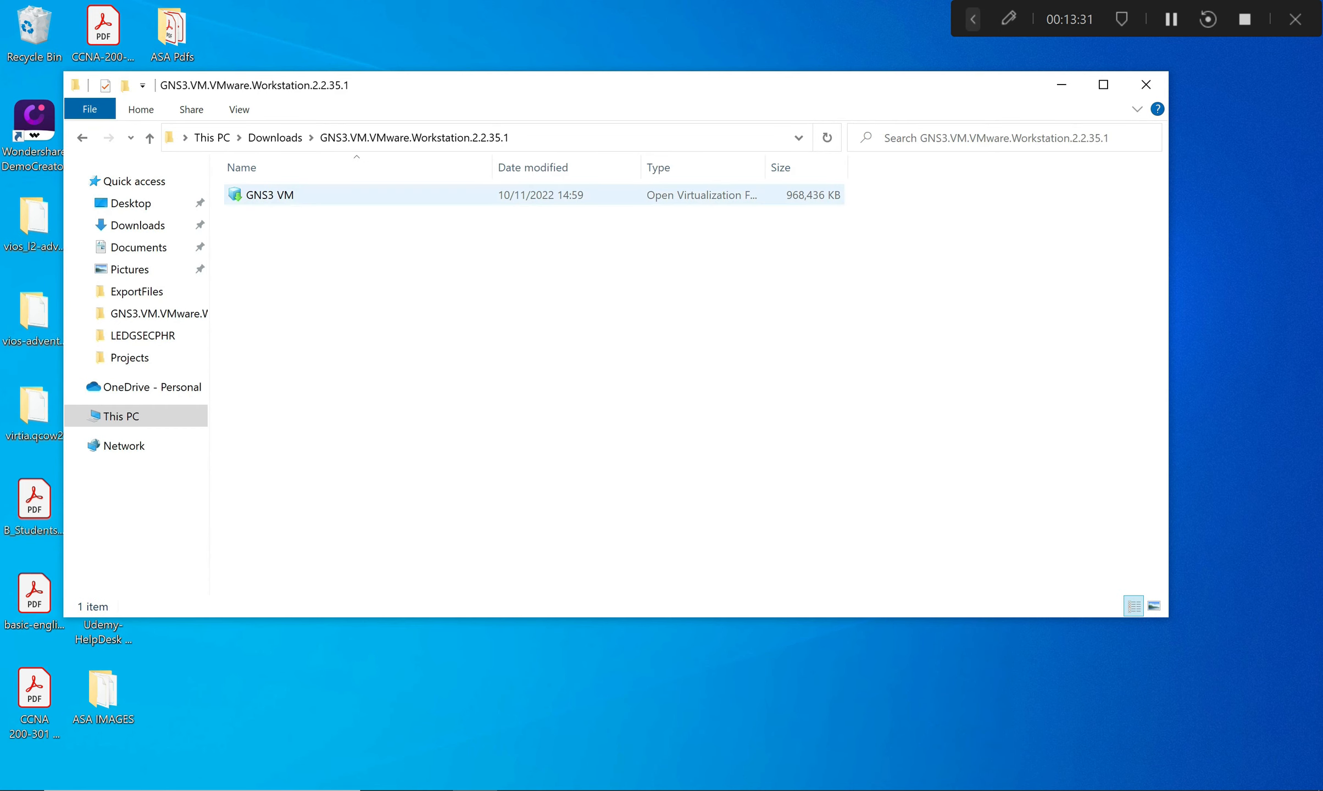
click(330, 195)
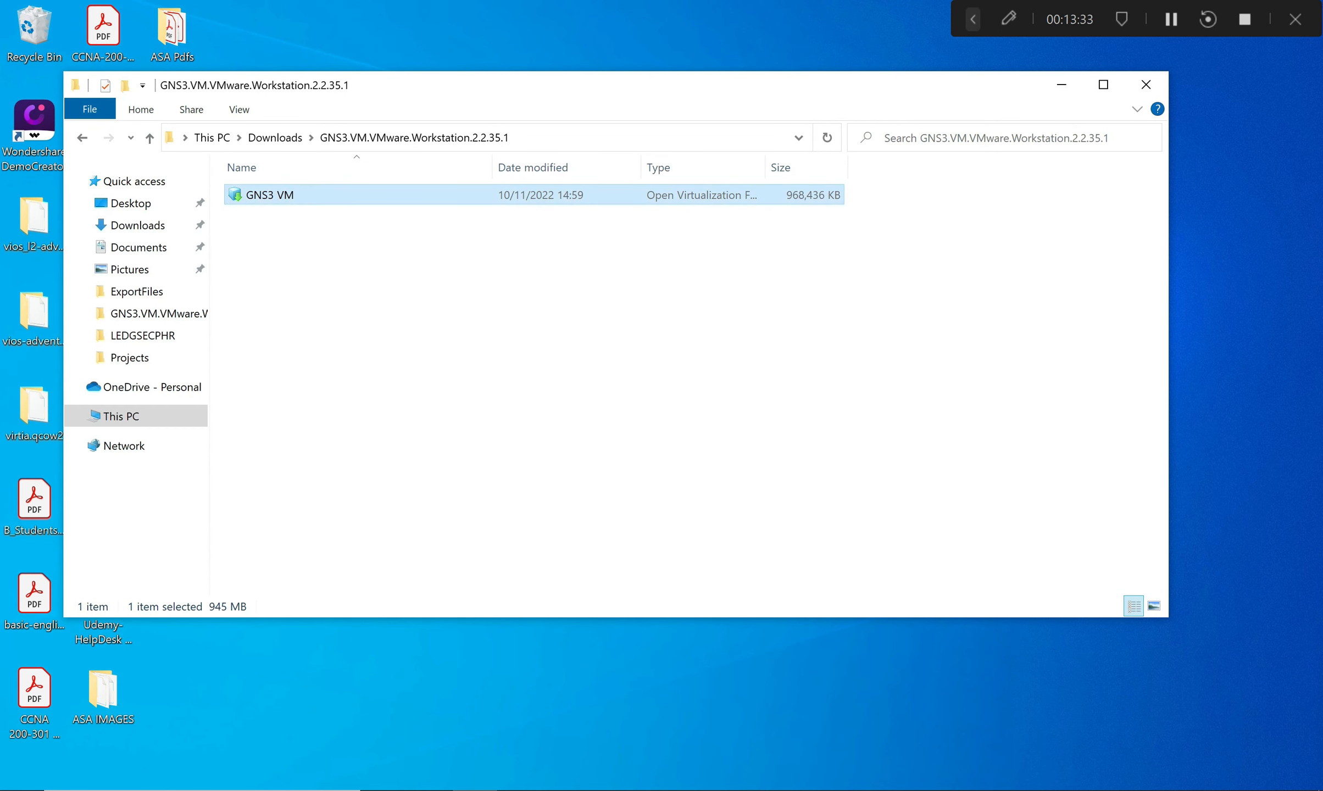
key(Return)
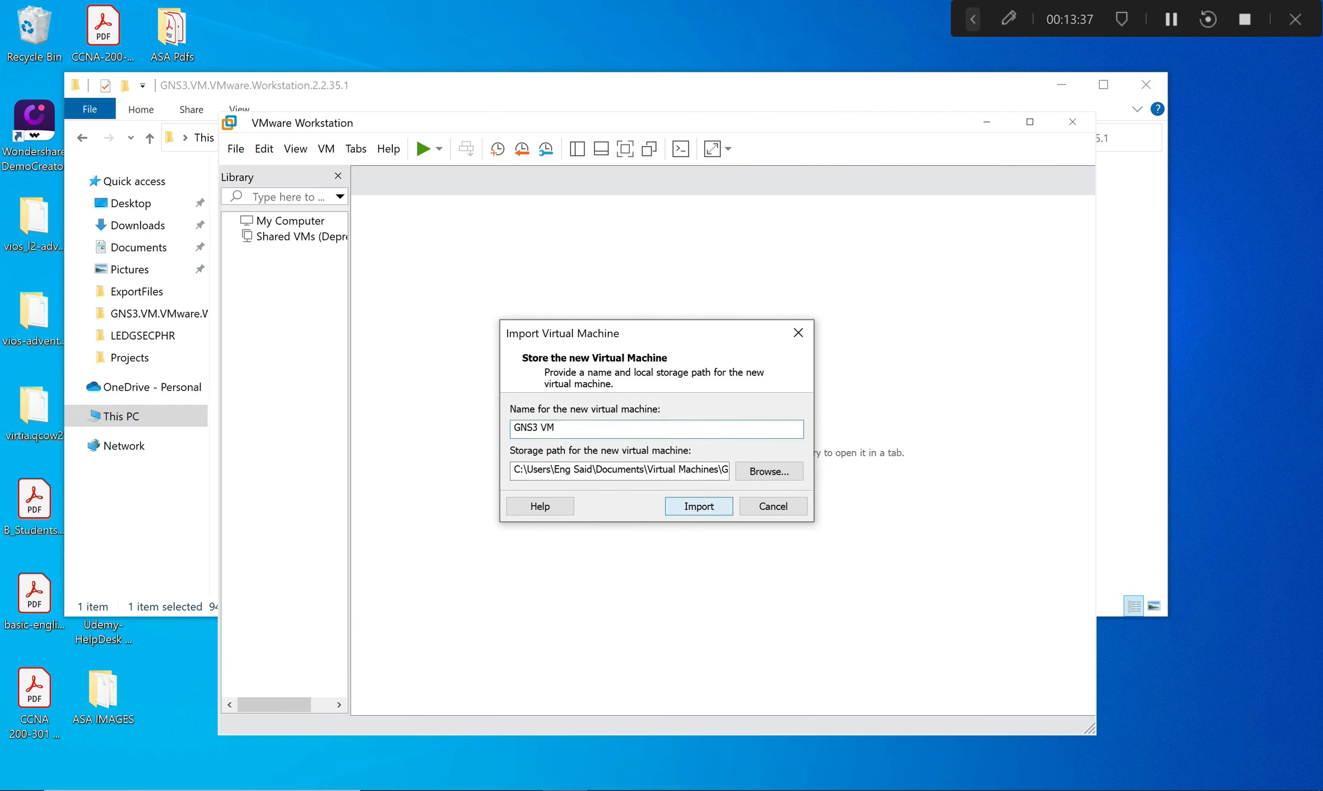
Import GNS3 VM into the VMware library, boot it briefly, then power it off.
key(Return)
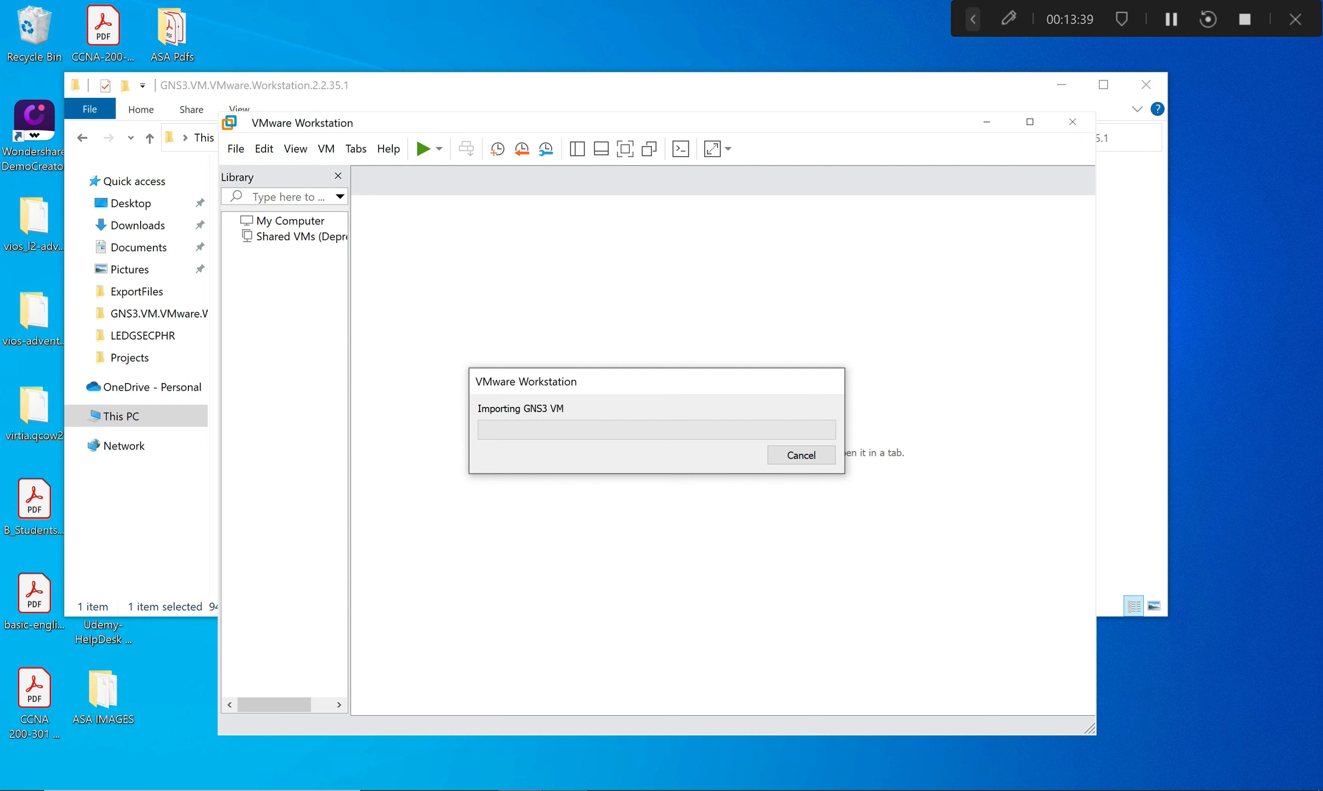
key(alt+F4)
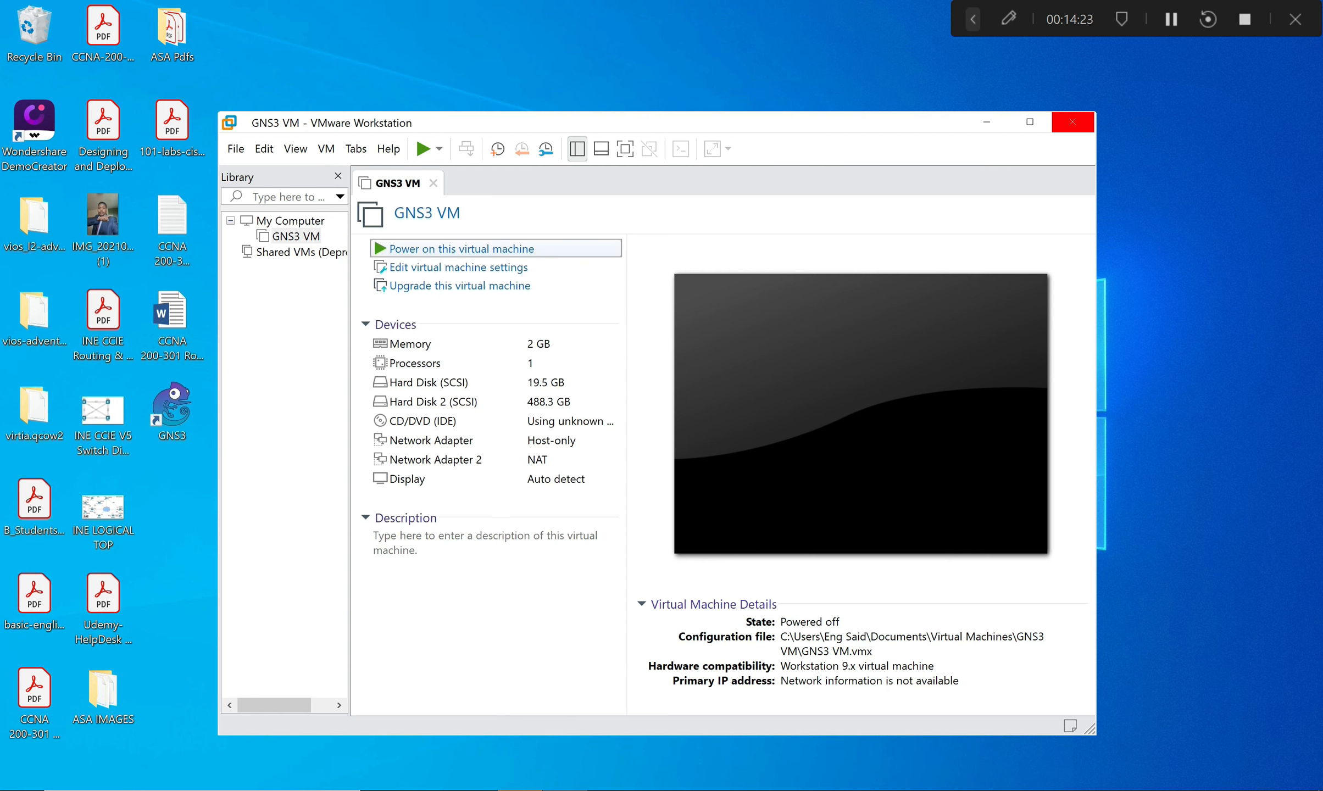
click(461, 248)
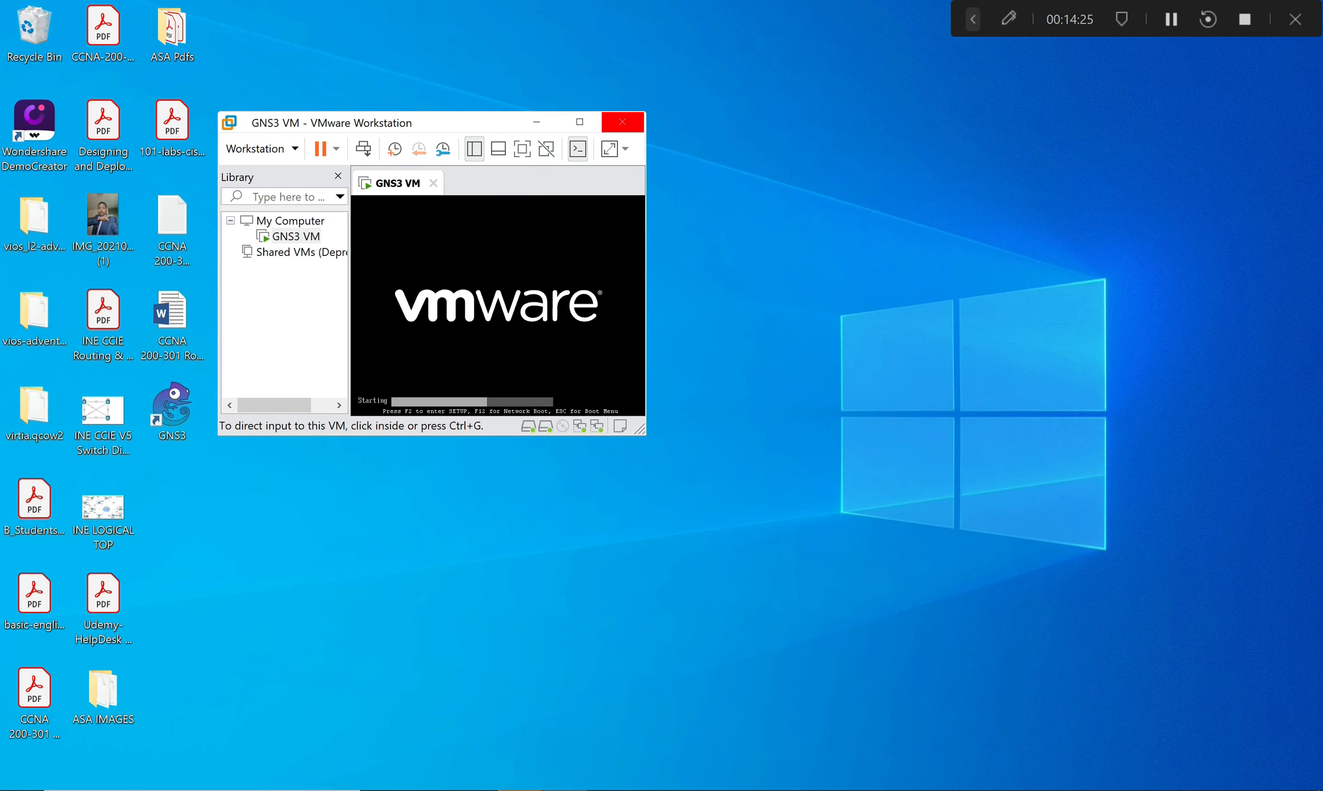
click(799, 121)
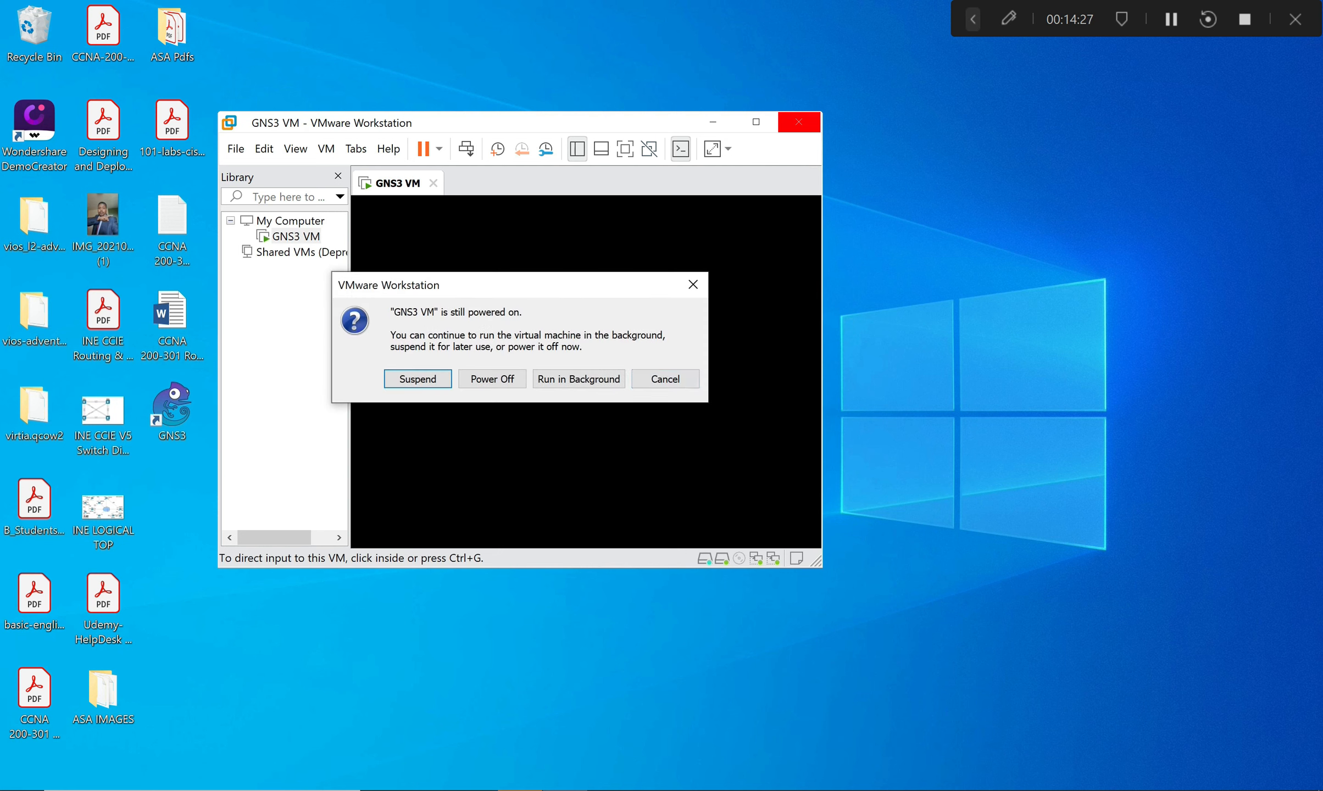
click(493, 379)
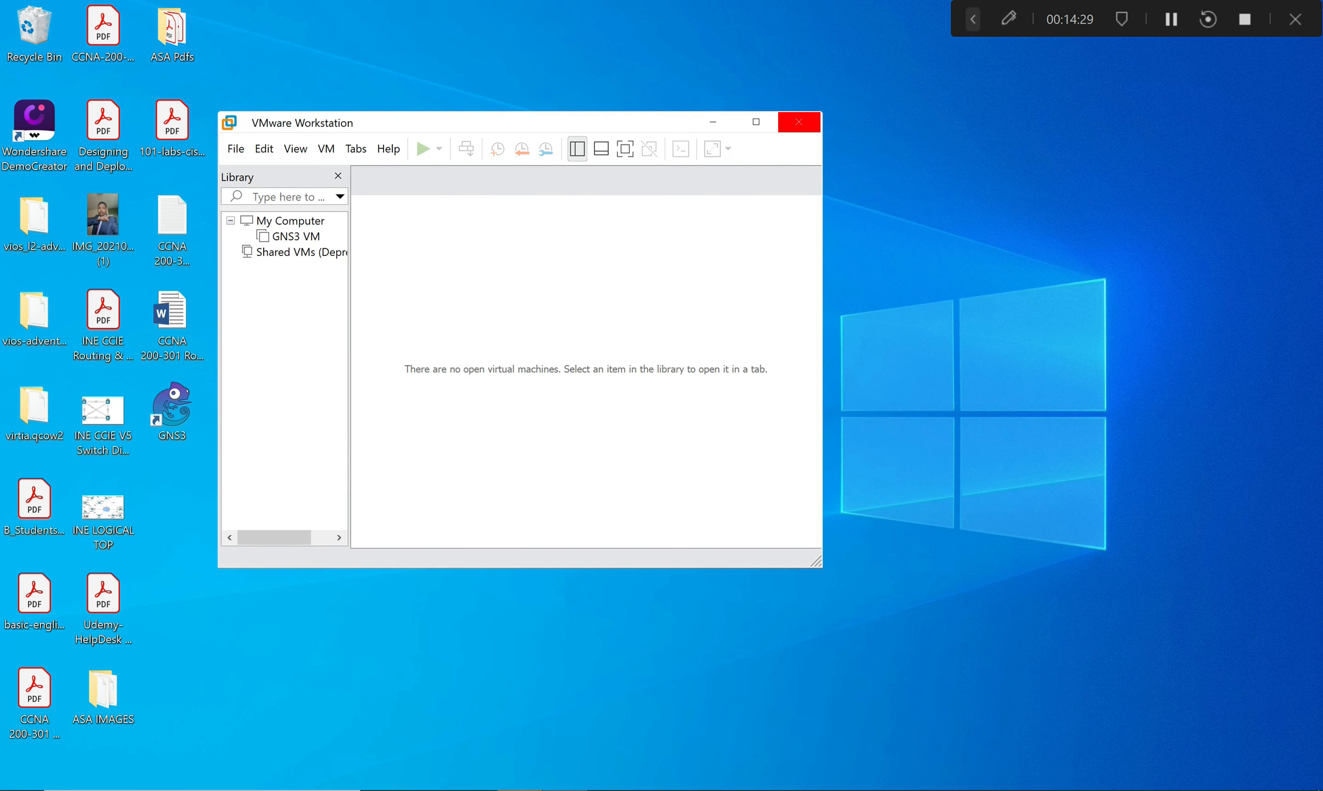
Launch GNS3, cancel the Setup Wizard and maximize the main window.
double_click(172, 410)
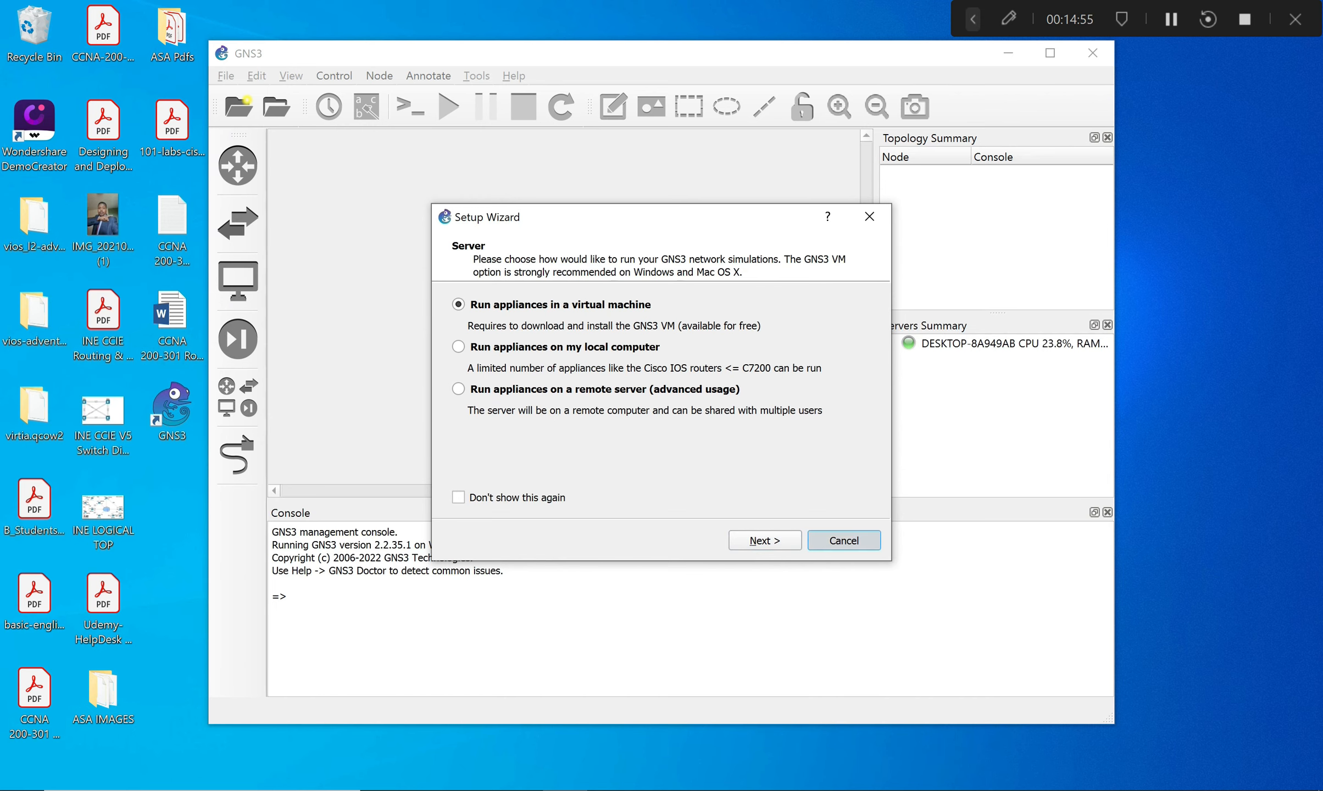
click(844, 540)
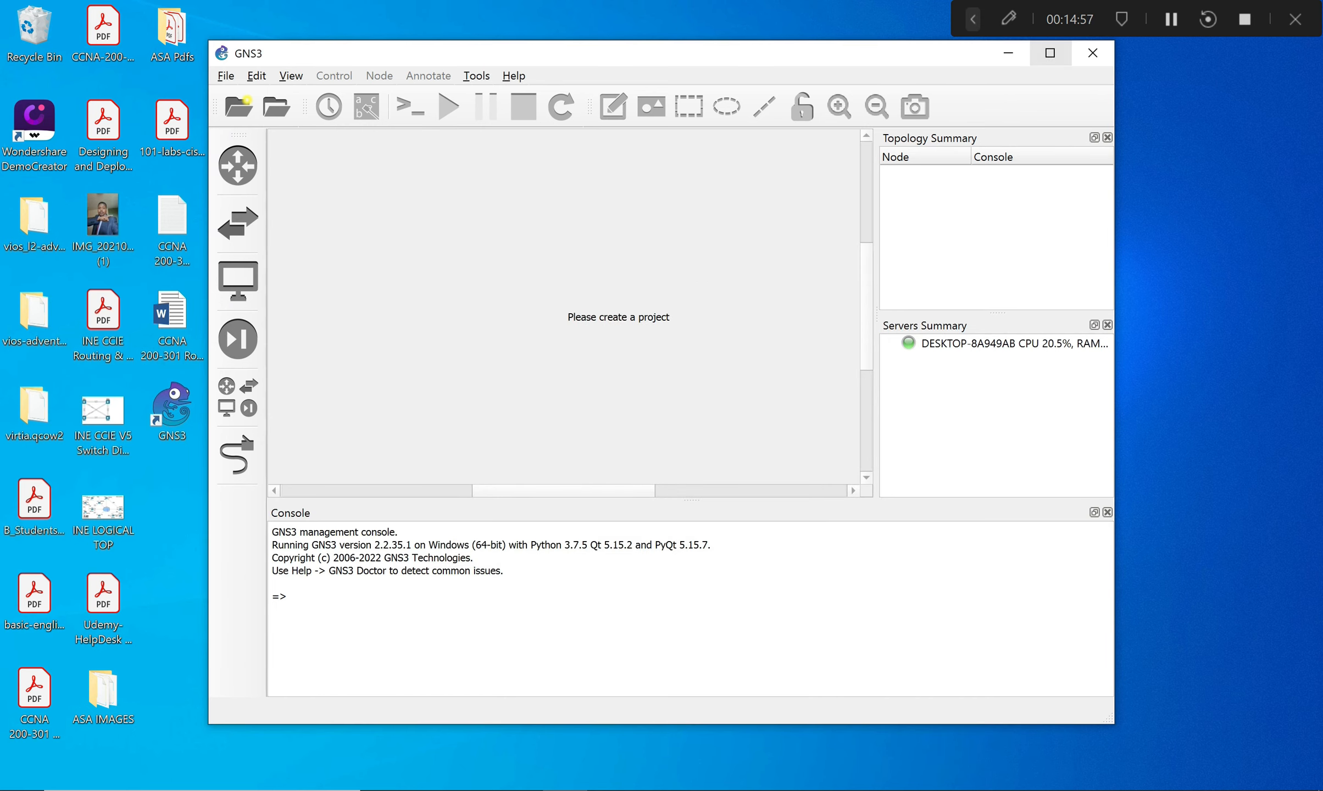
click(1050, 53)
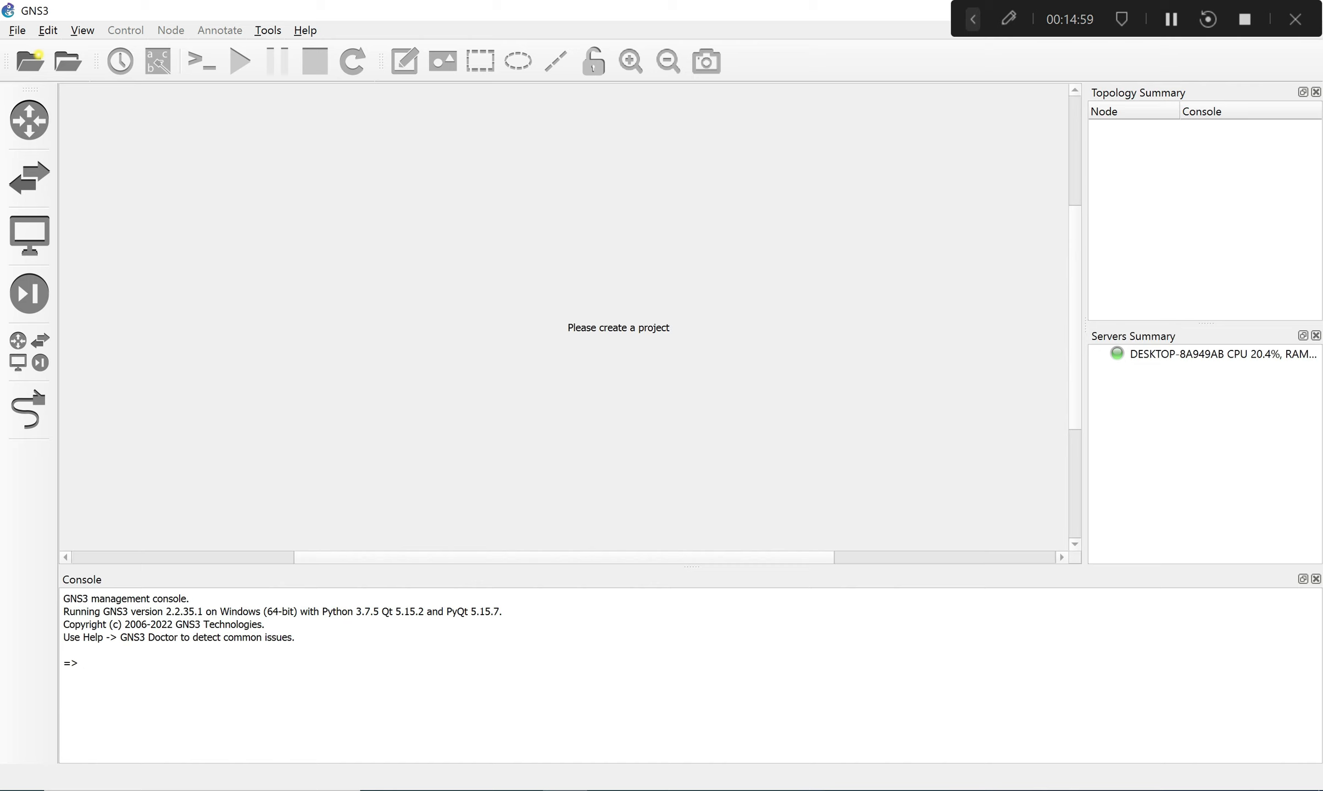
click(17, 30)
mouse_move(48, 30)
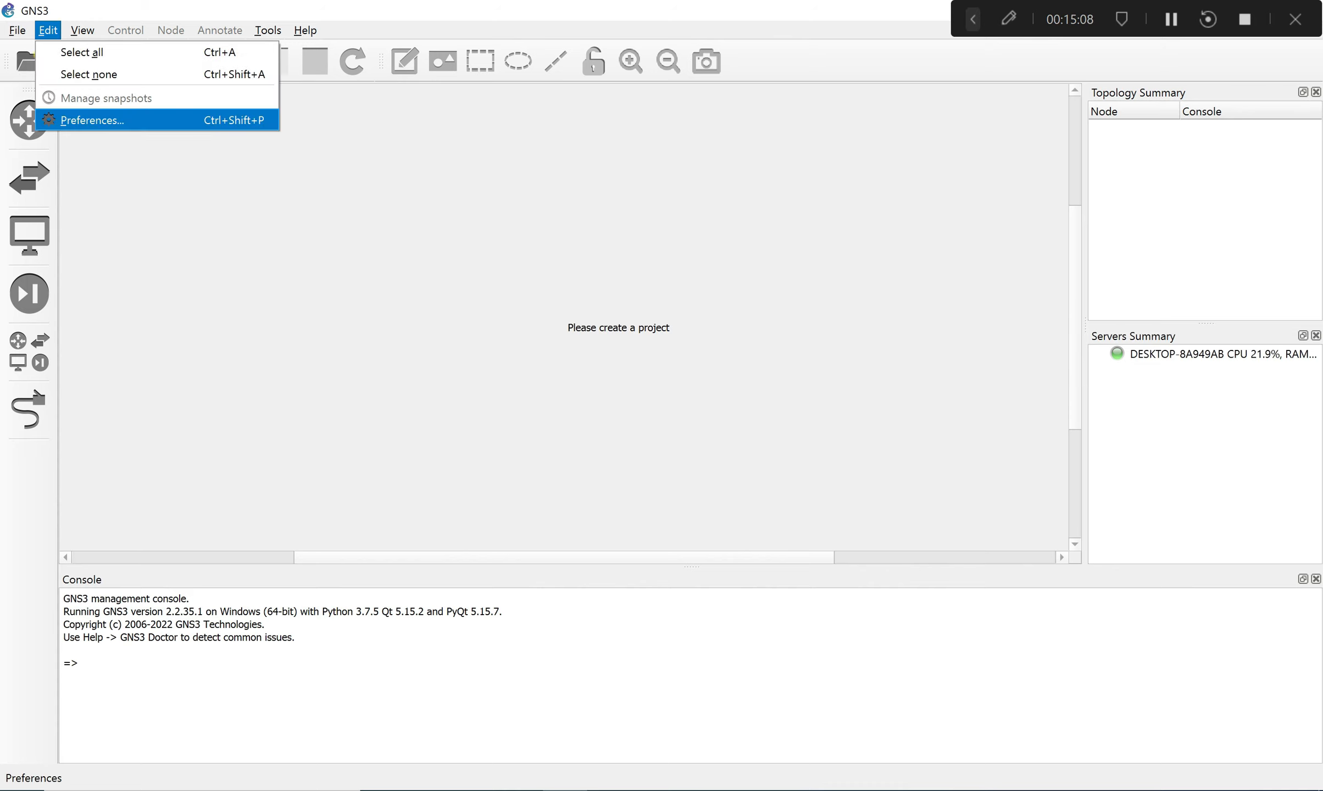
Tick 'Enable the GNS3 VM' on the Preferences GNS3 VM page and apply it.
click(93, 120)
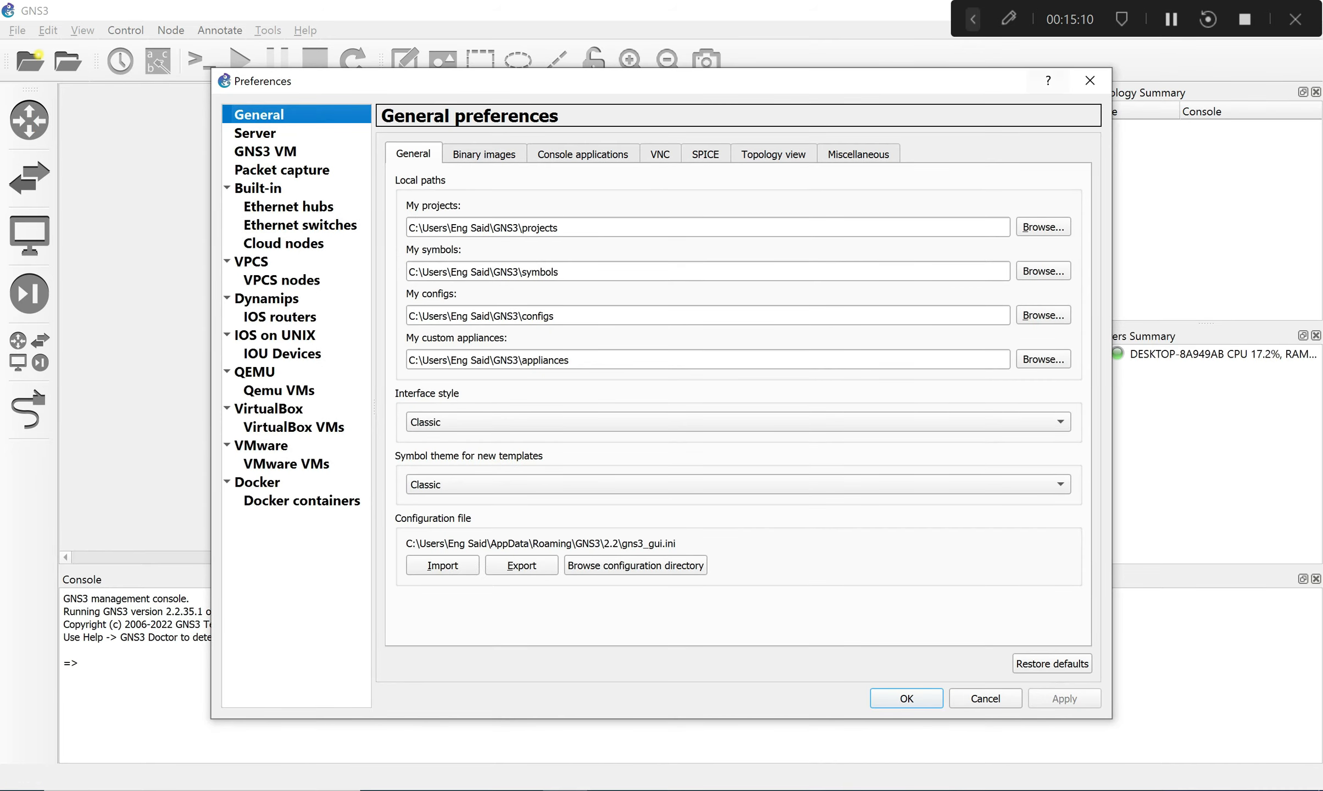
click(1090, 81)
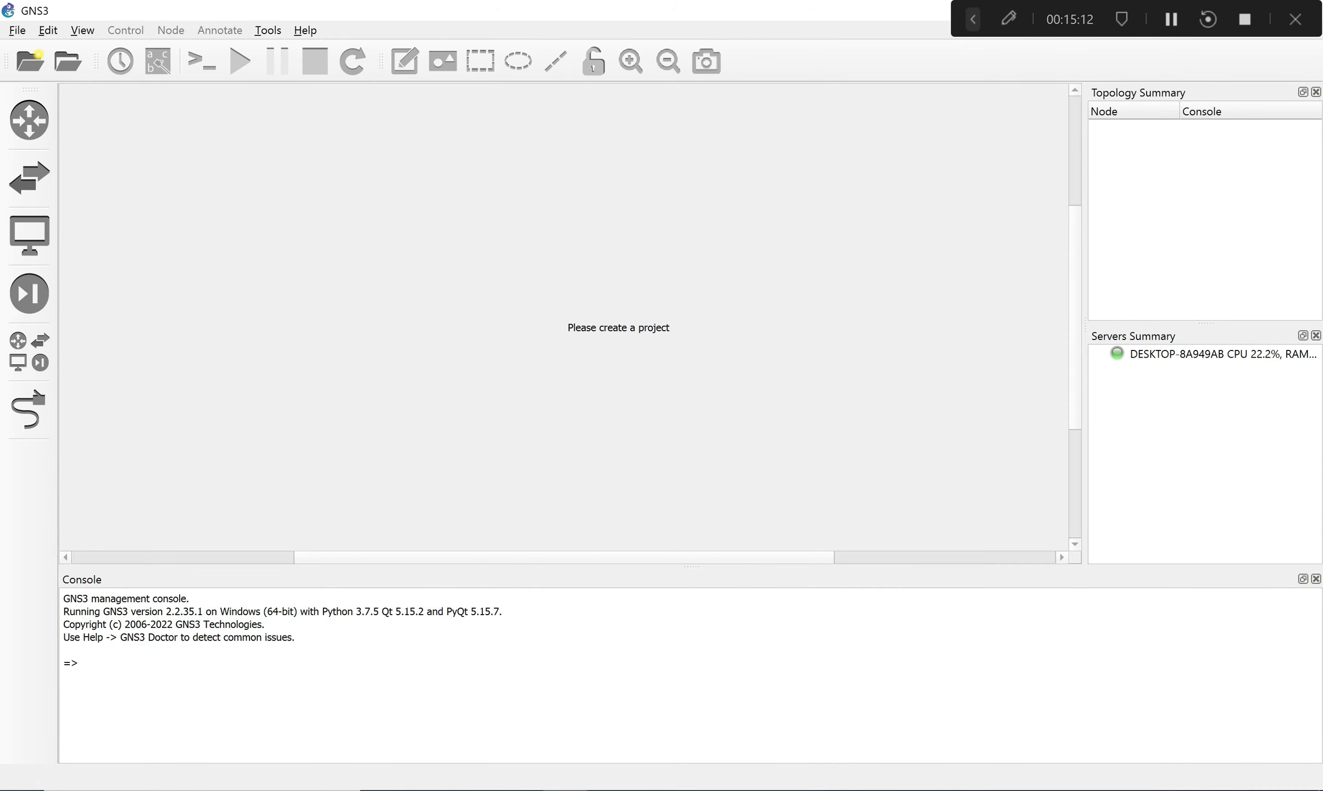
key(alt+e)
key(Down)
key(Down)
key(Down)
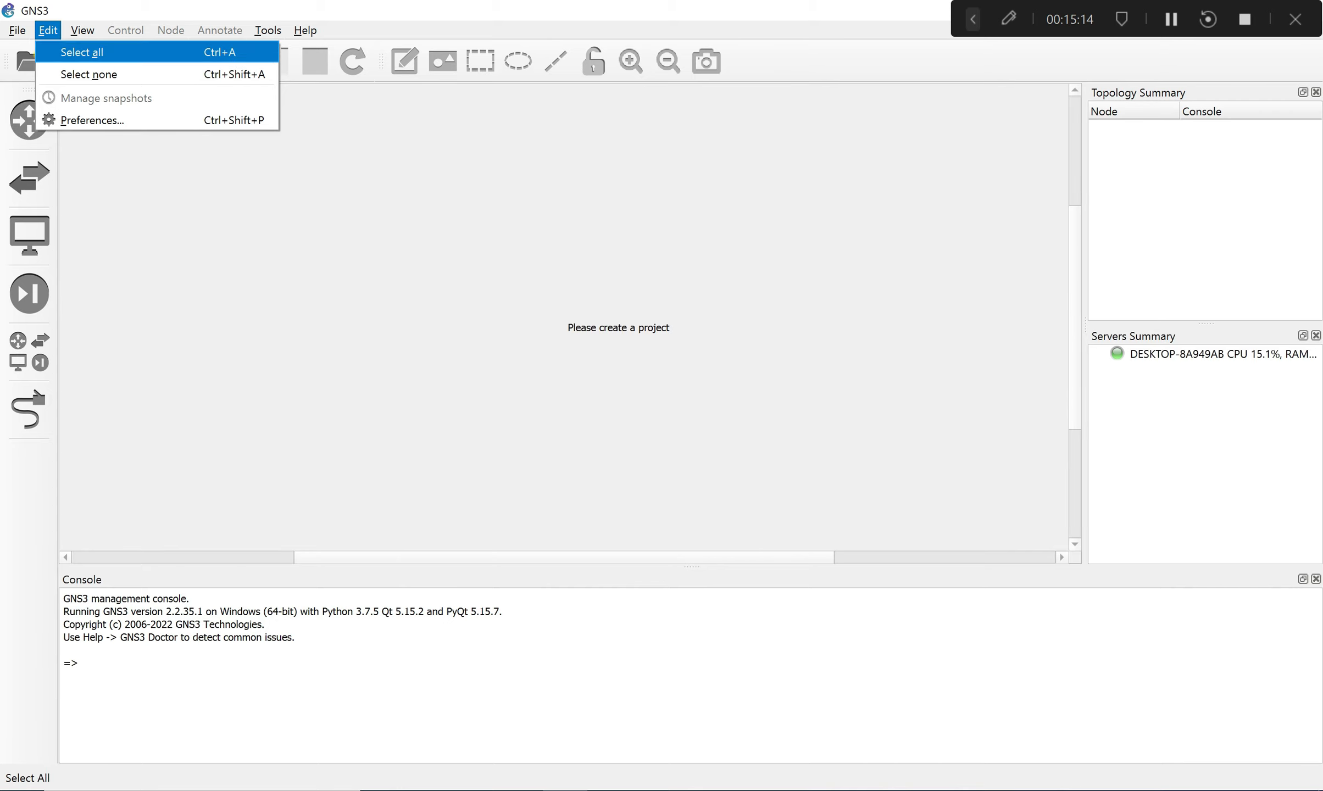
key(Return)
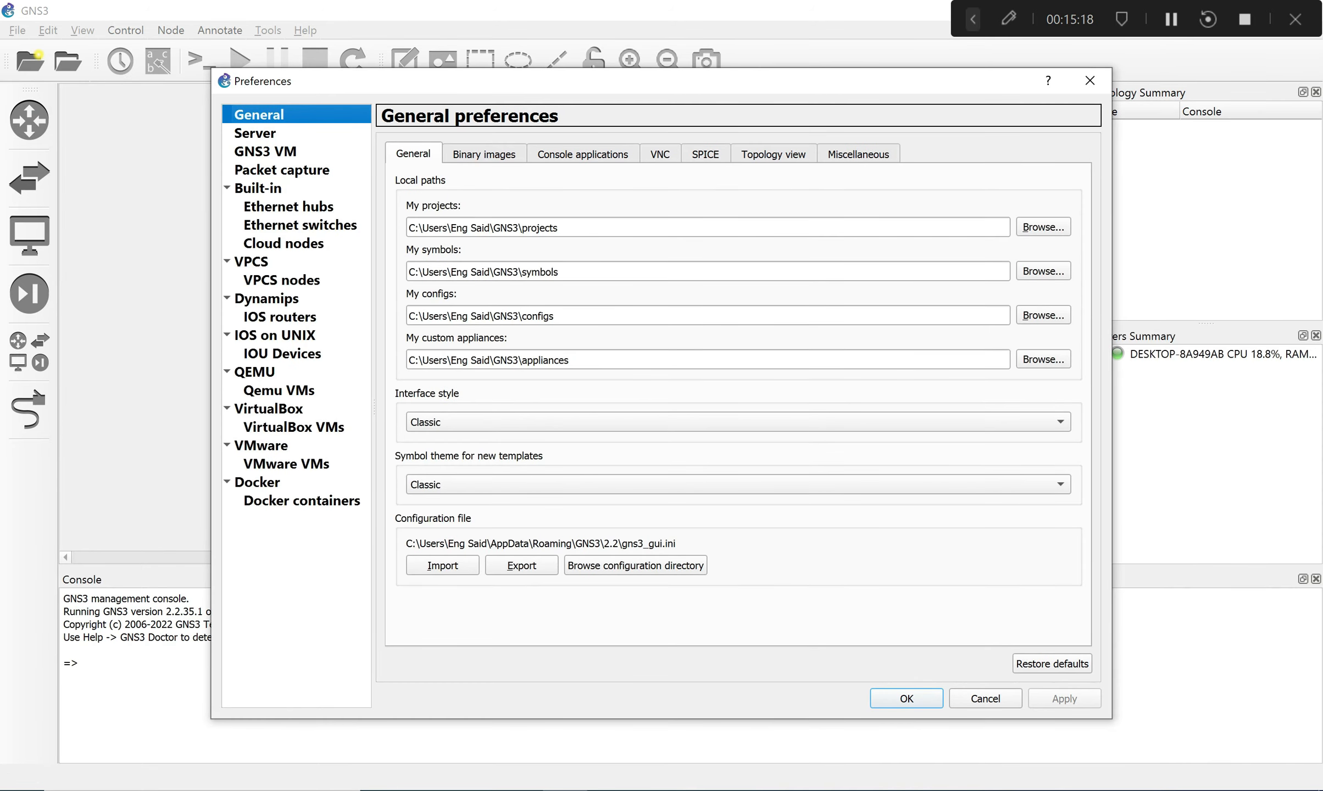
click(266, 151)
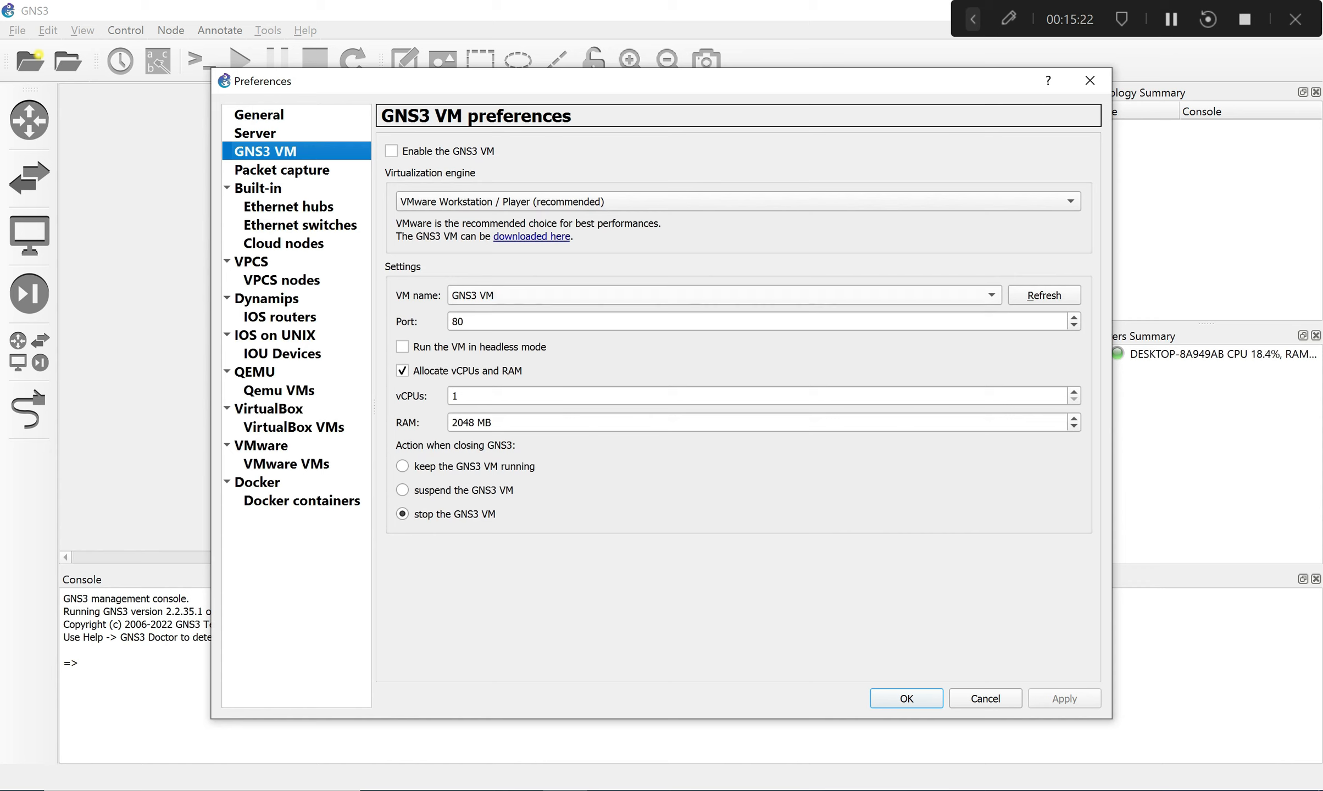
click(391, 151)
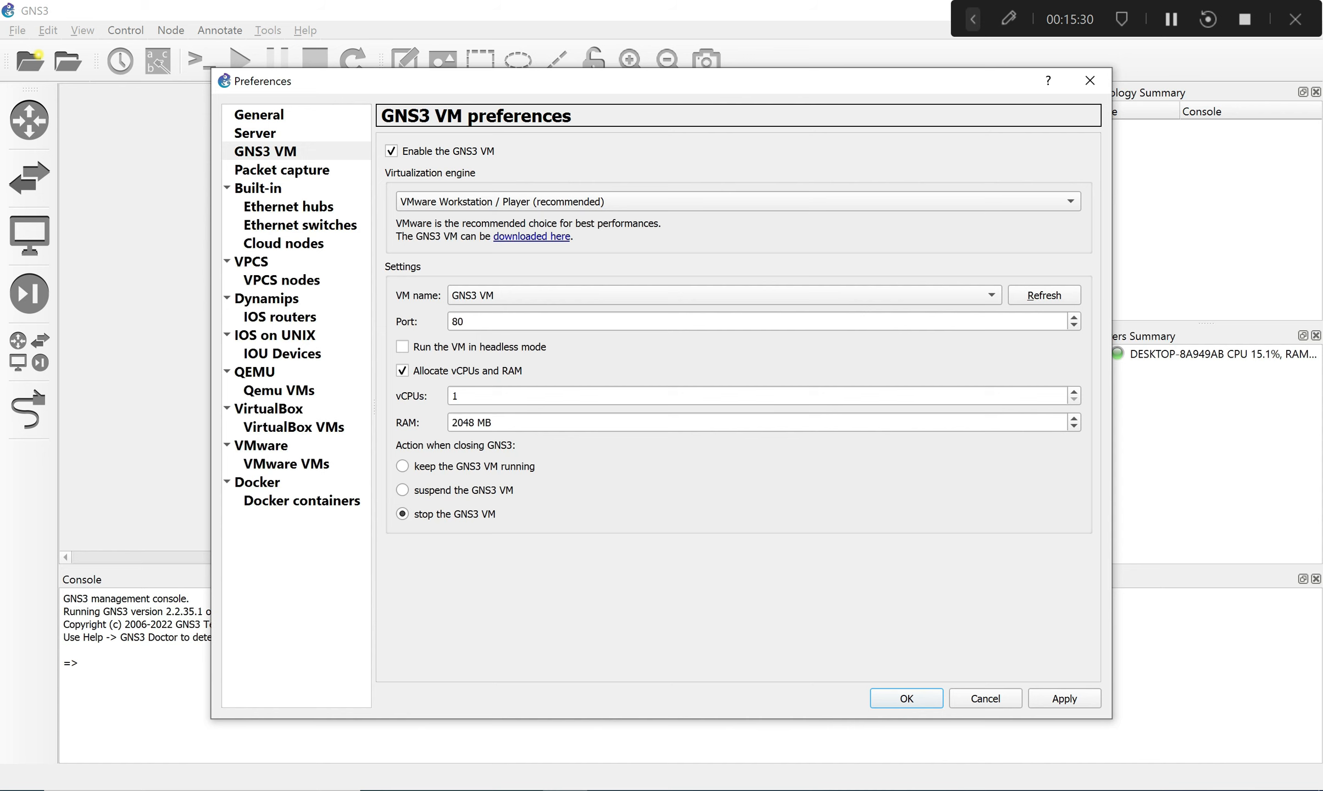
click(255, 133)
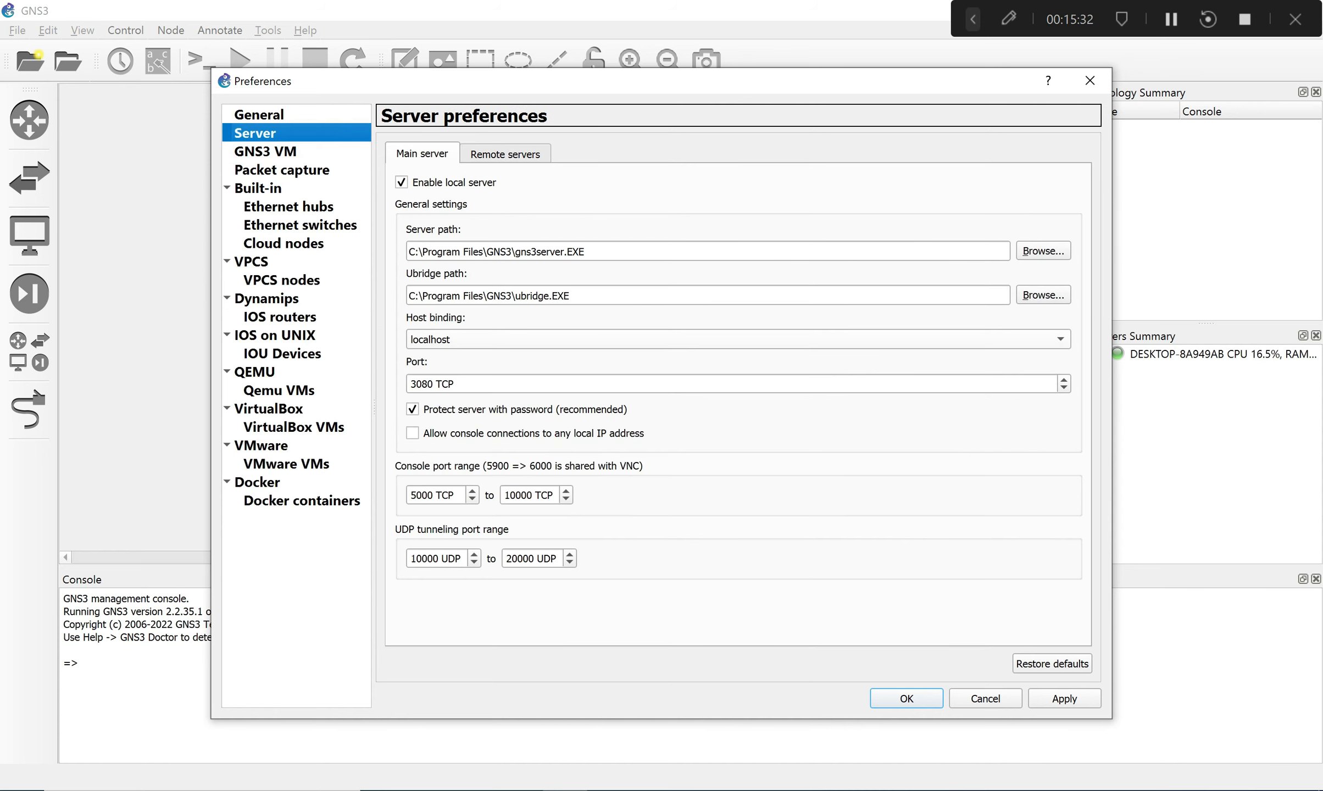
click(265, 152)
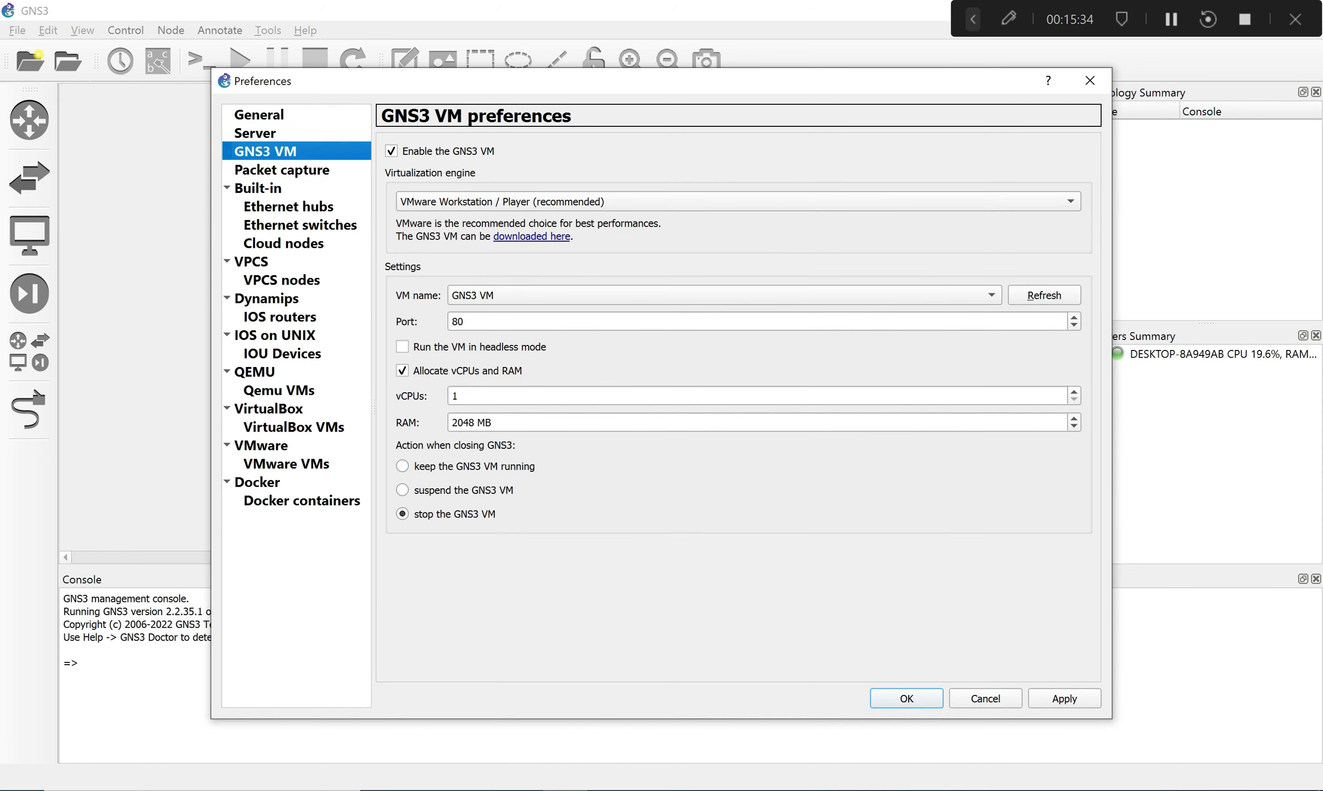
click(1065, 698)
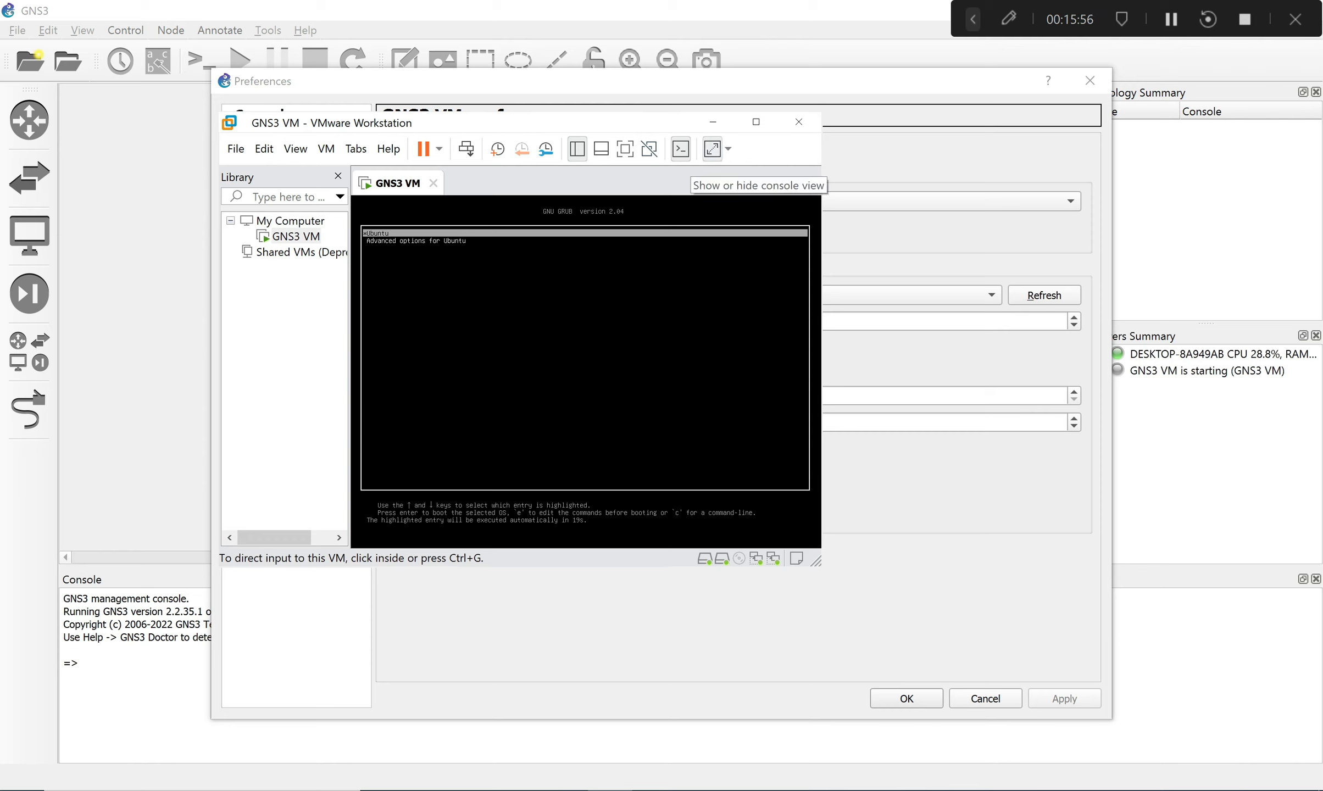
Set the GNS3 VM console display to Free Stretch in VMware Workstation.
click(681, 148)
click(680, 149)
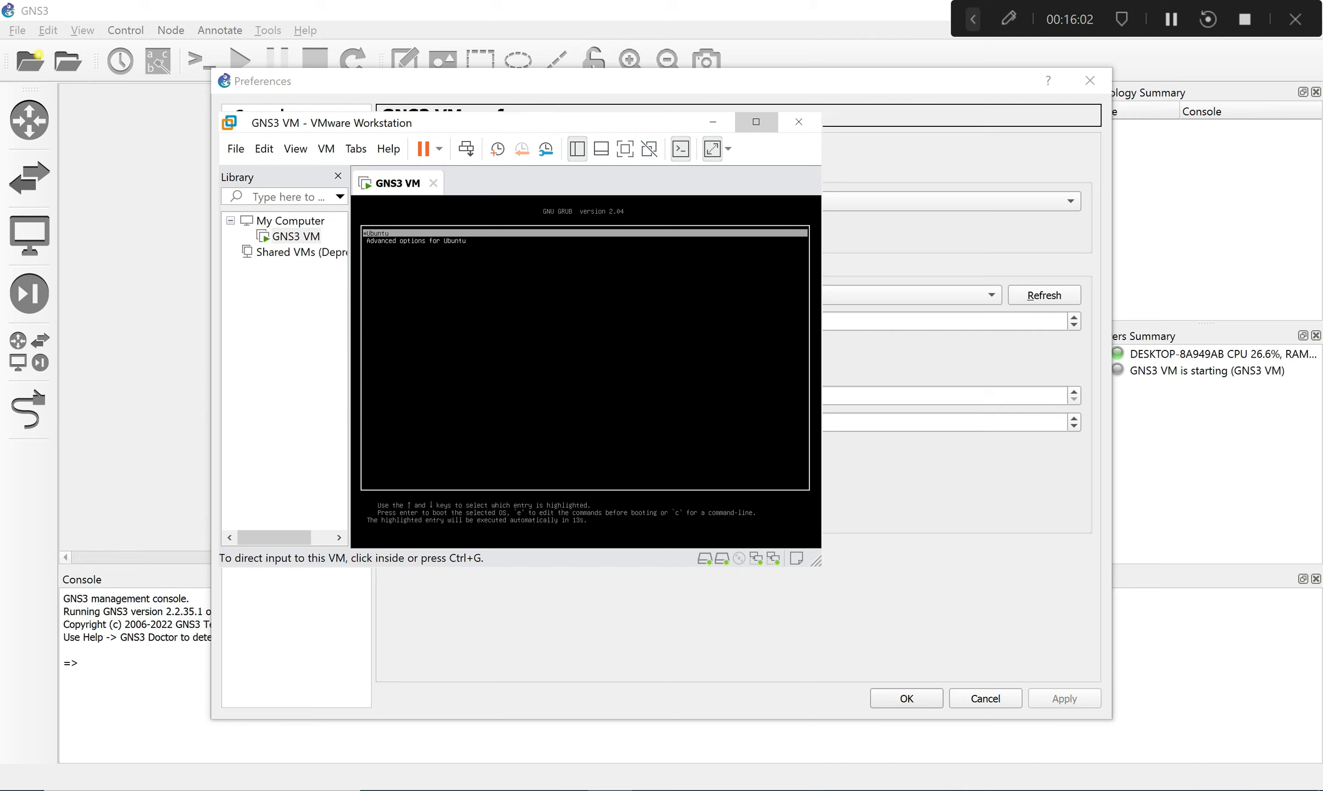
click(727, 148)
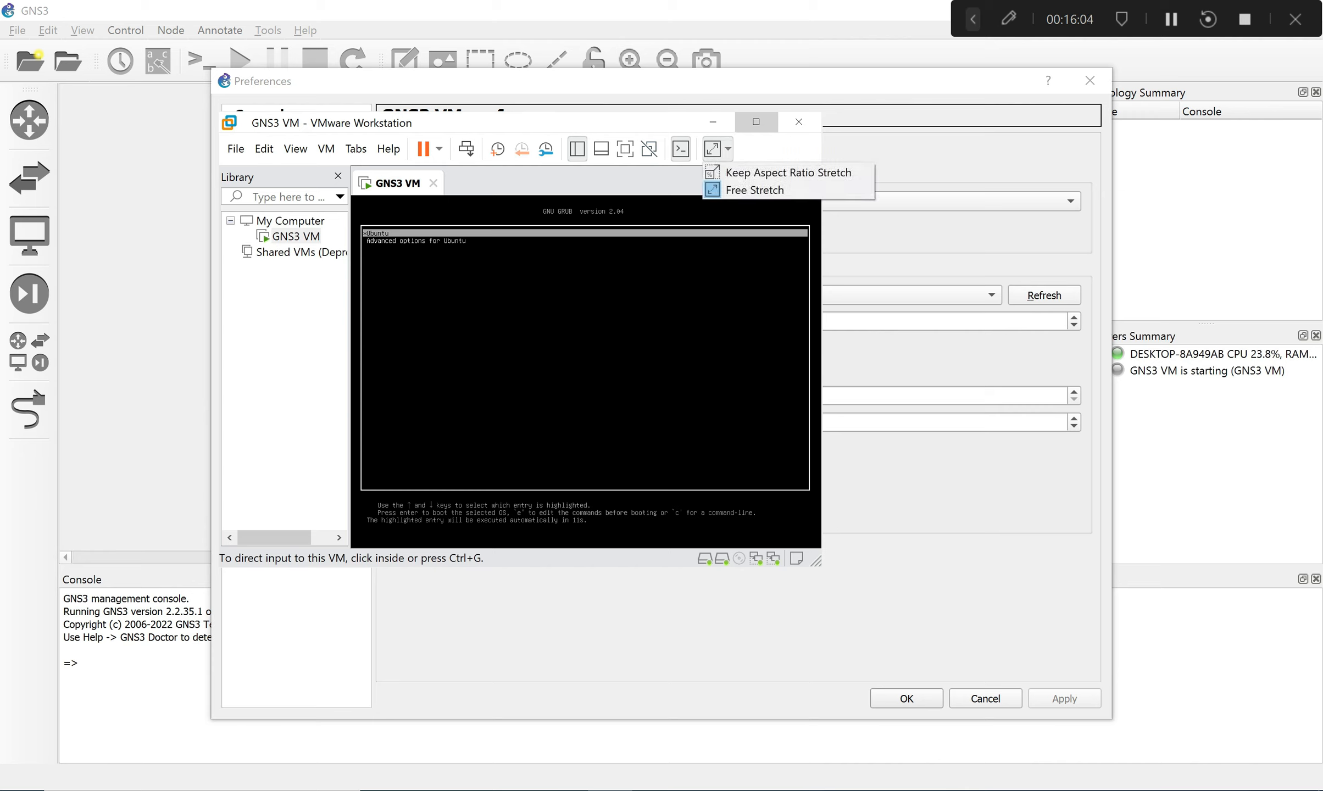
click(755, 190)
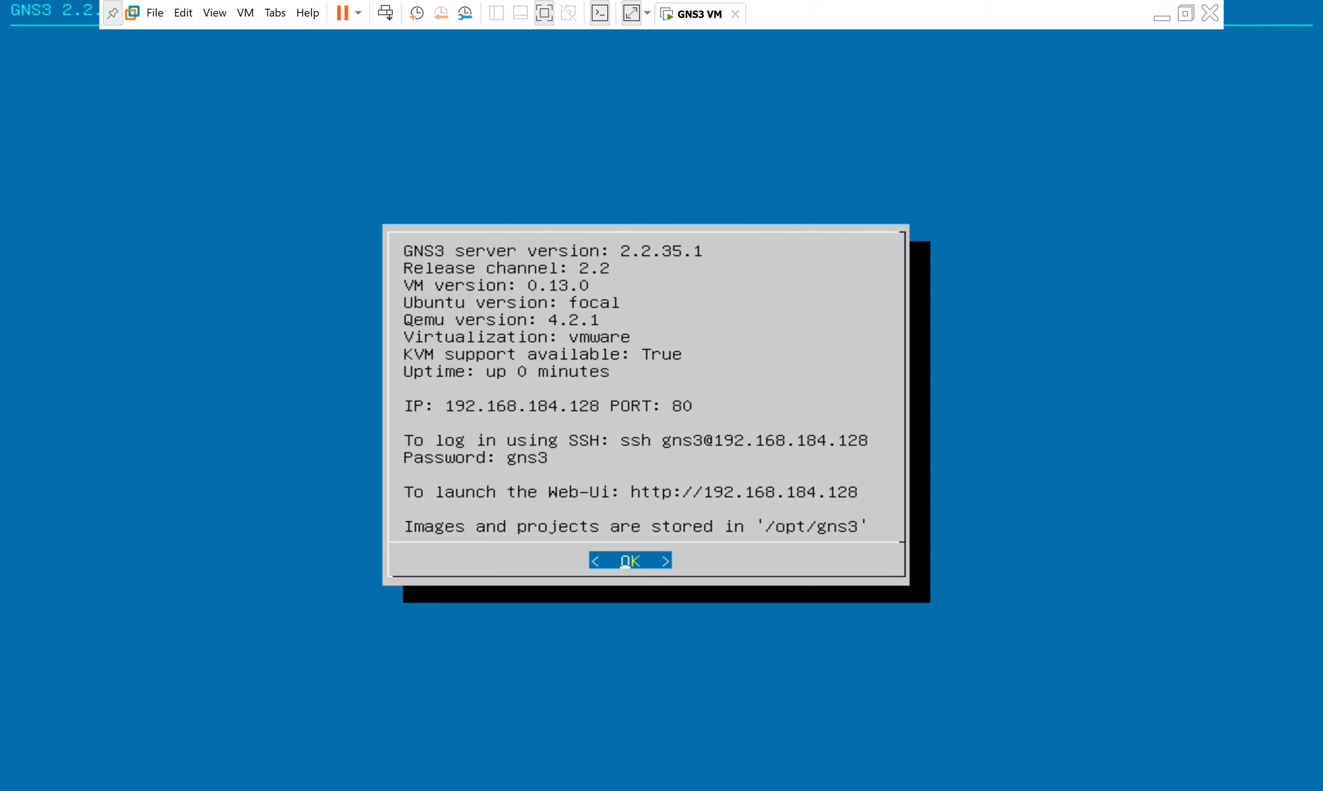
Check the GNS3 VM info screen (IP 192.168.184.128), exit full screen and minimize VMware Workstation.
key(Return)
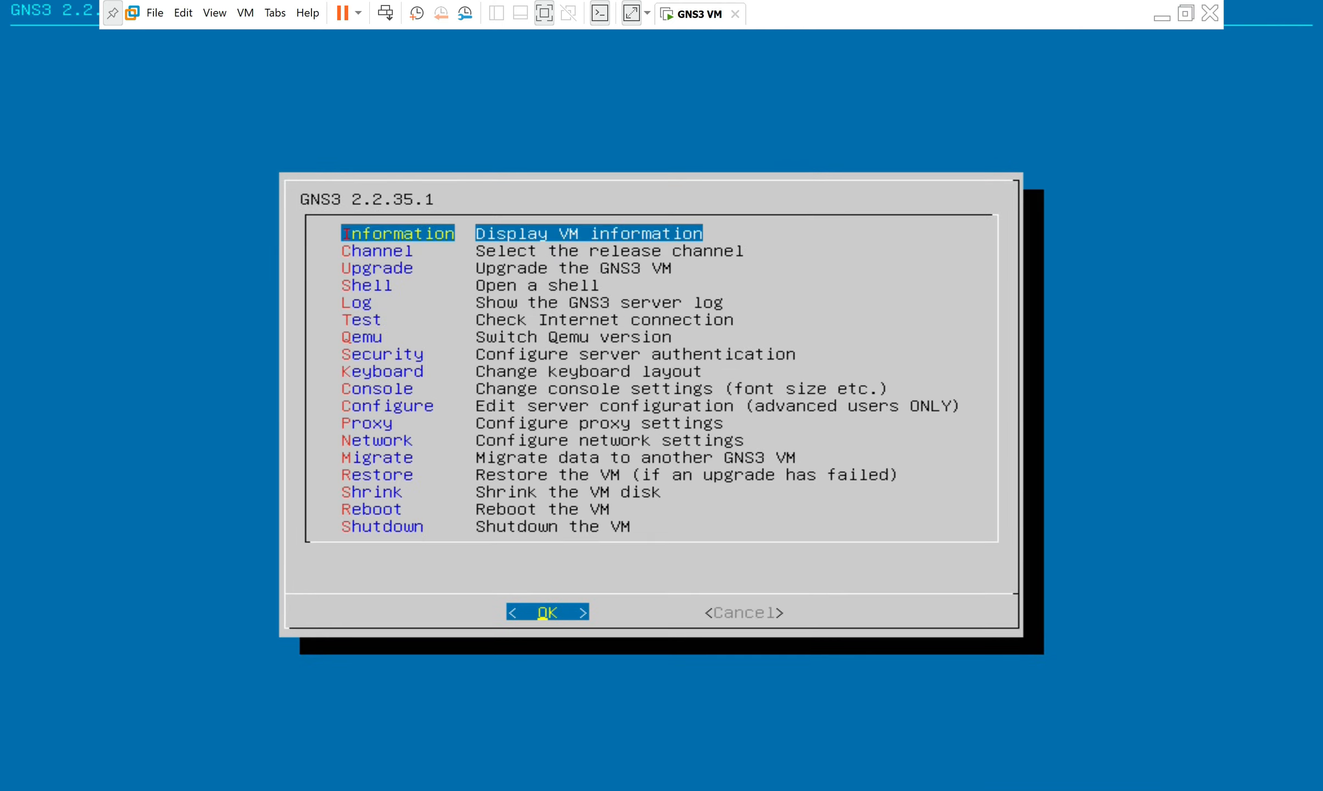
key(Return)
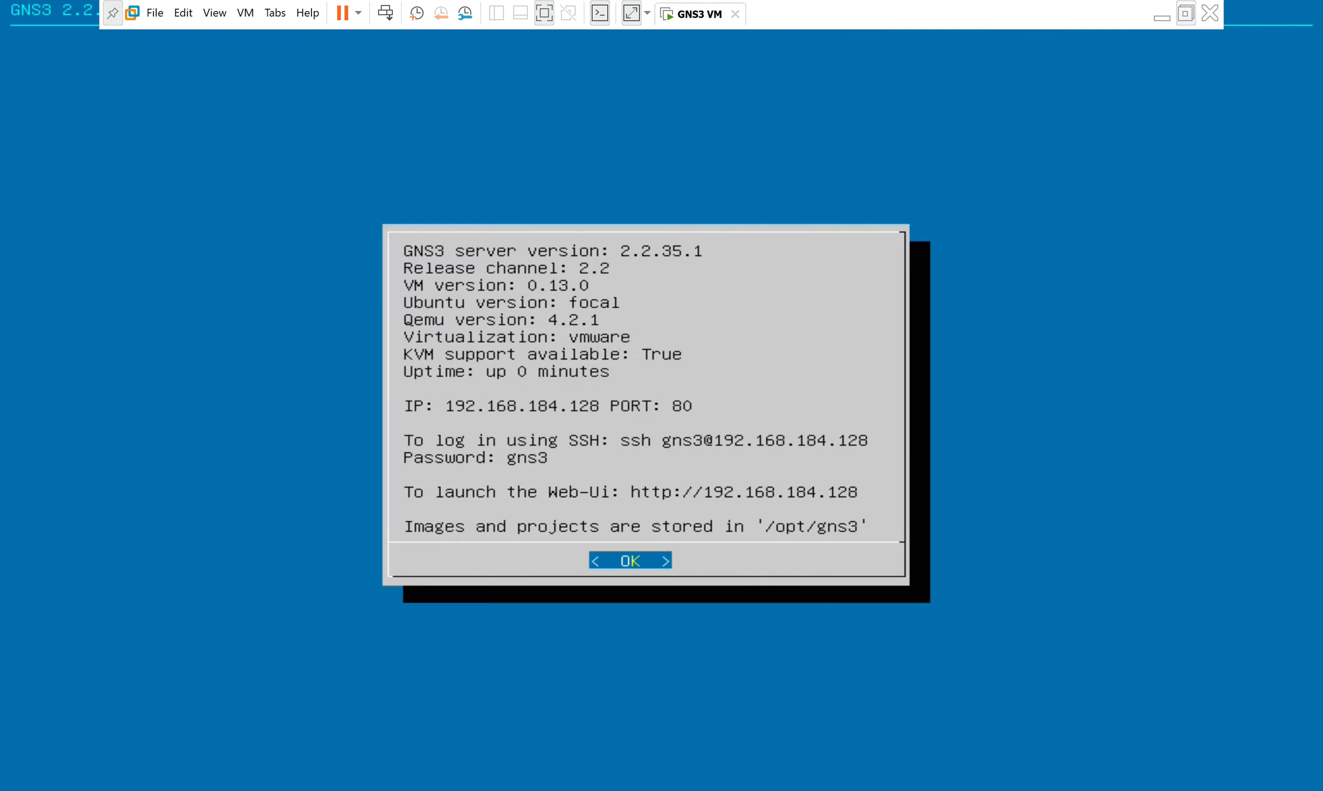
click(1185, 14)
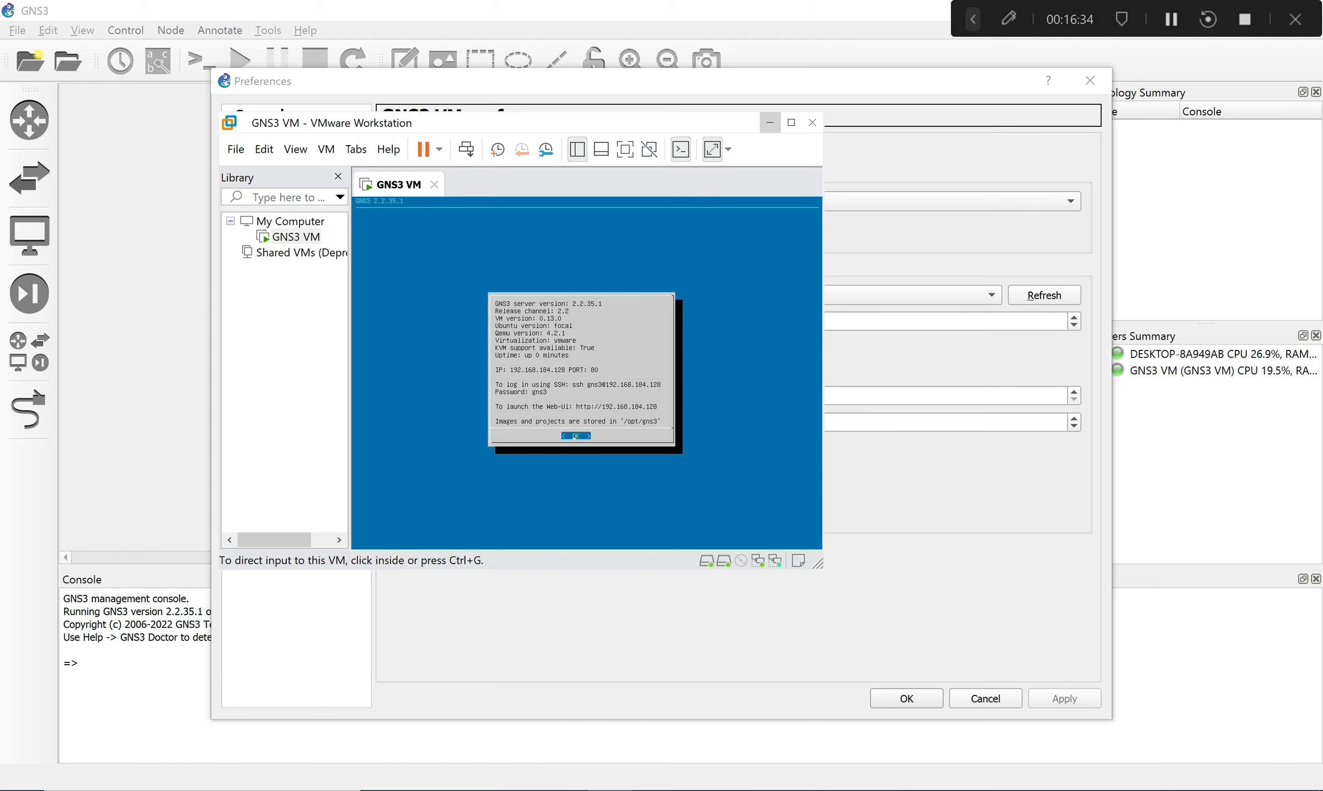
click(769, 122)
click(681, 149)
click(625, 149)
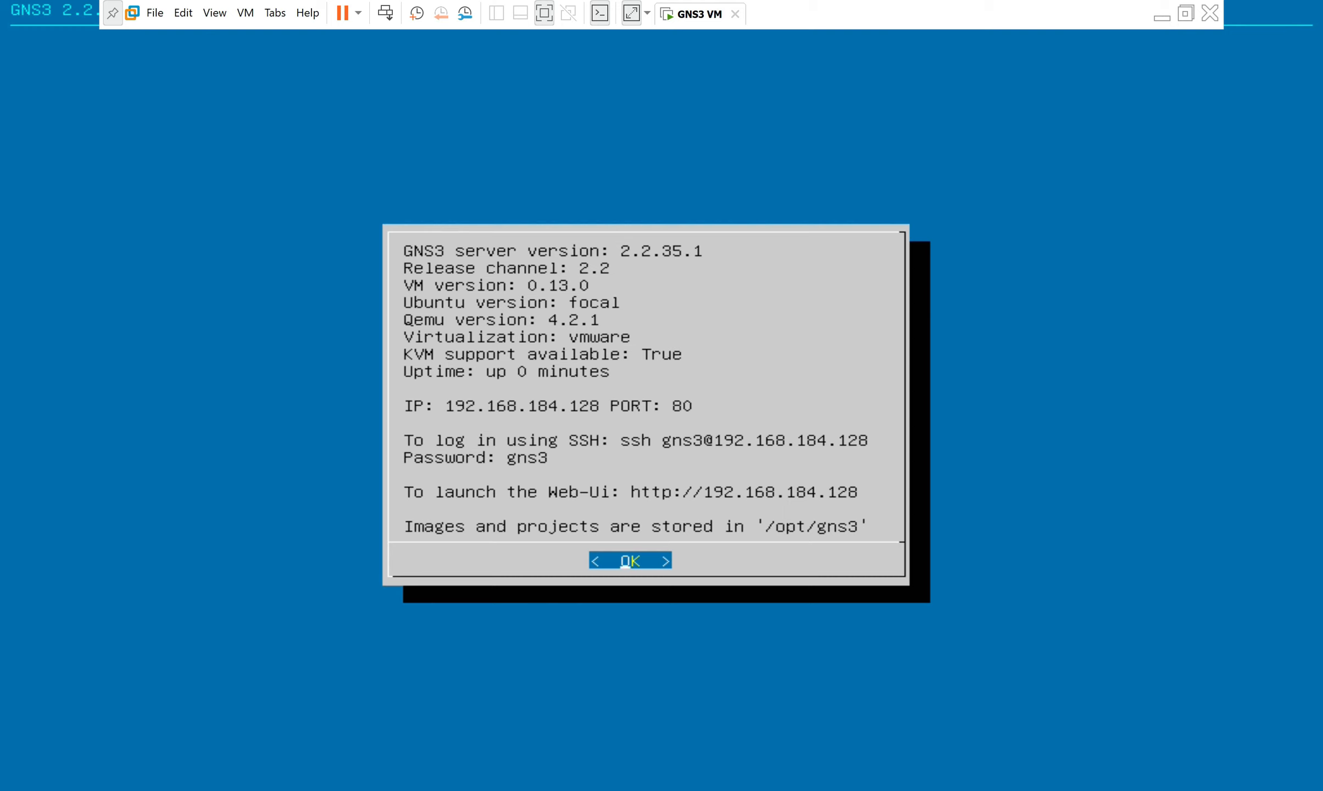
key(Return)
click(1186, 14)
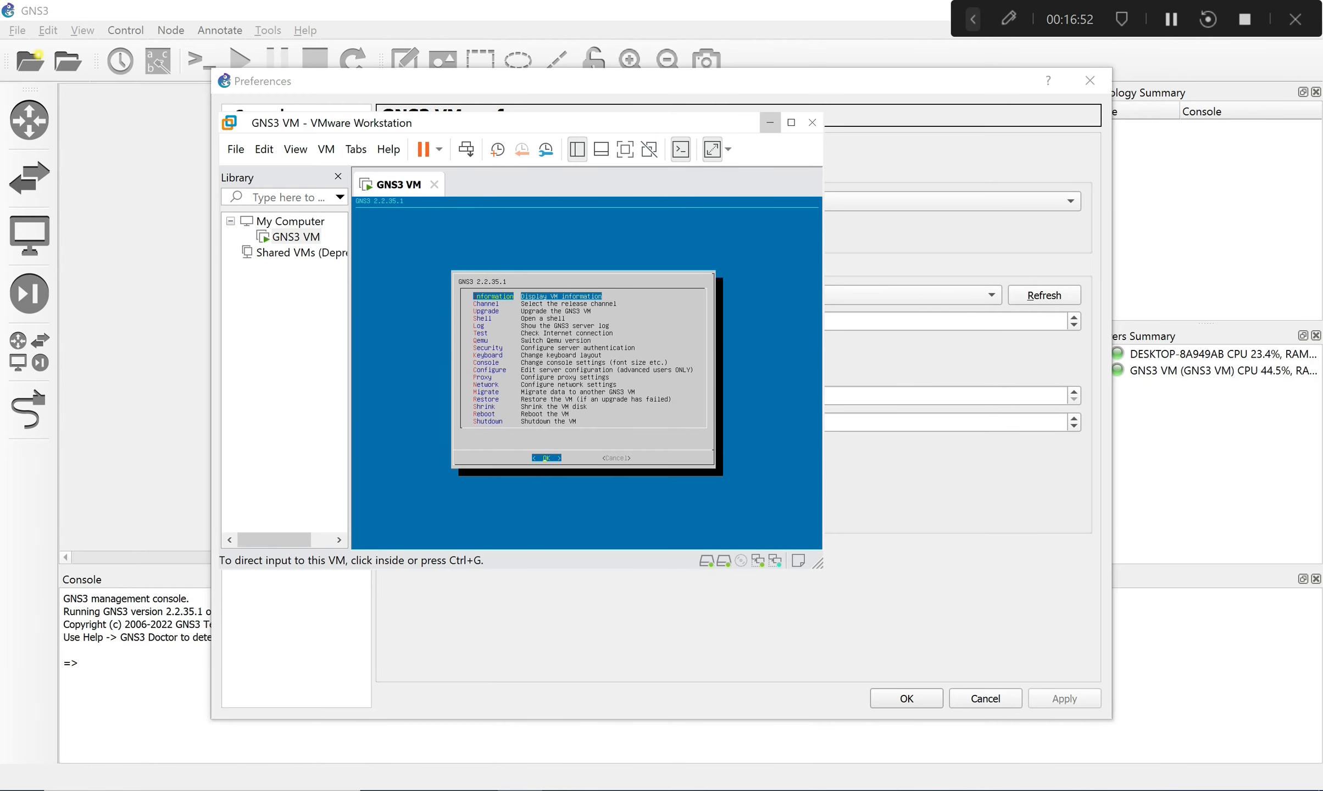
click(769, 122)
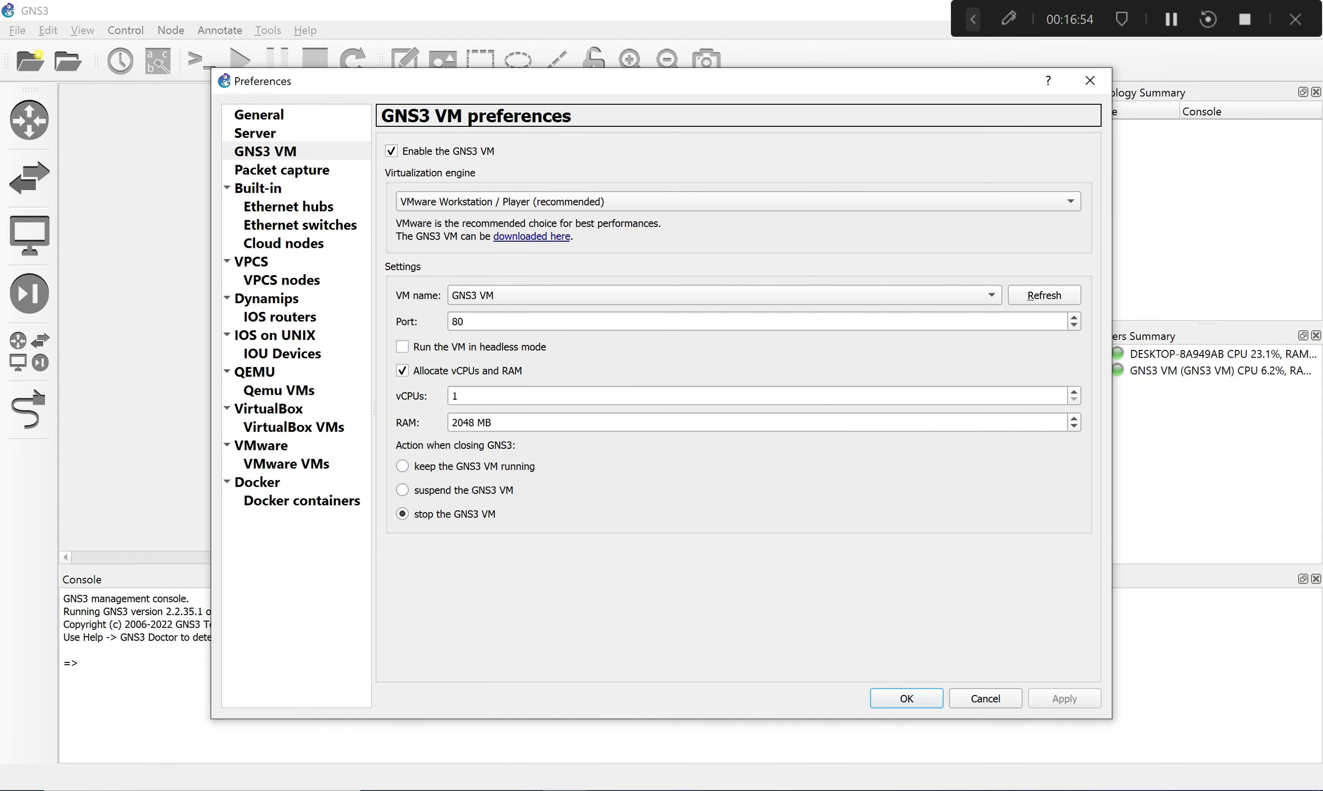
Keep localhost as the server host binding and close Preferences.
click(255, 133)
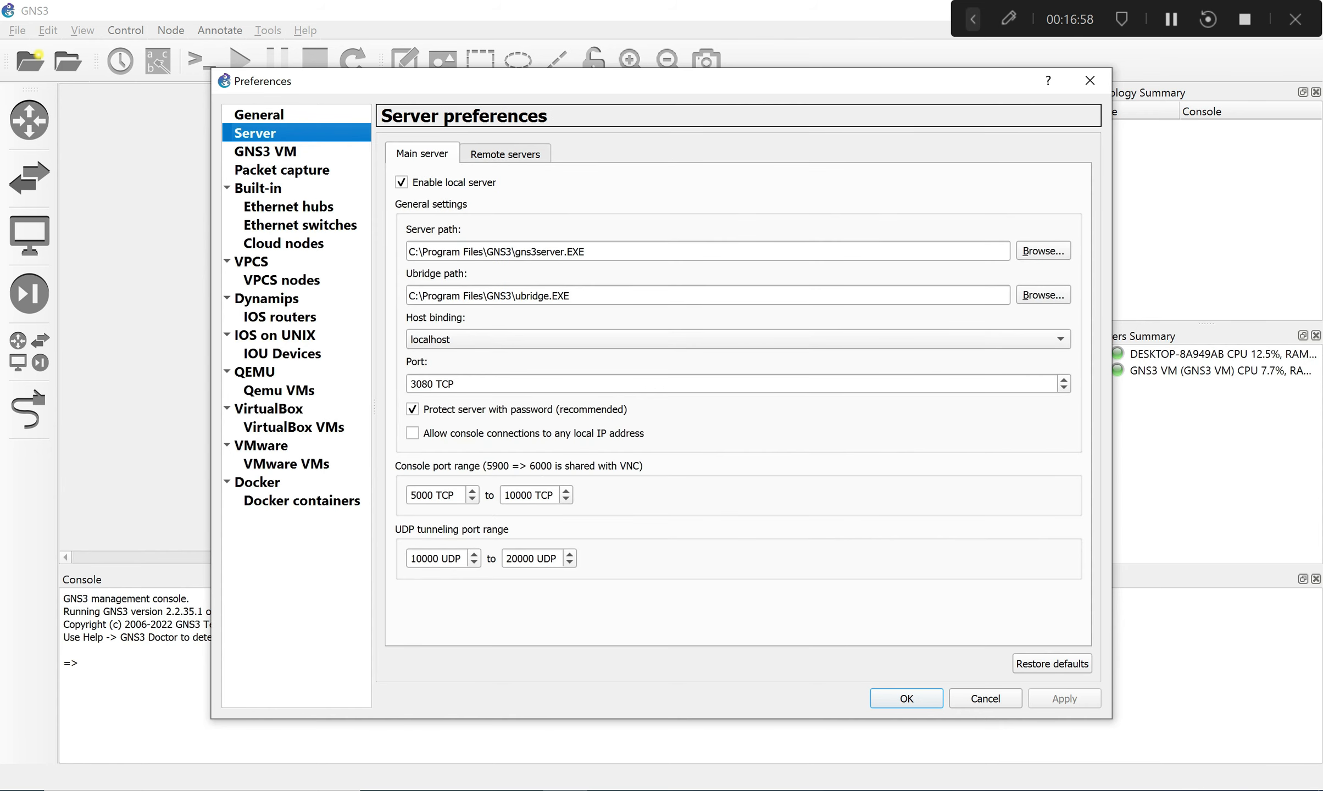
click(738, 339)
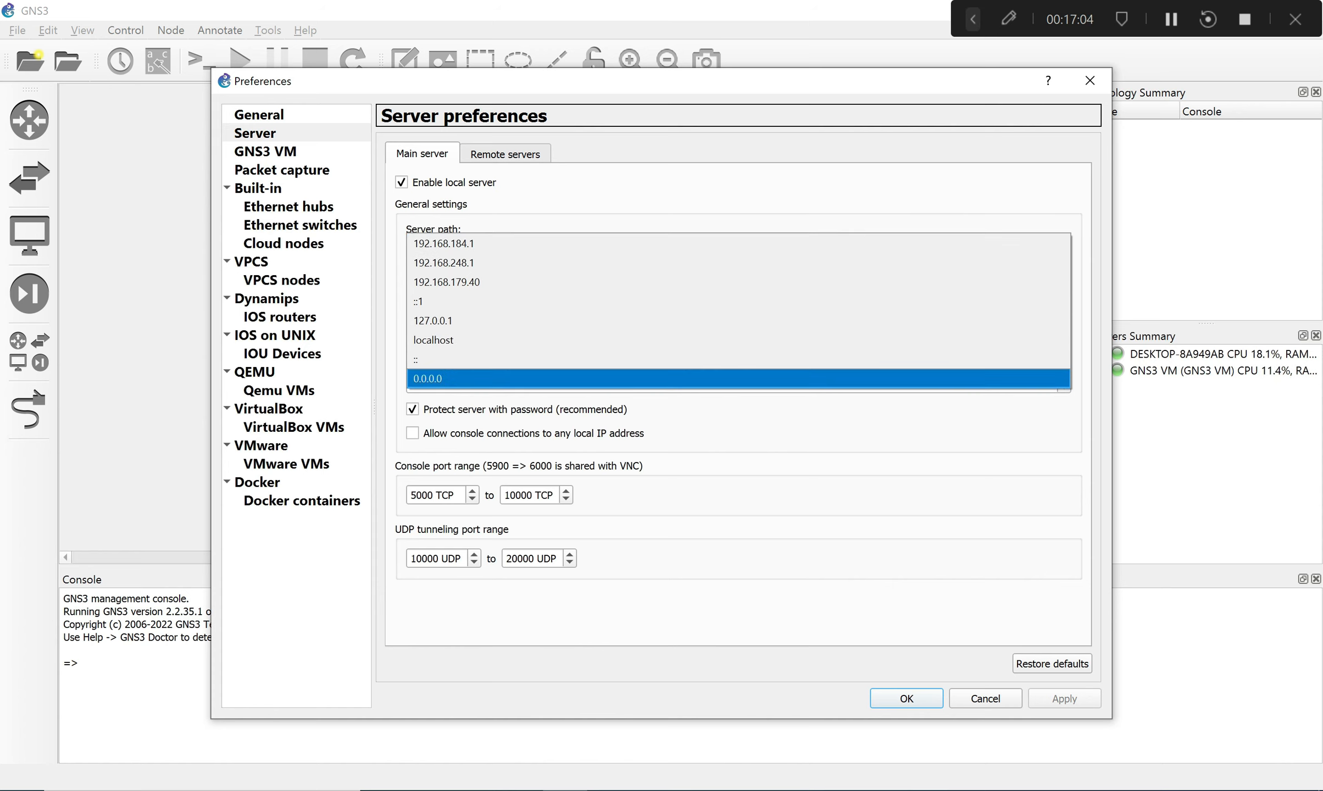
click(986, 698)
click(986, 699)
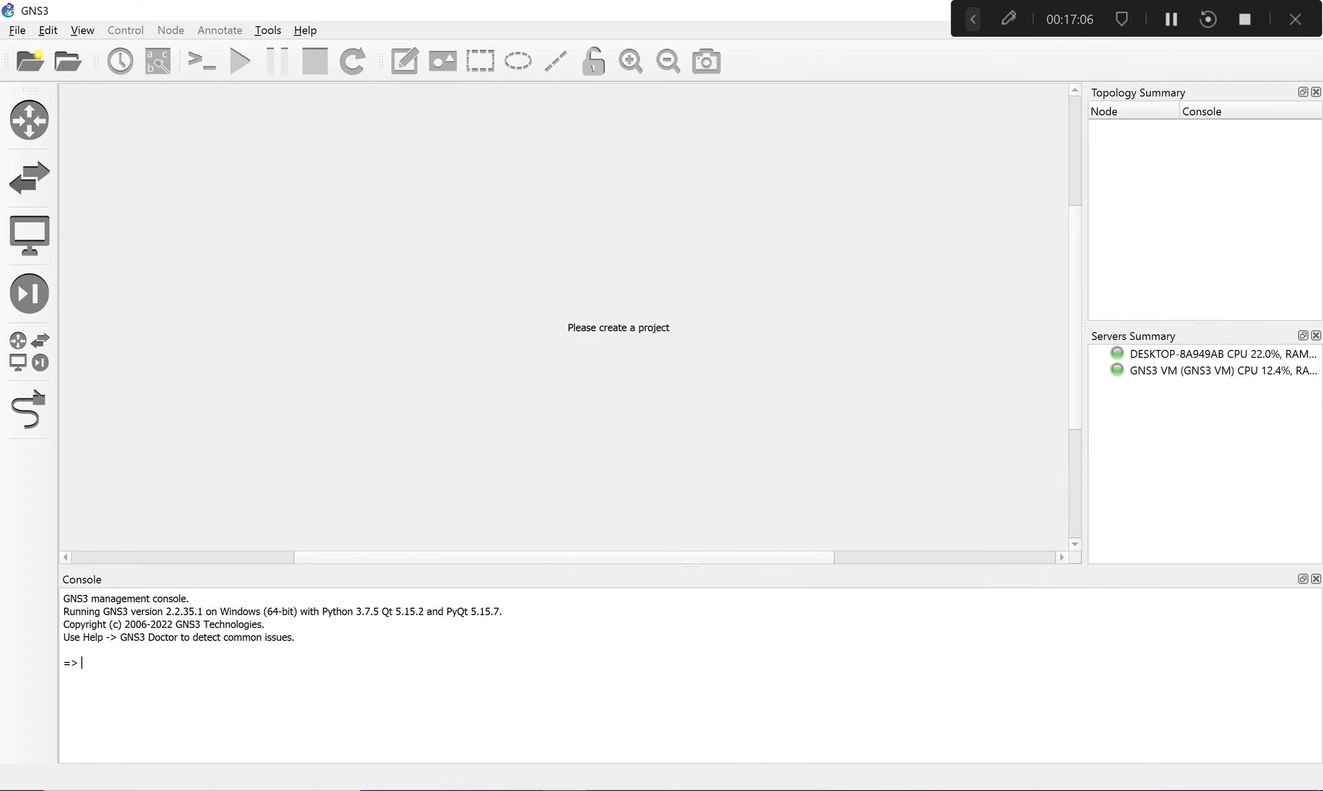
Enlarge the workspace by shrinking the console area and narrowing the summary panels.
click(1209, 370)
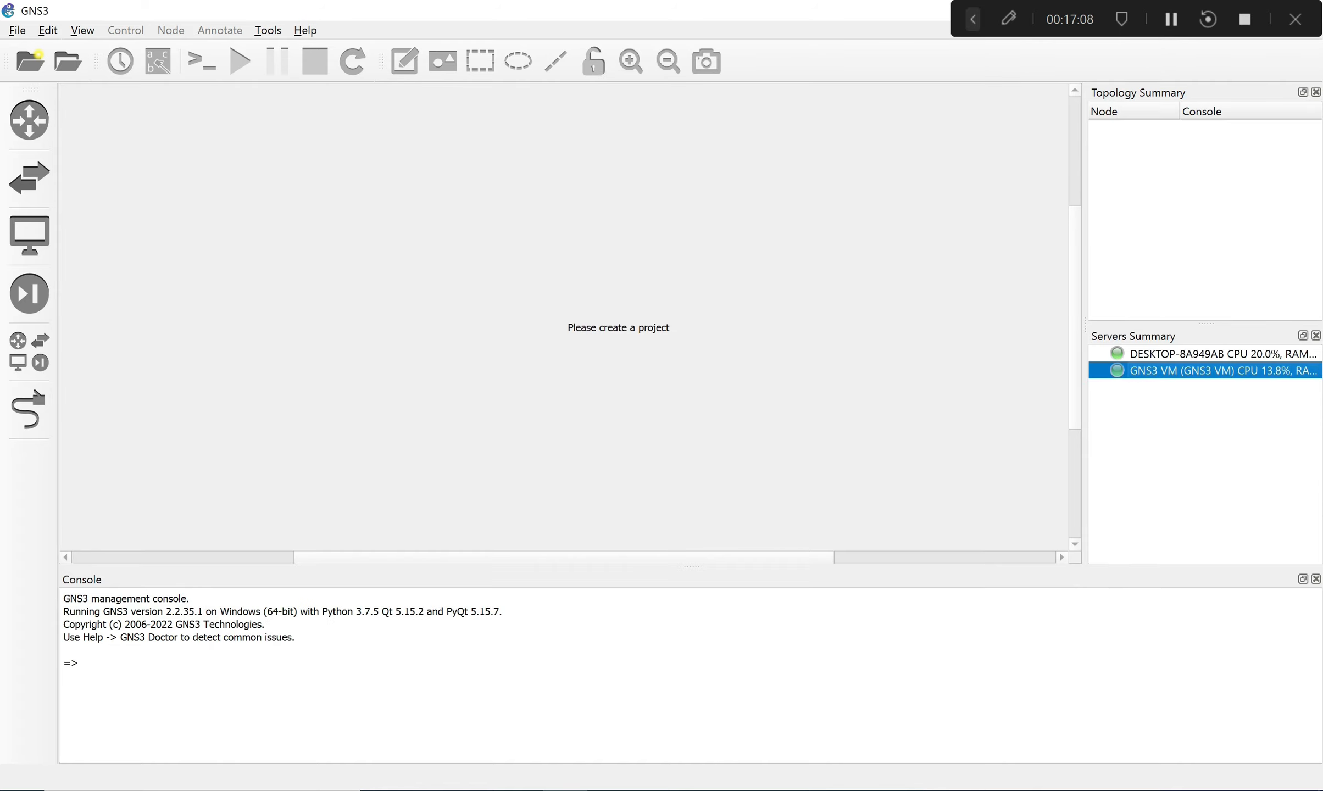
click(1209, 354)
click(1209, 370)
drag(691, 567, 691, 679)
drag(1085, 380, 1185, 380)
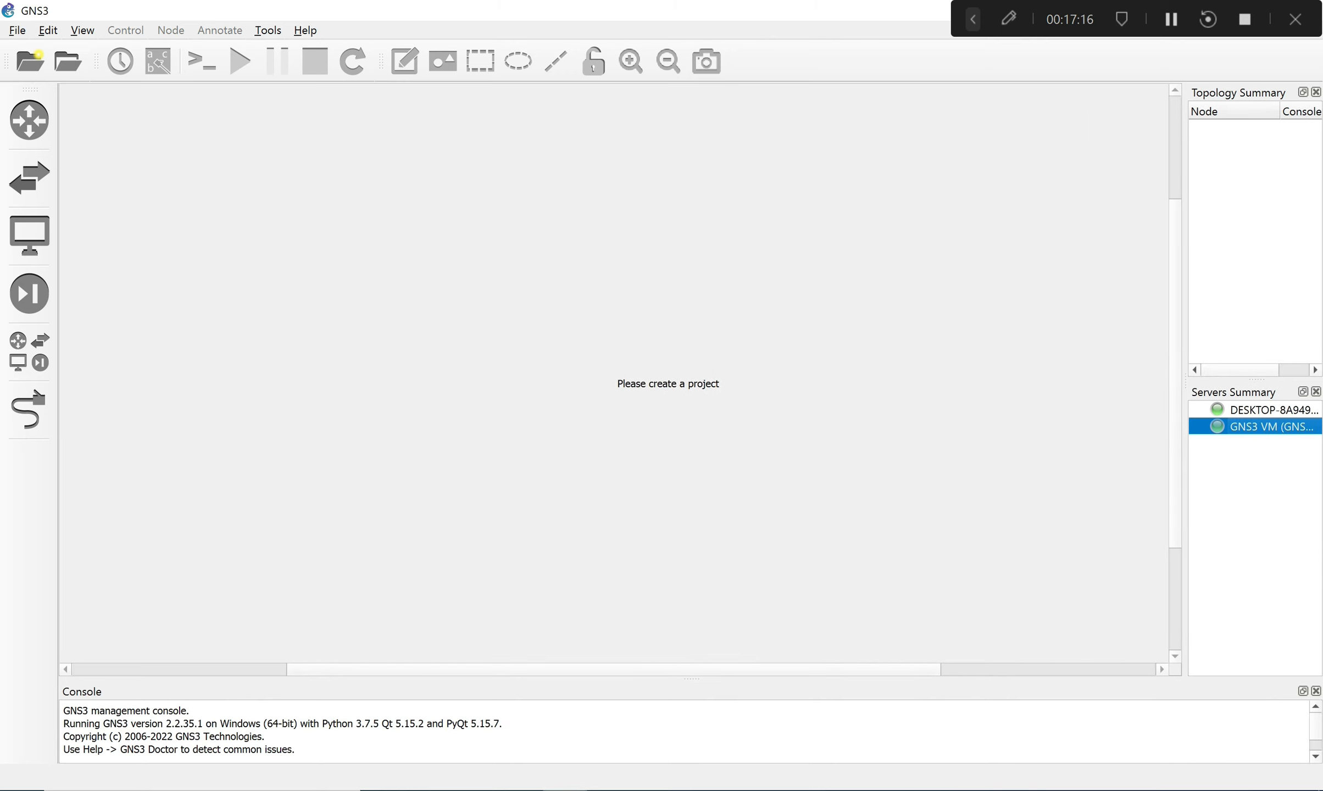
click(611, 790)
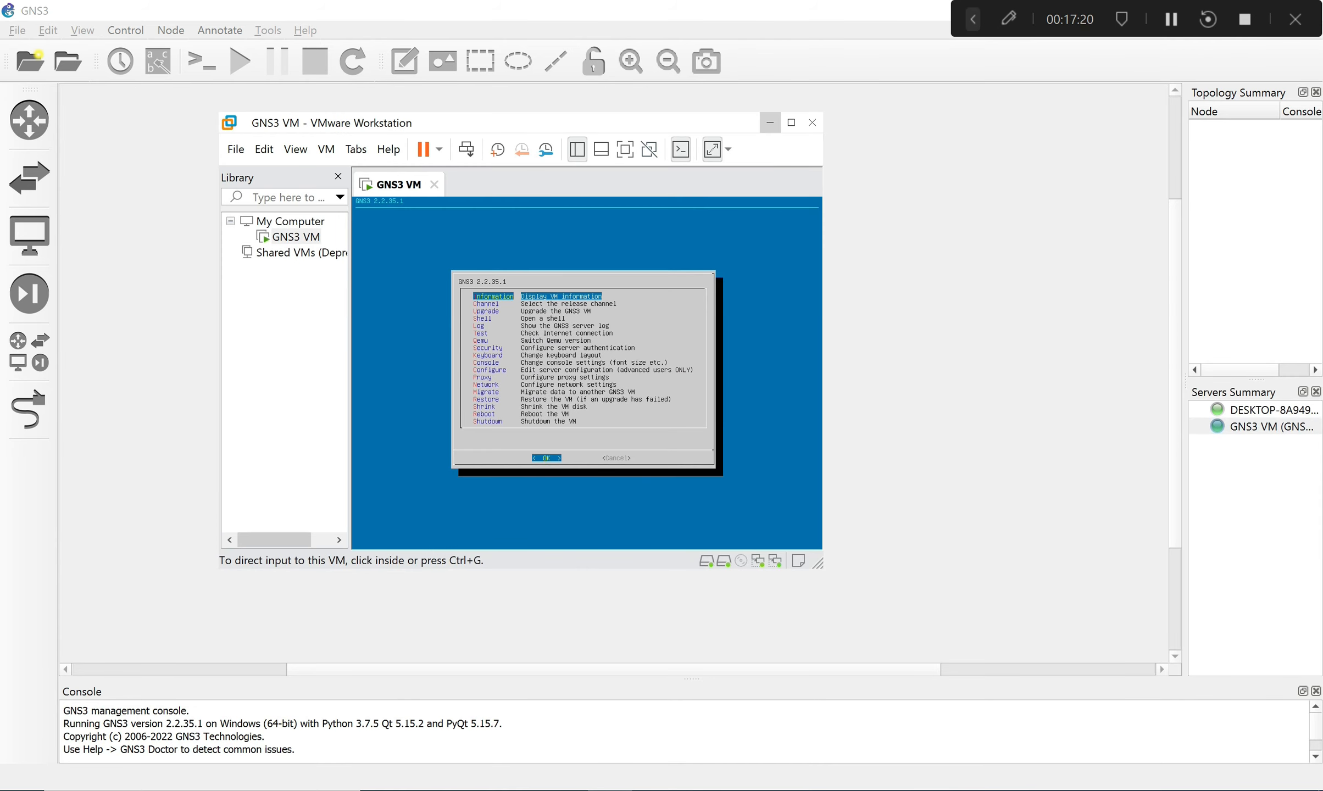
key(ctrl+alt+Return)
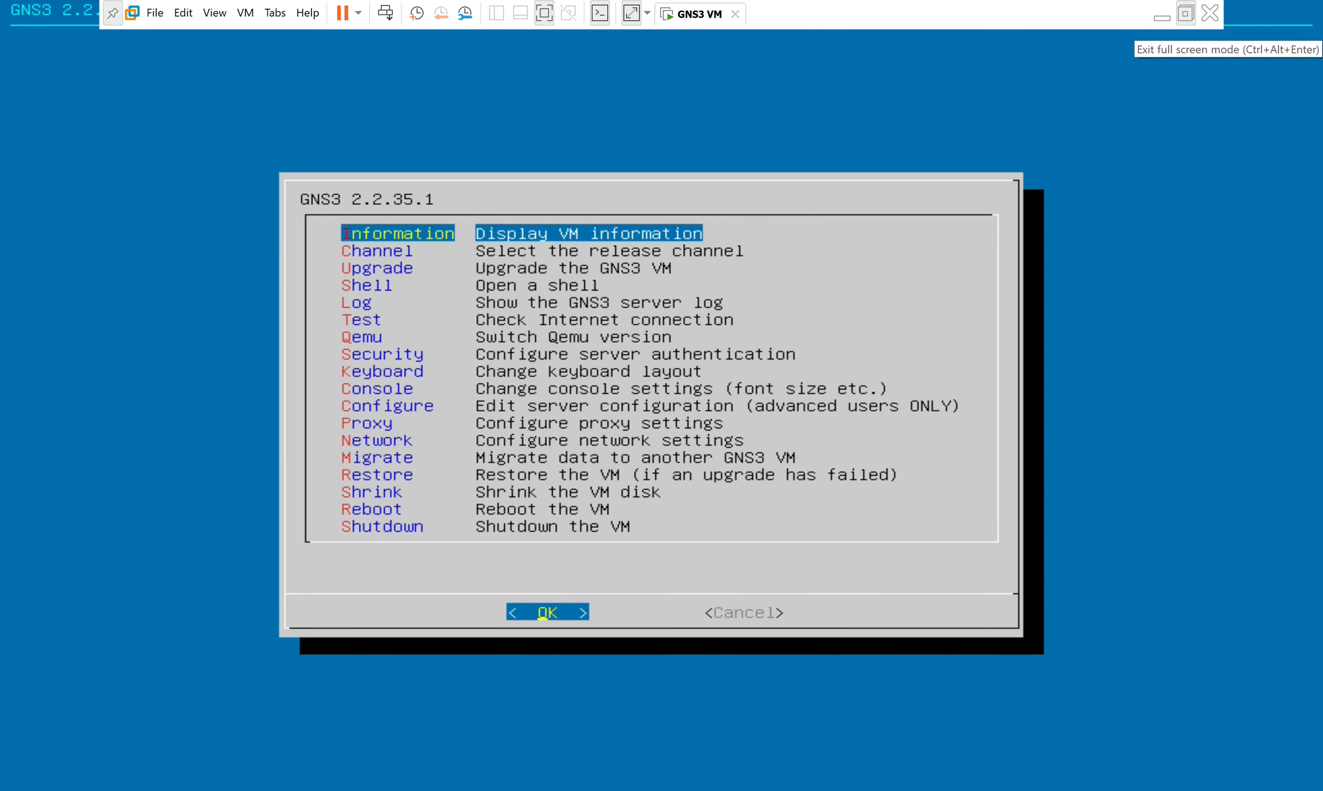
click(1186, 13)
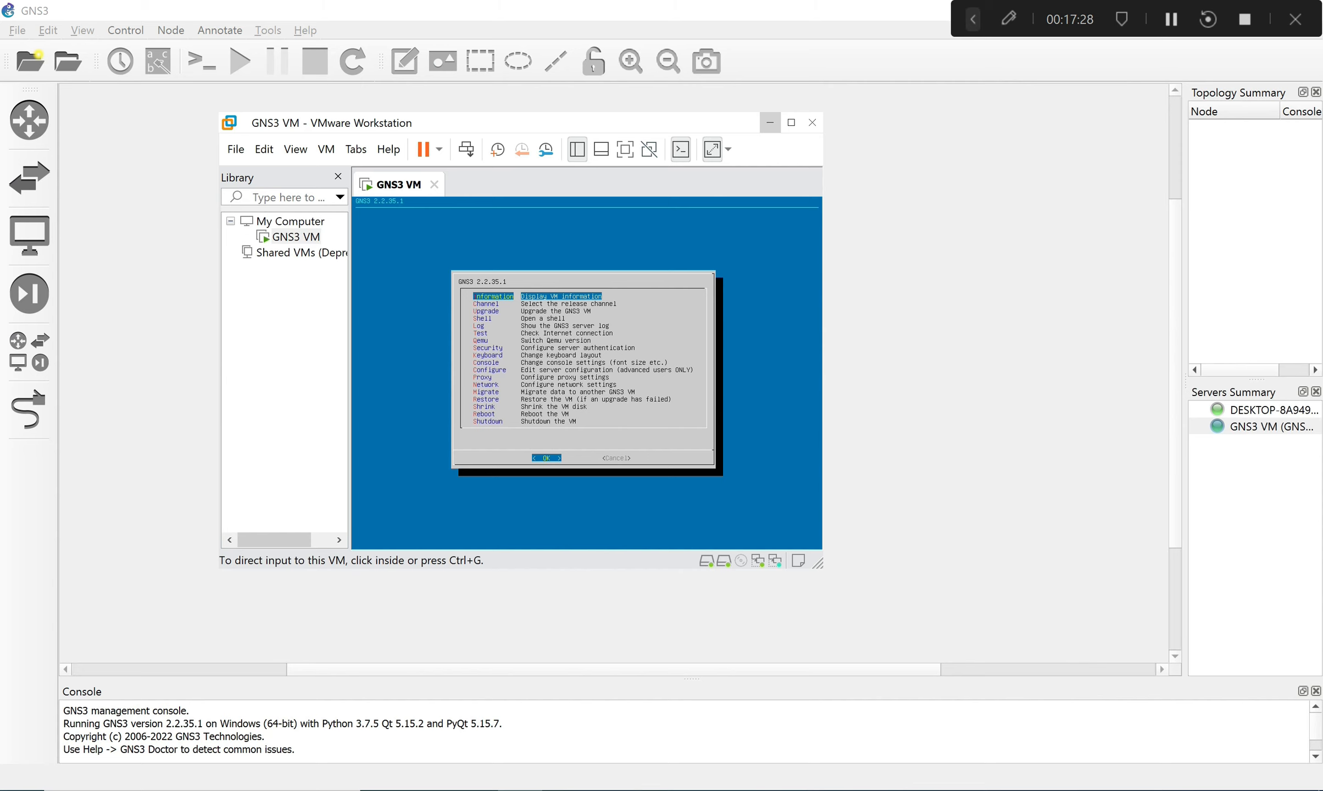
click(770, 122)
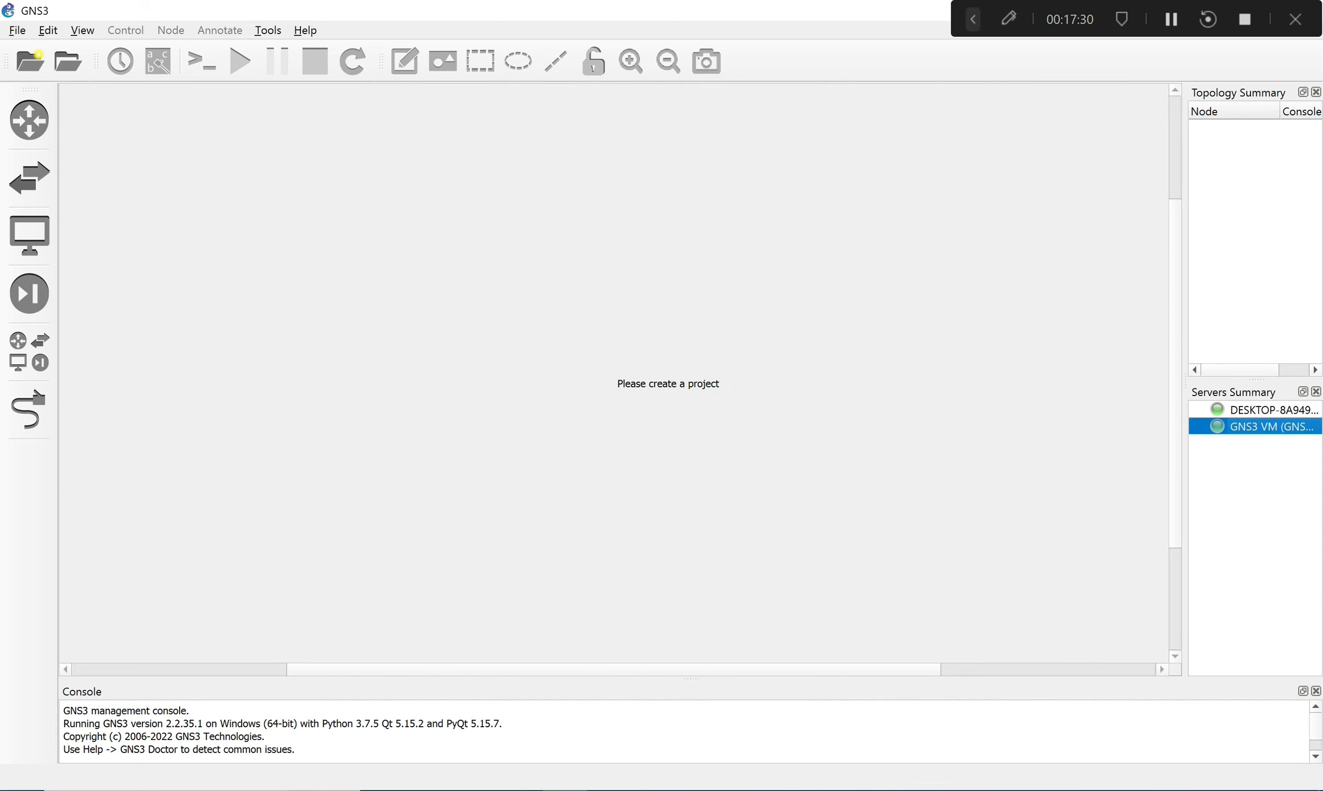
click(610, 790)
key(ctrl+alt)
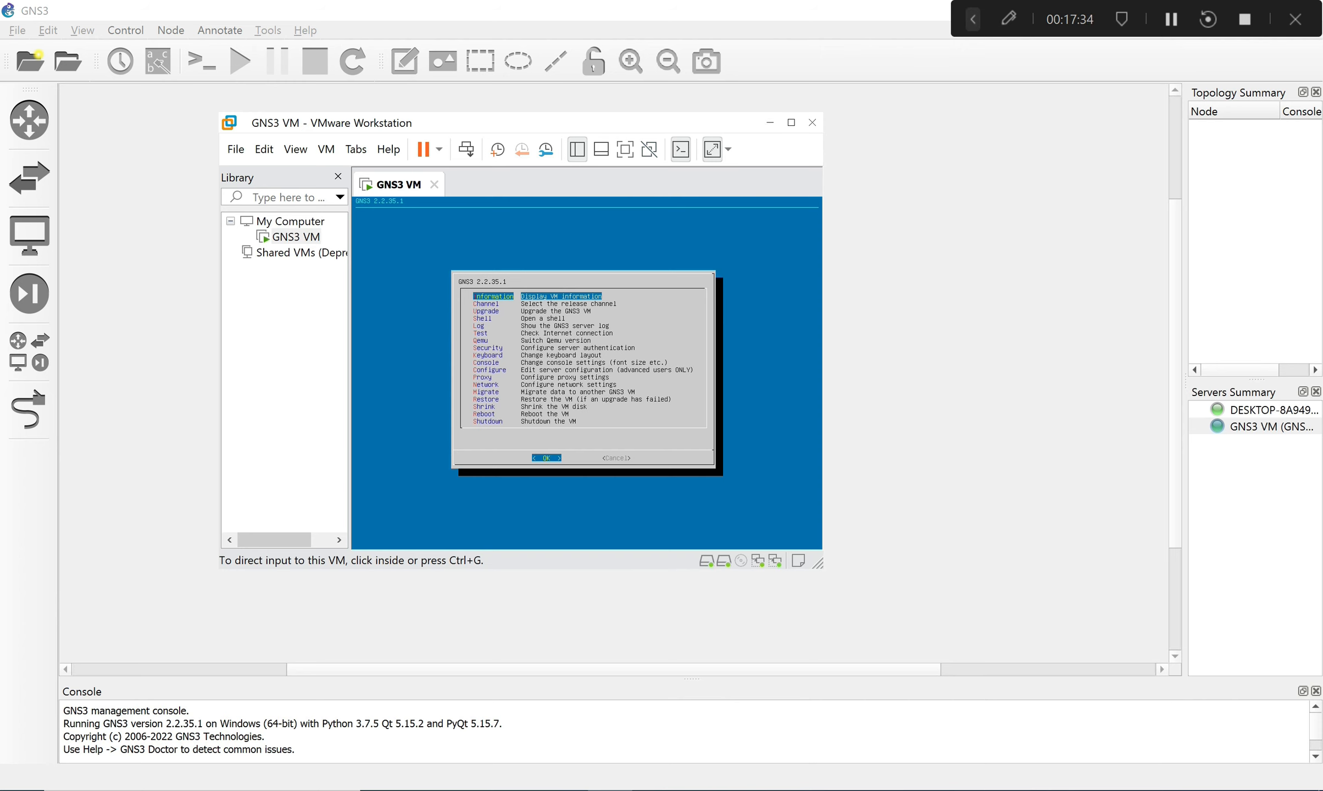
click(770, 122)
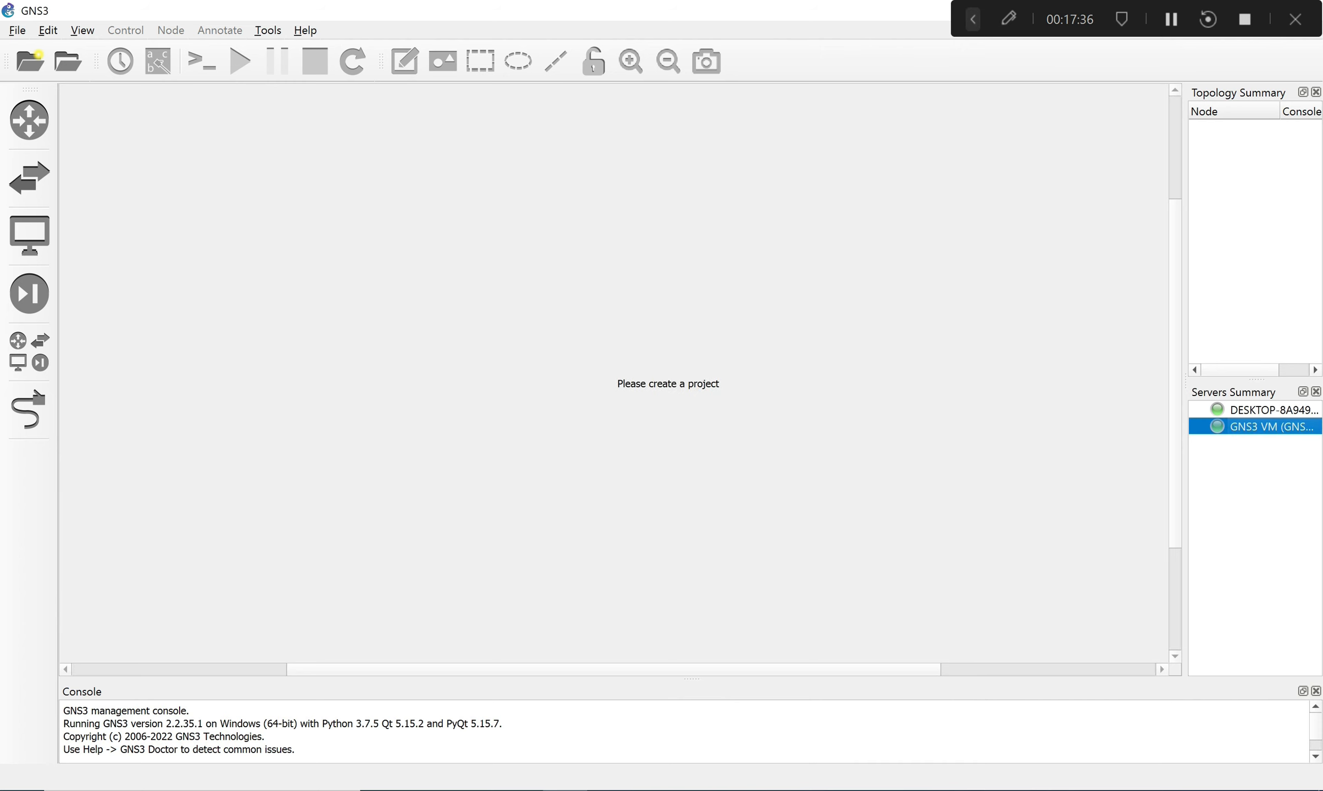
drag(604, 10, 590, 63)
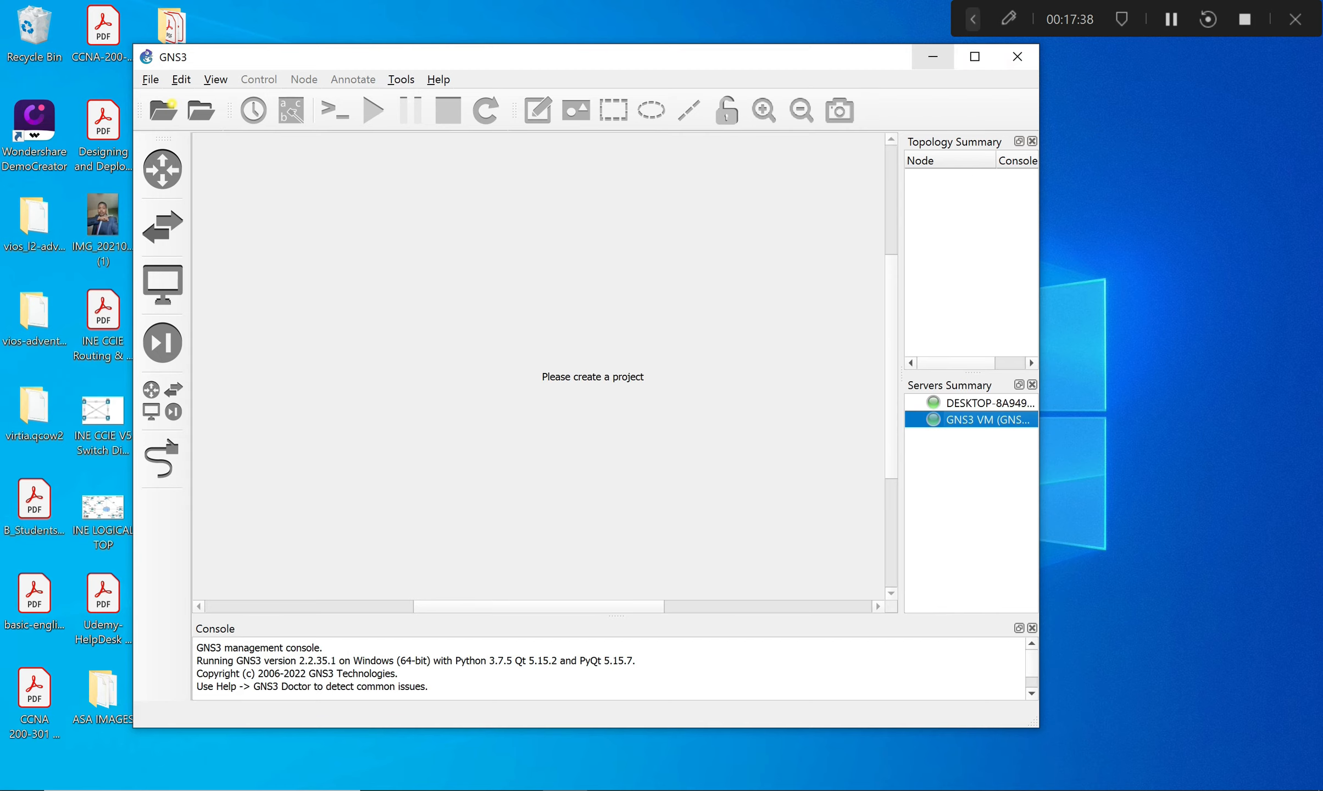
click(975, 57)
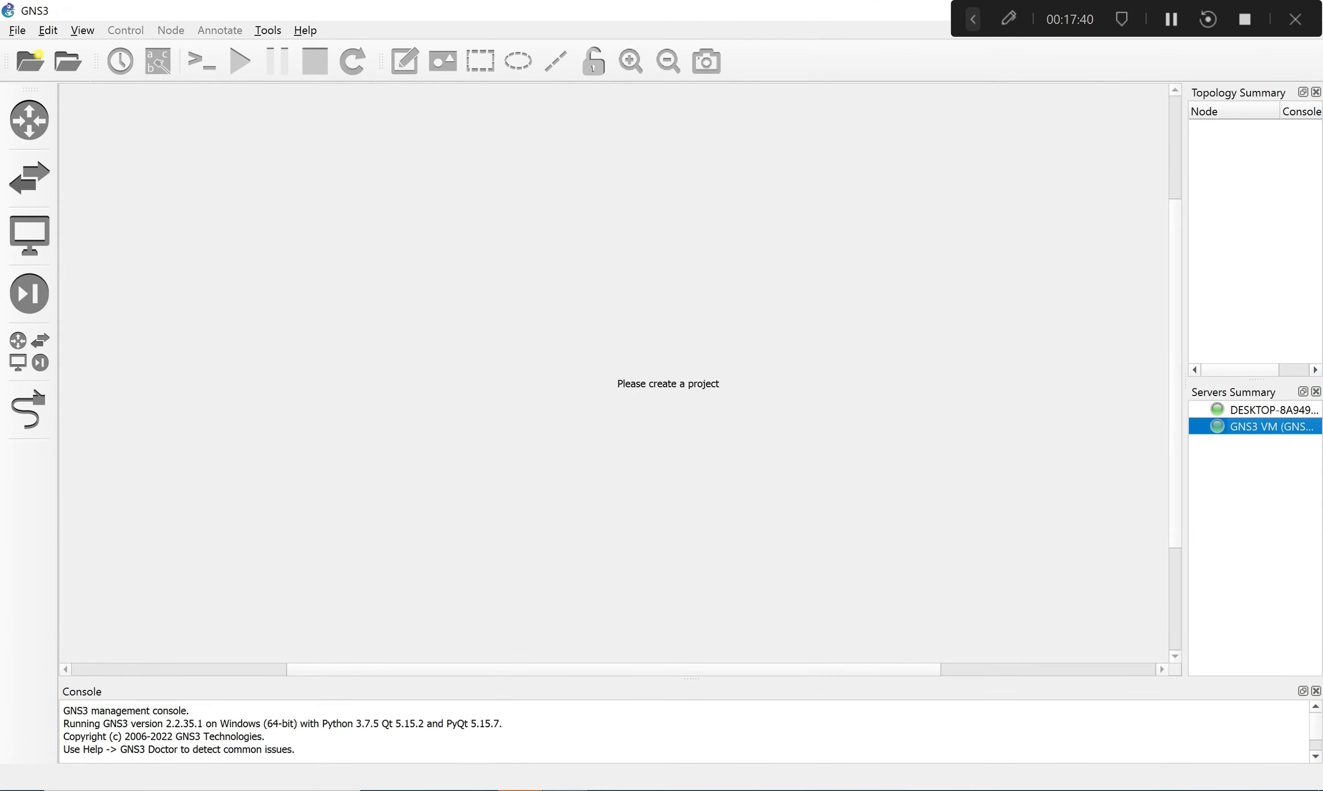
drag(1069, 20, 737, 790)
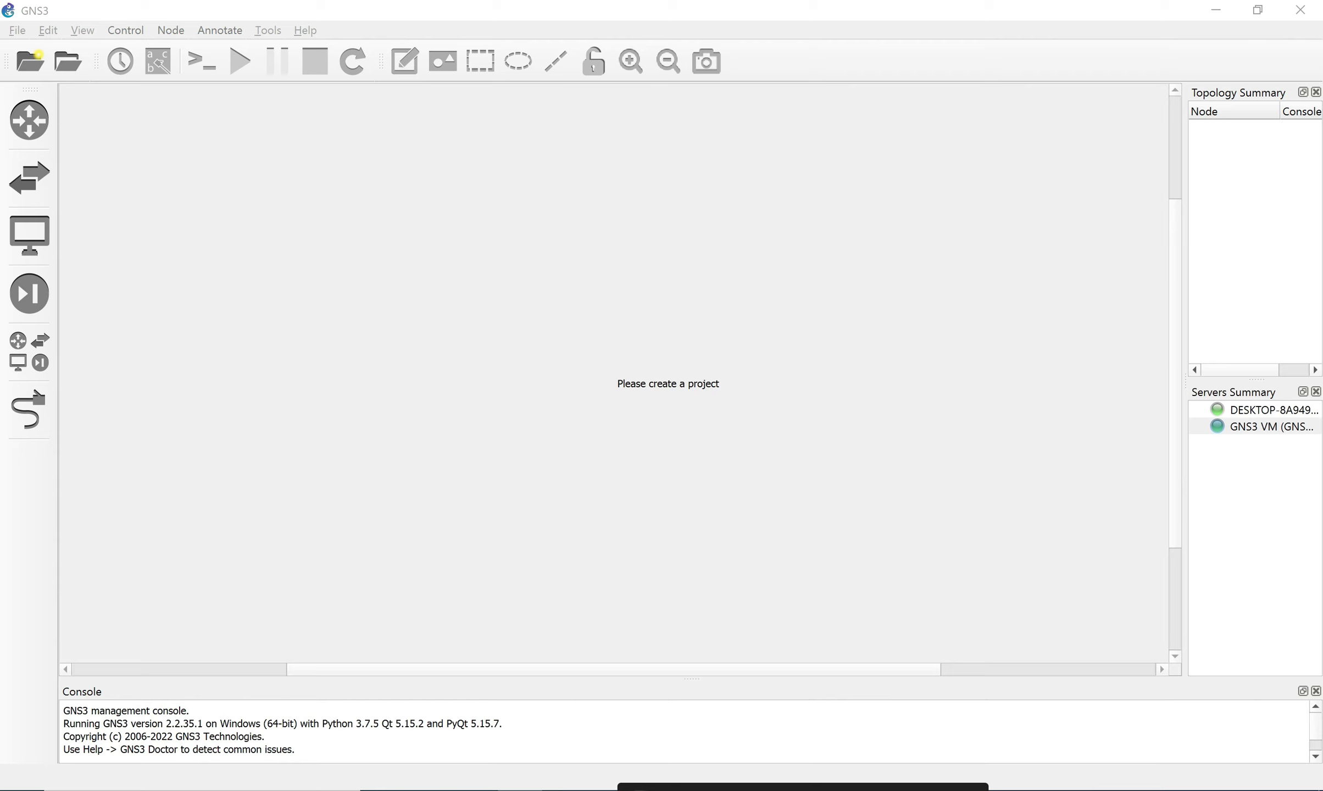
click(736, 495)
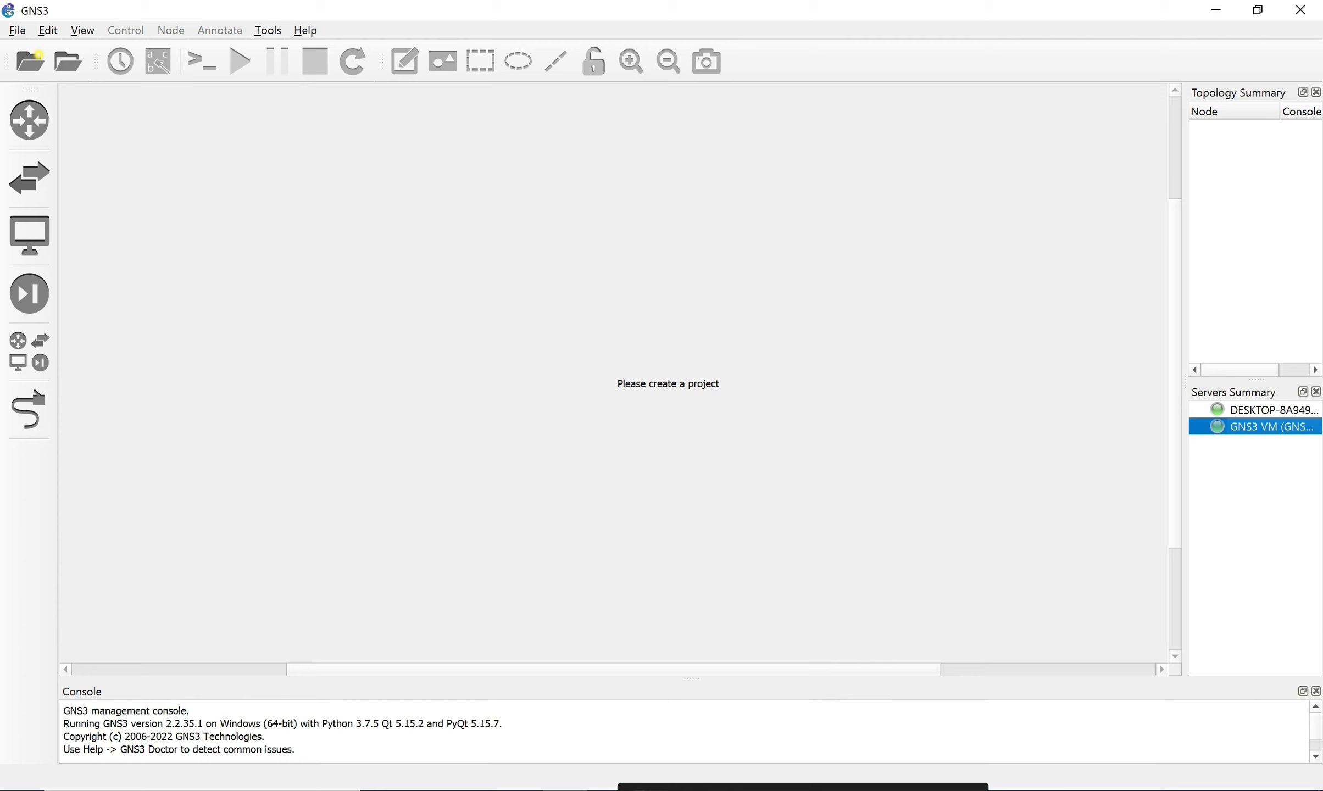
click(48, 30)
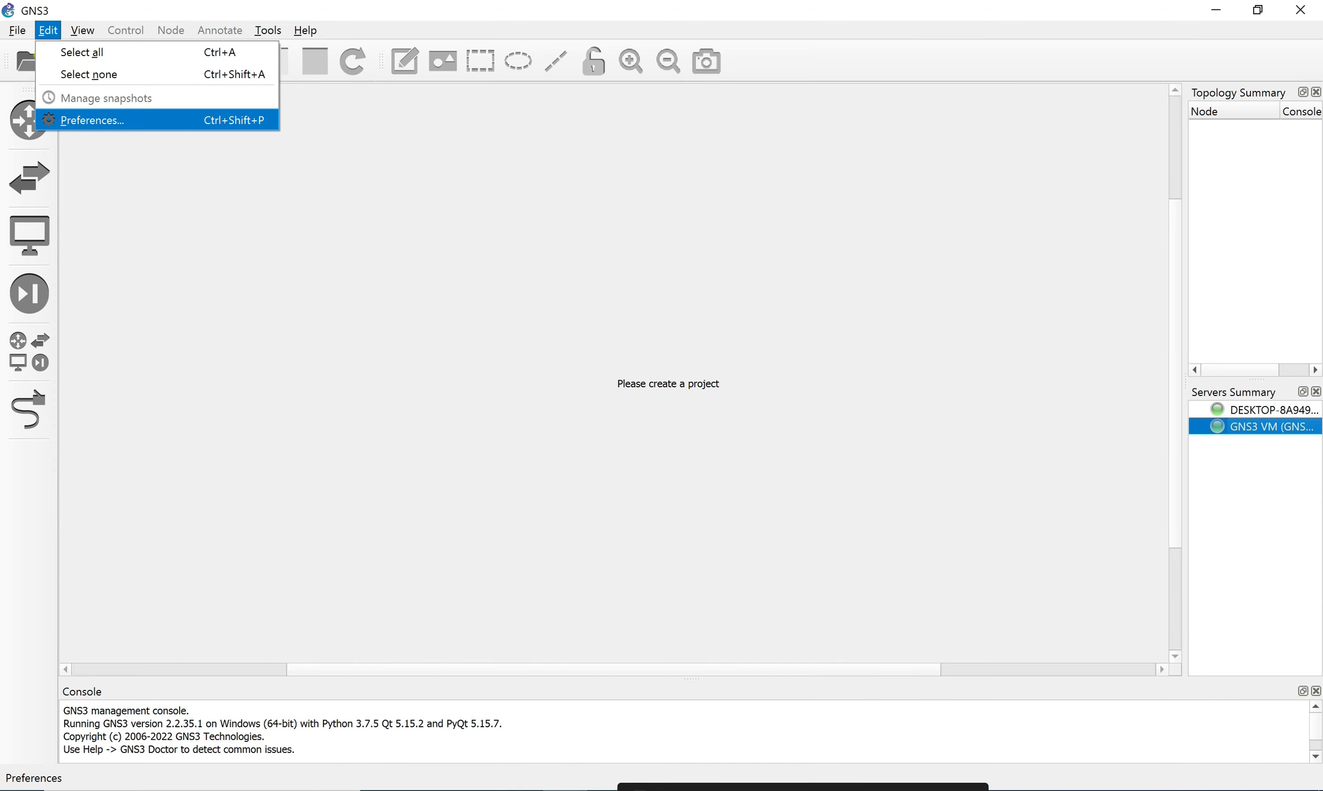
click(92, 120)
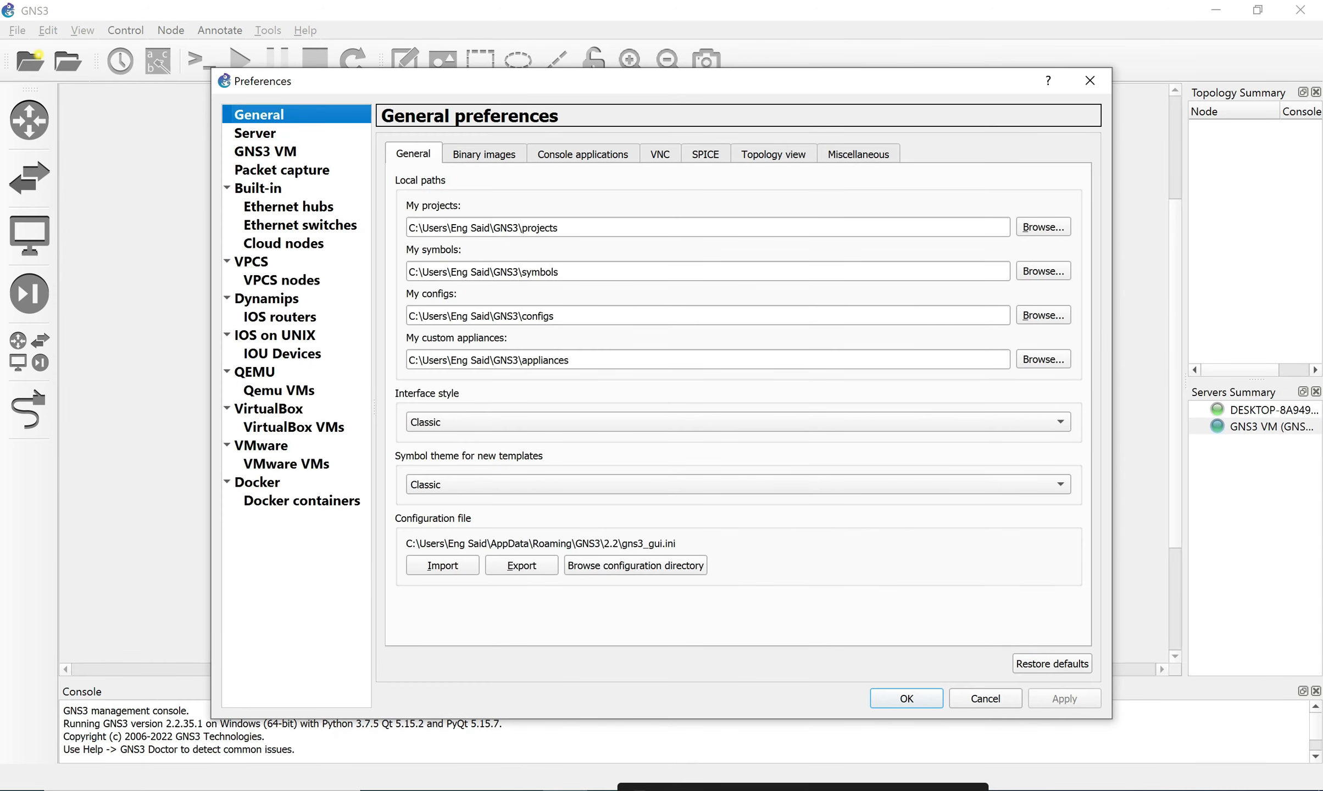
click(265, 152)
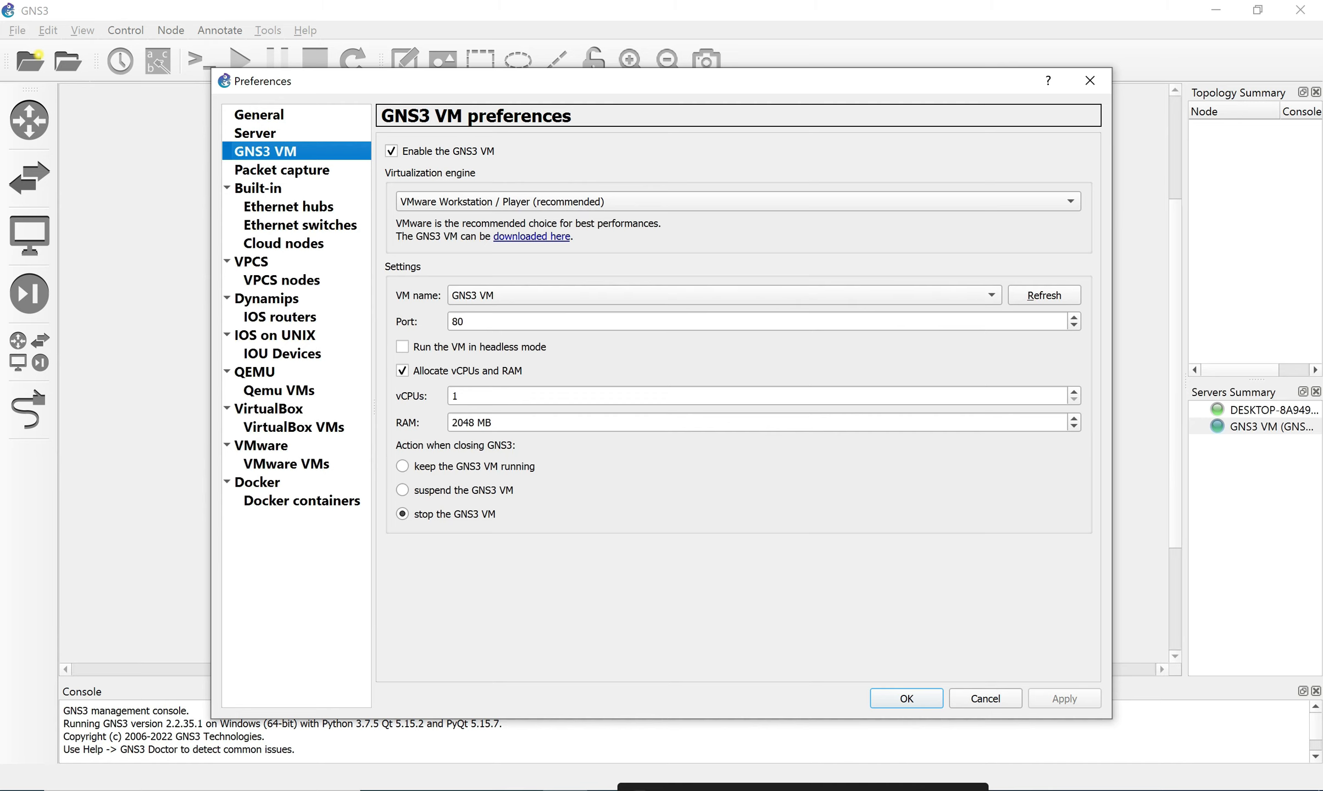
click(985, 698)
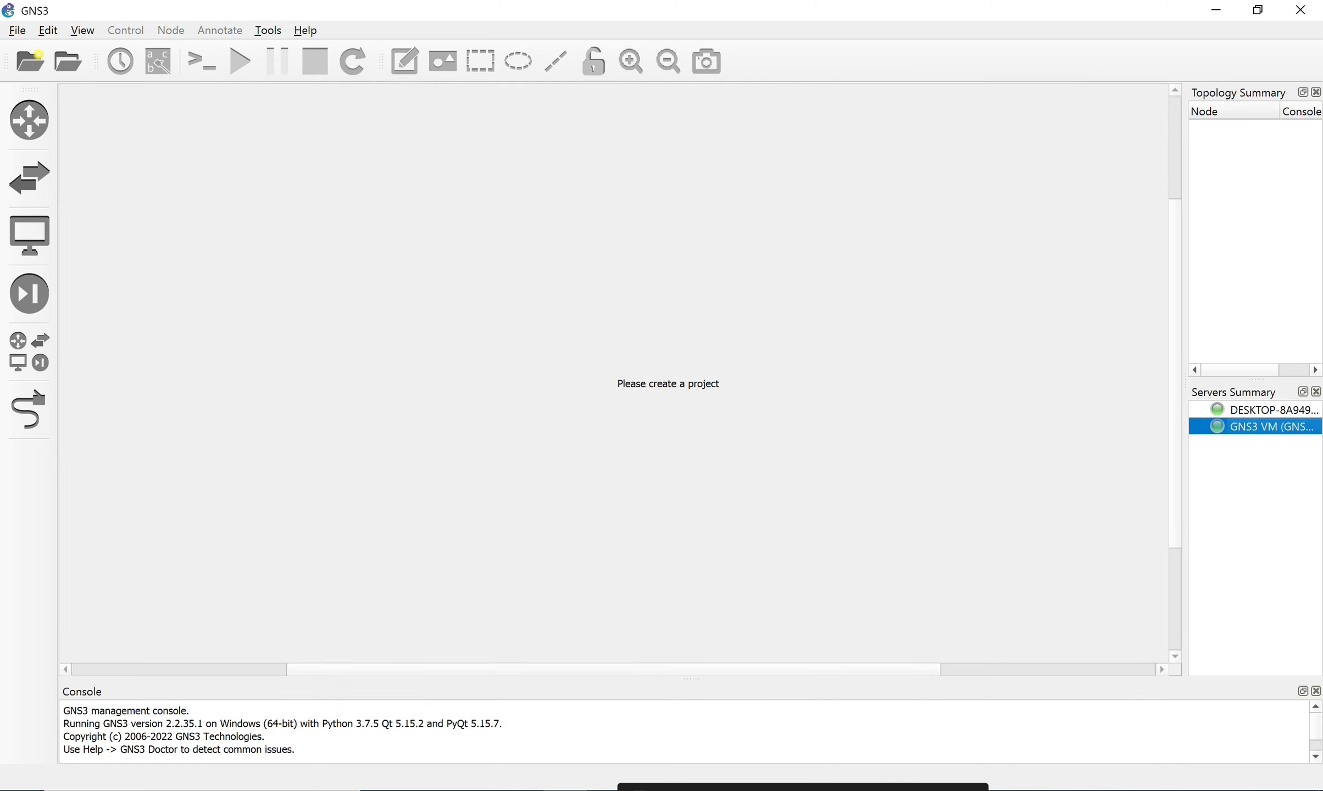
click(68, 61)
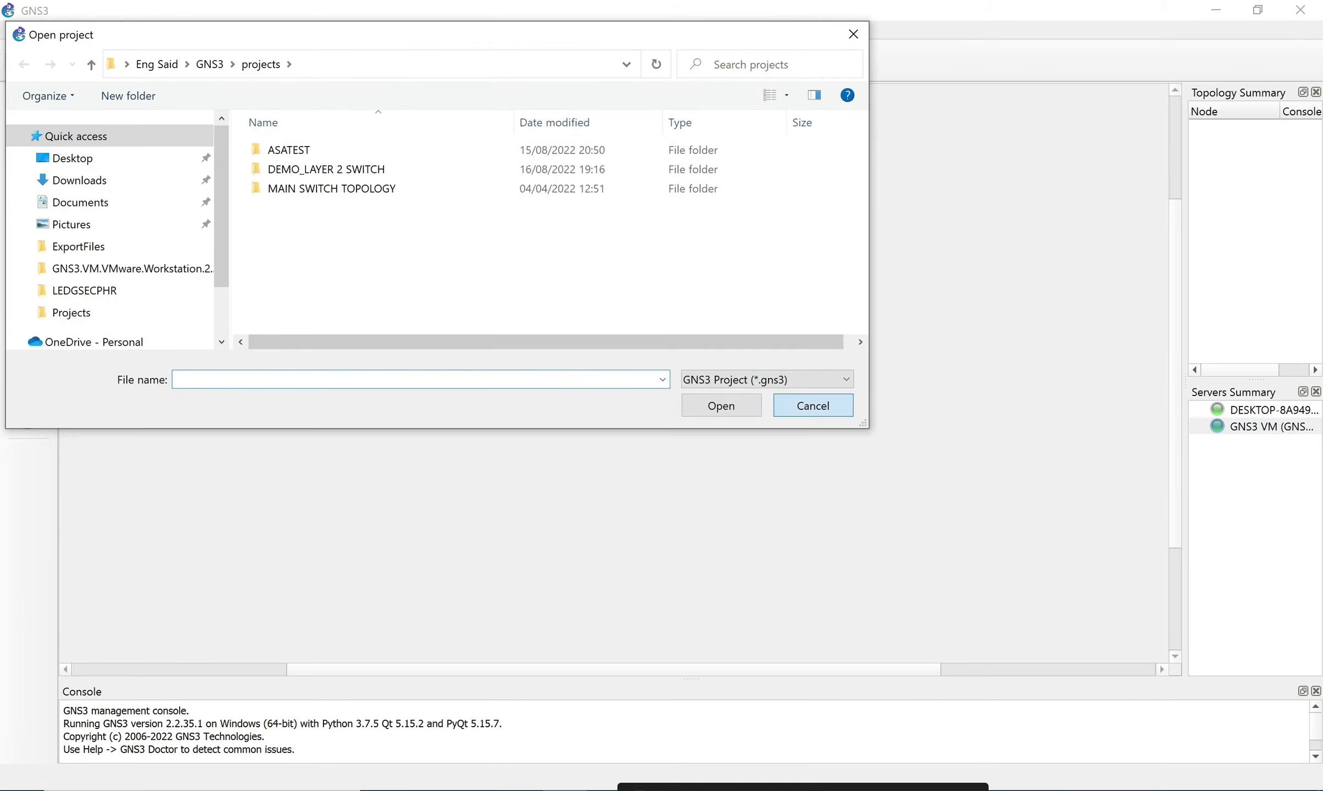
click(813, 406)
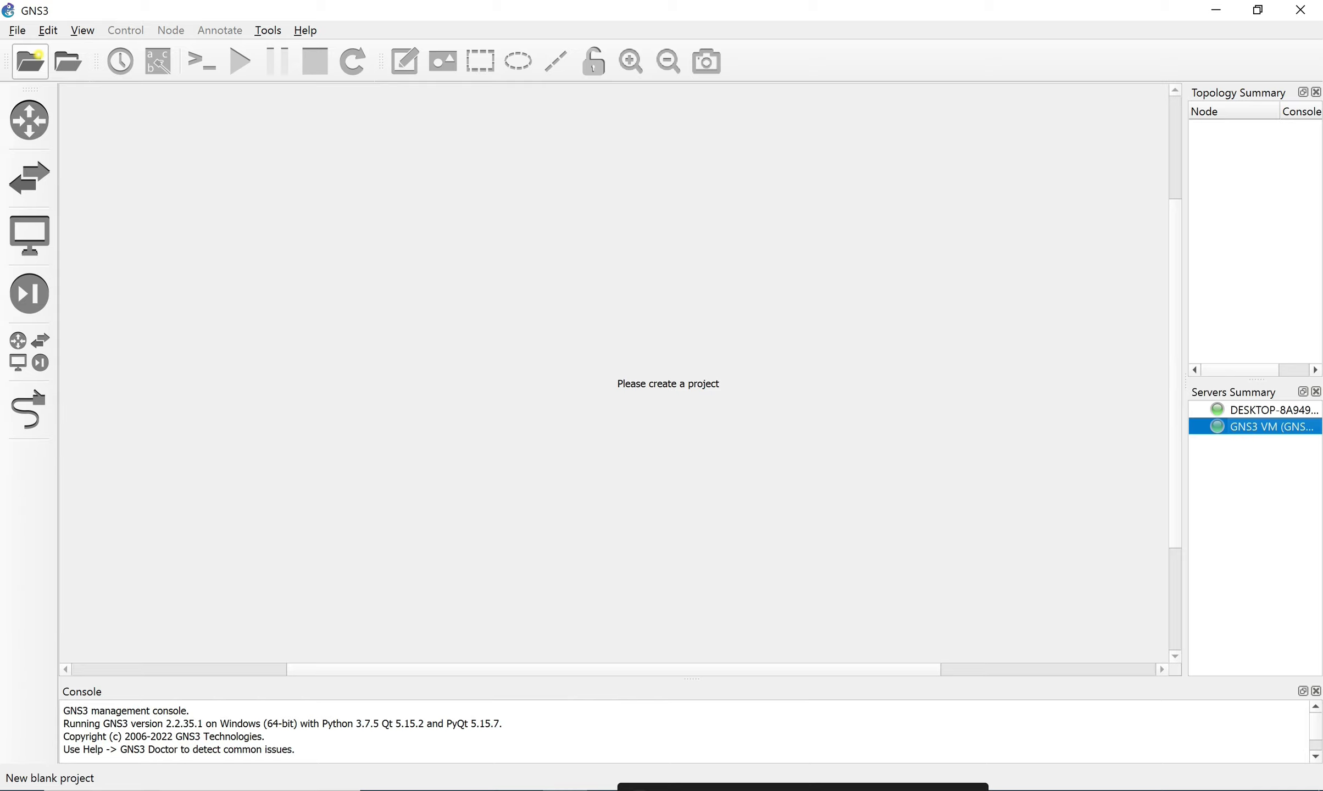
click(17, 30)
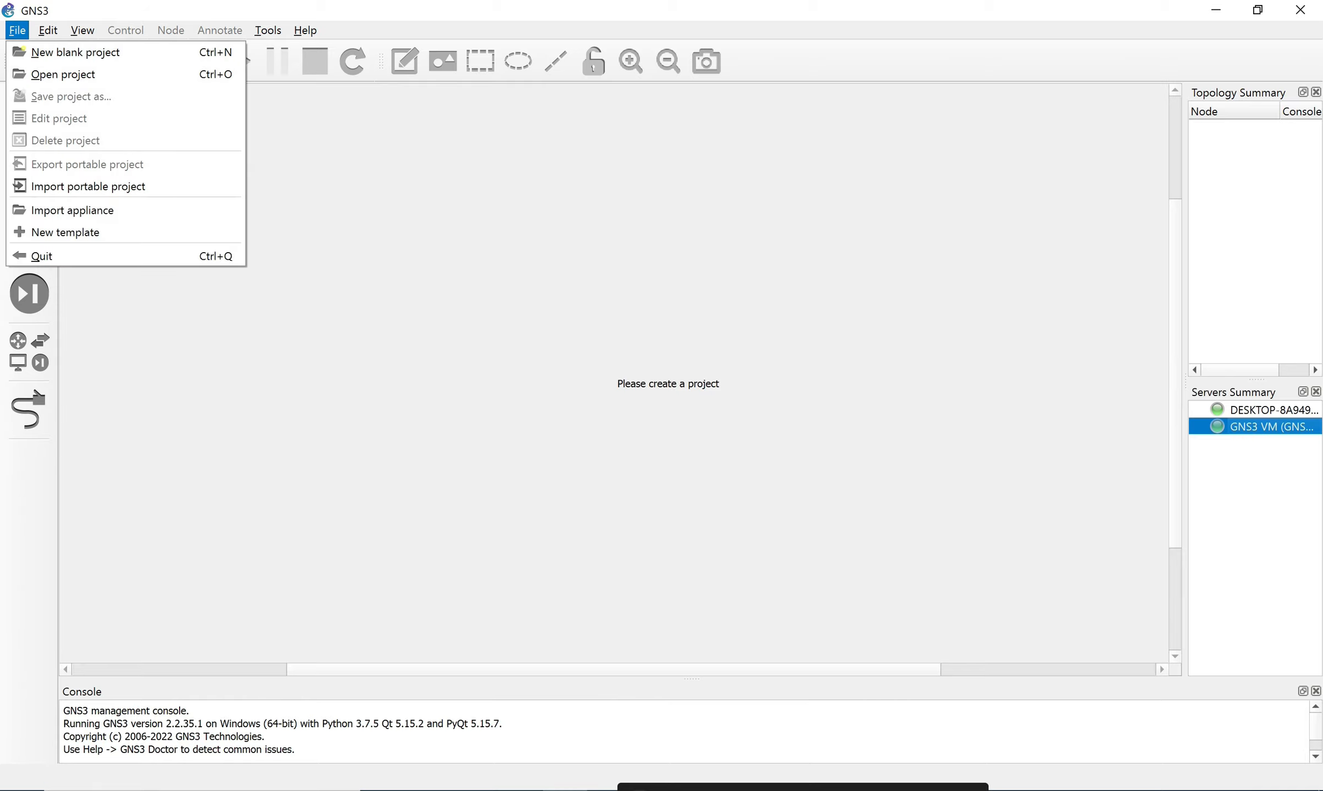
Browse the GNS3 VM, built-in, Qemu and VirtualBox preference pages, ending on Dynamips > IOS routers.
click(92, 120)
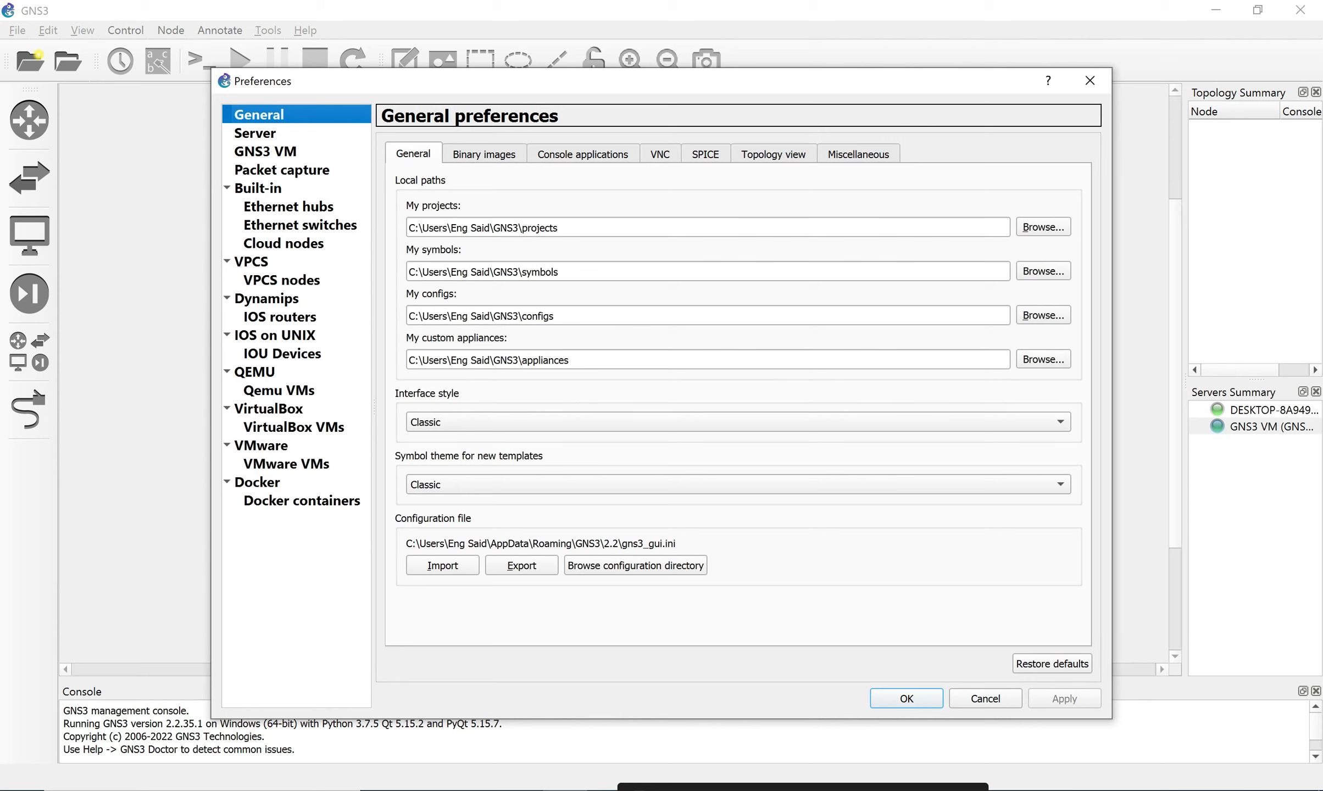
click(280, 317)
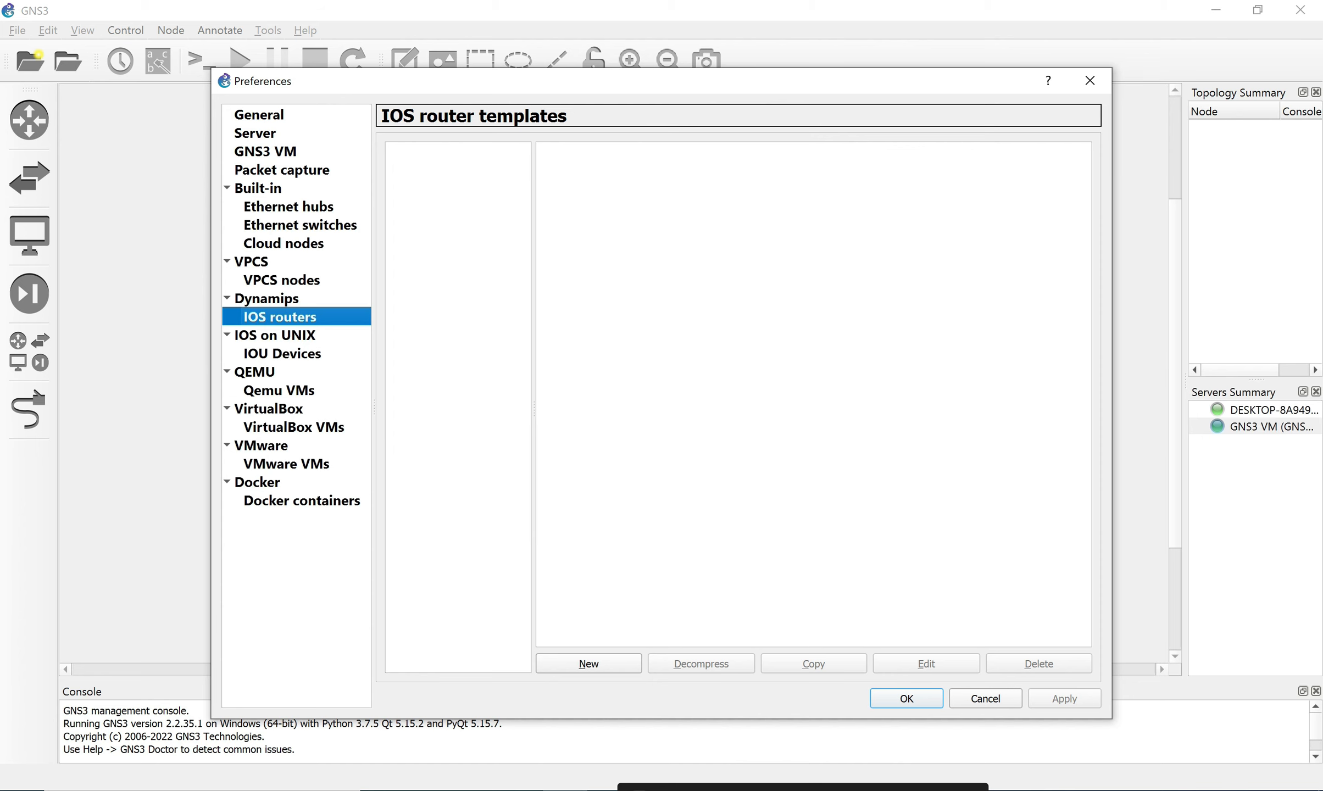
click(265, 152)
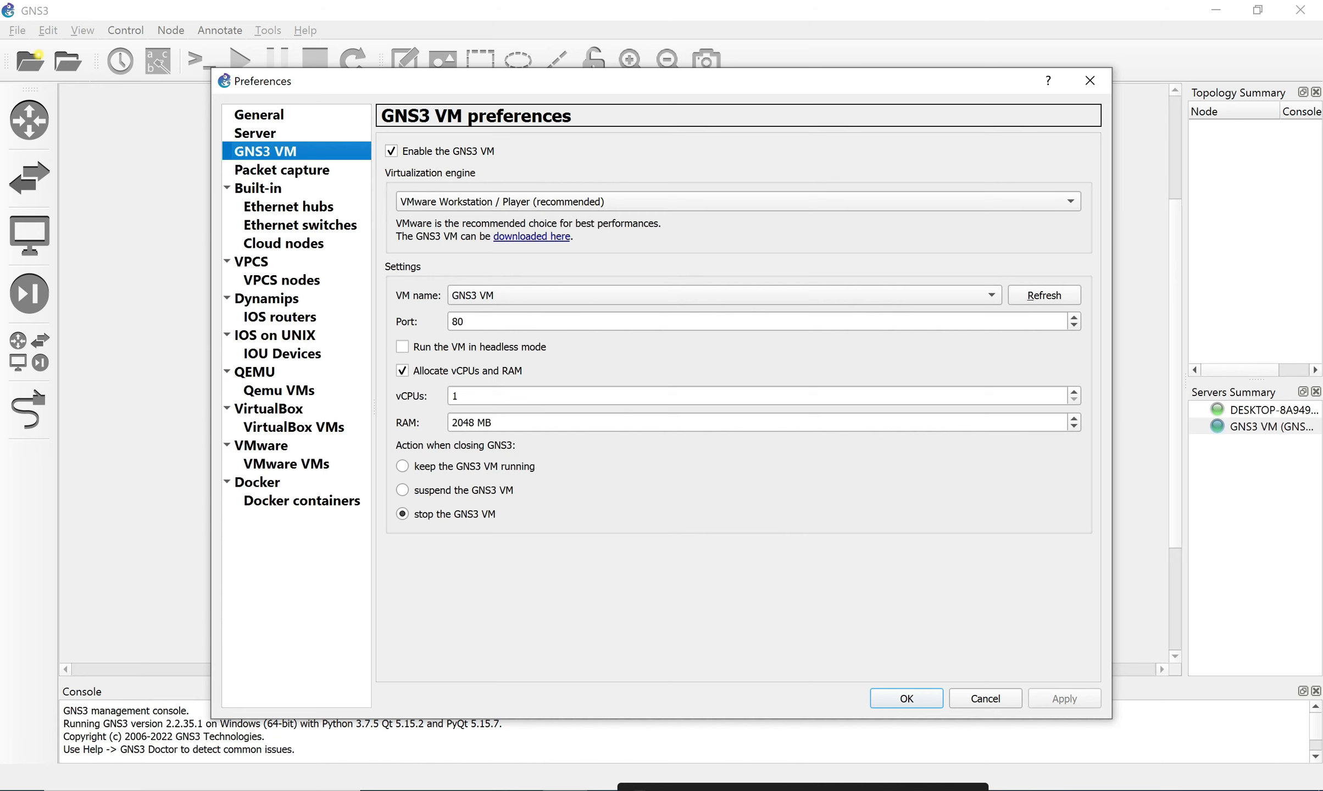
click(258, 189)
click(300, 225)
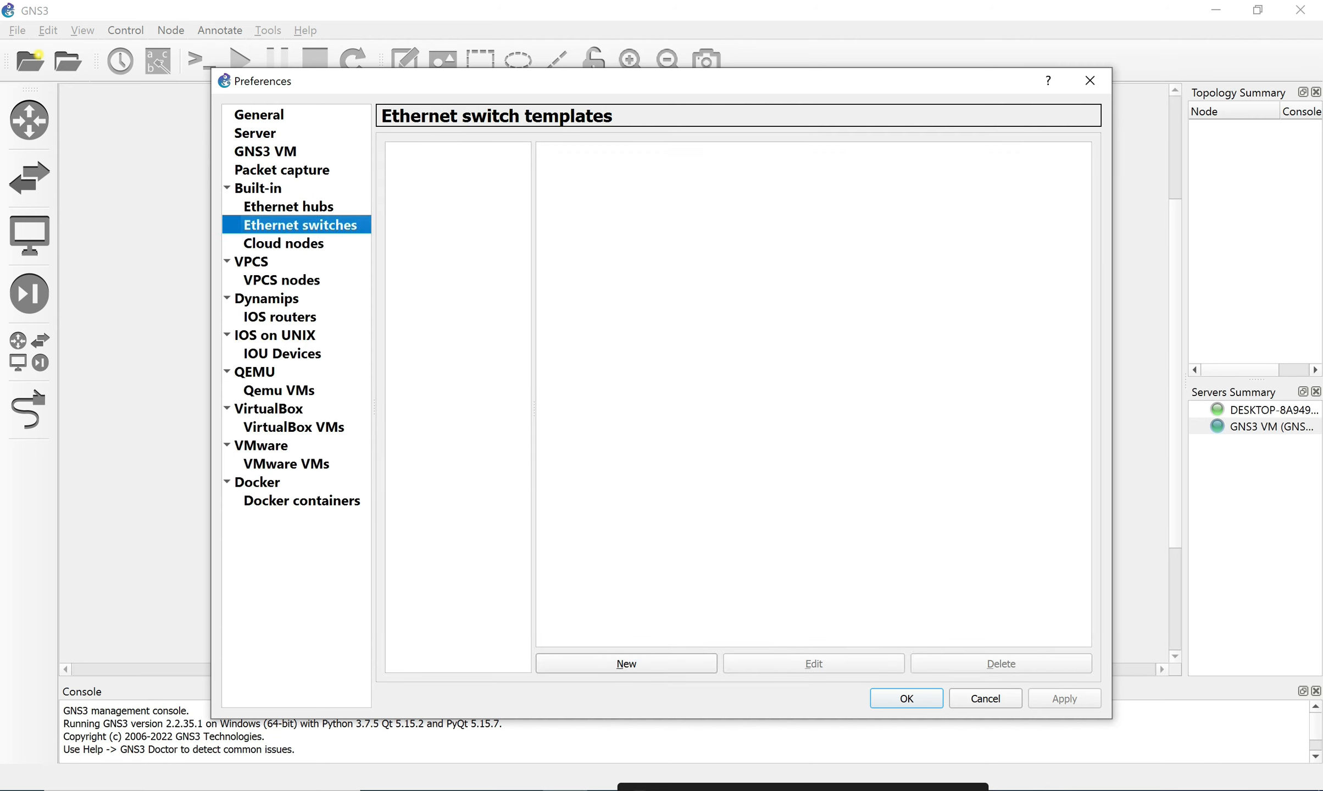
click(279, 390)
click(269, 409)
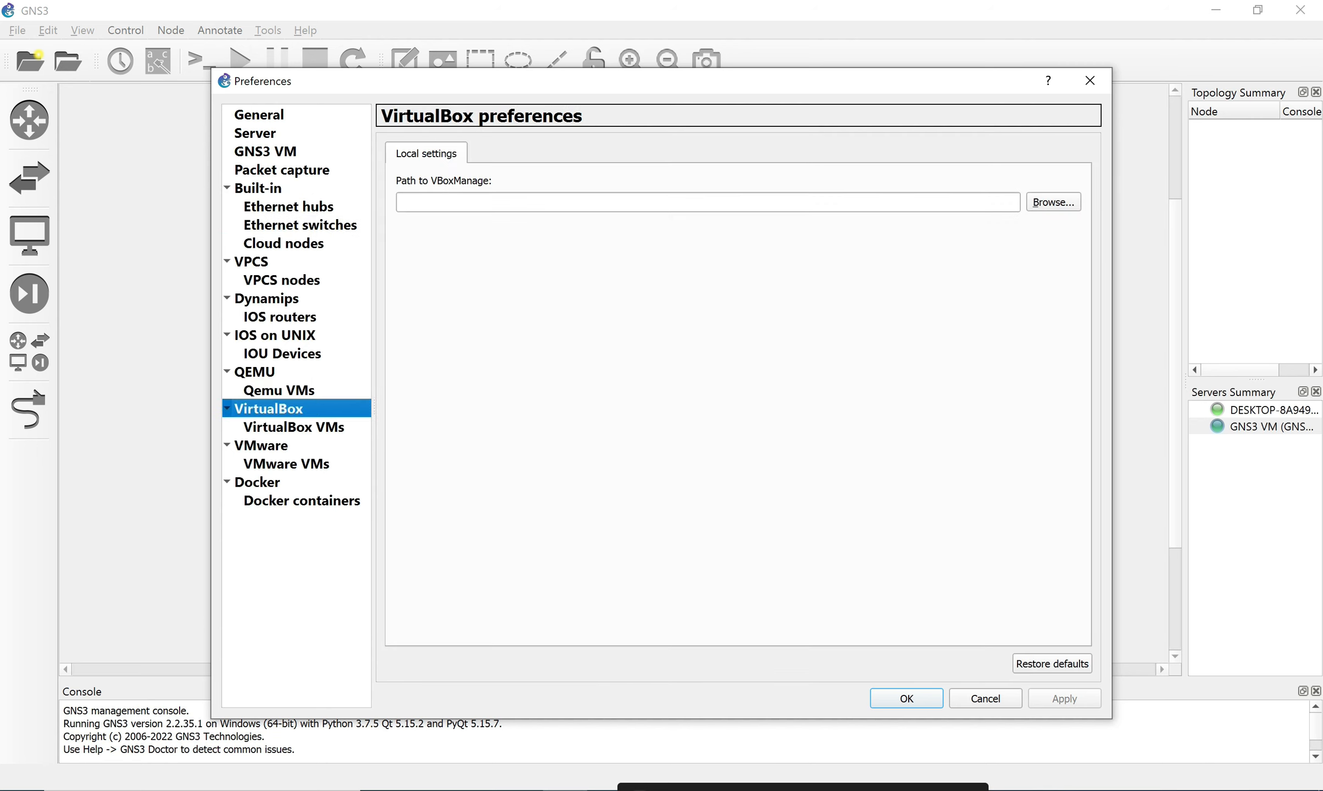
click(280, 317)
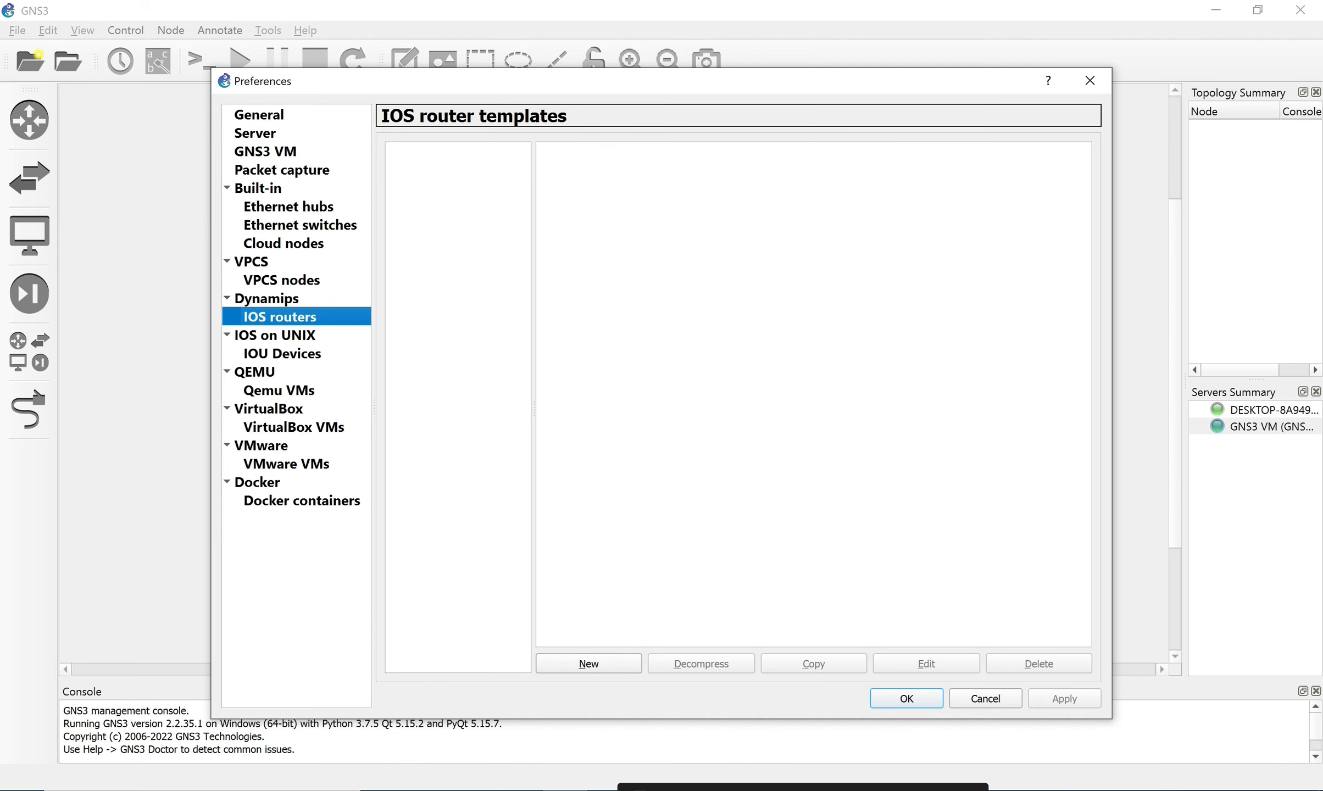
Start a new IOS router template running on the local computer and advance to the IOS image page.
click(588, 664)
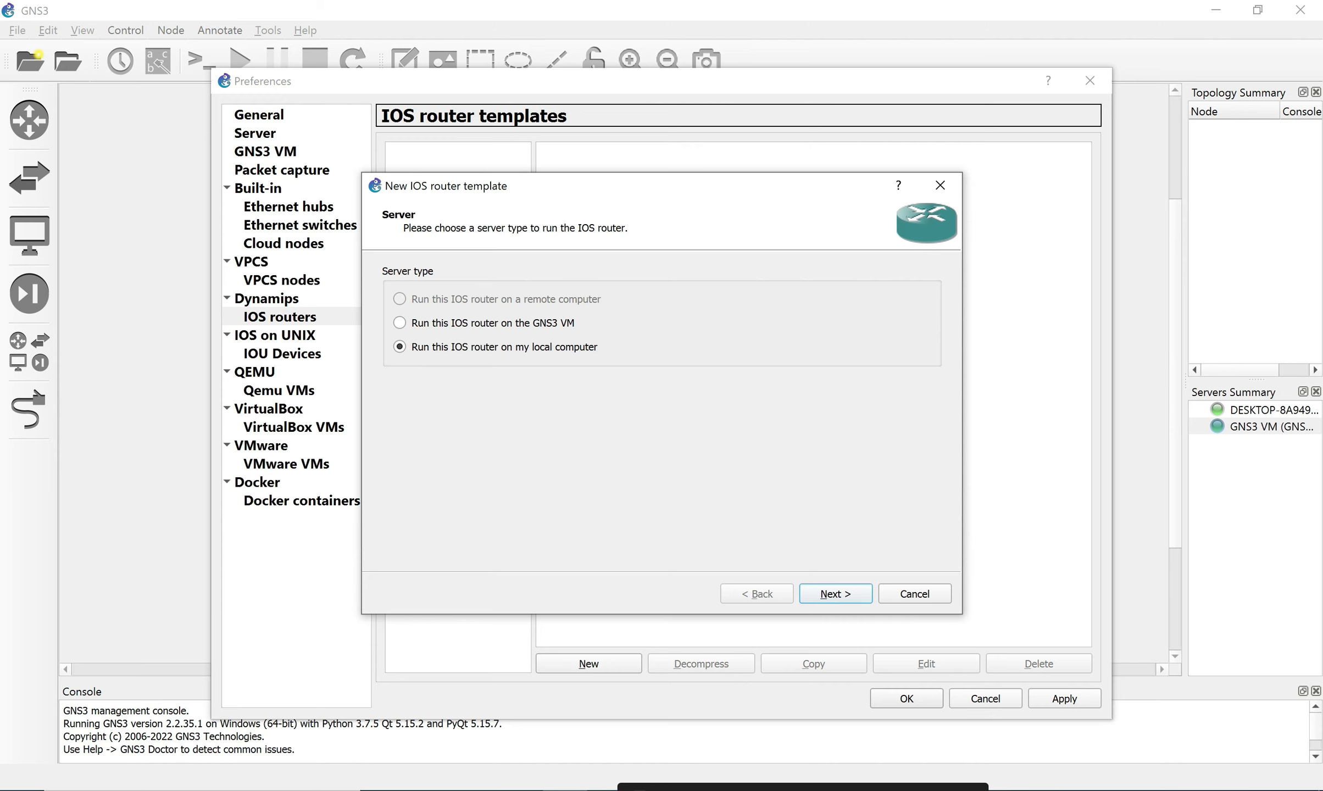
click(915, 594)
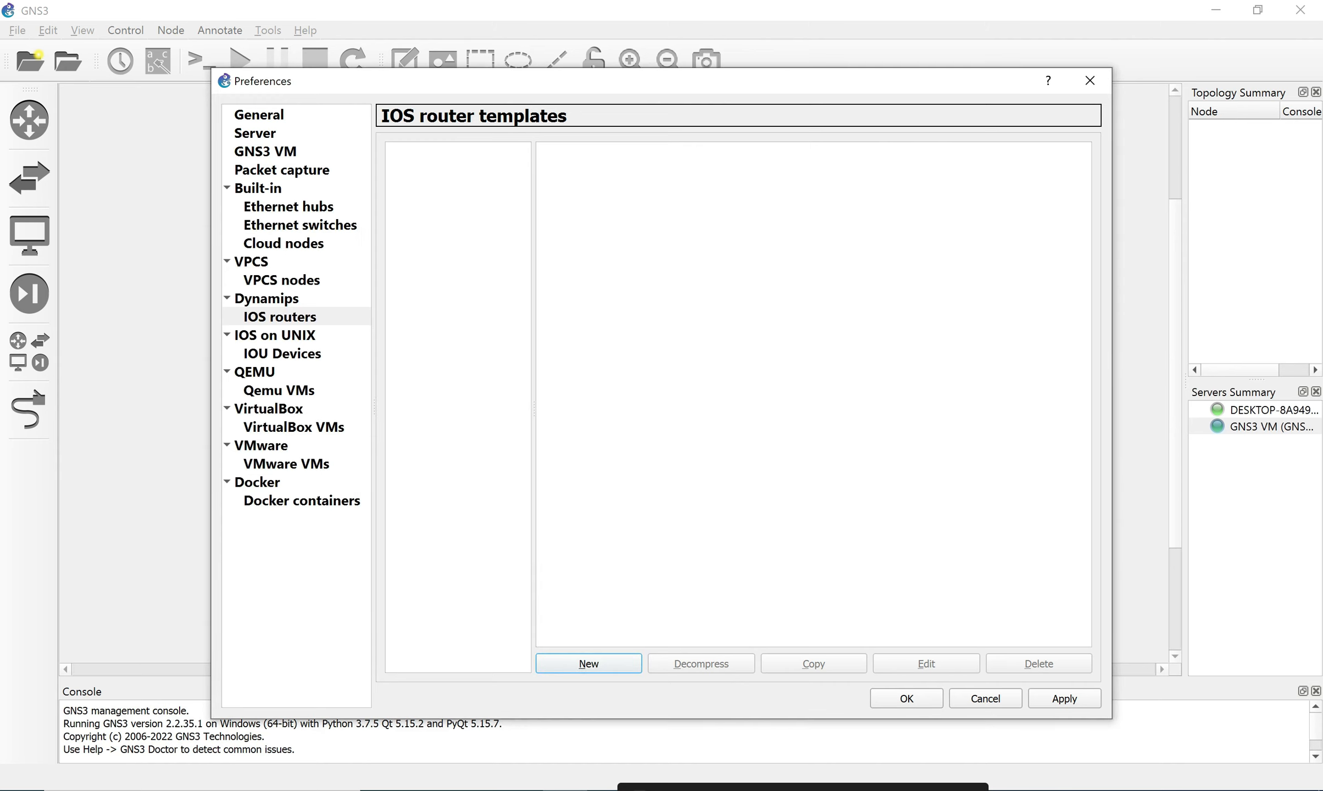
click(280, 317)
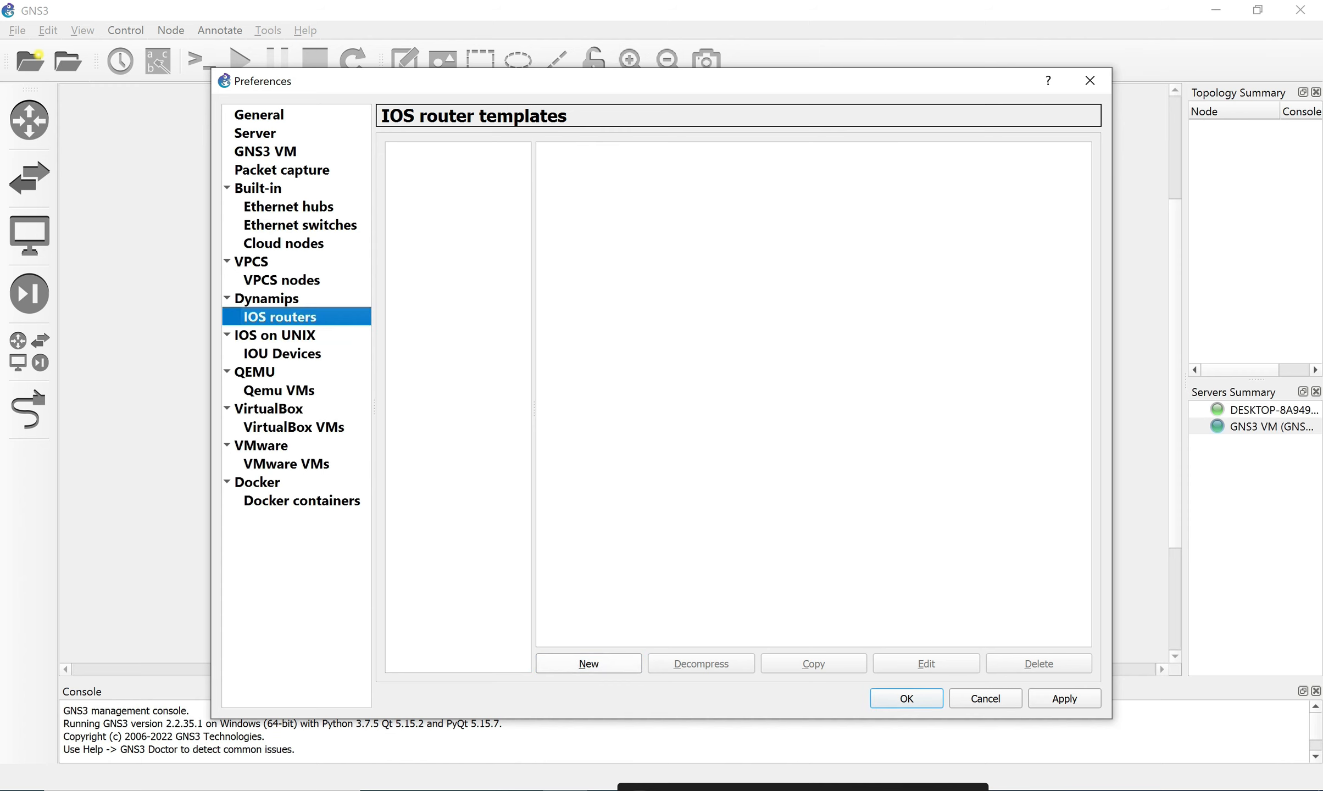
click(588, 664)
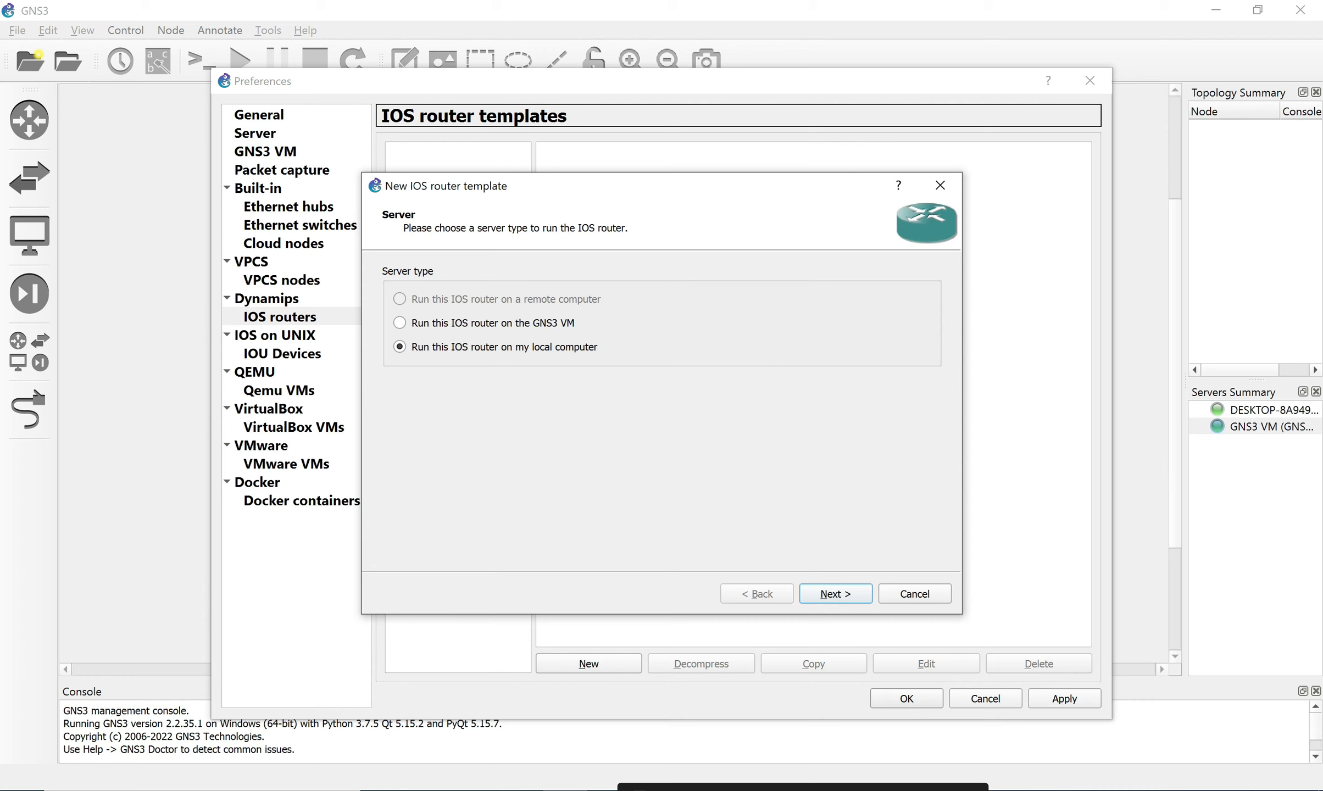
click(399, 324)
click(399, 347)
key(Return)
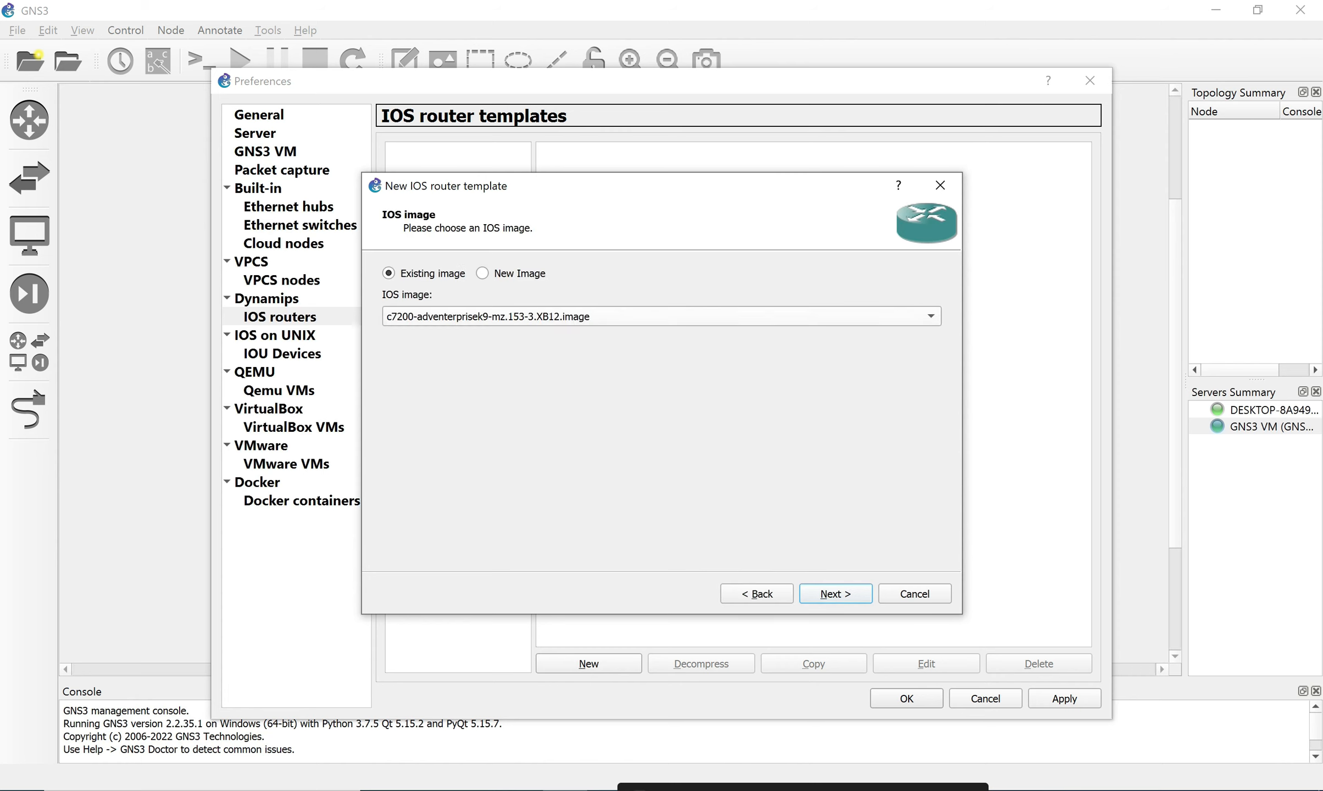
Switch the IOS image choice to New Image and browse for an image file.
click(662, 316)
click(661, 317)
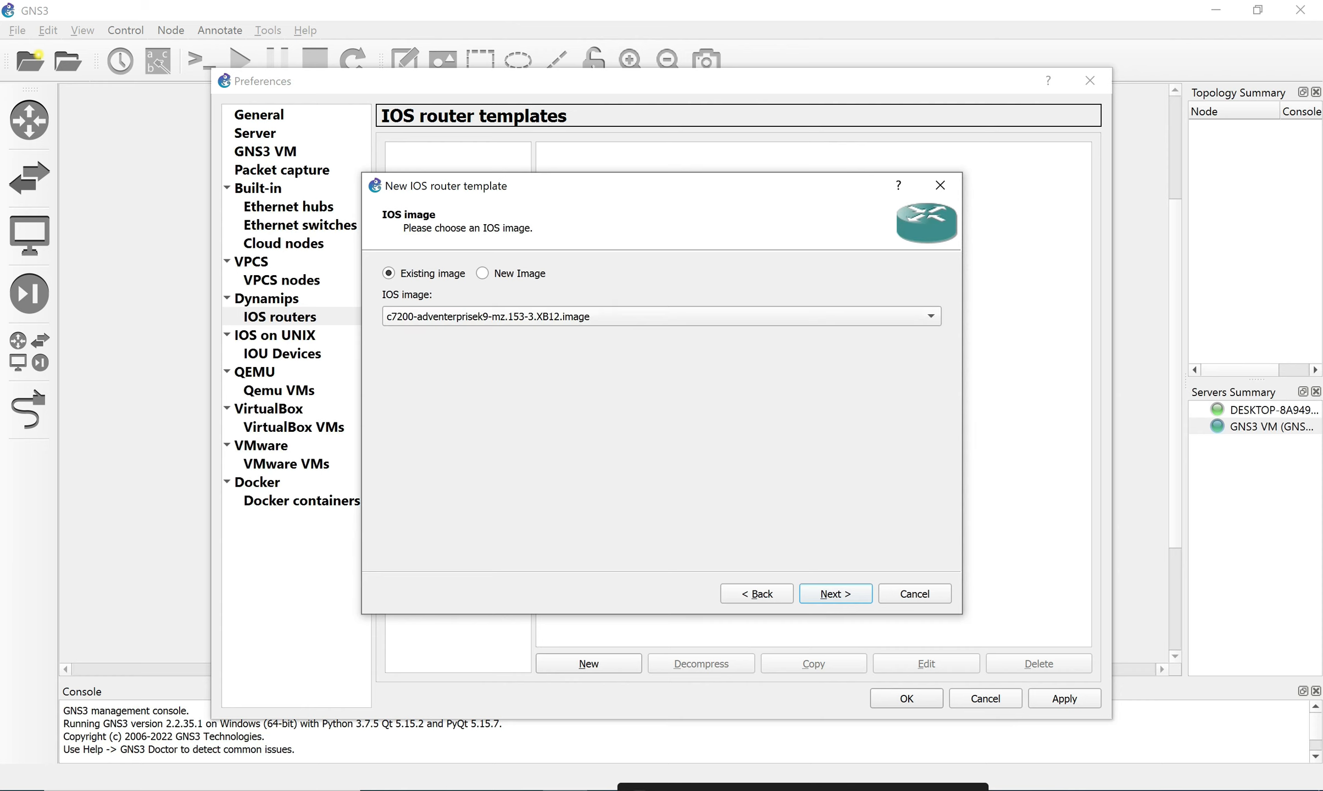
click(483, 273)
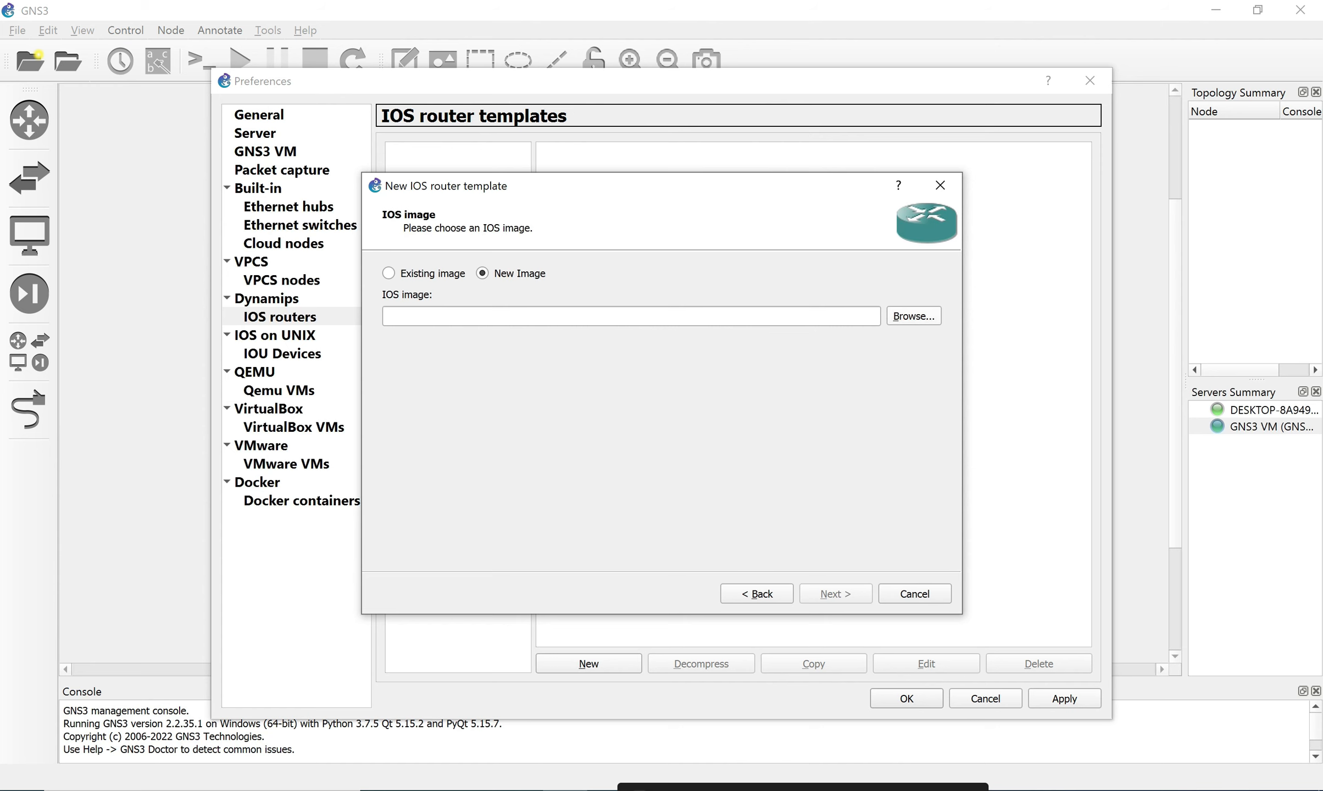
click(913, 316)
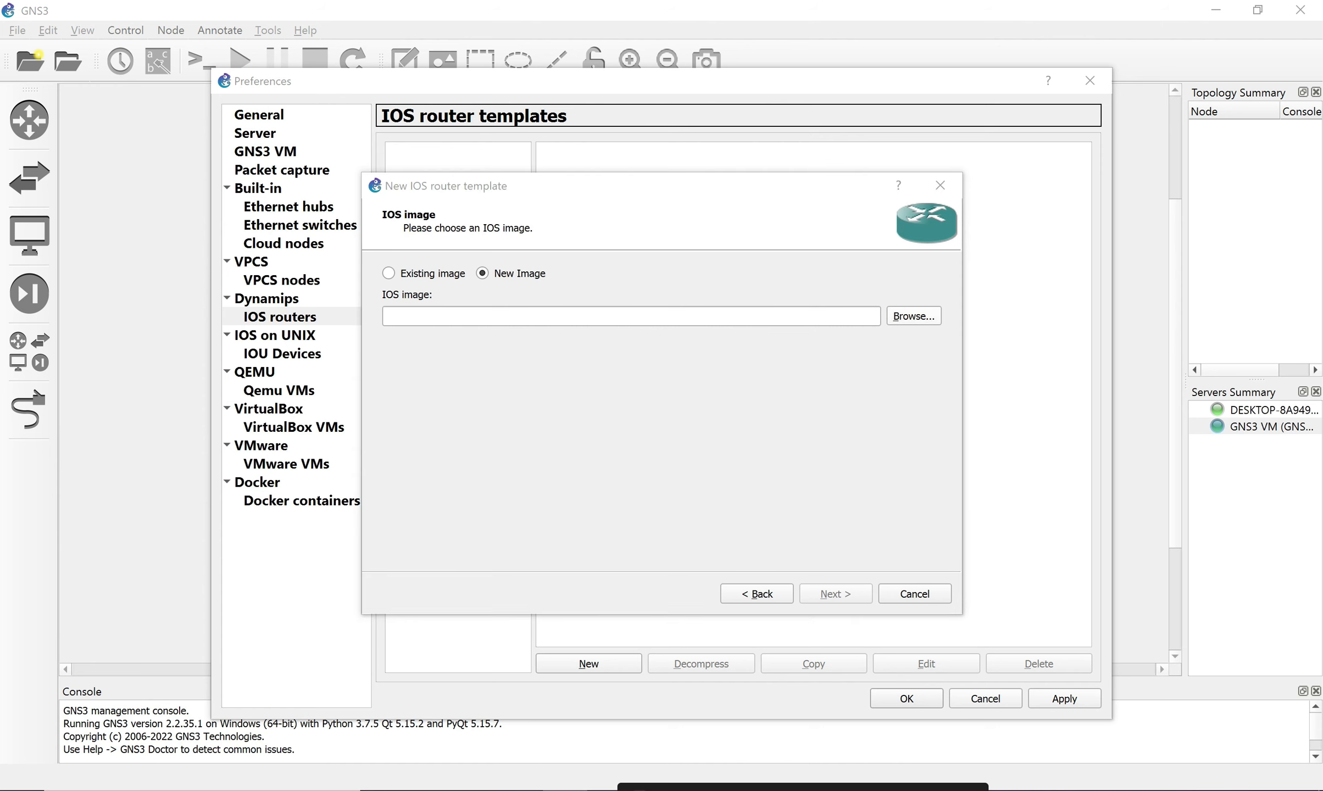
Search the Documents, Desktop, Projects and ExportFiles folders for the c7200 image.
click(740, 328)
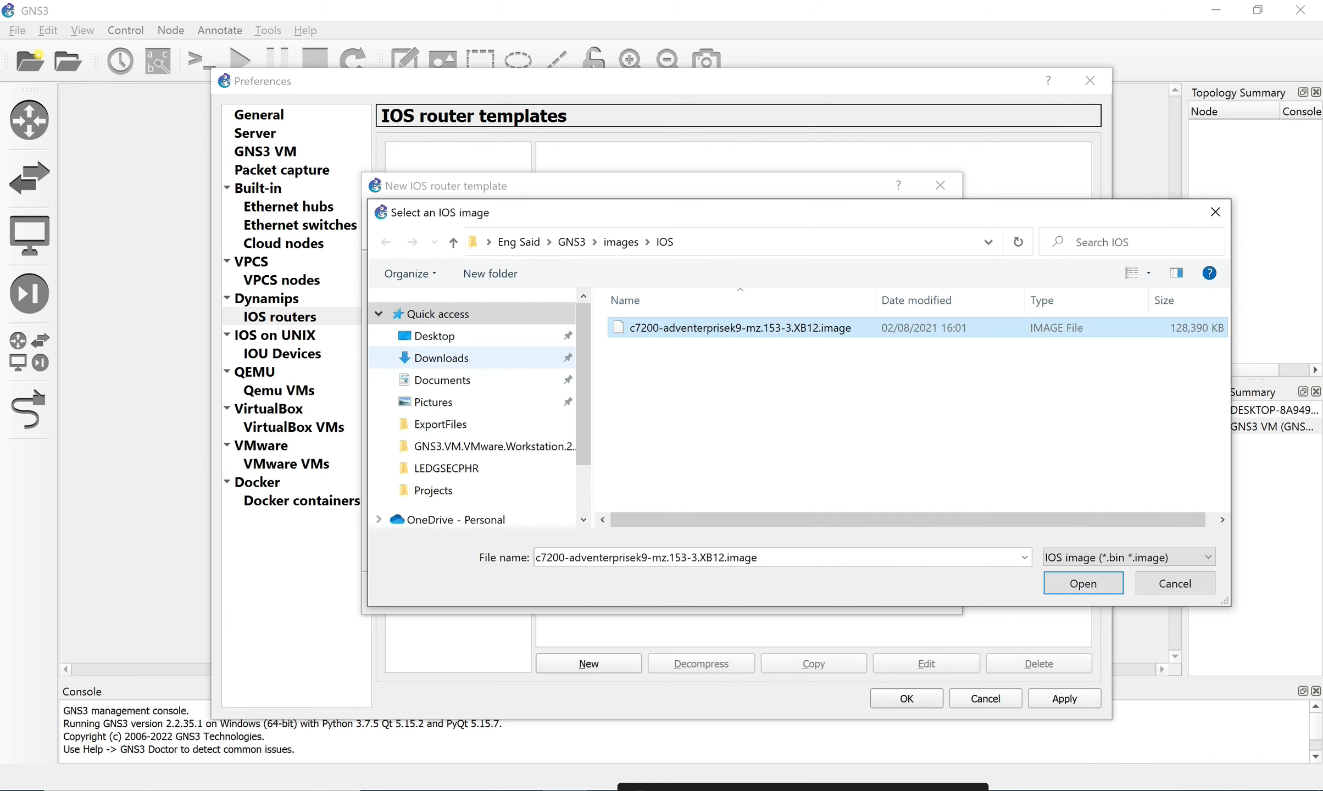
click(442, 380)
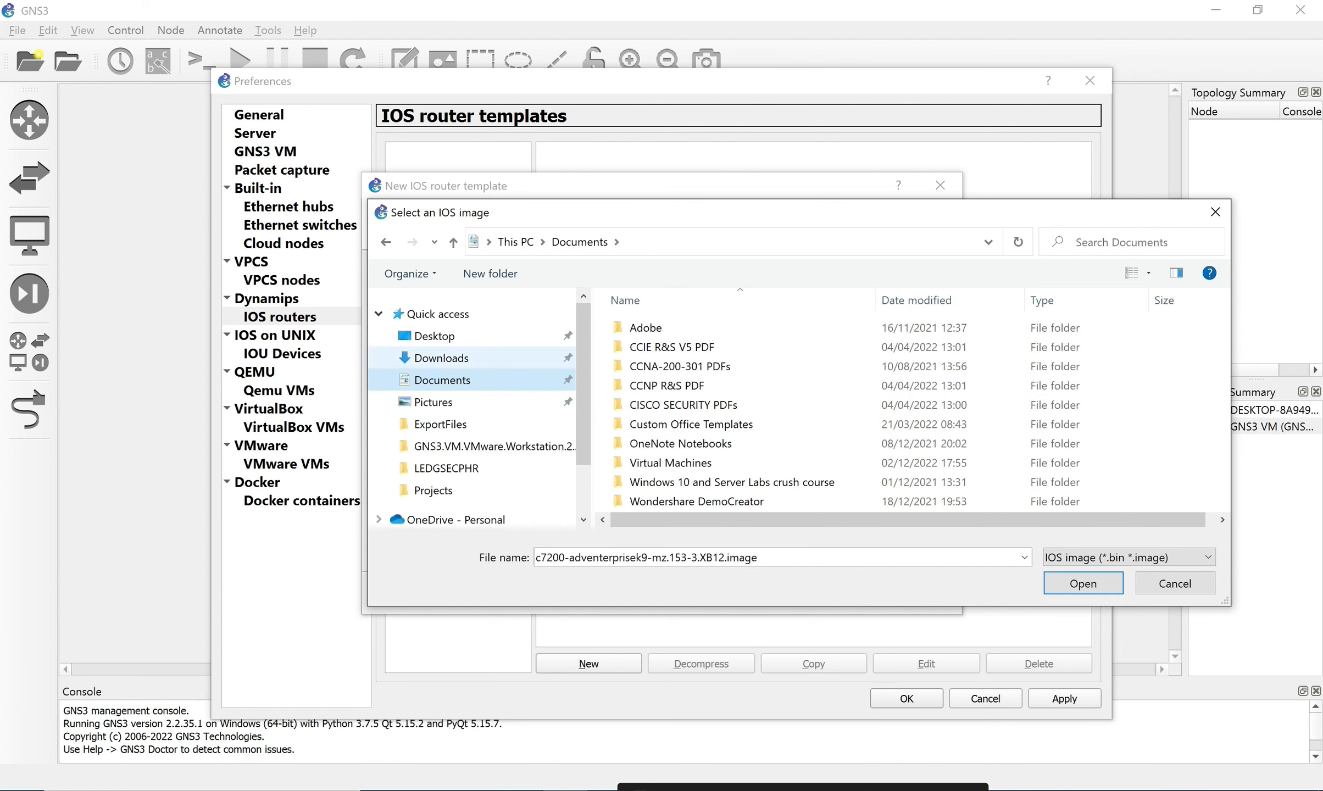
click(417, 336)
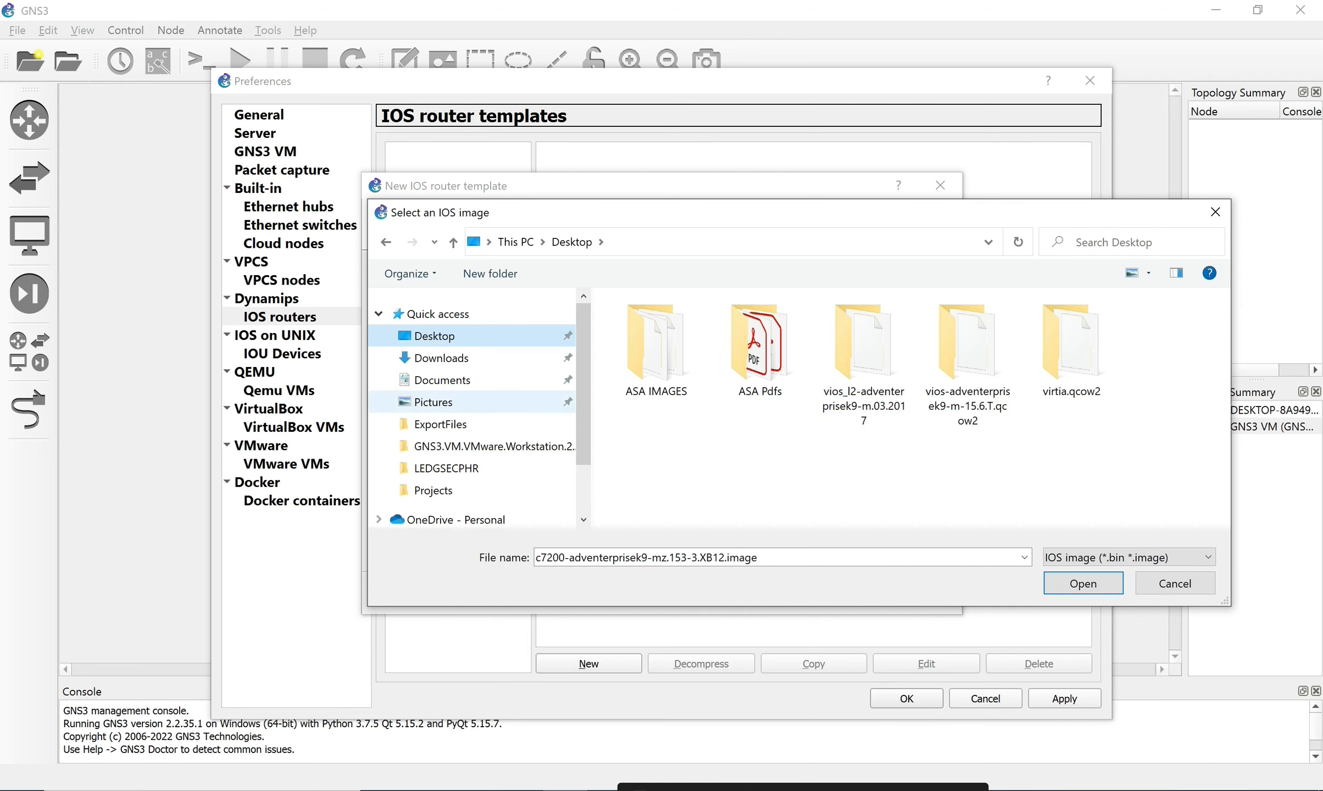
click(443, 380)
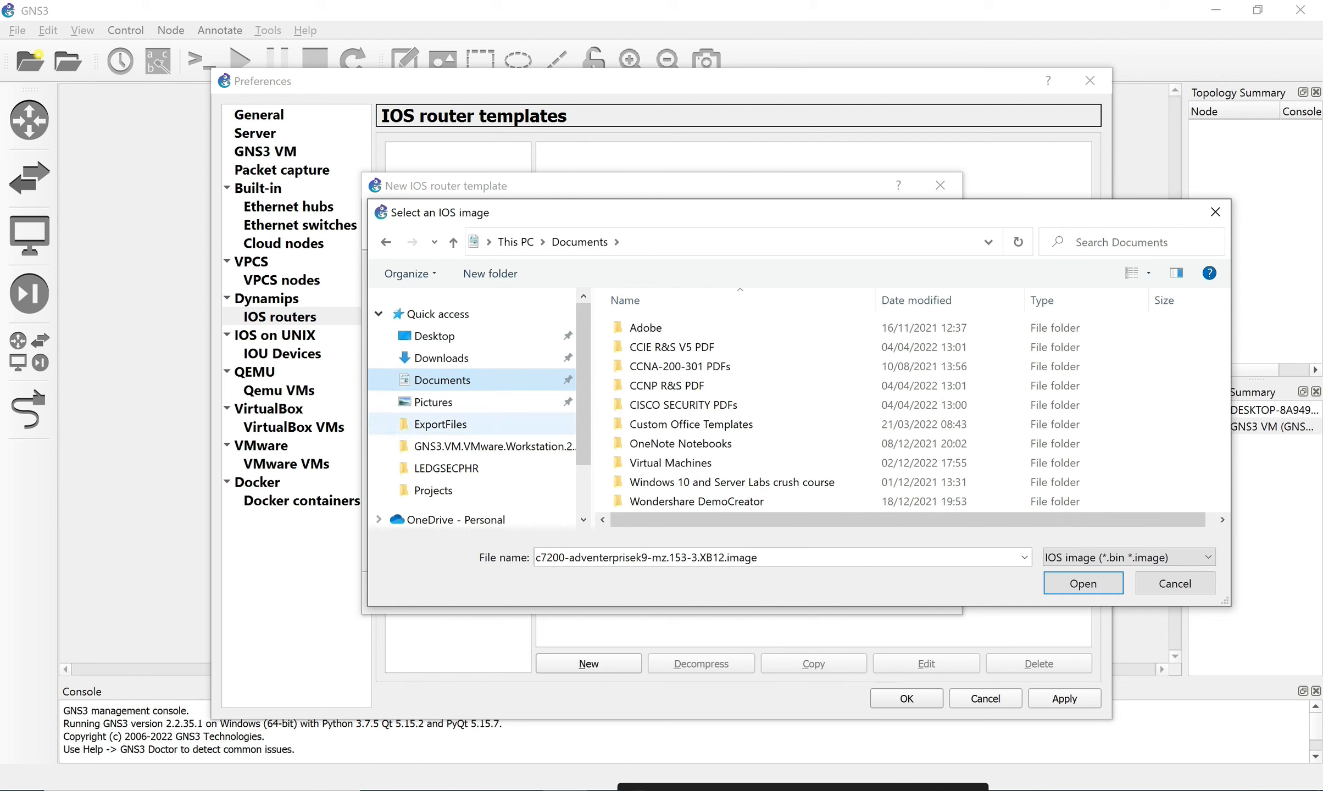
scroll(472, 407, down, 2)
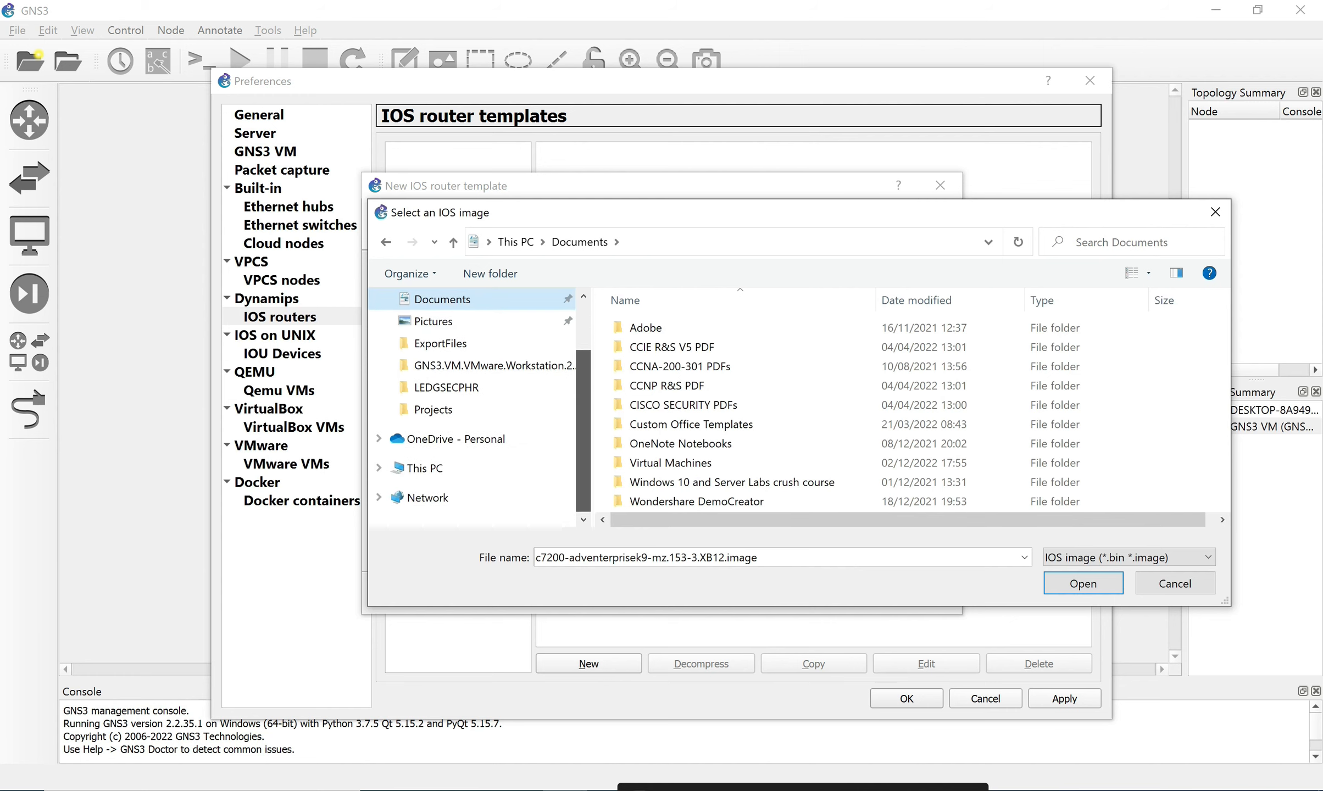
scroll(403, 321, up, 2)
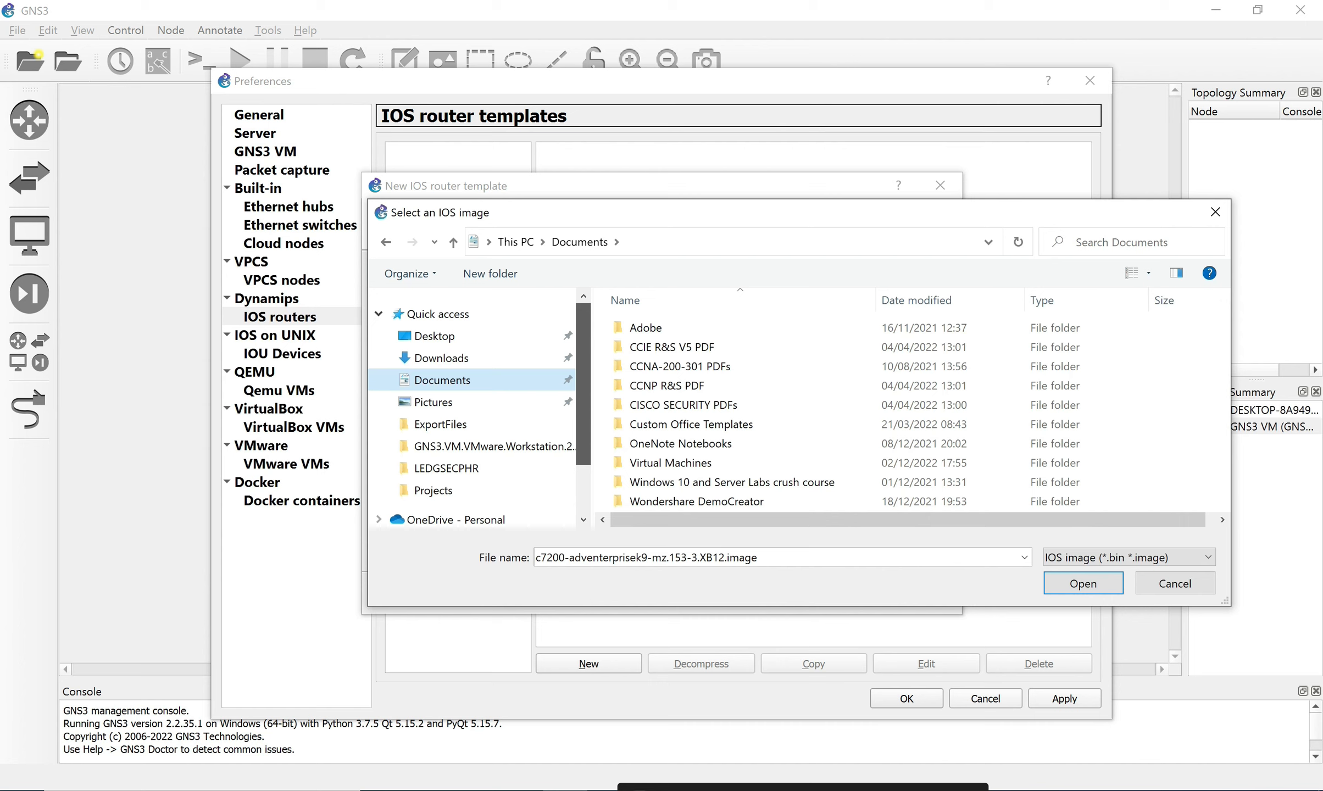
scroll(403, 320, down, 2)
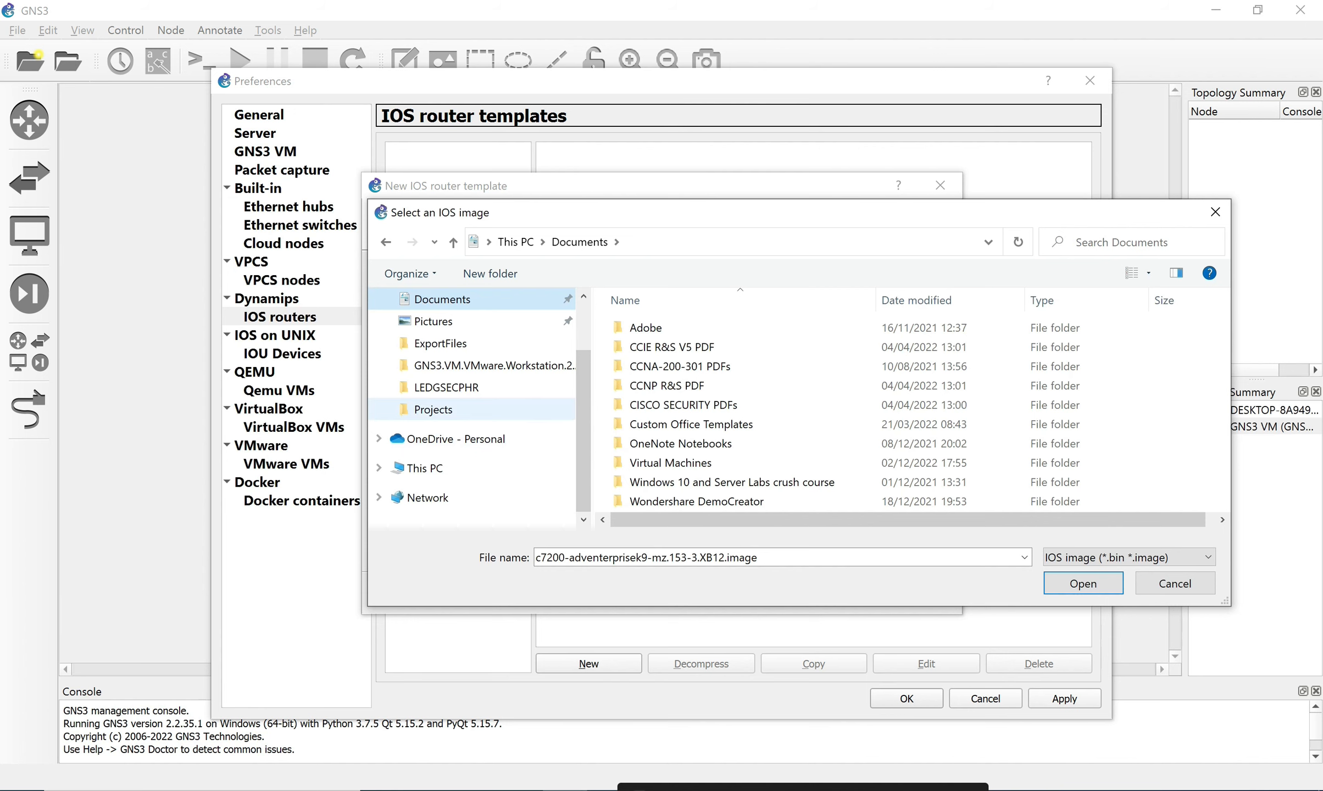
click(433, 410)
click(447, 388)
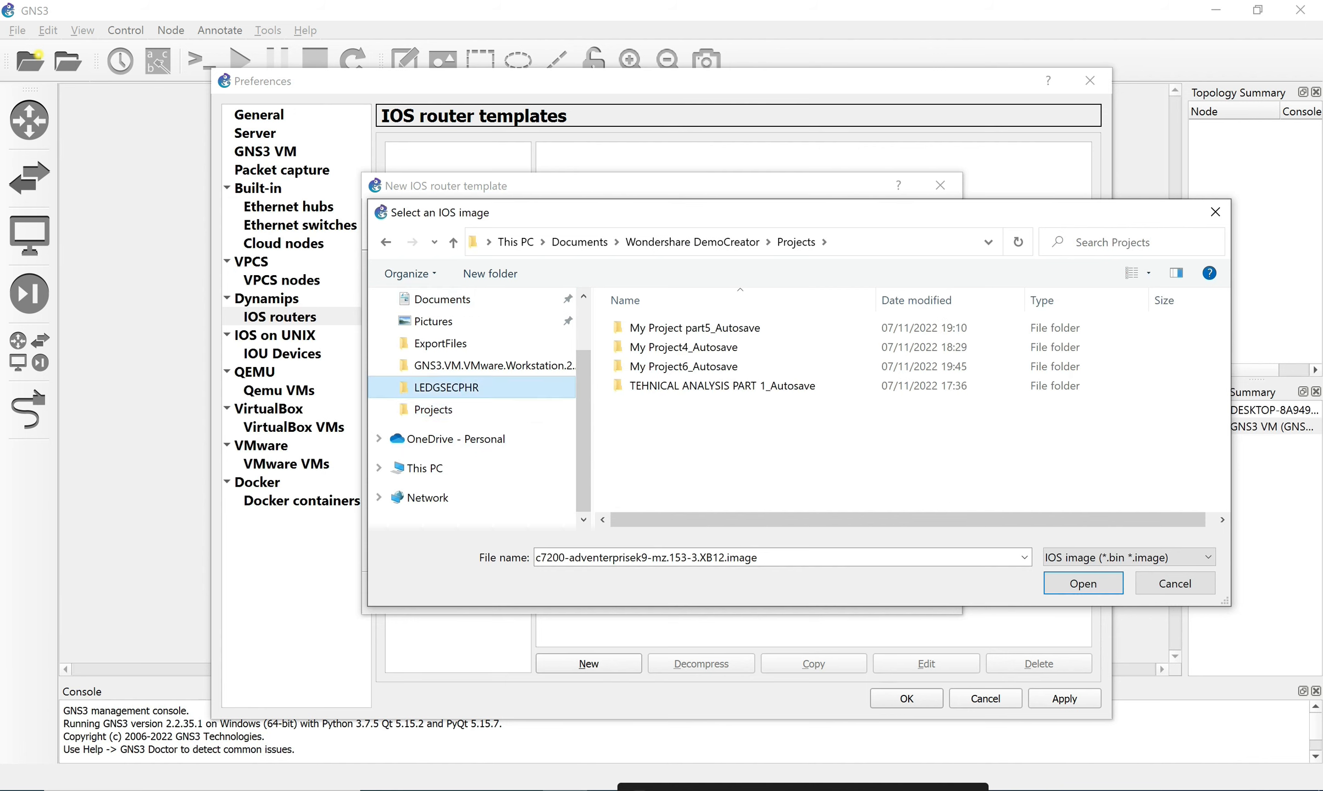
click(870, 422)
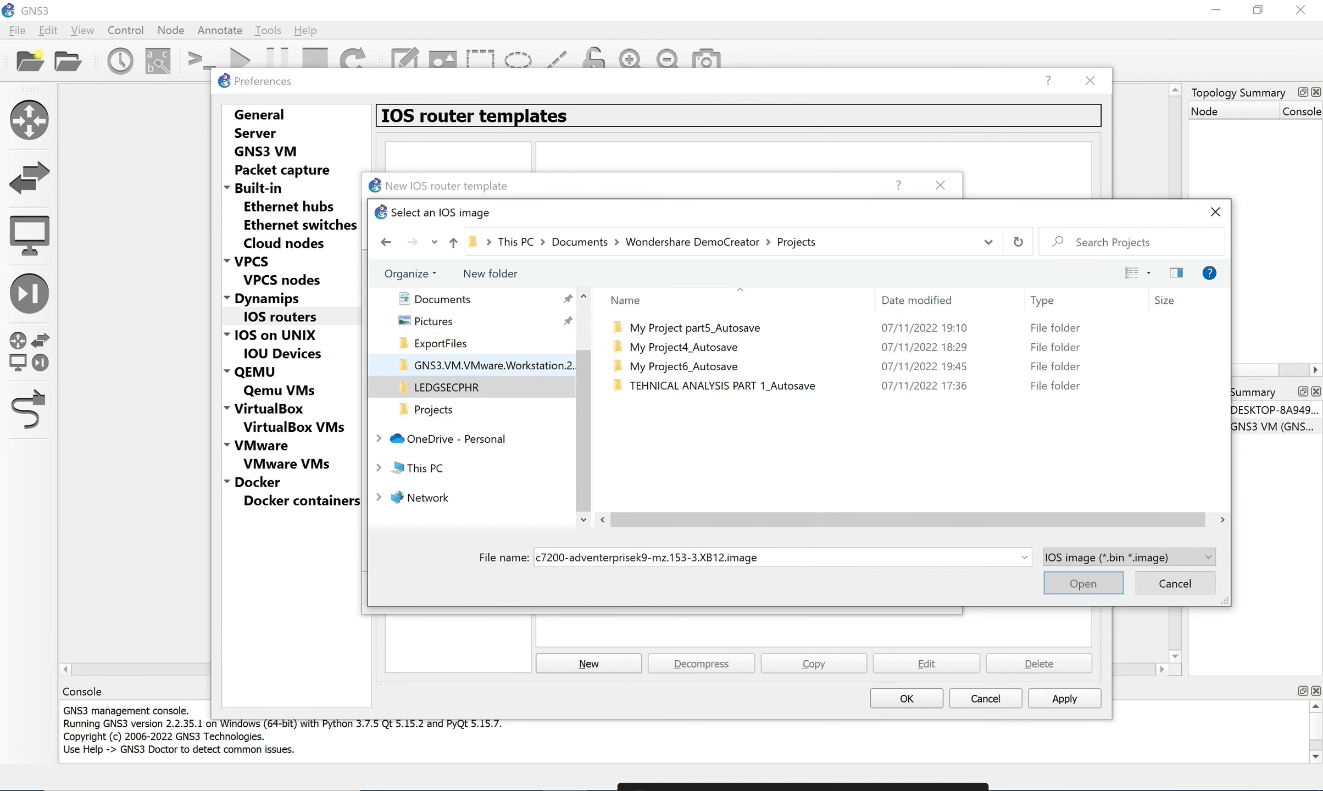
click(440, 343)
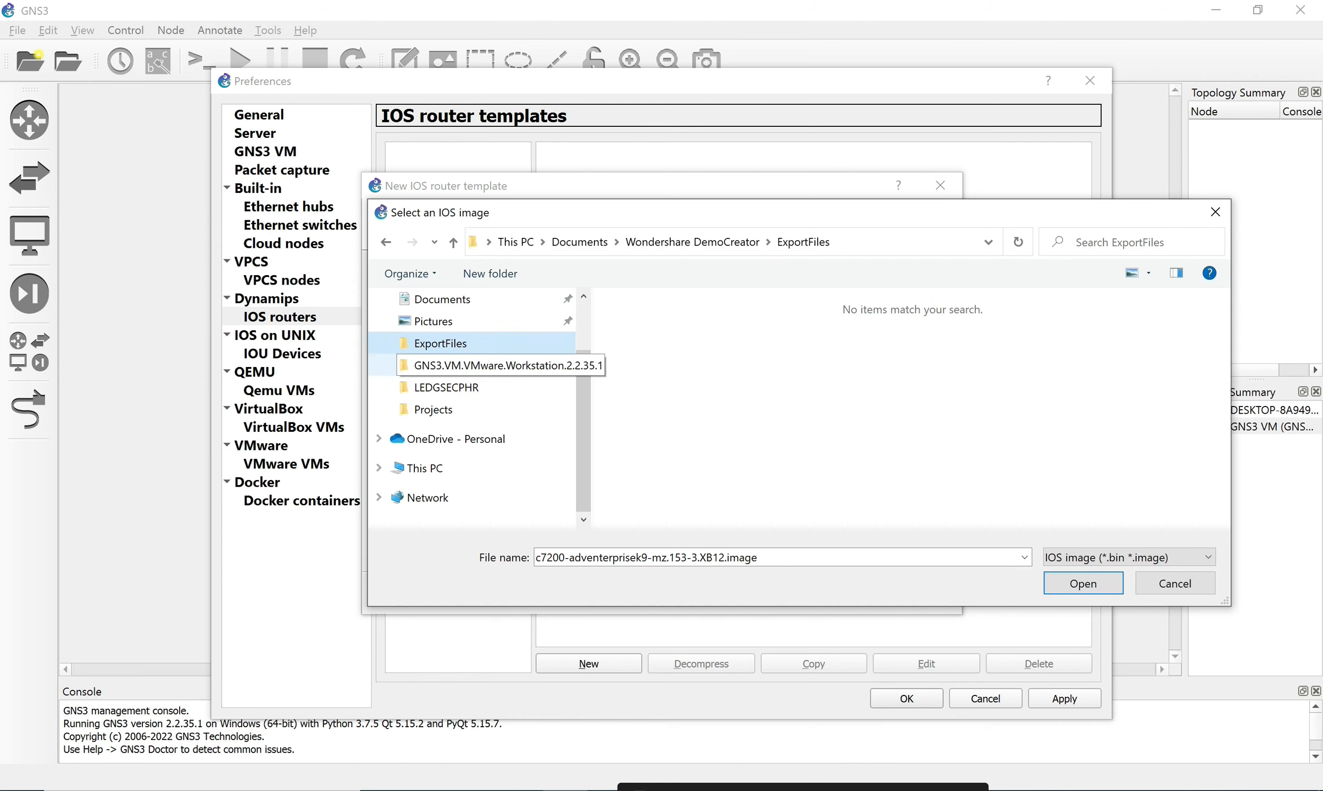
scroll(472, 385, up, 2)
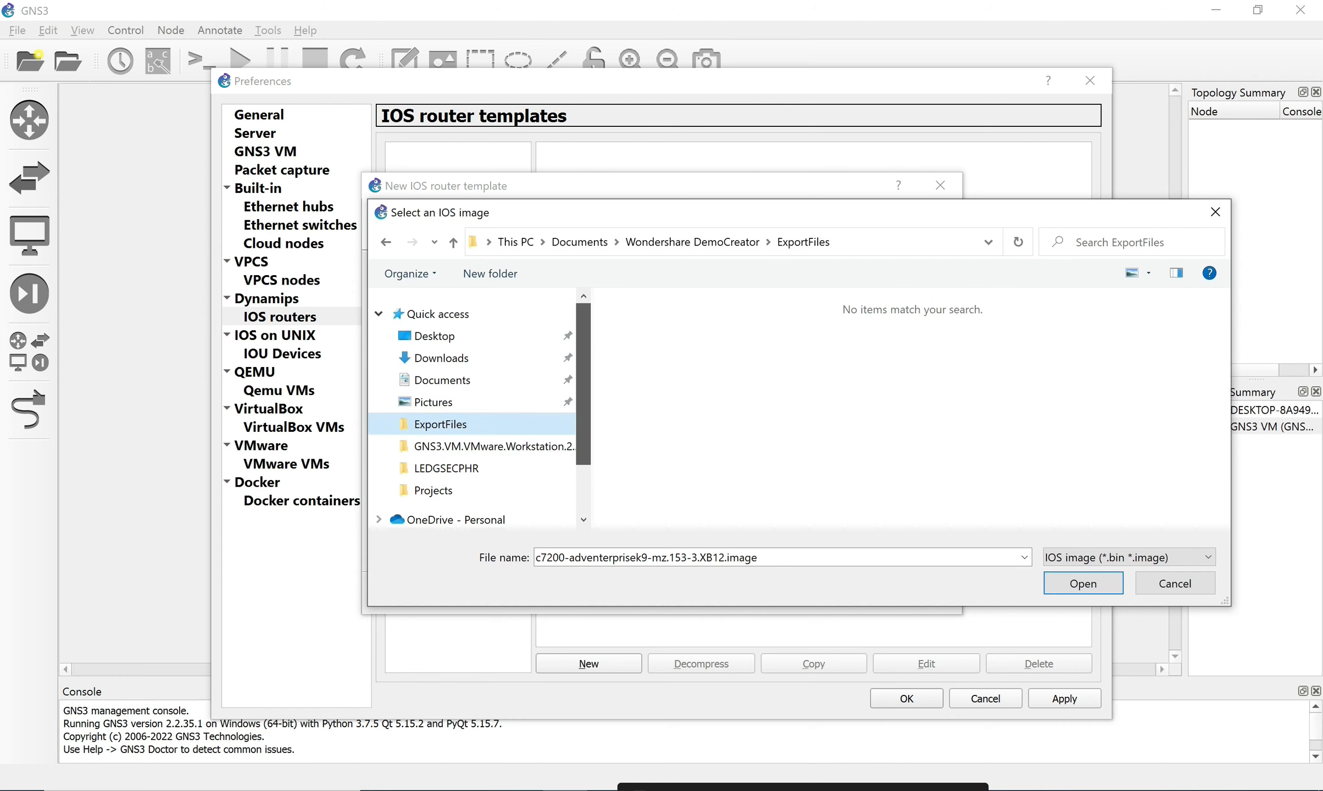
click(435, 337)
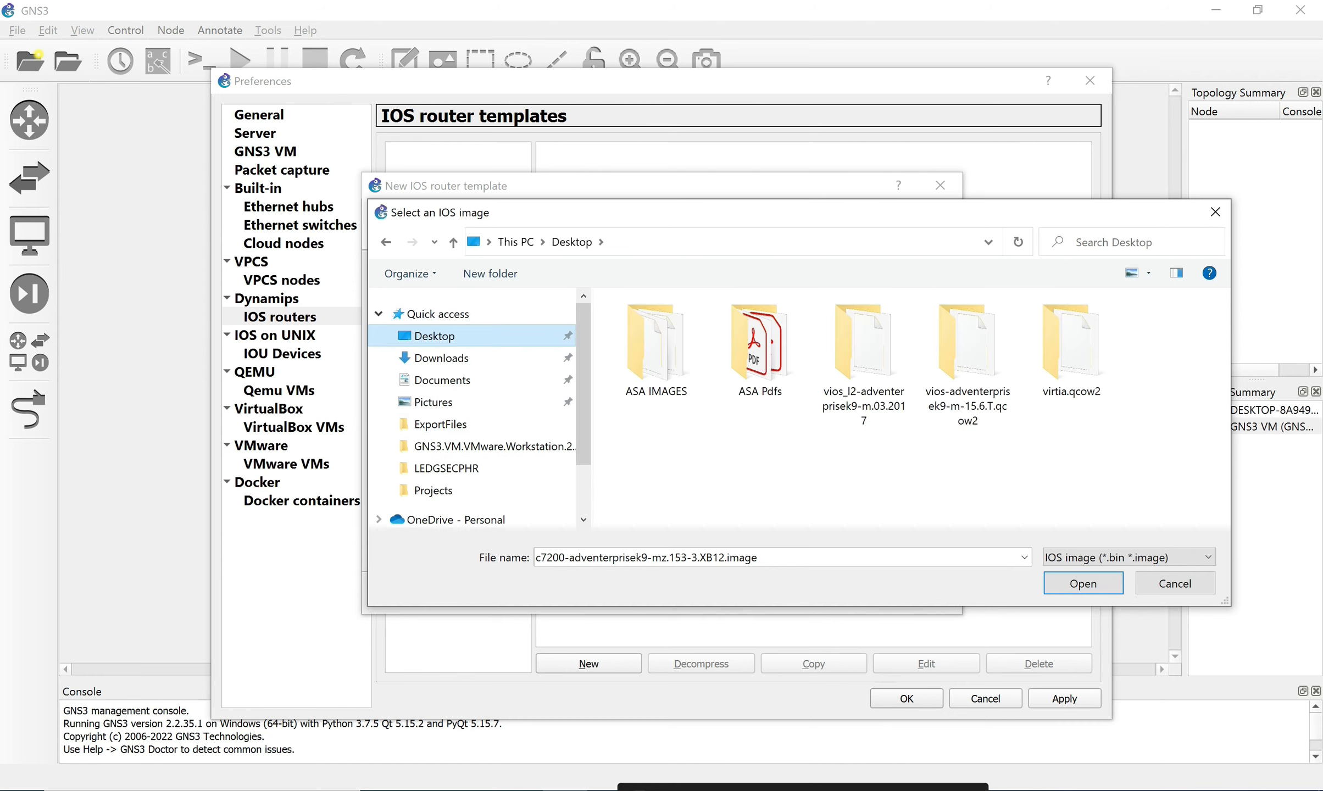
click(442, 380)
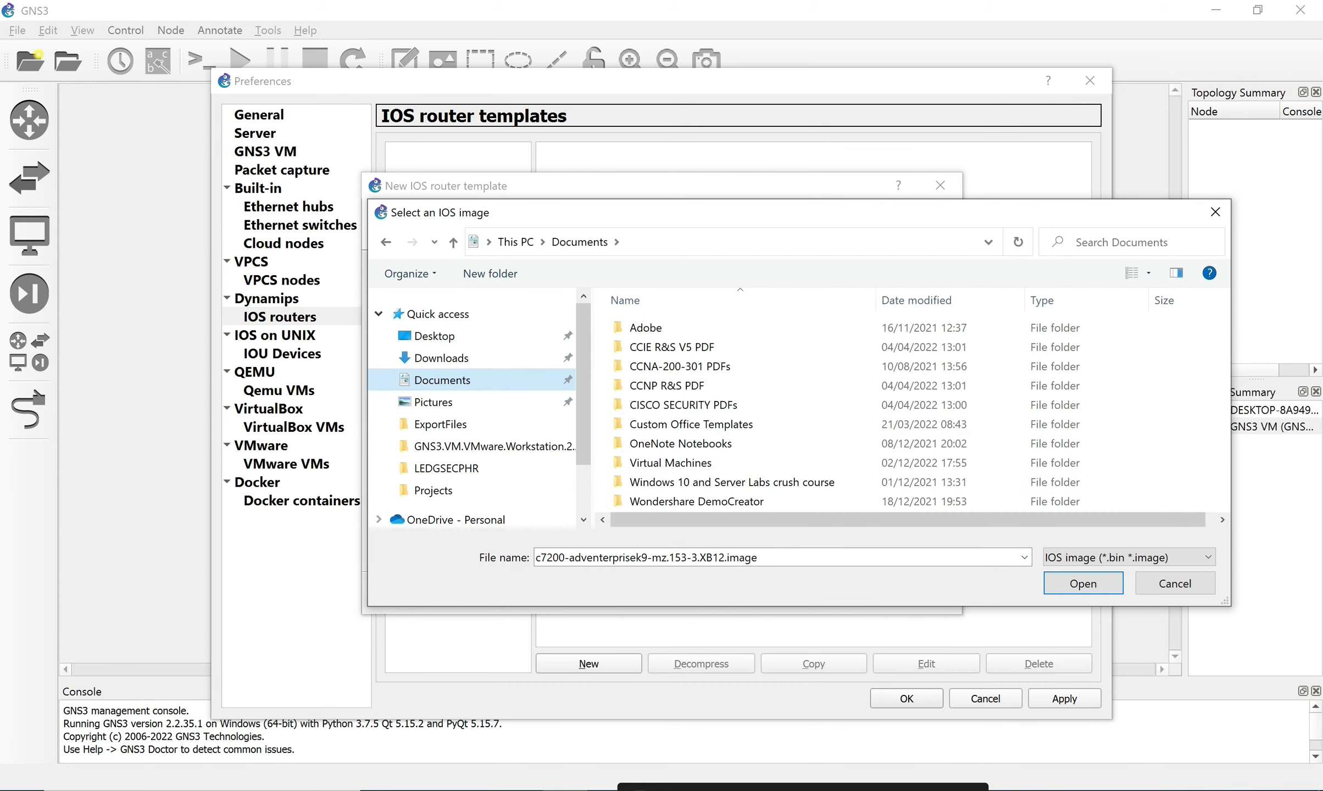
Go to This PC > Downloads and select c7200-adventerprisek9-mz.153-3.XB12.bin.
scroll(912, 424, right, 1)
scroll(912, 405, left, 1)
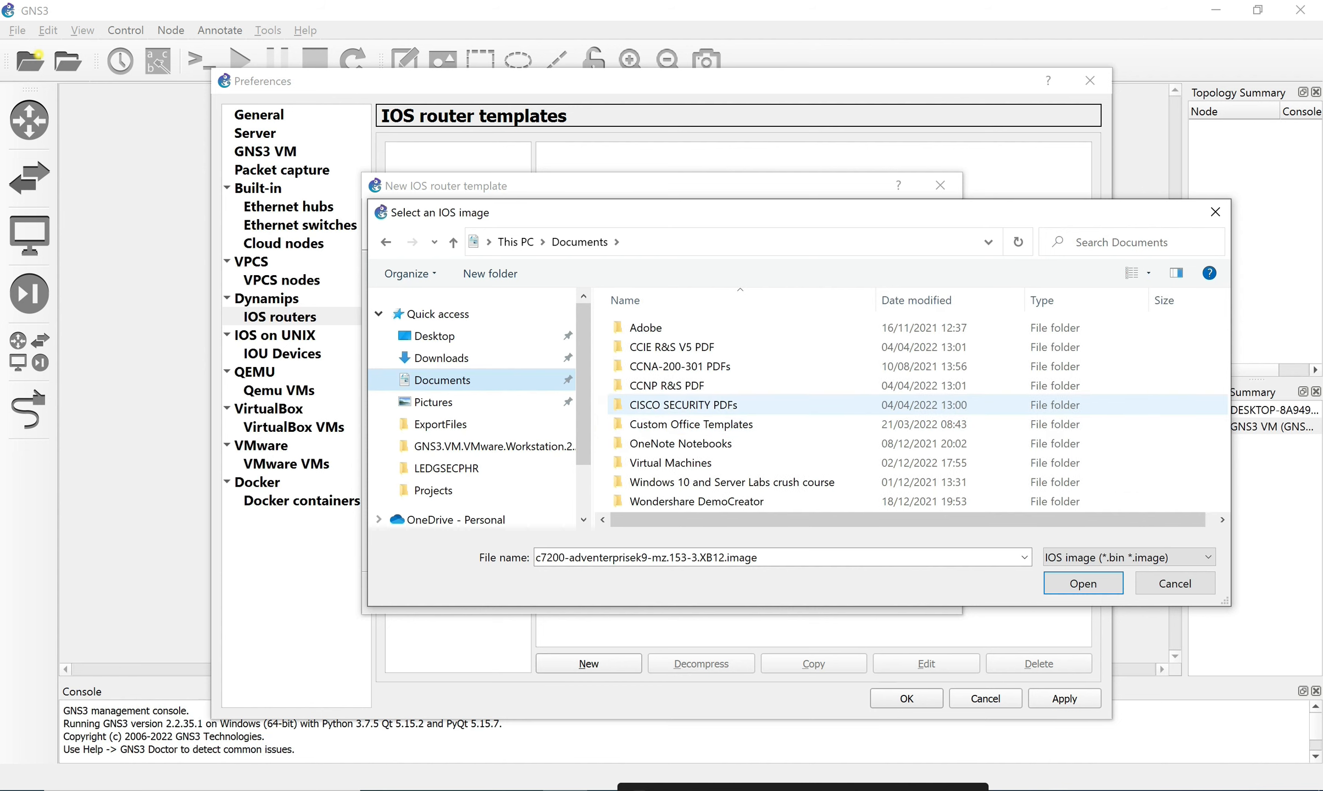
scroll(912, 405, right, 1)
scroll(913, 404, left, 1)
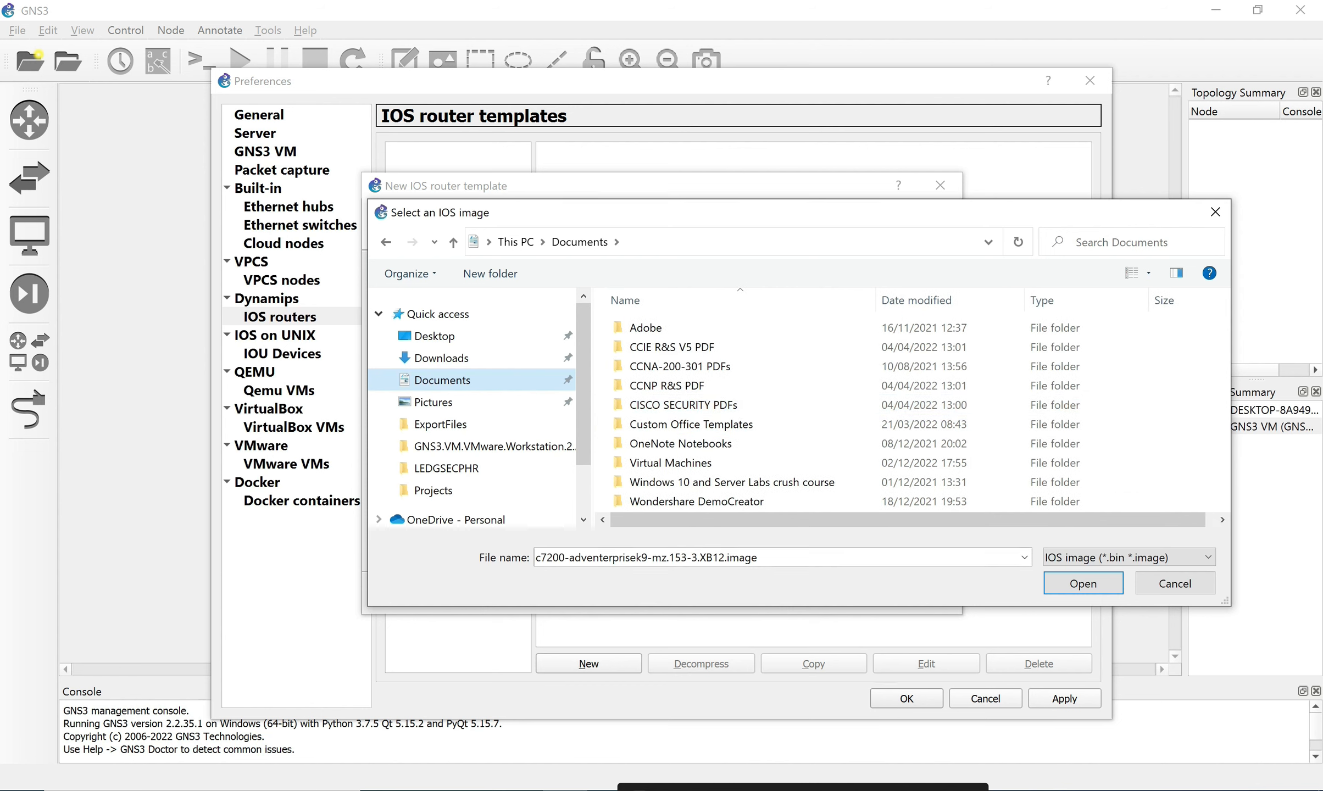
scroll(403, 321, down, 2)
click(425, 468)
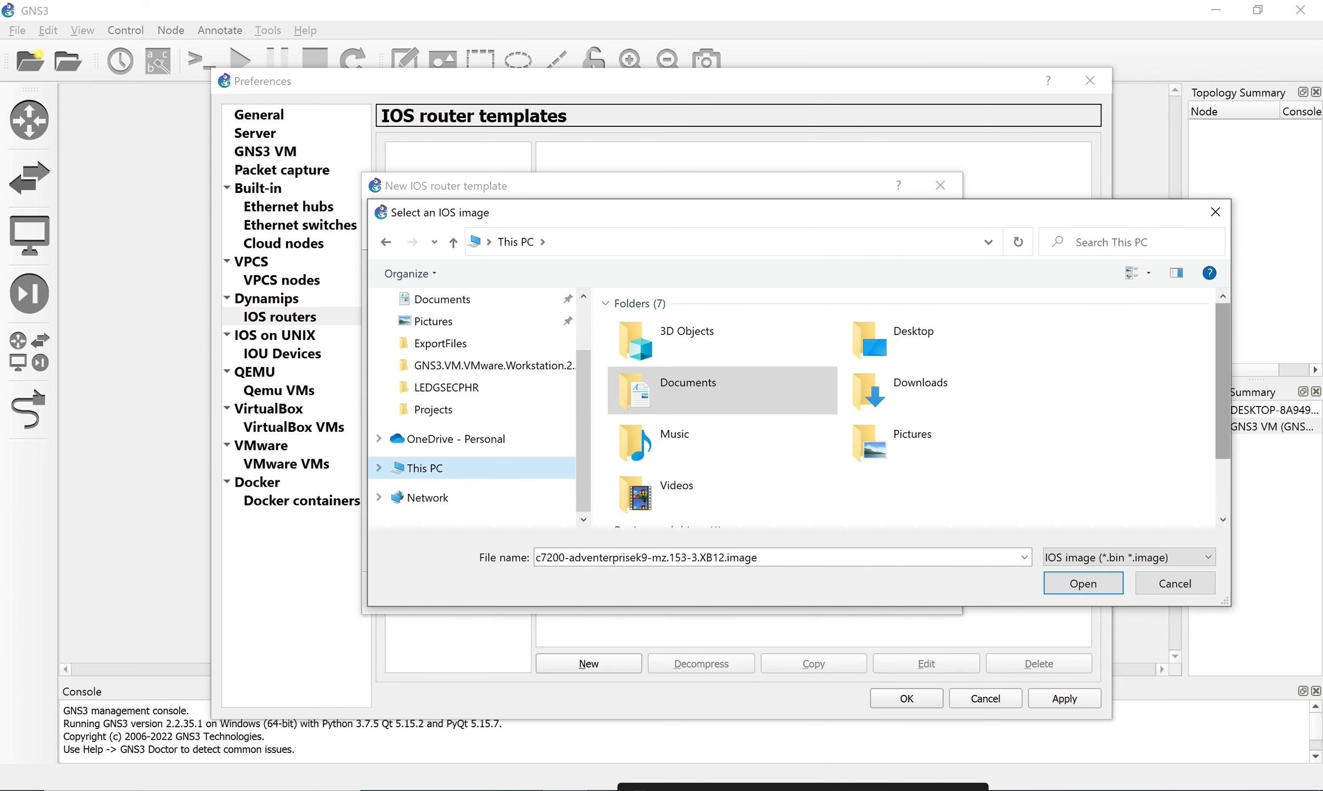
mouse_move(1223, 386)
mouse_down()
mouse_move(1223, 439)
mouse_move(1223, 384)
mouse_up()
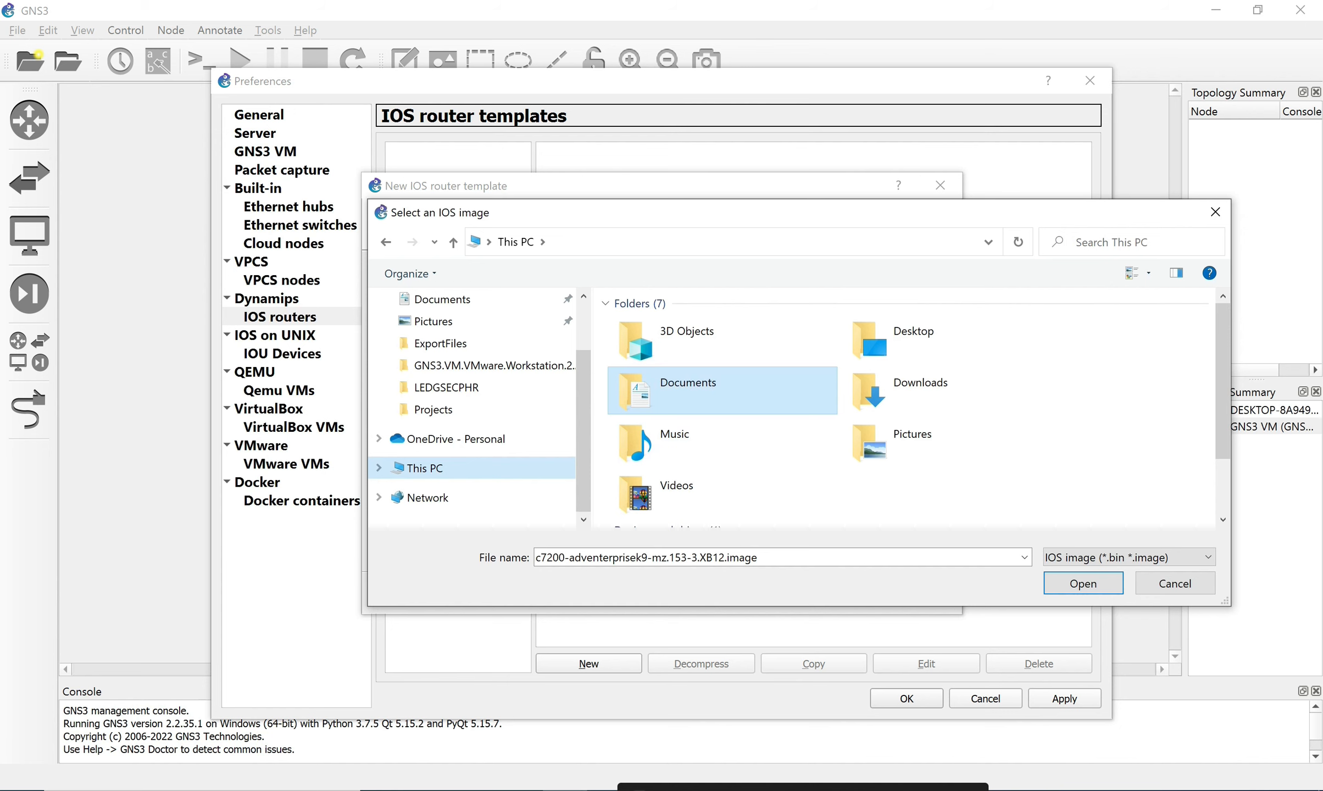
double_click(901, 384)
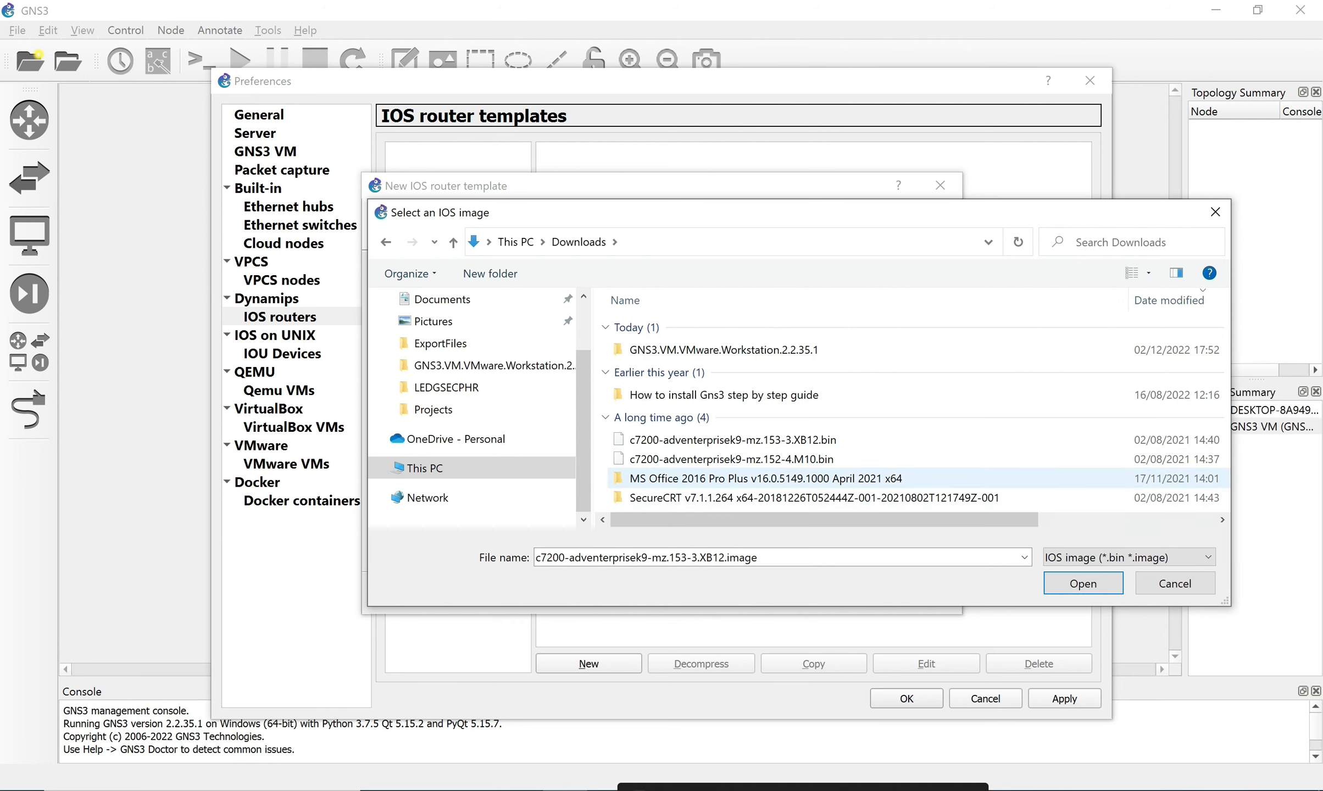
click(777, 441)
Load the chosen image, accept decompressing it to c7200-adventerprisek9-mz.153-3.XB12.image, and return to the image page.
click(1083, 583)
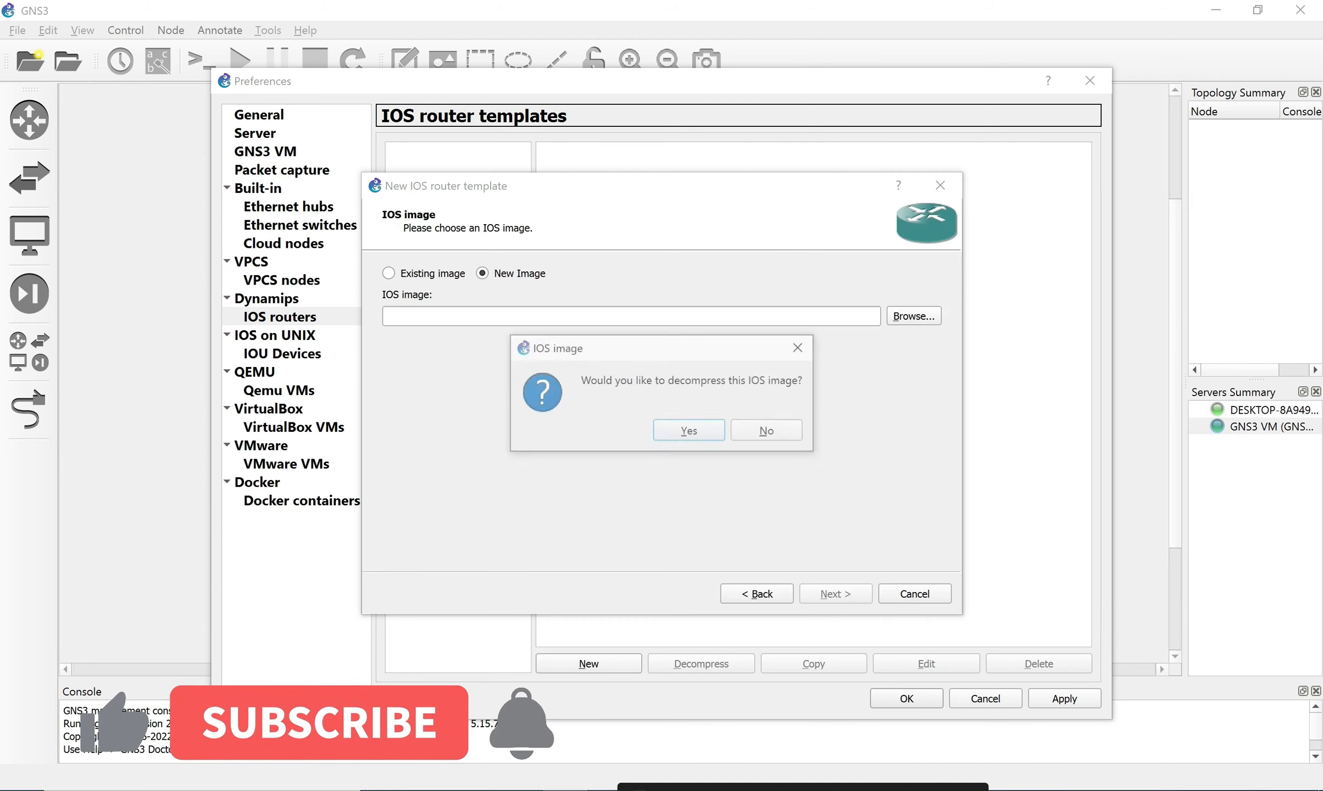
key(Return)
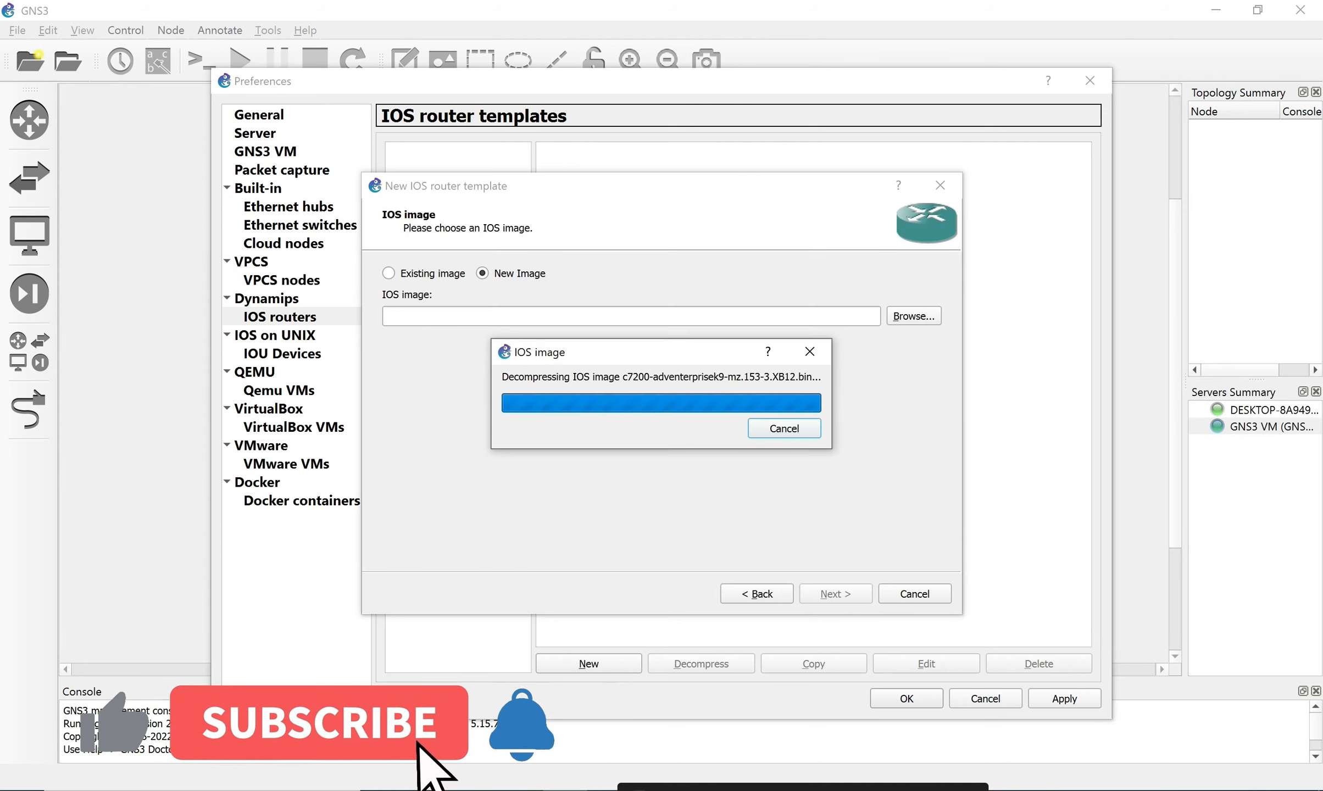
key(Return)
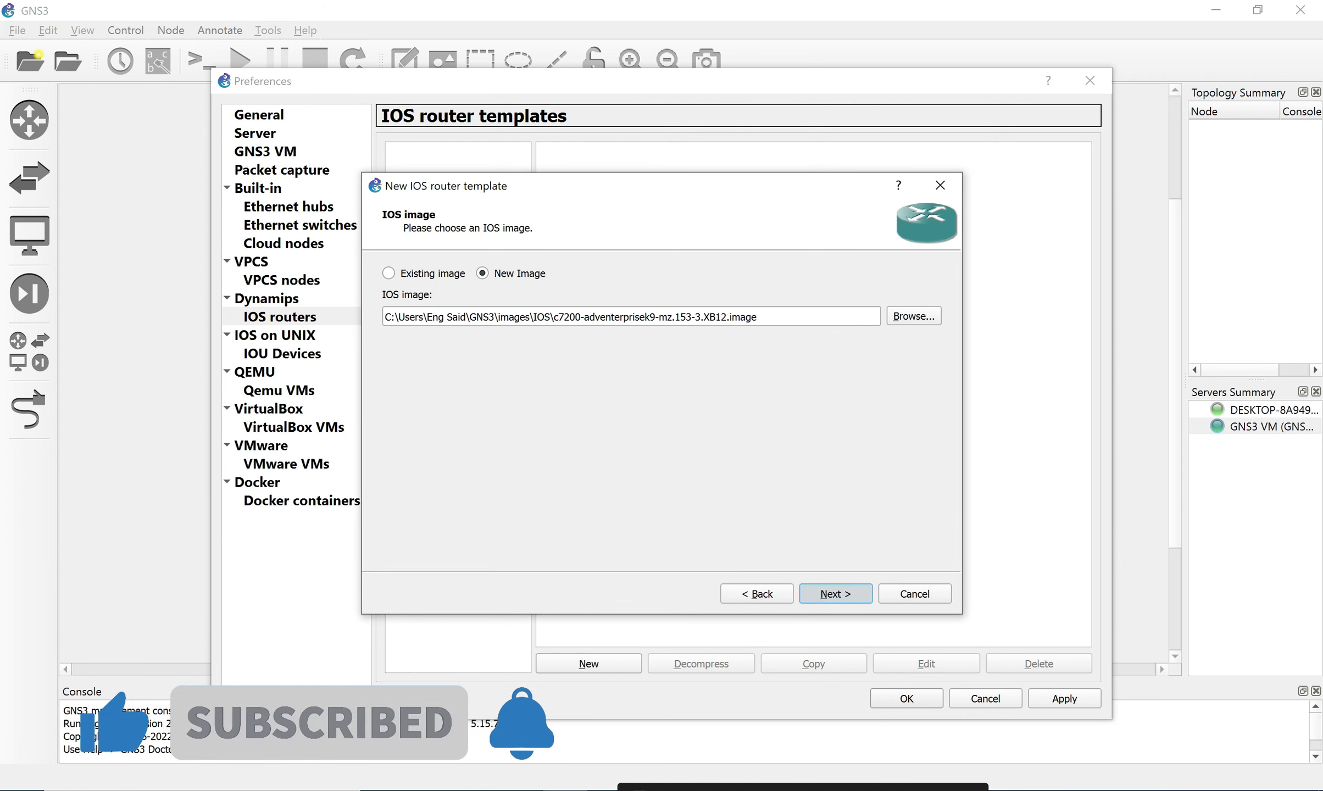
key(alt+b)
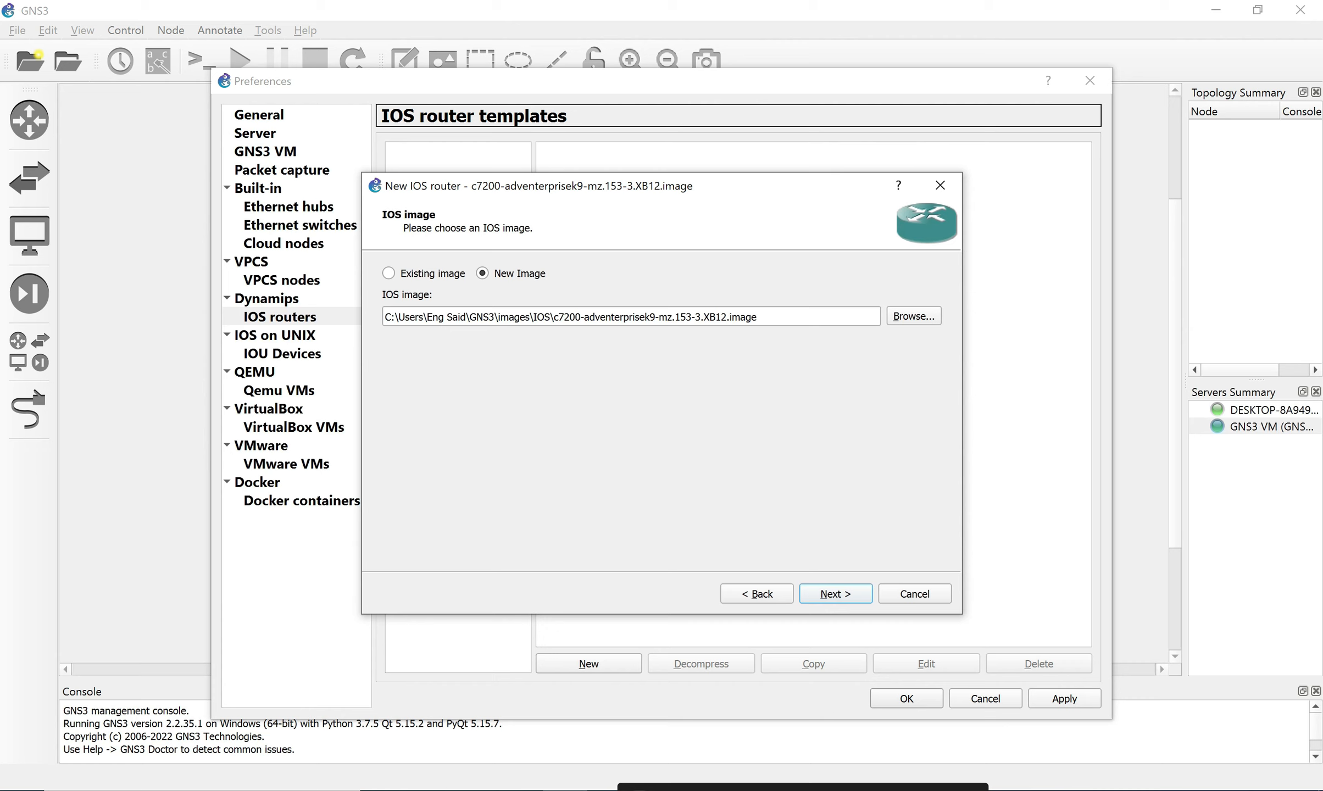
Accept the name c7200, platform c7200 and 512 MiB default RAM.
key(Return)
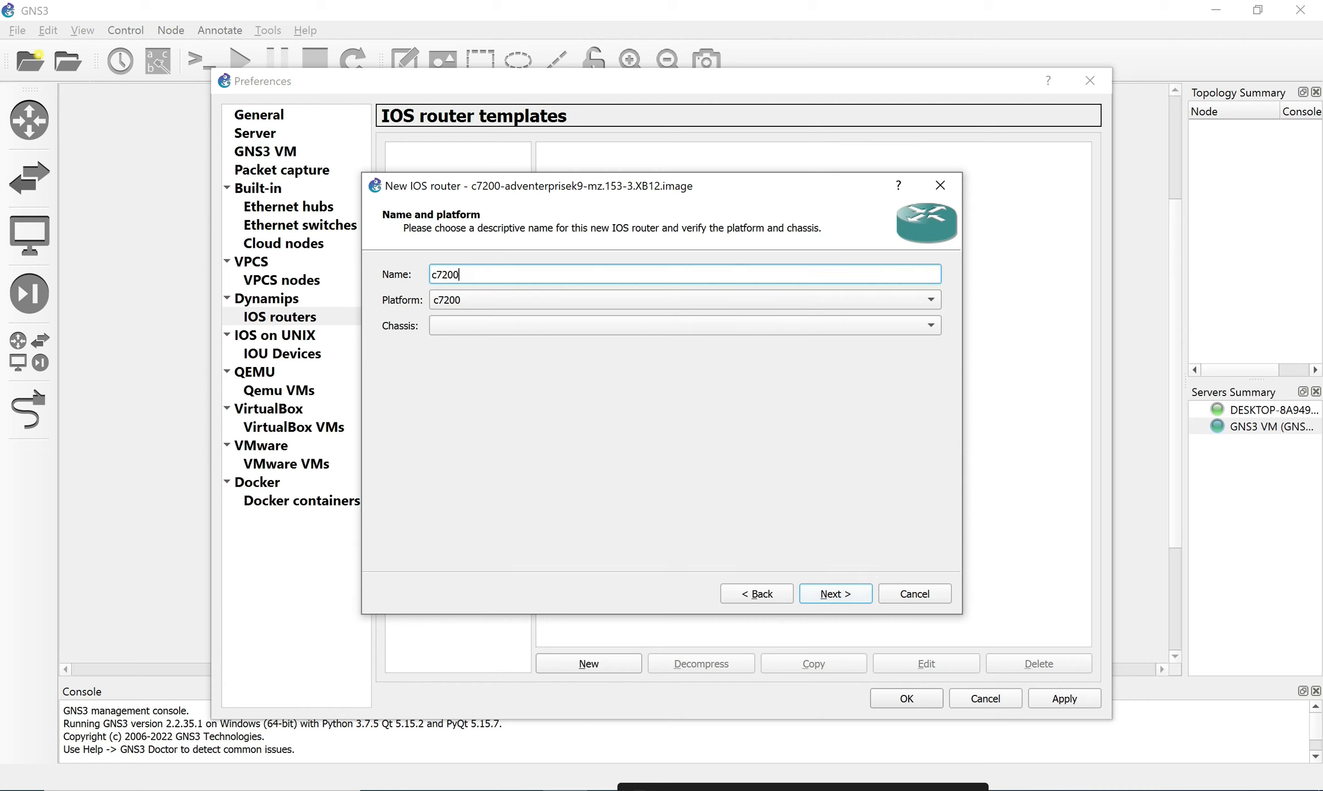
key(Return)
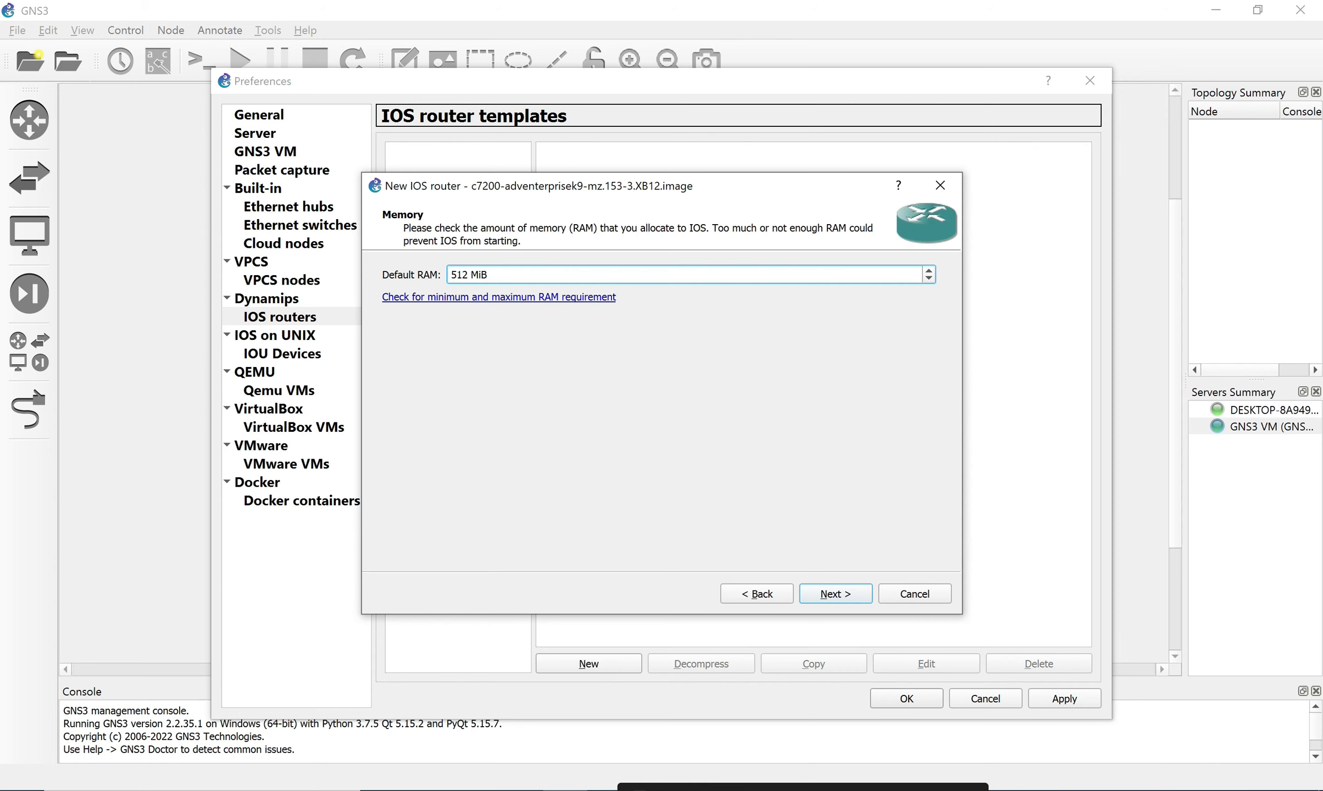
key(Return)
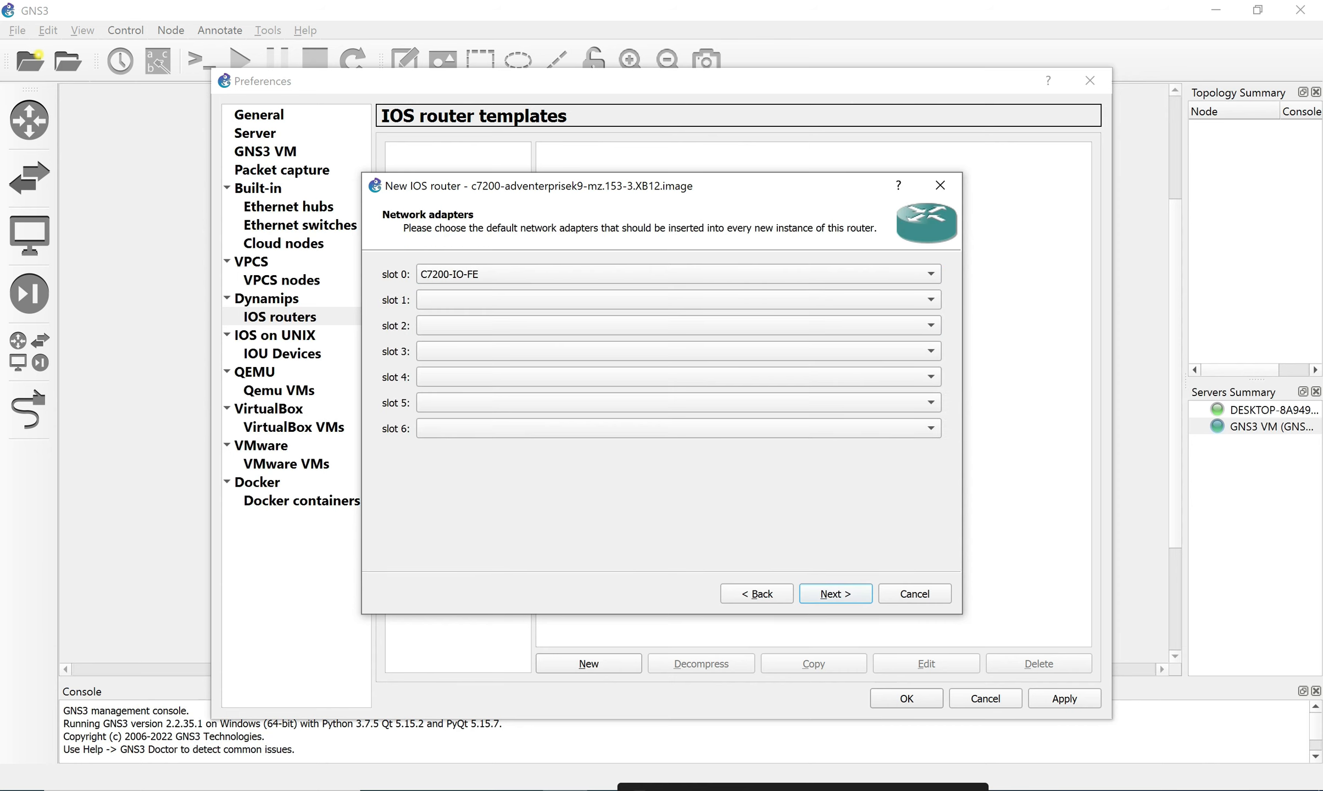
Set slot 0 to C7200-IO-GE-E and slots 1–4 to PA-GE adapters.
click(678, 274)
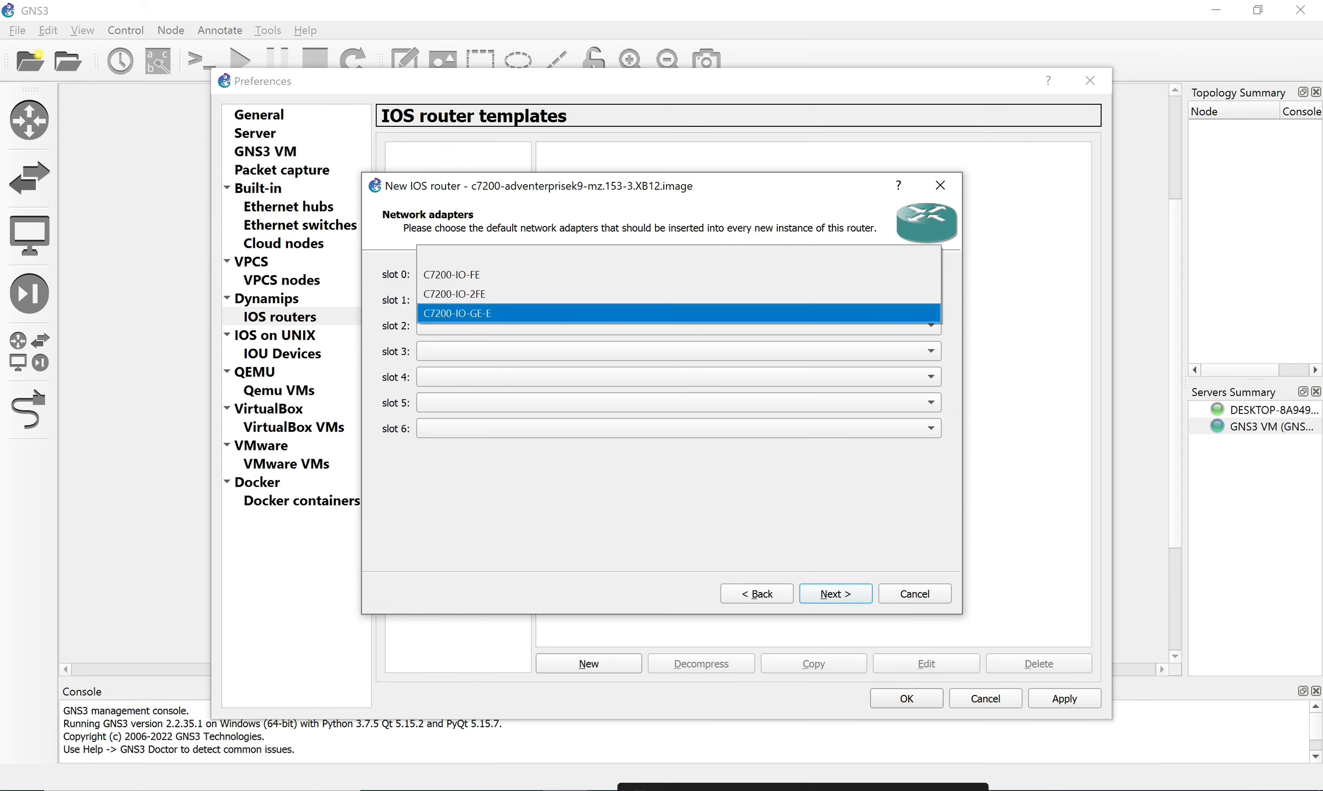
click(457, 313)
click(679, 299)
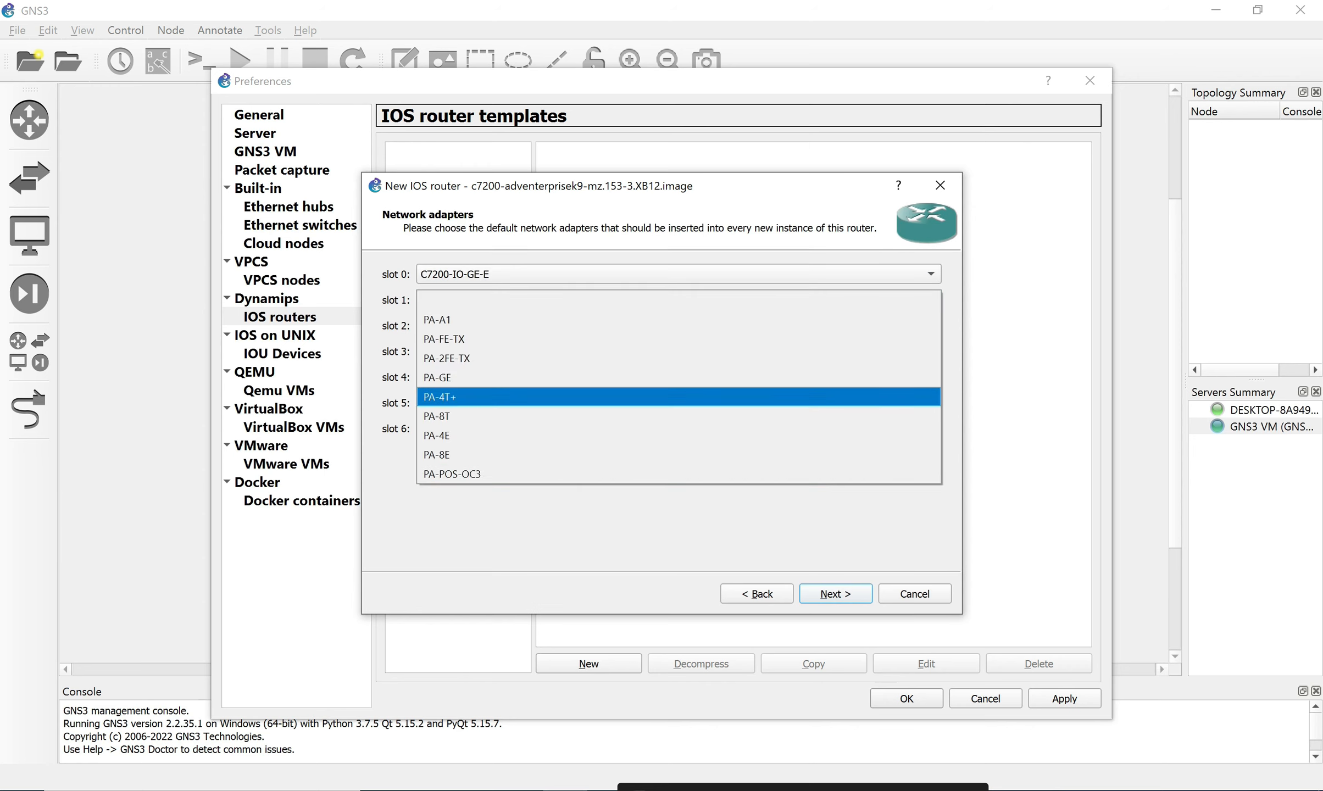
click(679, 378)
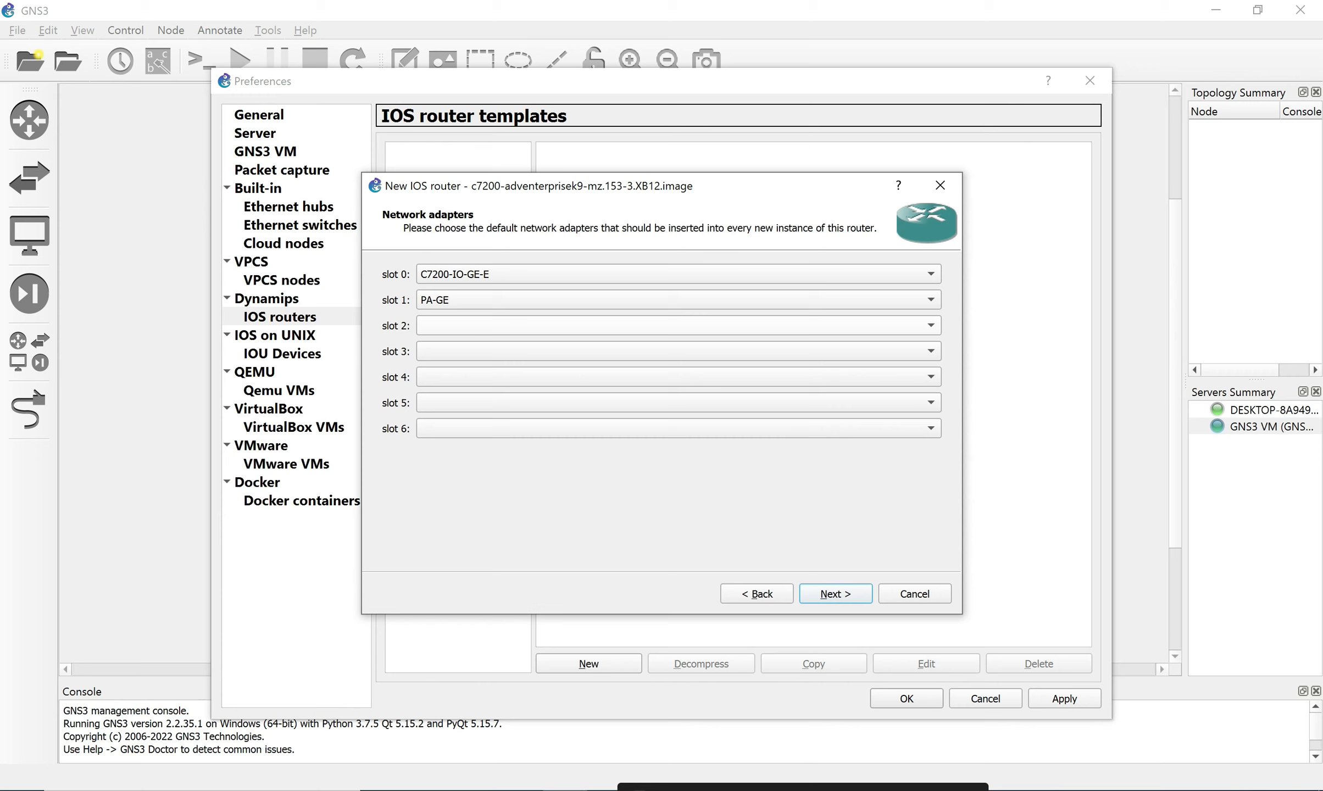
click(679, 325)
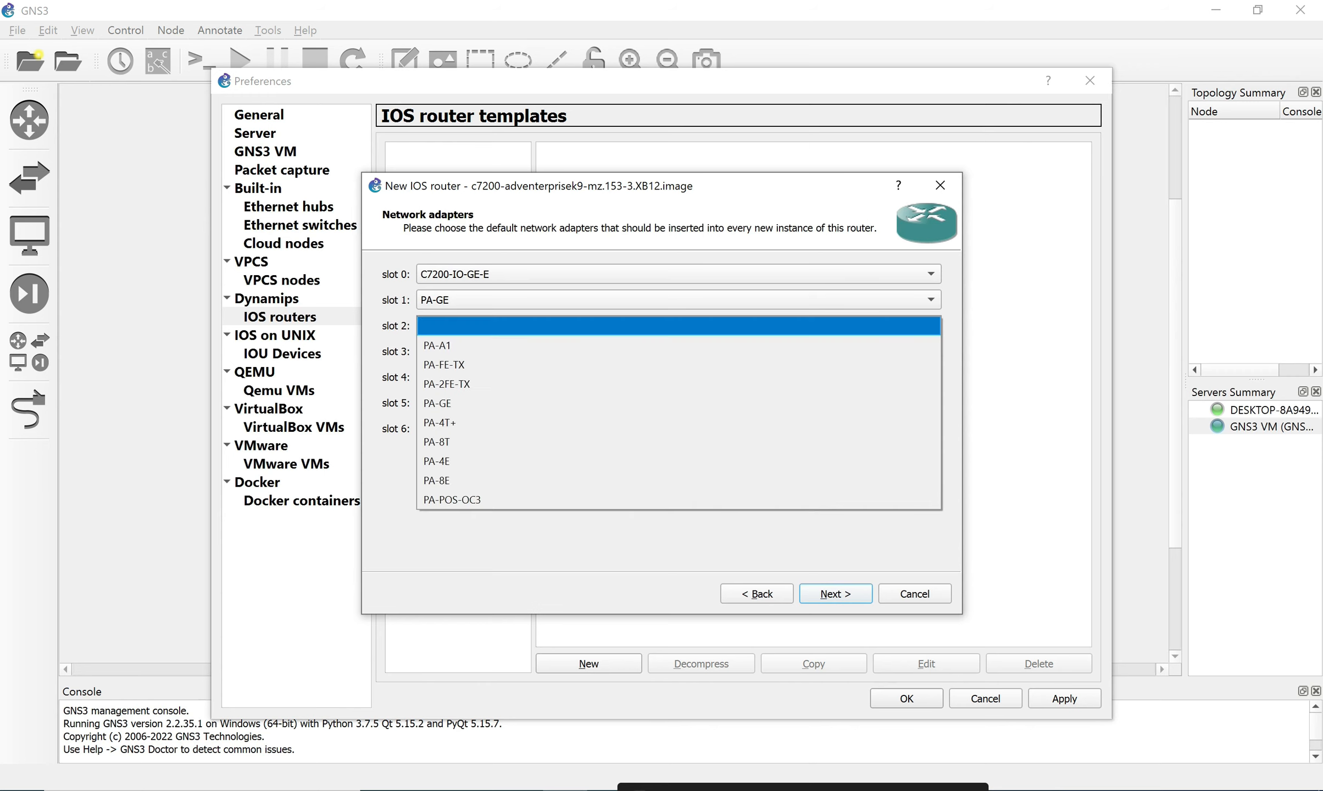
click(437, 403)
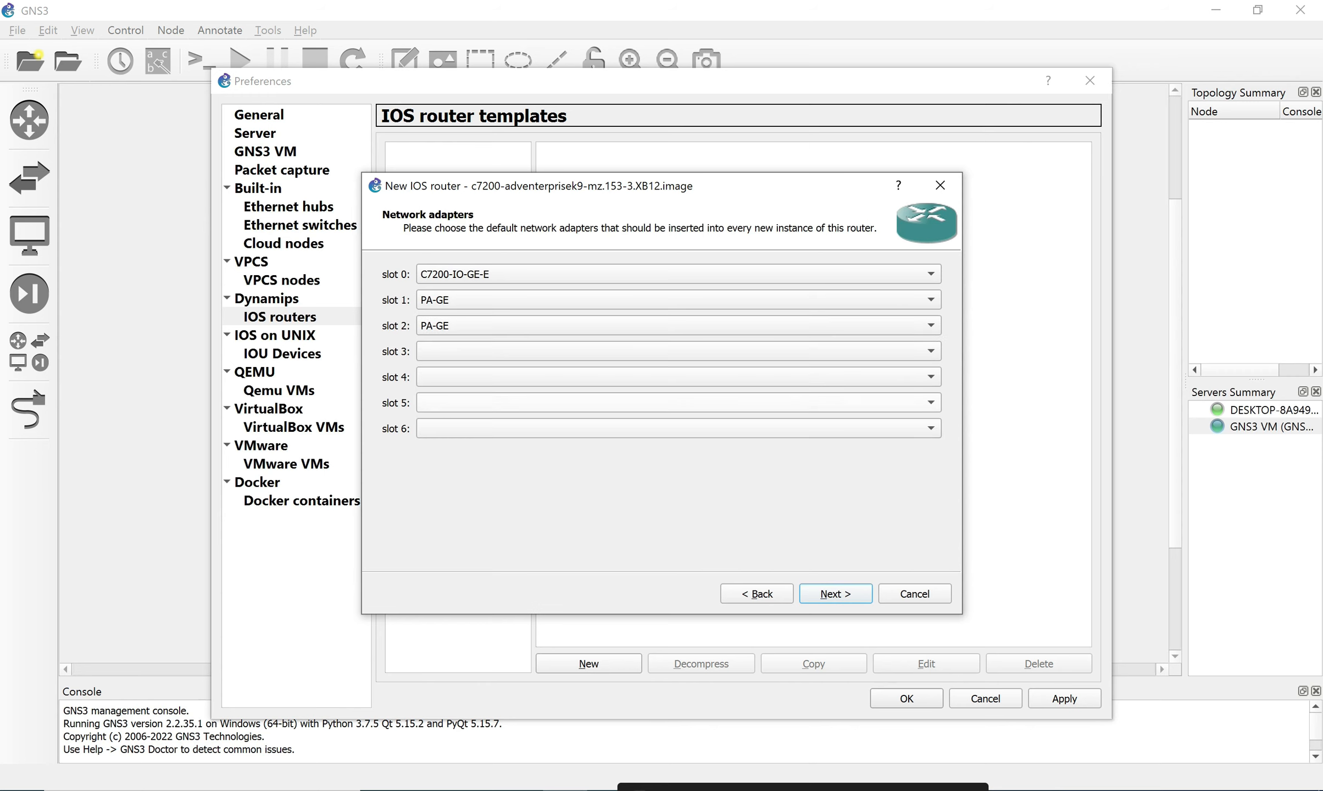
click(679, 351)
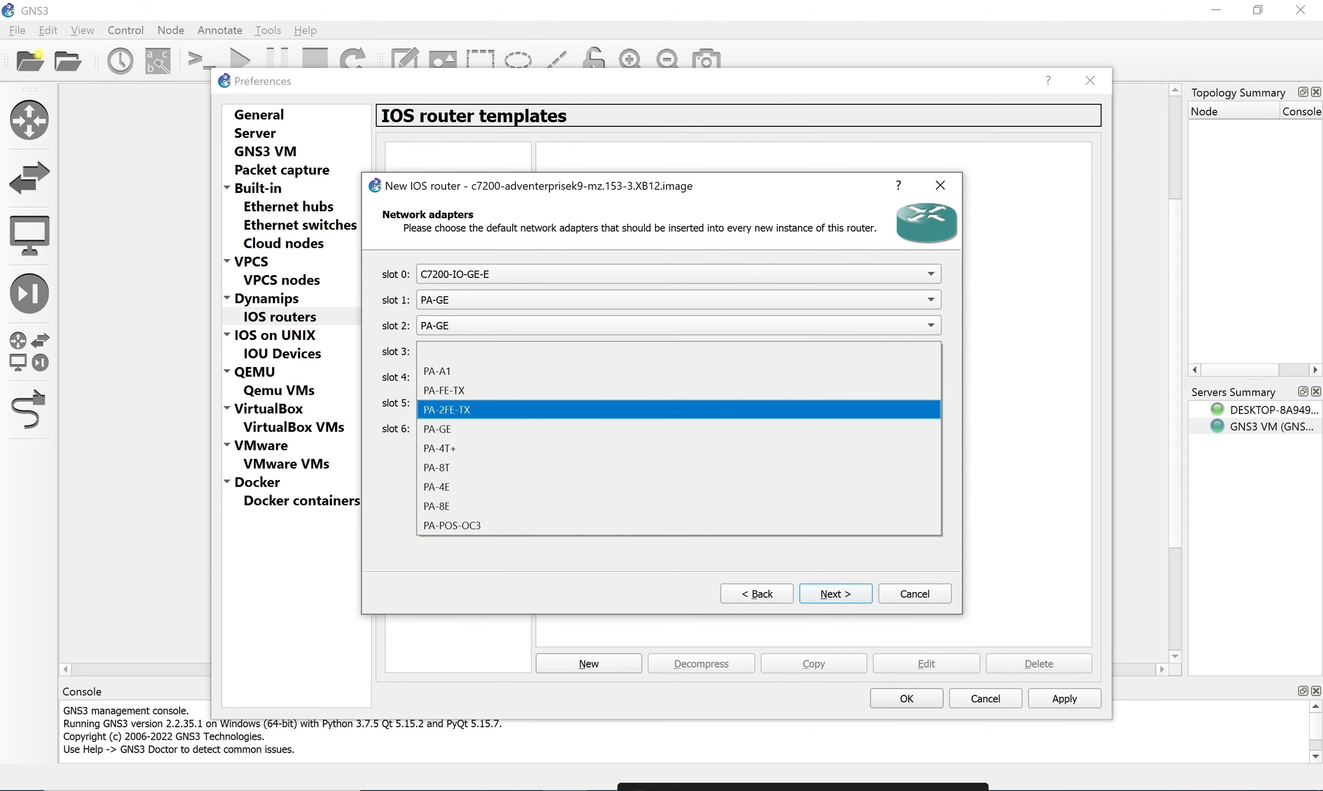
click(446, 409)
click(679, 377)
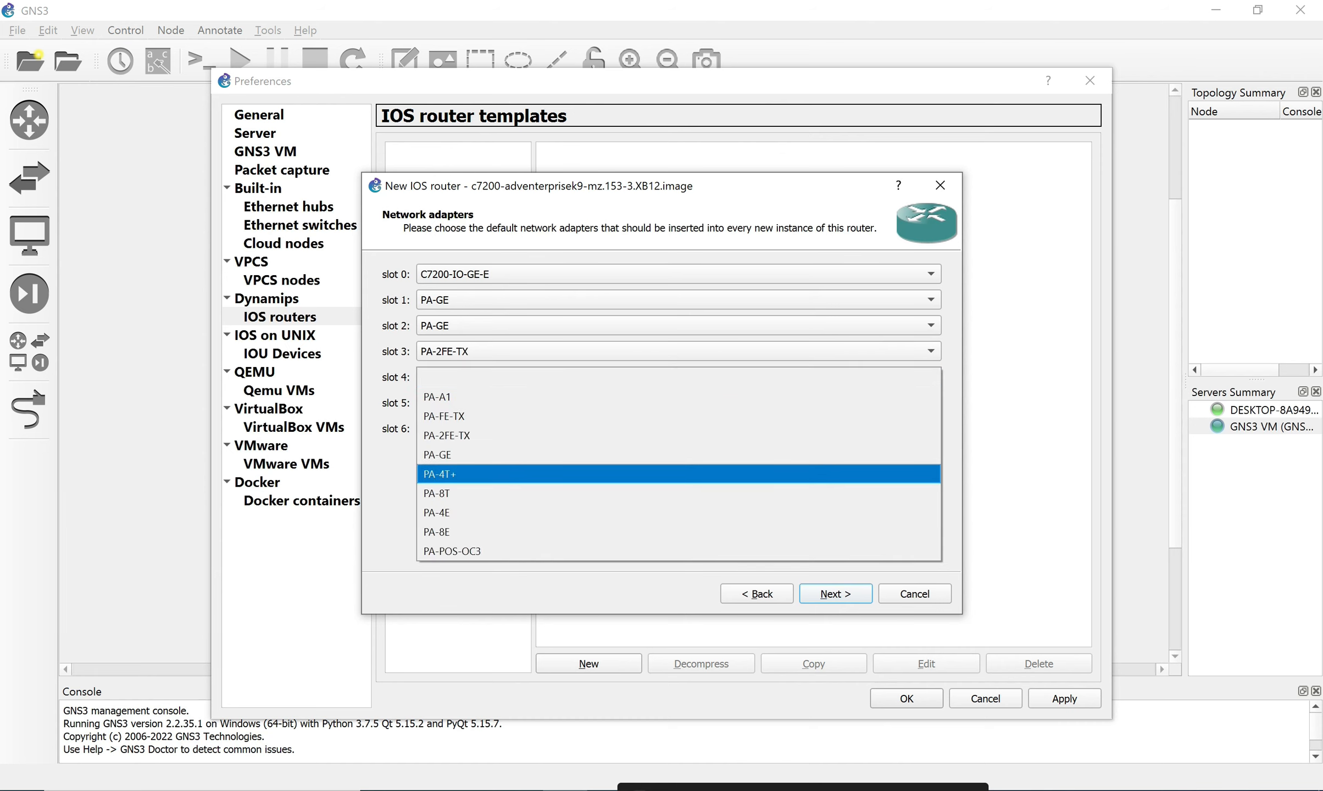
click(678, 474)
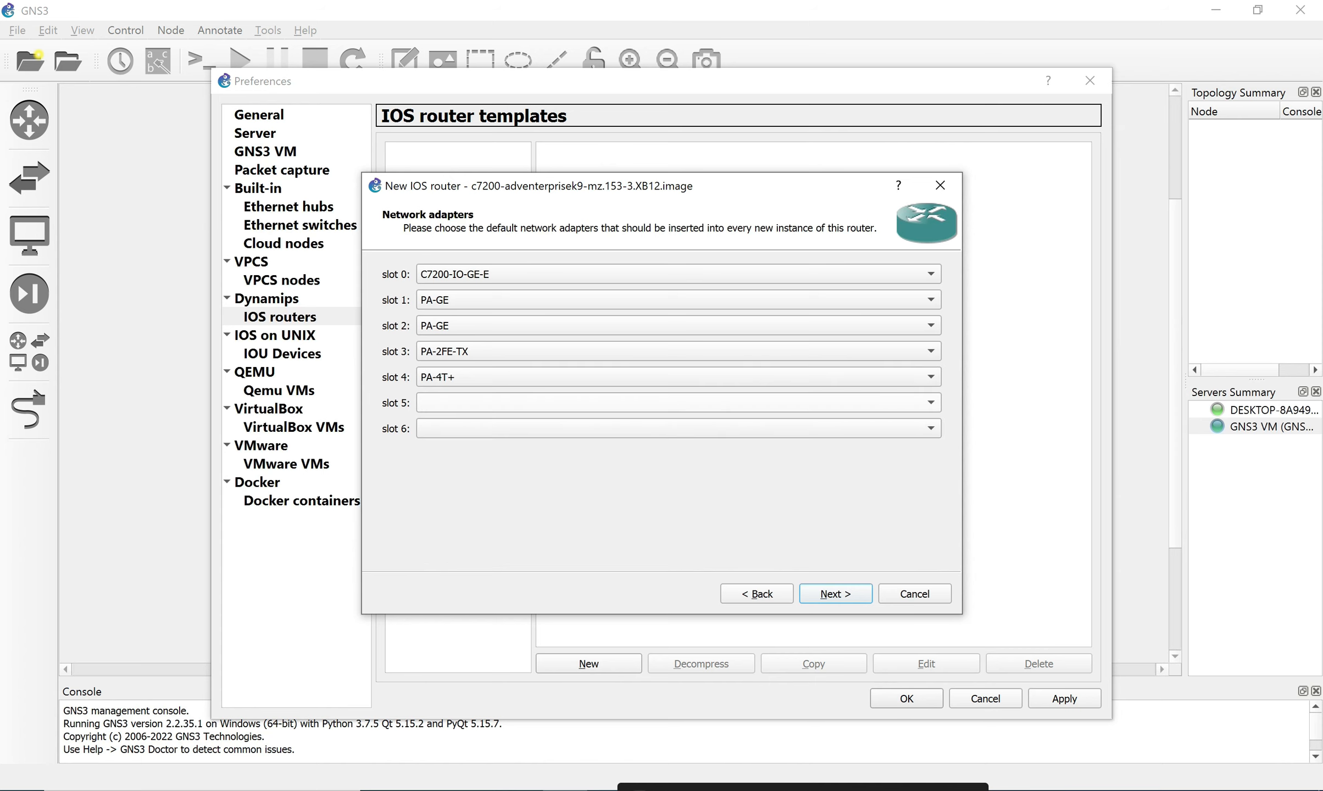
click(678, 377)
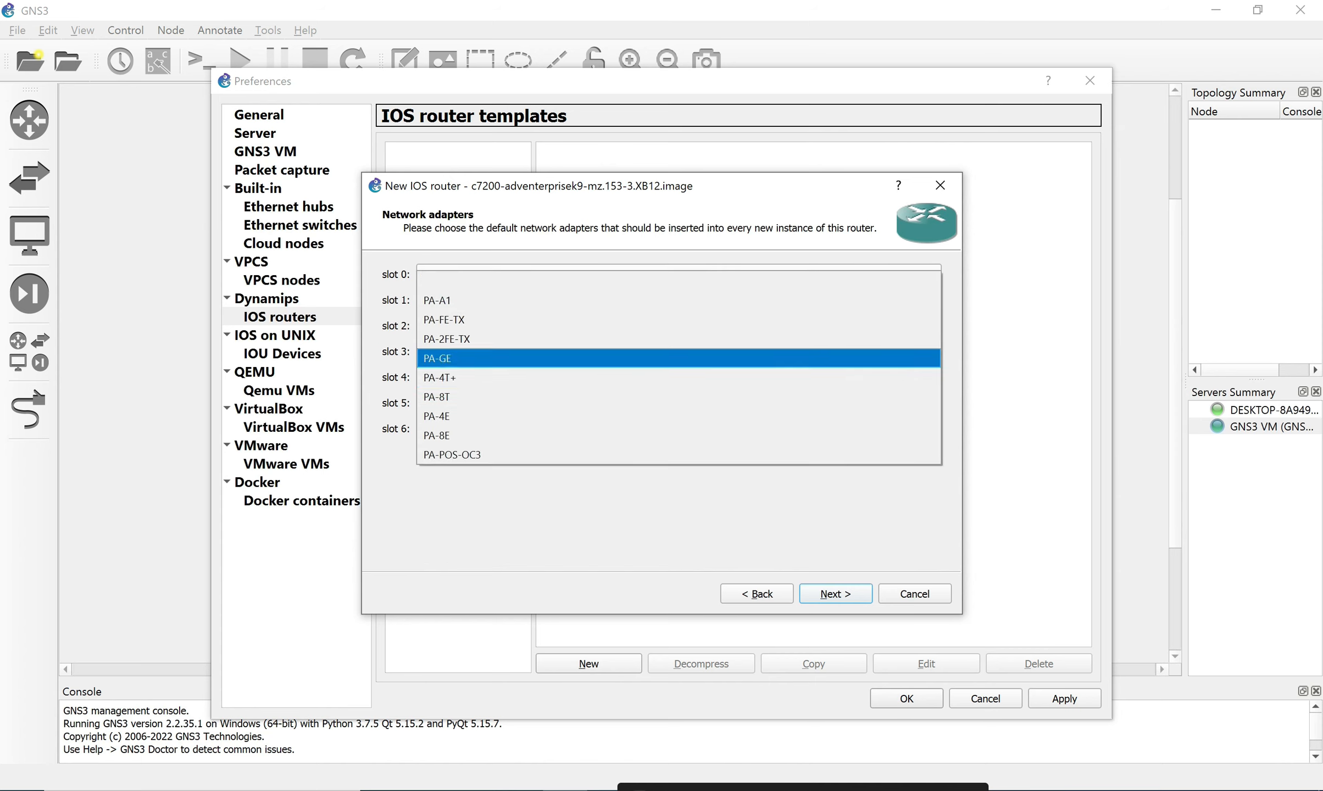
click(679, 358)
click(679, 351)
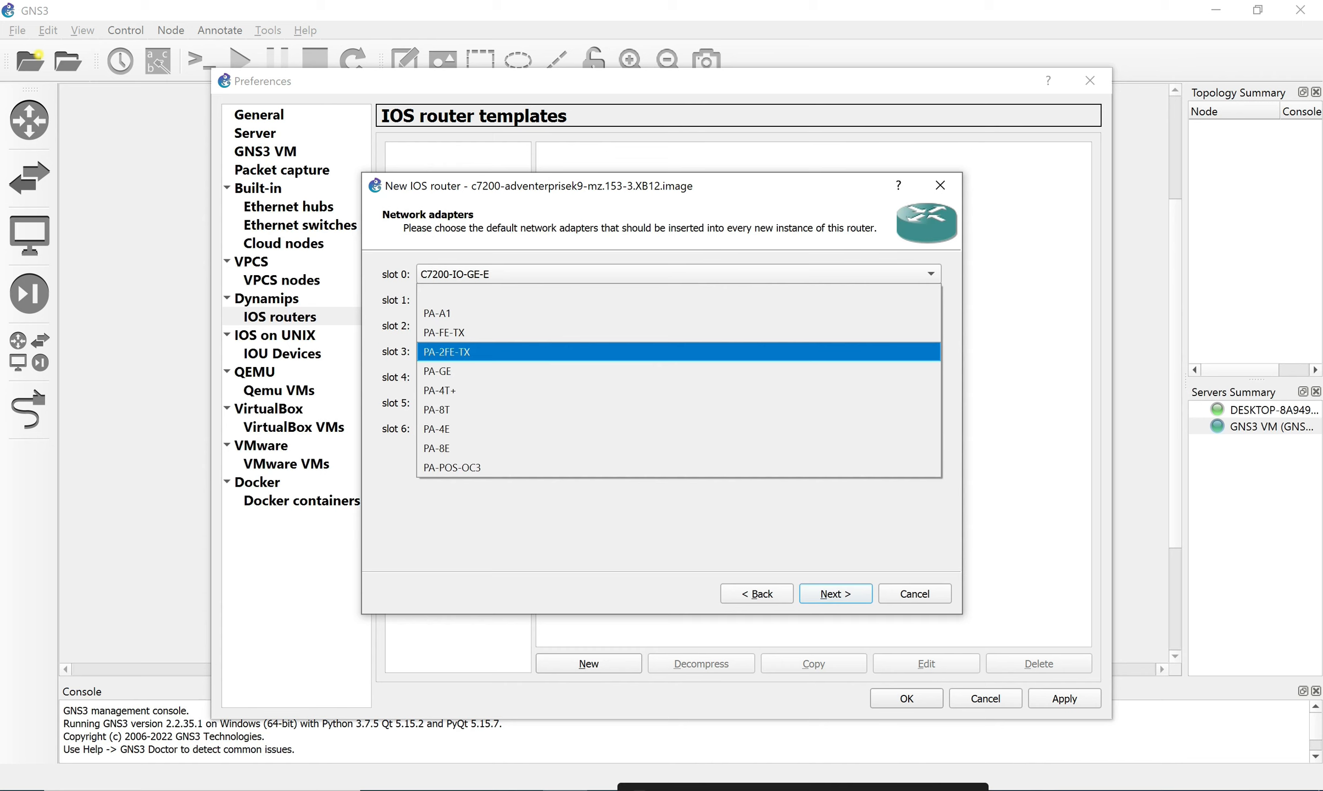
click(679, 371)
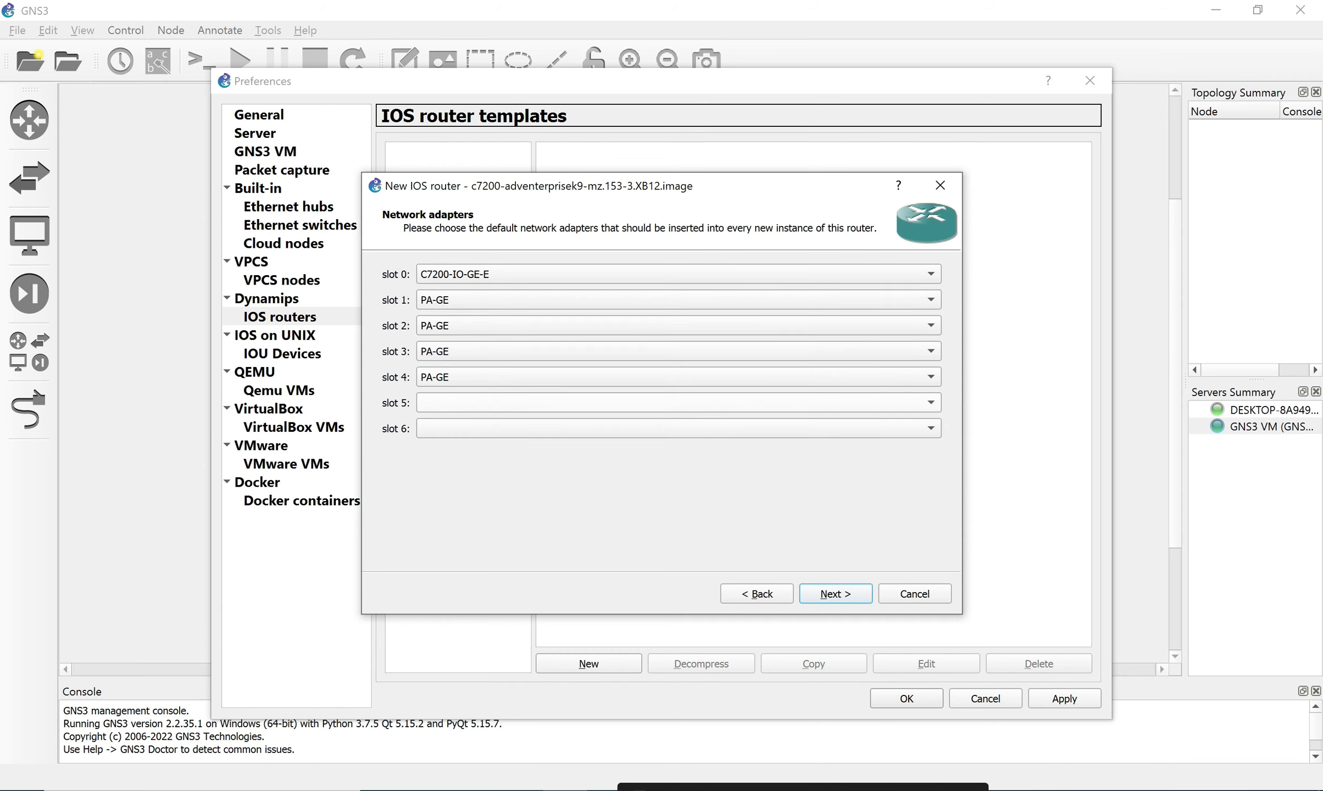
Put a PA-2FE-TX adapter in slot 5 and a PA-4T+ in slot 6.
click(678, 403)
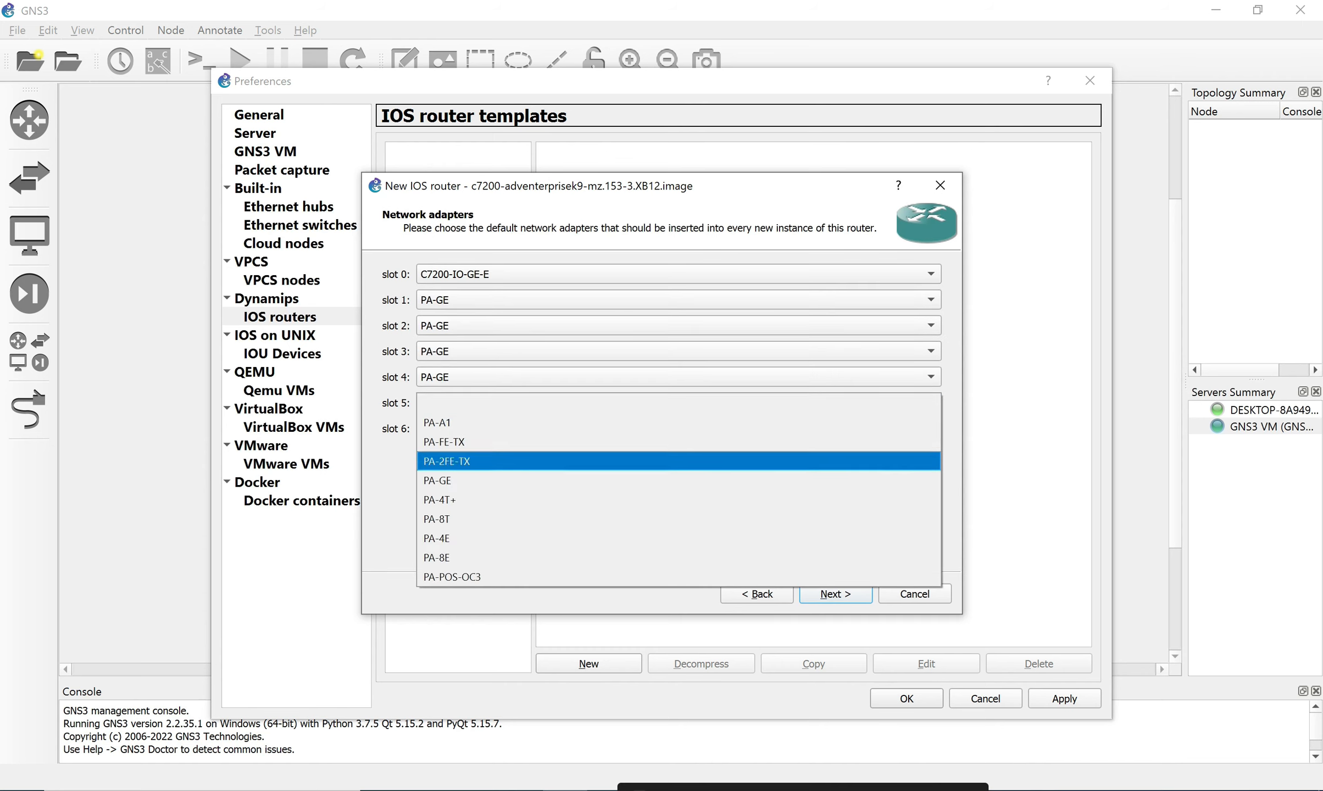
click(678, 500)
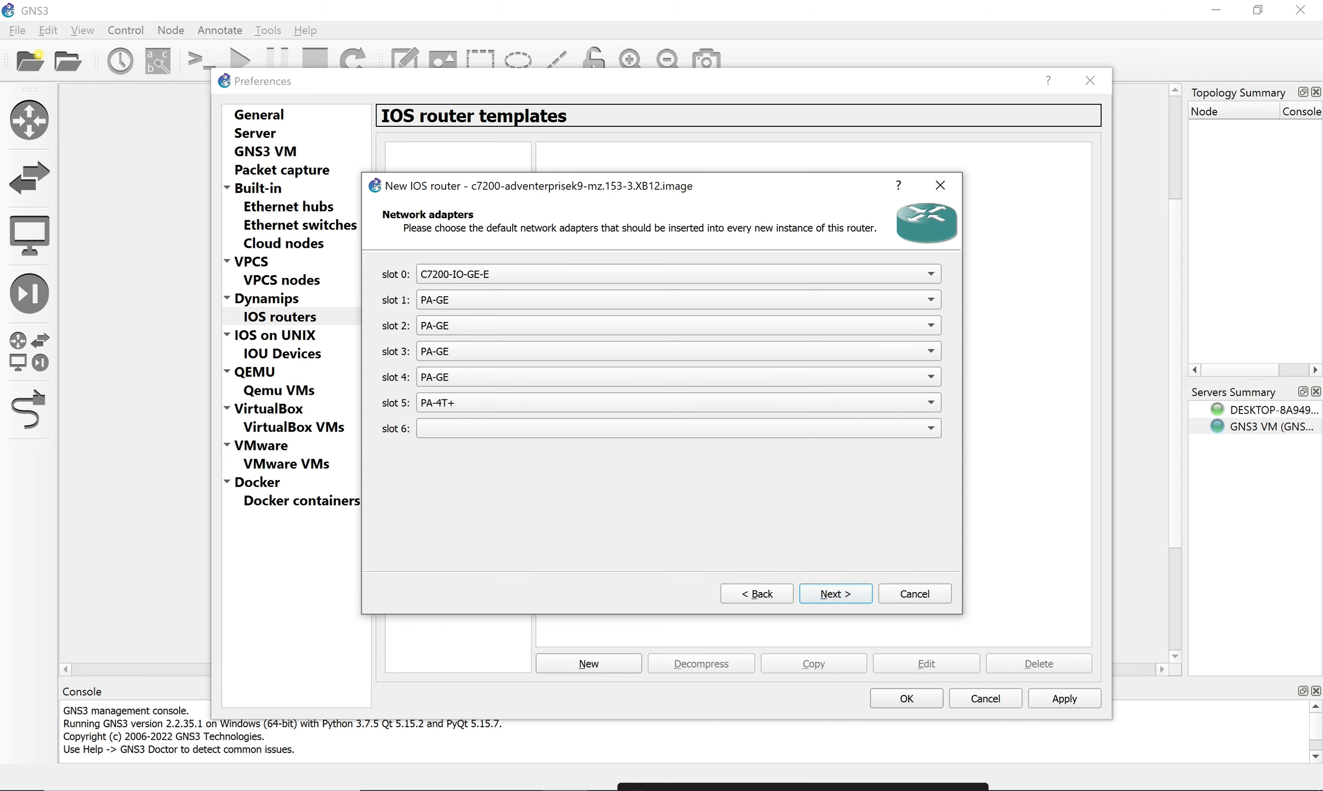
click(679, 429)
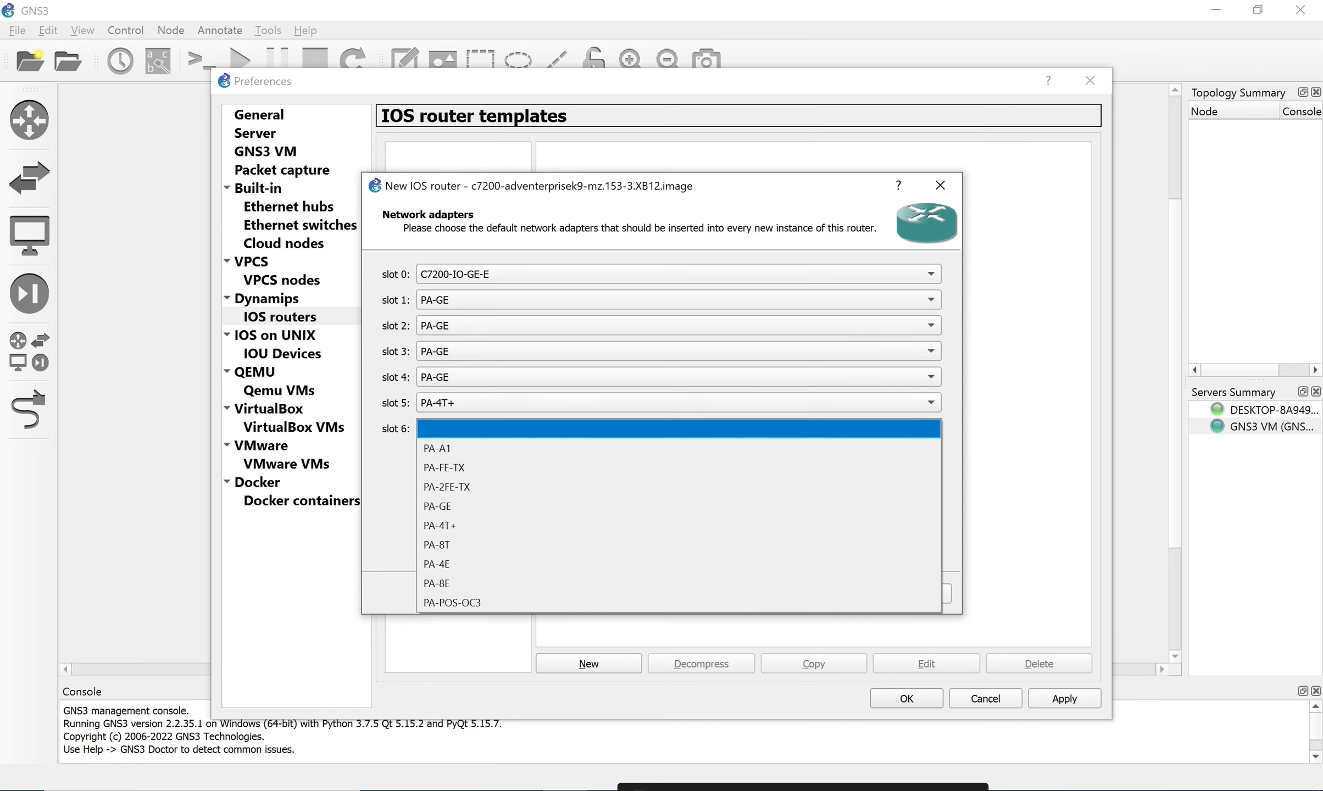
click(678, 402)
key(Up)
key(Up)
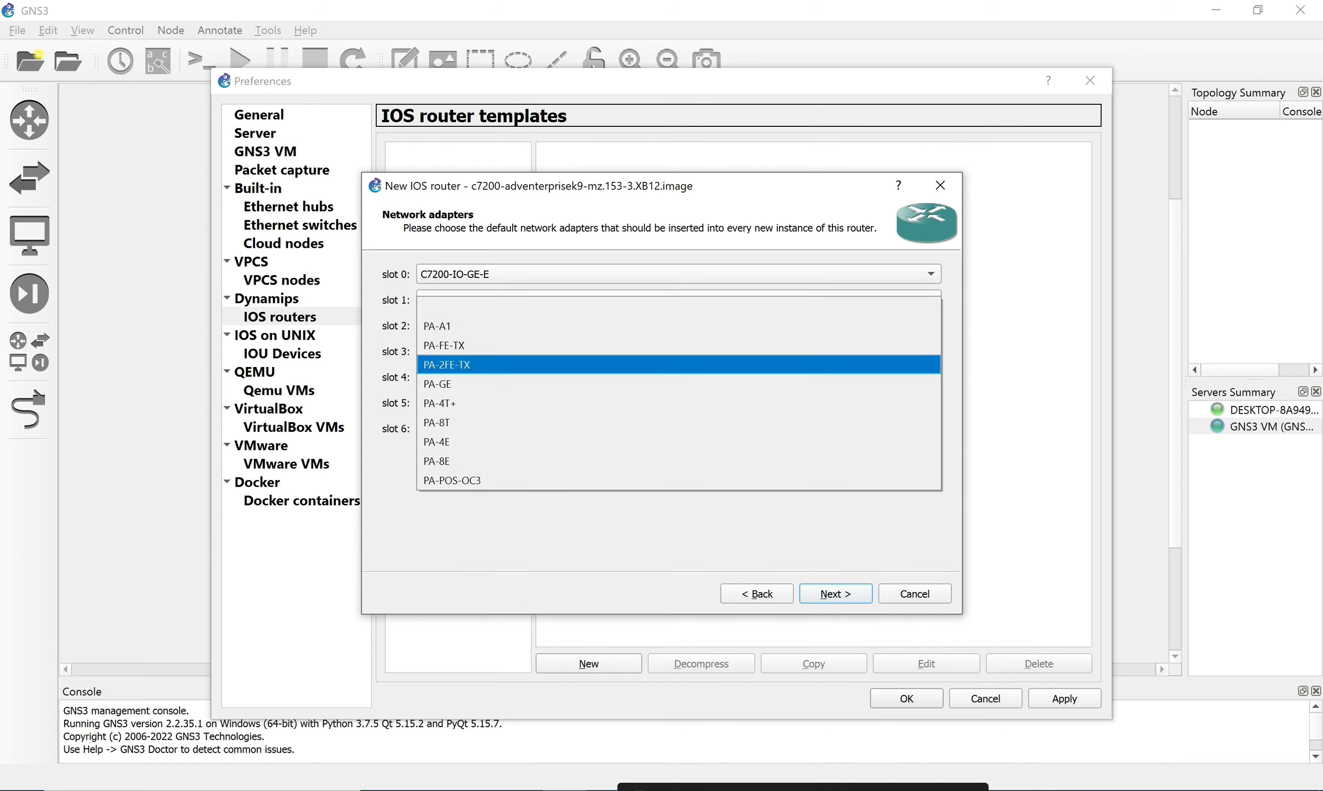
key(Return)
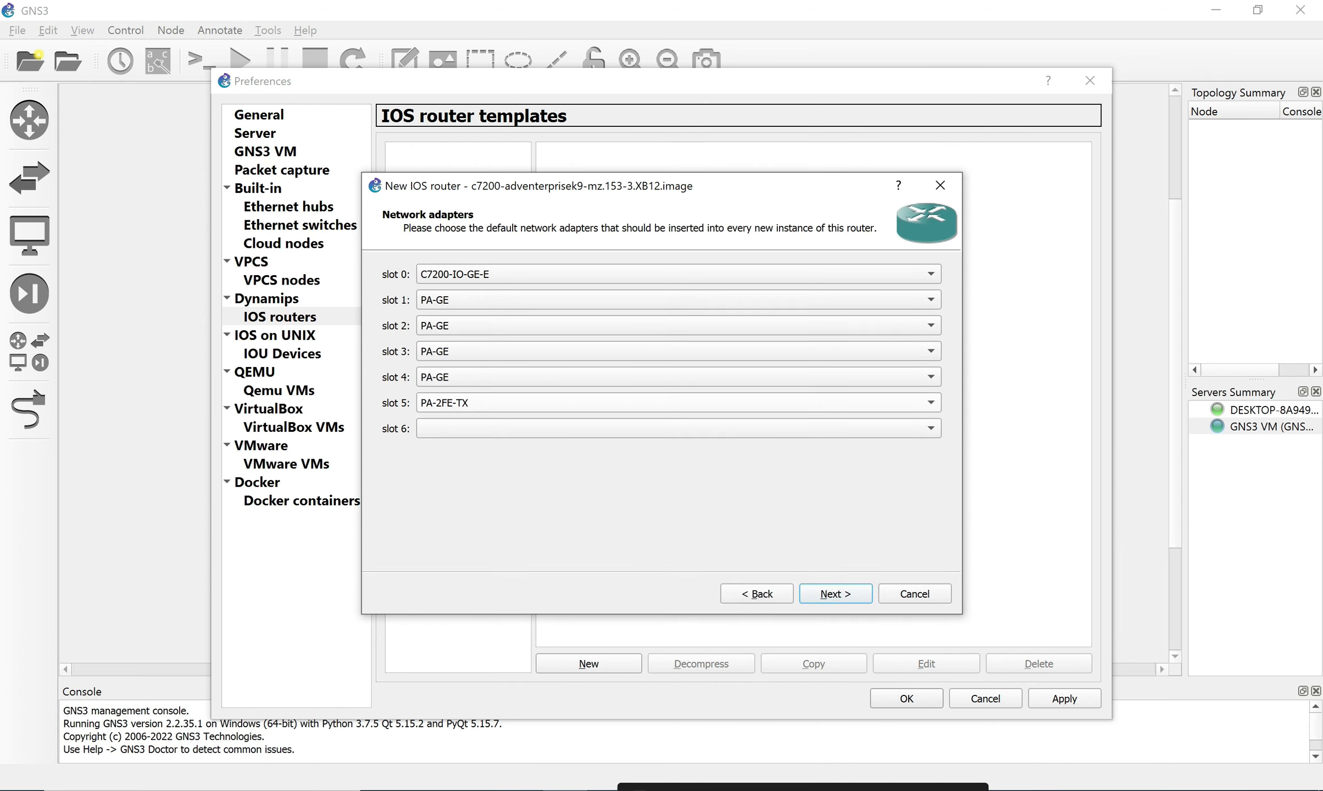
click(679, 429)
click(679, 526)
Finish the c7200 router template, then apply and close Preferences.
click(836, 594)
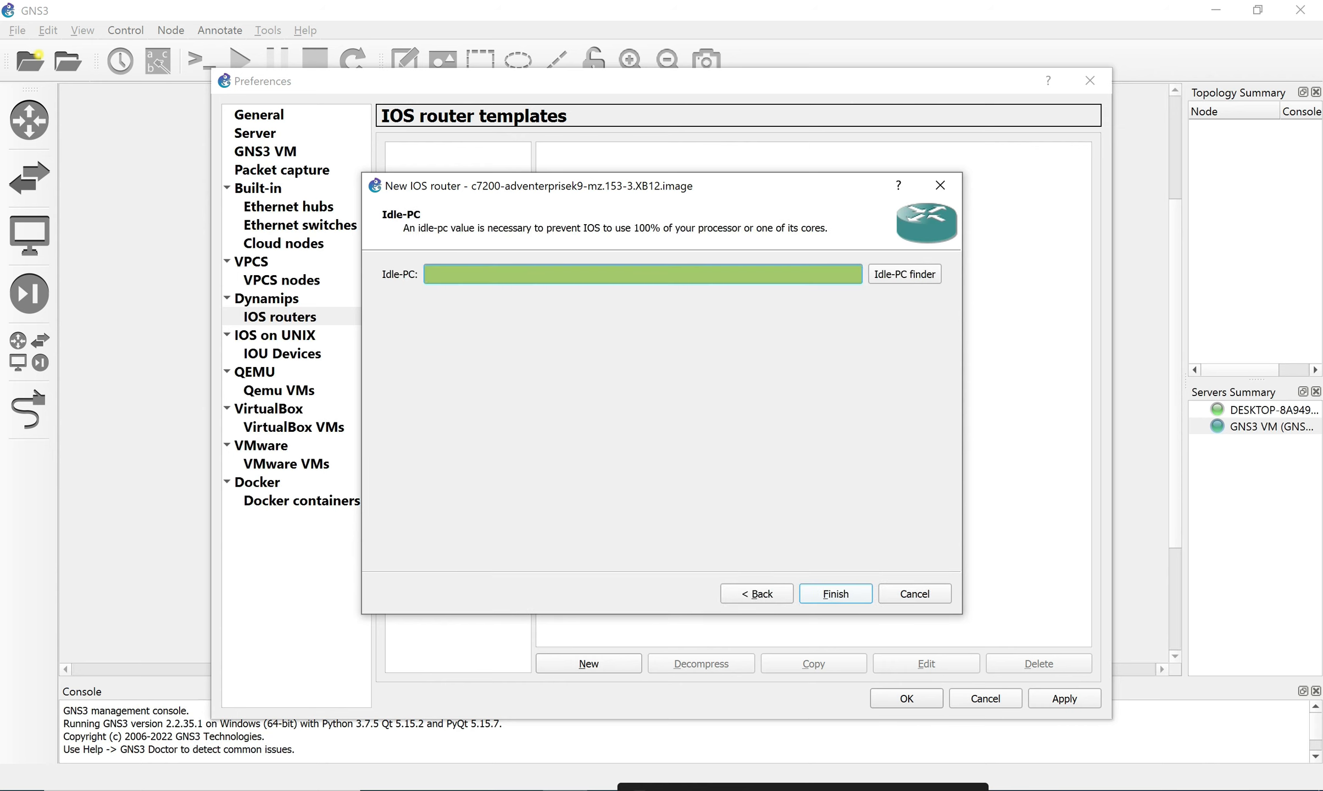
click(836, 594)
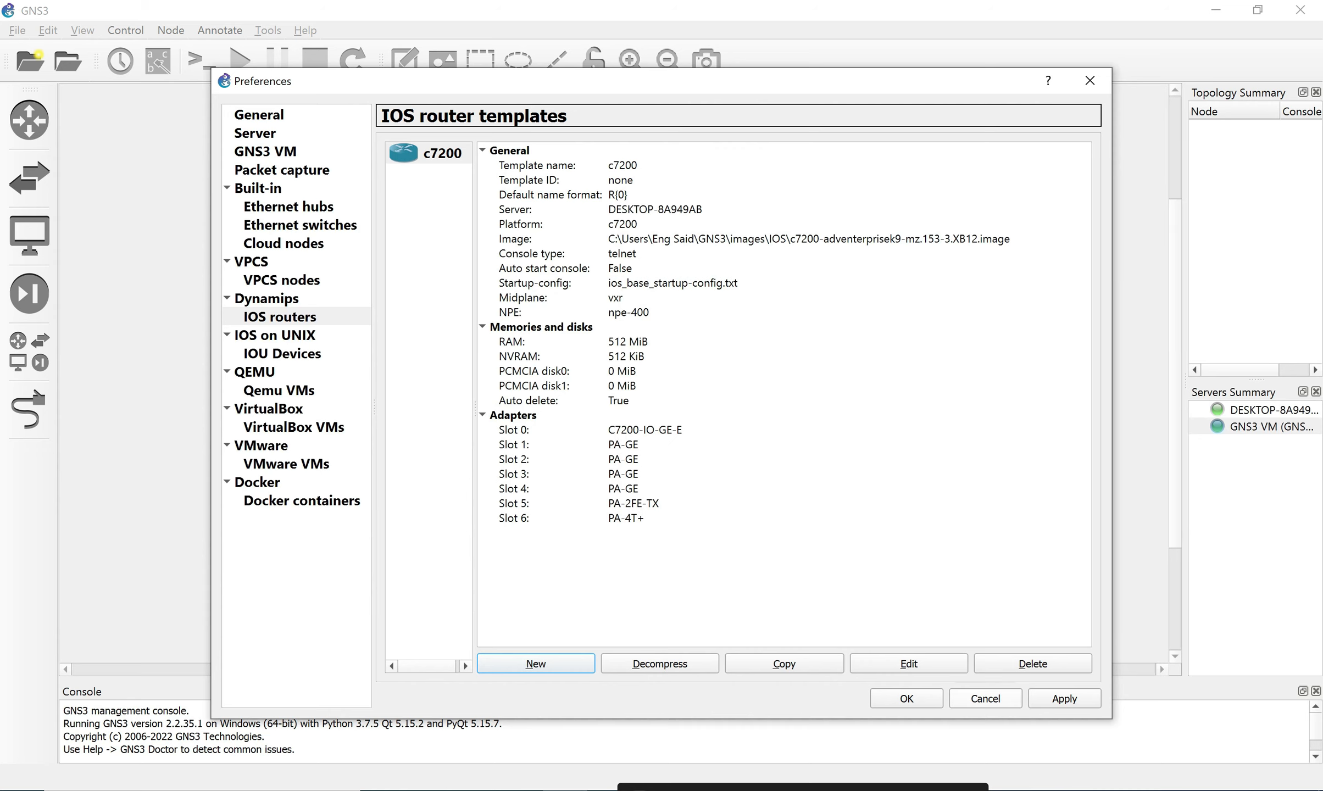
click(1064, 698)
click(907, 698)
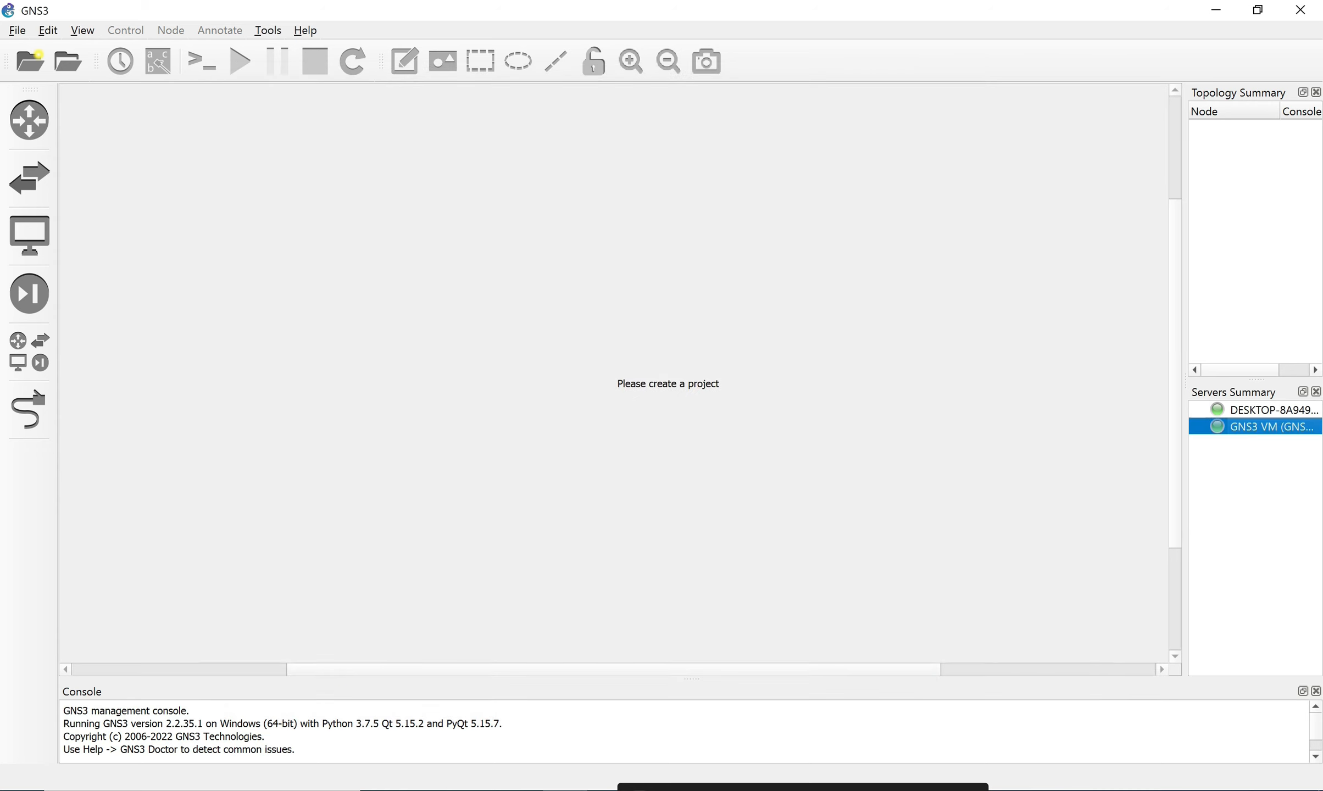
Create a new project named TEST.
click(30, 61)
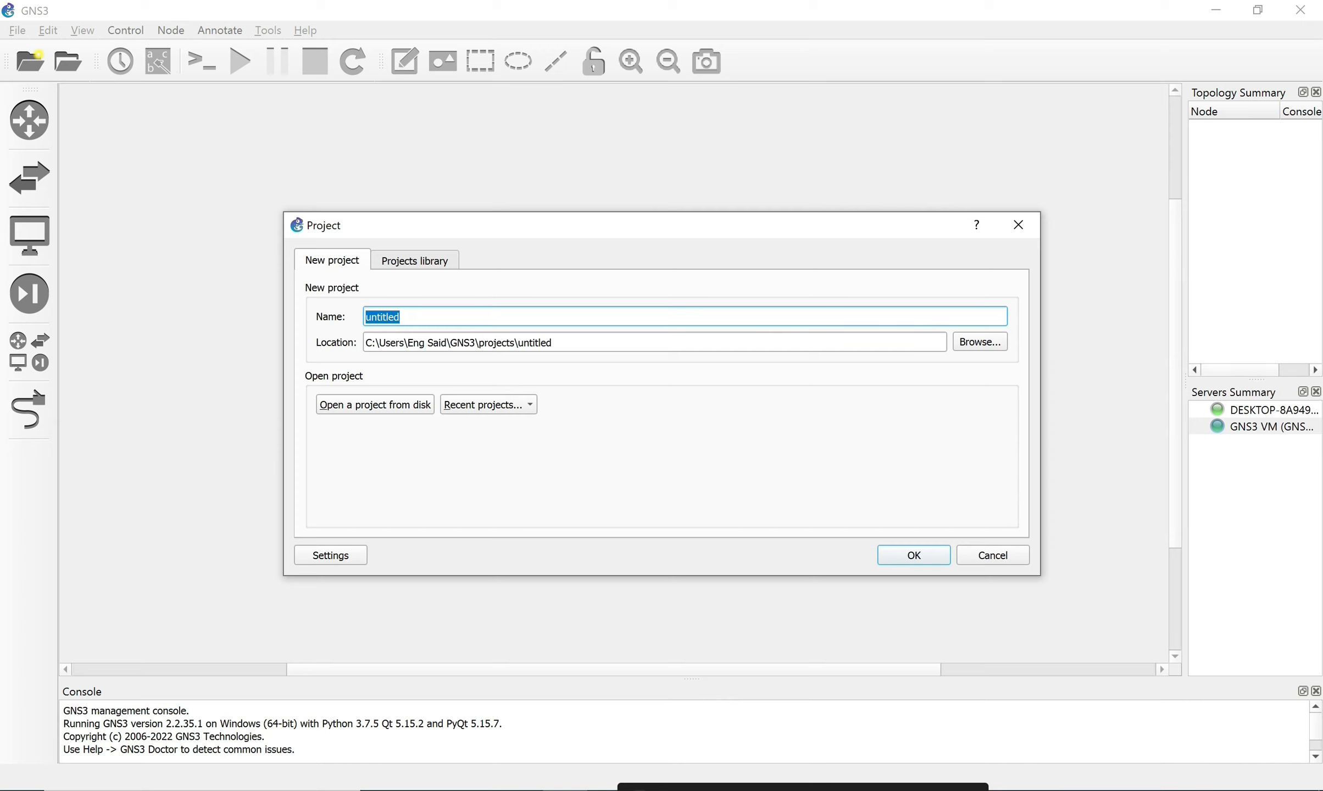
text(TEST)
key(Return)
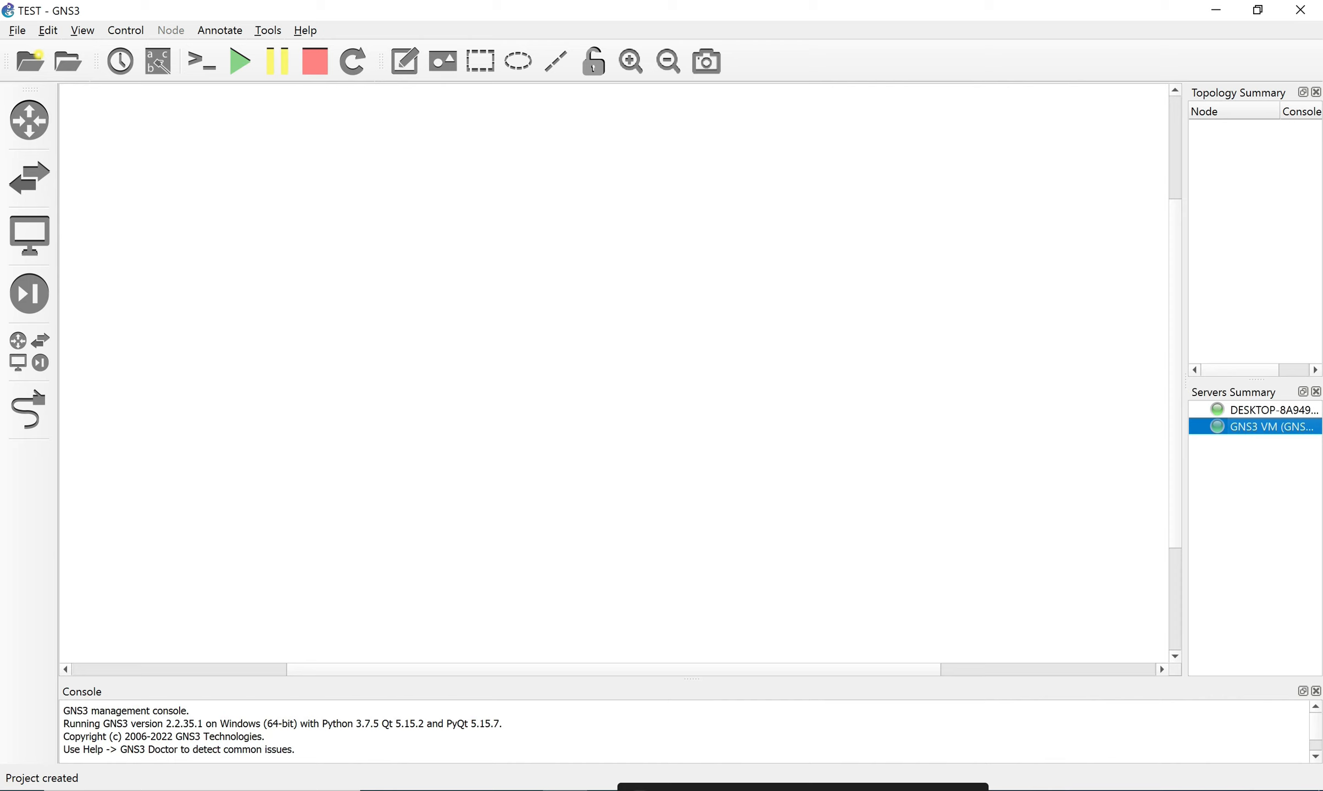
Drag a c7200 router R1 onto the TEST canvas and start all devices.
click(29, 120)
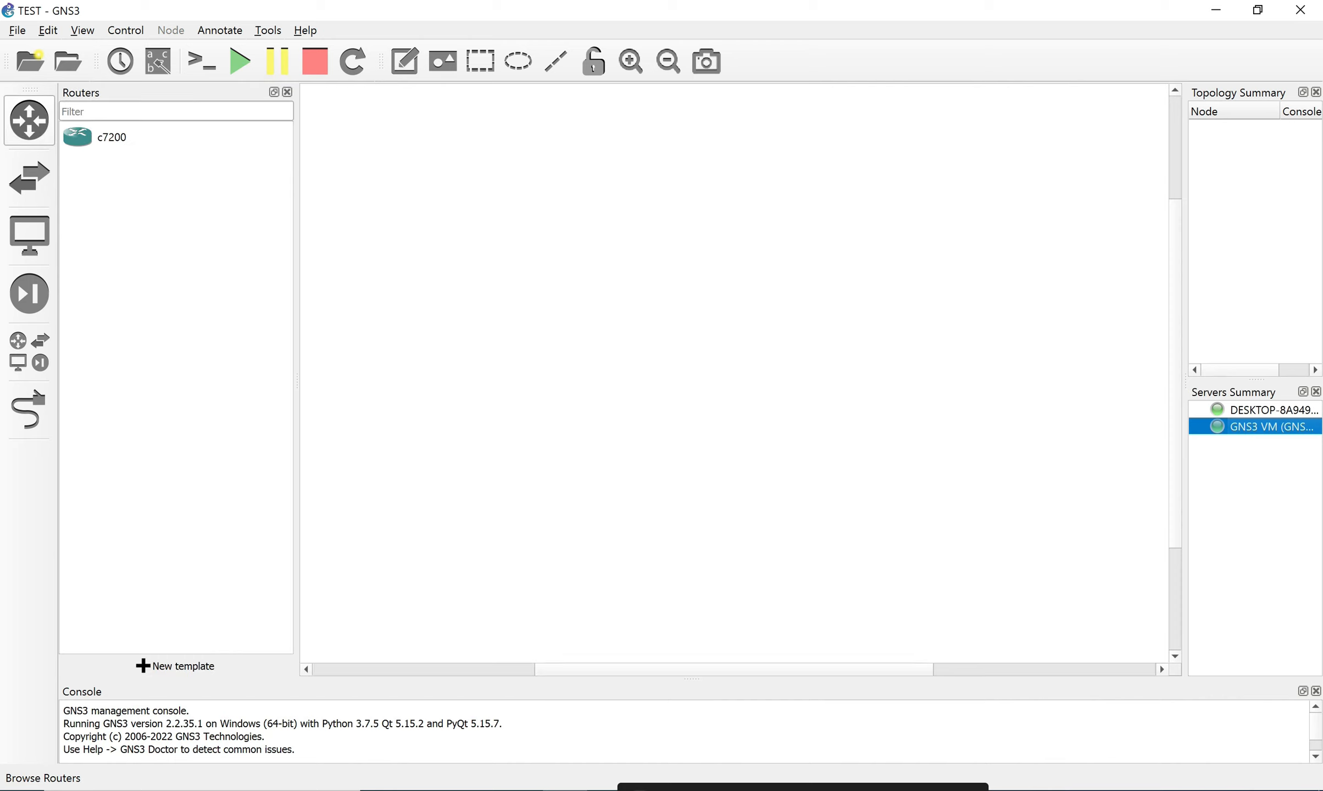
click(98, 137)
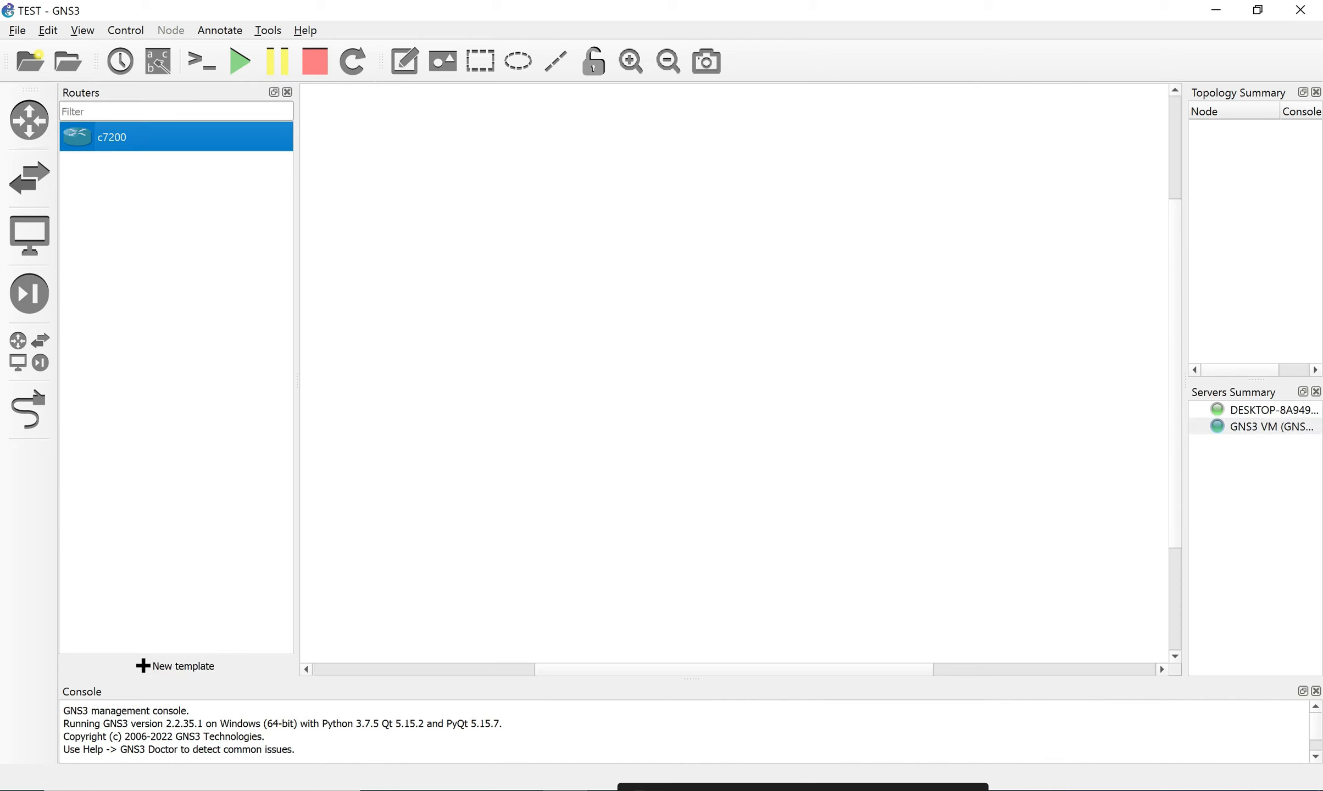
drag(99, 137, 665, 288)
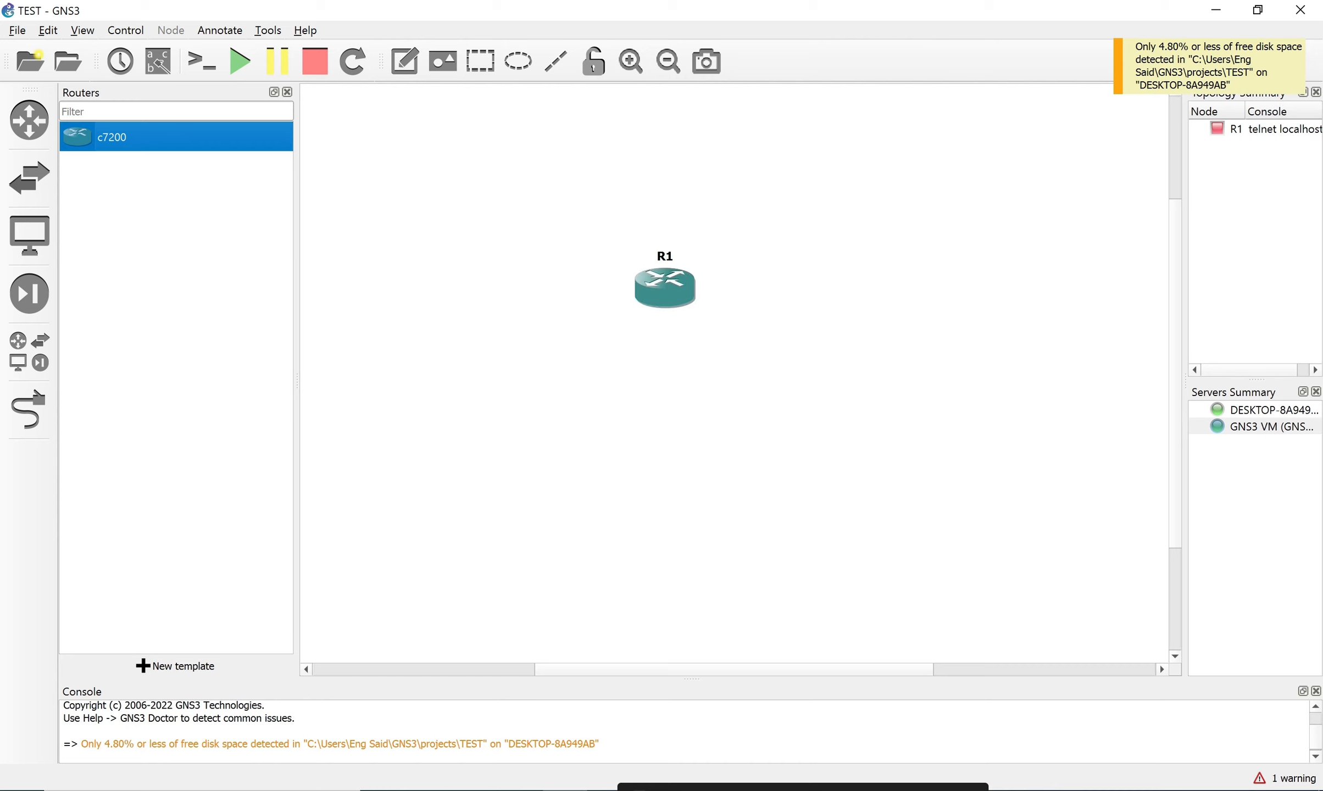
click(720, 335)
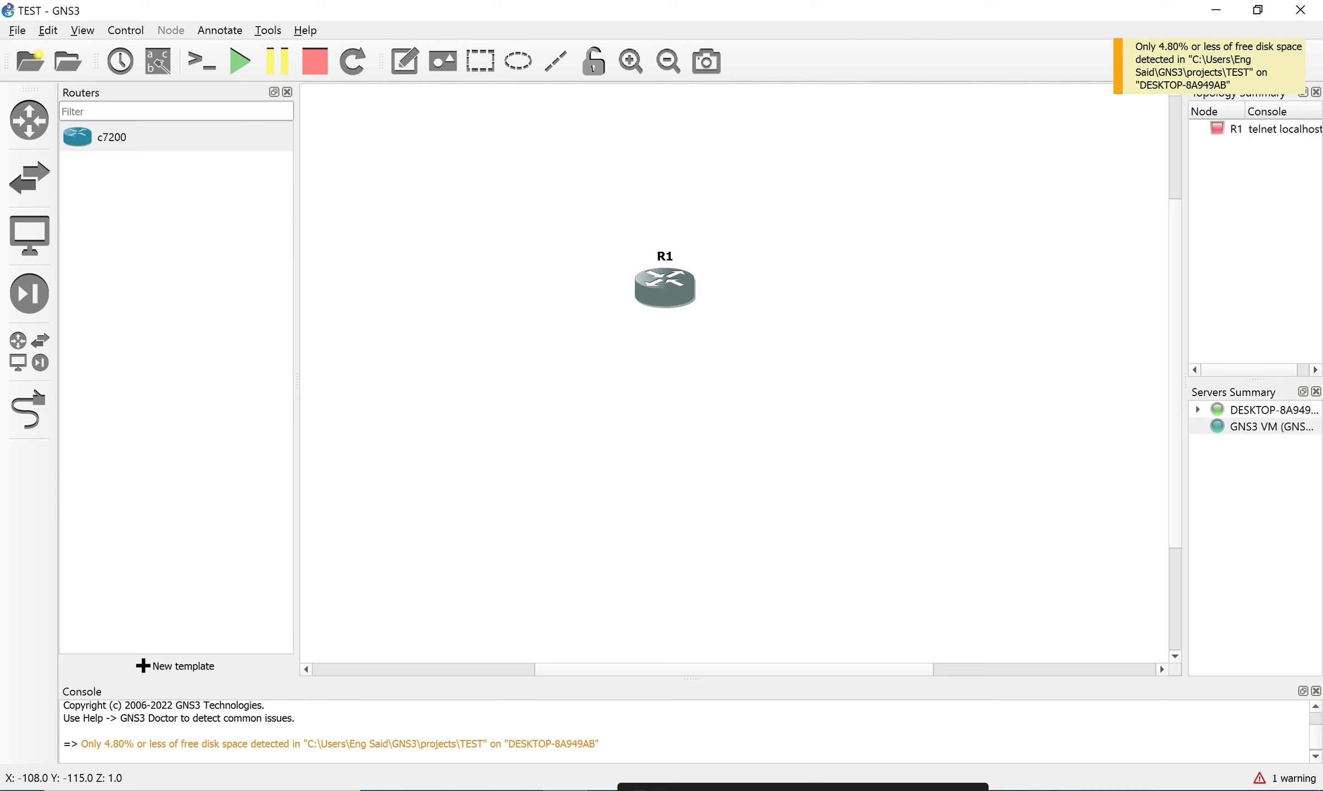
right_click(658, 282)
click(239, 60)
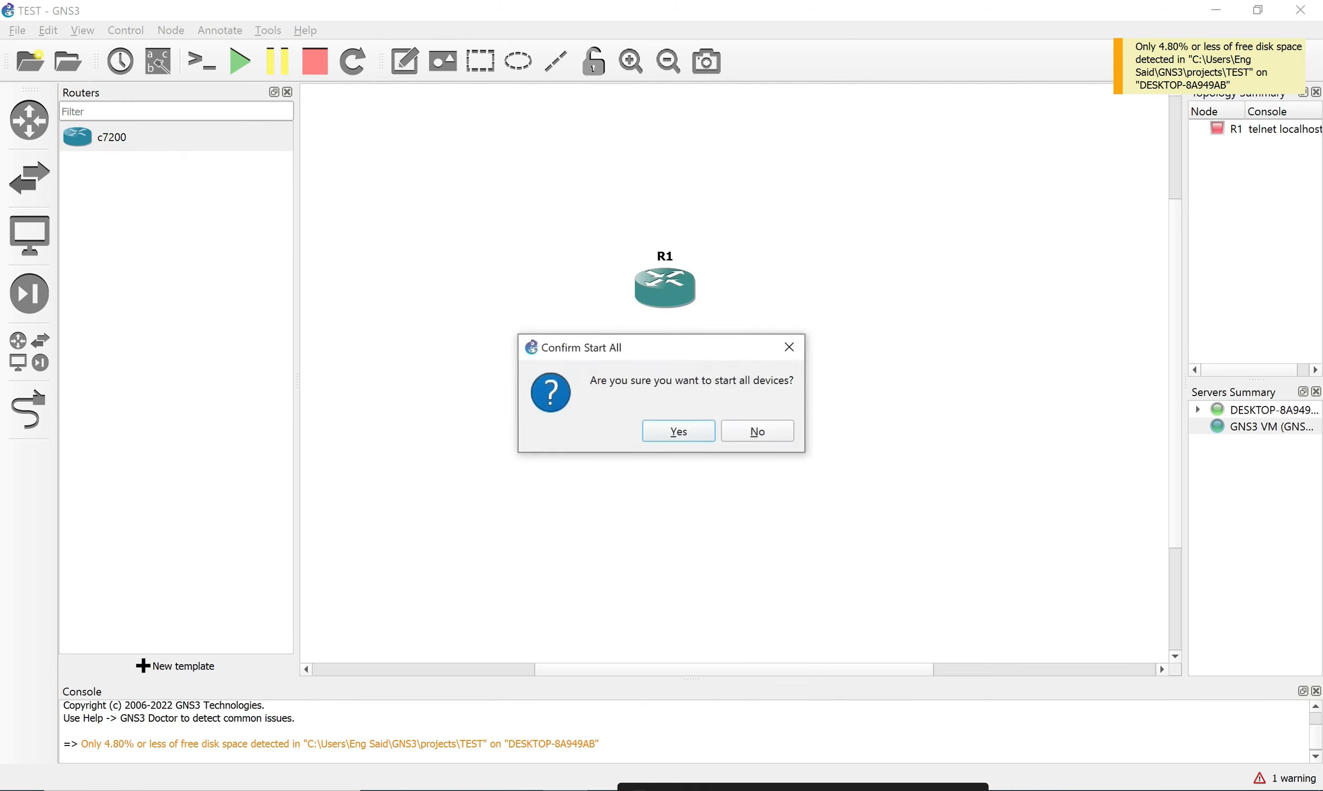
key(Return)
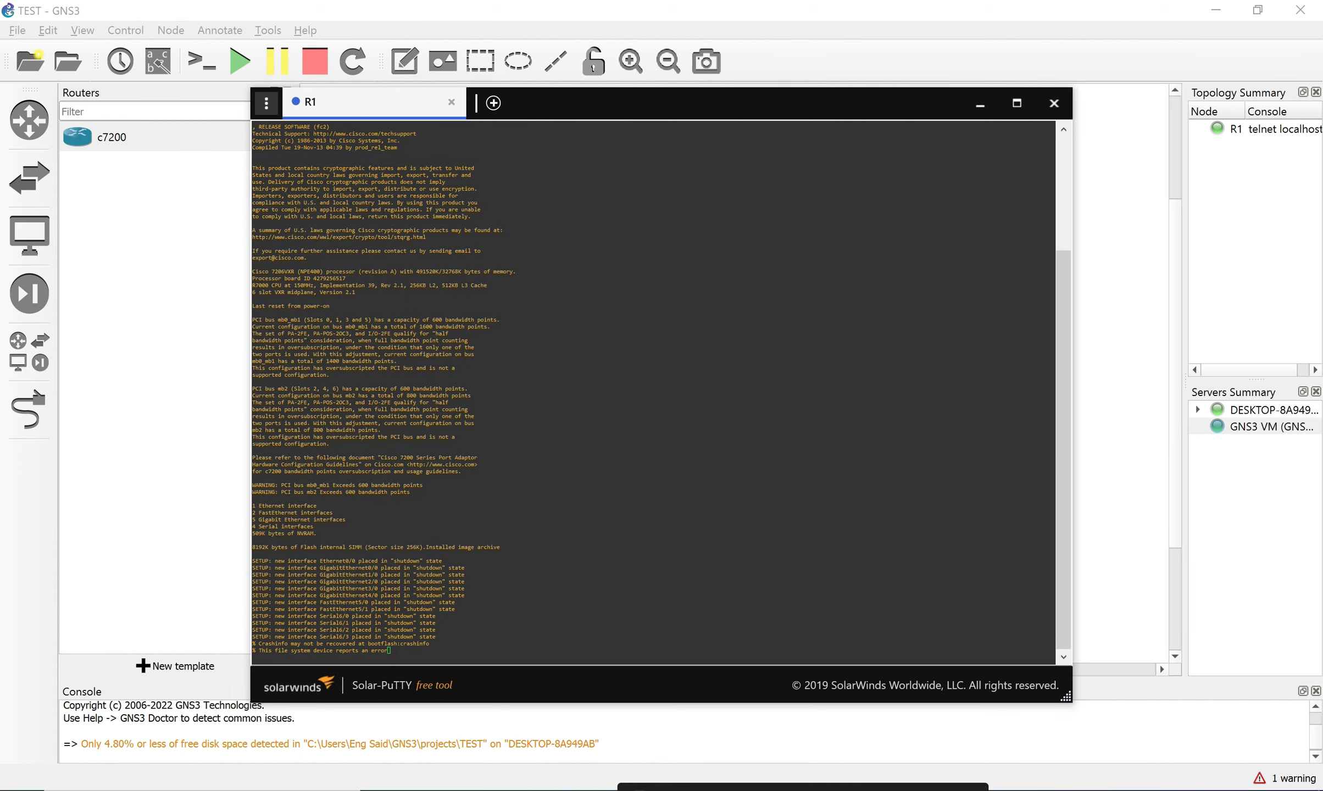
Browse Solar-PuTTY's General, Scripts, Tags, Credentials and Sessions settings, then launch PuTTY configuration.
click(266, 103)
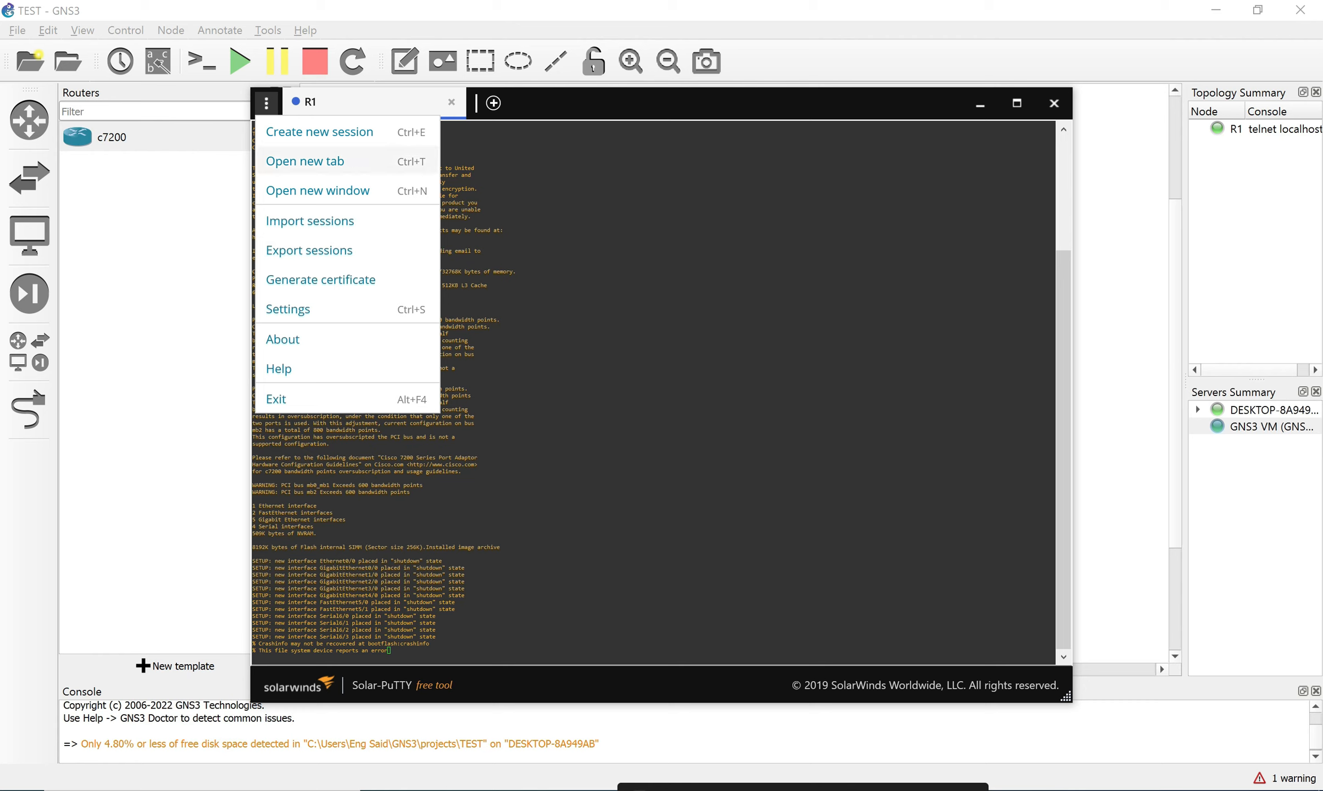
click(288, 309)
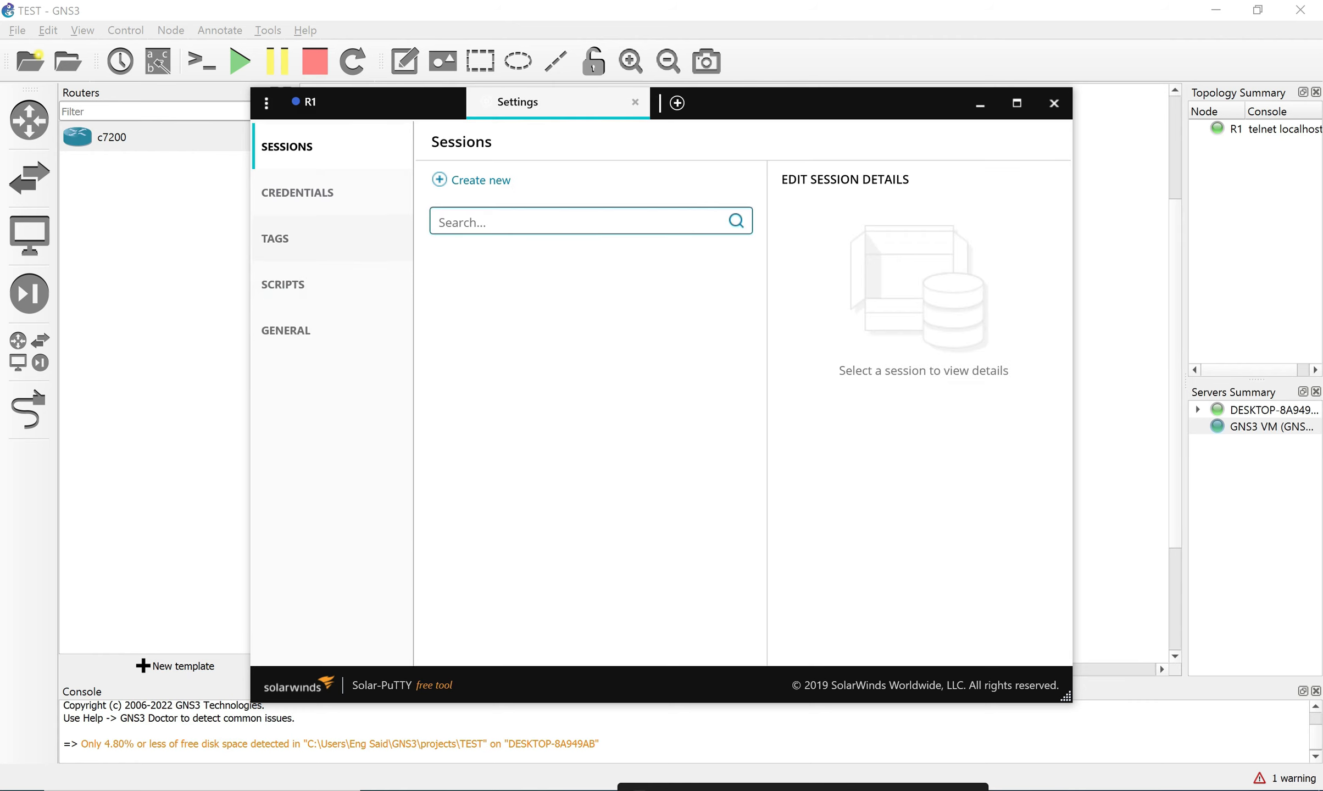
click(286, 330)
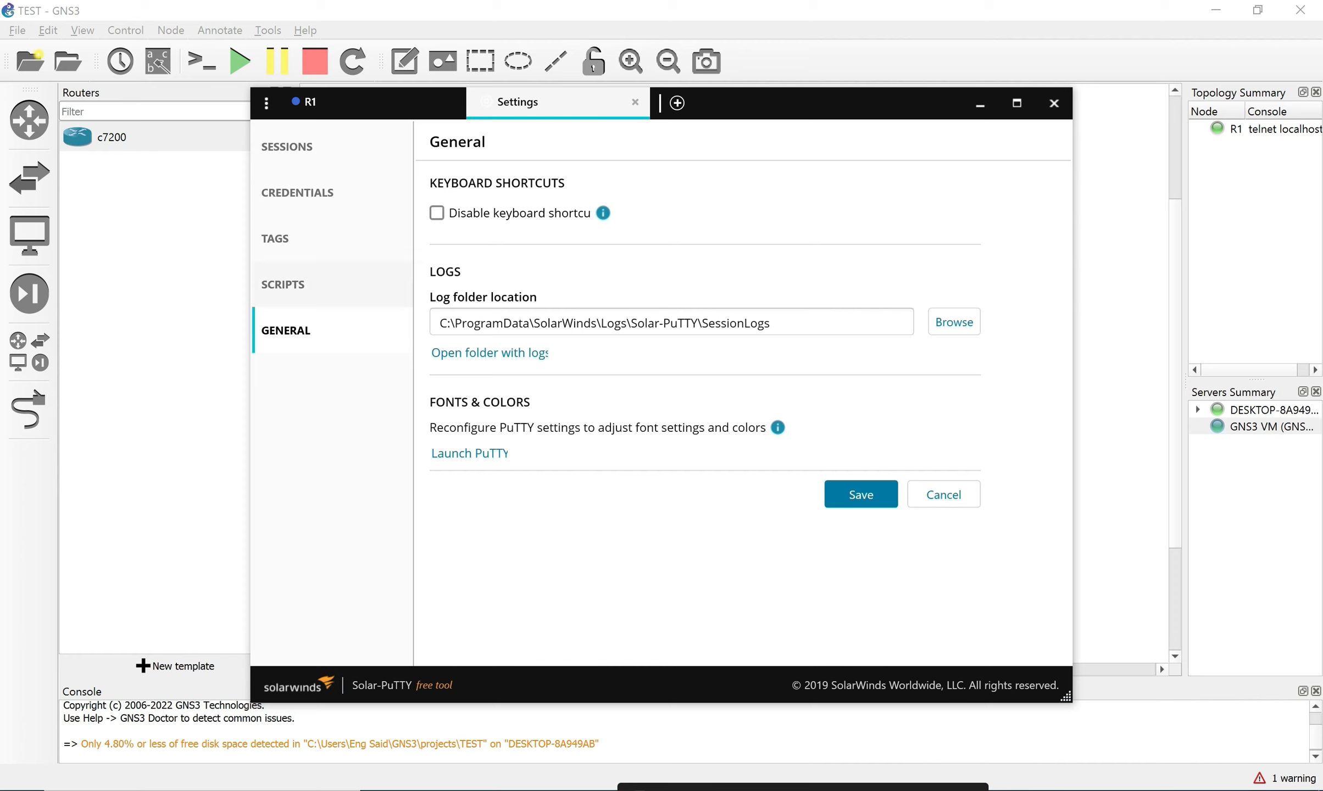
click(283, 284)
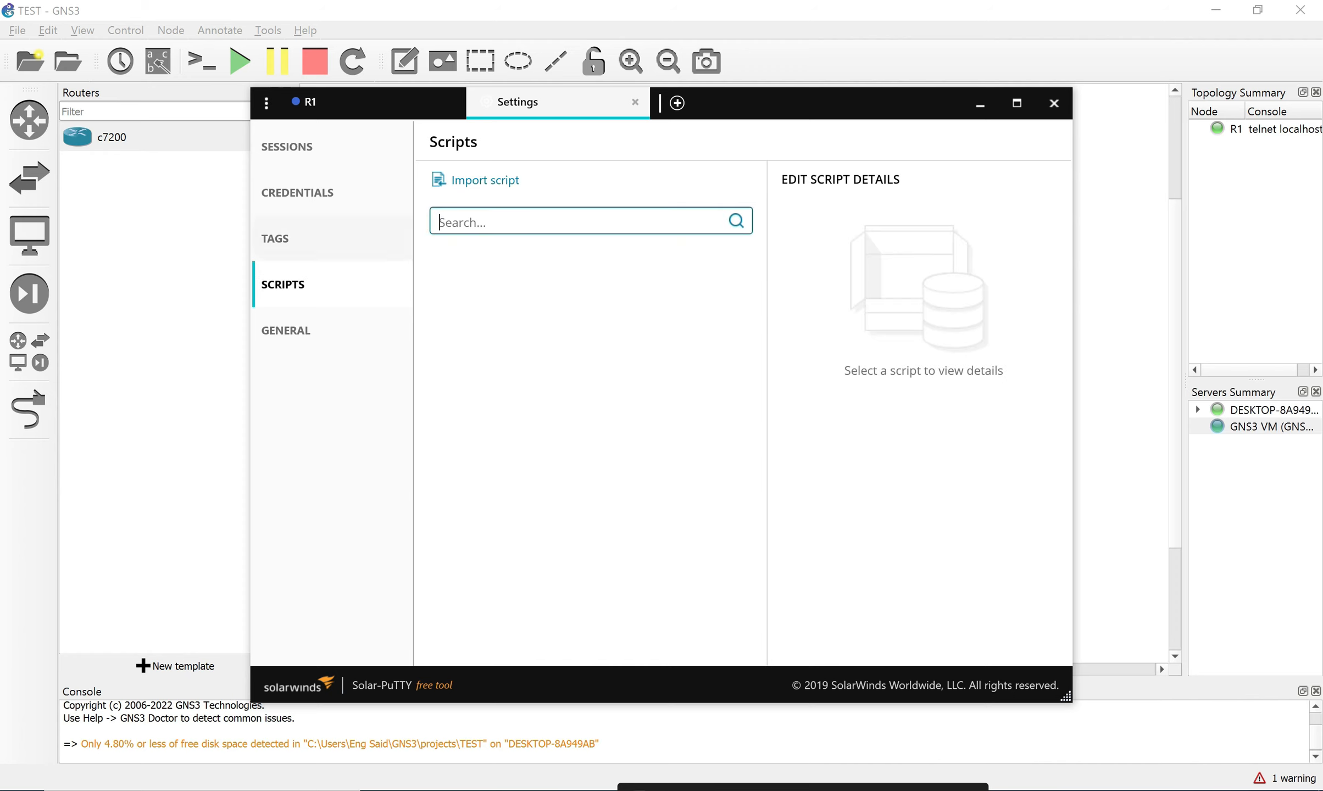
click(275, 239)
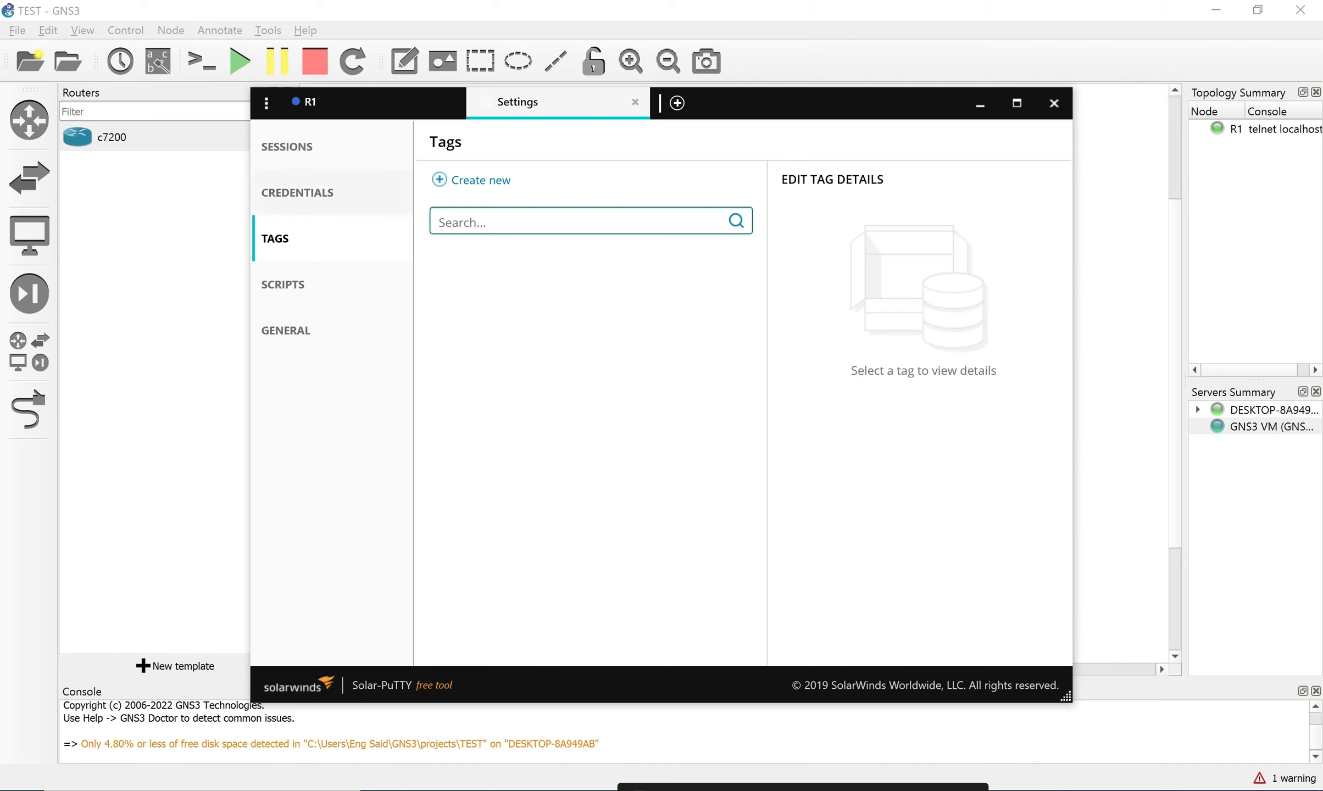
click(297, 193)
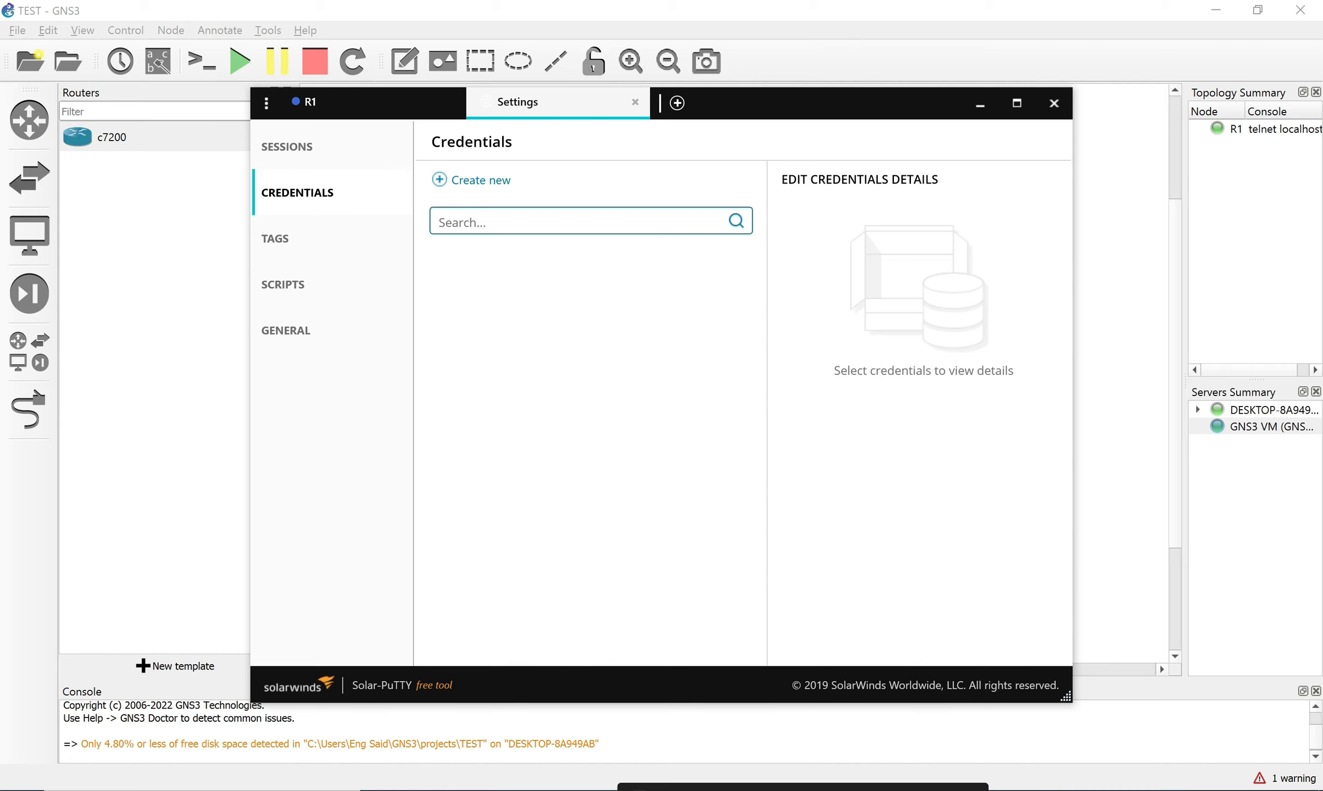
click(287, 147)
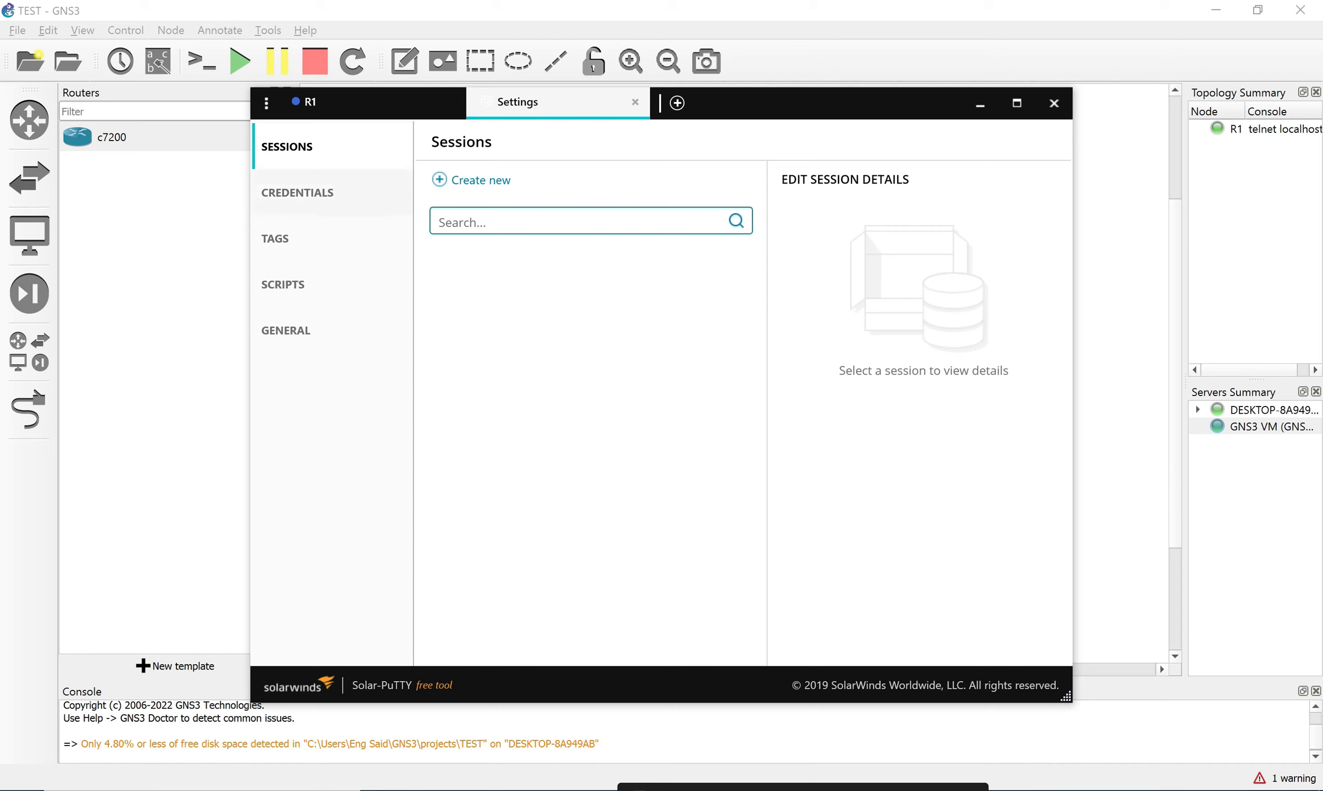
click(285, 330)
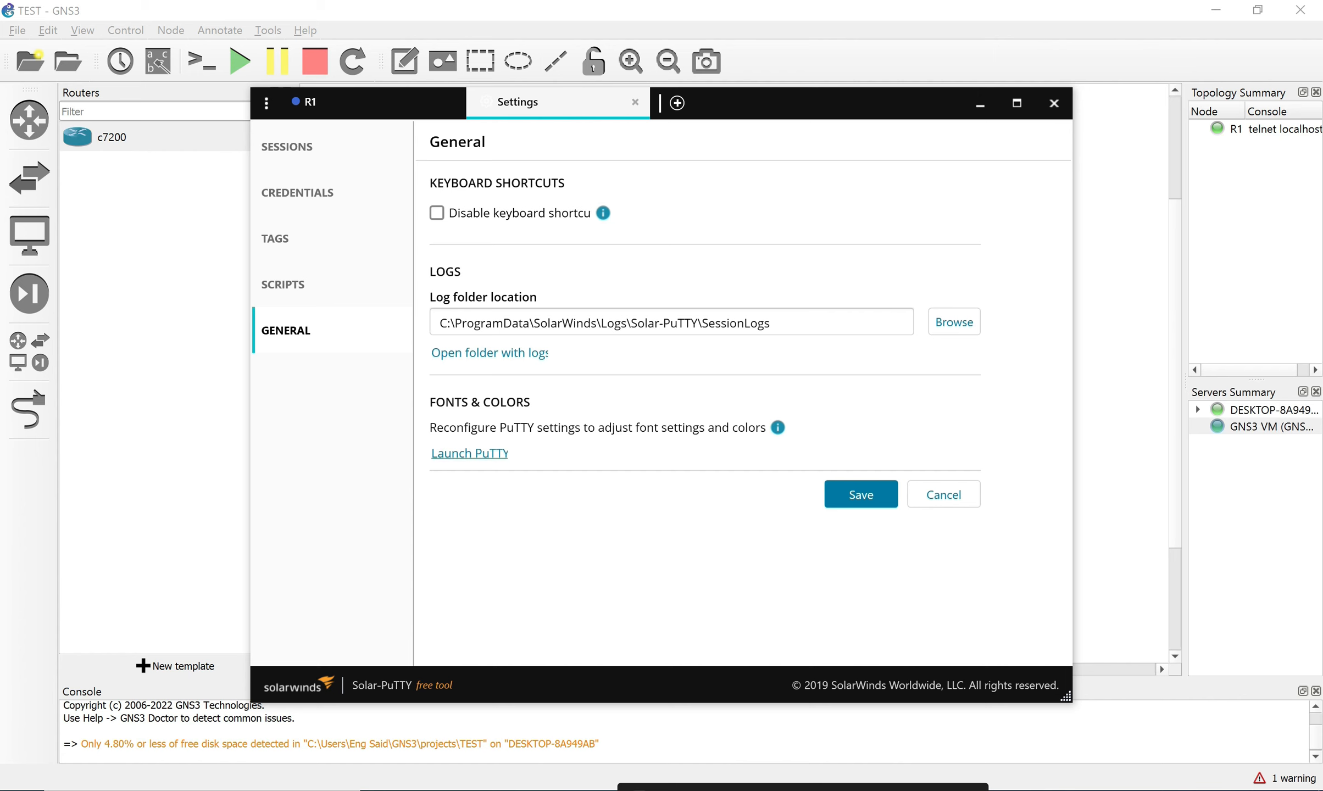
click(469, 454)
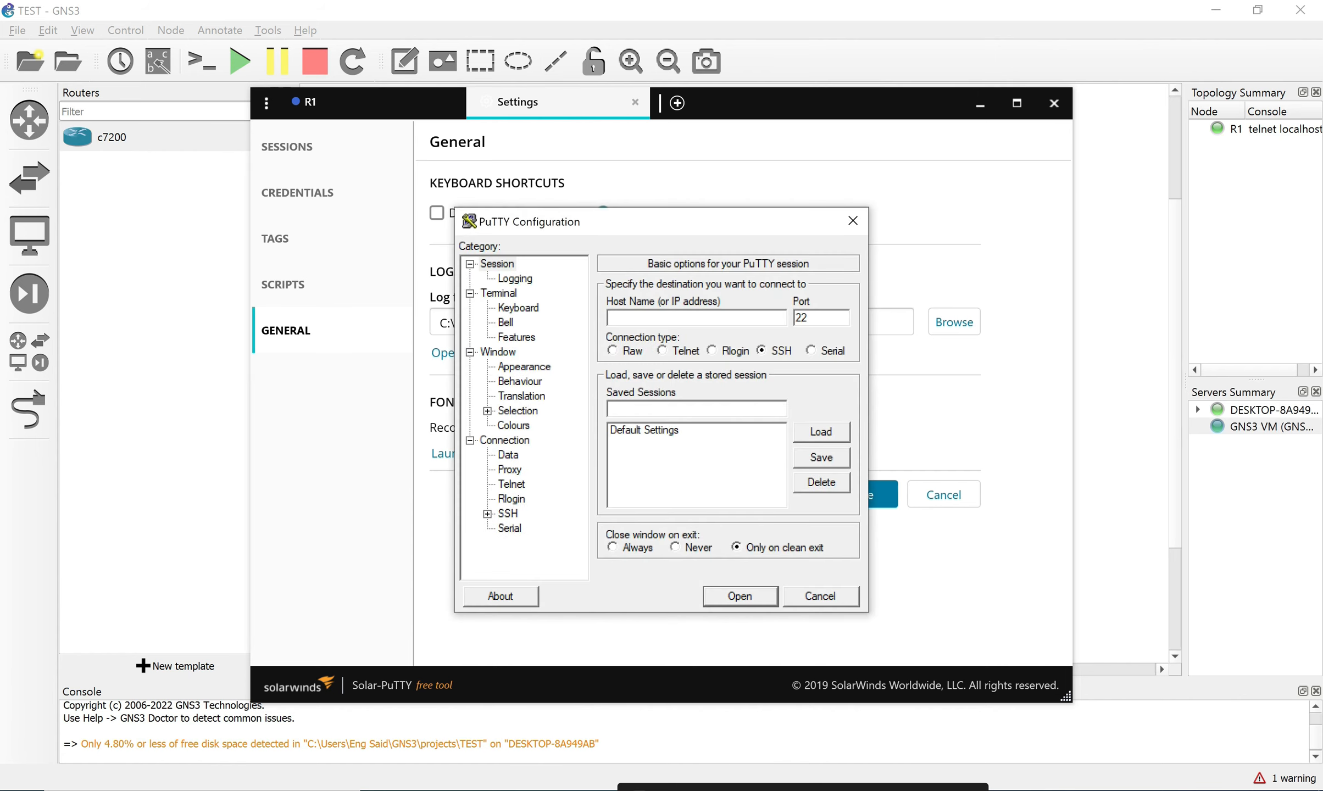
Cancel PuTTY Configuration, close Settings, and select some lines of R1's boot log.
click(821, 597)
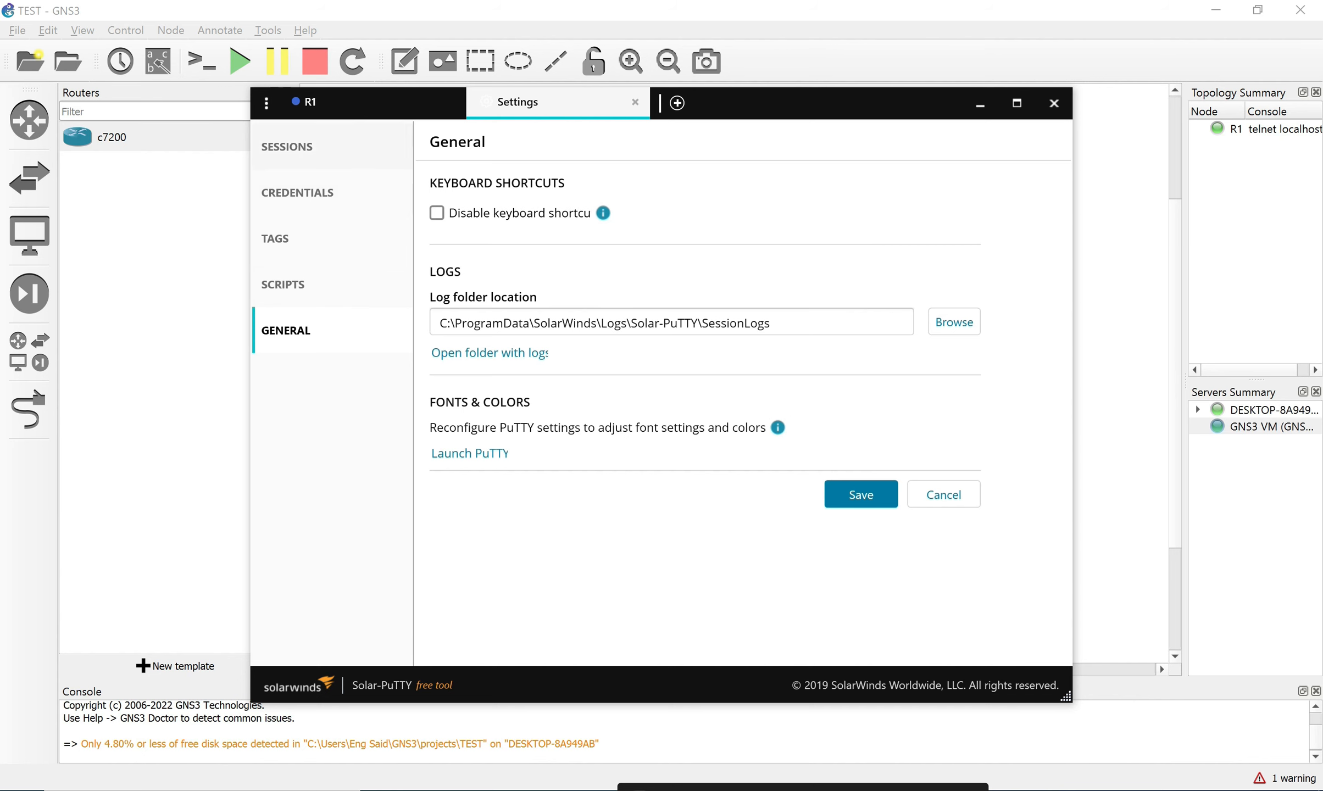
click(634, 102)
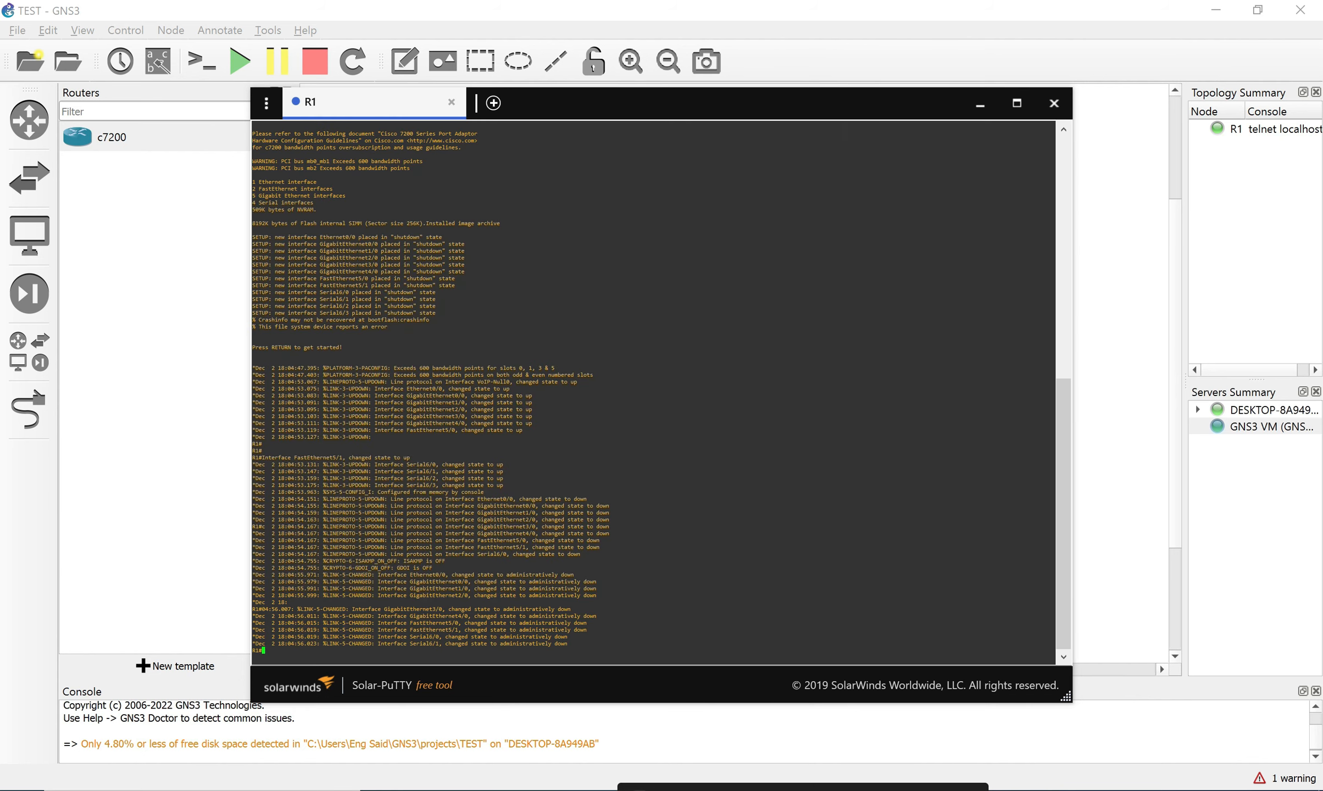
drag(286, 374, 527, 485)
drag(529, 595, 535, 596)
drag(265, 375, 502, 478)
click(502, 484)
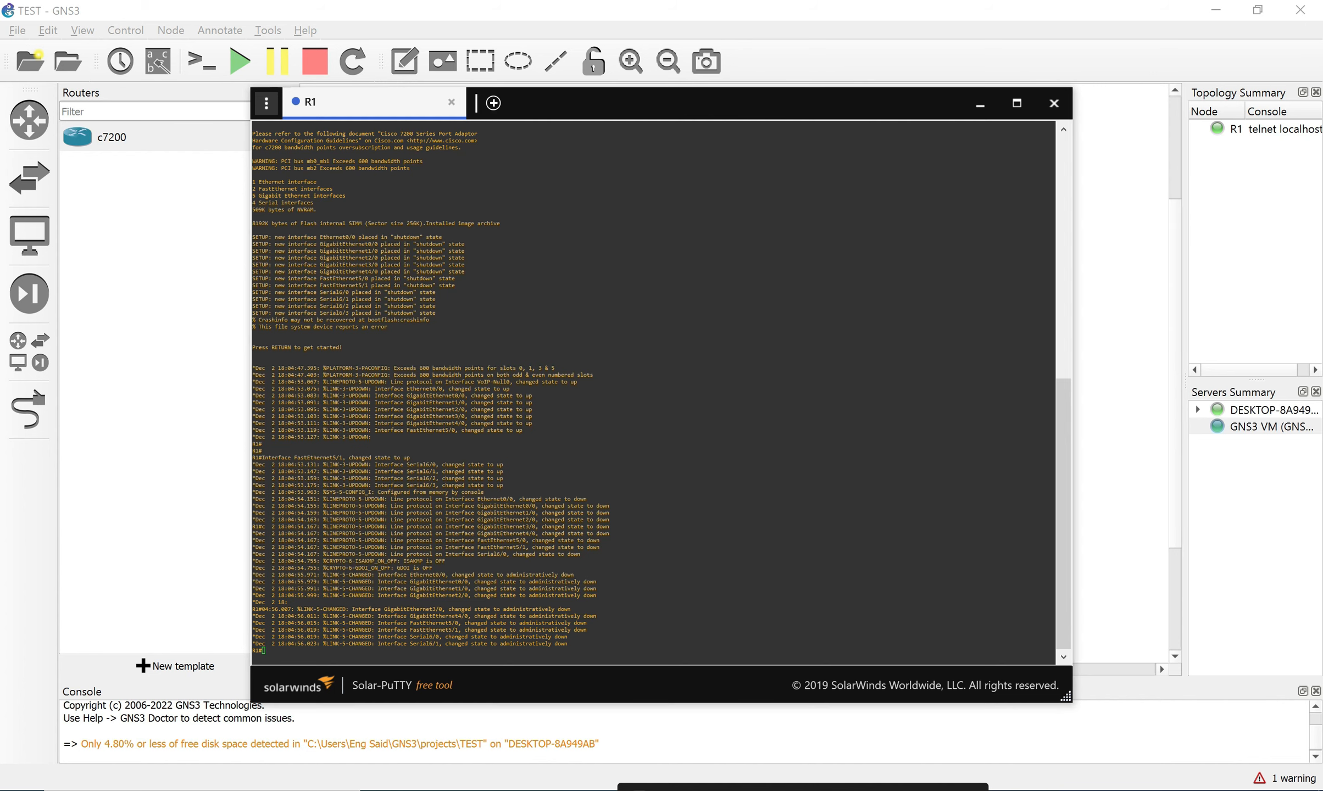
click(266, 102)
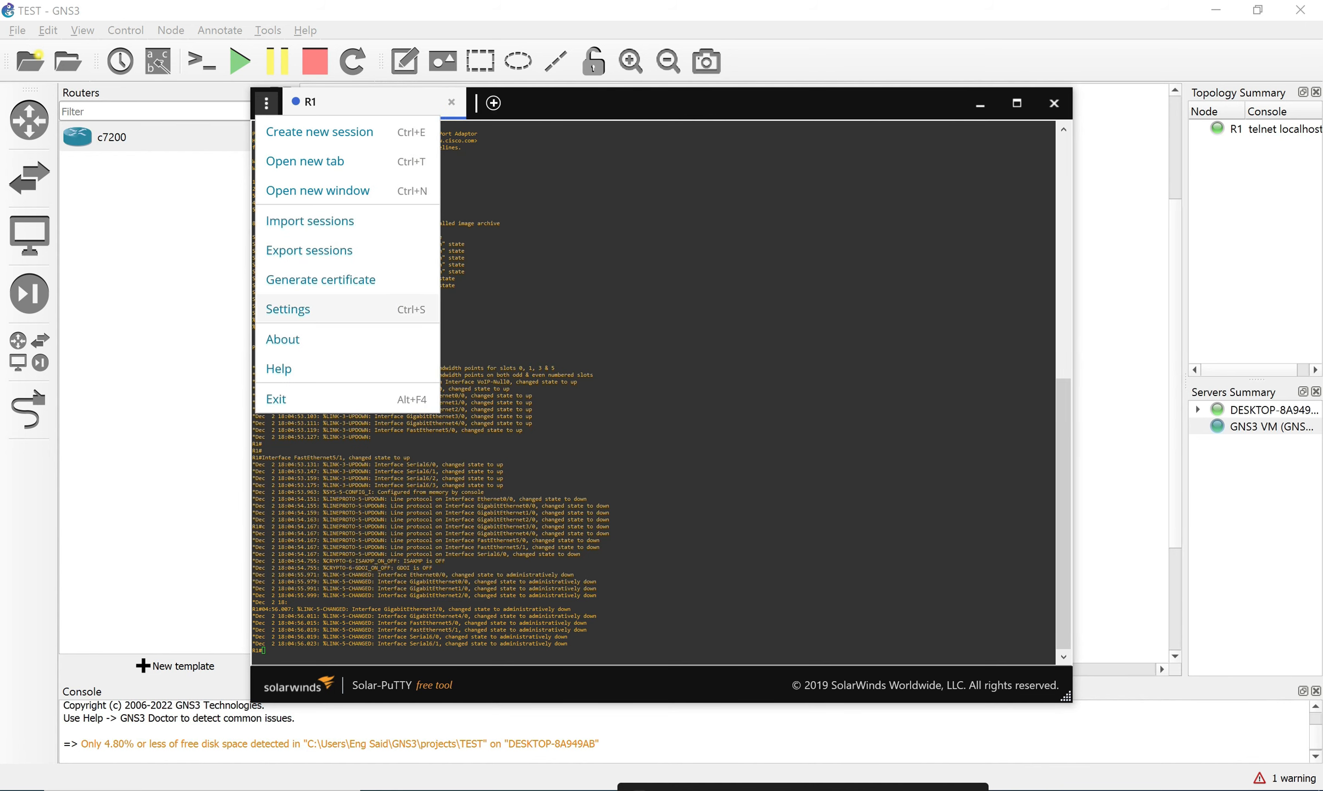
Set PuTTY's terminal font to Consolas 14-point under Window > Appearance.
click(288, 309)
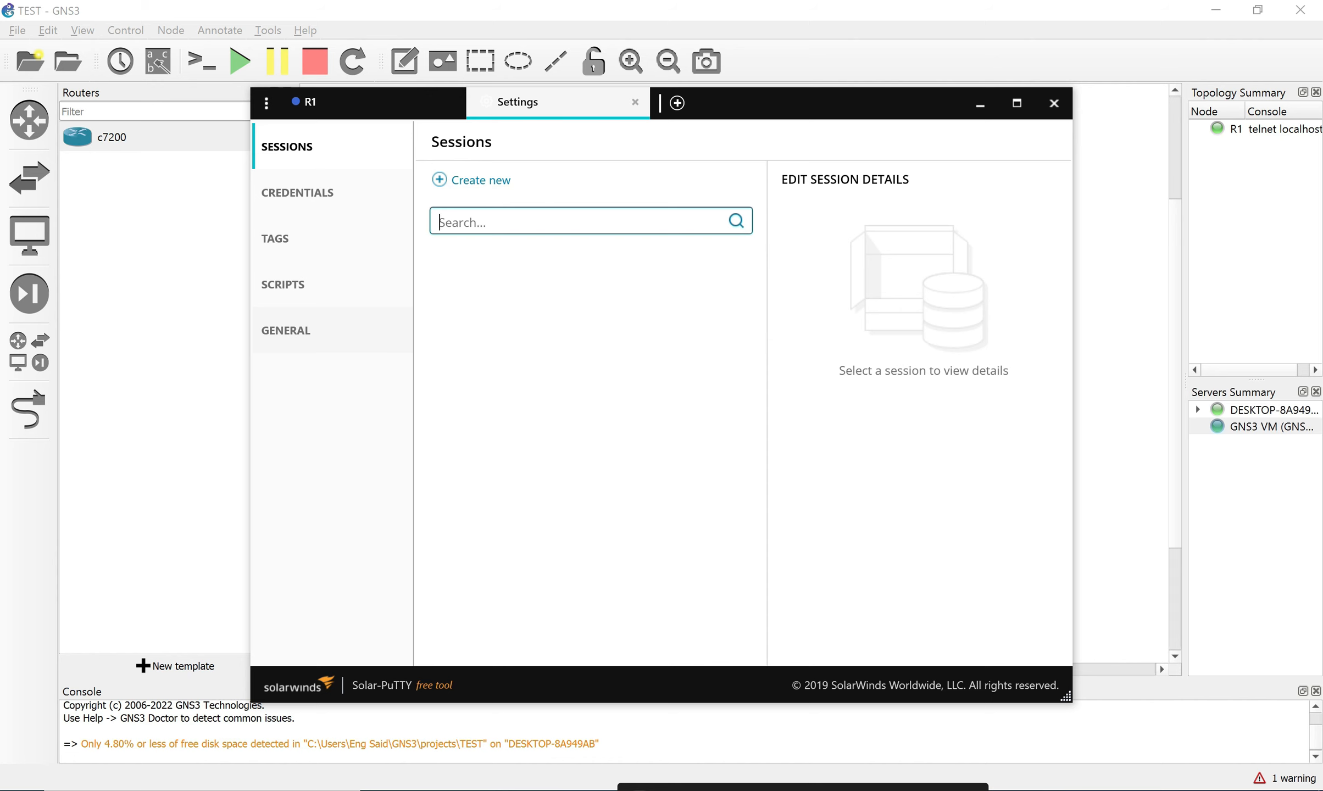
click(286, 331)
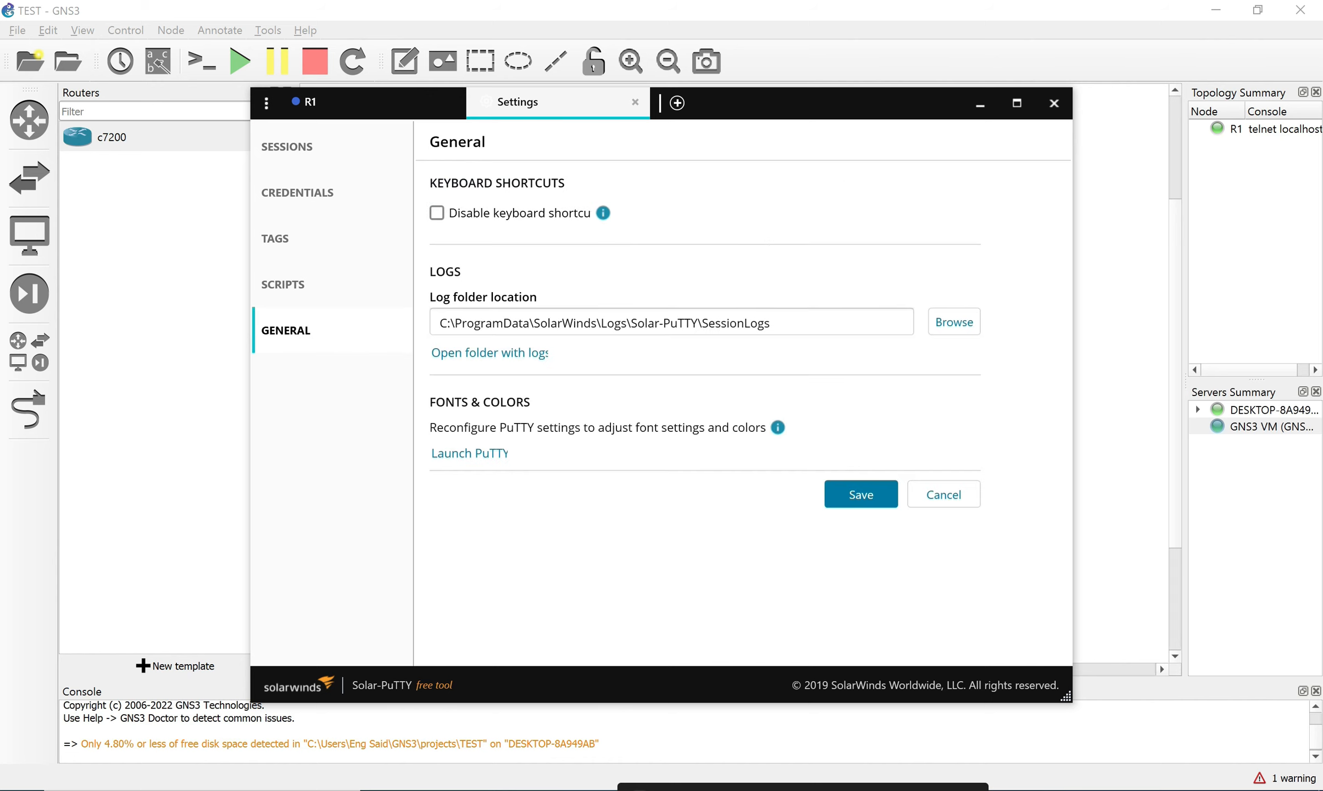
click(469, 454)
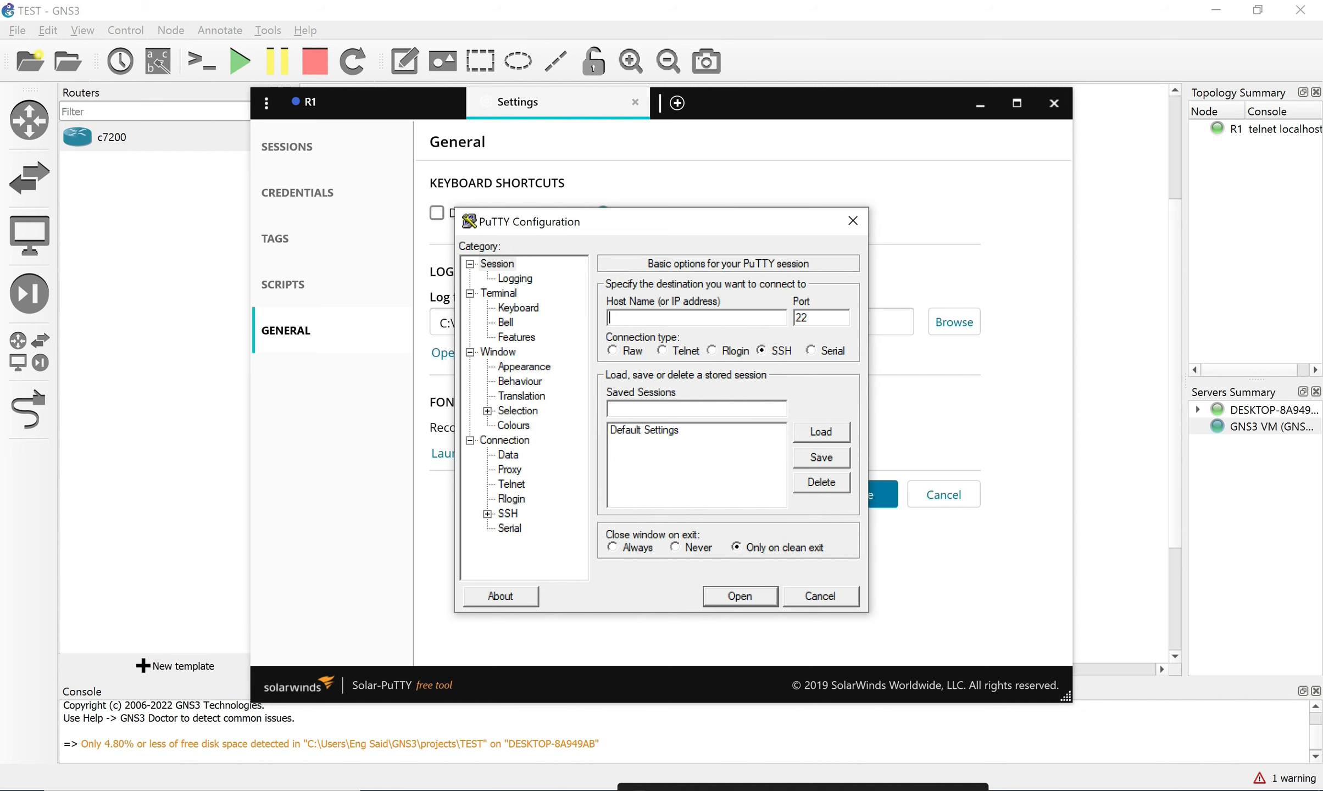
click(524, 367)
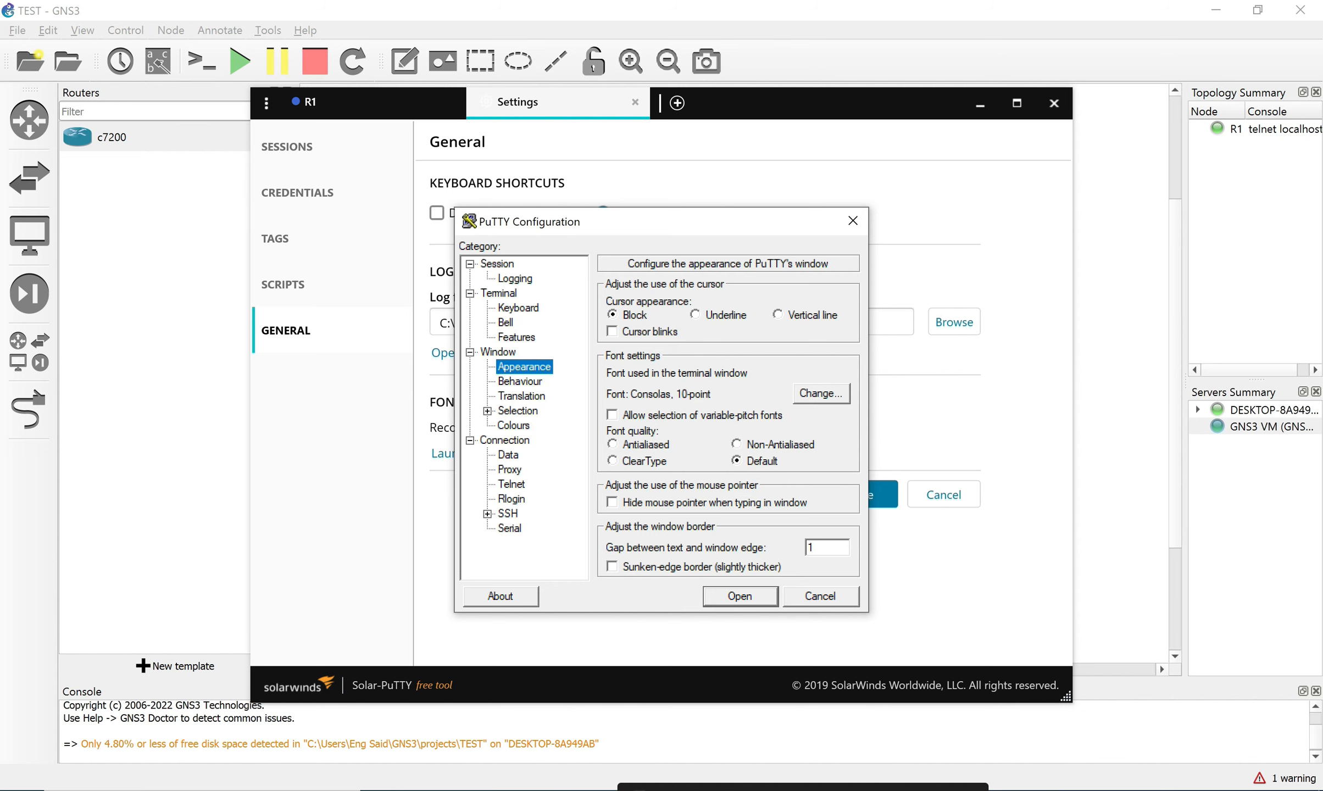
click(499, 293)
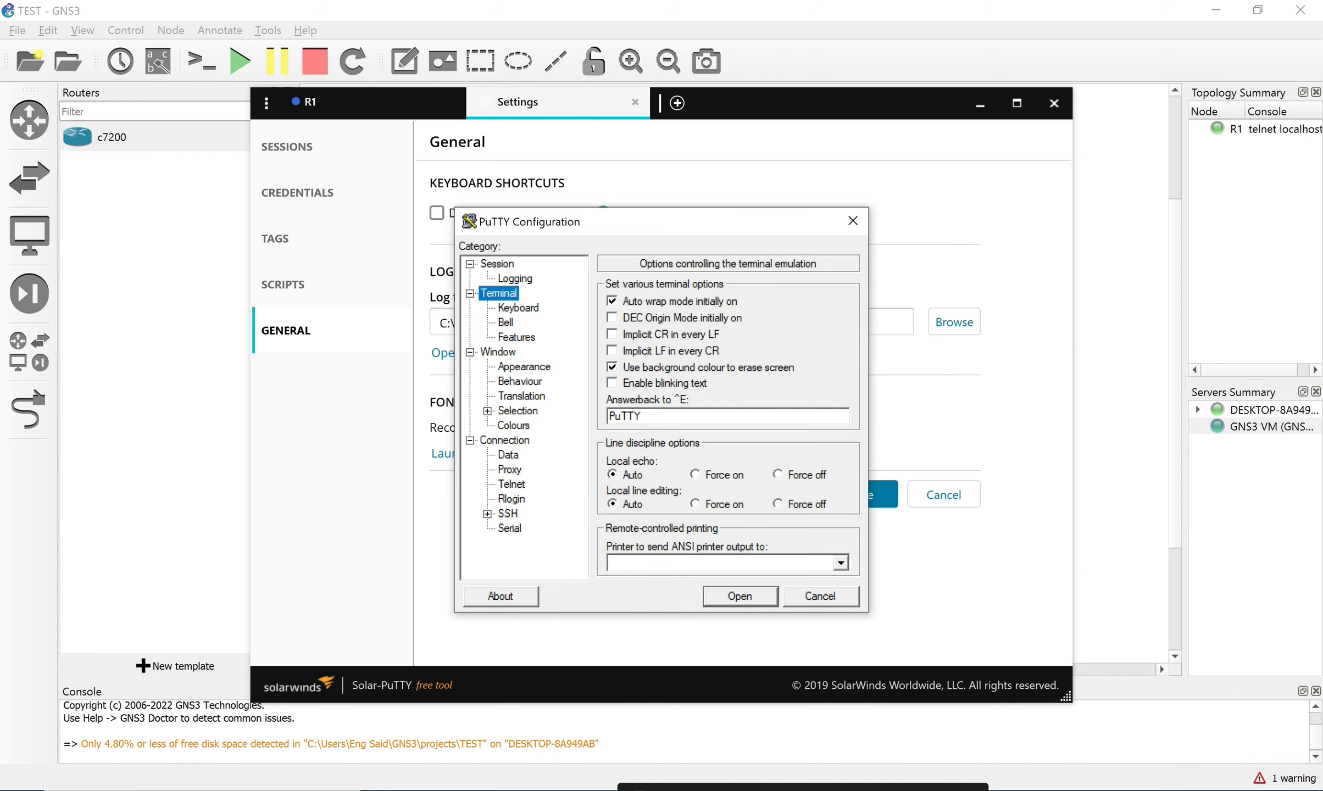
click(520, 381)
click(525, 367)
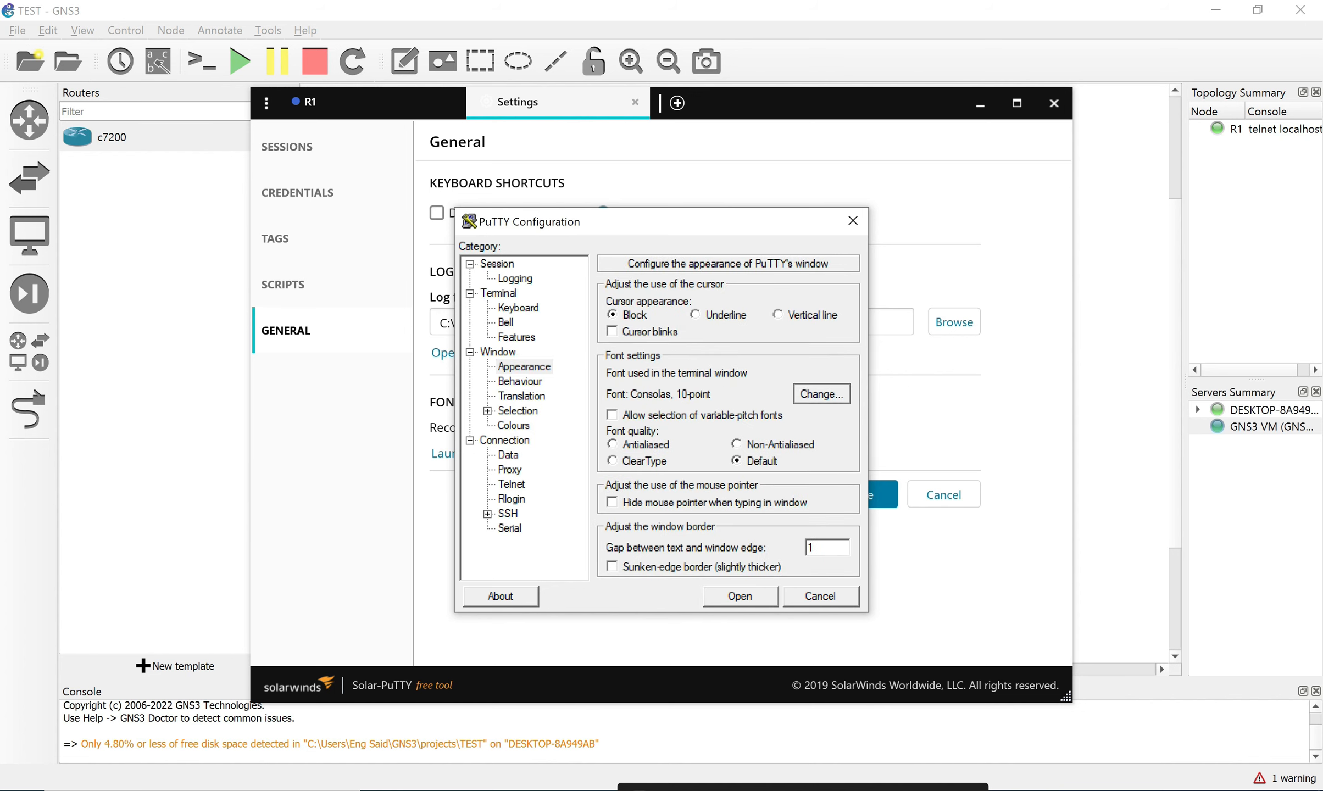
click(821, 394)
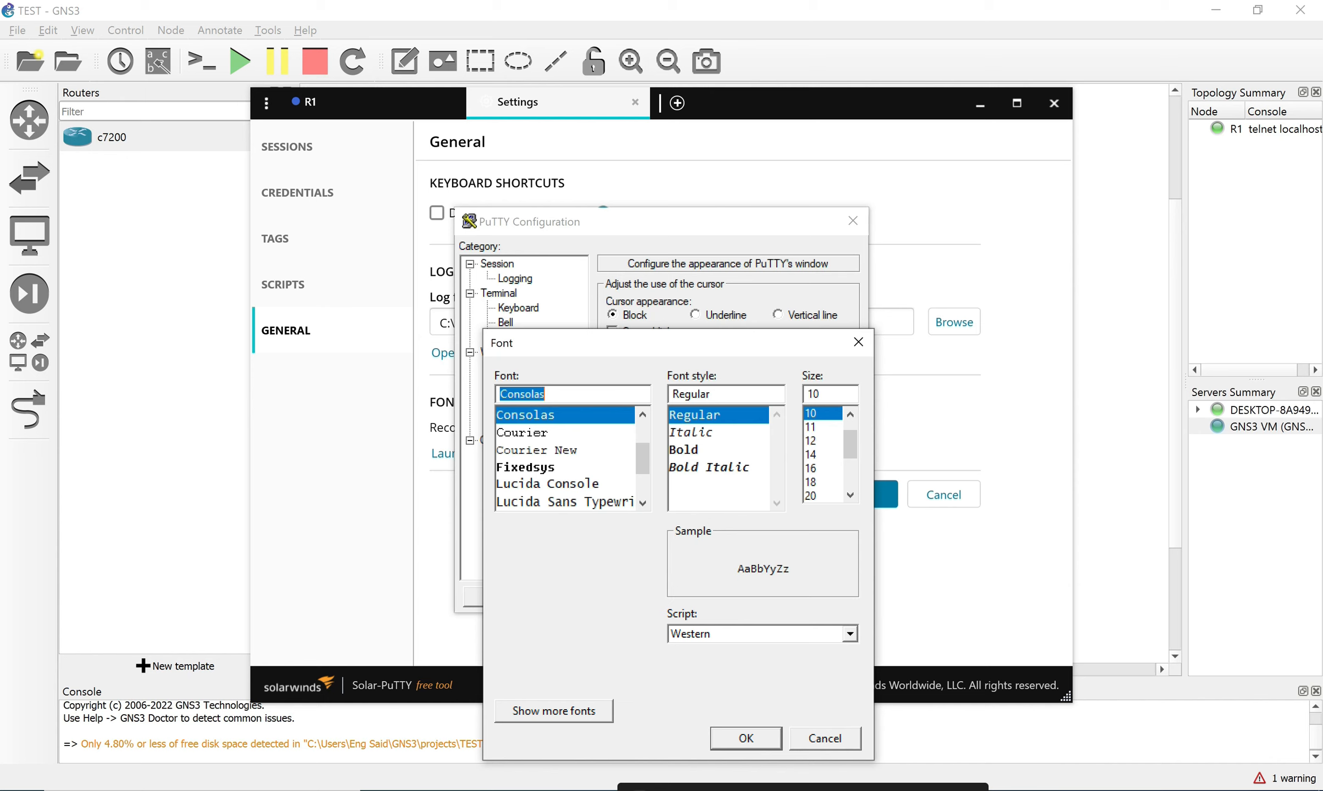
click(812, 454)
click(746, 738)
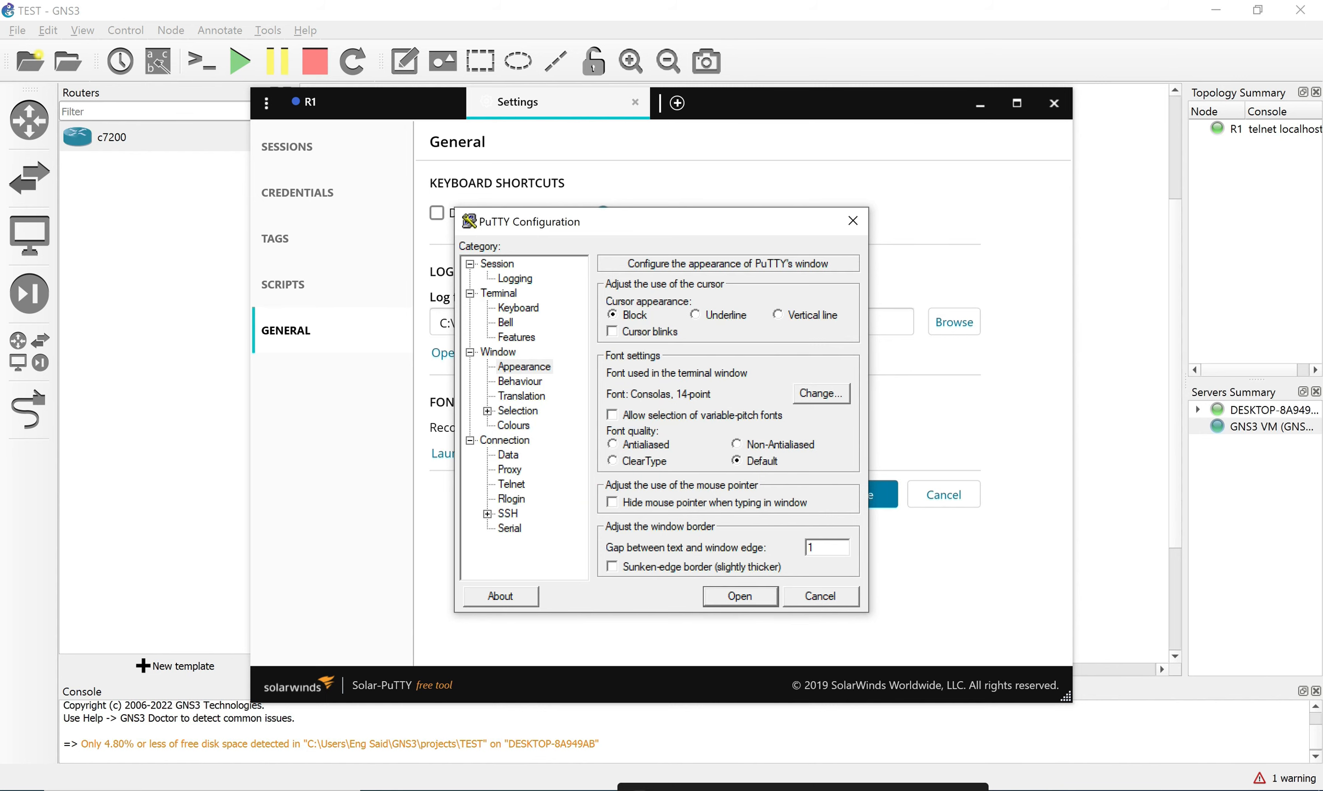
key(Return)
Save the Solar-PuTTY settings and close its window.
click(510, 102)
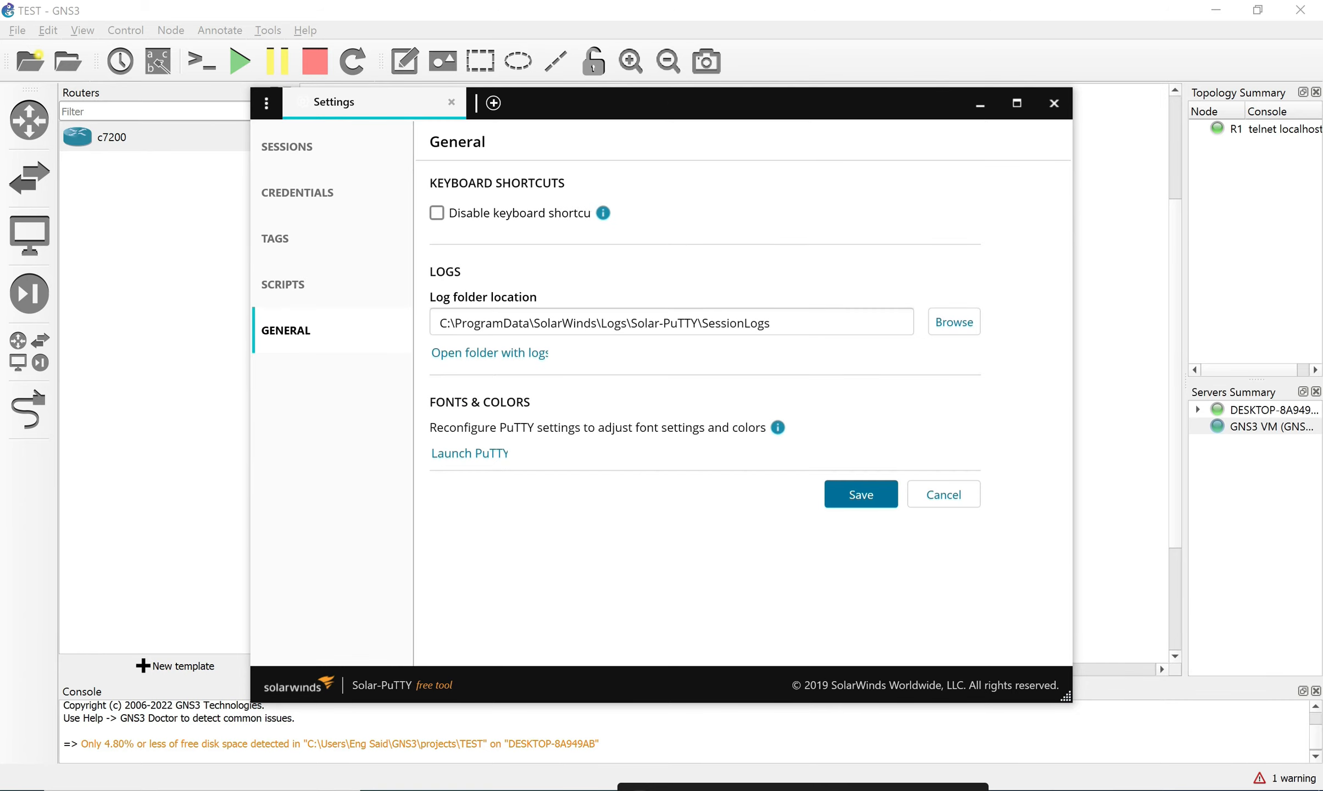
click(861, 496)
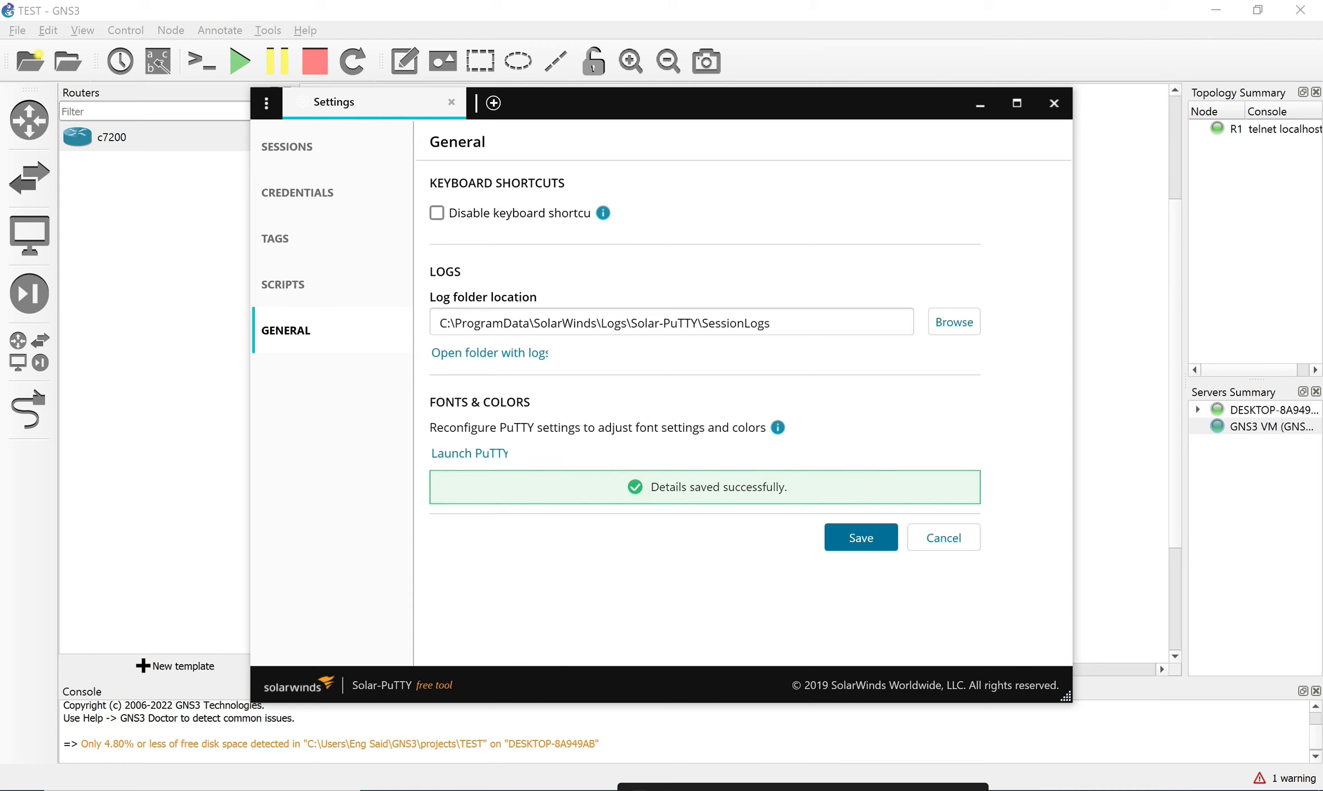
click(1054, 103)
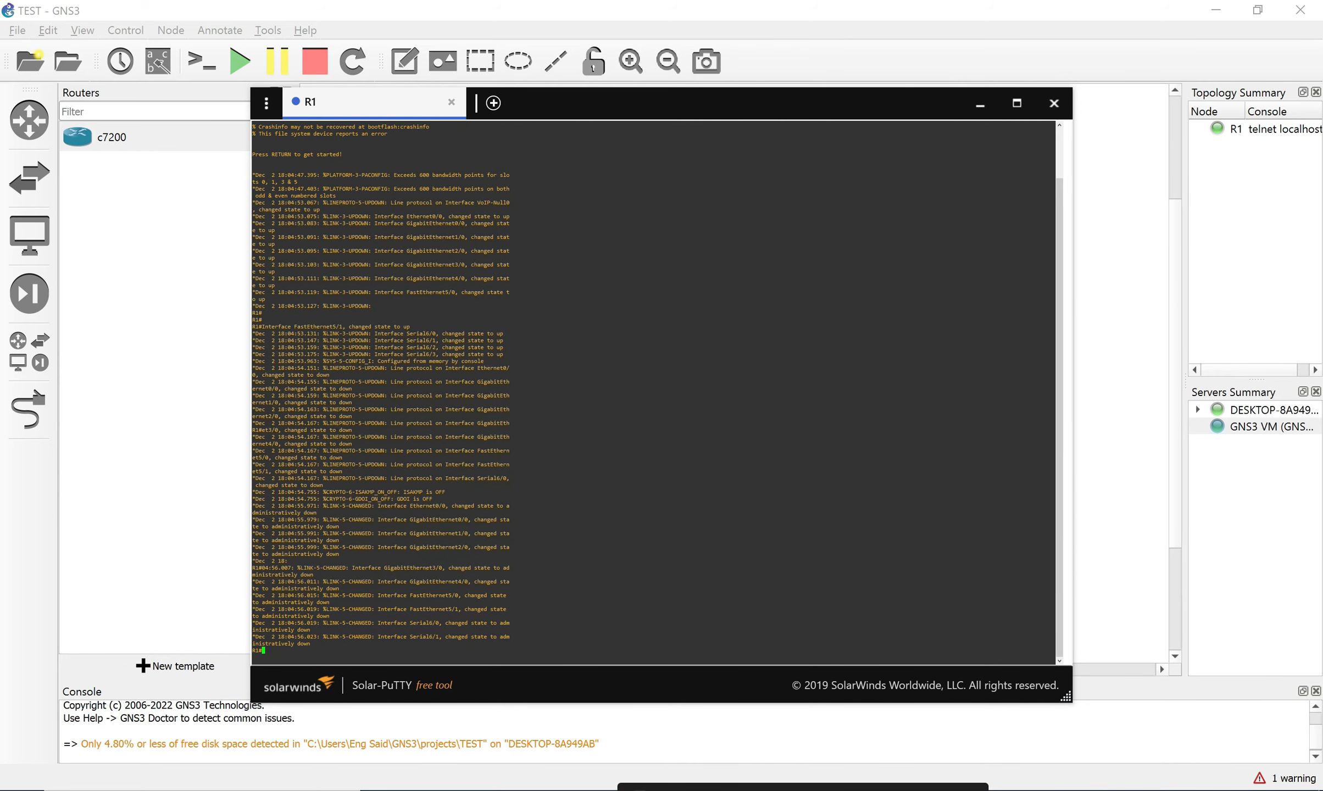
Set the terminal font to Consolas 14-point again in PuTTY's Appearance settings.
click(267, 103)
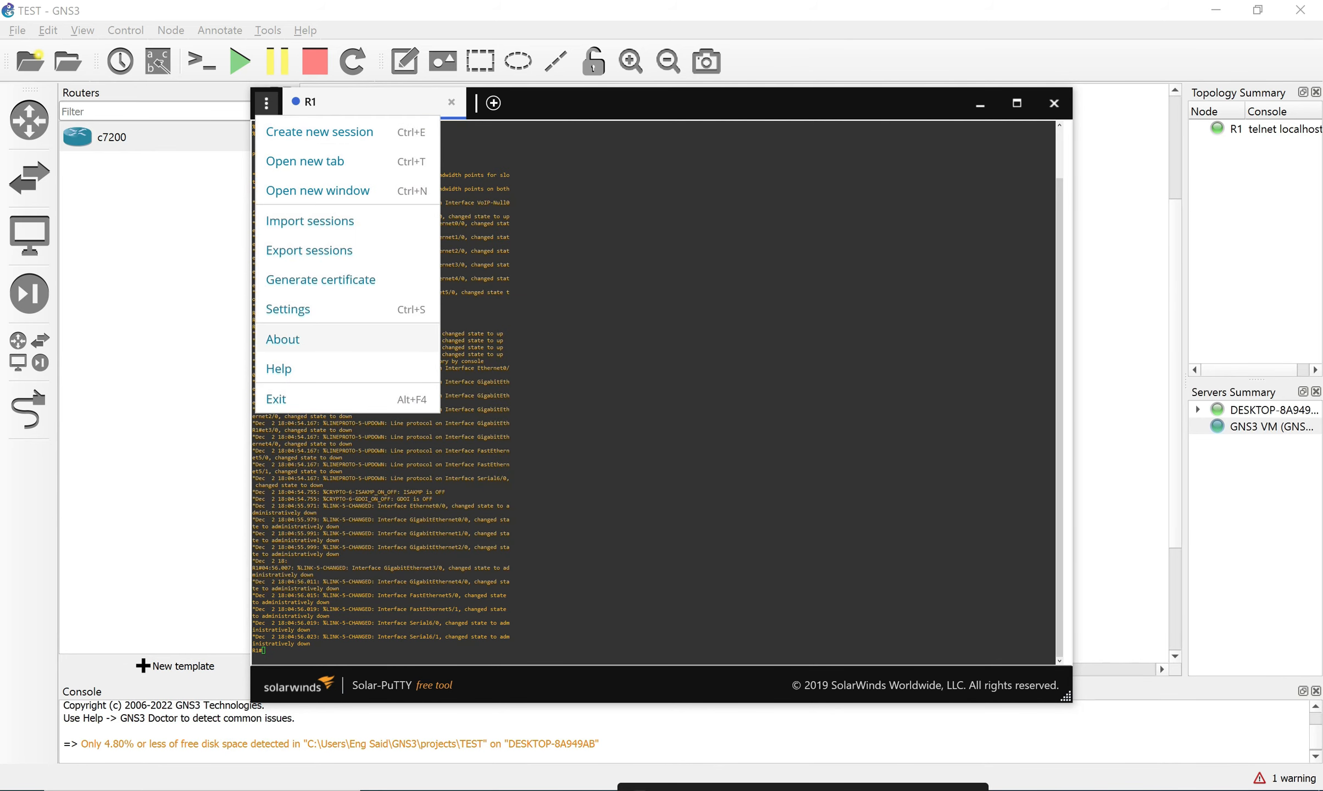
click(288, 309)
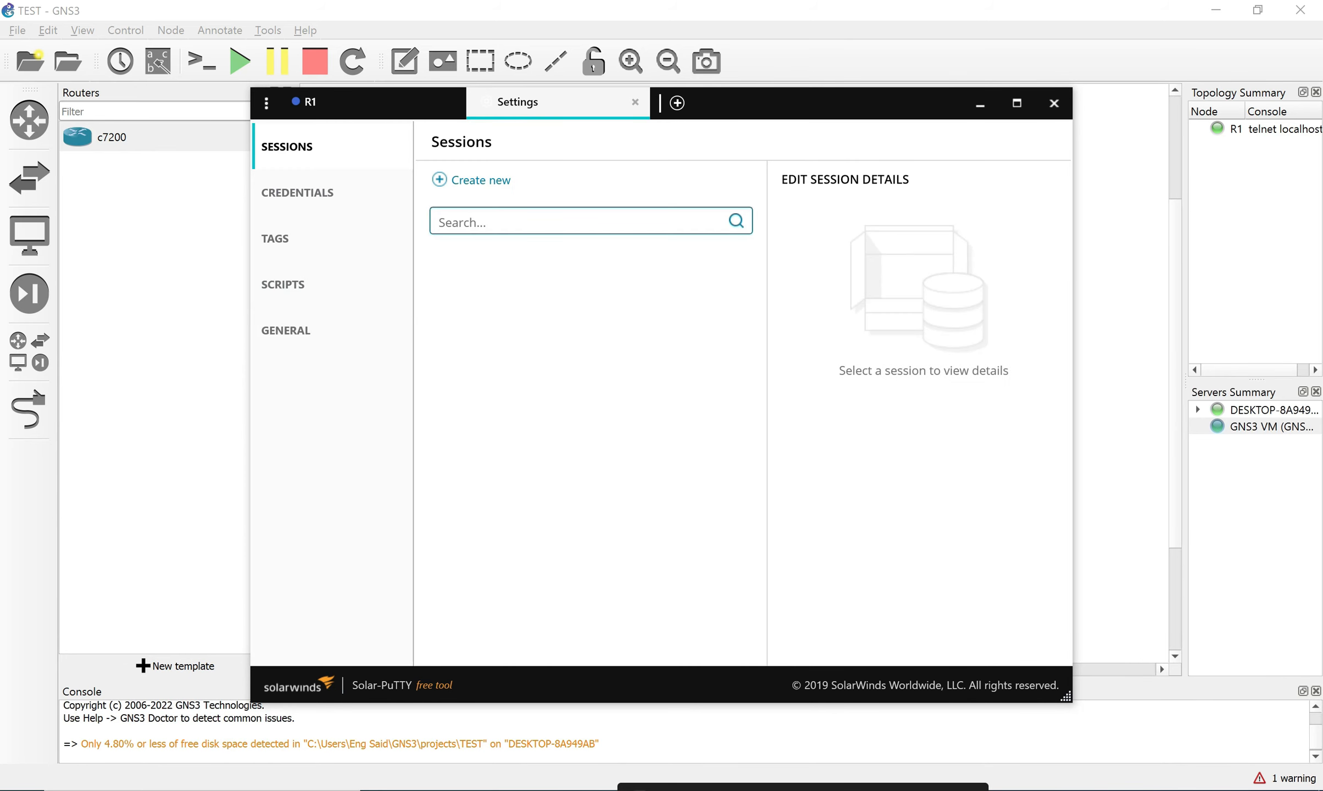
click(285, 331)
click(469, 453)
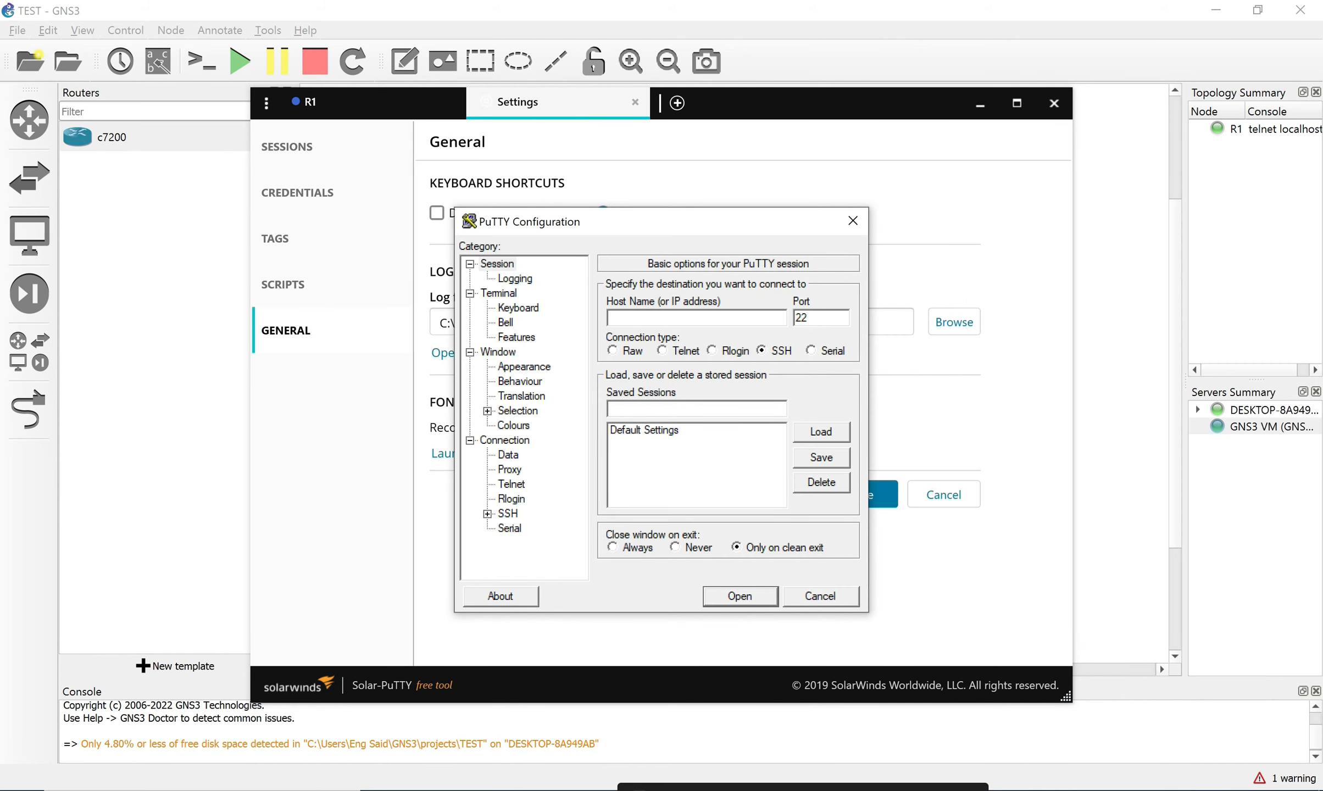
click(524, 367)
click(821, 394)
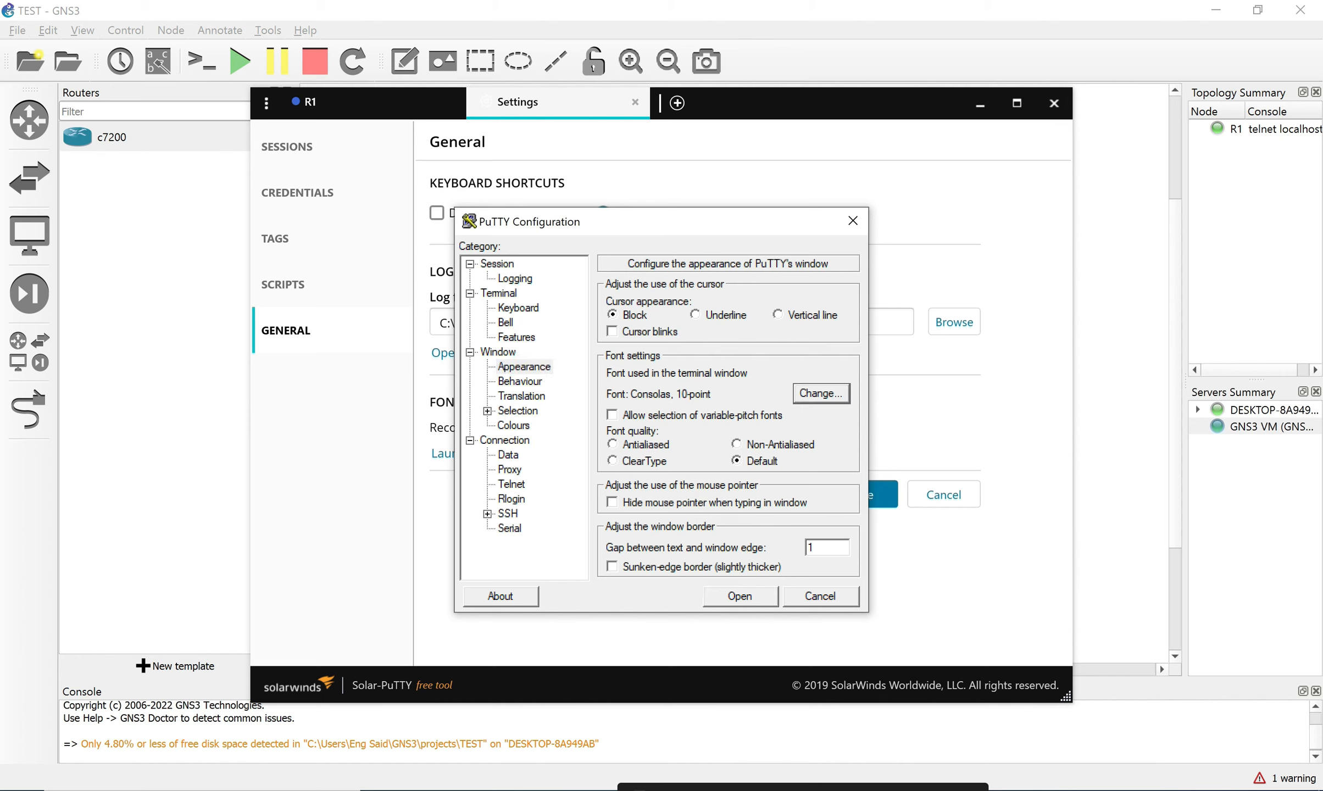
click(821, 455)
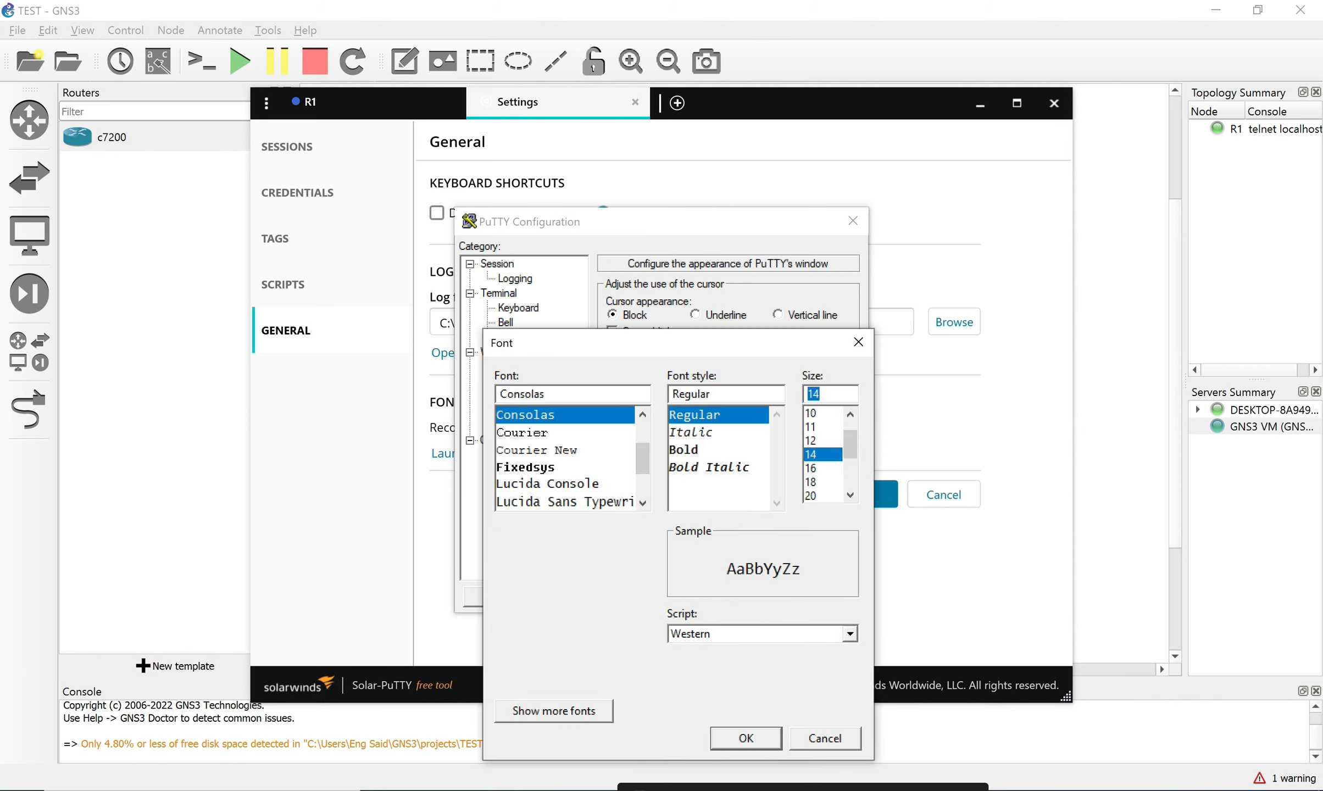
click(746, 738)
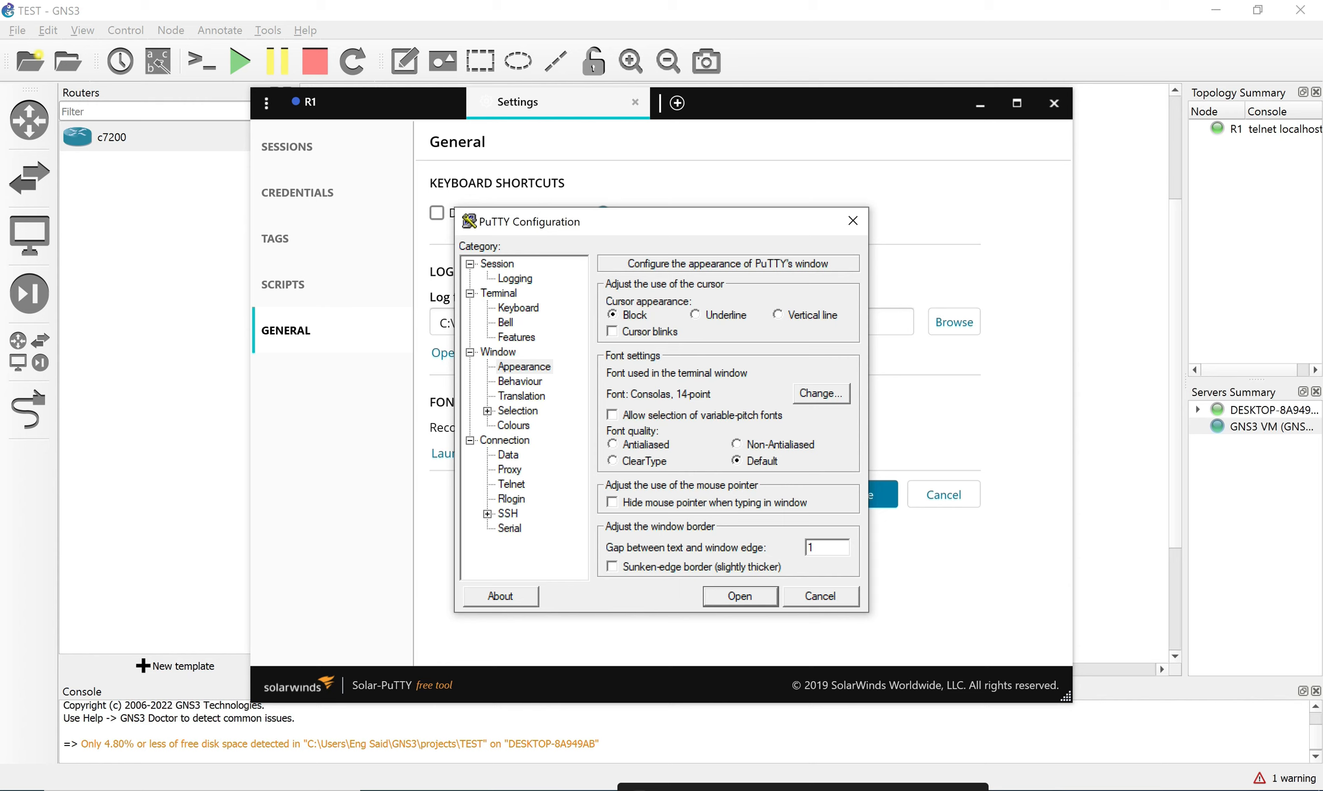
Close PuTTY Configuration, return to R1's console, and close the Solar-PuTTY window.
click(525, 367)
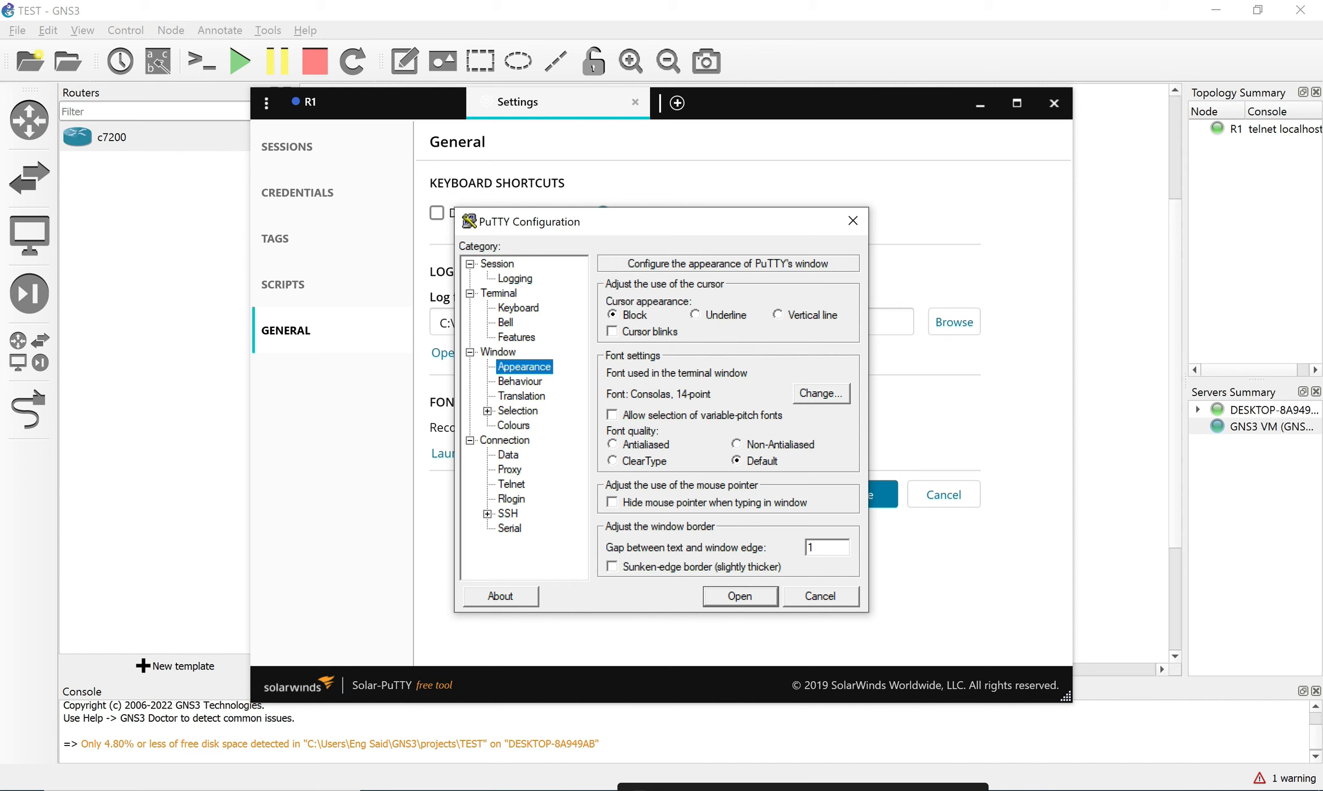
click(498, 265)
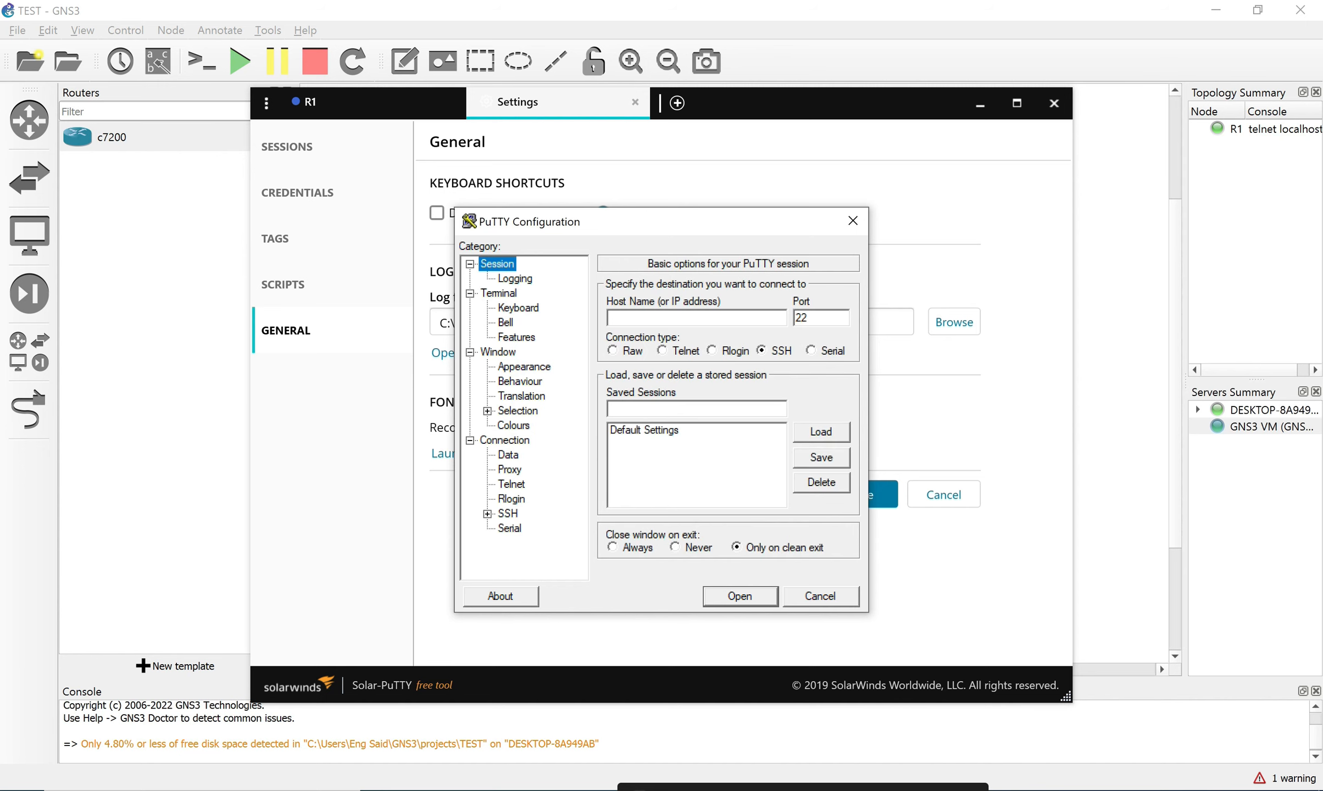
click(741, 596)
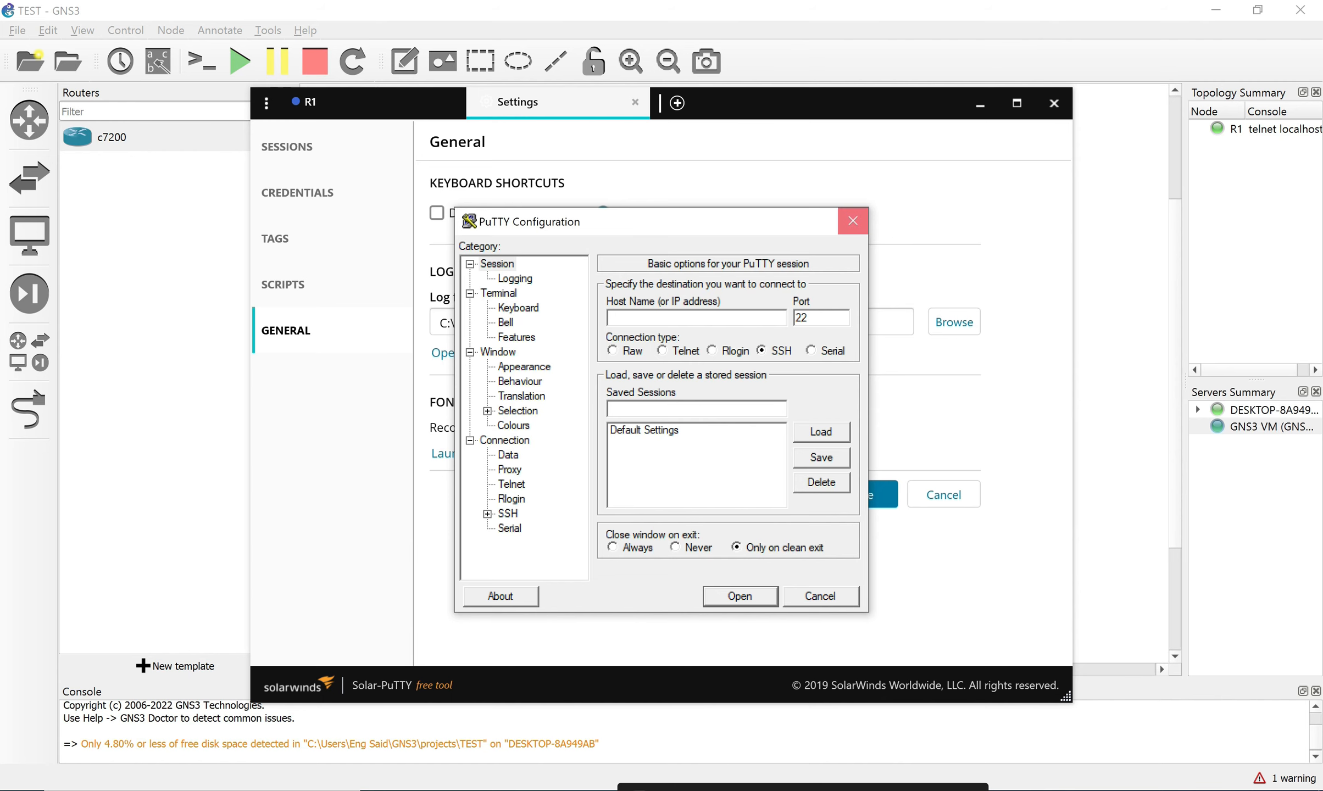
click(853, 220)
click(359, 103)
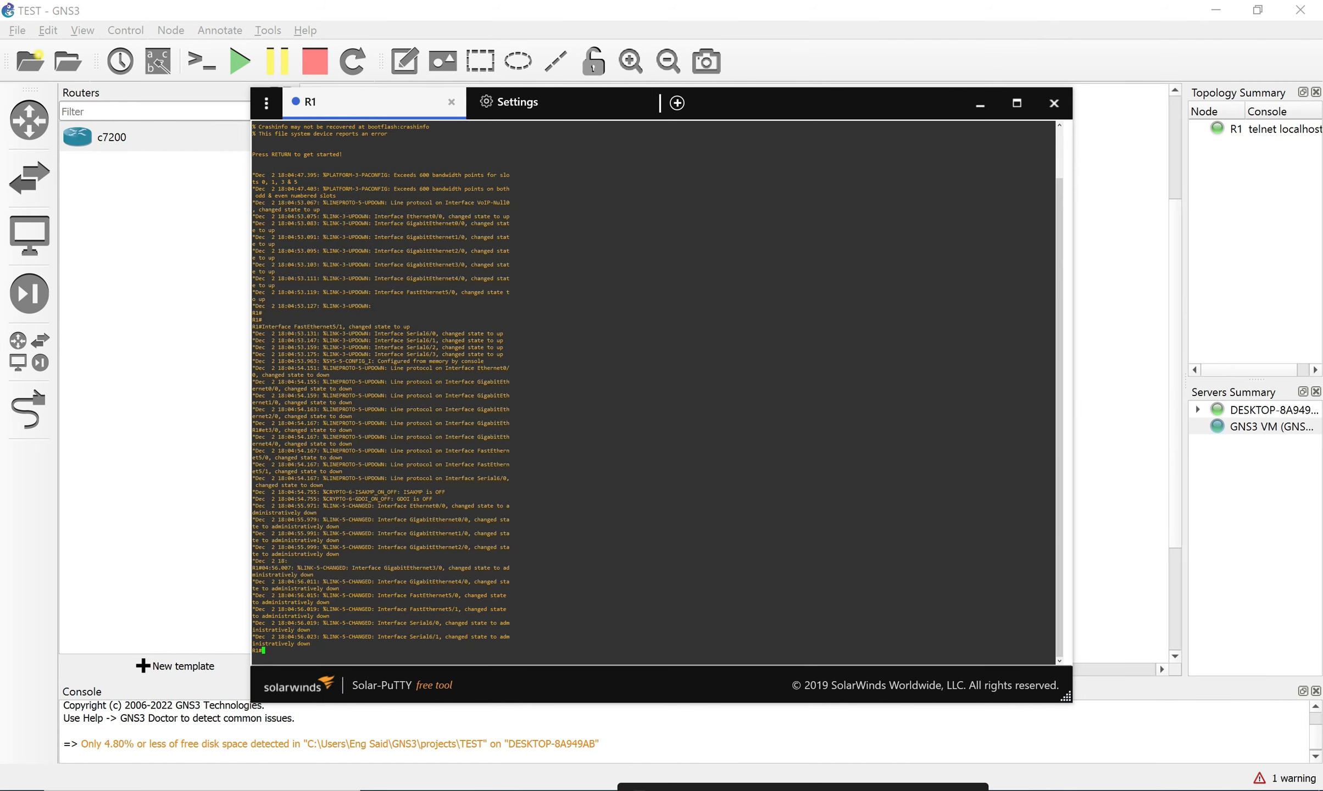
right_click(439, 385)
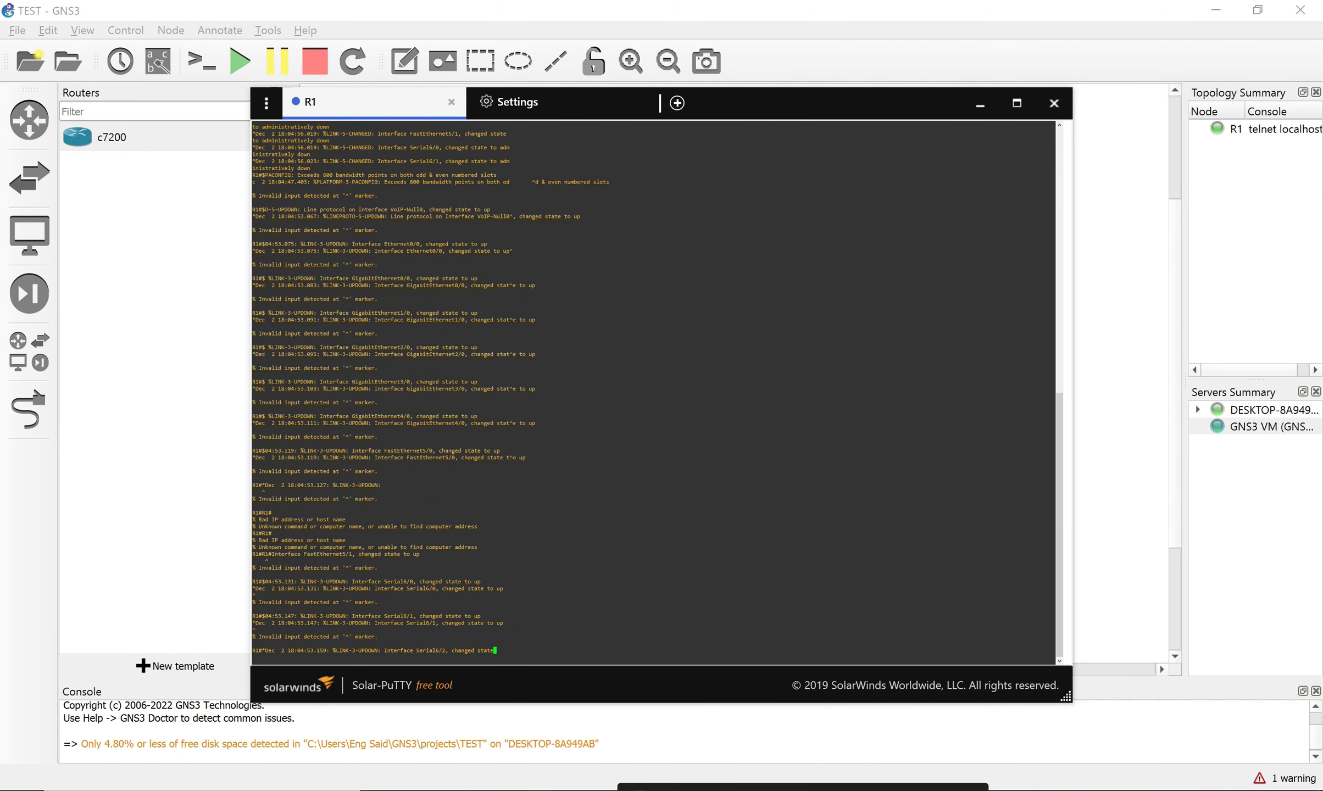
scroll(654, 393, up, 3)
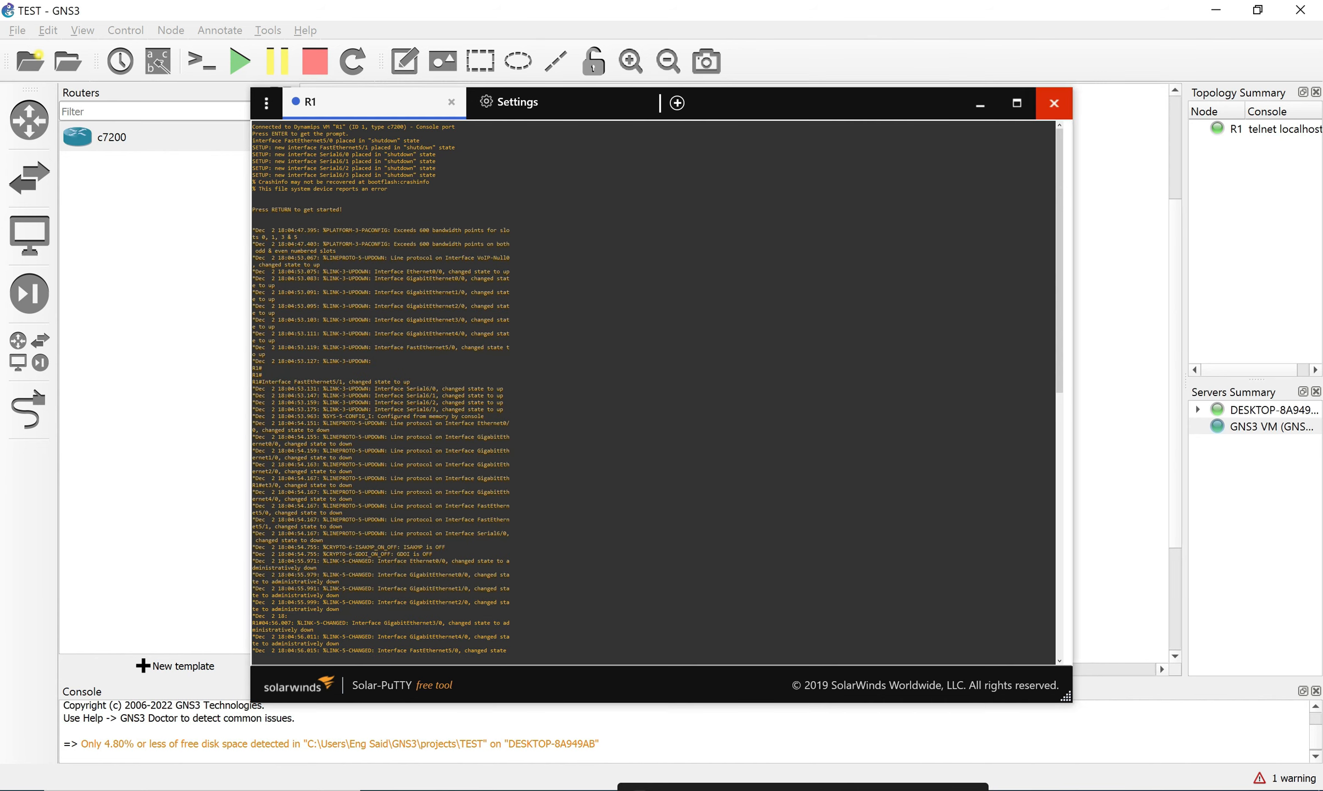
click(1053, 103)
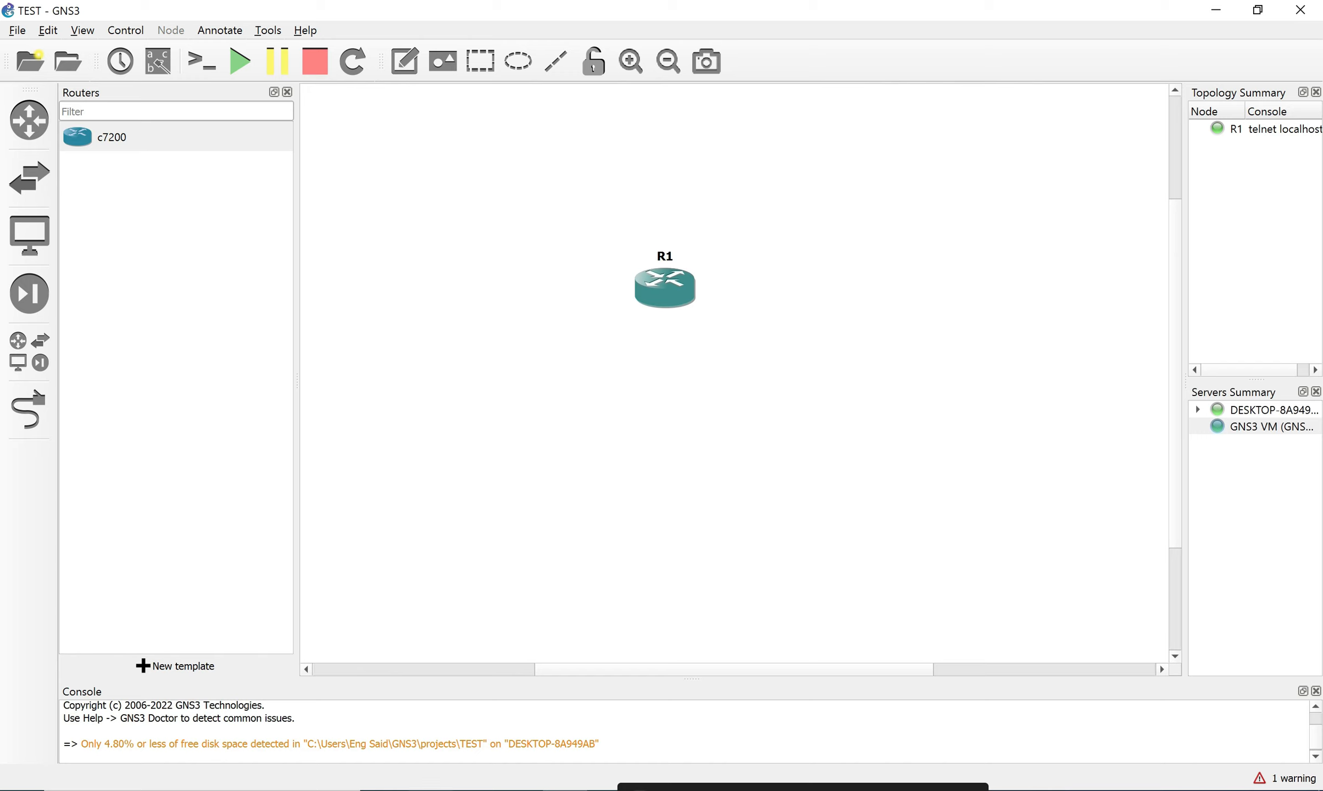
Move R1 to the upper left and place a second c7200 router, R2, on the canvas.
drag(665, 286, 490, 256)
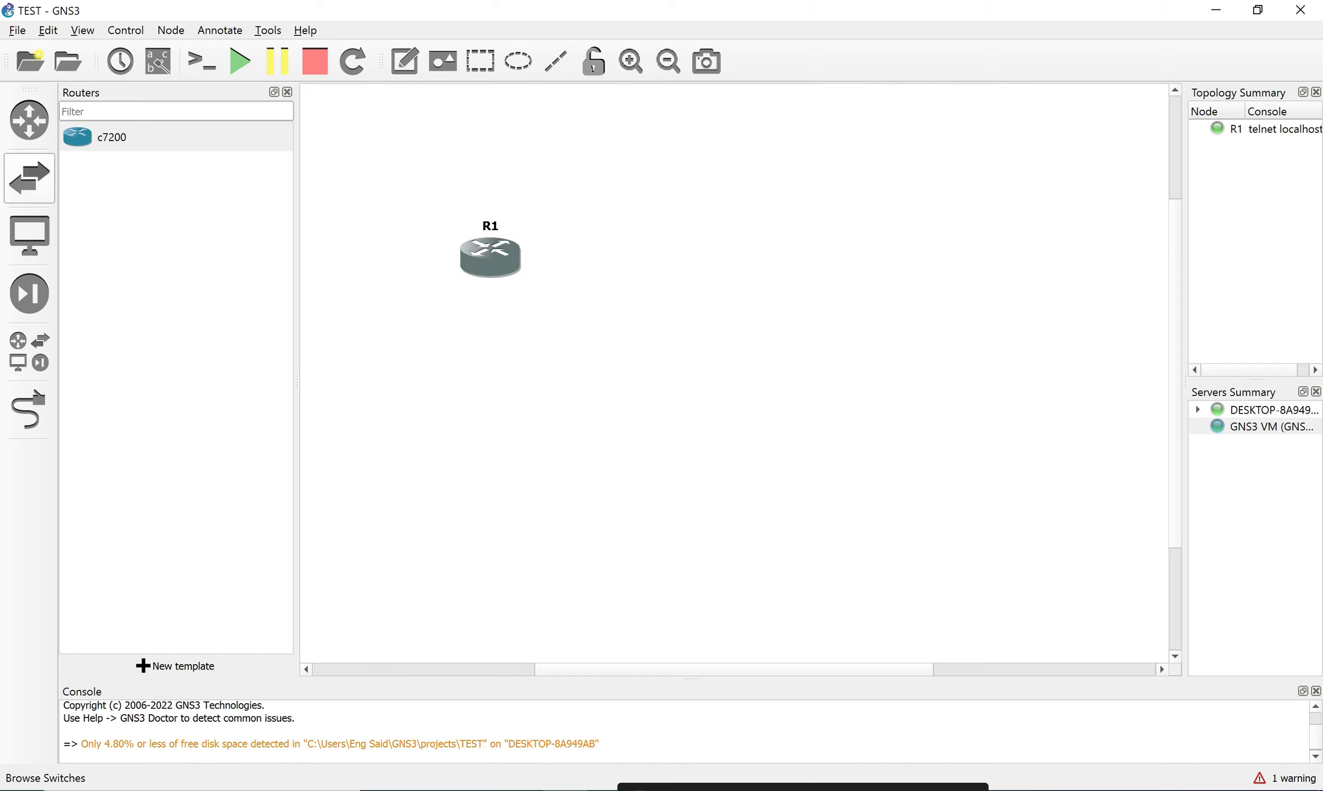
click(111, 138)
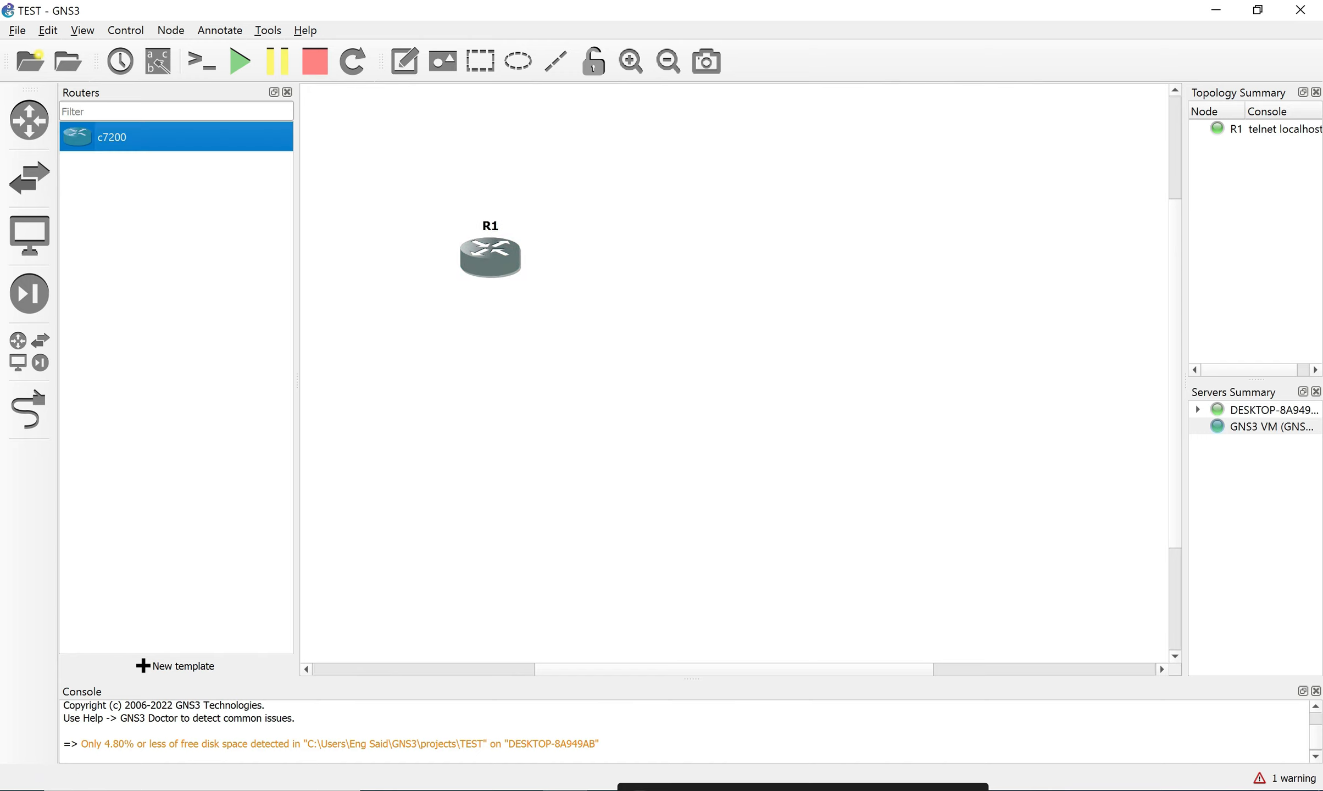
drag(112, 137, 770, 274)
Link R1's GigabitEthernet0/0 to R2's GigabitEthernet0/0.
click(29, 409)
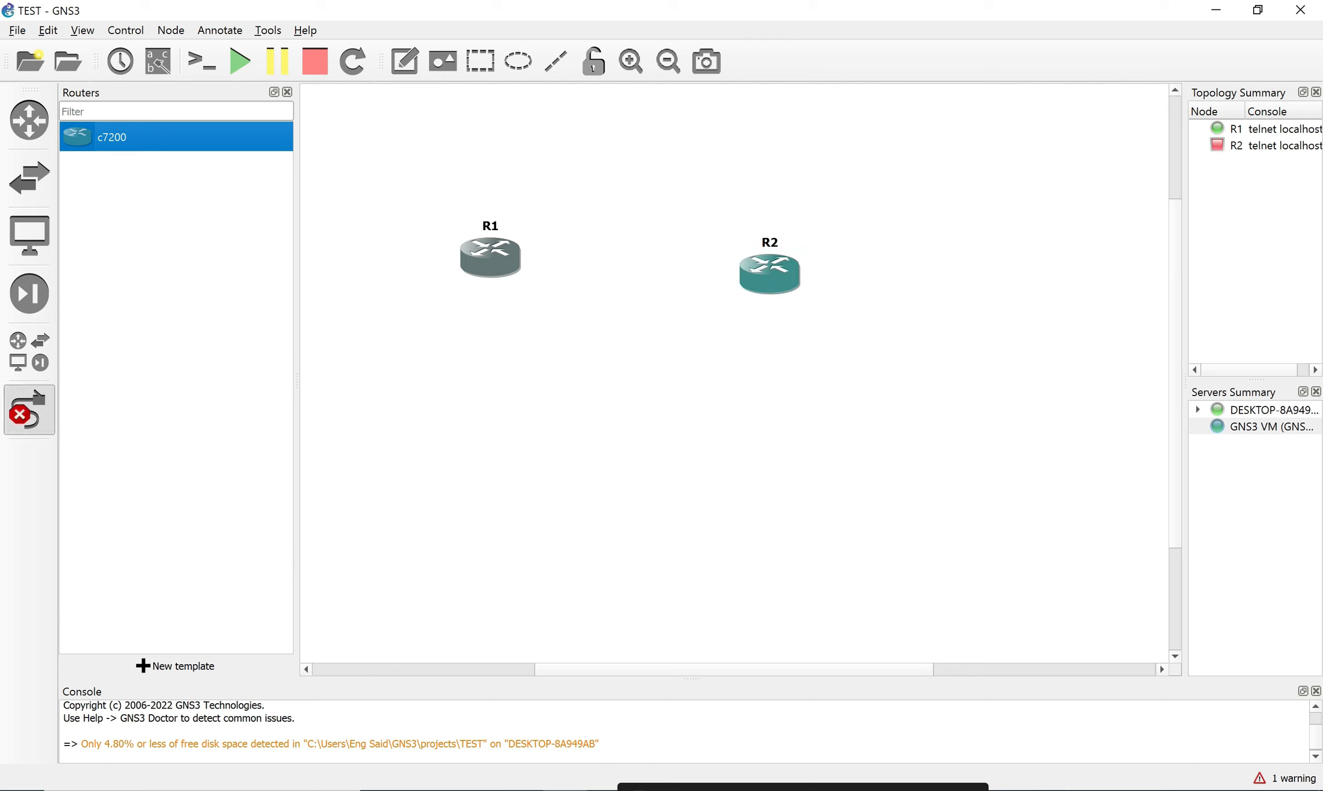
click(504, 265)
click(574, 274)
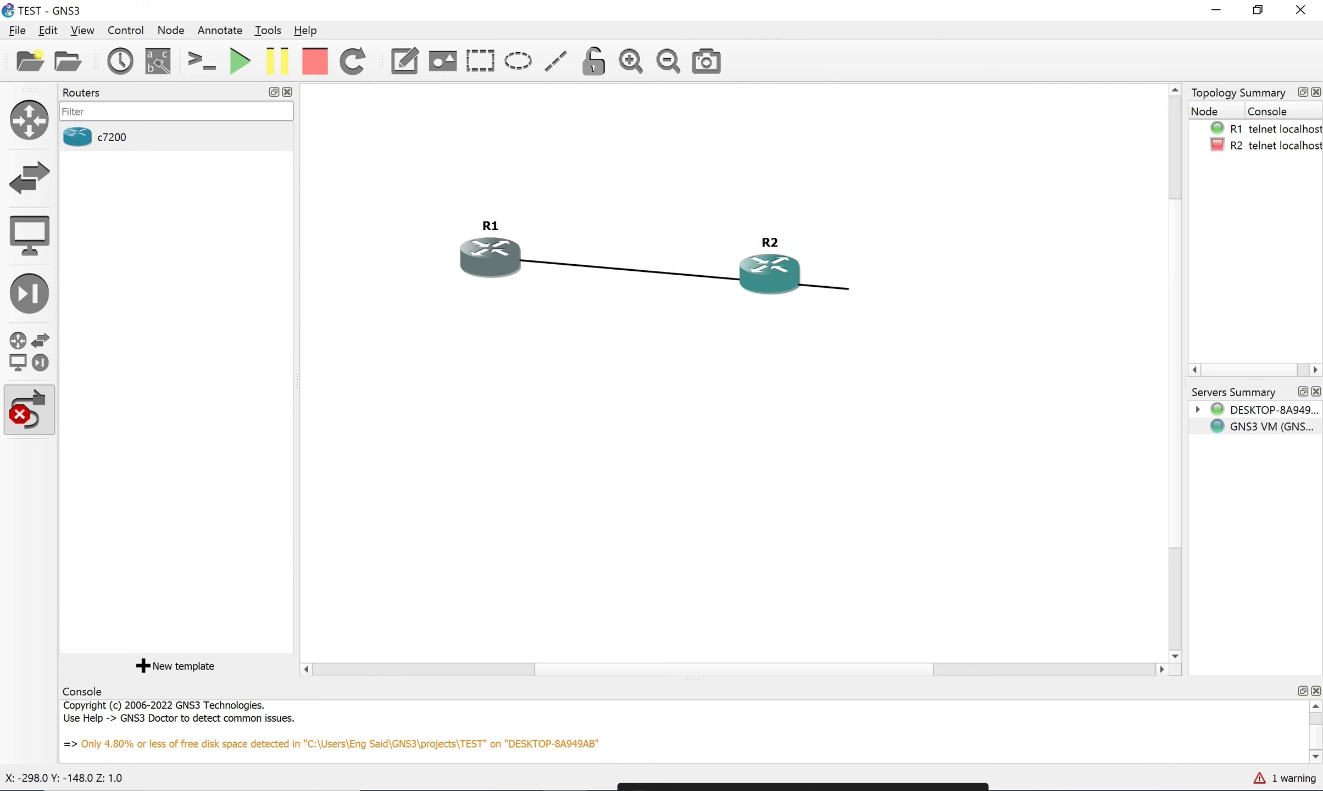
click(788, 278)
click(796, 287)
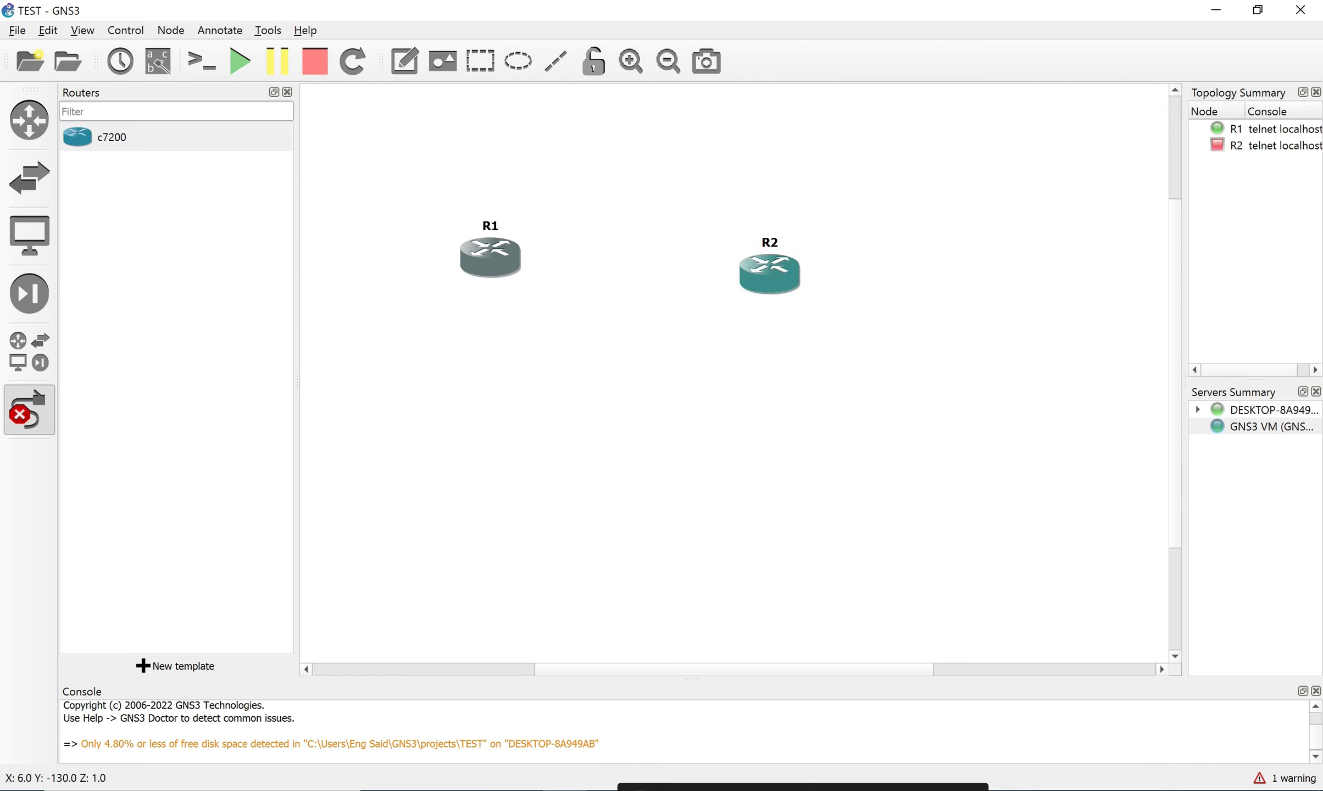
click(239, 61)
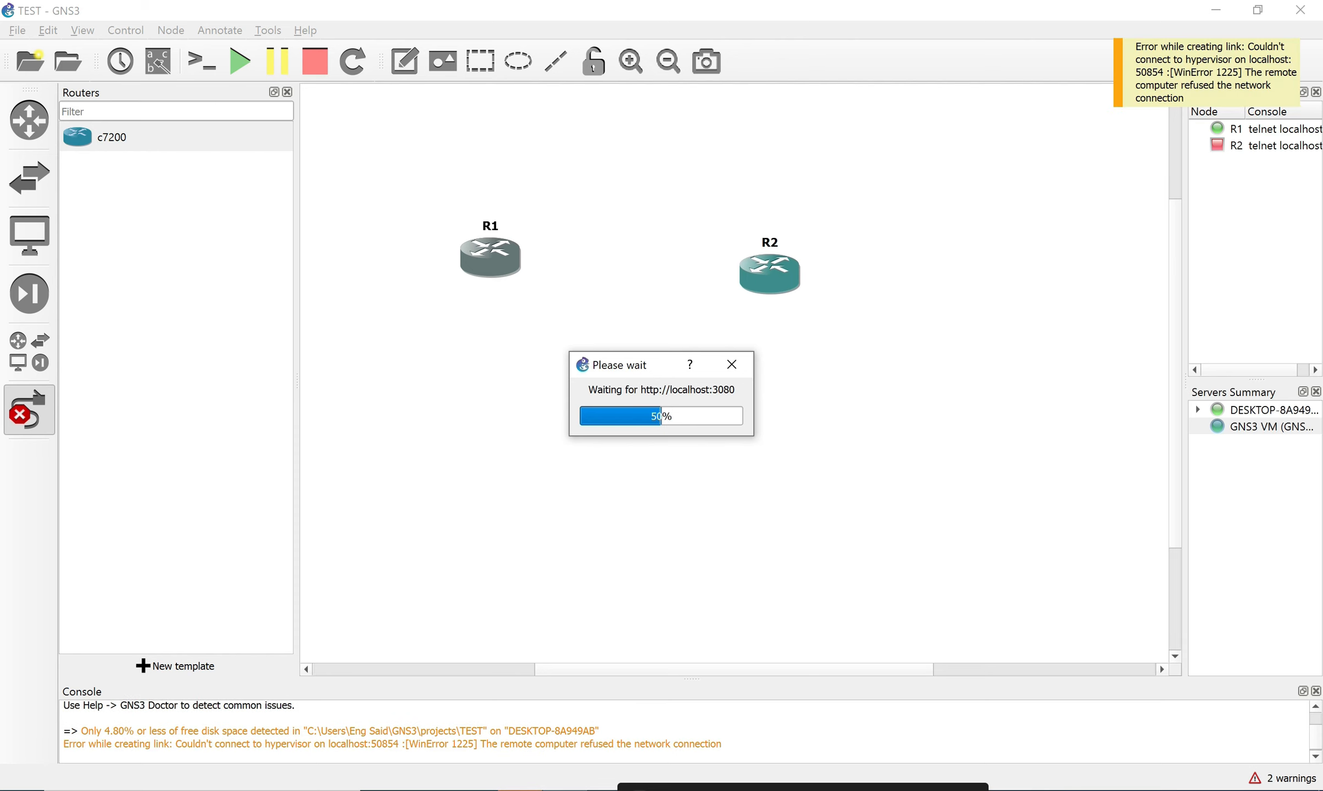
click(487, 262)
click(522, 275)
click(775, 272)
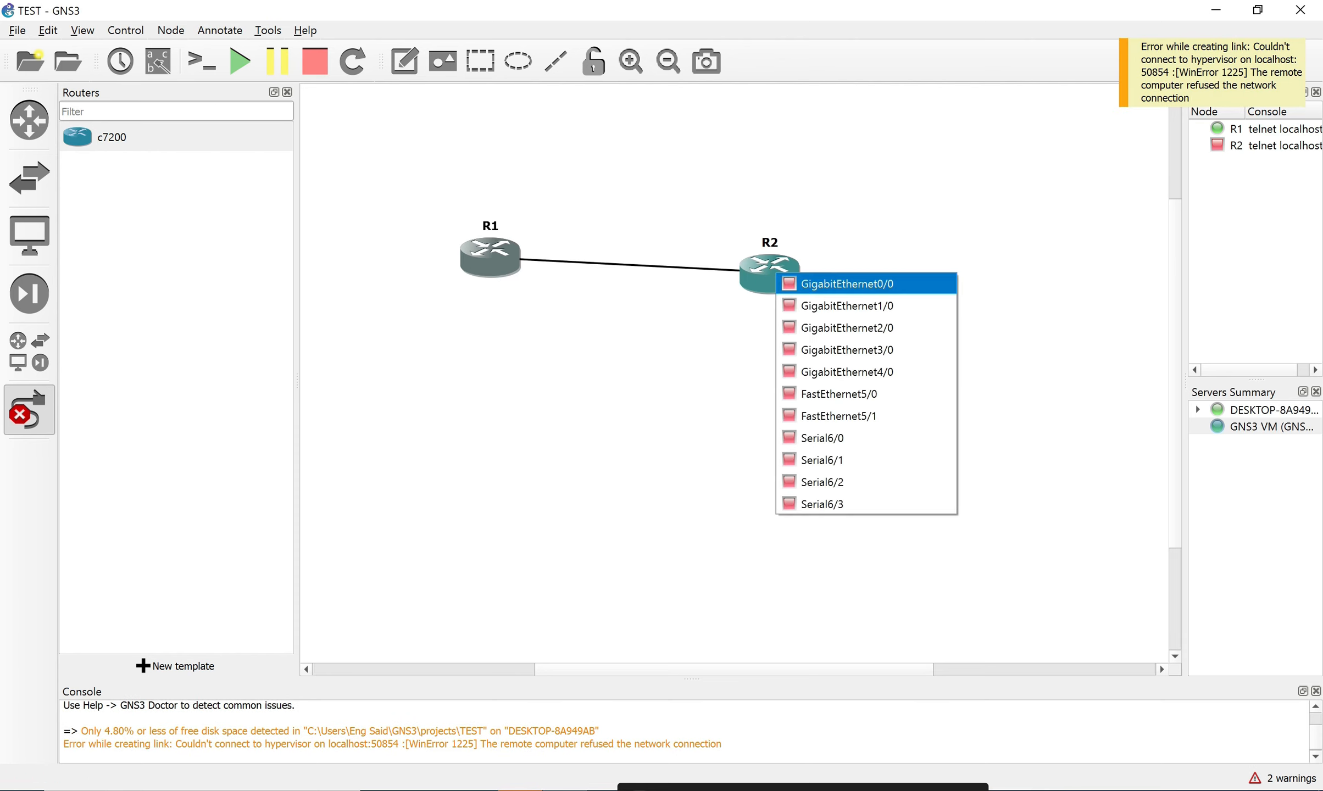
click(841, 283)
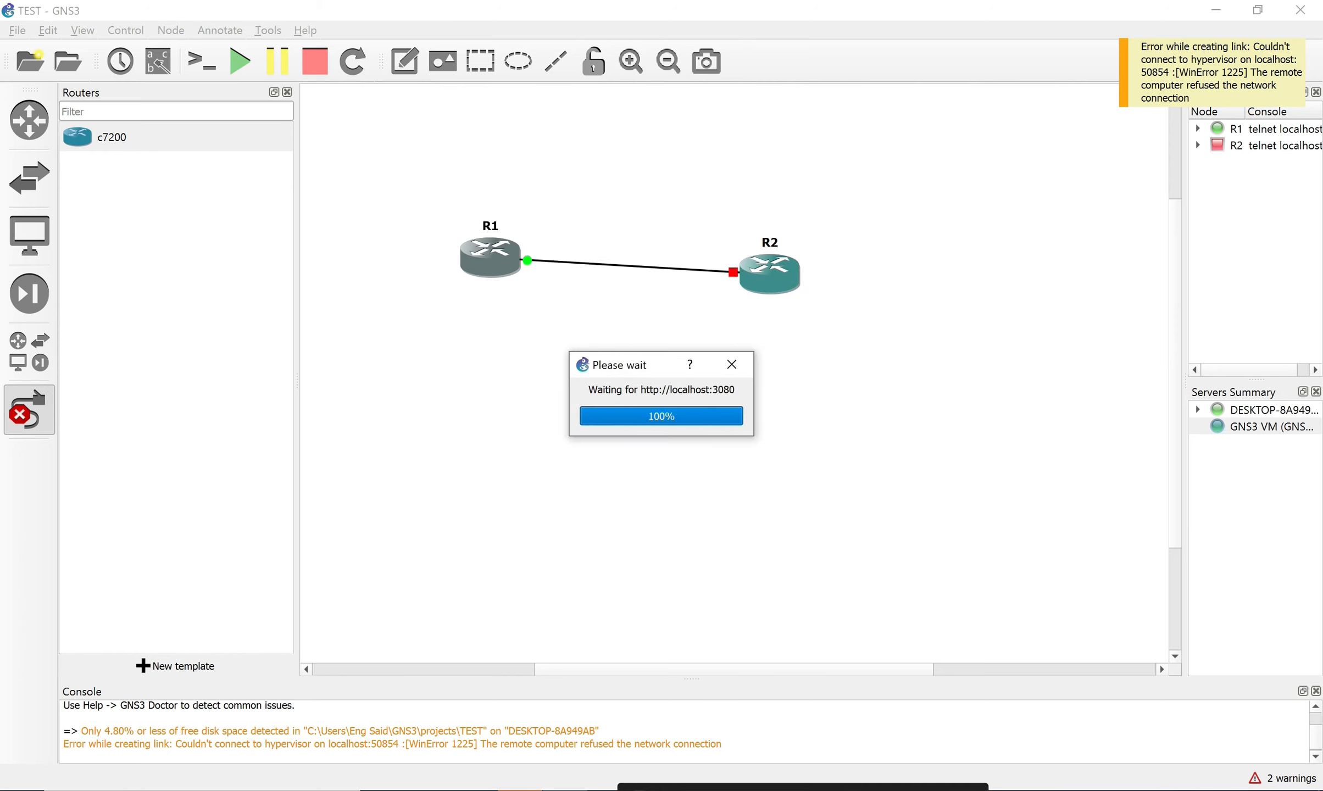
Start all routers, confirm with Yes, and leave link-drawing mode.
click(240, 61)
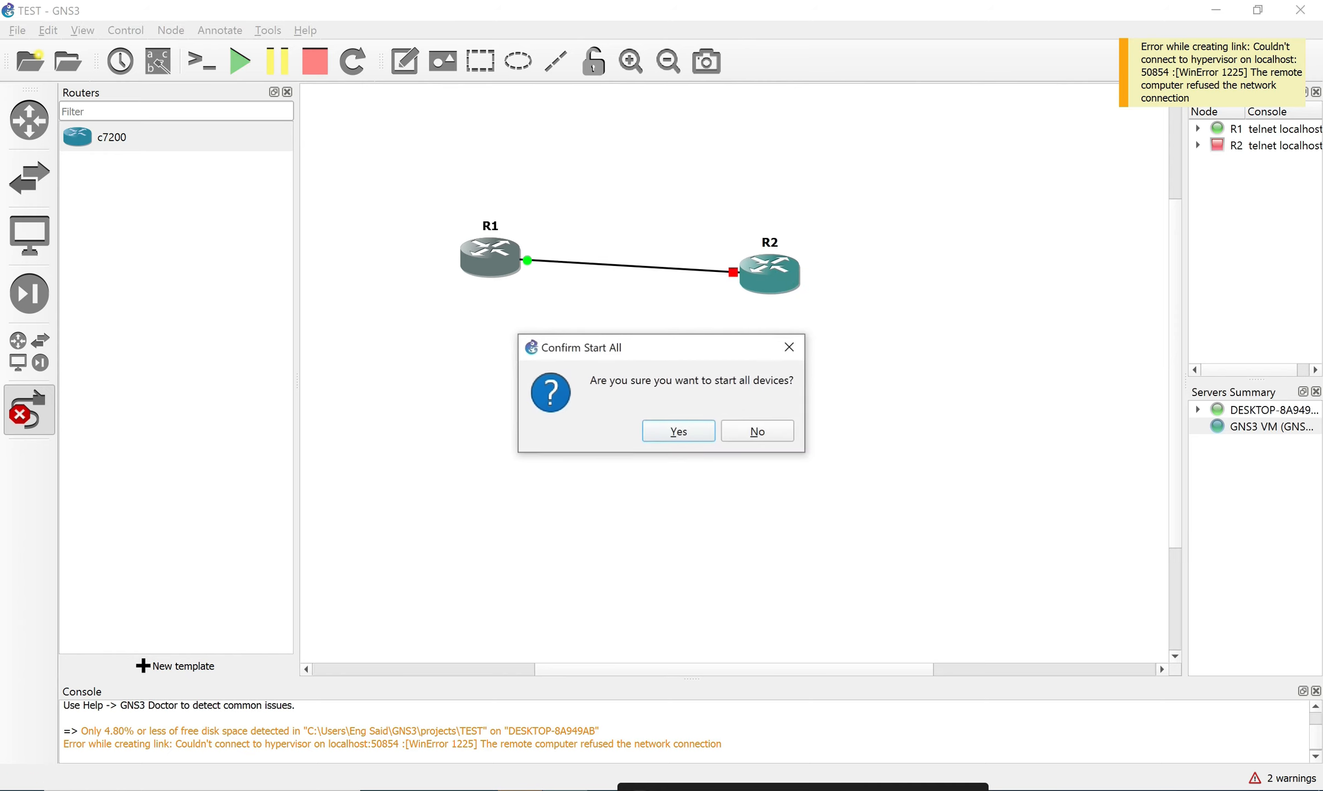
click(678, 432)
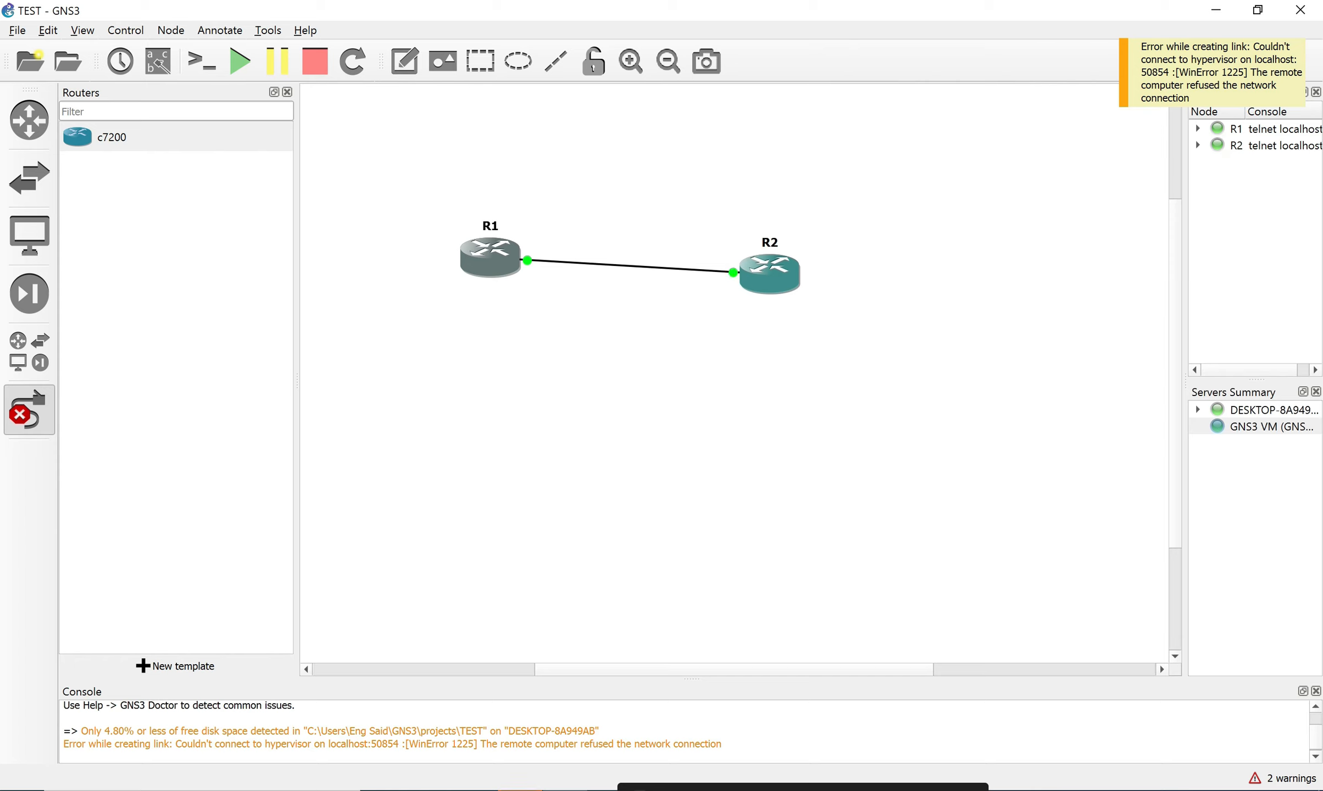
click(30, 409)
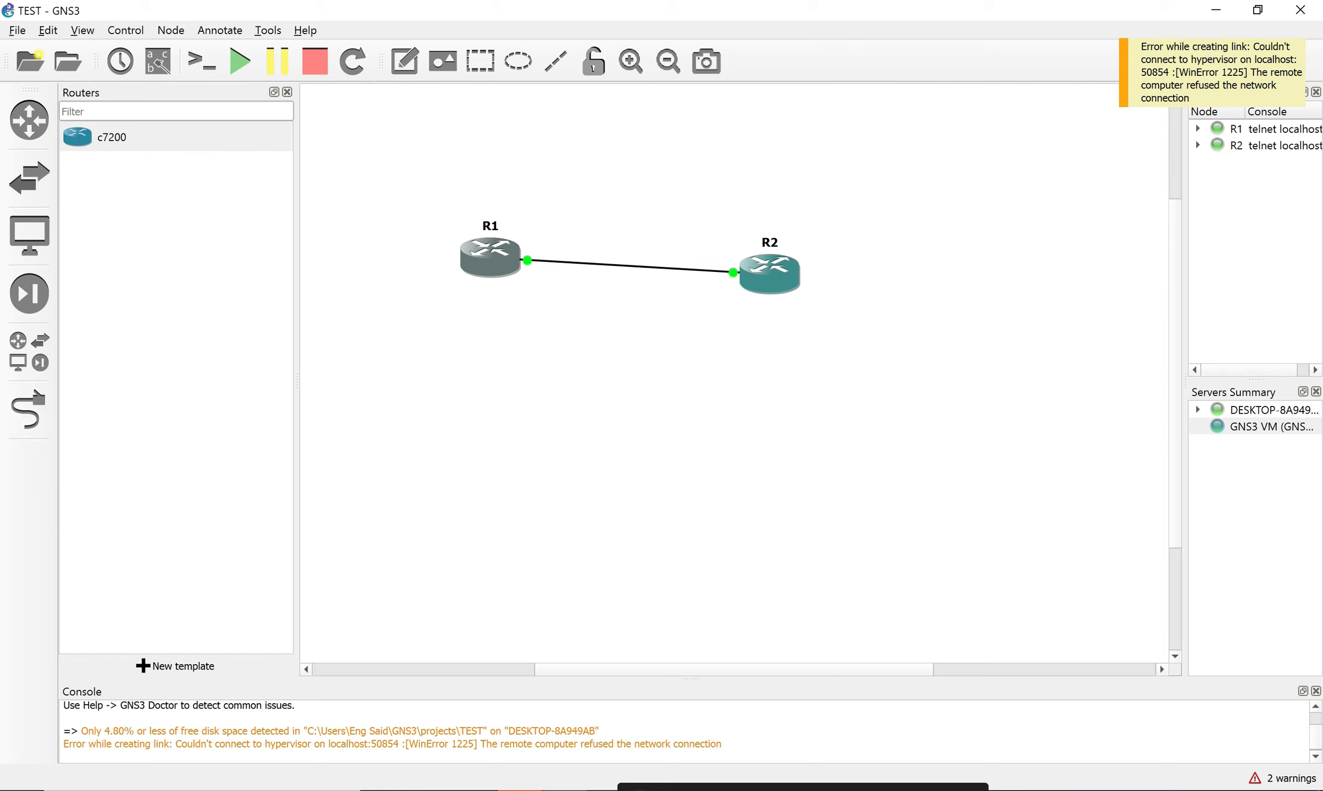
Move R2 up and to the right, then open R2's console and close it.
drag(770, 273, 791, 243)
drag(471, 202, 1053, 335)
click(790, 244)
right_click(784, 248)
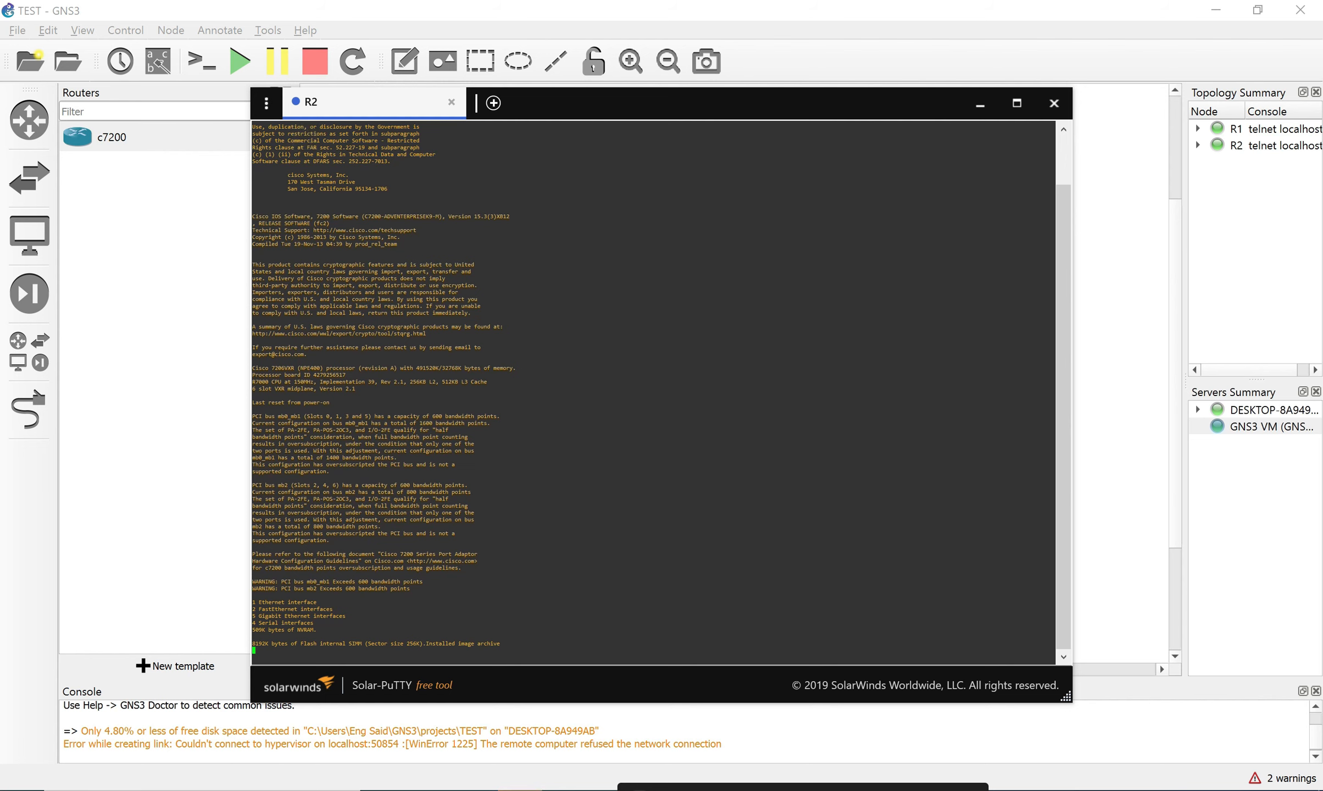
click(1053, 103)
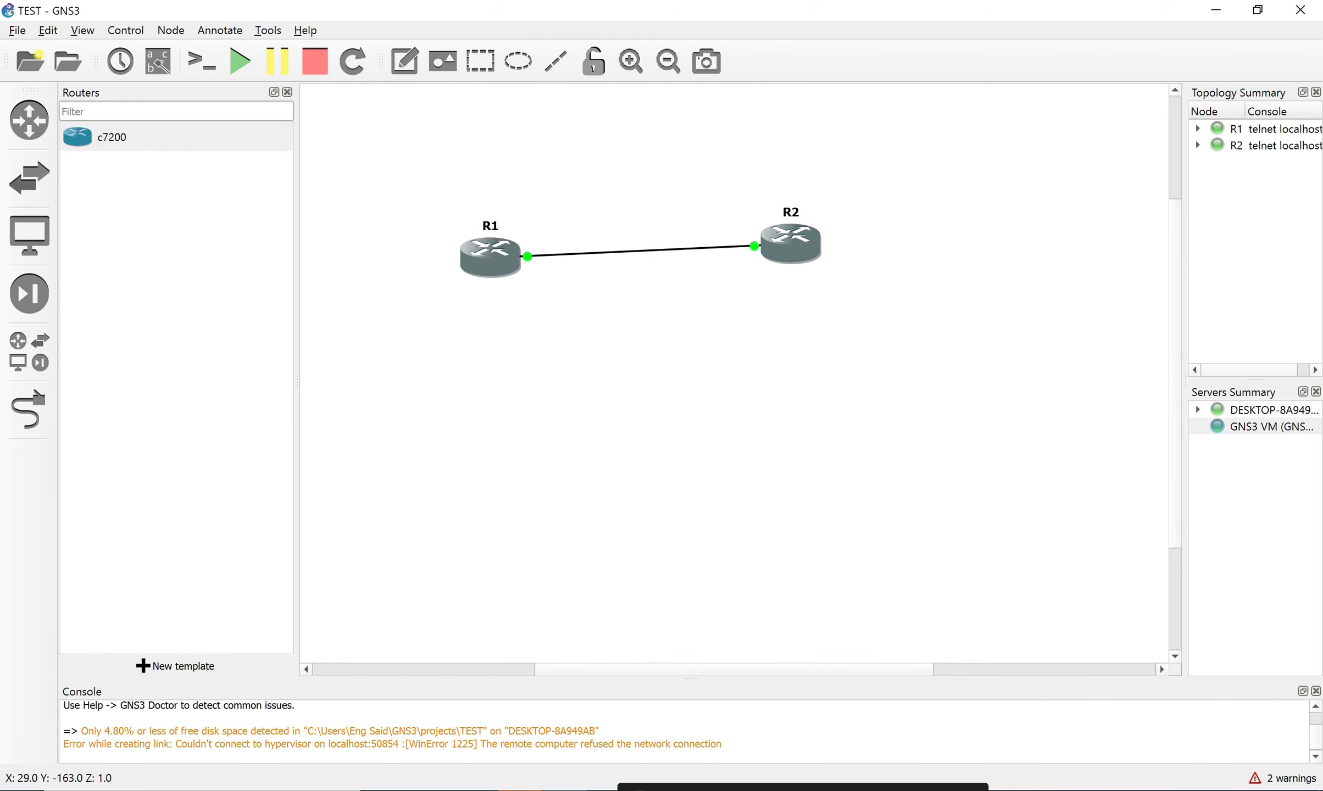
Open R1's and R2's Solar-PuTTY console sessions, close the window, and select both routers.
double_click(791, 243)
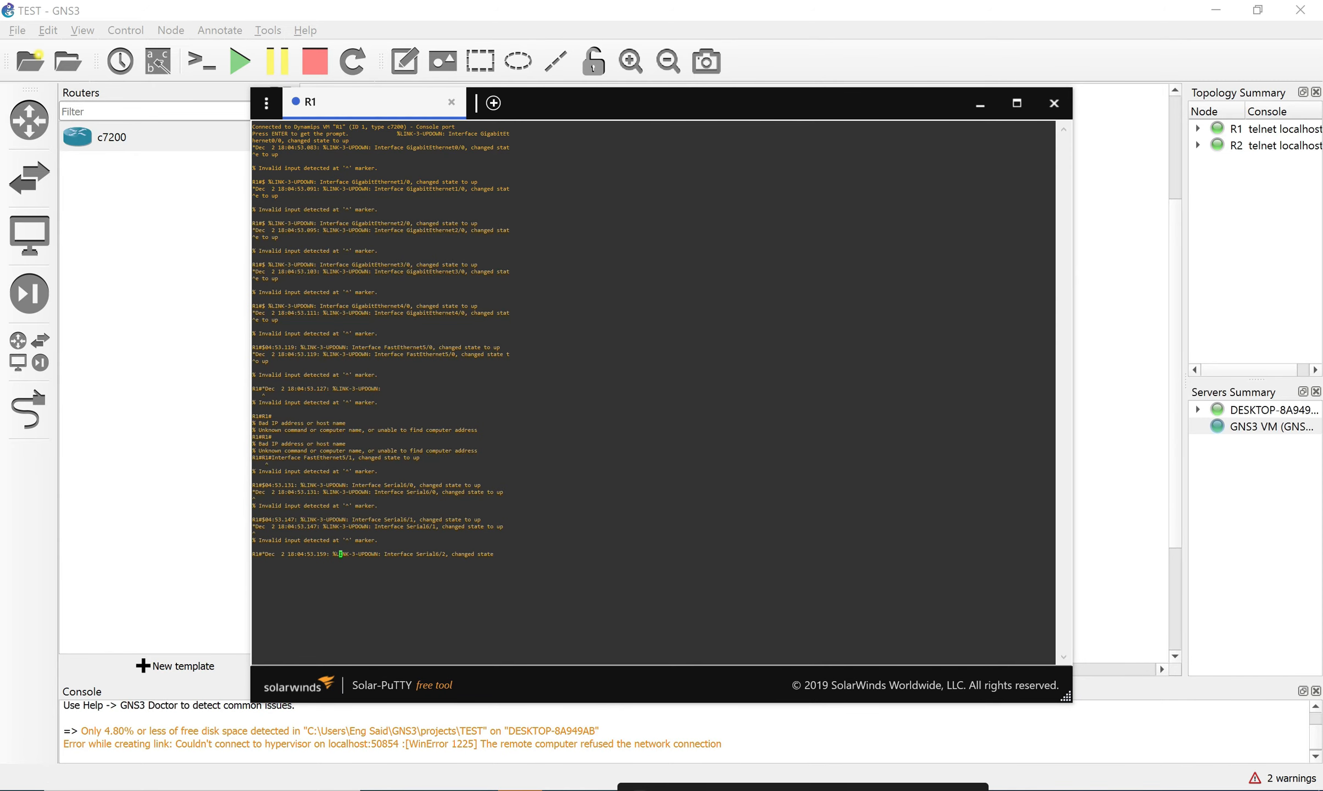
drag(348, 104, 441, 120)
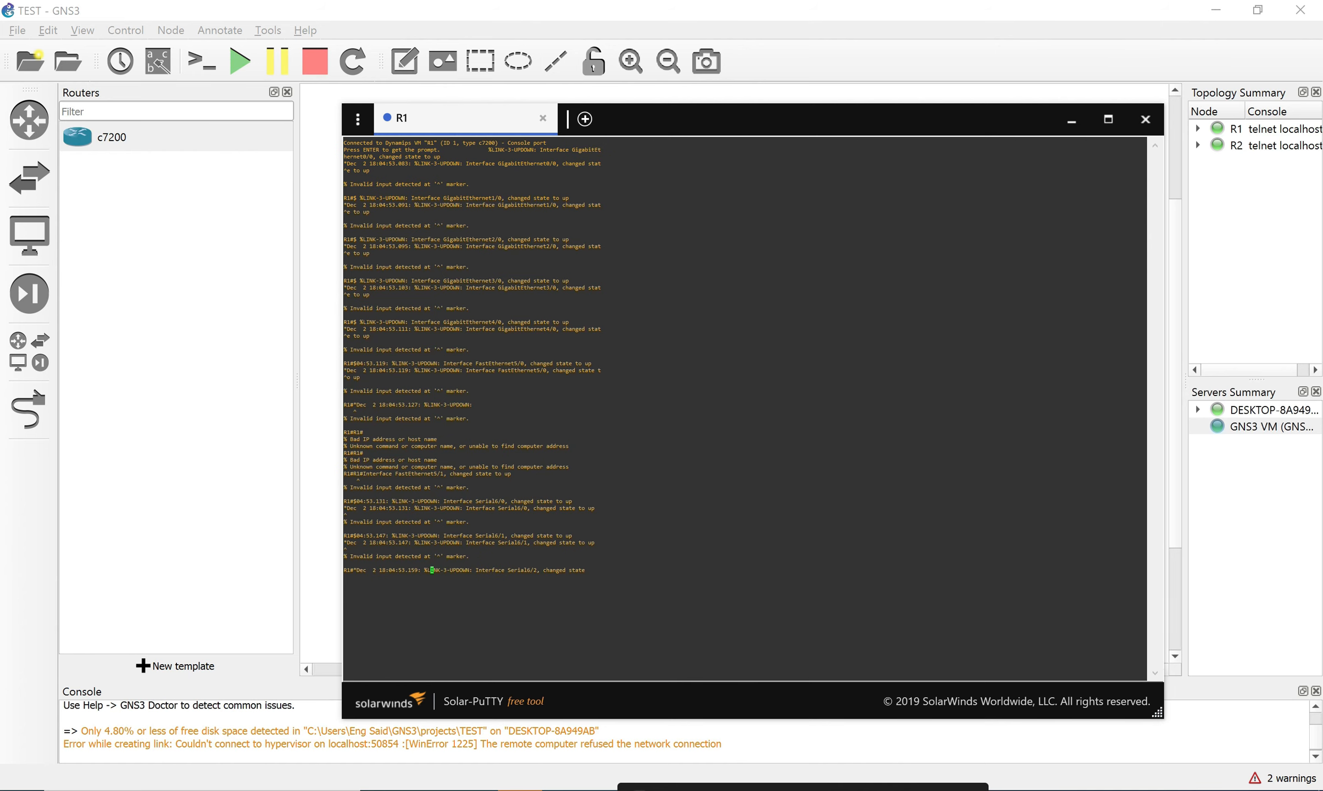
click(1072, 119)
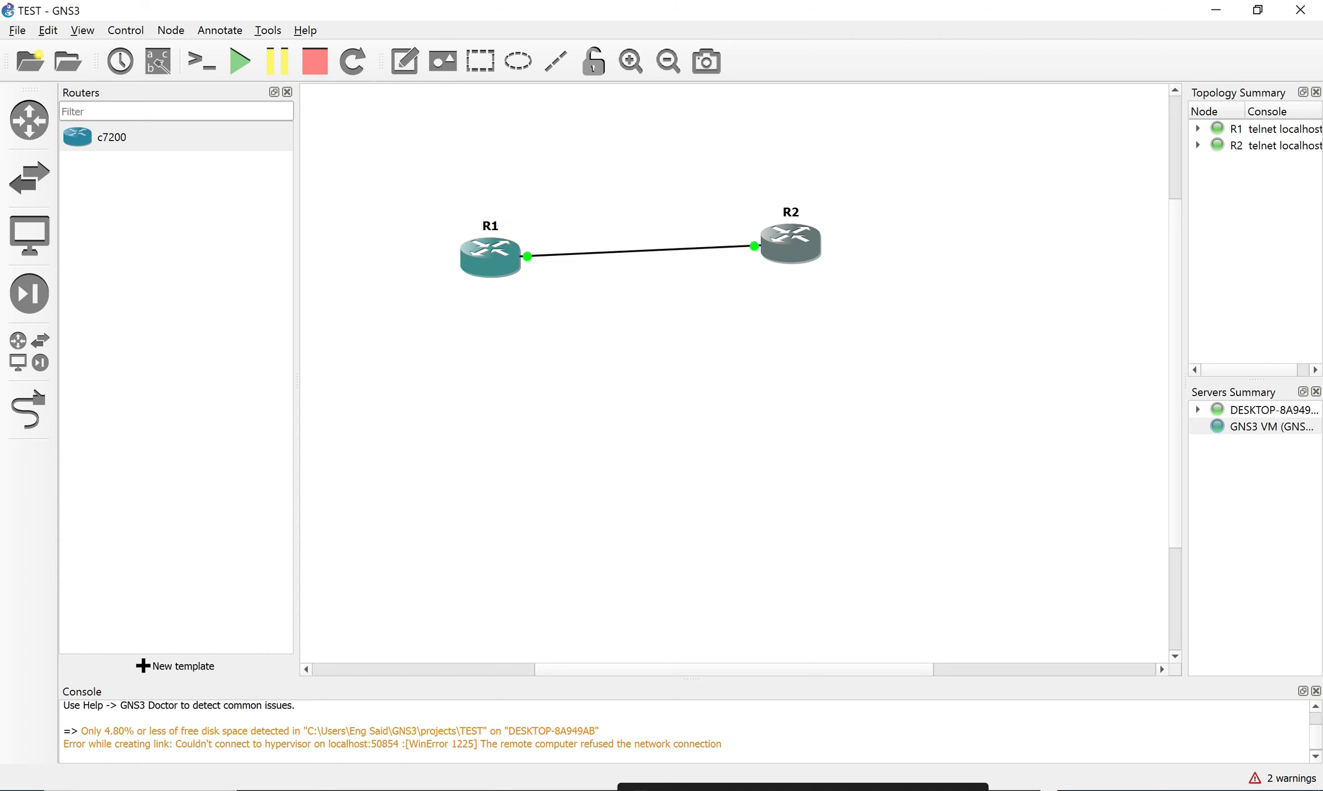
double_click(792, 245)
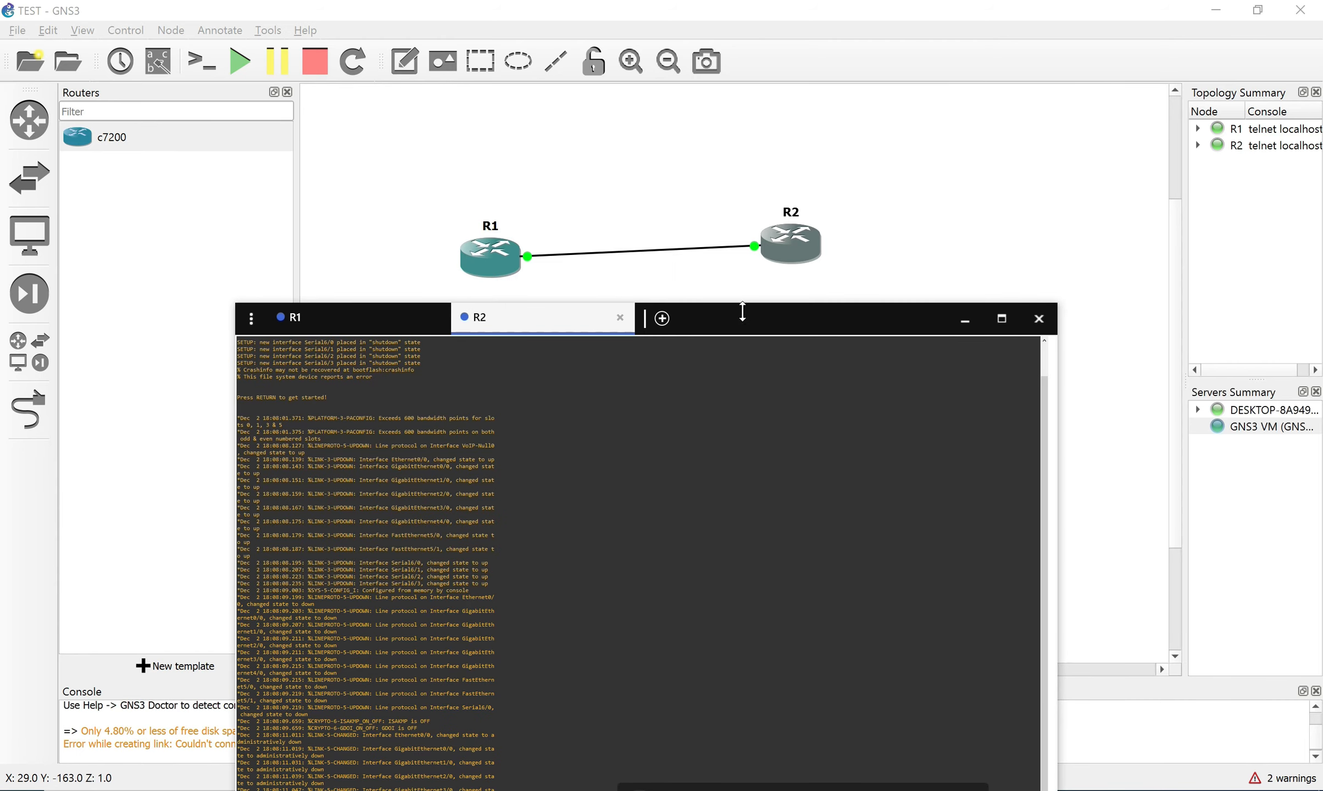
drag(742, 311, 824, 139)
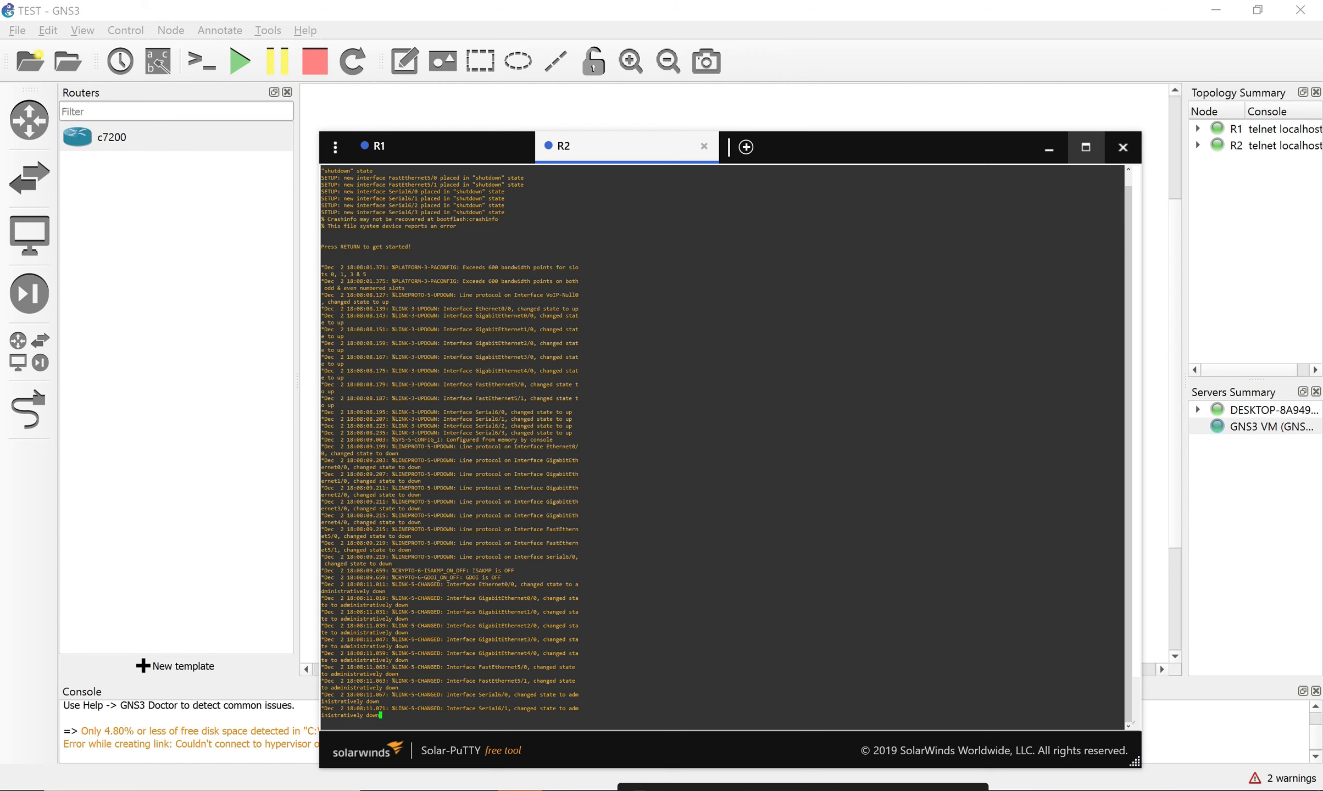
click(1123, 147)
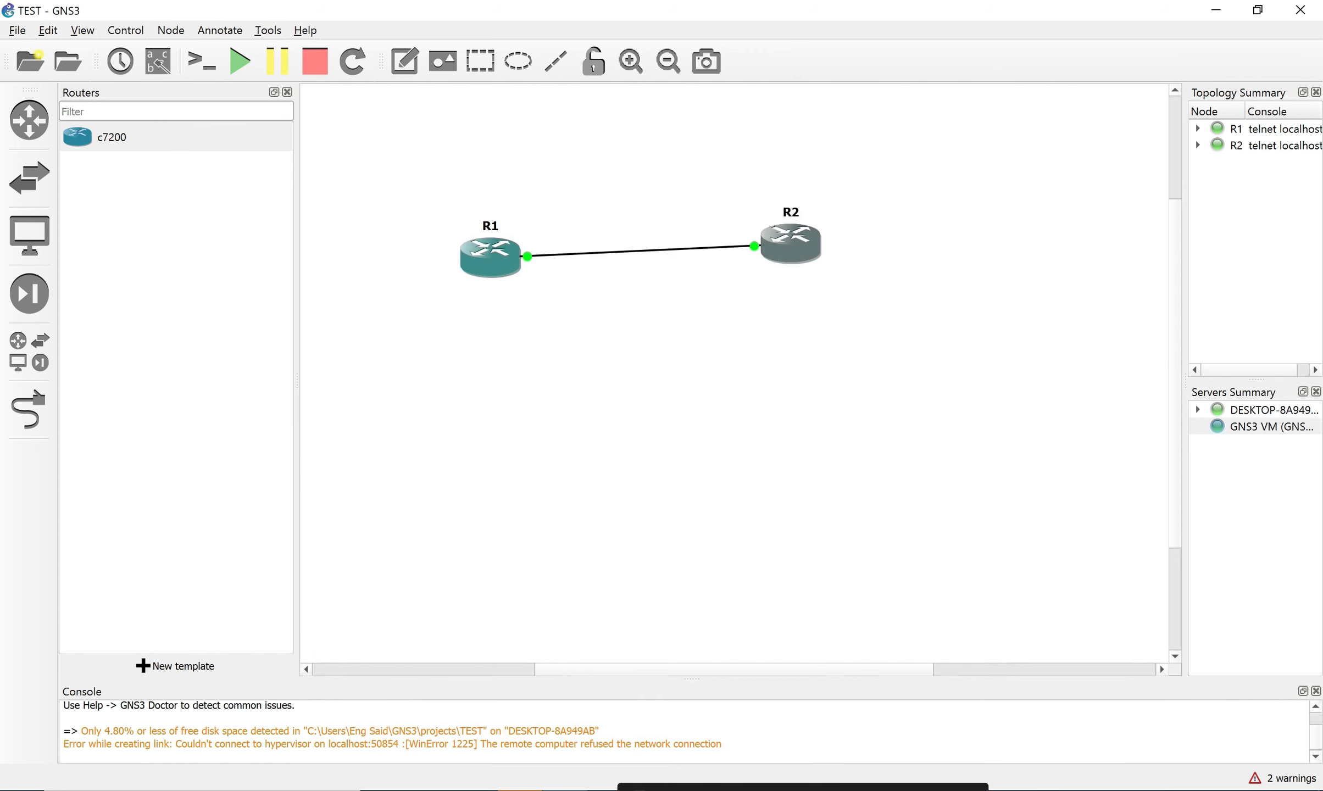
drag(387, 164, 1058, 390)
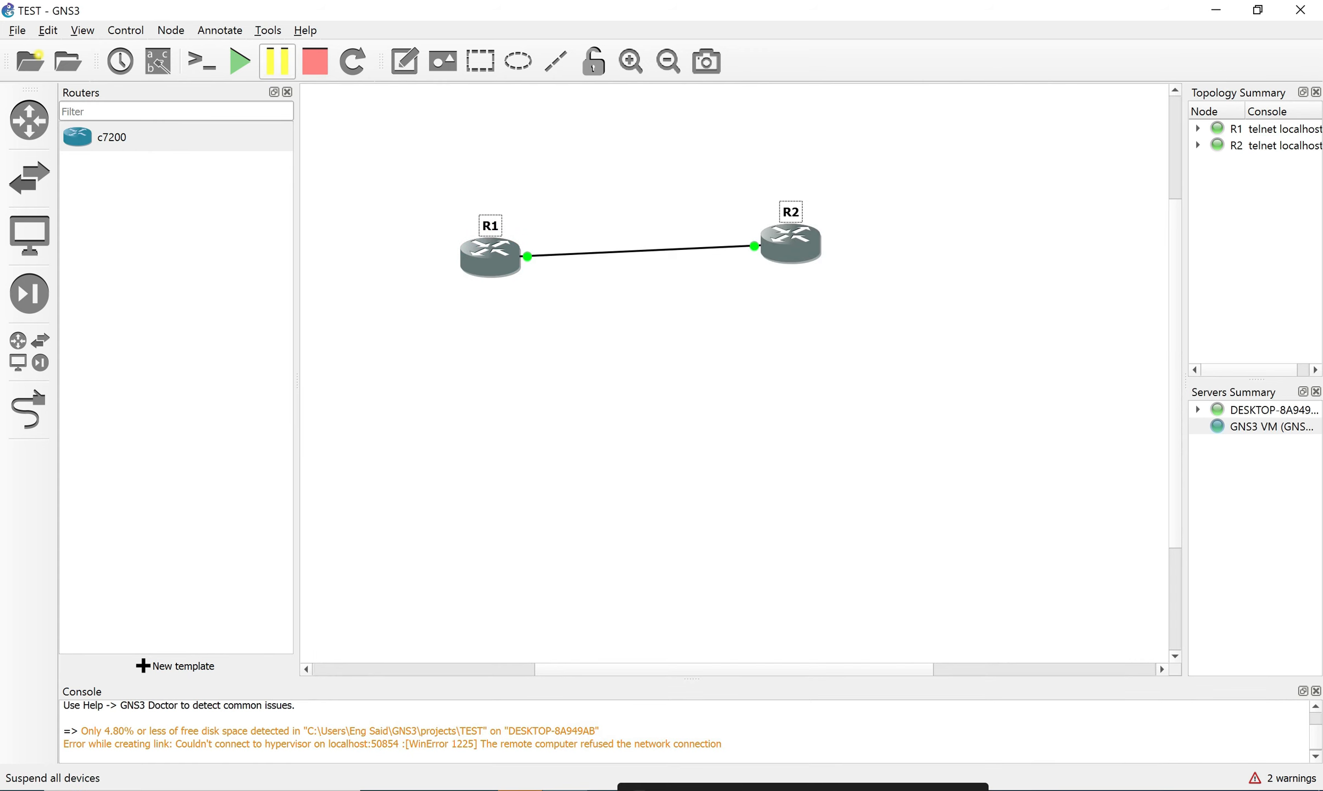
Stop all routers, move both up, and shift R2 left closer to R1.
click(315, 62)
click(678, 430)
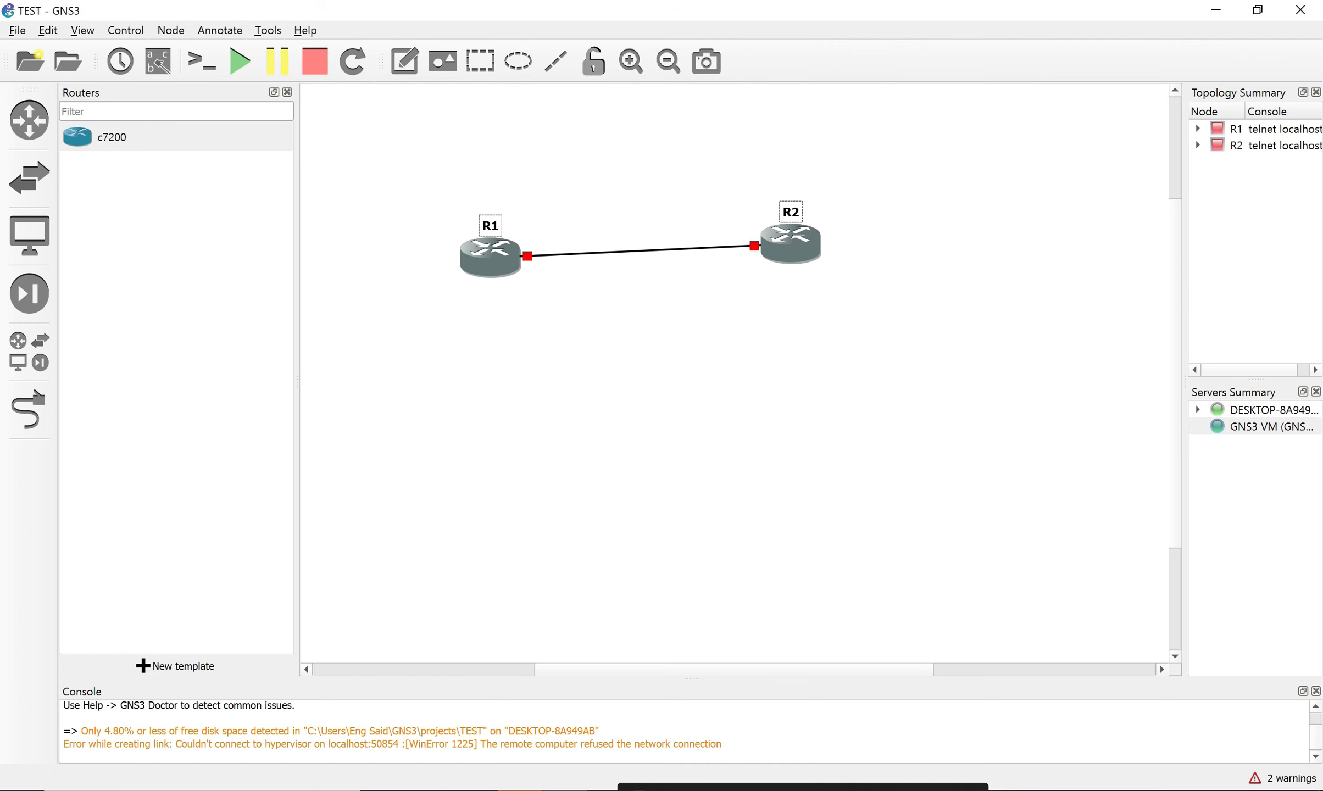
drag(490, 257, 489, 202)
click(594, 258)
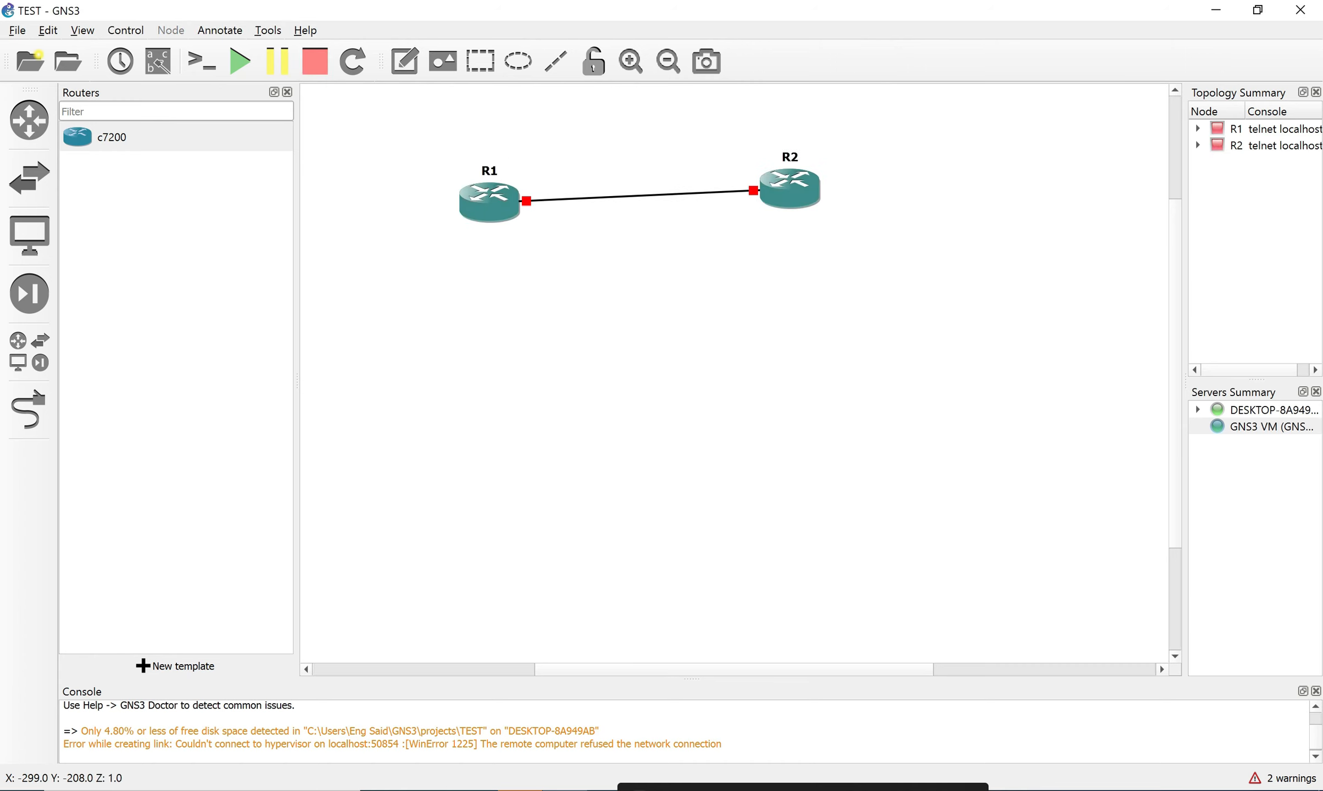
drag(789, 188, 723, 203)
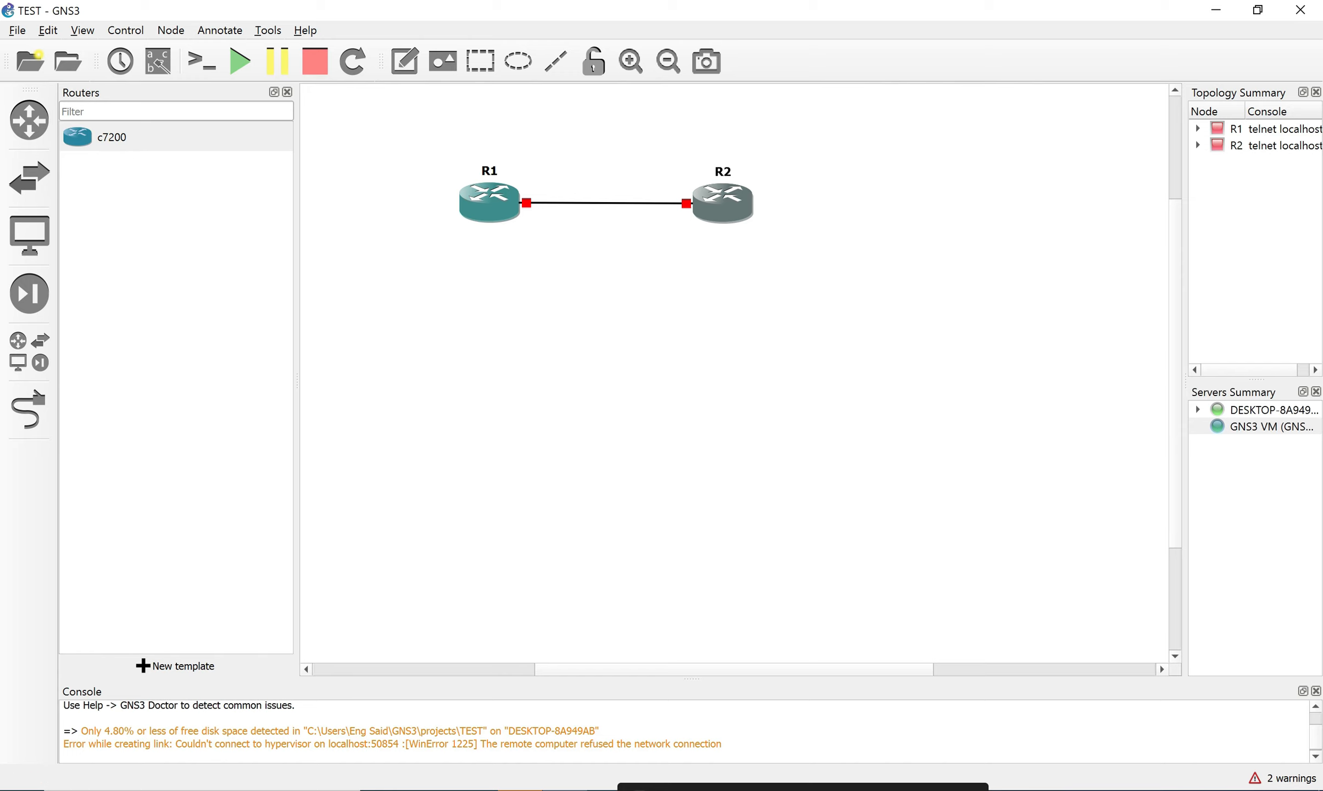
Show the Console applications settings in Edit > Preferences, then bring up Windows search.
click(49, 30)
click(88, 118)
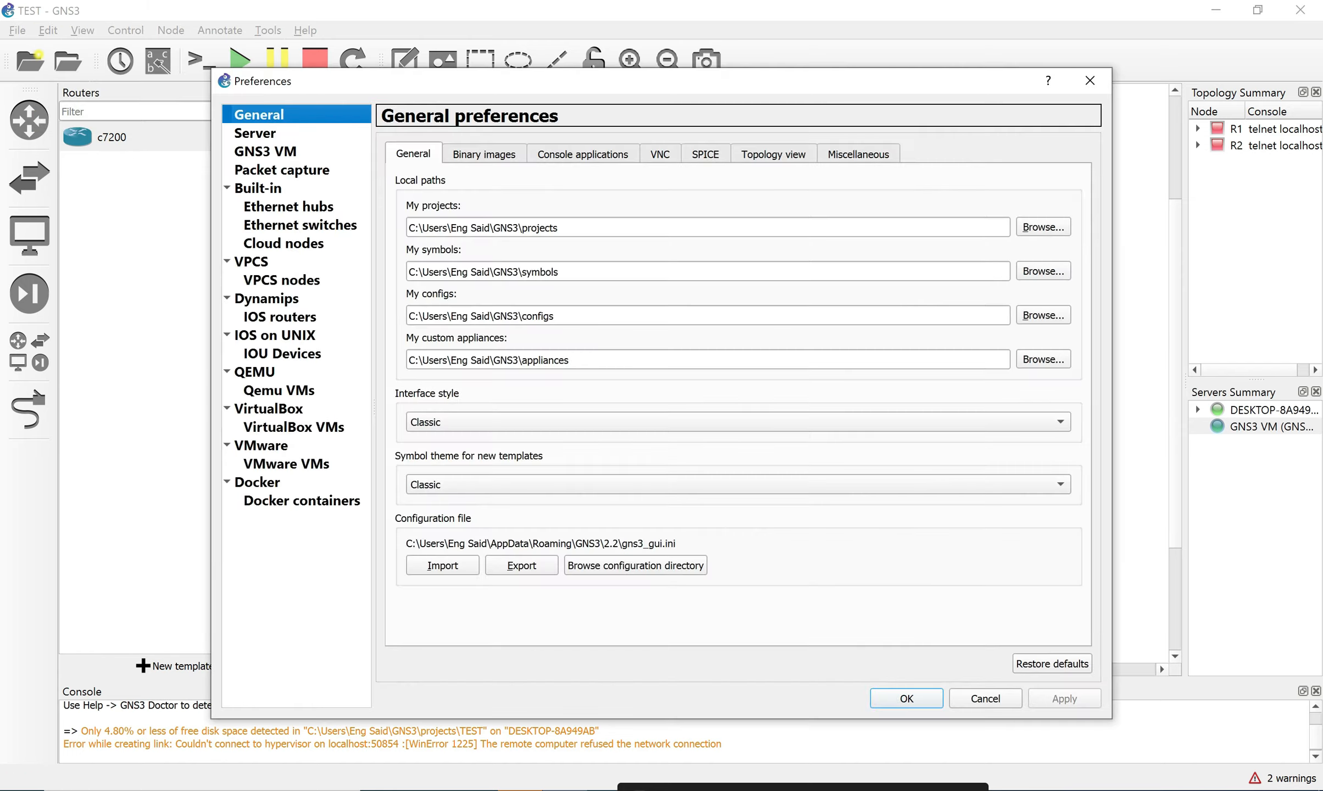
click(583, 154)
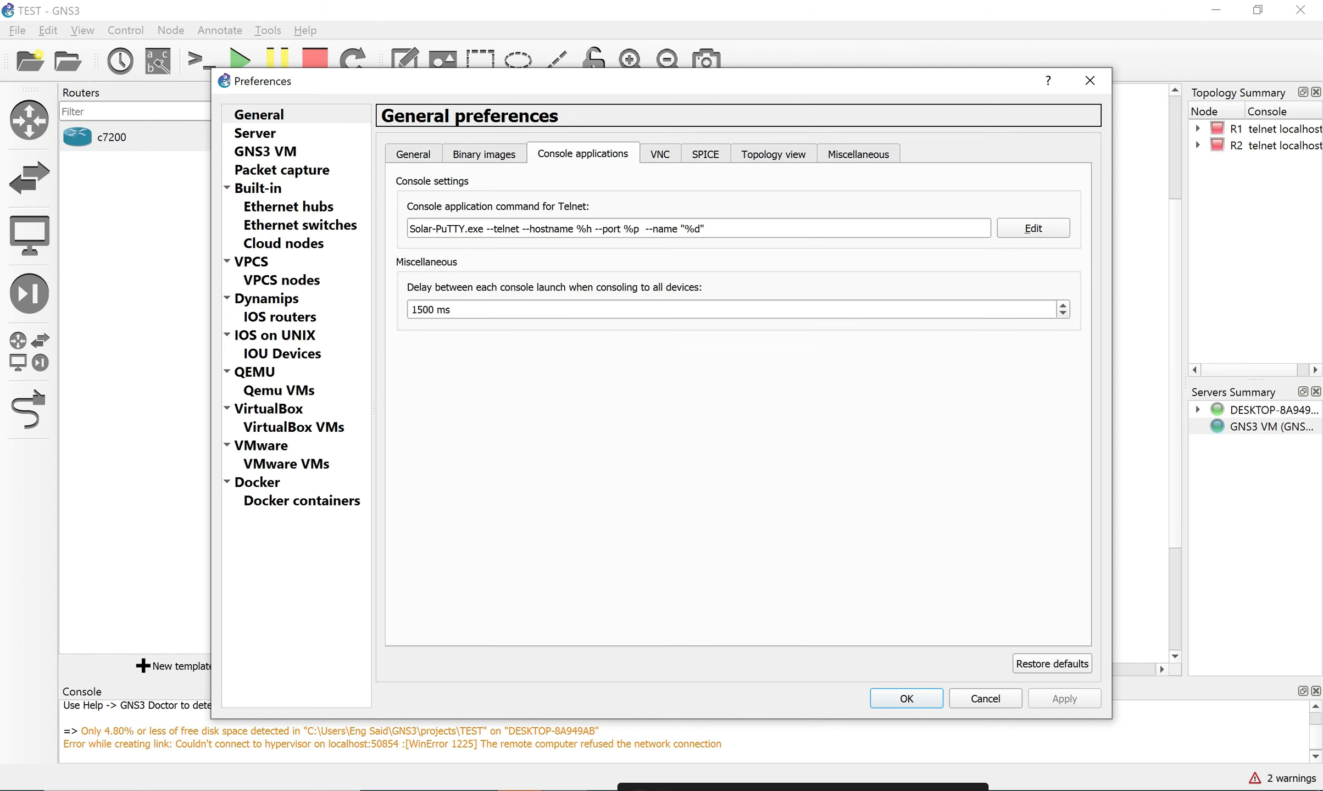
key(super+s)
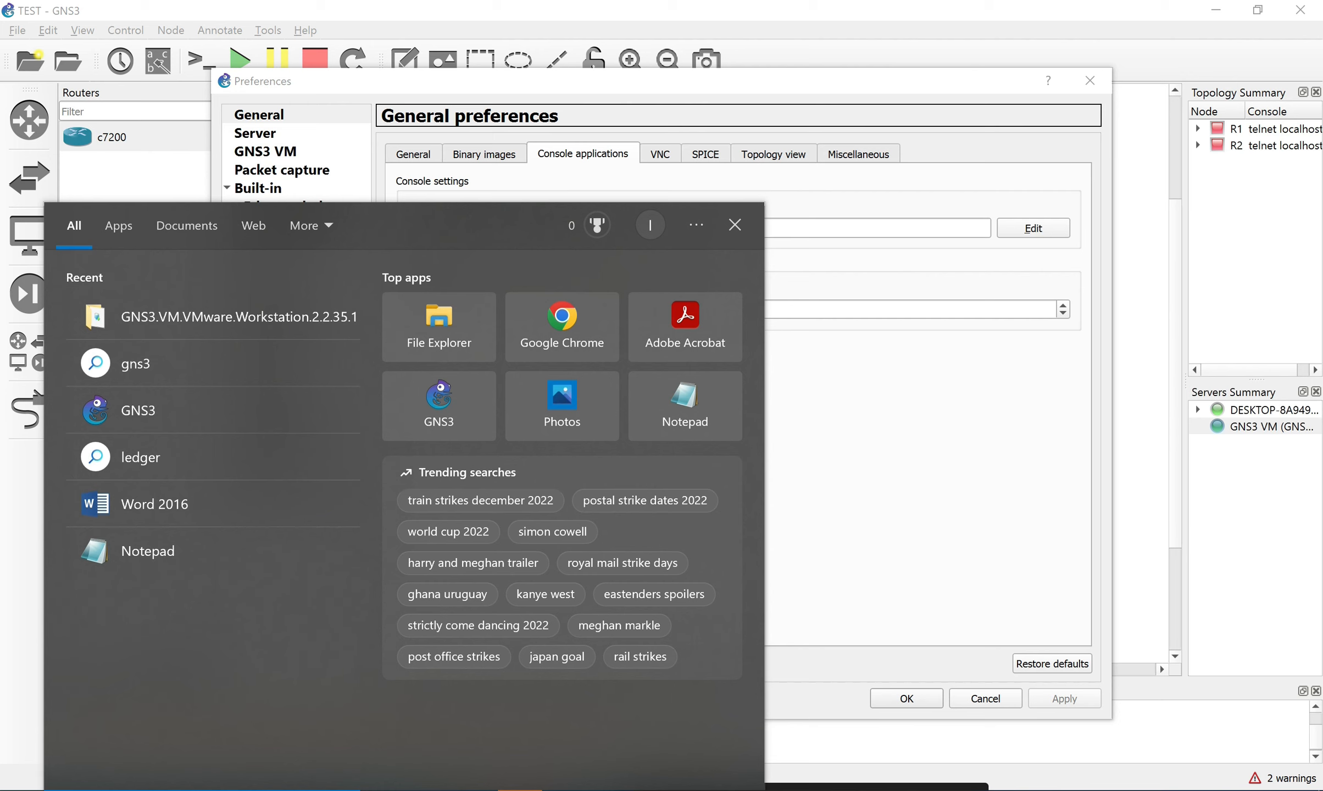
Search 'secu' and use Open file location on the SecureCRT 7.1 result.
text(secu)
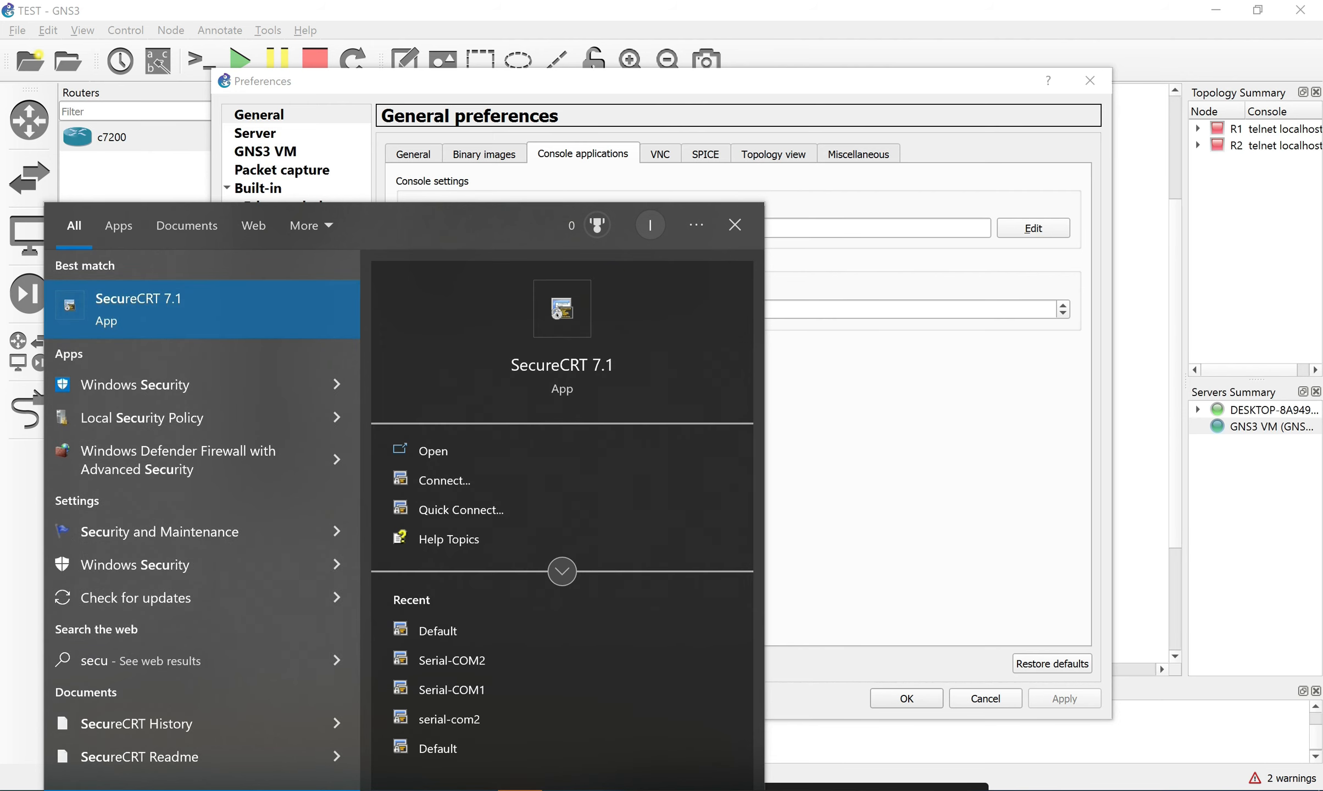
right_click(162, 294)
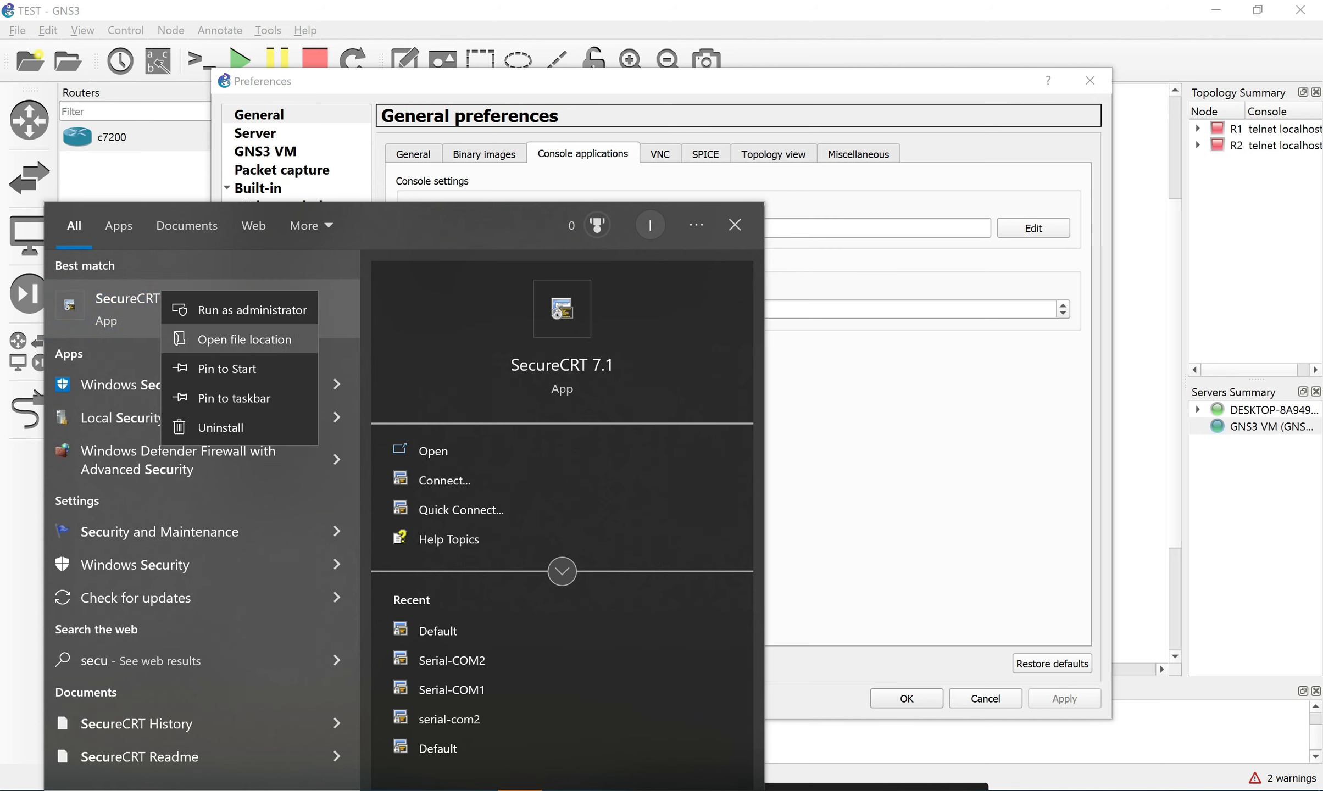
right_click(109, 308)
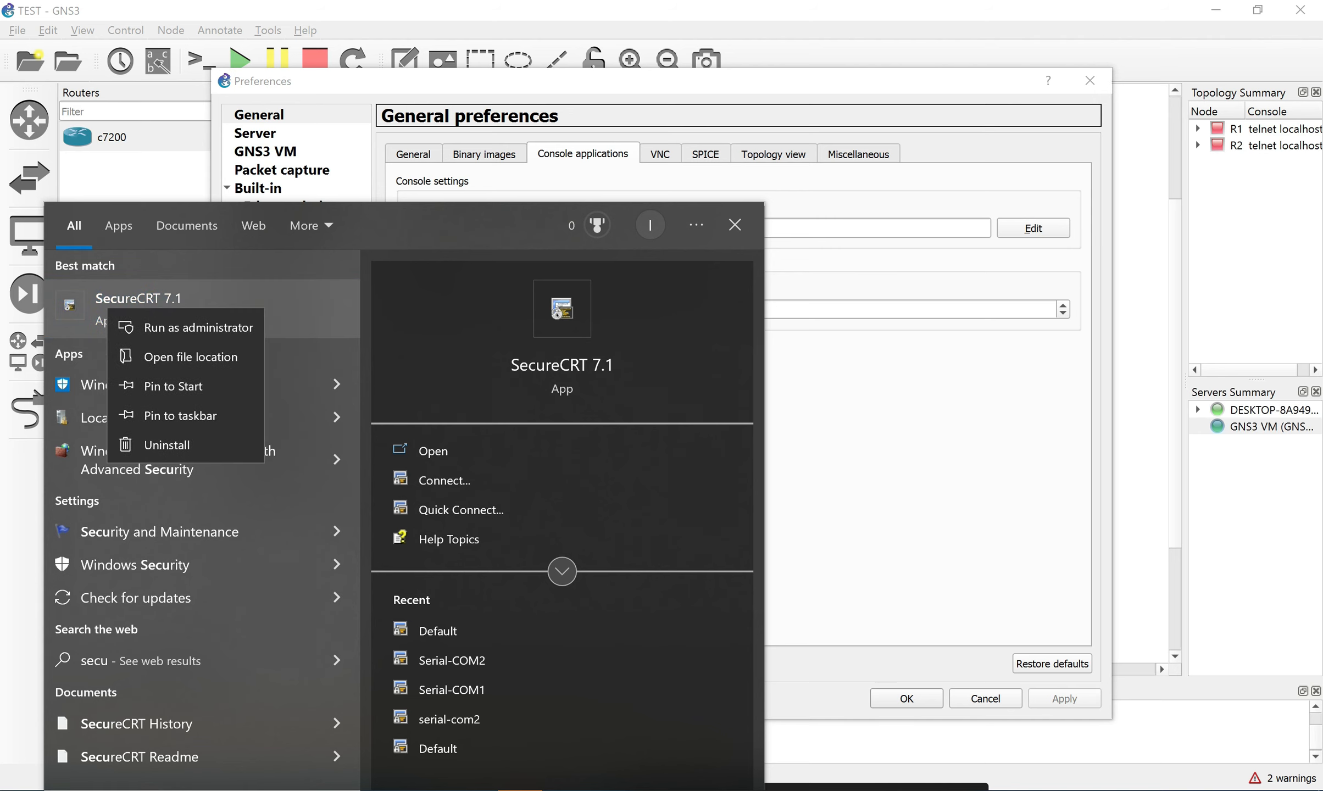
key(Escape)
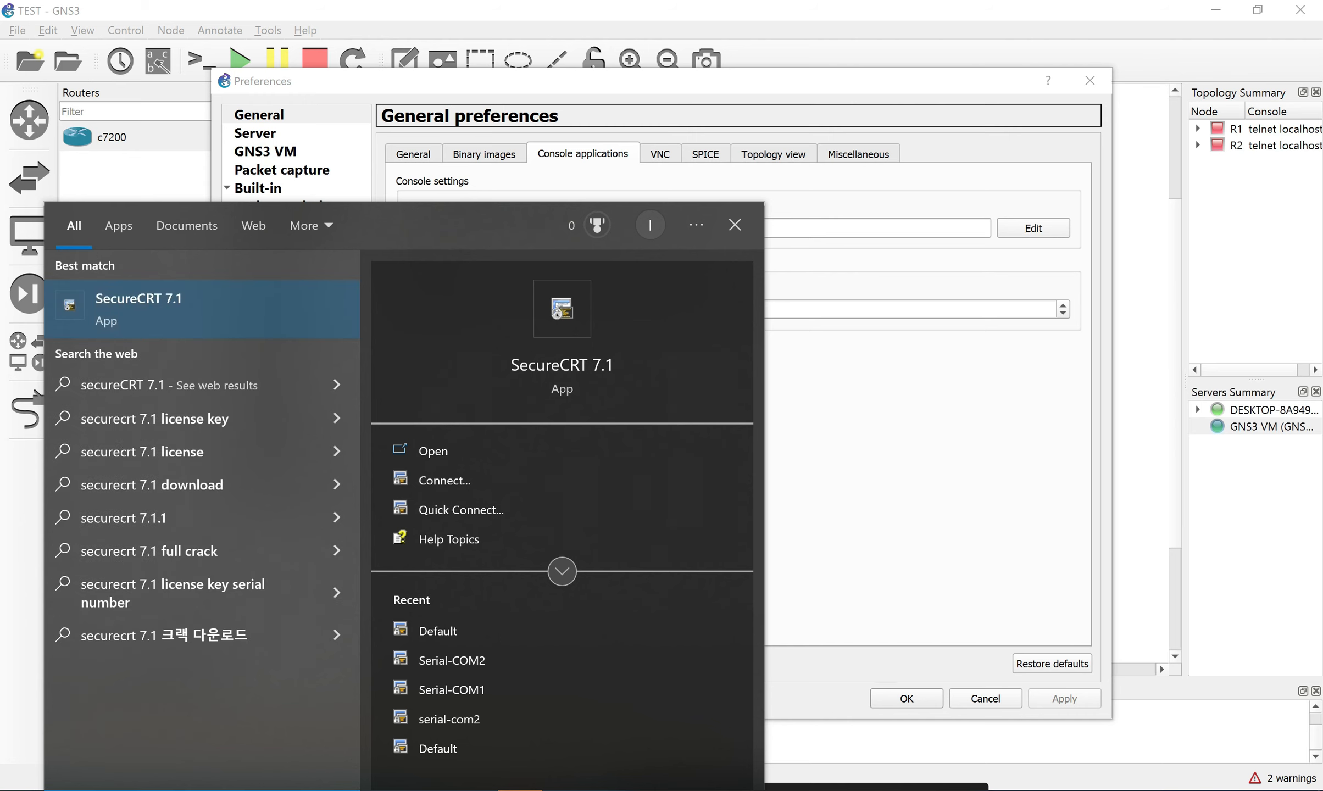
key(BackSpace)
key(BackSpace)
key(BackSpace)
key(BackSpace)
key(BackSpace)
key(BackSpace)
key(BackSpace)
key(BackSpace)
key(BackSpace)
key(BackSpace)
key(BackSpace)
key(BackSpace)
key(BackSpace)
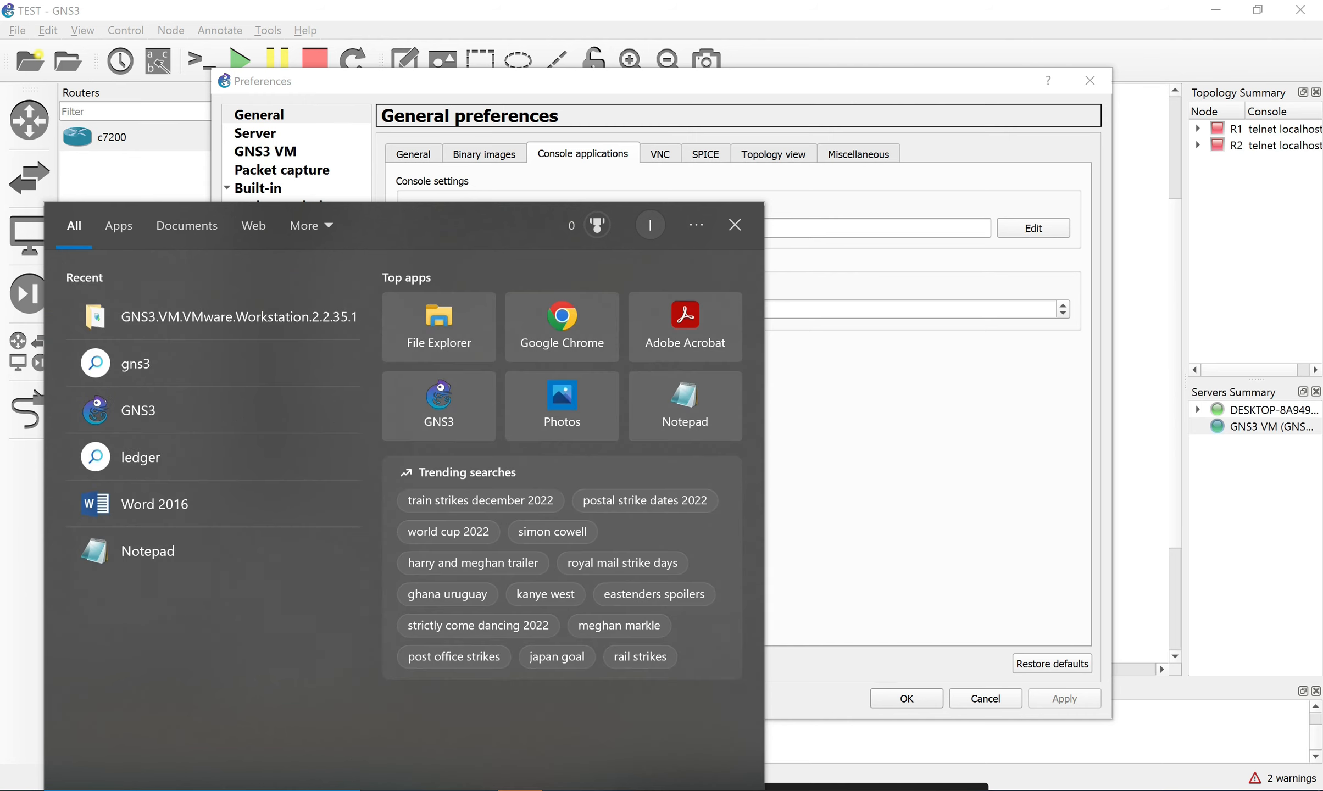
text(secu)
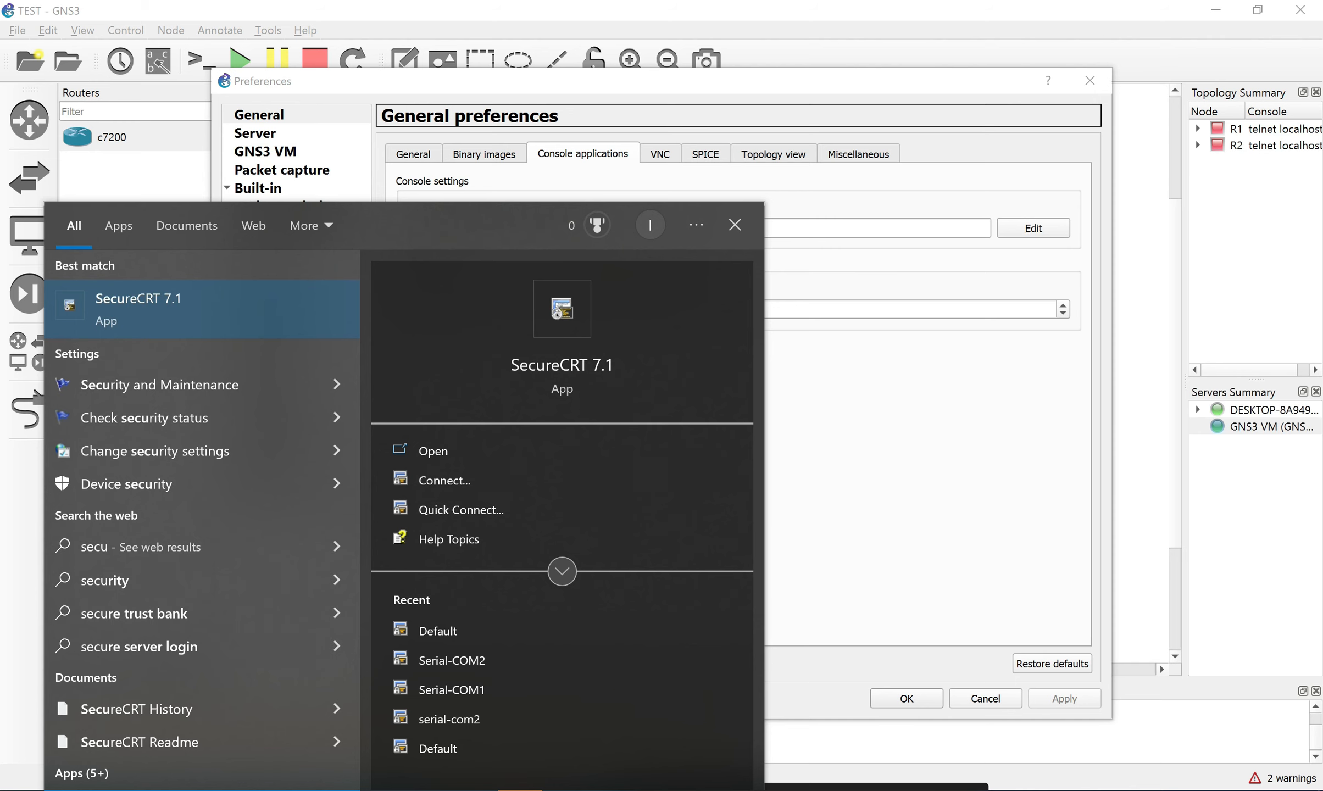
right_click(229, 301)
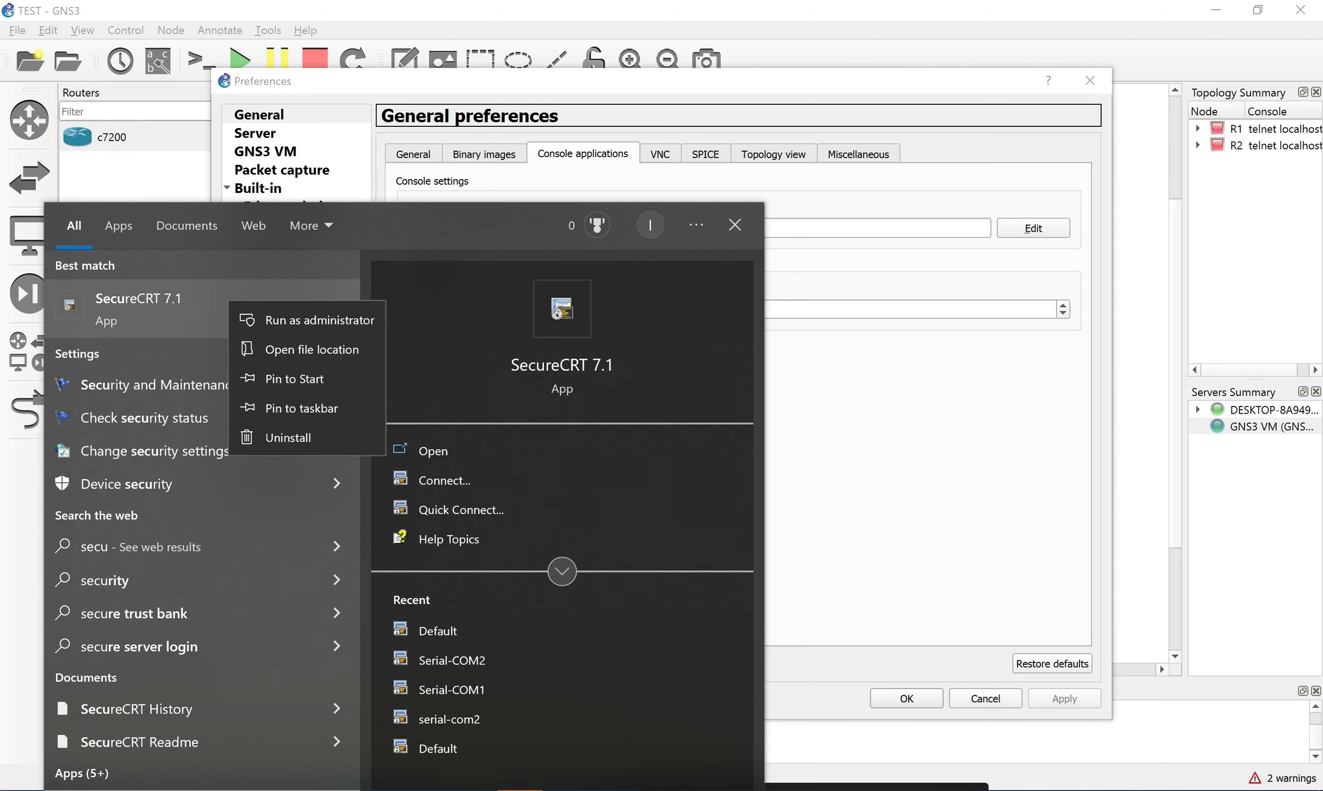
click(311, 349)
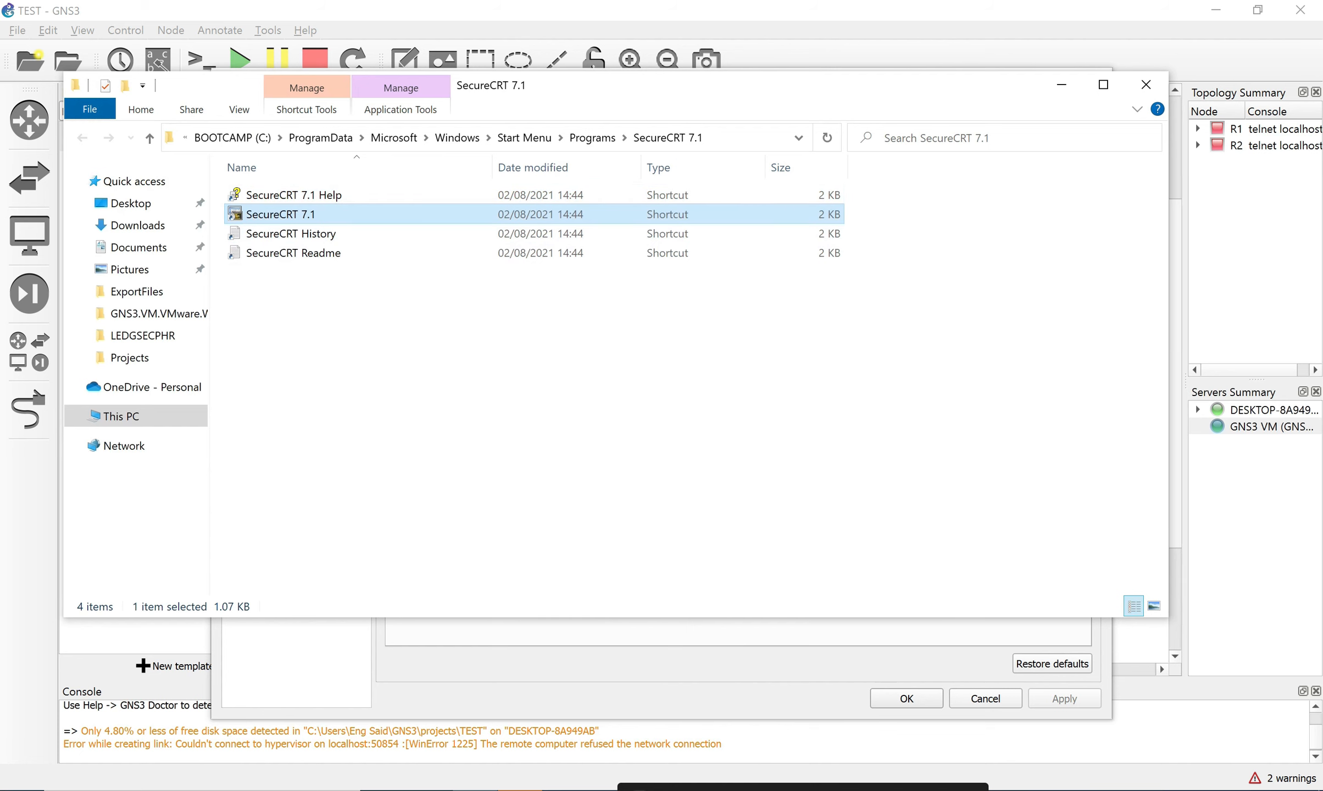
Copy the SecureCRT.exe target path from the SecureCRT 7.1 shortcut's Properties, then close Properties and Explorer.
right_click(419, 209)
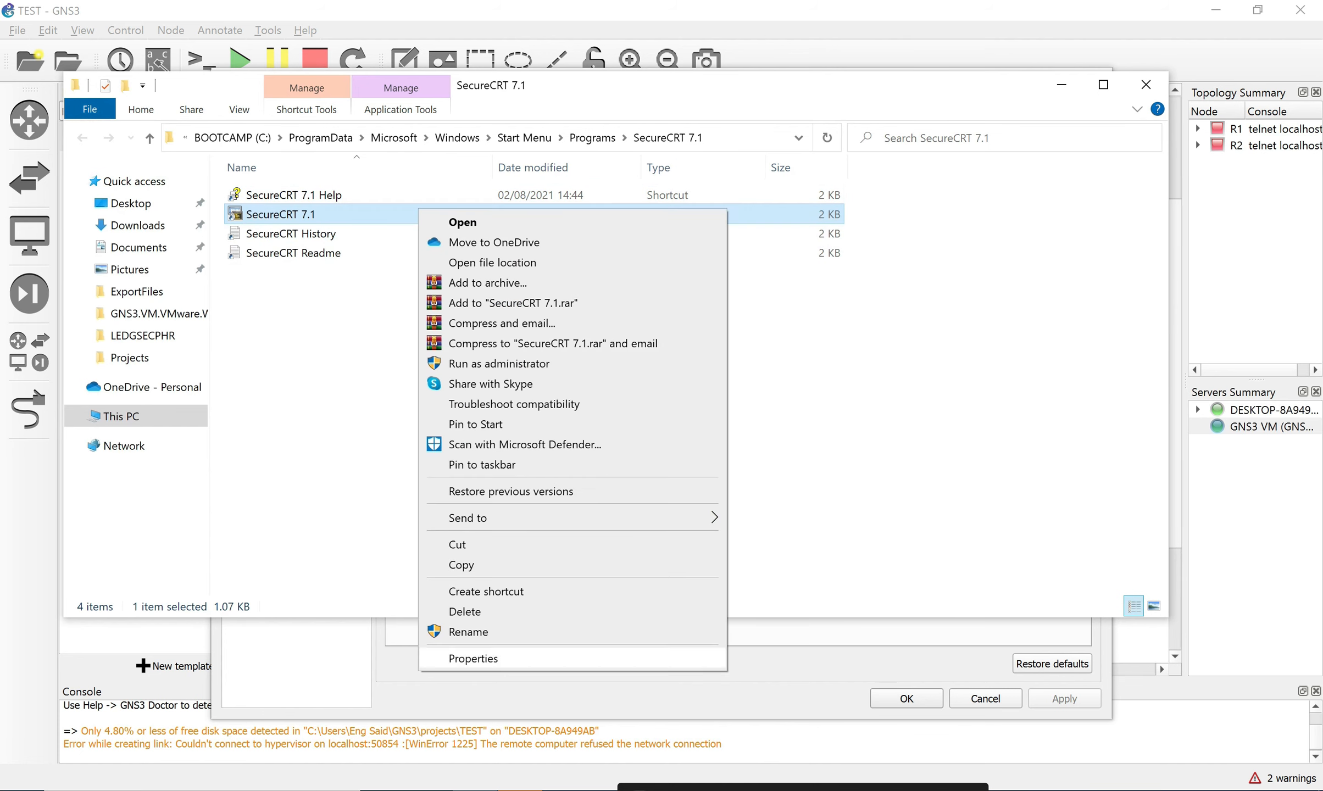
click(474, 659)
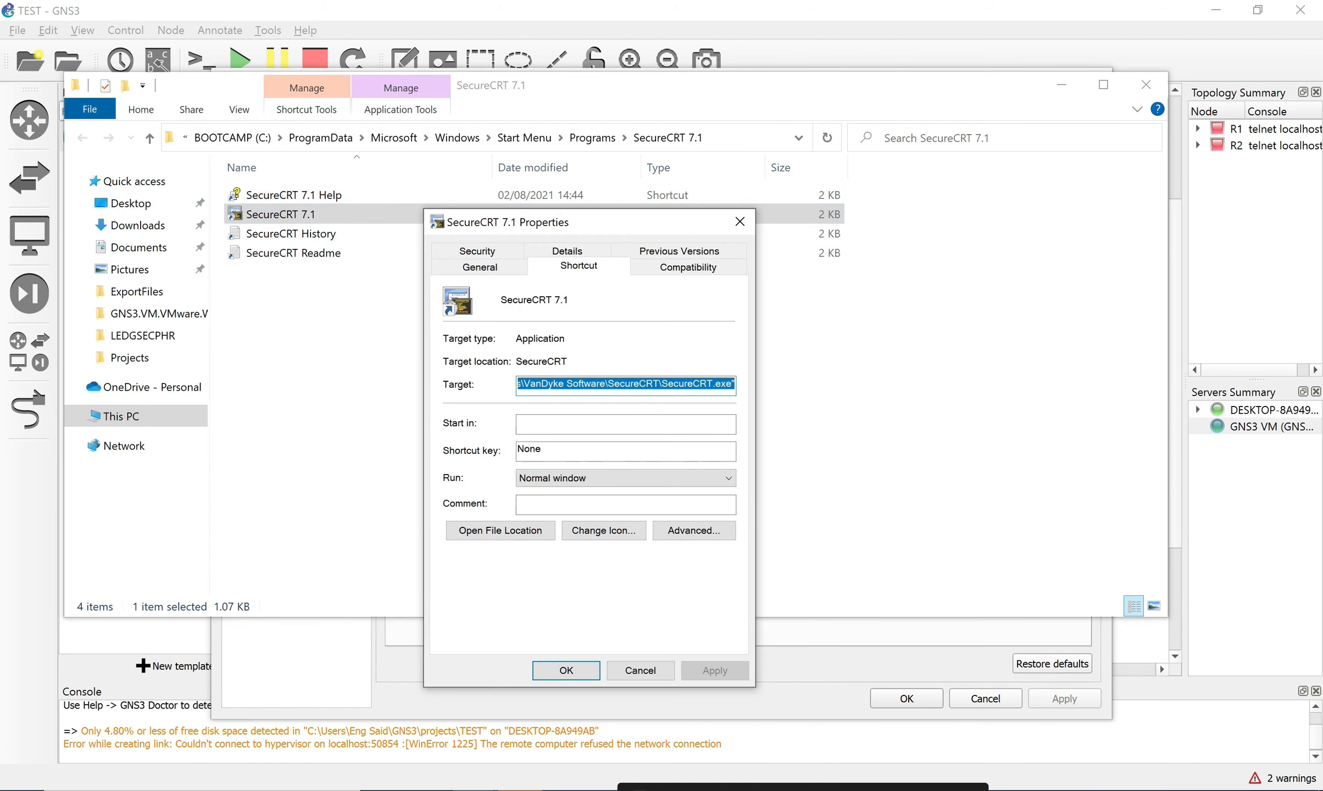
click(599, 384)
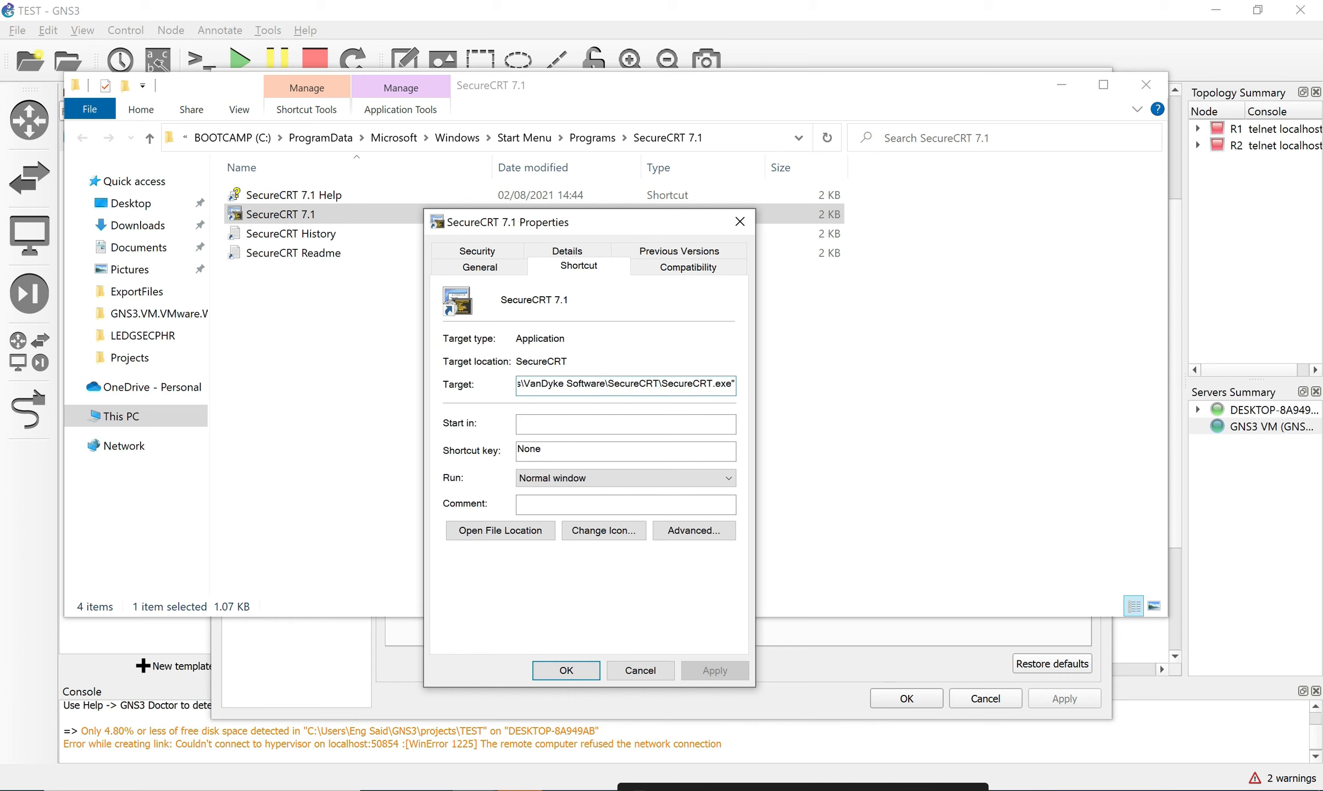
drag(732, 384, 520, 384)
right_click(551, 381)
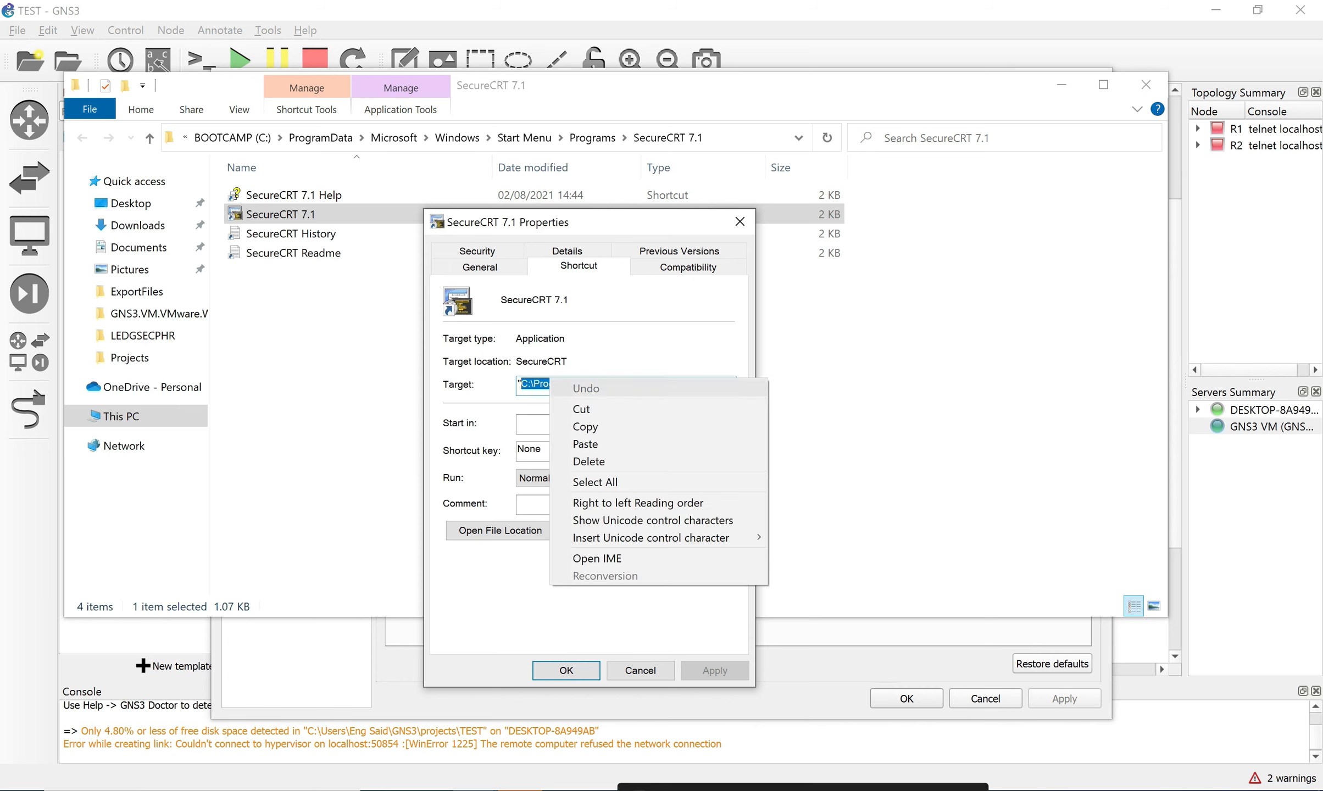
click(588, 427)
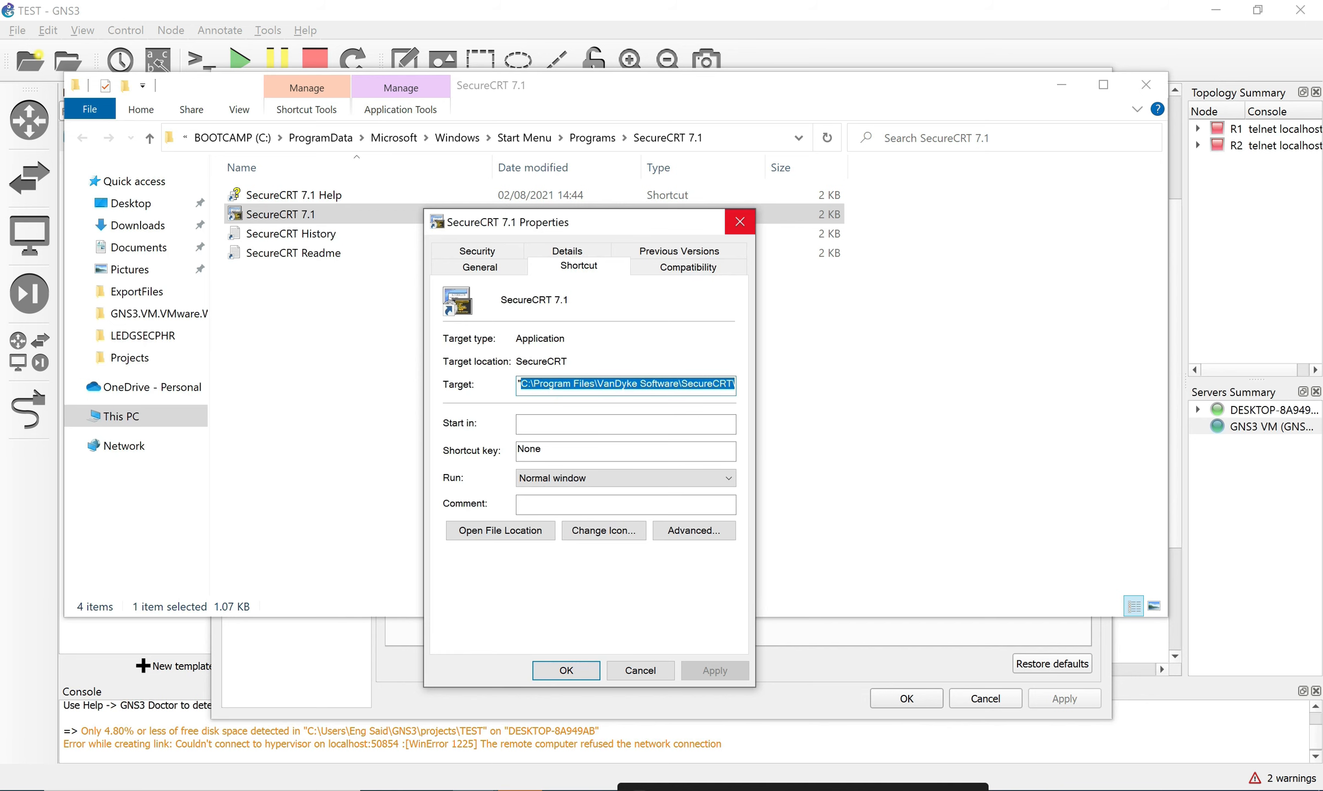
click(740, 221)
click(1146, 84)
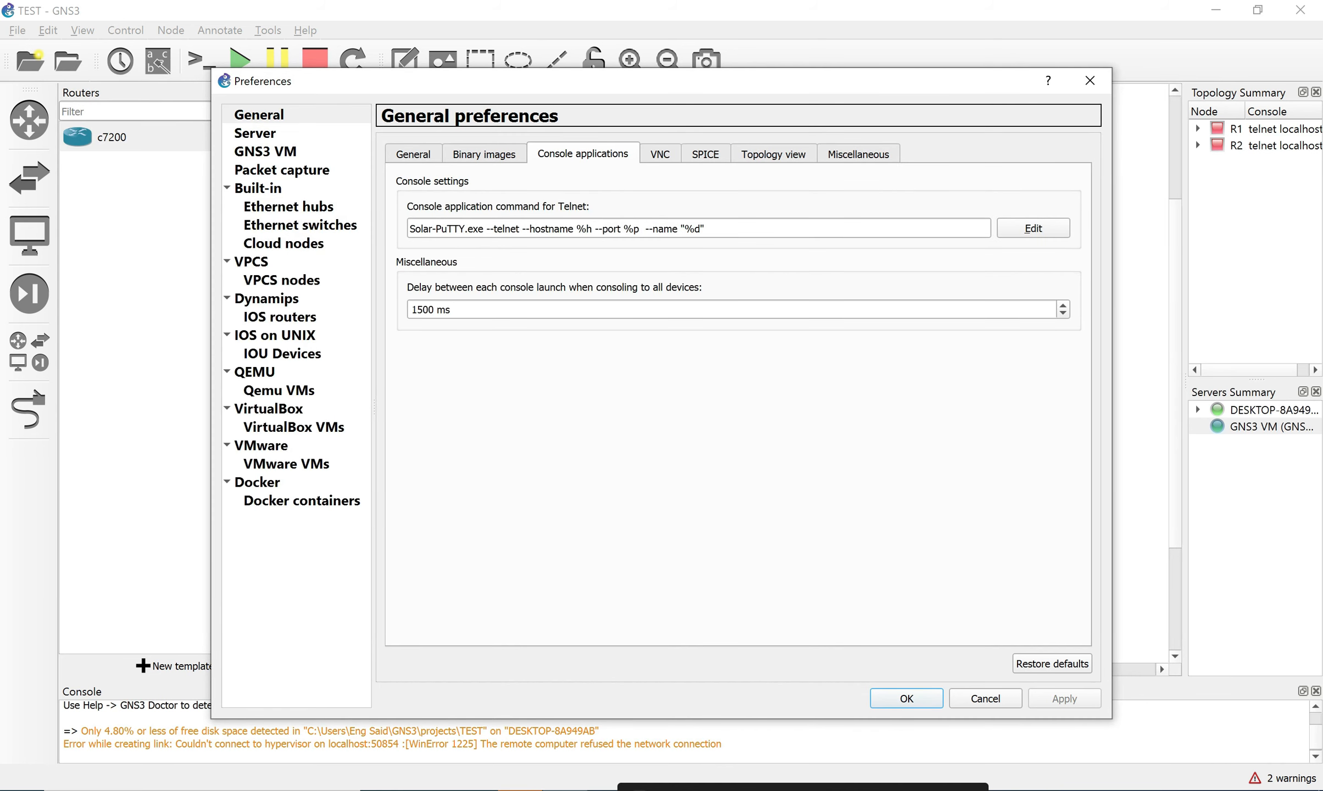
Open the Telnet console command editor and pick the SecureCRT predefined command.
click(758, 229)
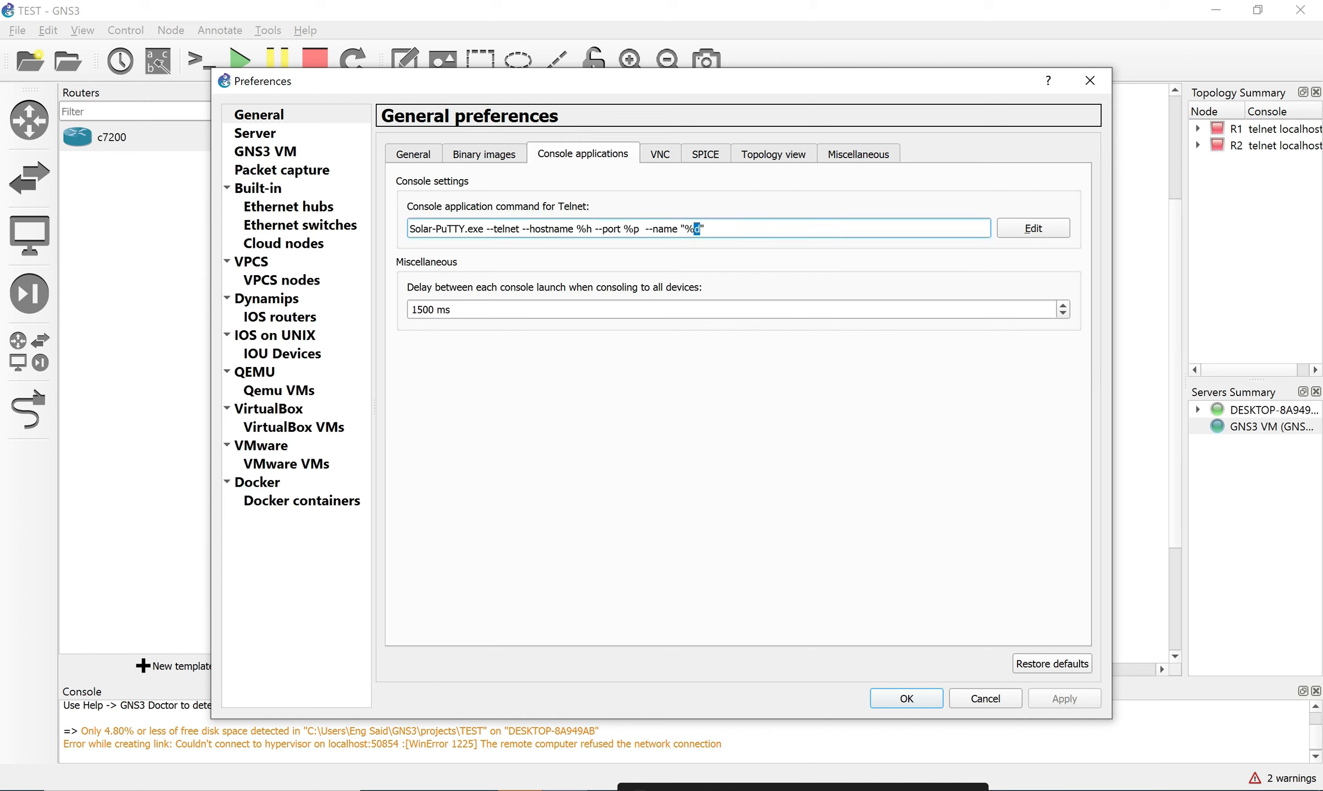
drag(700, 228, 652, 229)
click(1033, 228)
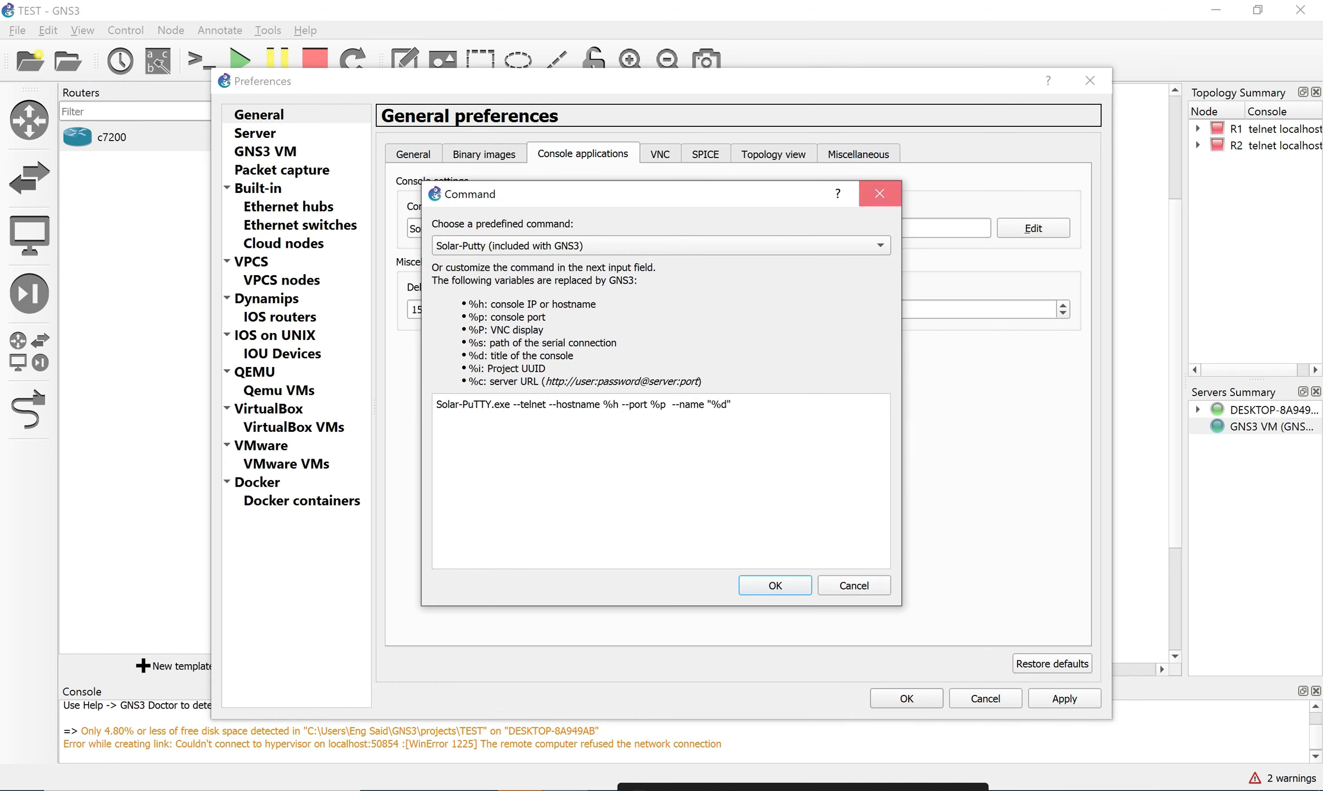
click(880, 193)
click(1033, 228)
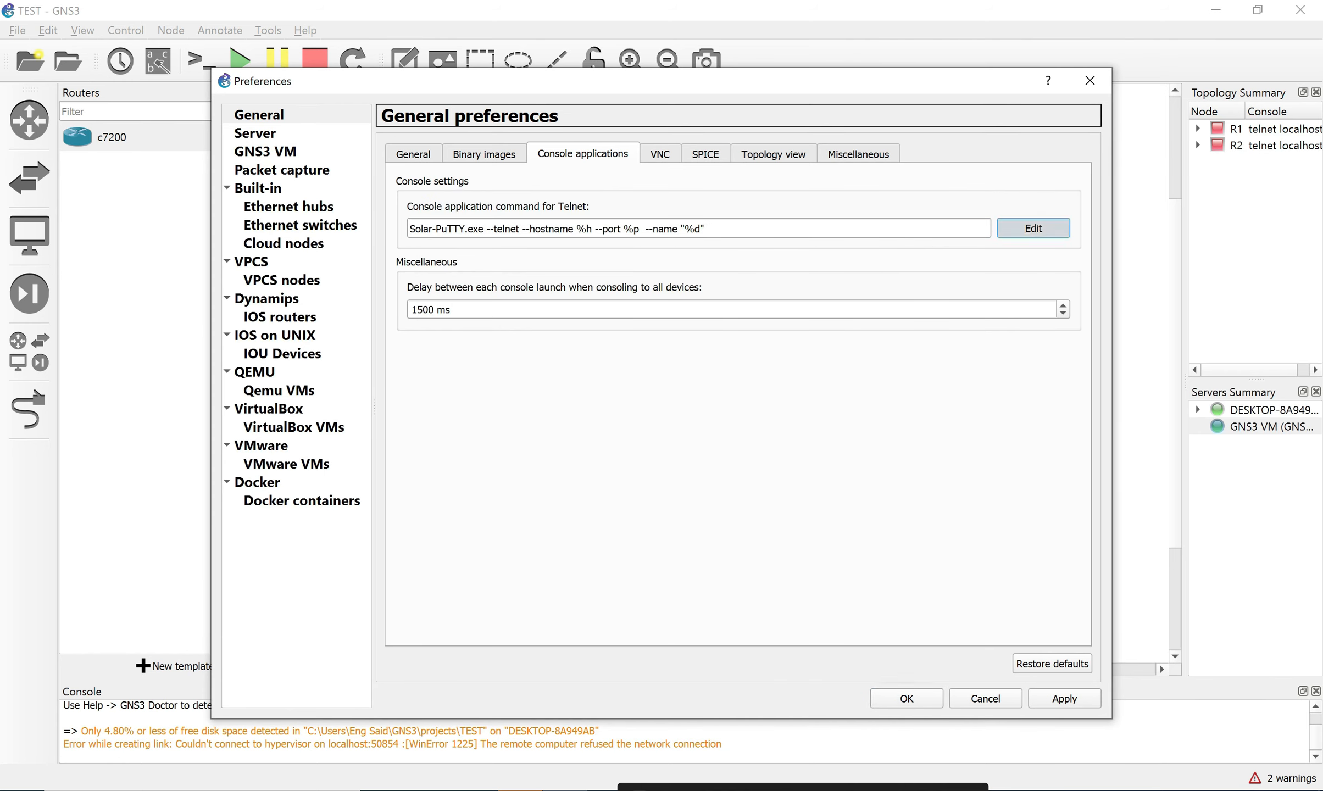
click(659, 245)
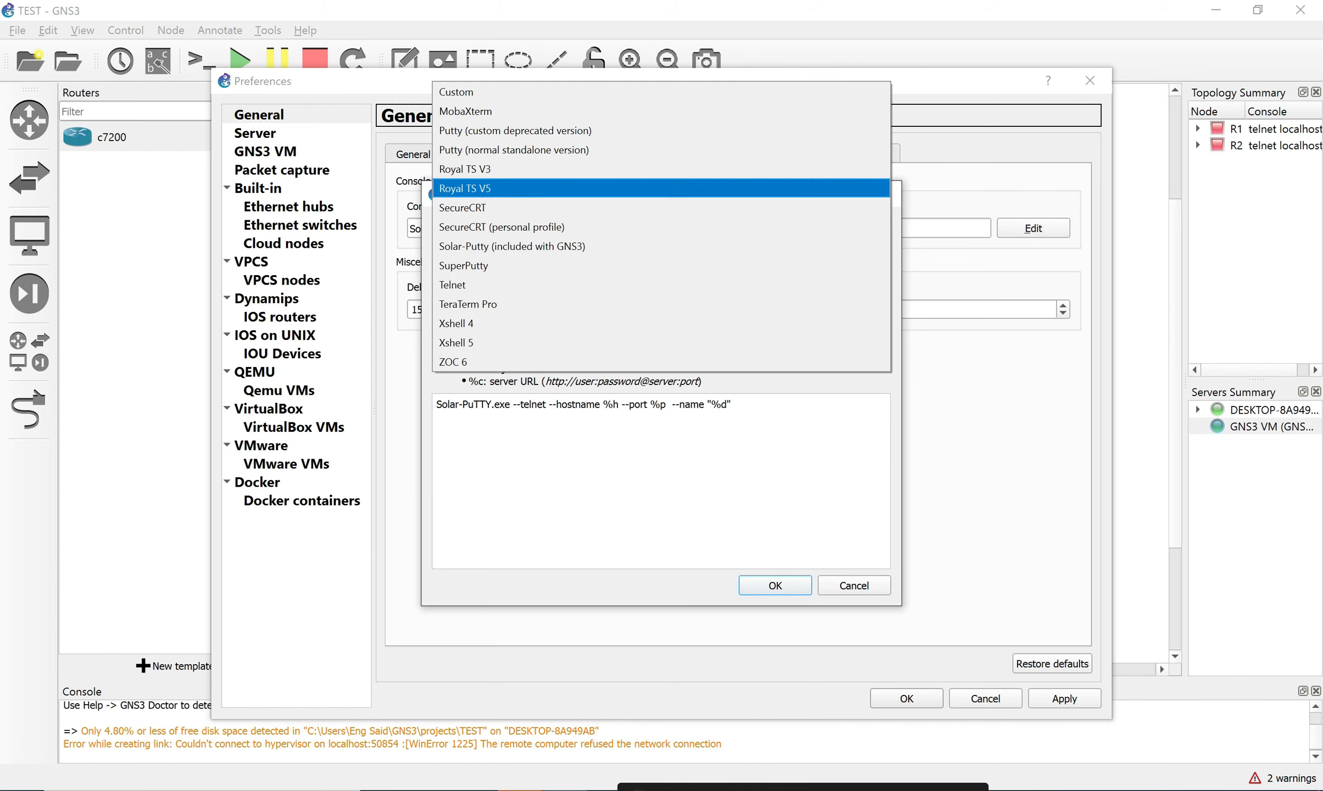
key(Return)
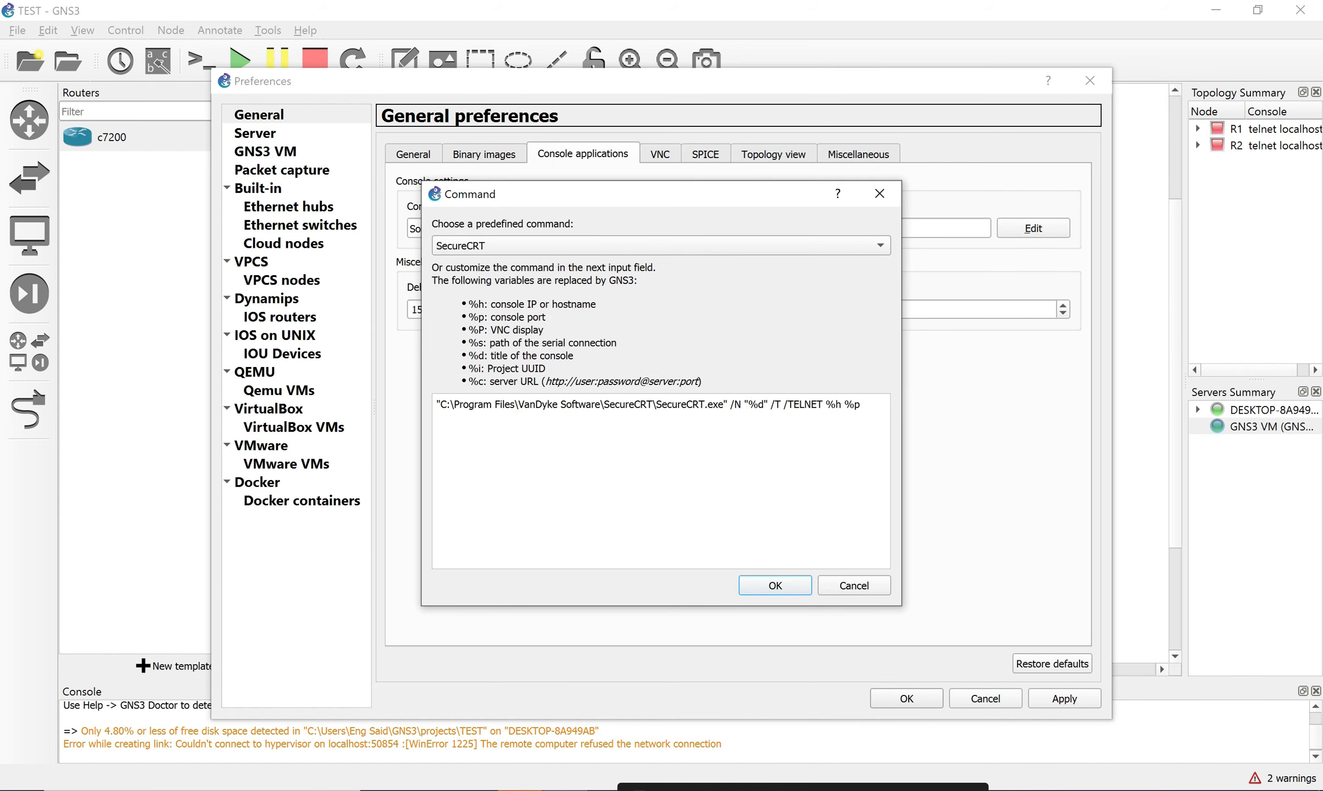
Replace the SecureCRT.exe path with the copied path, then dismiss the editor without applying.
drag(724, 405, 441, 405)
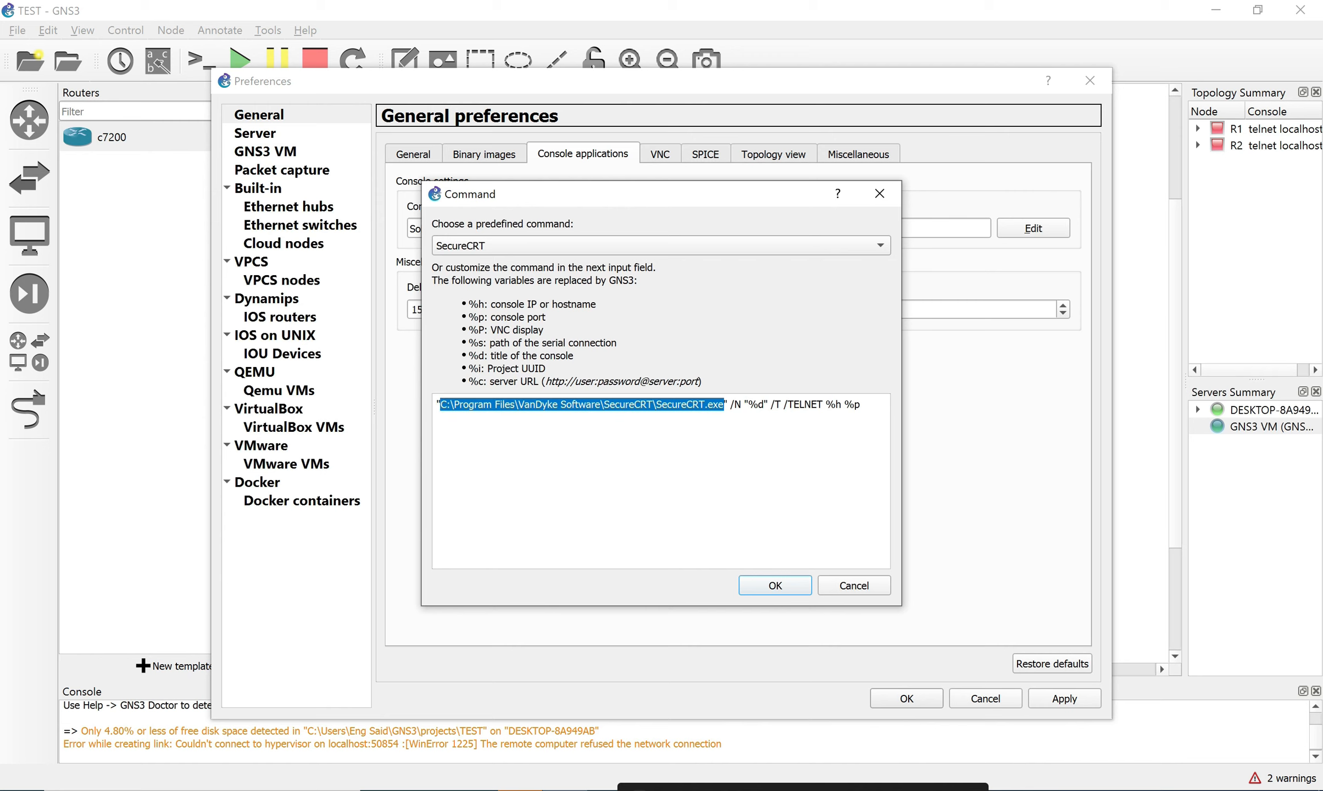
key(BackSpace)
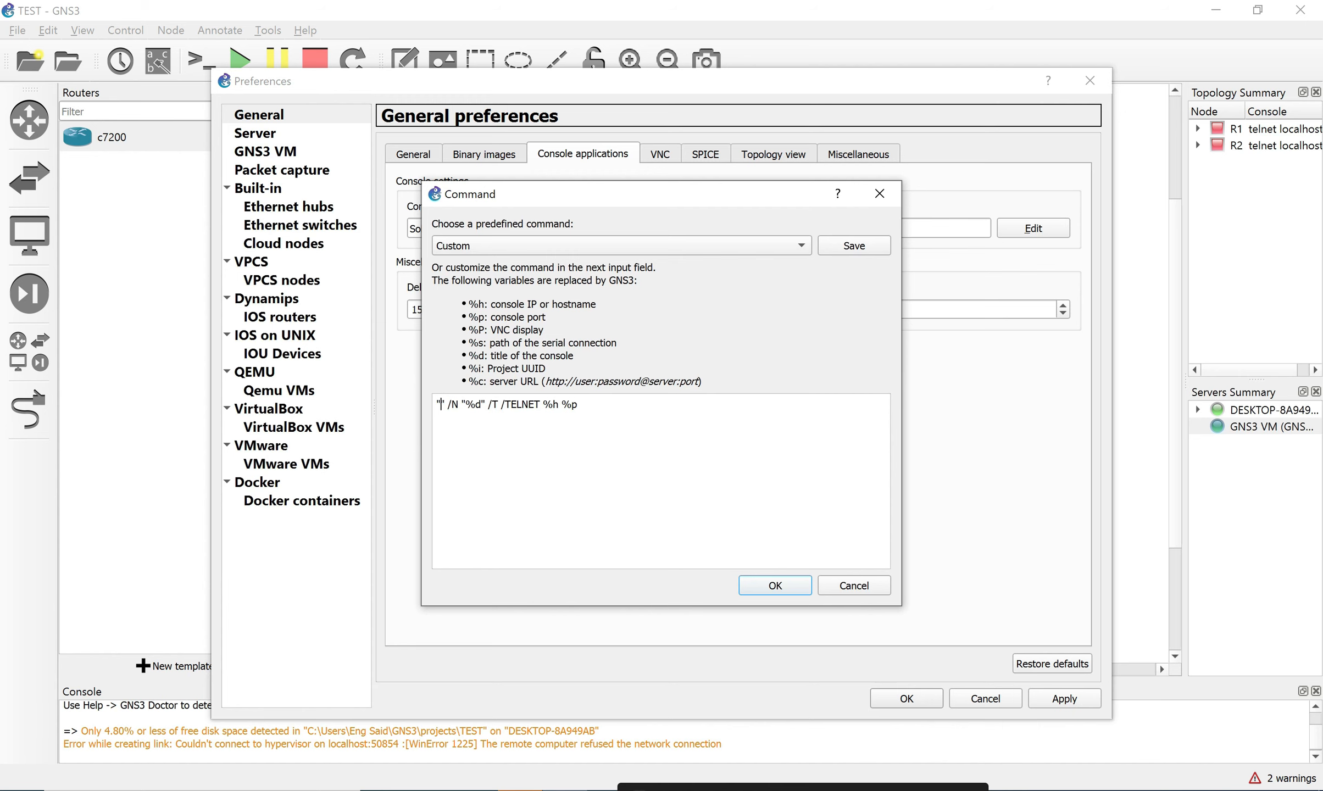
key(super+v)
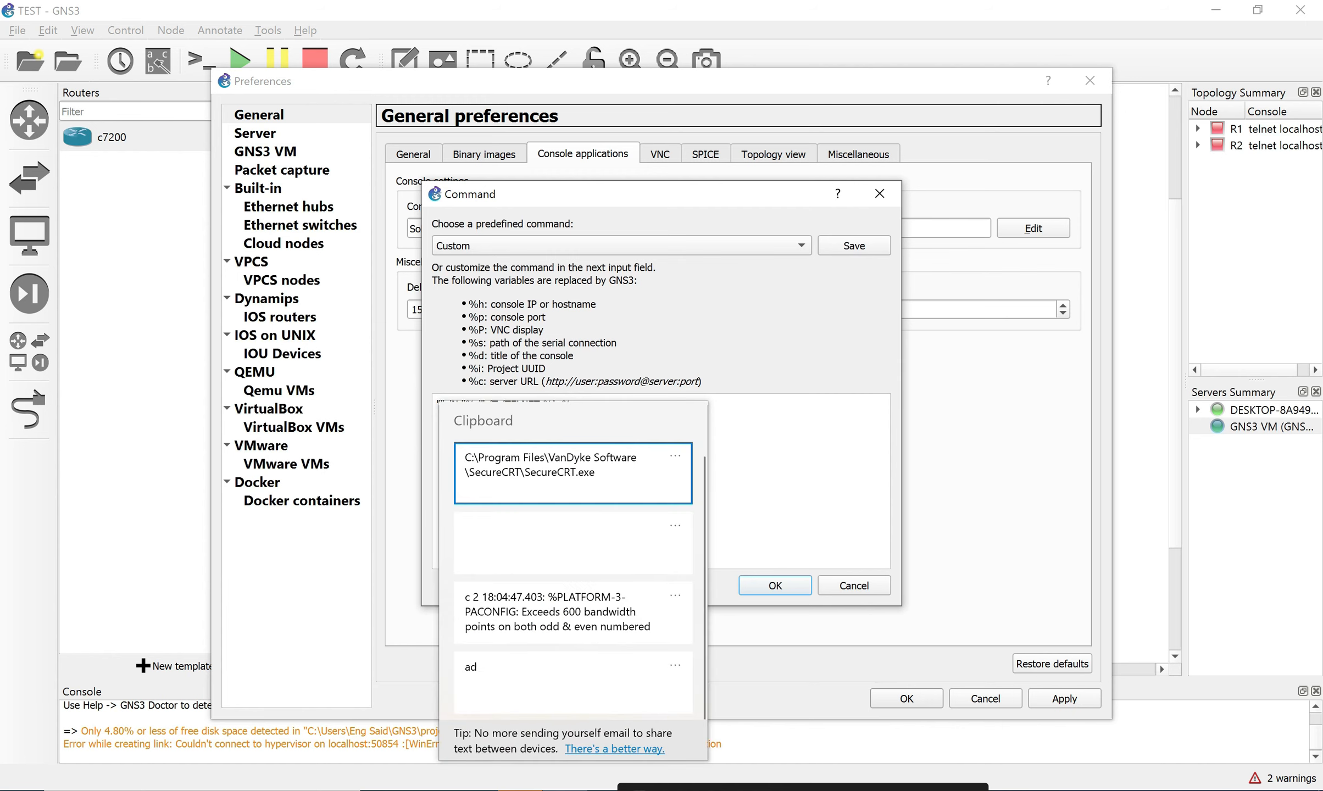
key(Return)
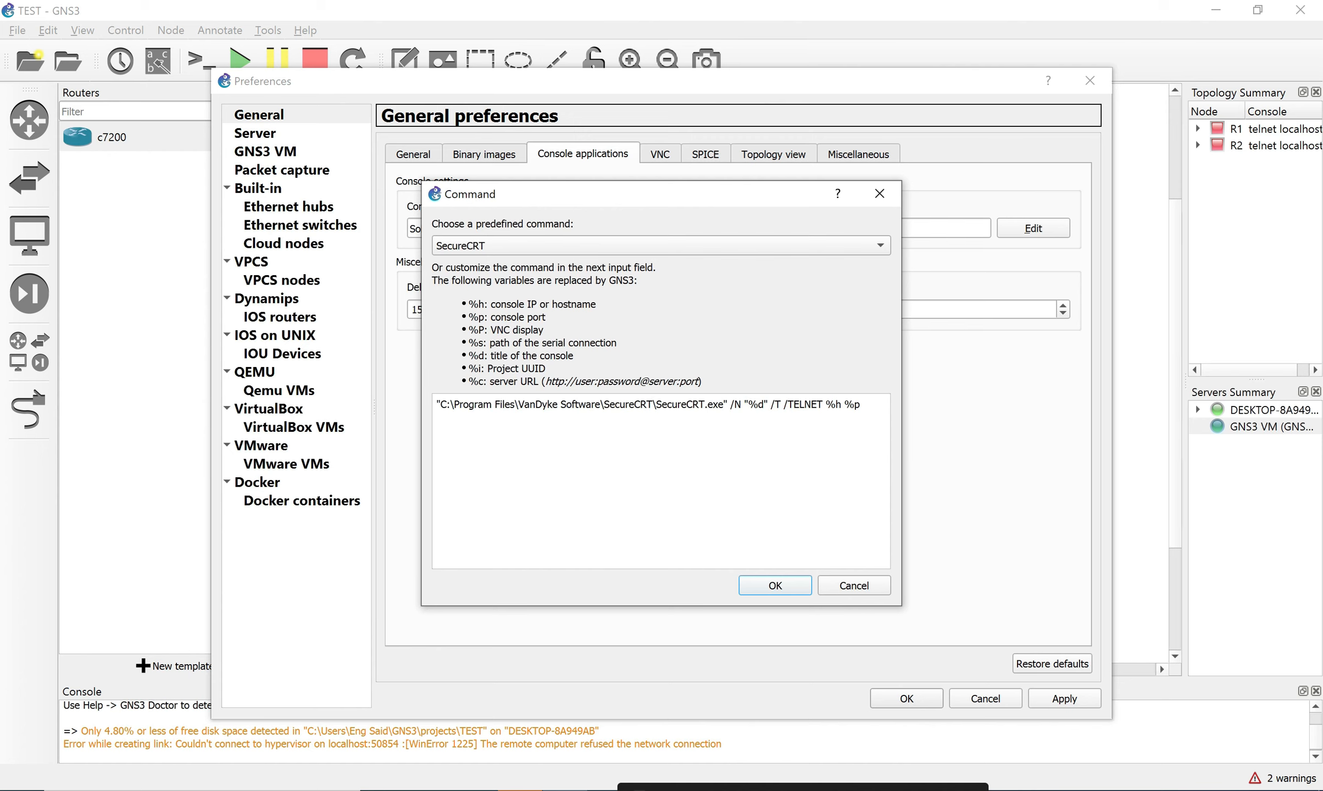
click(854, 585)
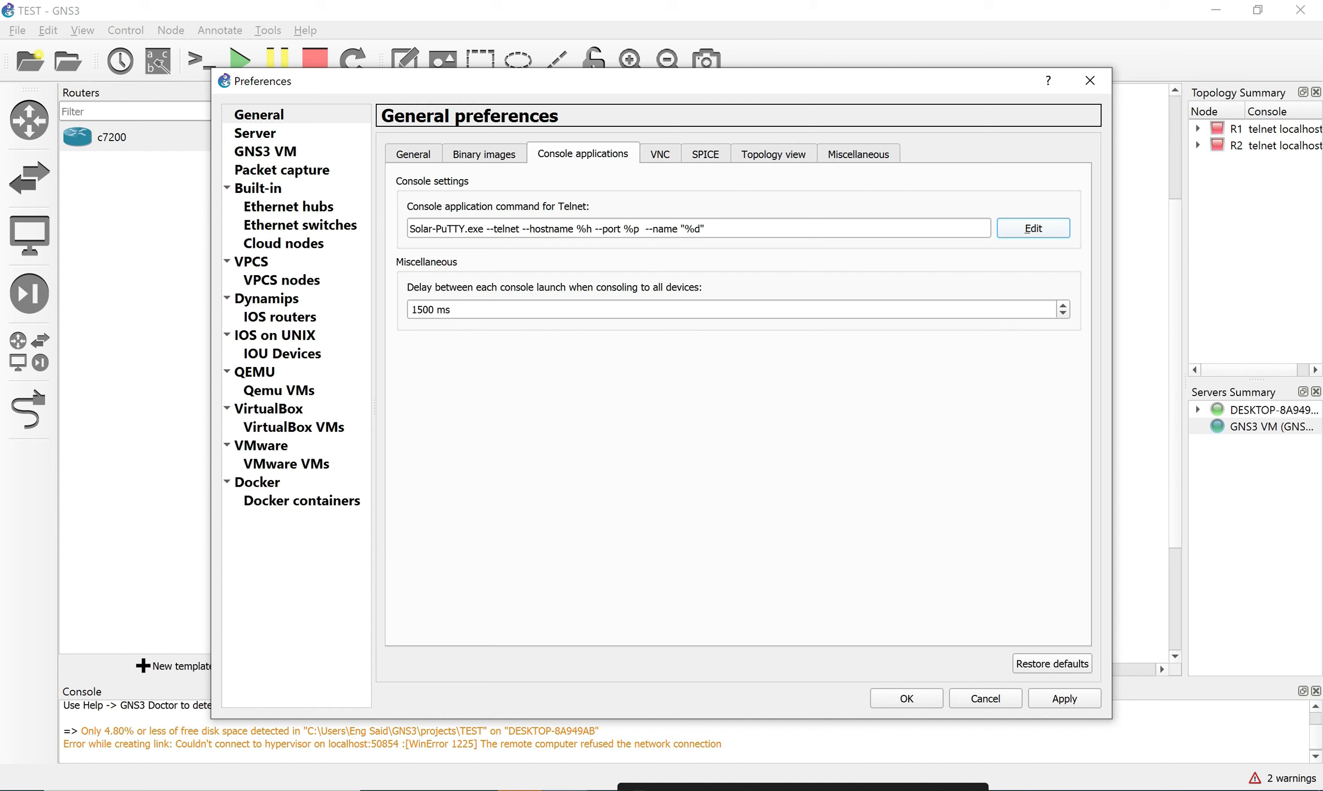
Reopen and close the command editor, and switch to Binary images and back to Console applications.
click(1033, 229)
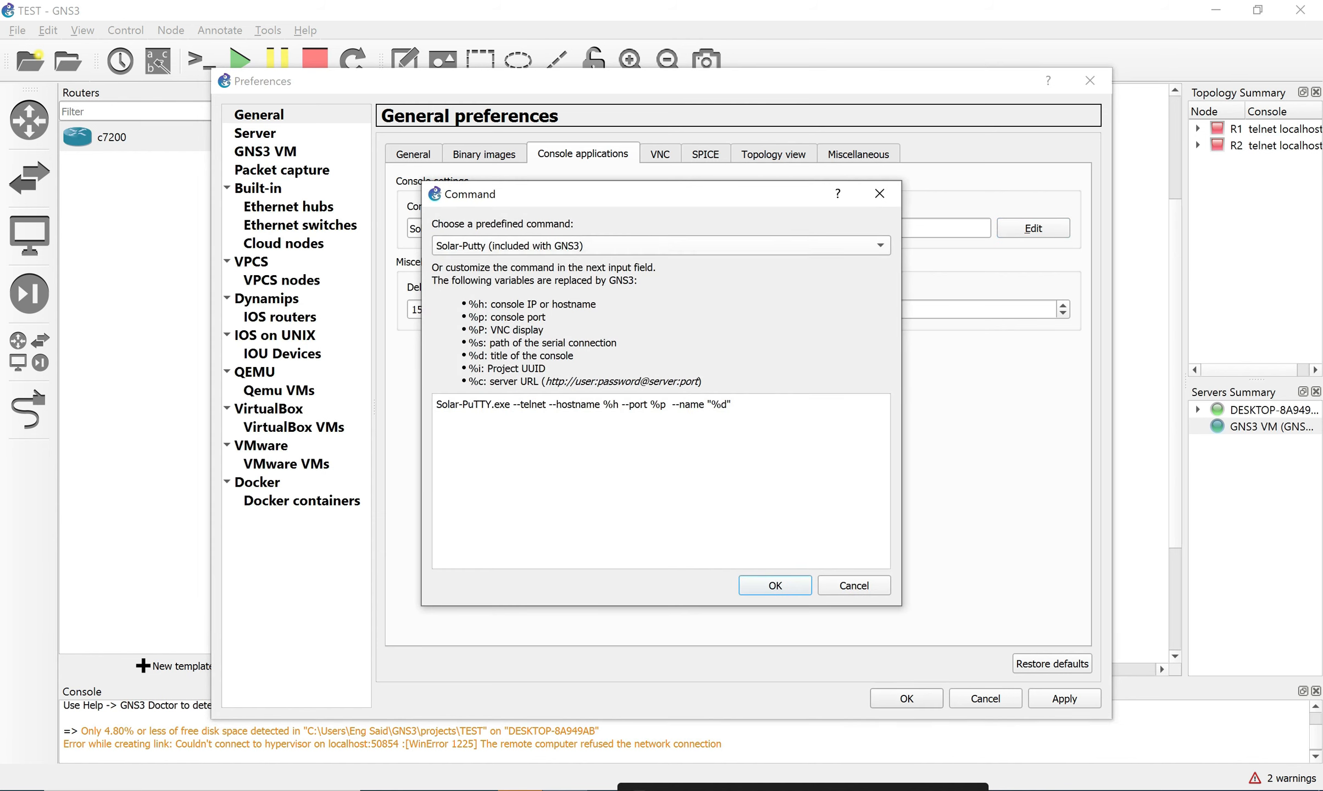
click(880, 194)
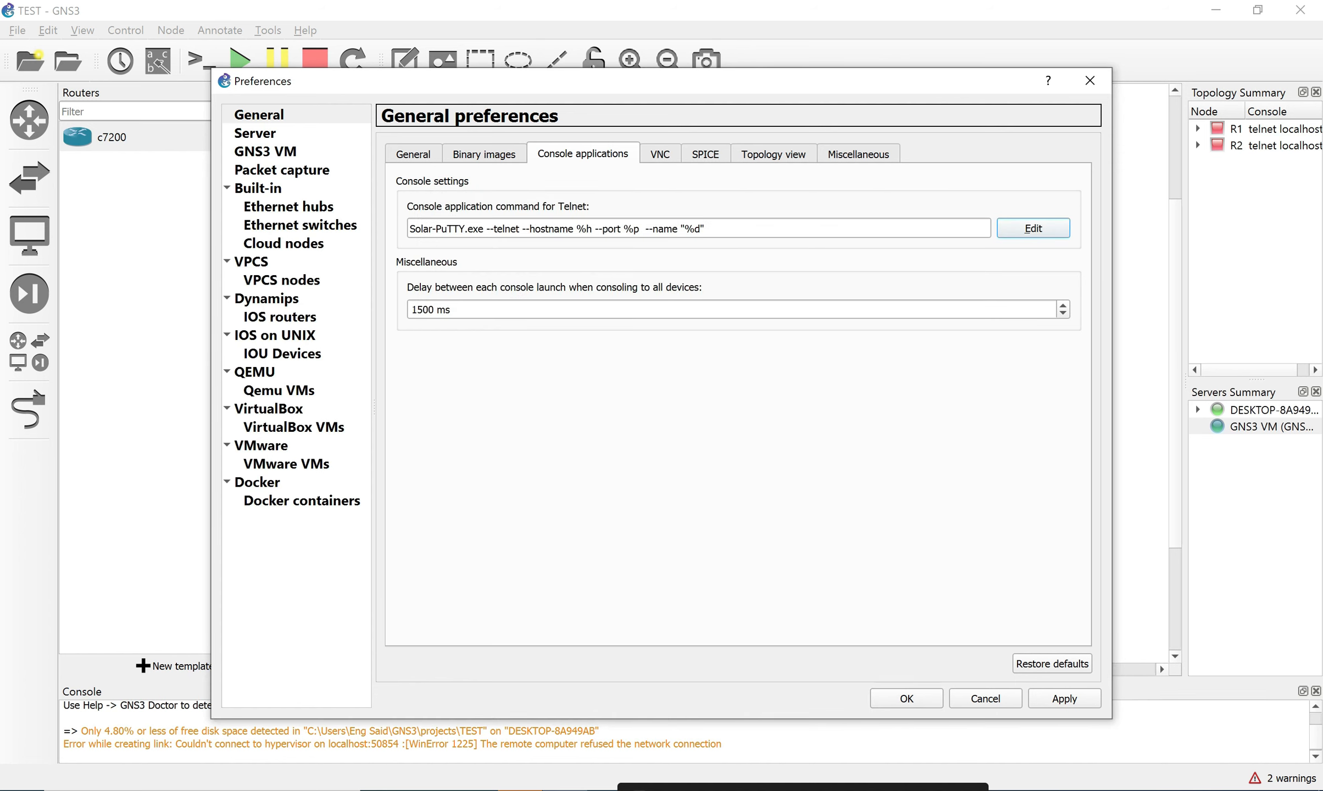
click(484, 154)
click(582, 153)
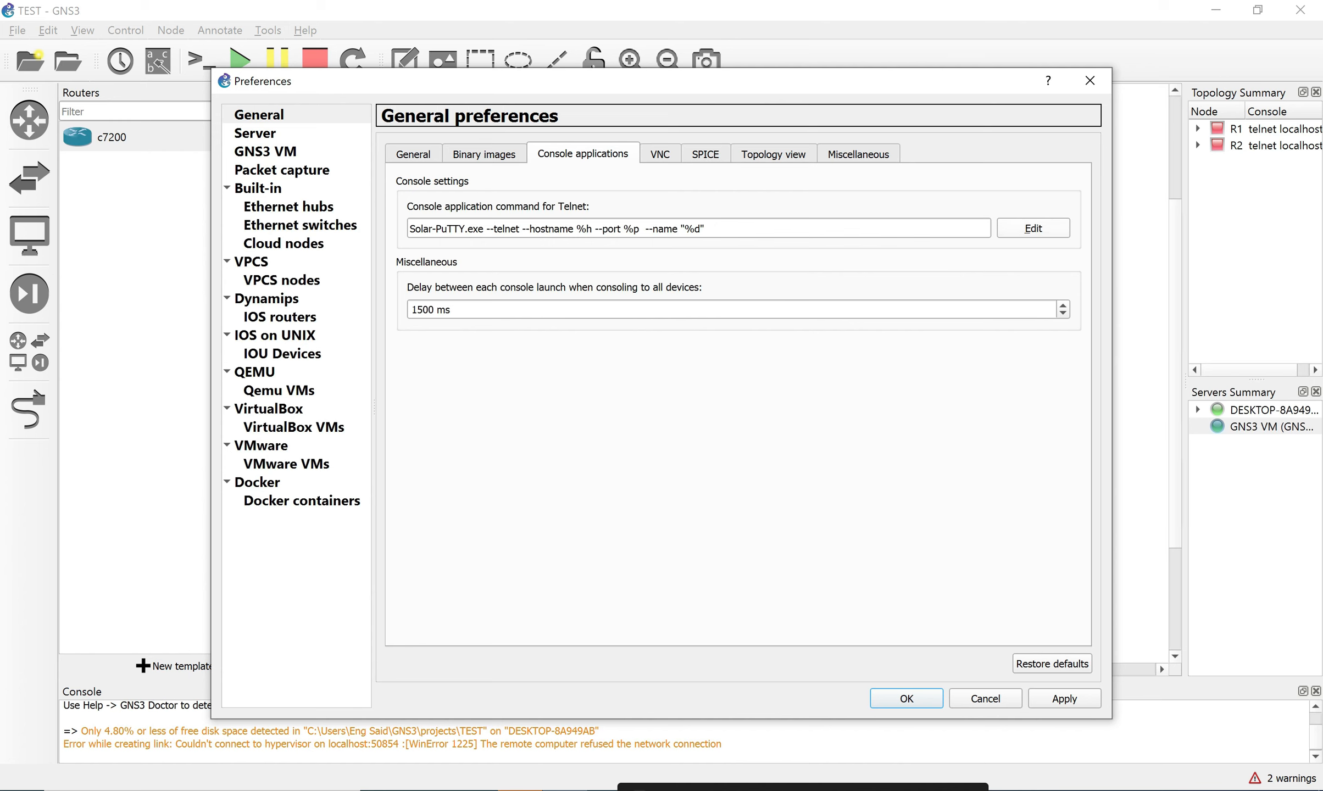
Choose SecureCRT as the predefined Telnet command, giving /N "%d" /T /TELNET %h %p.
click(1033, 228)
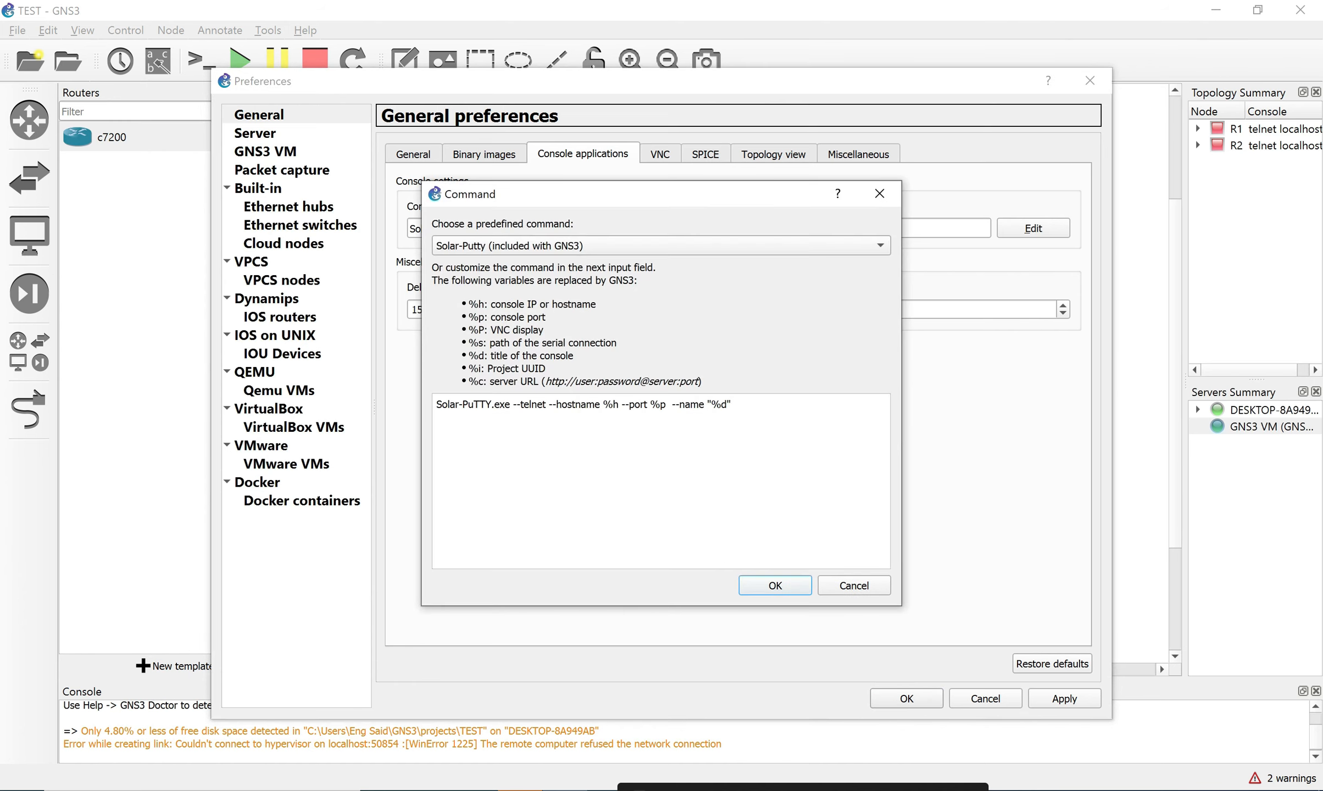
click(661, 246)
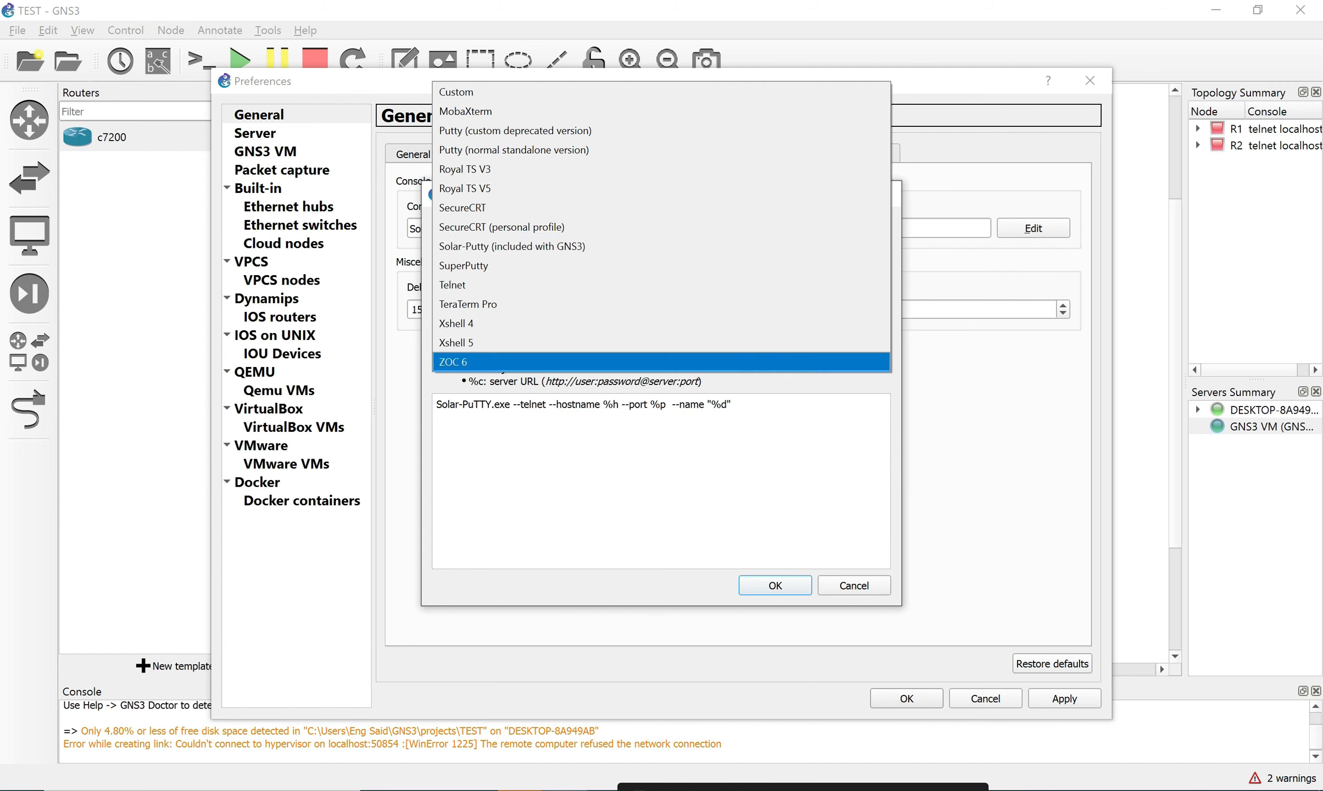
click(733, 407)
click(661, 245)
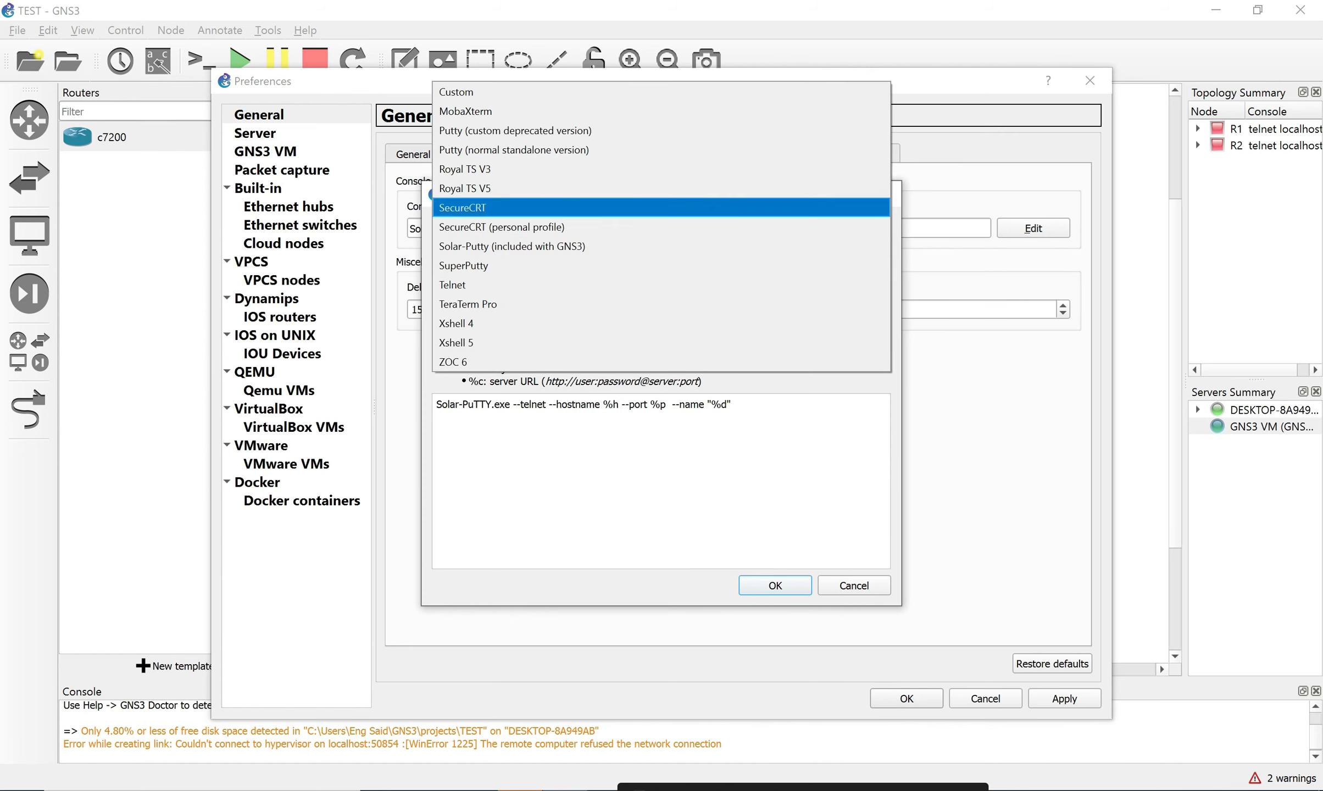
click(661, 208)
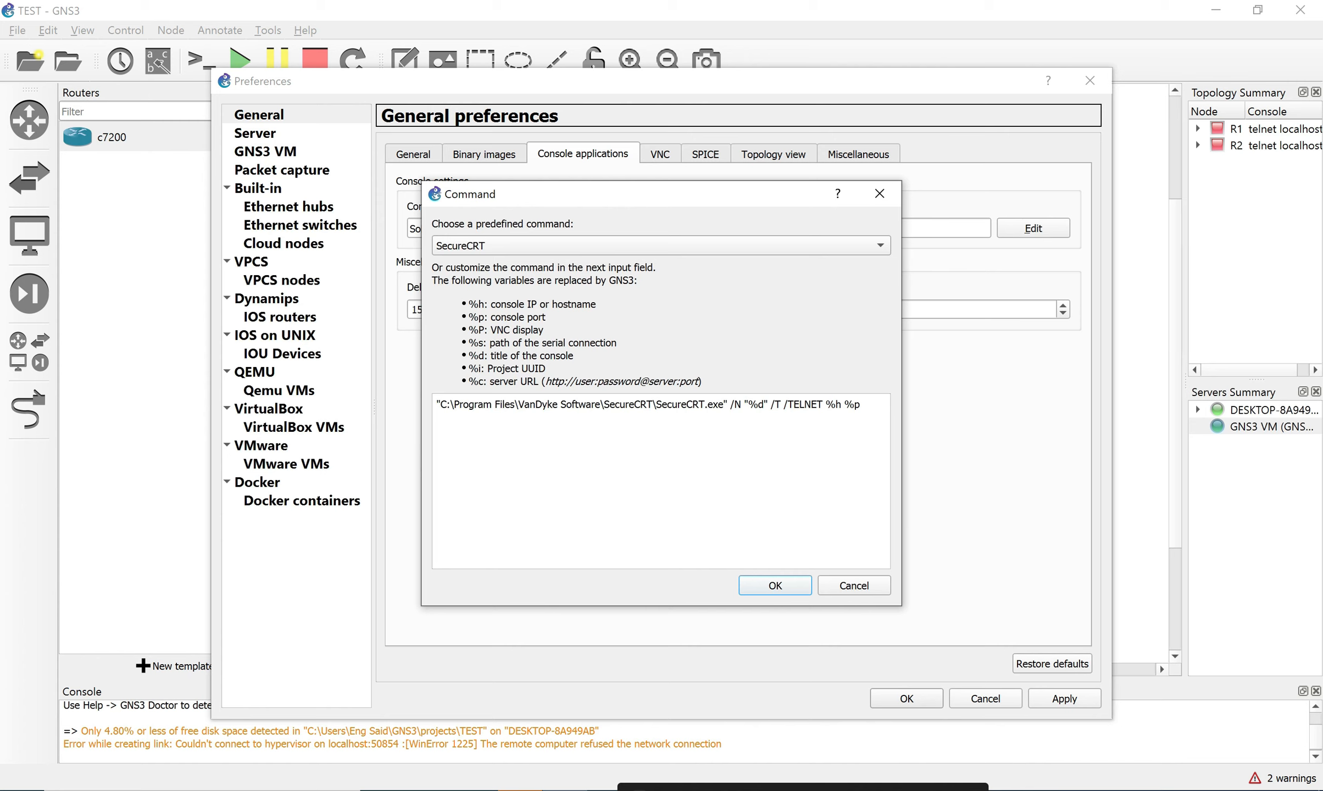
Delete the SecureCRT.exe path from the console command, leaving "" /N "%d" /T /TELNET %h %p.
drag(723, 404, 447, 405)
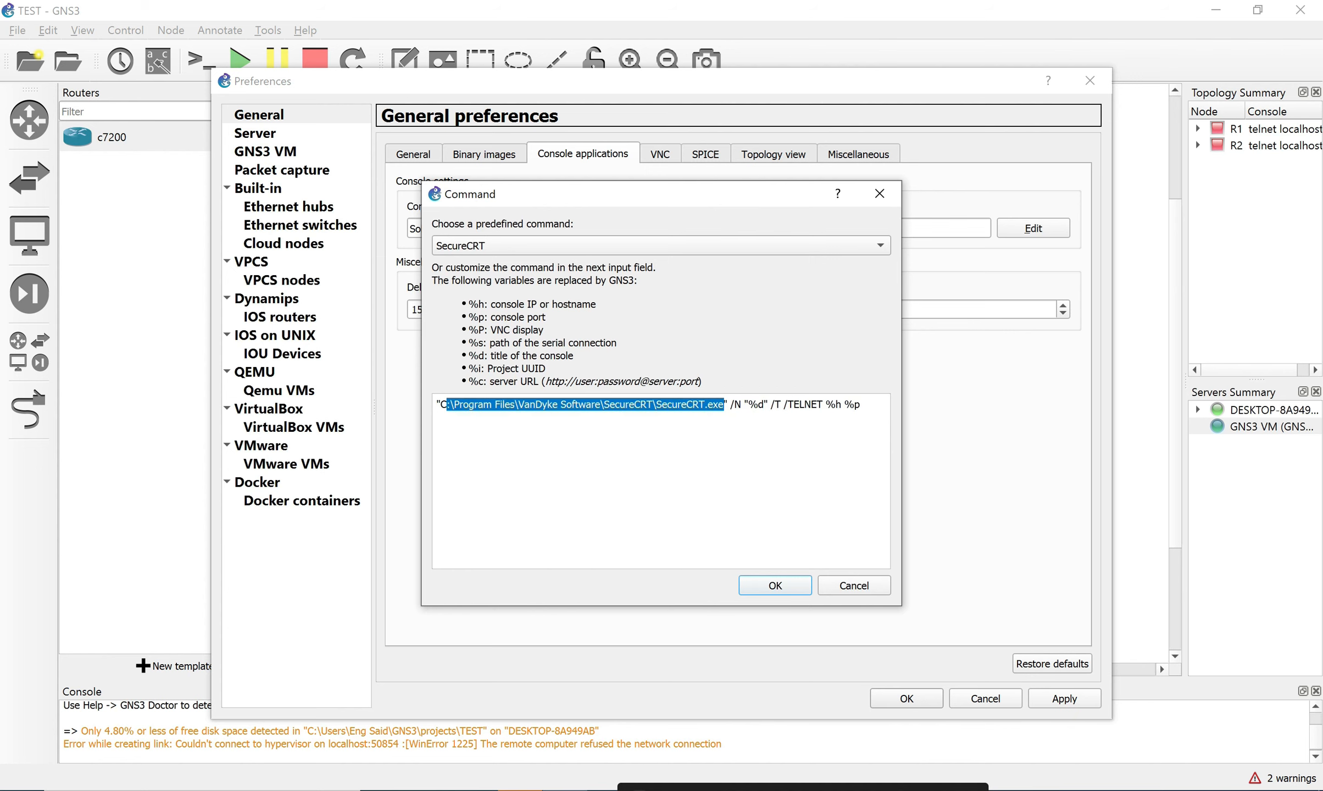
key(BackSpace)
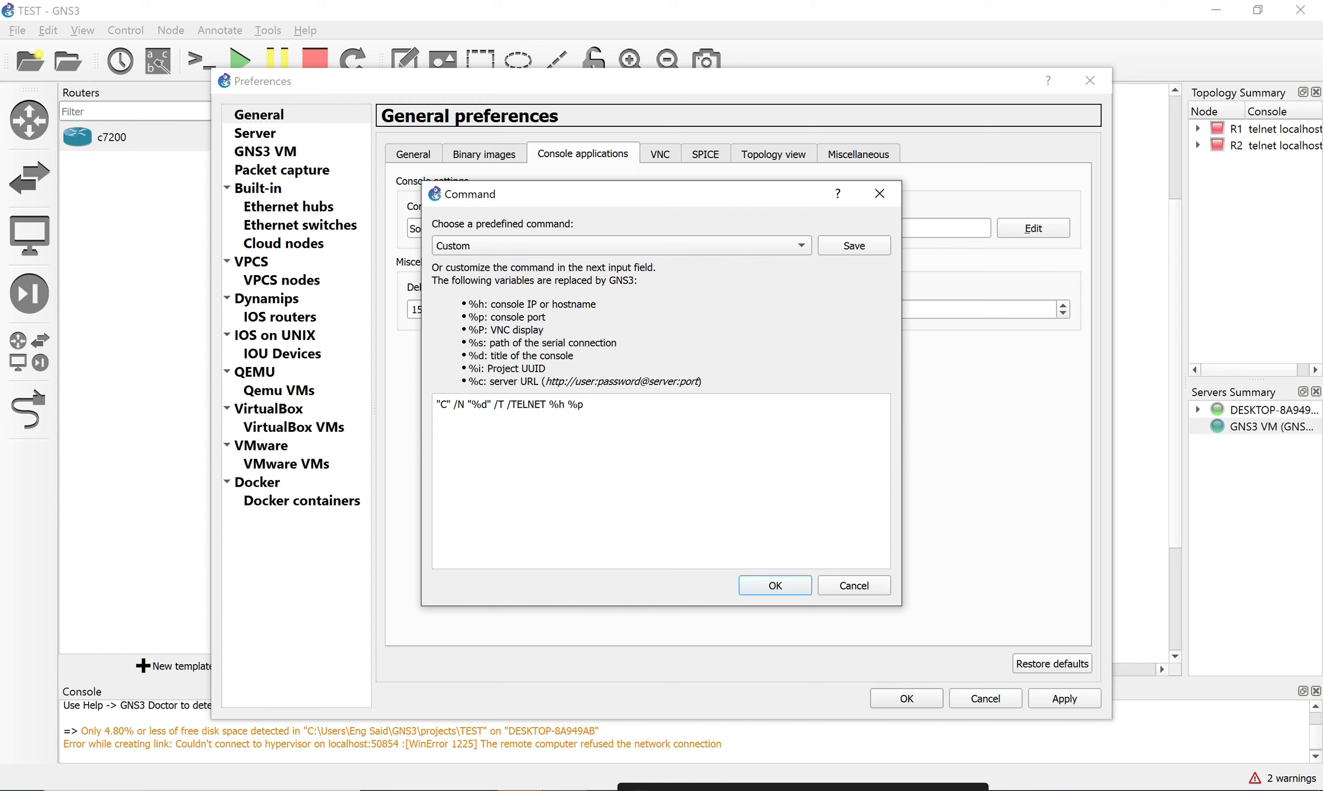
key(super+v)
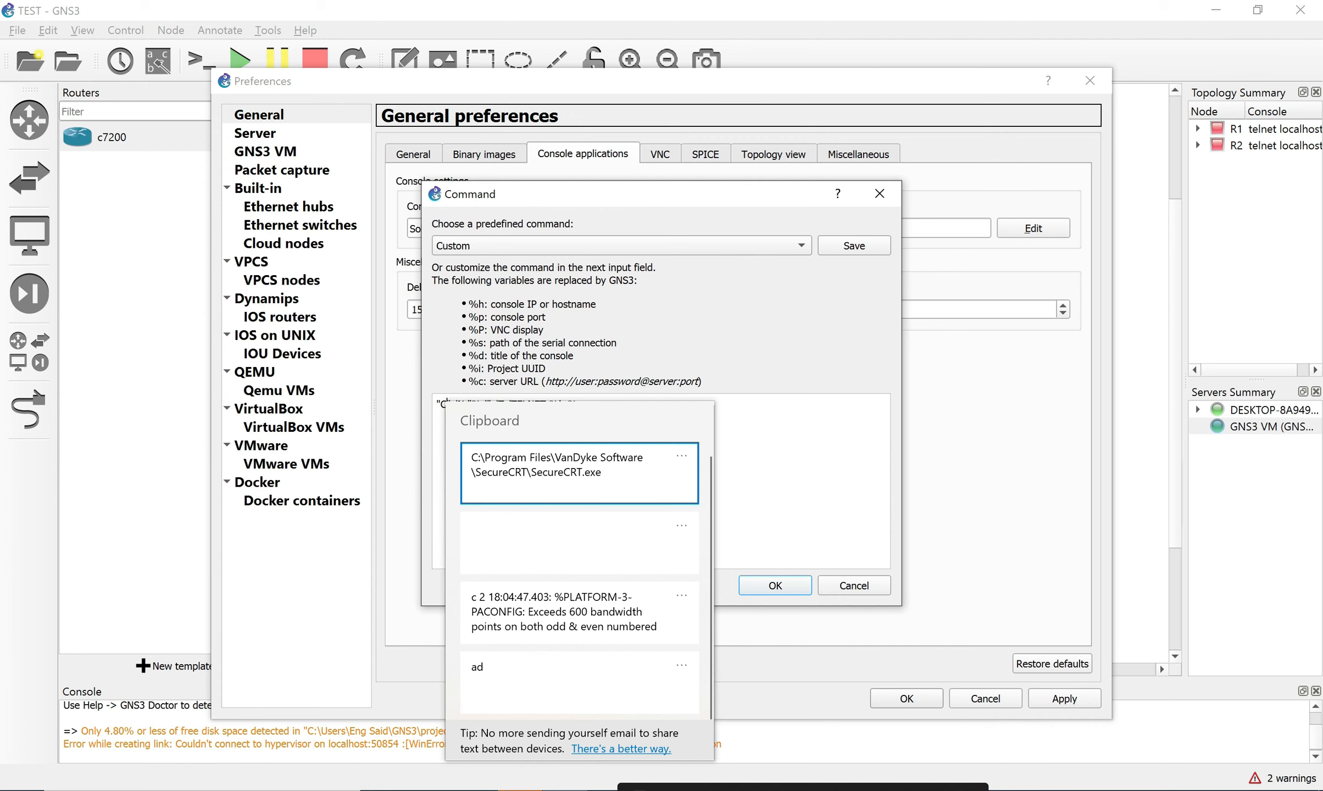
key(Escape)
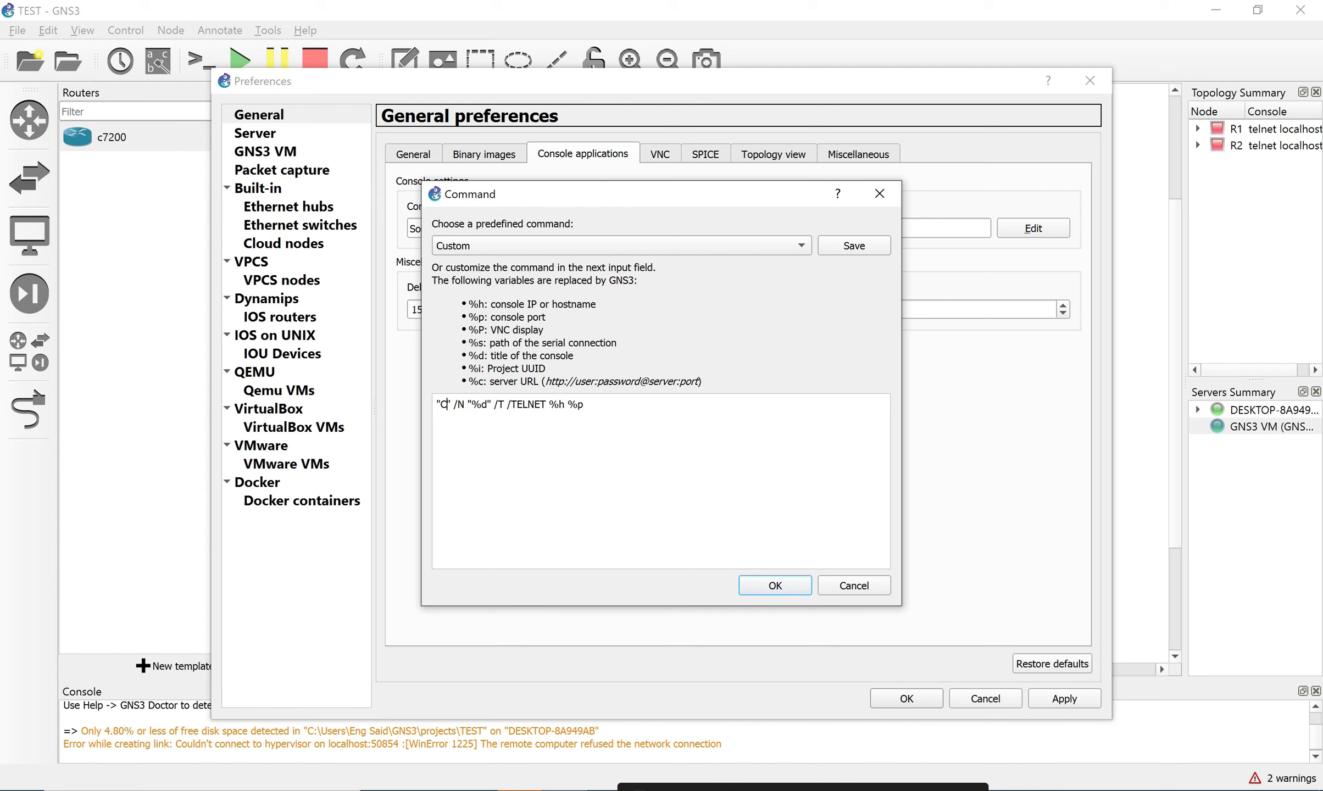
key(BackSpace)
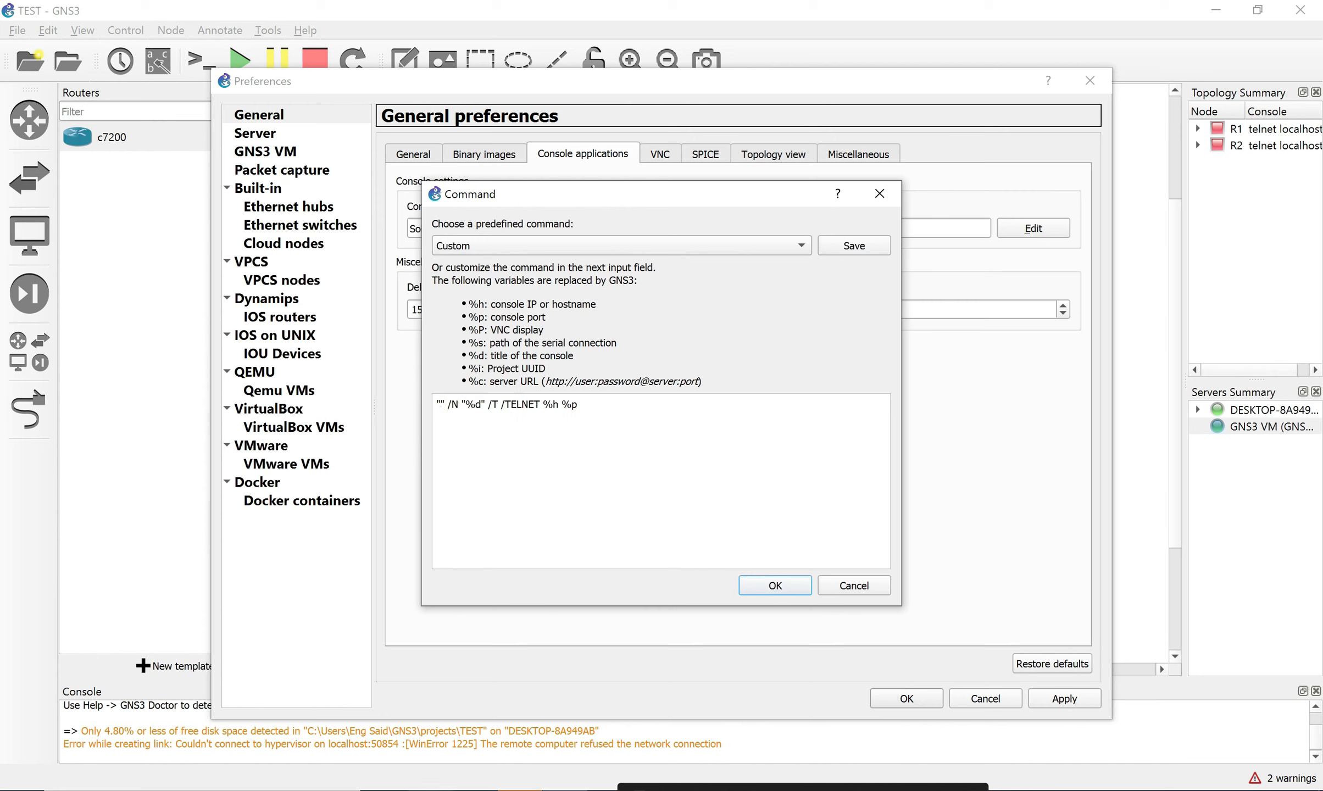
click(203, 790)
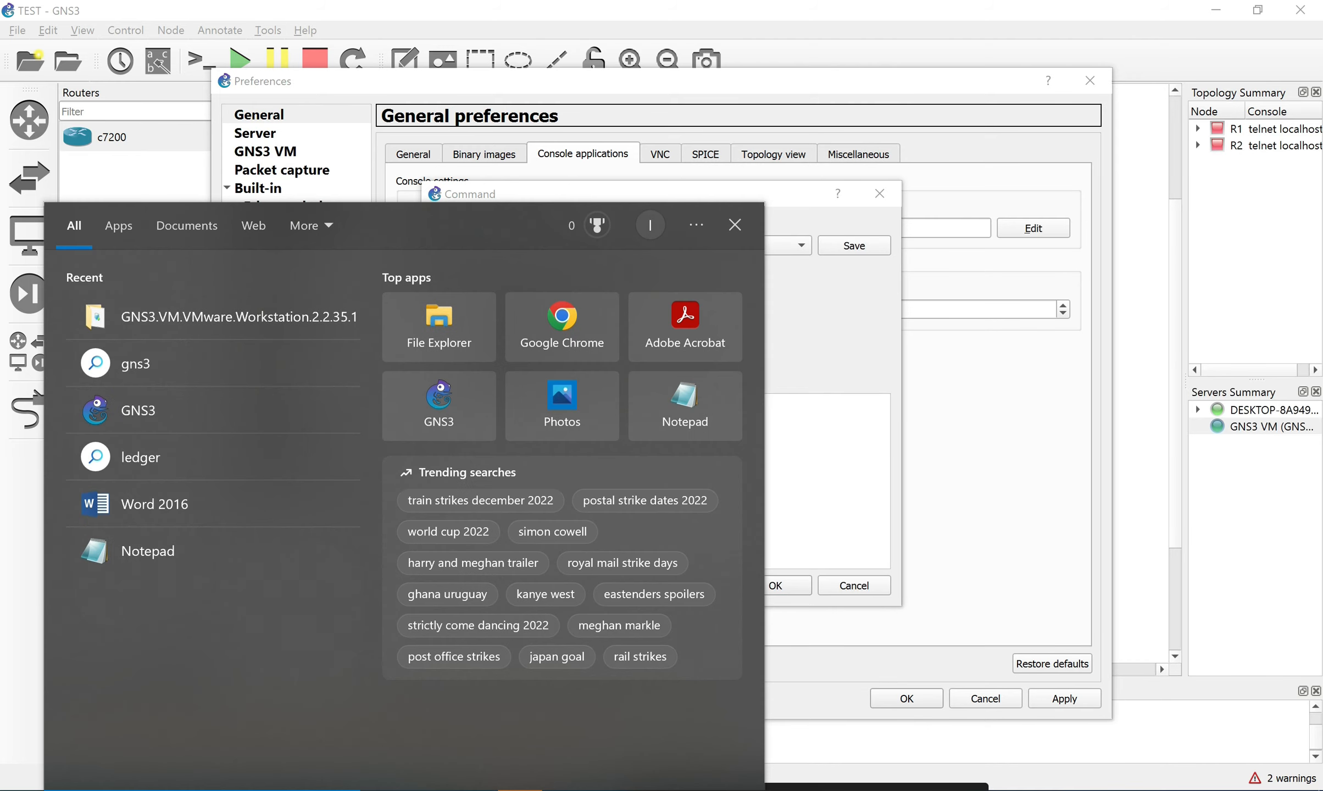
Launch SecureCRT 7.1 from search, dismiss its update and Quick Connect prompts, then close it.
text(sec)
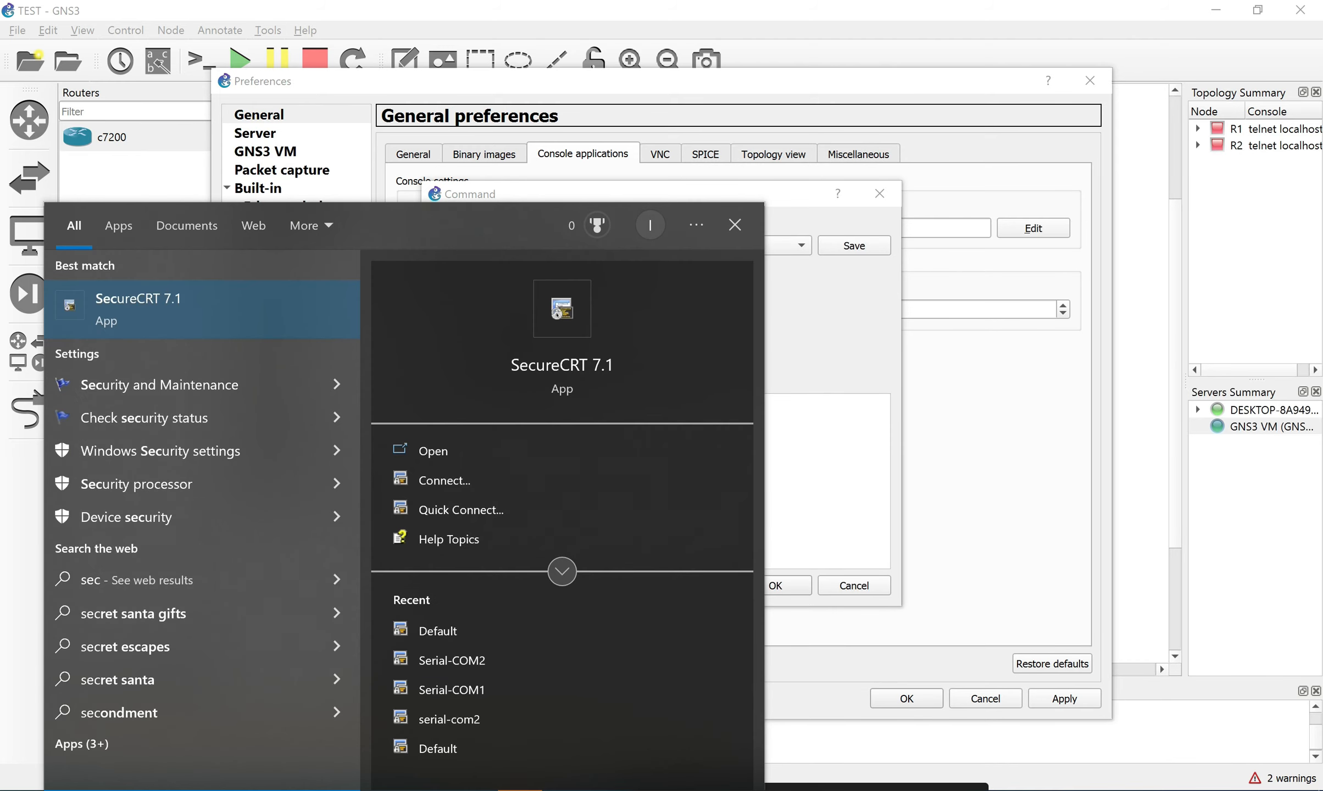
click(220, 309)
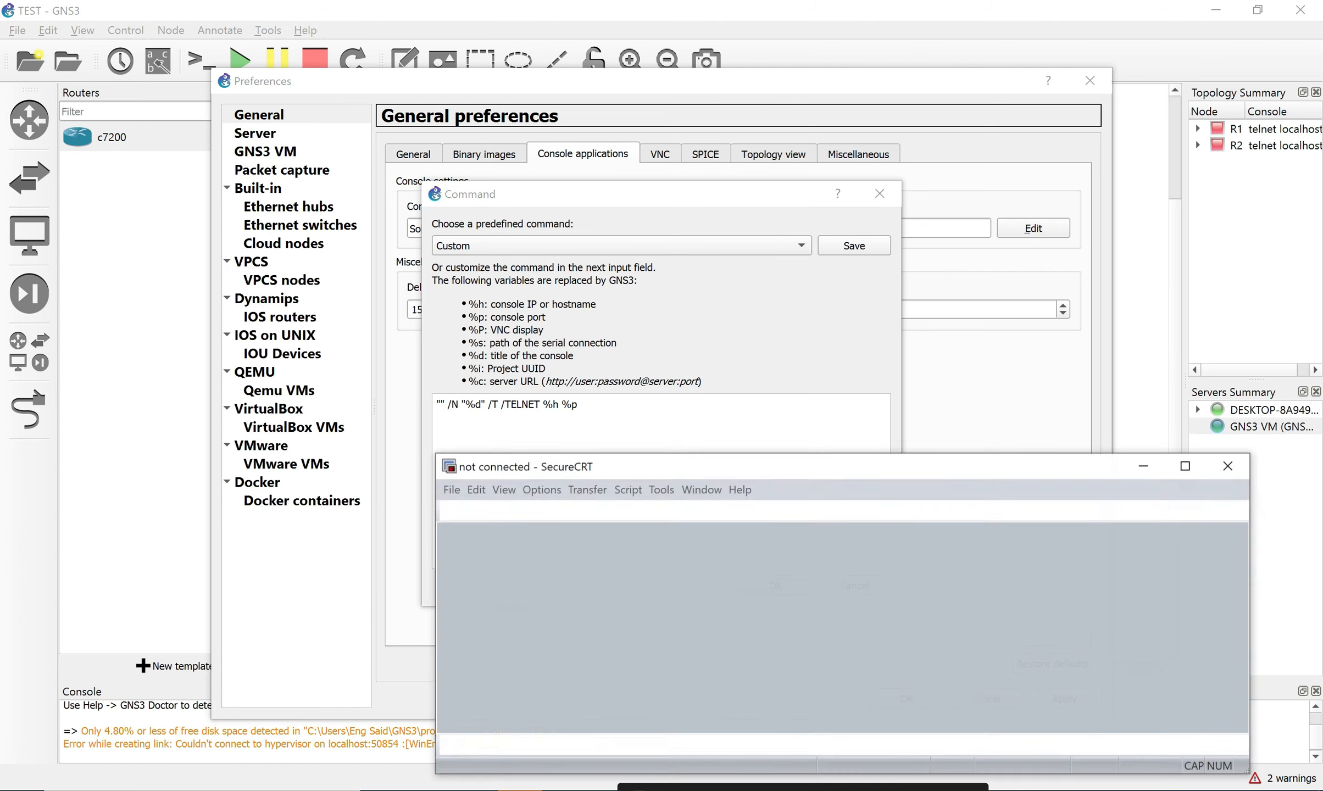
click(1031, 566)
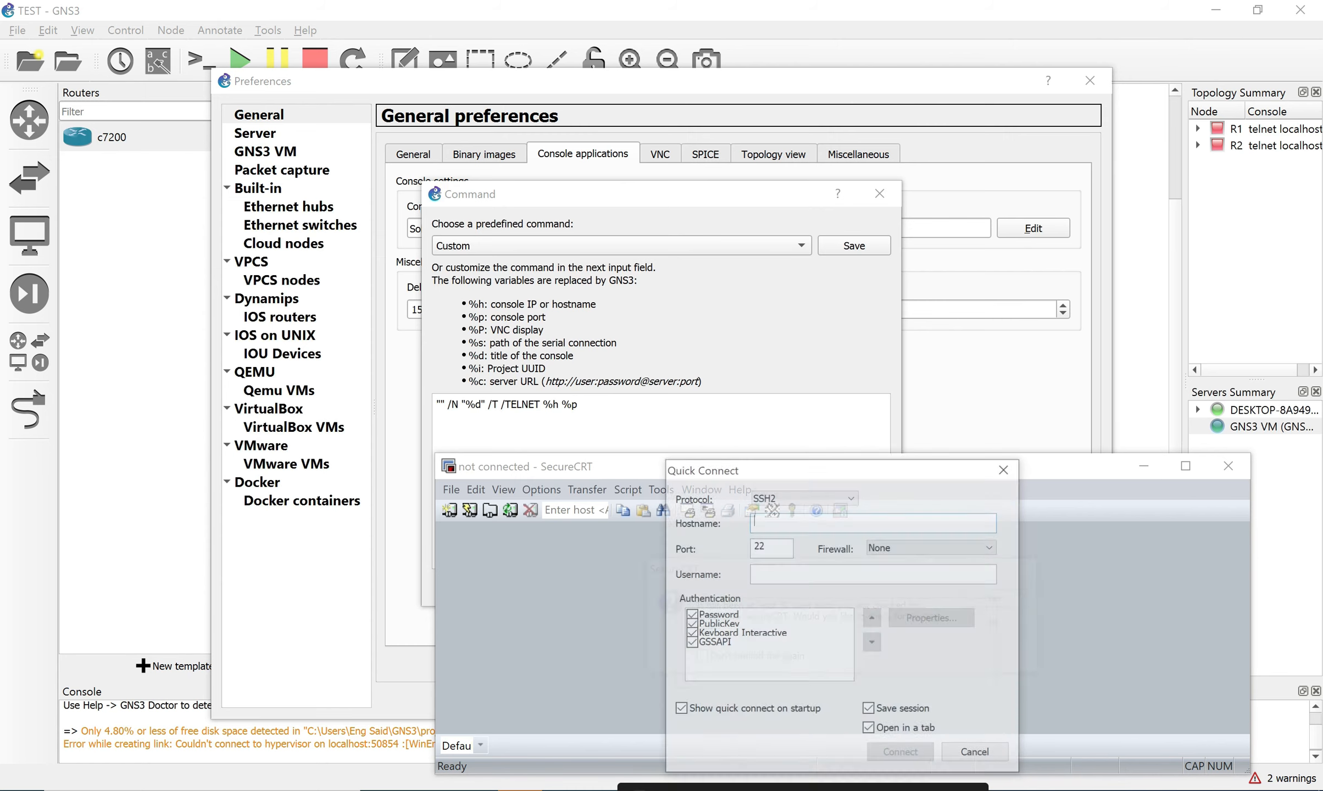
click(1007, 467)
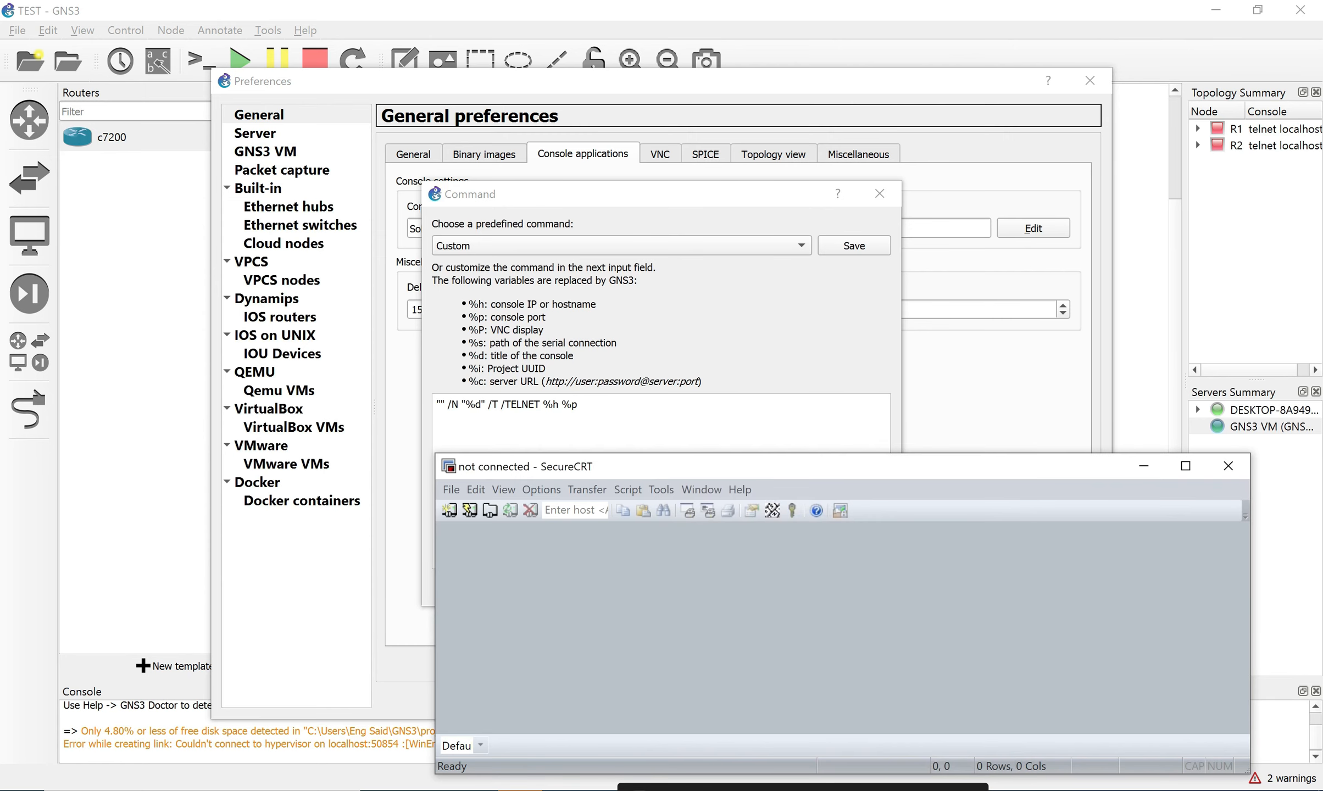
drag(879, 467, 774, 190)
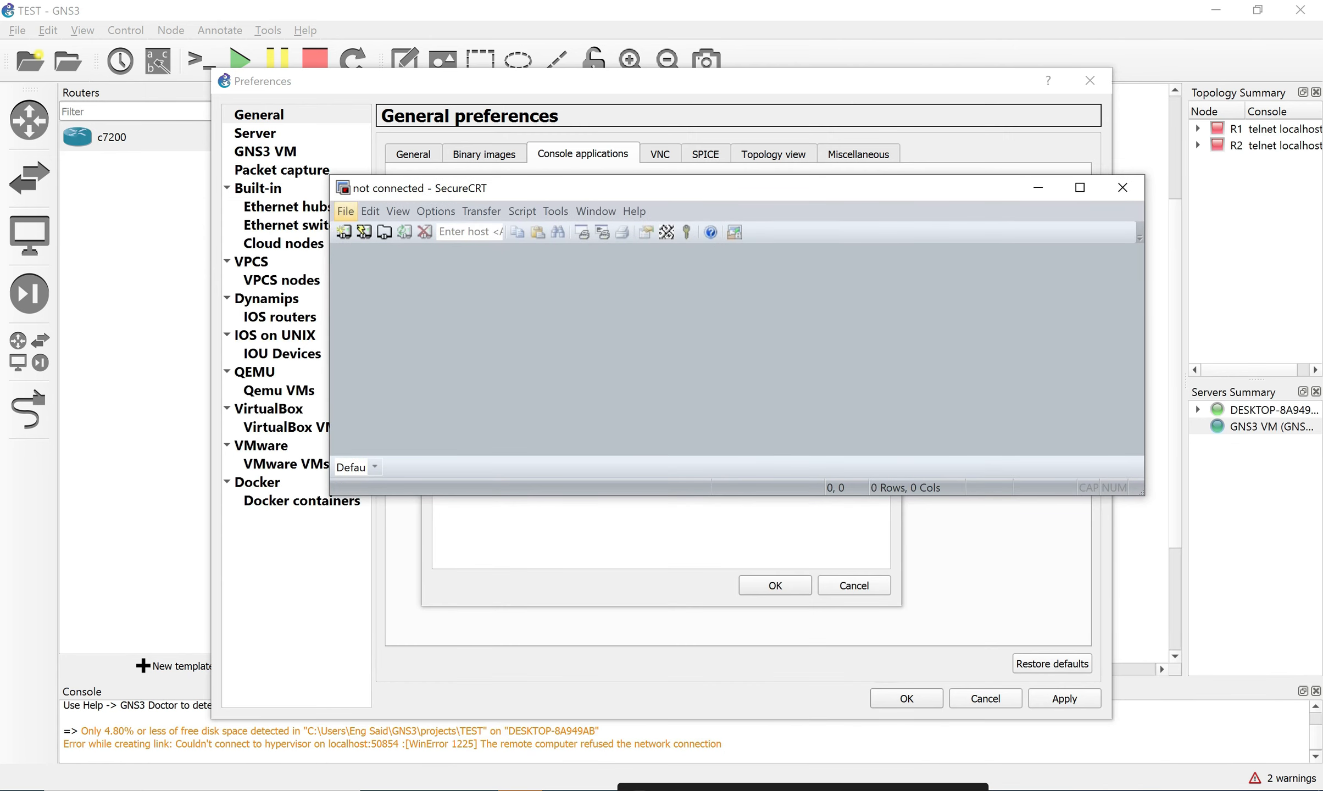
click(346, 212)
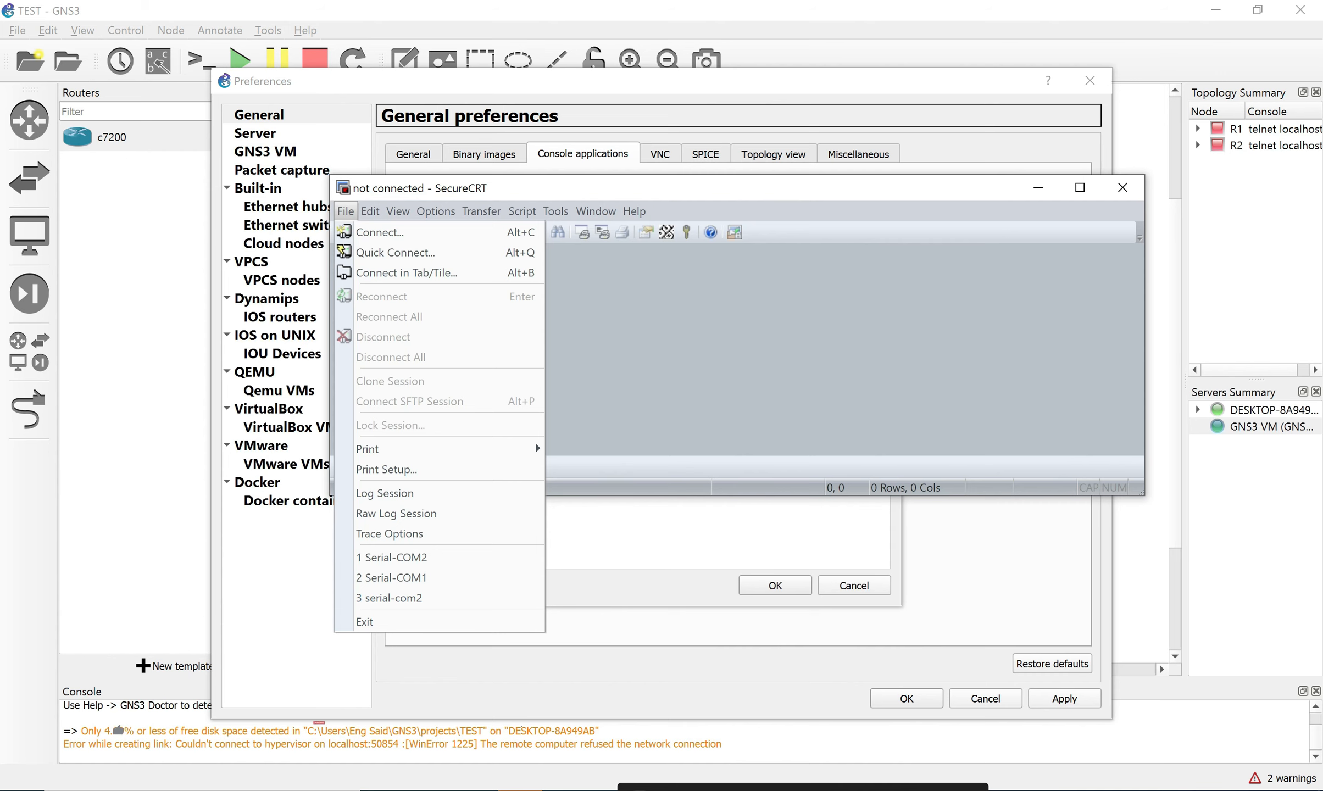
click(1123, 188)
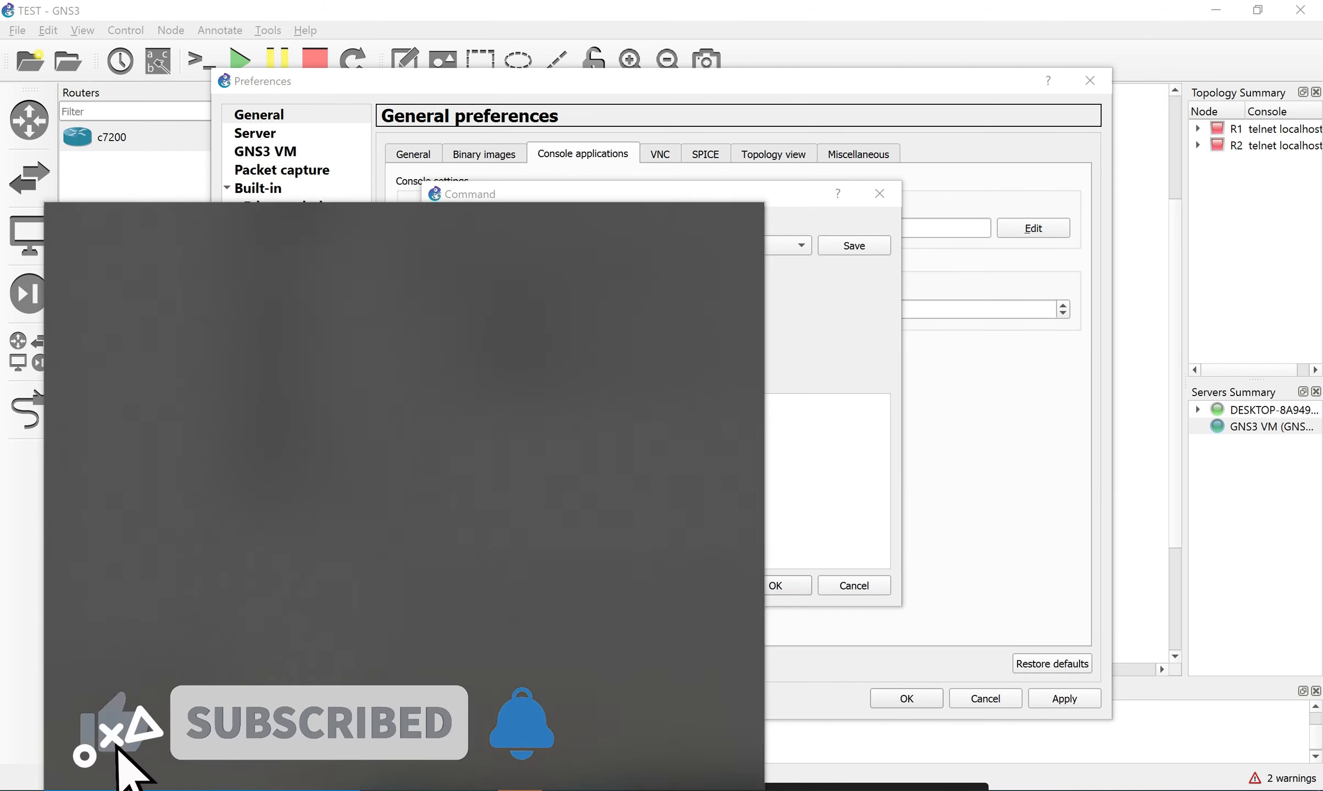
Search 'sec' and open the SecureCRT 7.1 shortcut's file location.
text(sec)
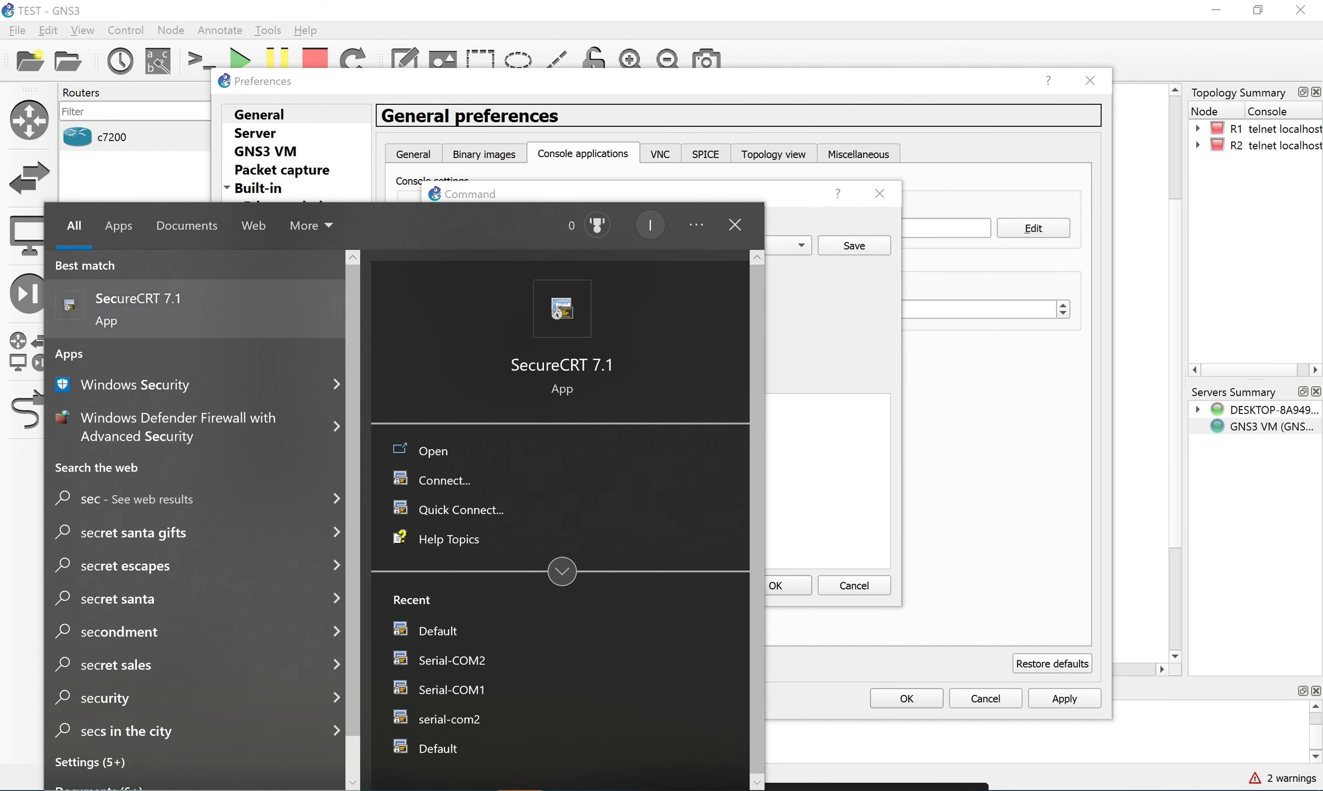
right_click(146, 302)
click(220, 350)
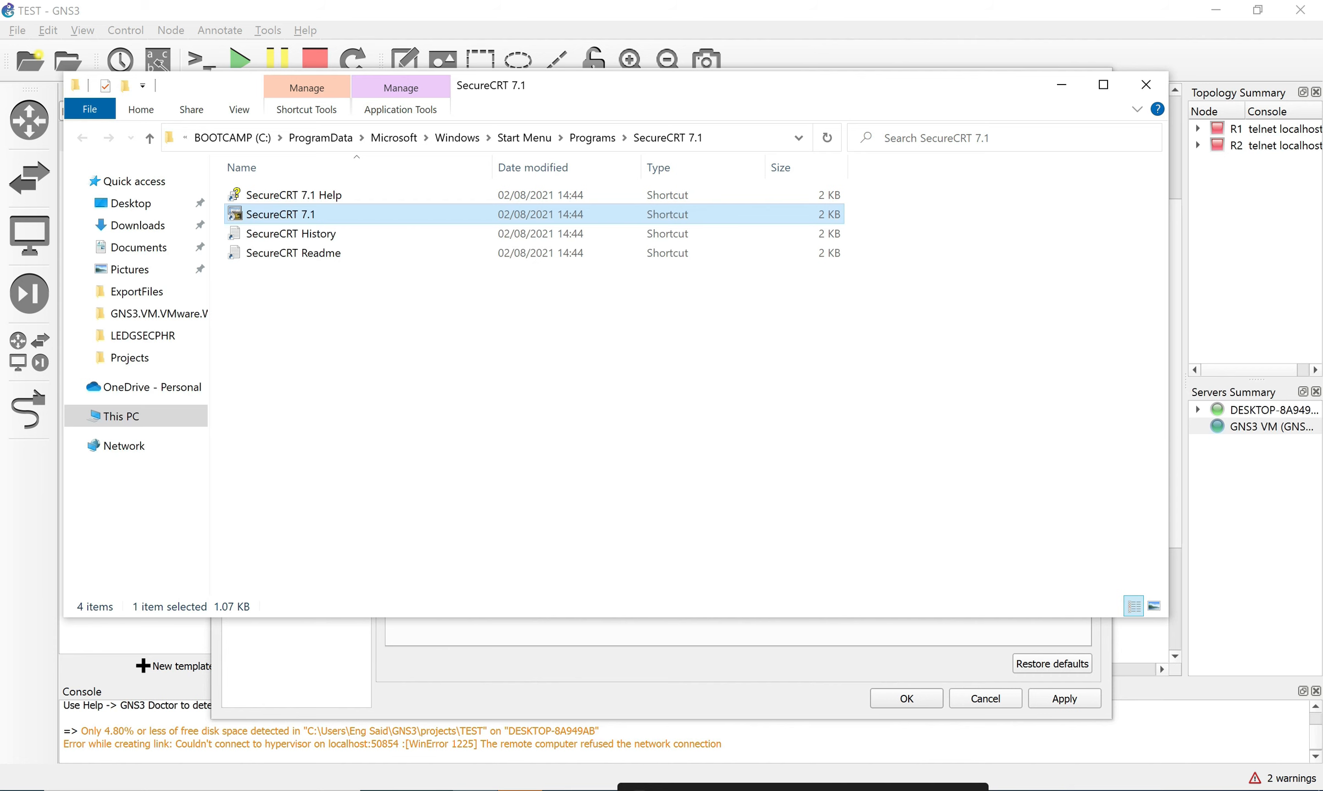
Copy the Target path from the SecureCRT 7.1 shortcut's Properties.
key(shift+F10)
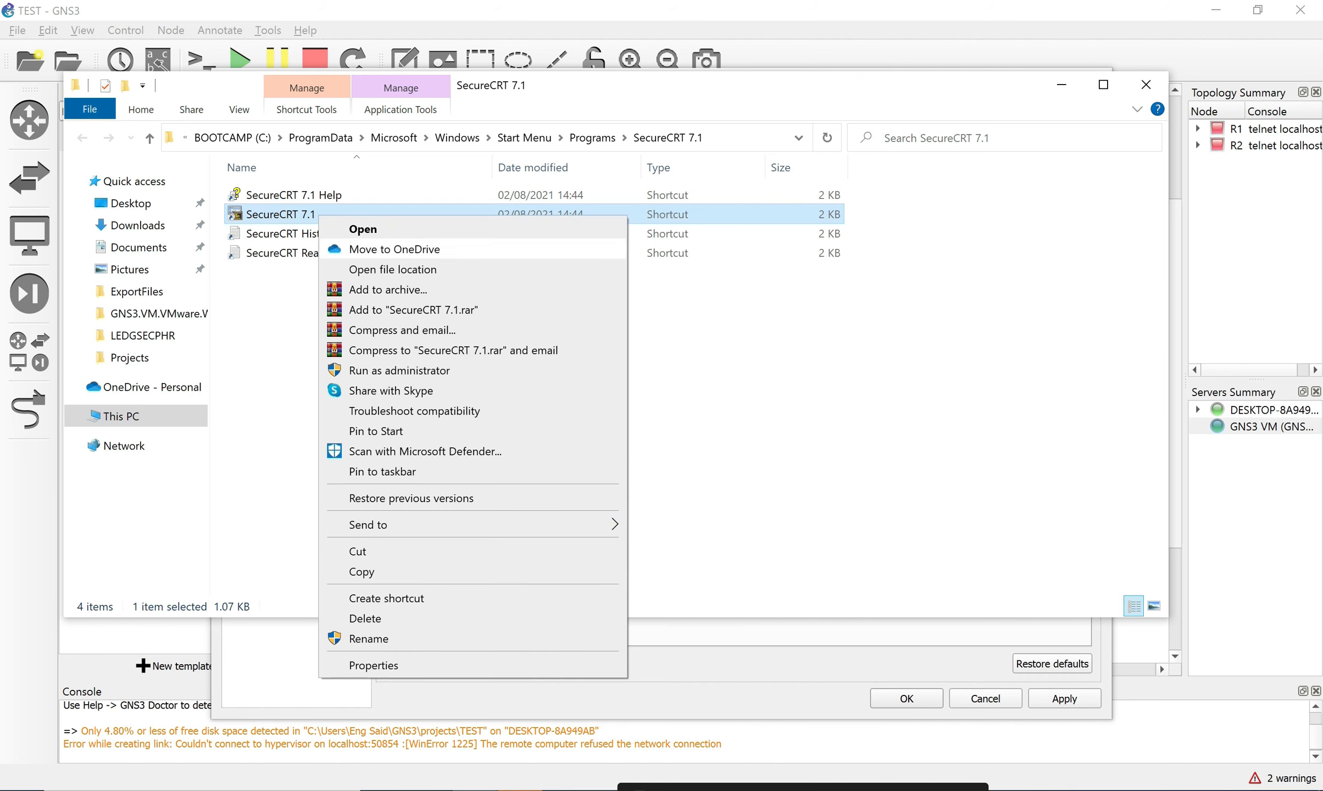
key(Up)
key(Return)
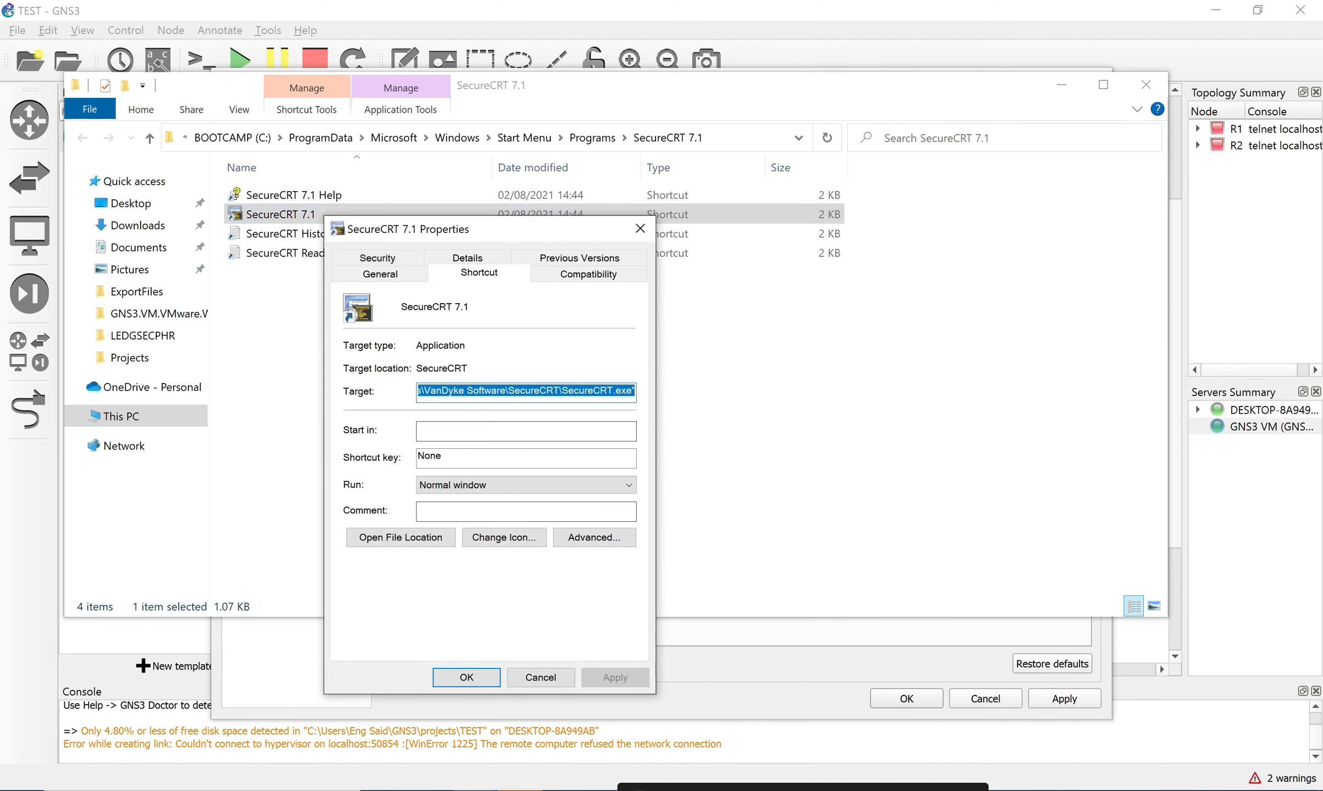
click(467, 391)
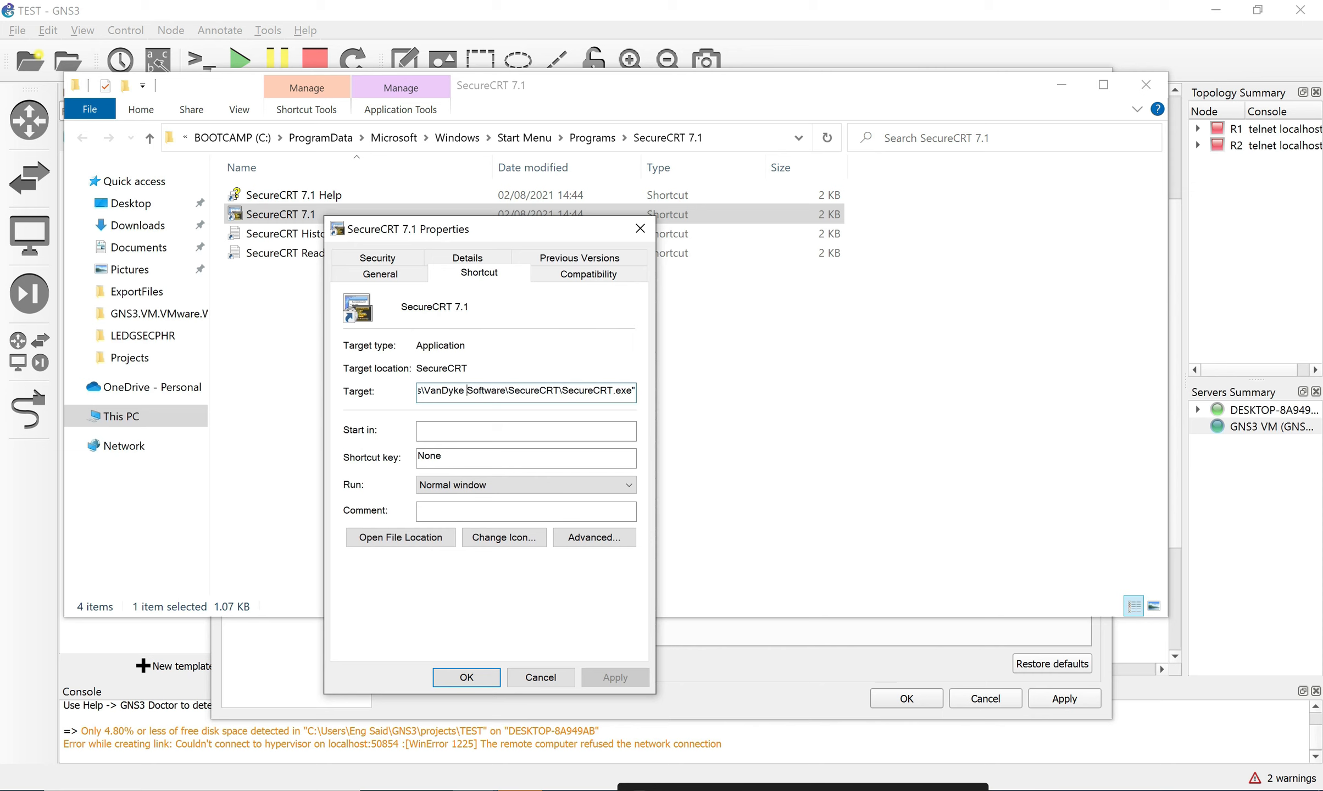
drag(632, 391, 416, 391)
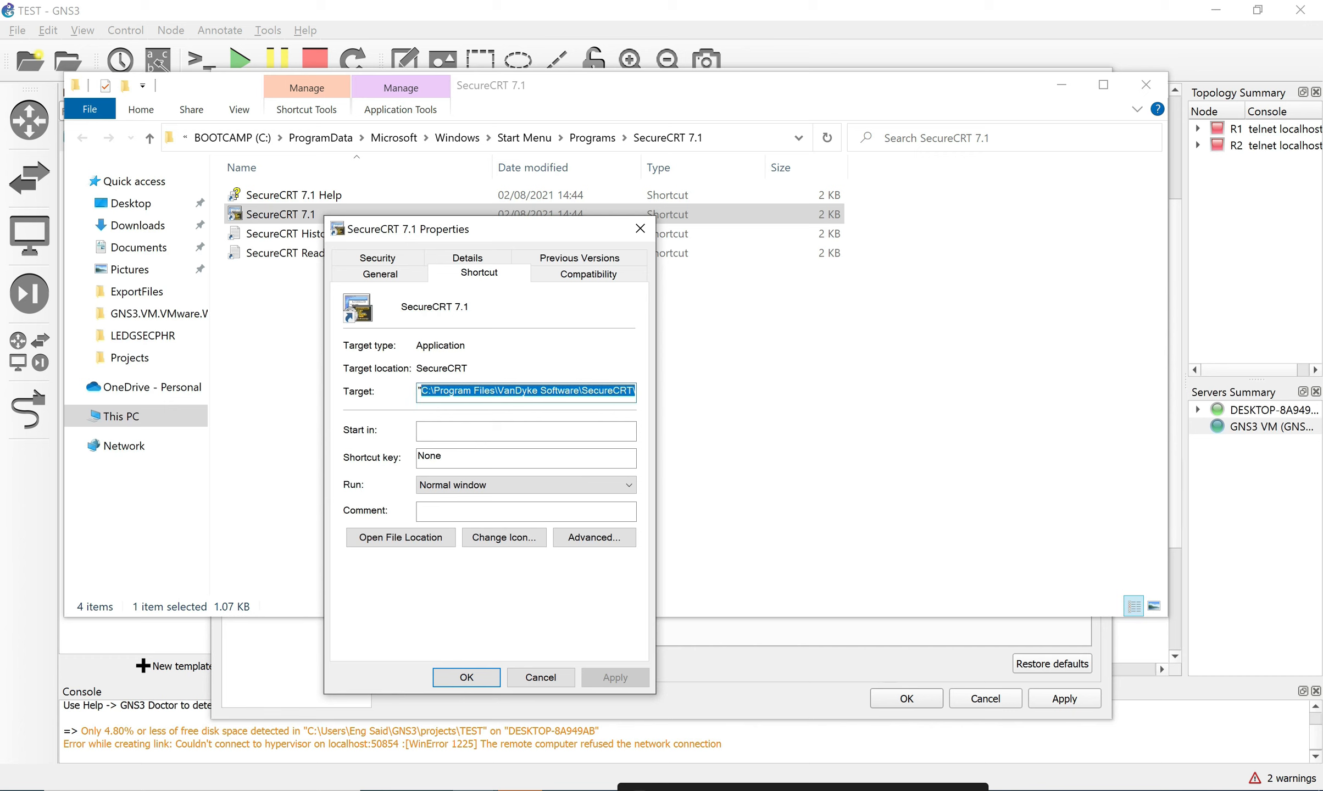
right_click(476, 389)
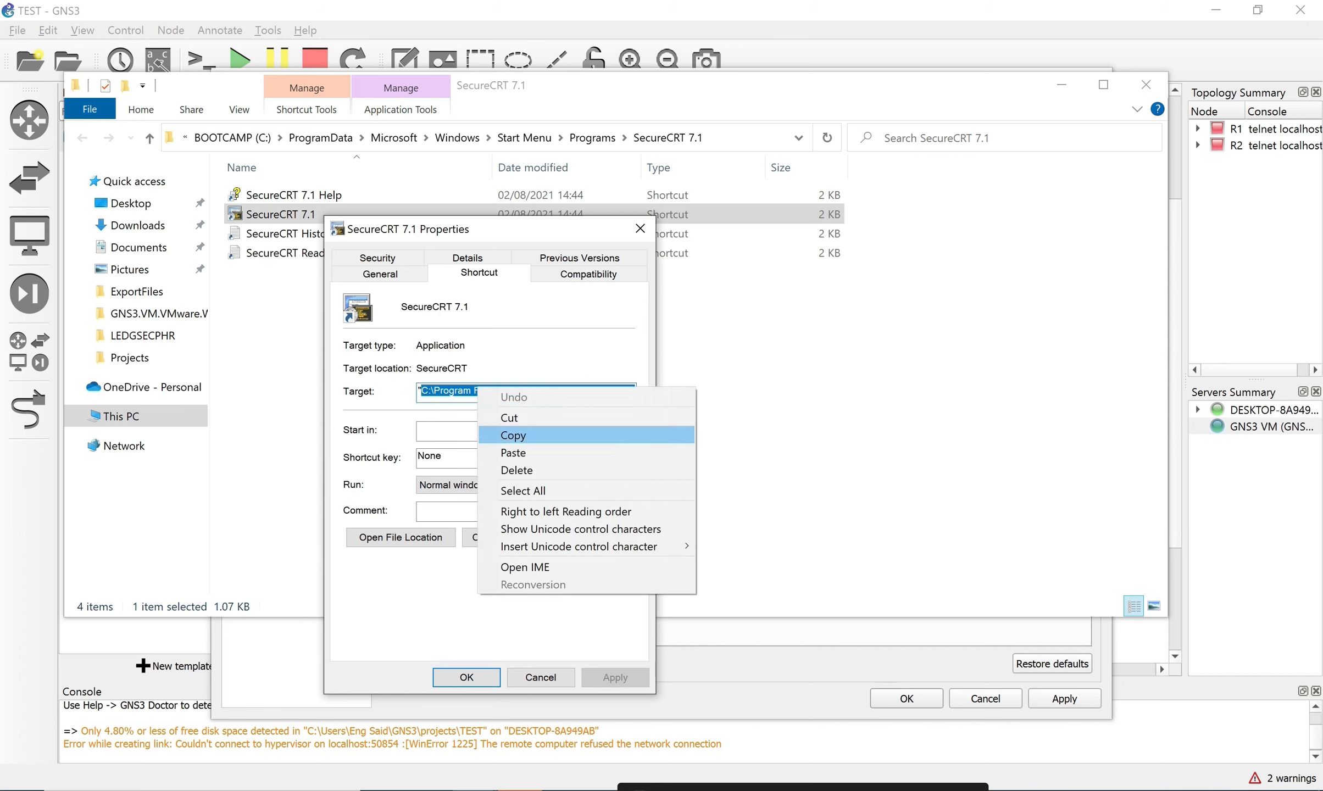
click(513, 435)
Close the shortcut Properties and the SecureCRT 7.1 folder window.
click(498, 391)
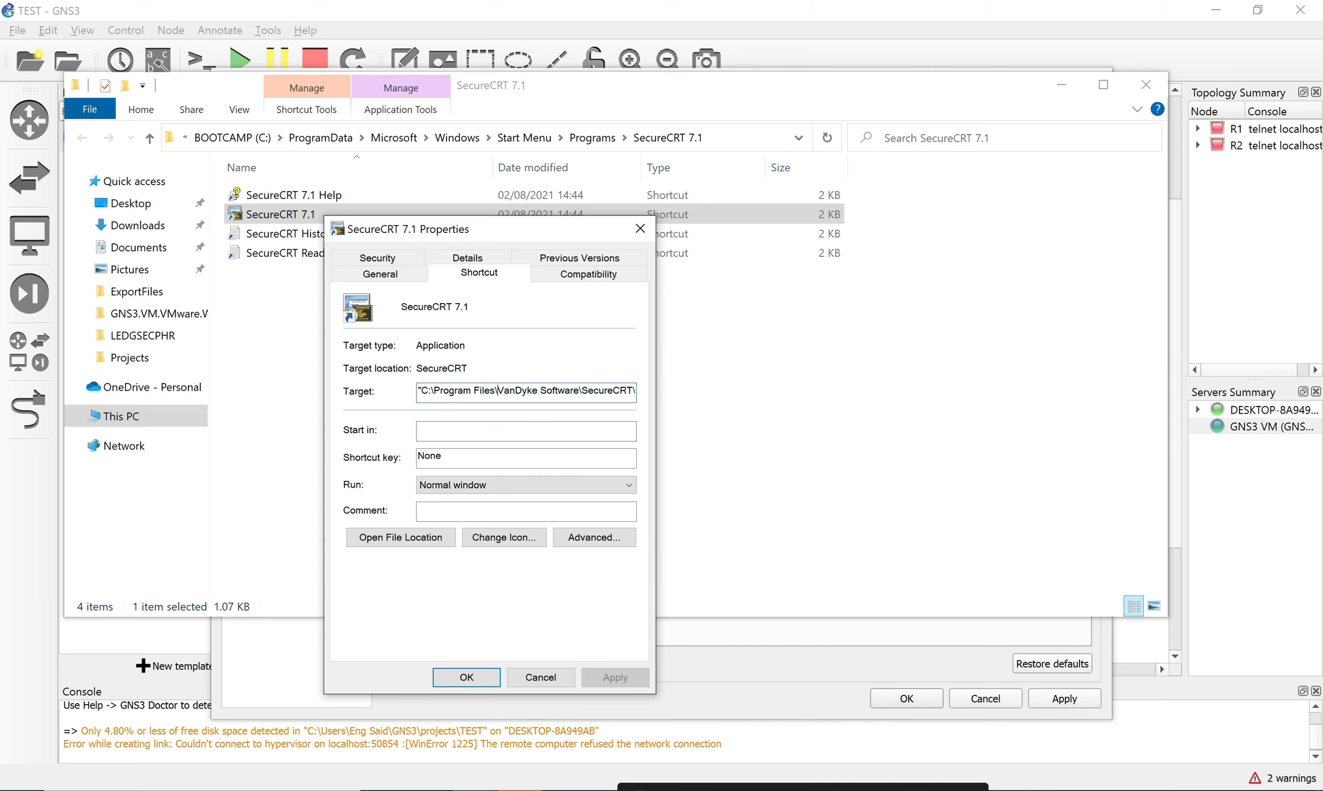
key(shift+Right)
key(shift+Right)
key(shift+Right)
key(shift+Right)
key(shift+Right)
key(shift+Right)
key(shift+Right)
key(shift+Right)
key(shift+Right)
key(shift+Right)
key(shift+Right)
key(shift+Right)
key(shift+Right)
key(shift+Right)
key(shift+Right)
key(shift+Right)
key(shift+Right)
key(shift+Right)
key(shift+Right)
key(shift+Right)
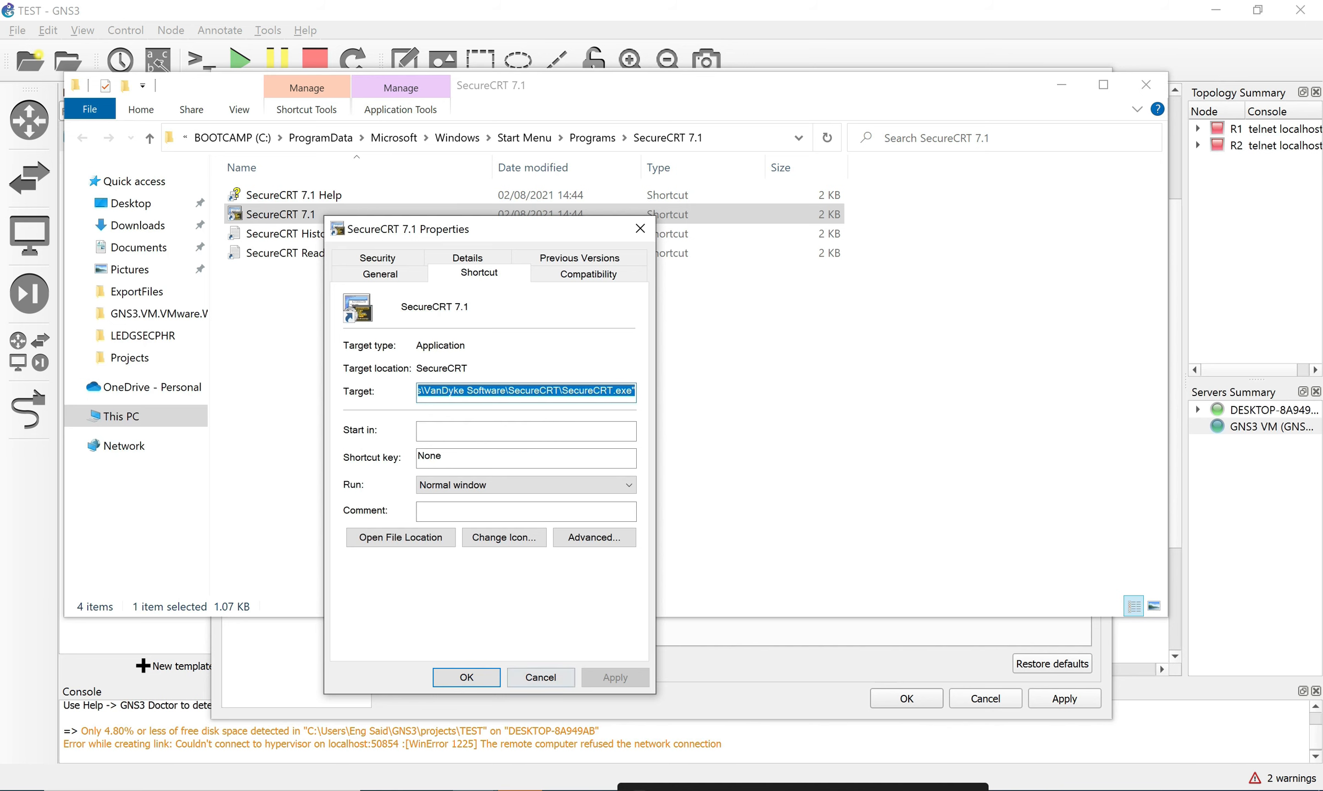
key(Return)
click(1146, 84)
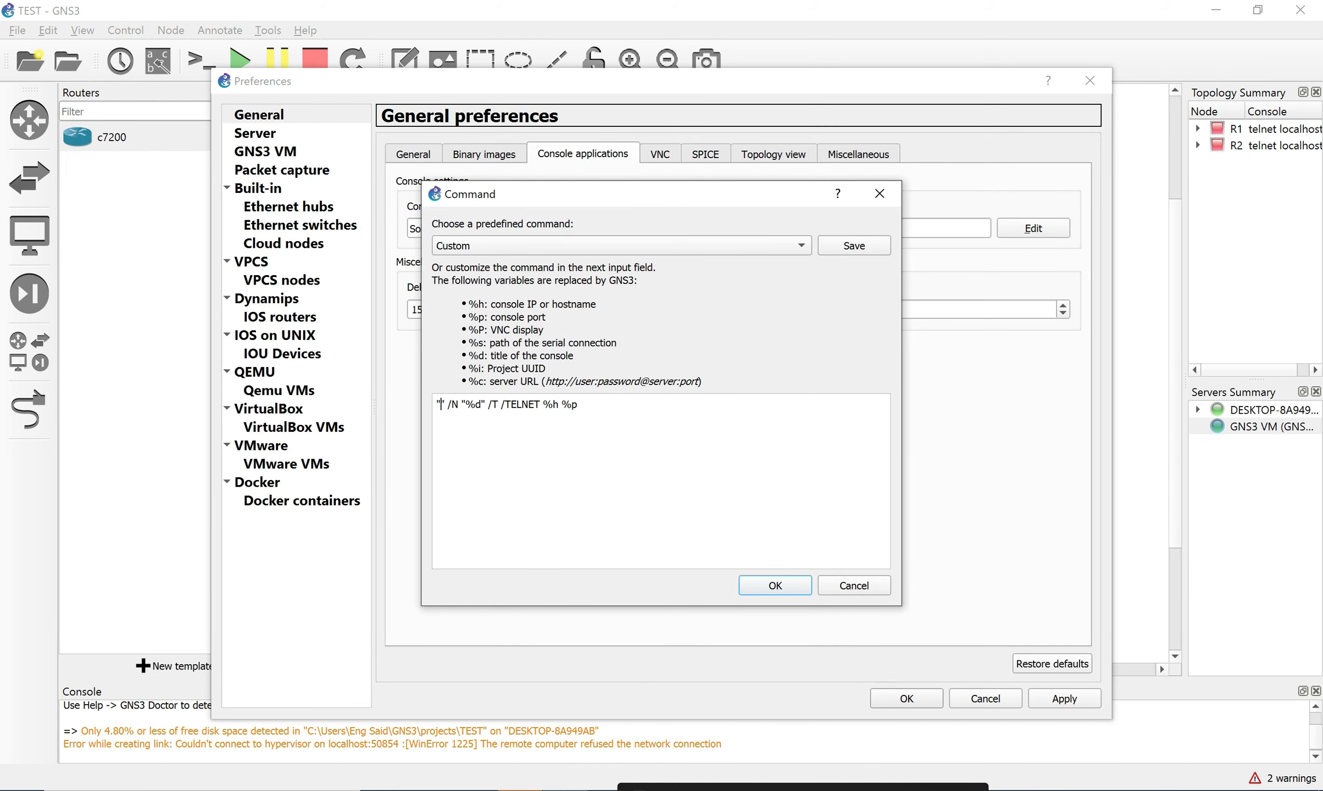
Paste the SecureCRT.exe path between the quotes, save Preferences, and select R1 and R2.
key(super+v)
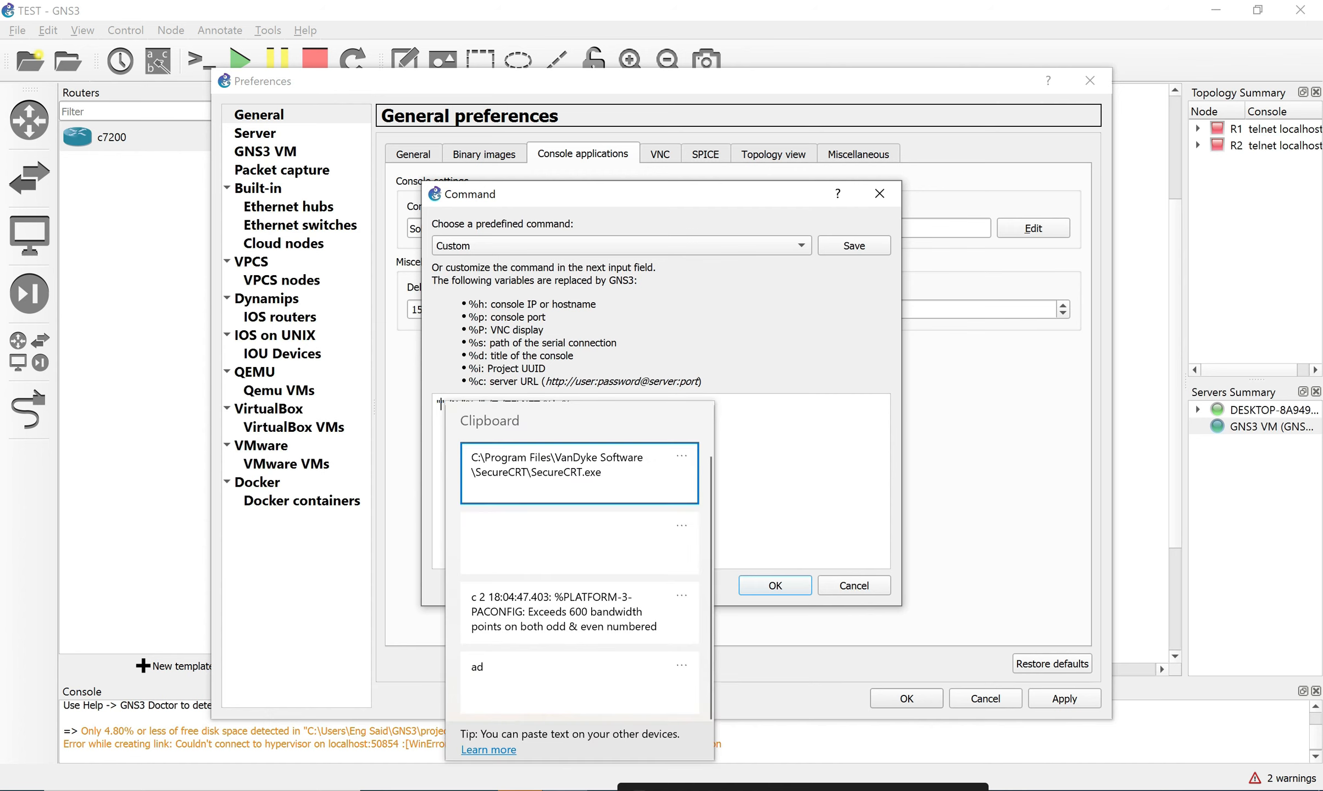
key(Return)
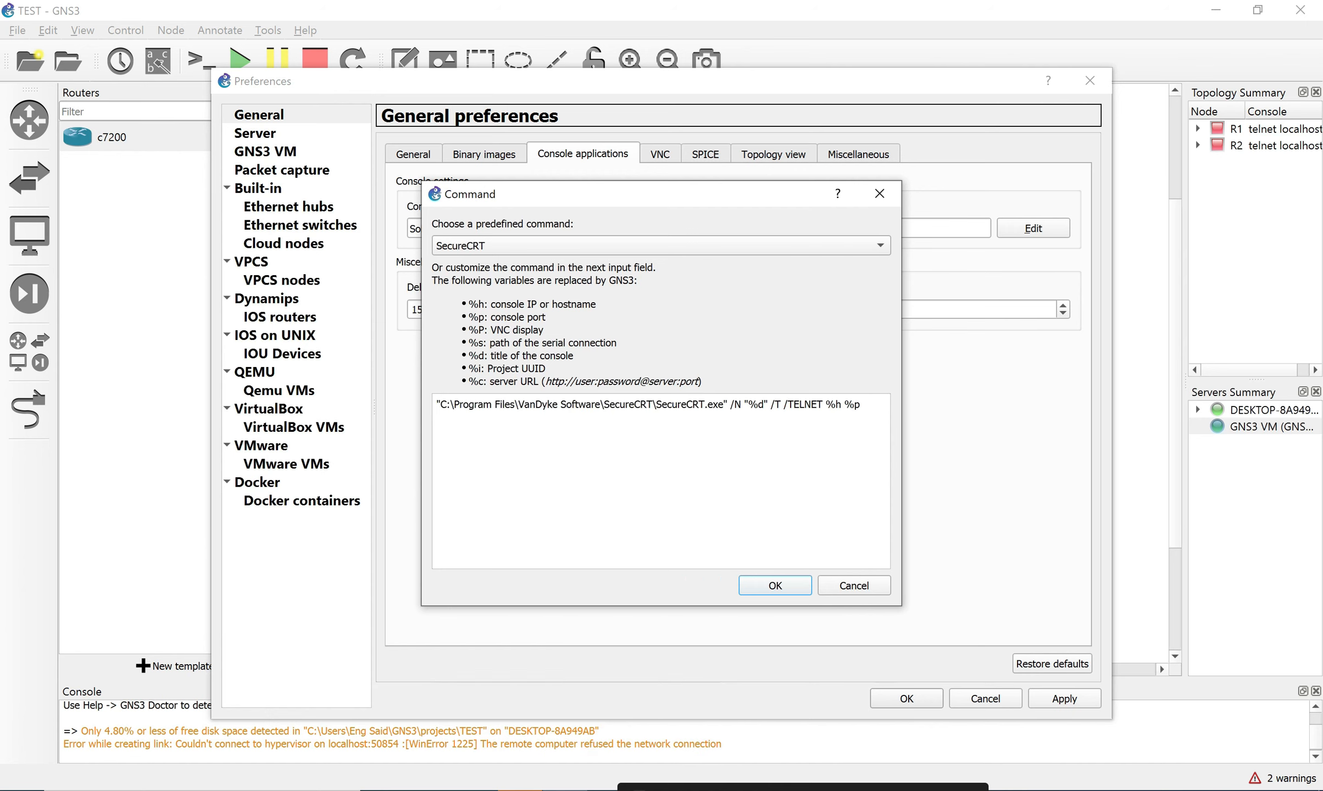
click(775, 585)
click(1064, 699)
click(907, 699)
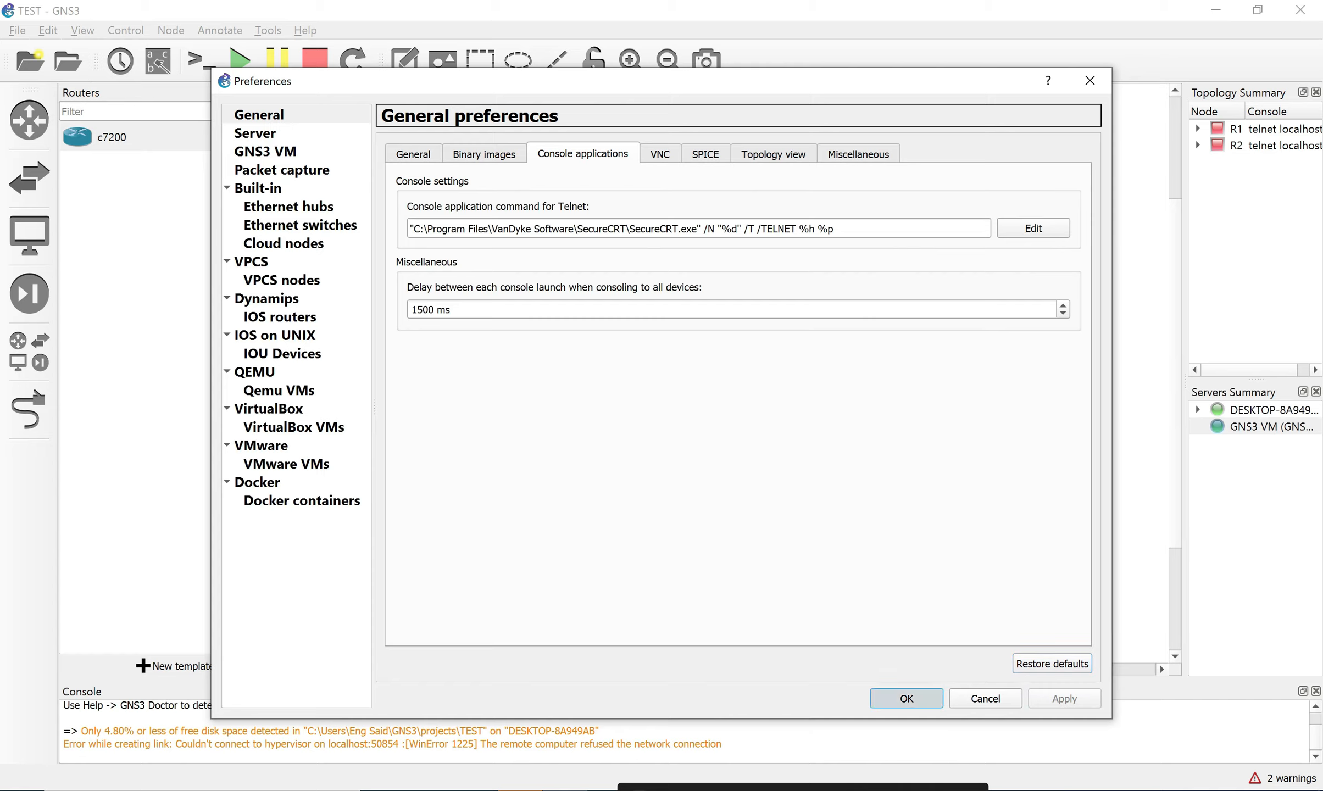
click(638, 270)
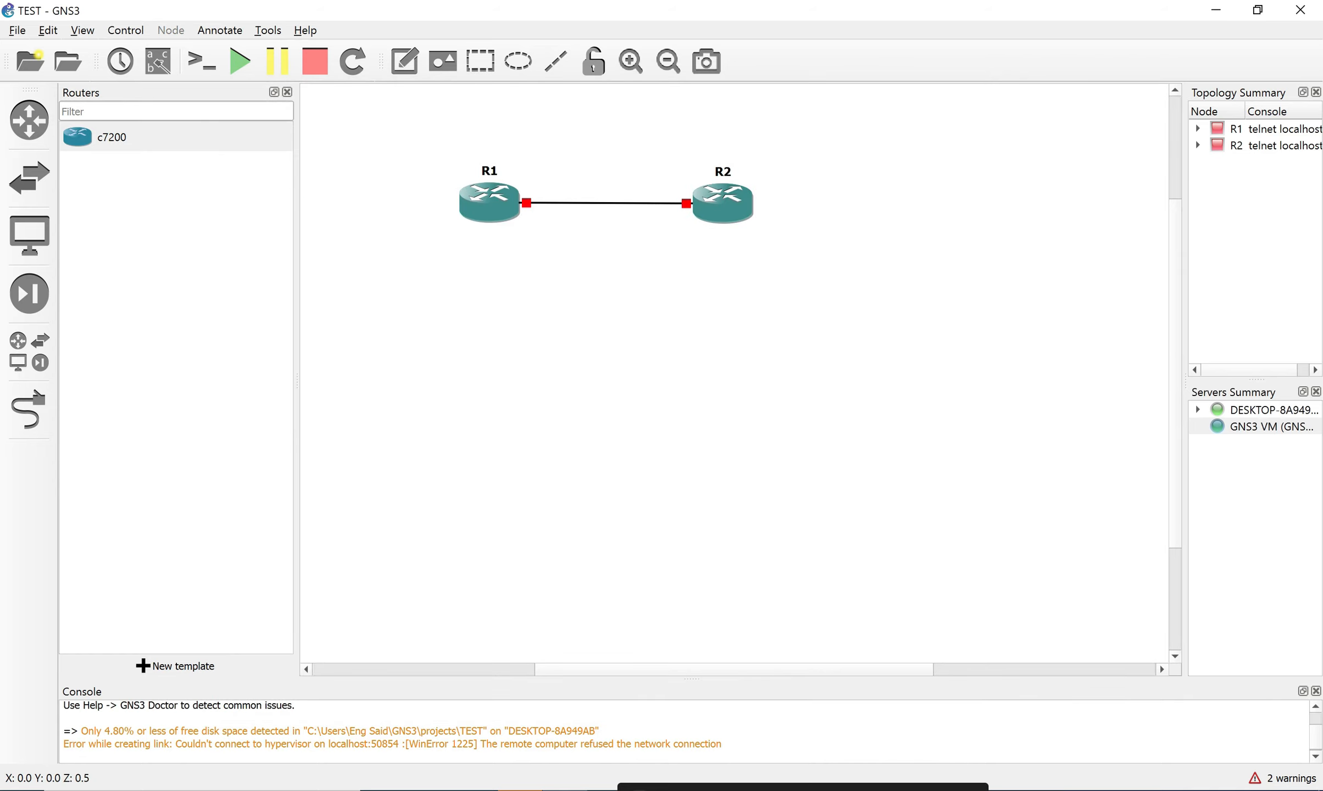
drag(423, 151, 907, 331)
Start all devices and open a SecureCRT console to R1.
click(240, 61)
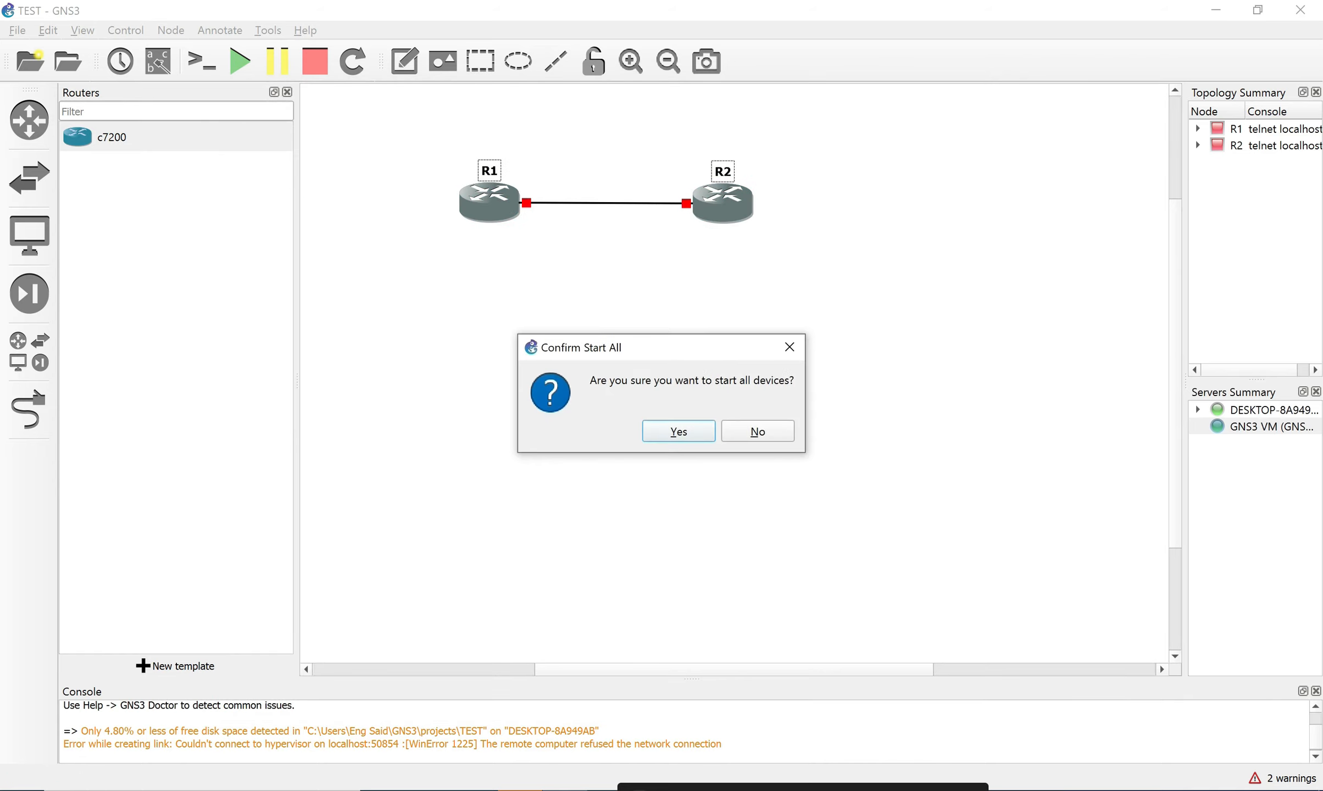
key(Return)
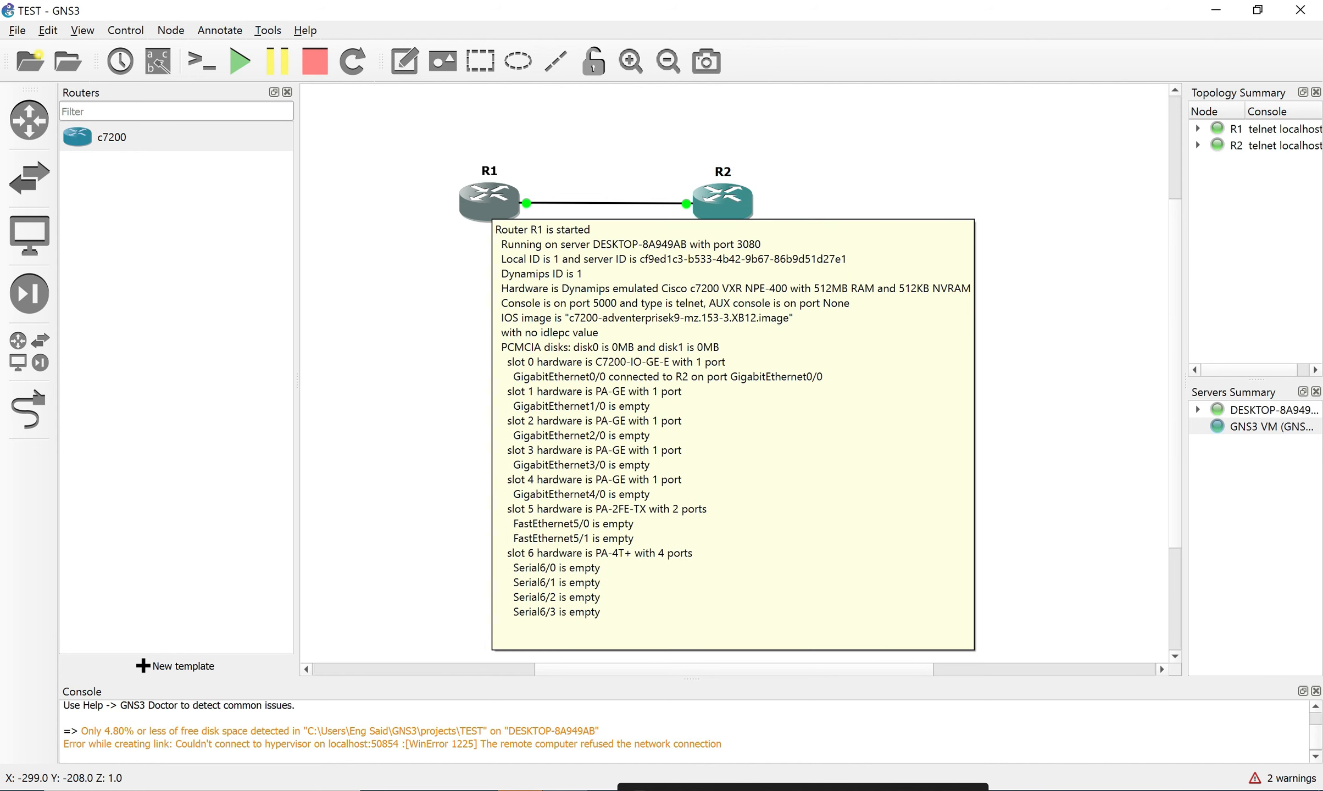
double_click(490, 202)
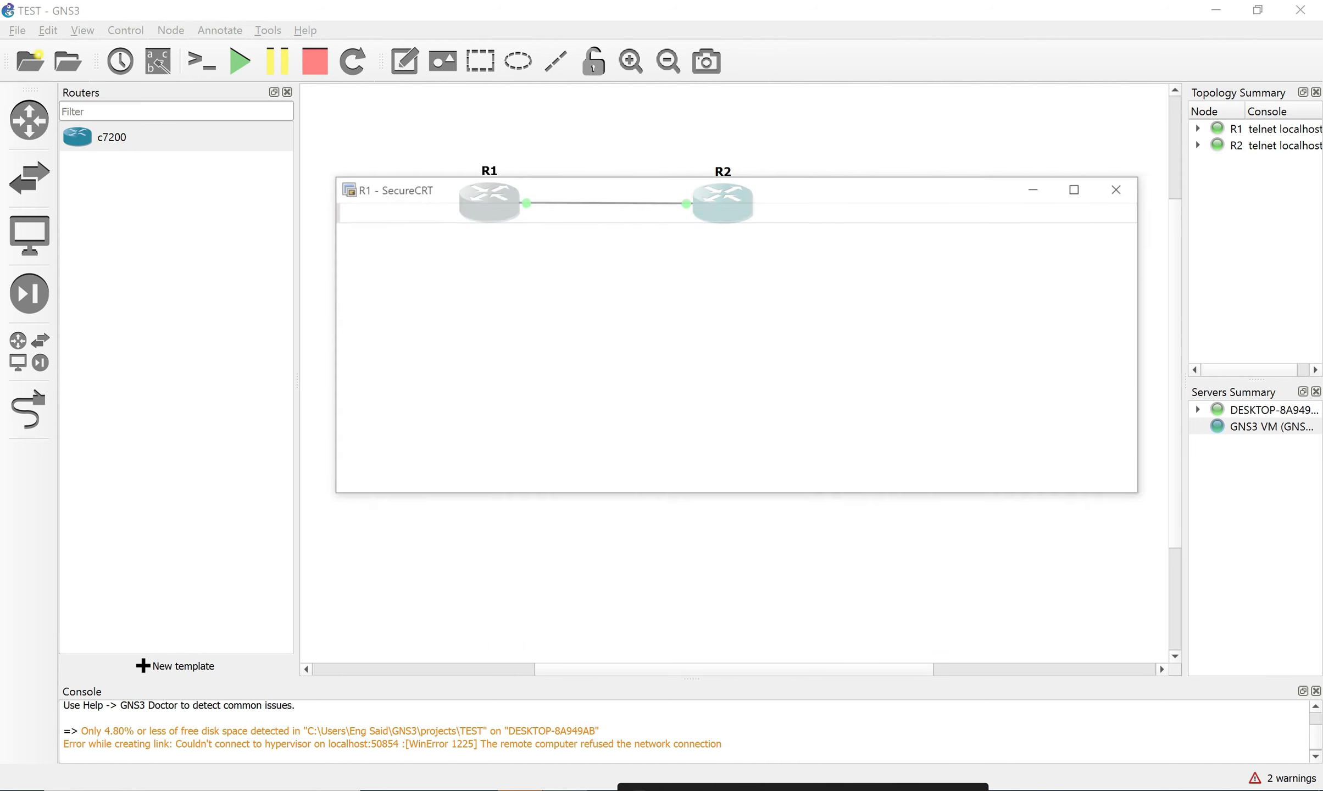
Close both R1 console sessions, confirming the disconnects, and close SecureCRT.
click(354, 254)
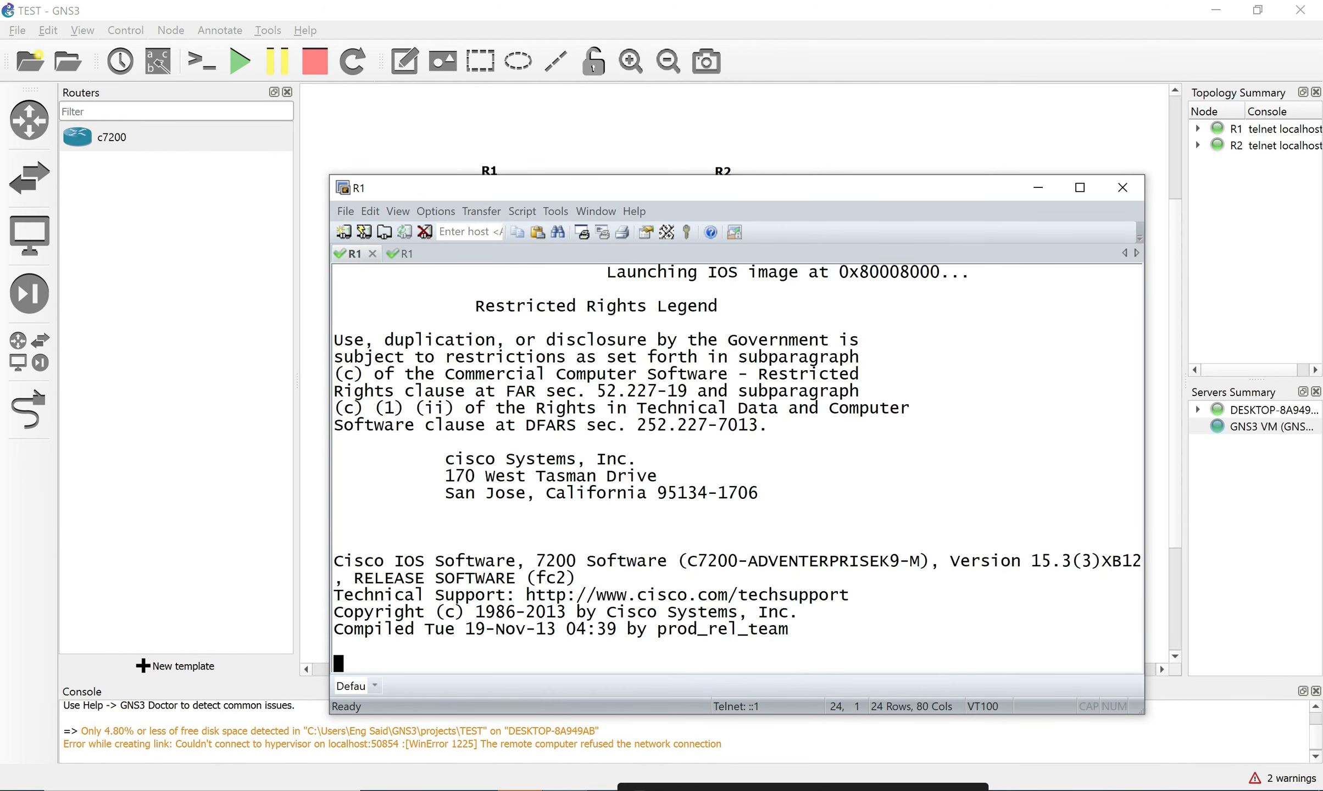
click(404, 253)
click(405, 253)
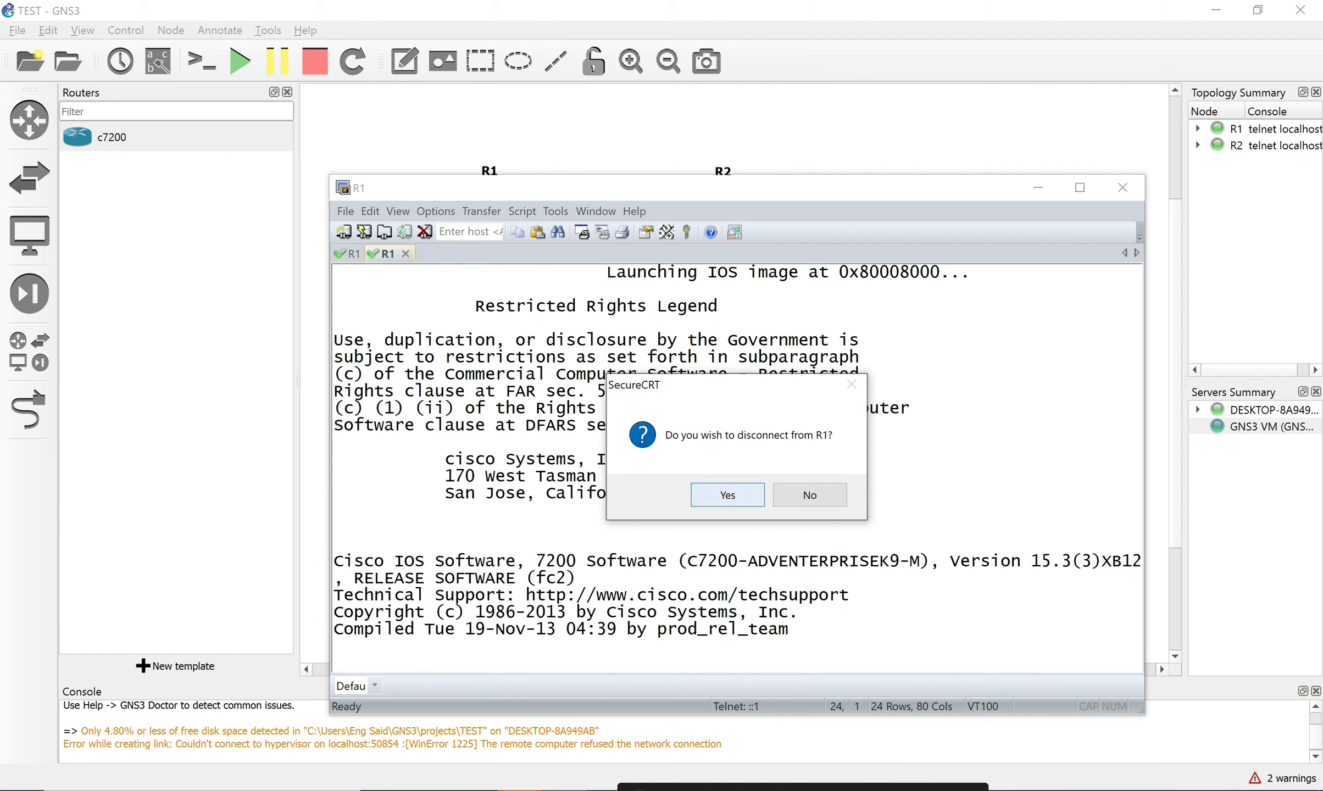
click(728, 495)
click(1122, 187)
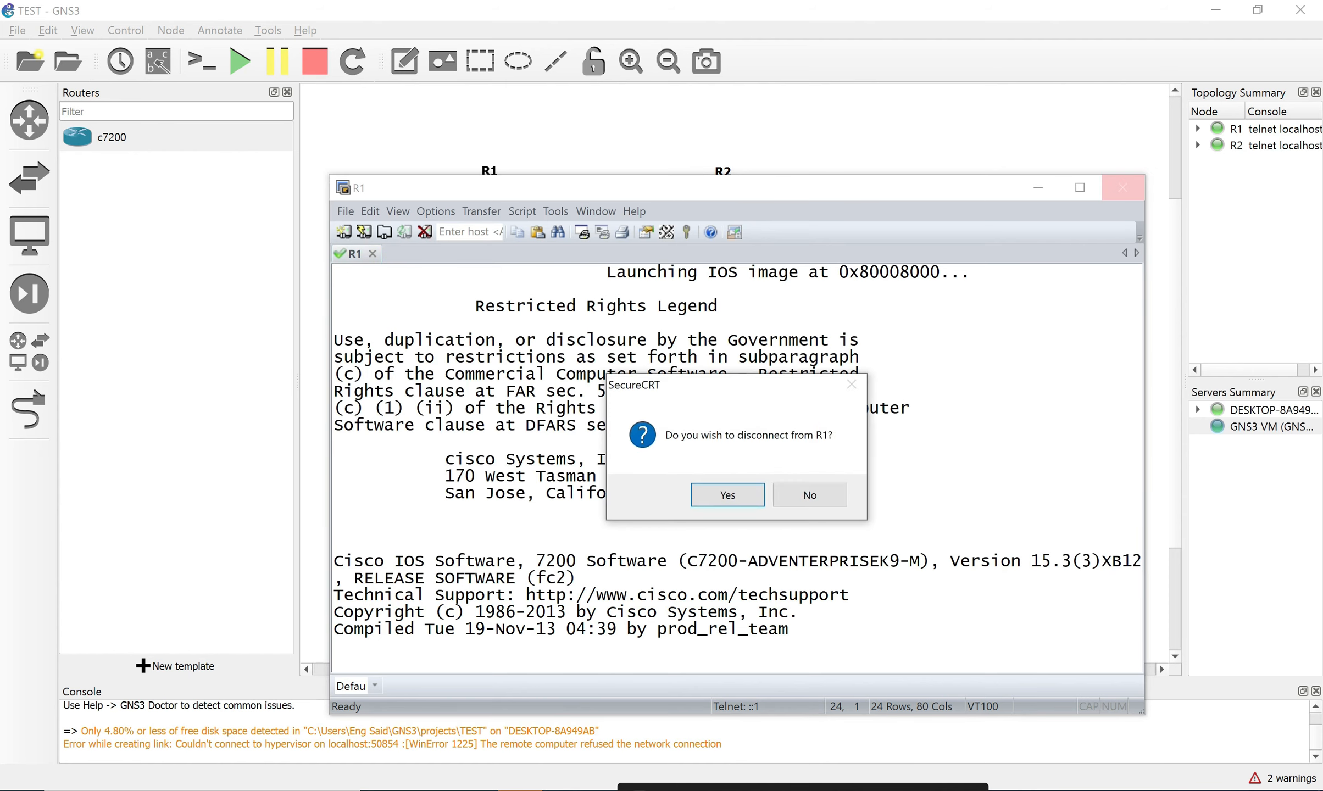
click(728, 496)
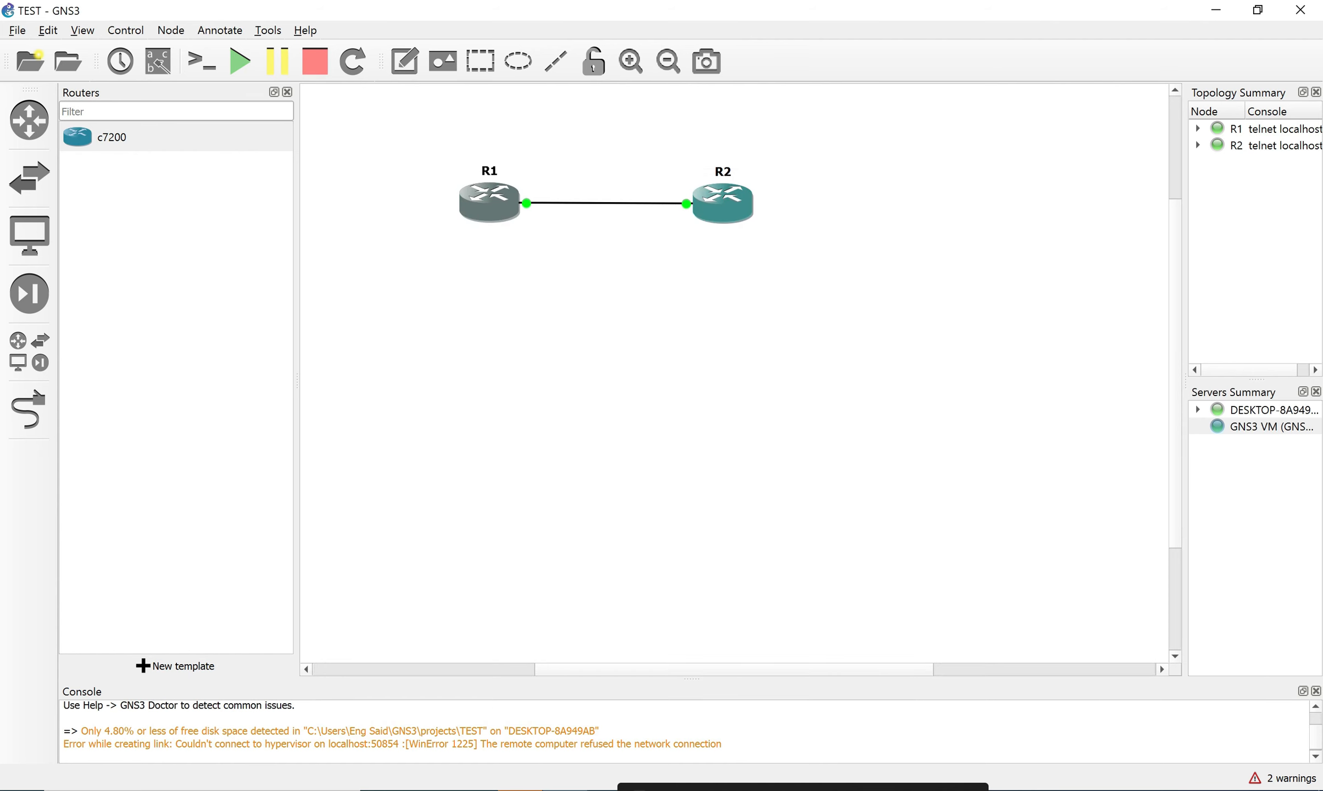
click(47, 31)
Reopen the telnet console command with the SecureCRT preset, then search Windows for 'sec'.
click(92, 120)
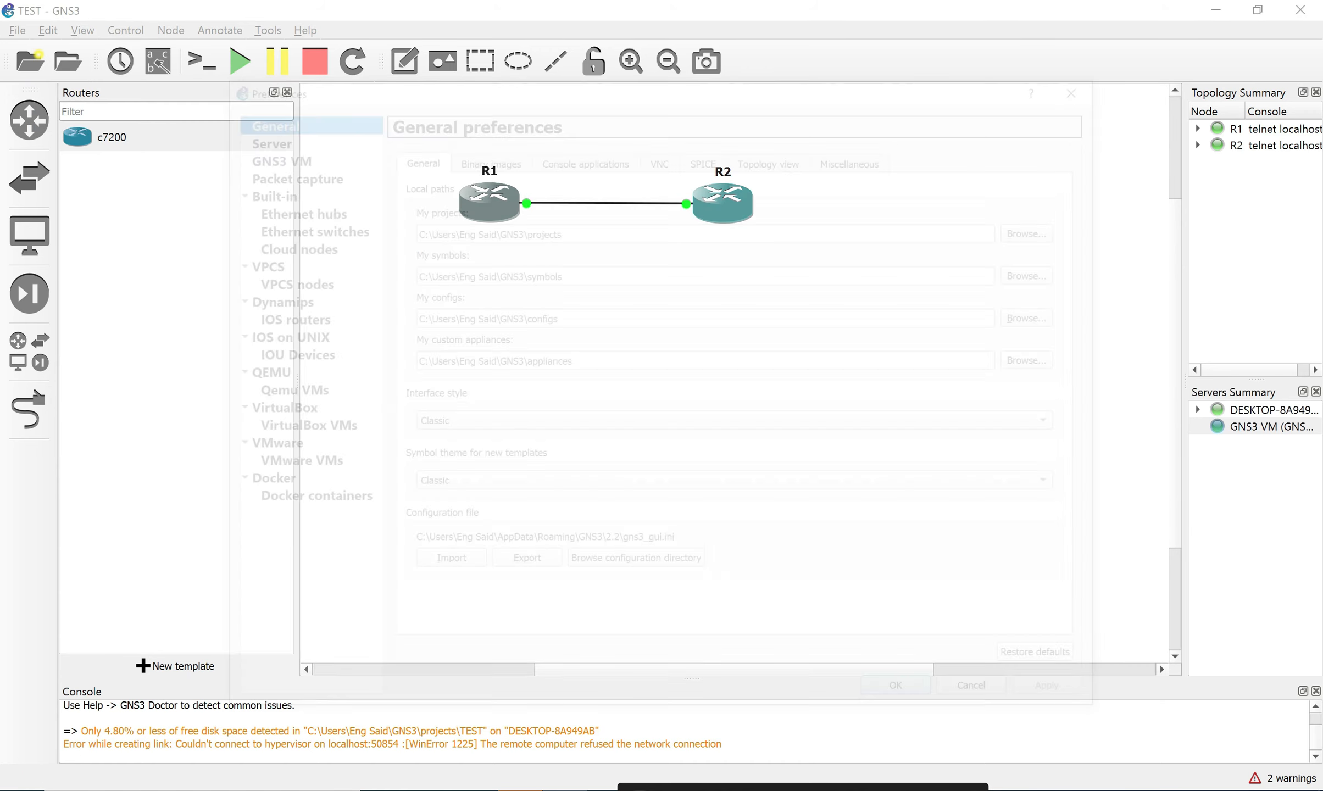
click(582, 155)
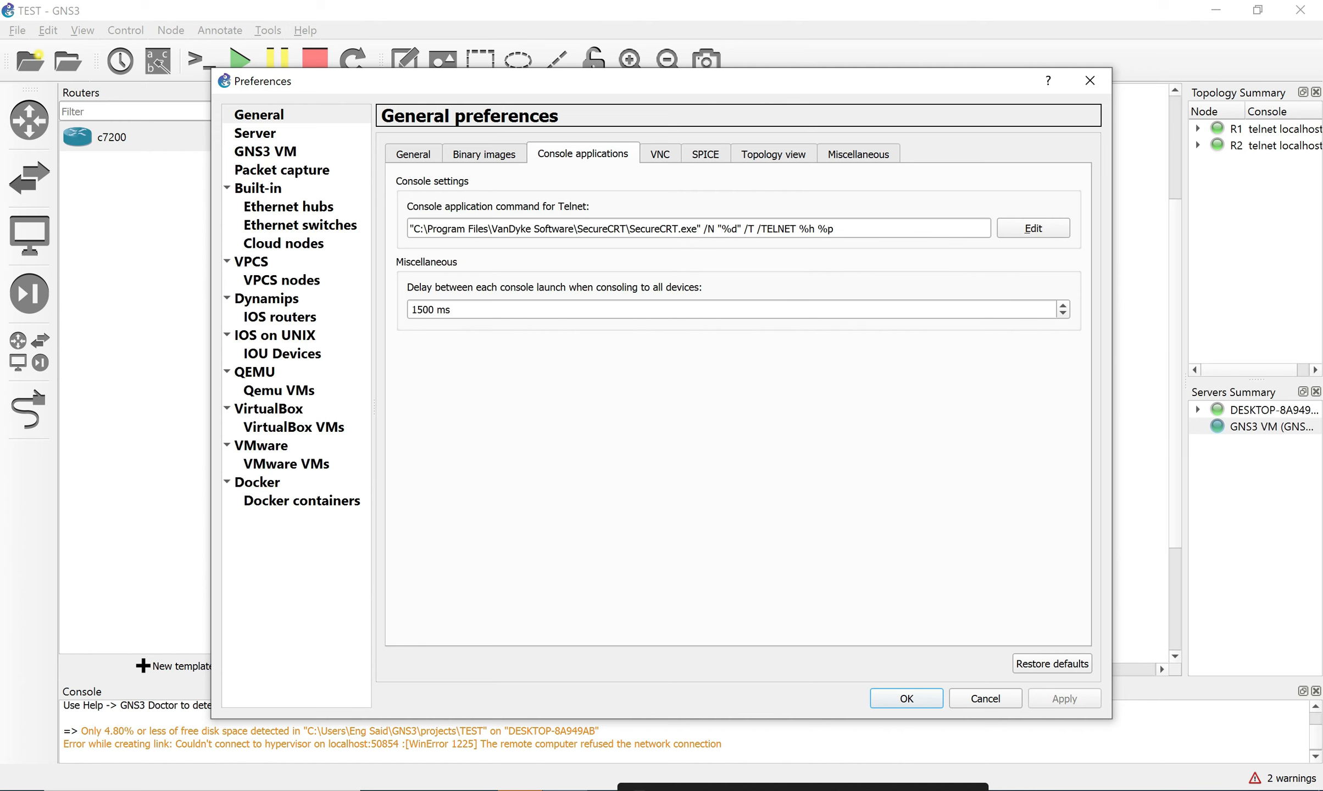
click(1033, 228)
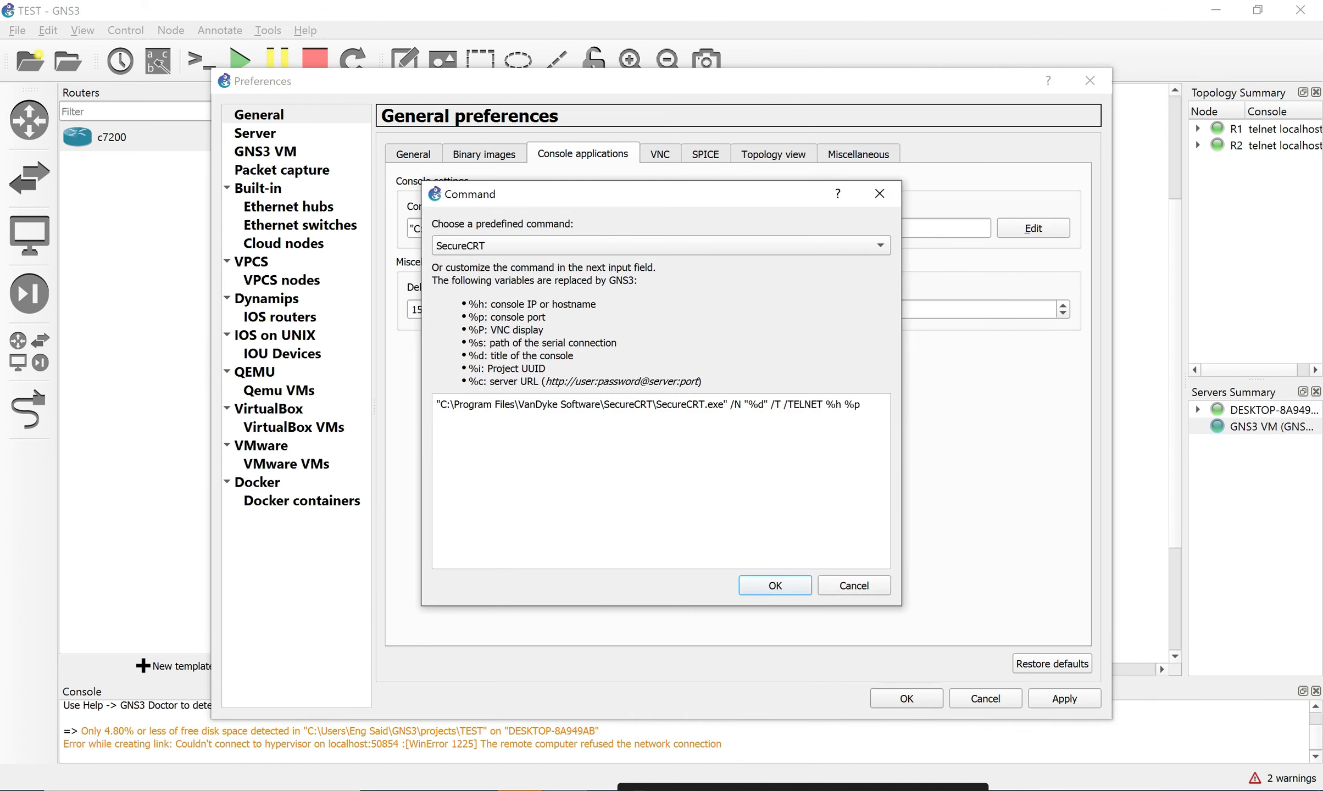
click(660, 247)
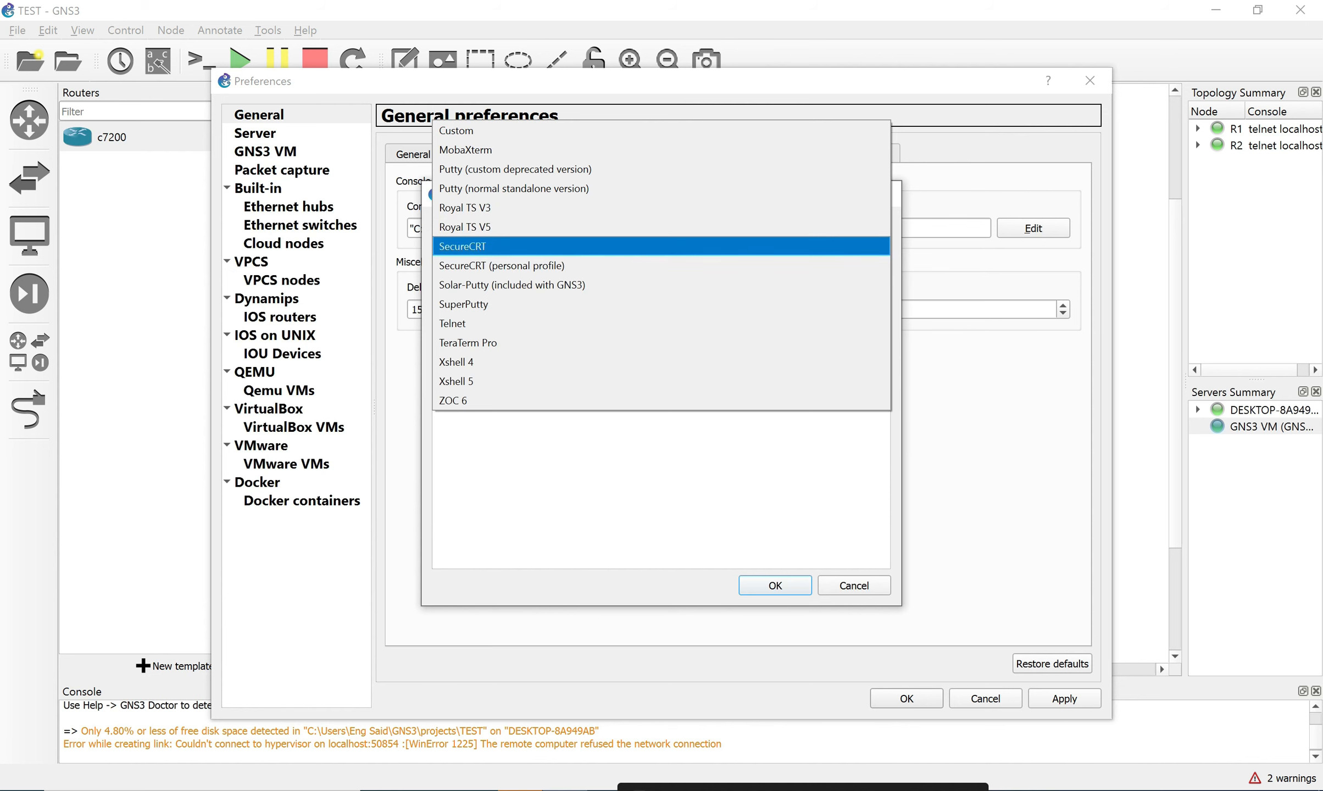
key(Return)
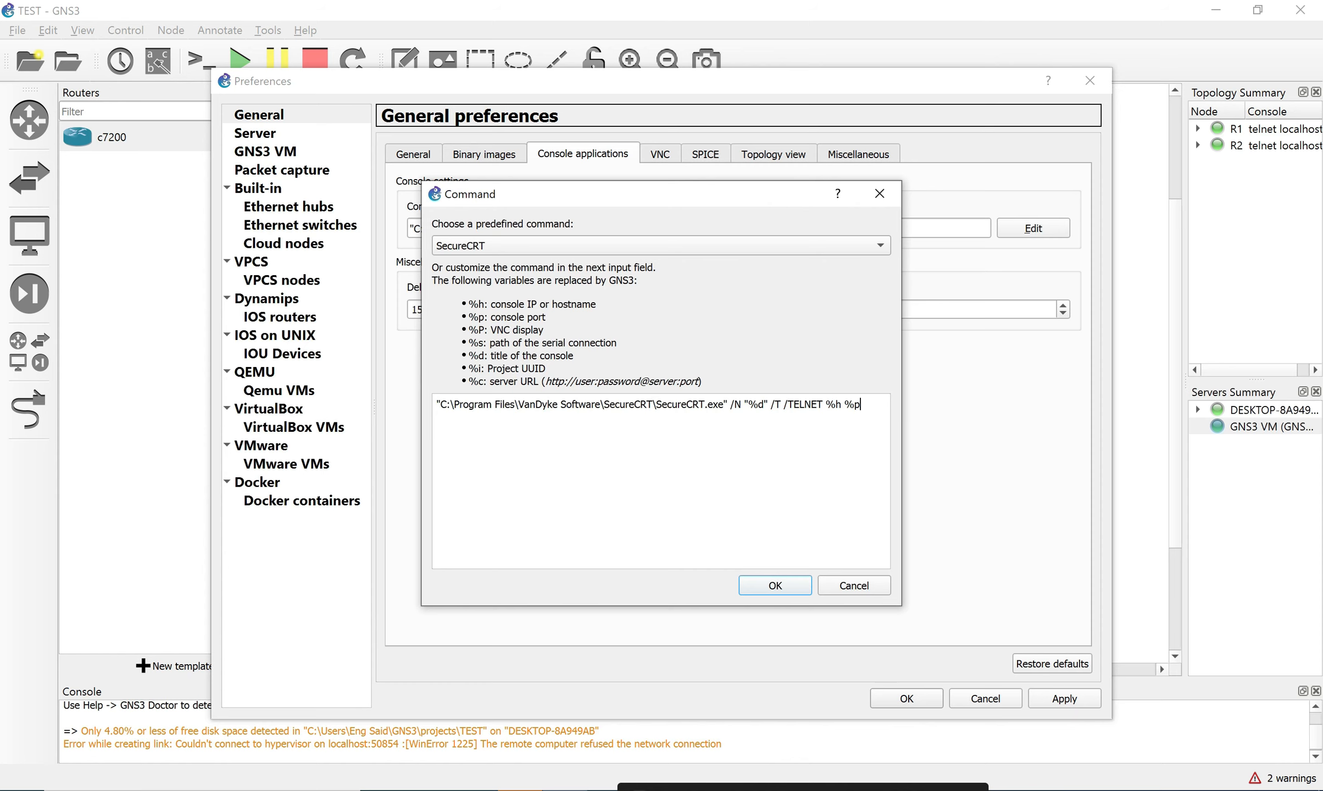
key(super+s)
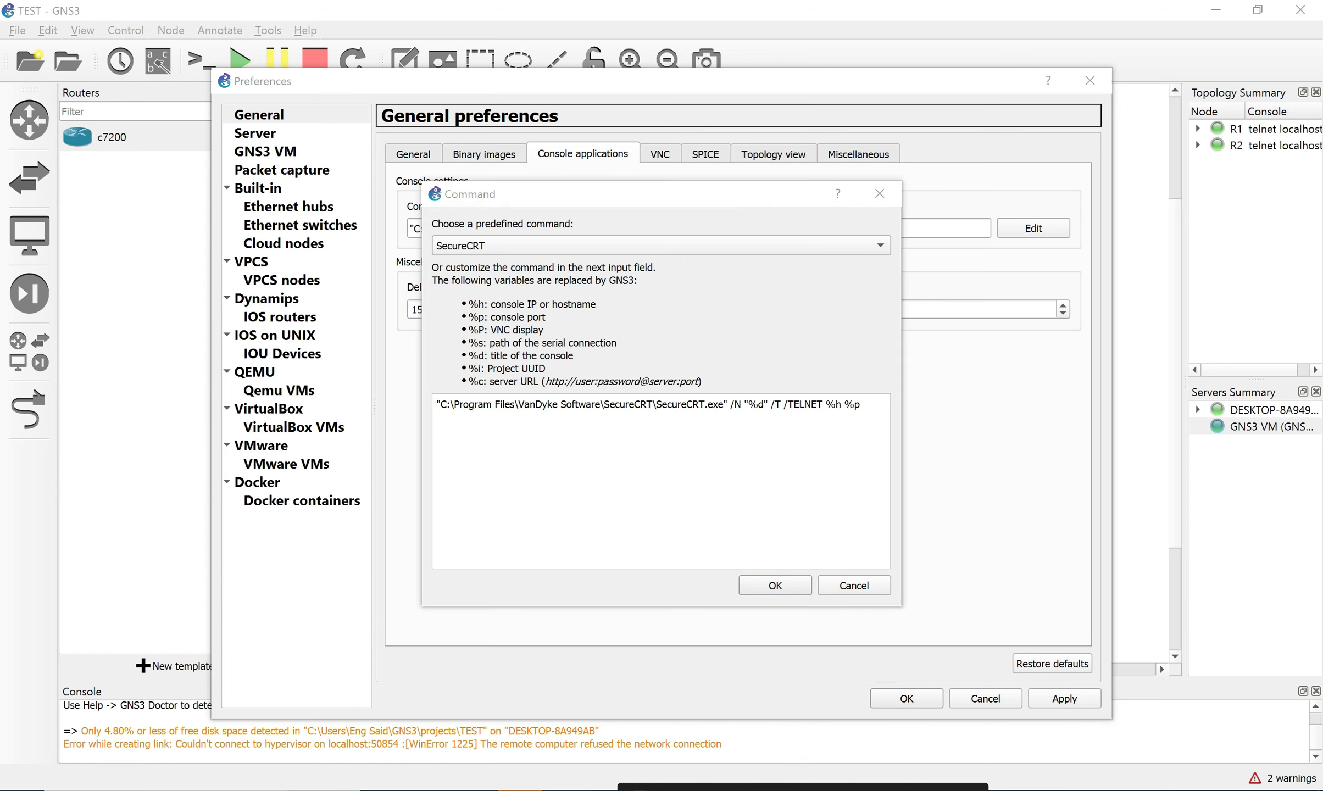
text(sec)
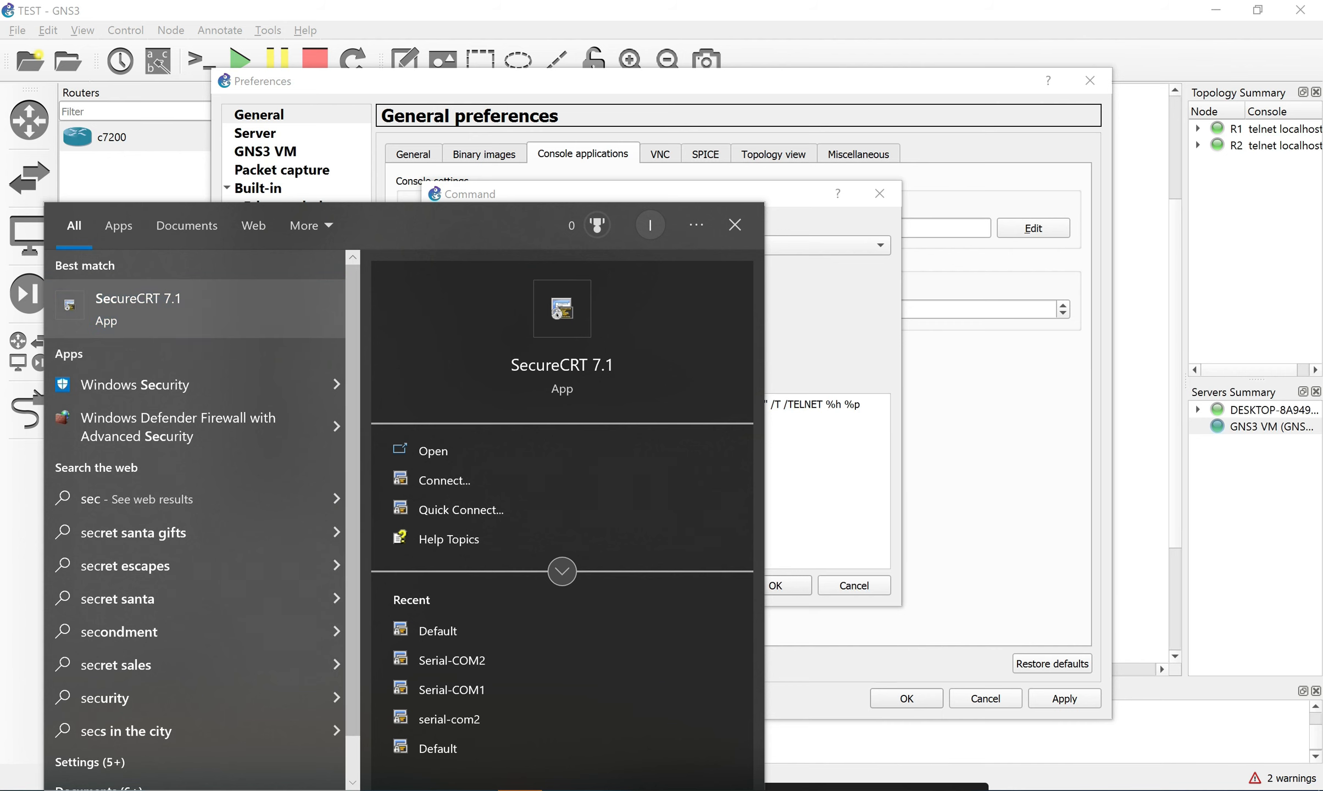
Open the SecureCRT 7.1 shortcut's folder and its Properties.
right_click(186, 319)
click(236, 367)
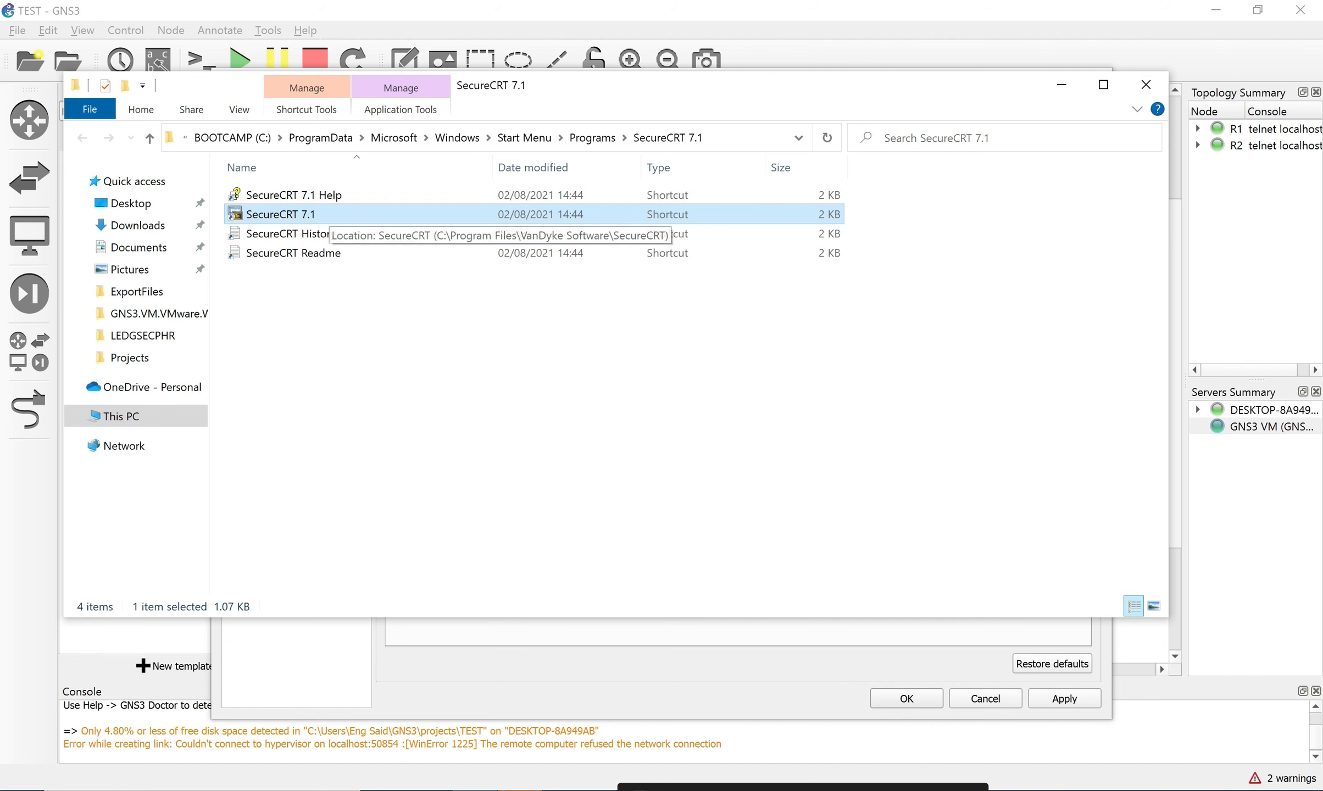
right_click(326, 216)
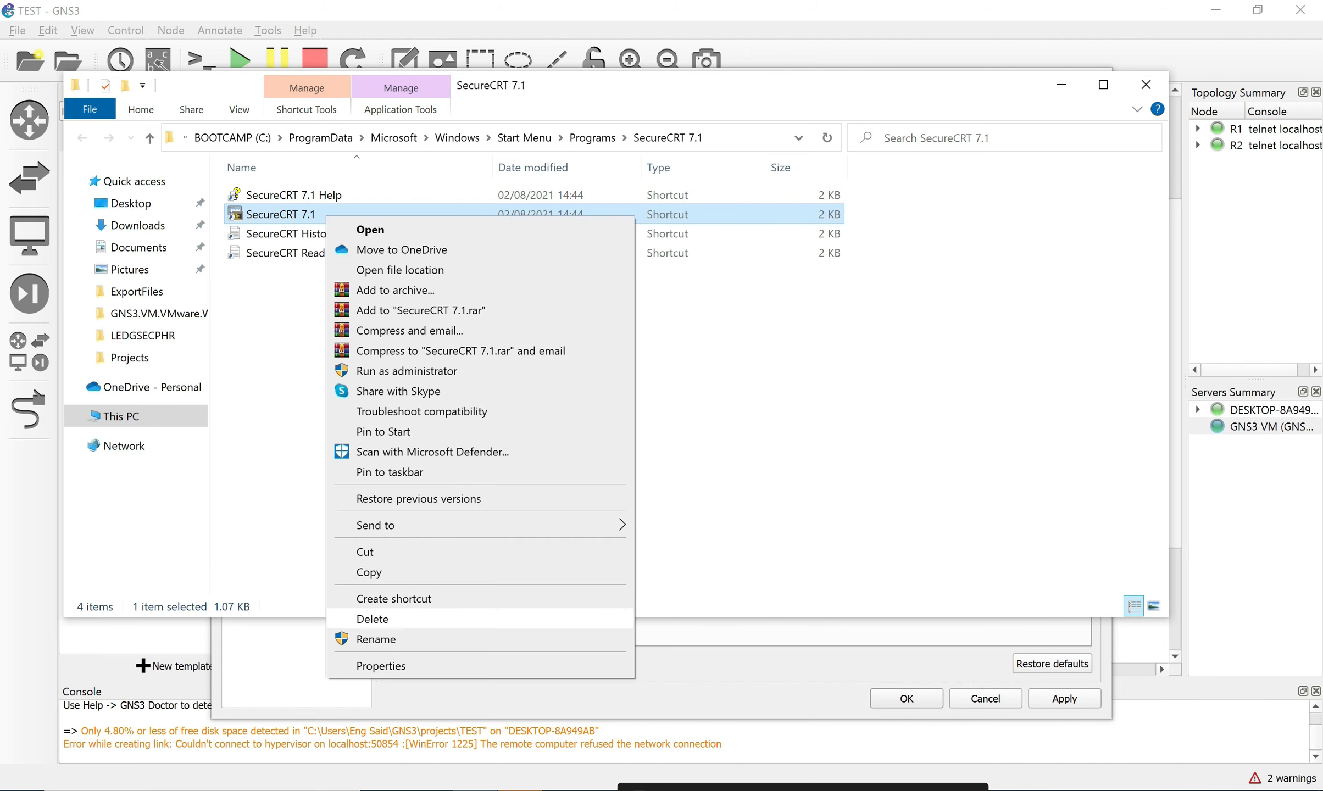
click(384, 666)
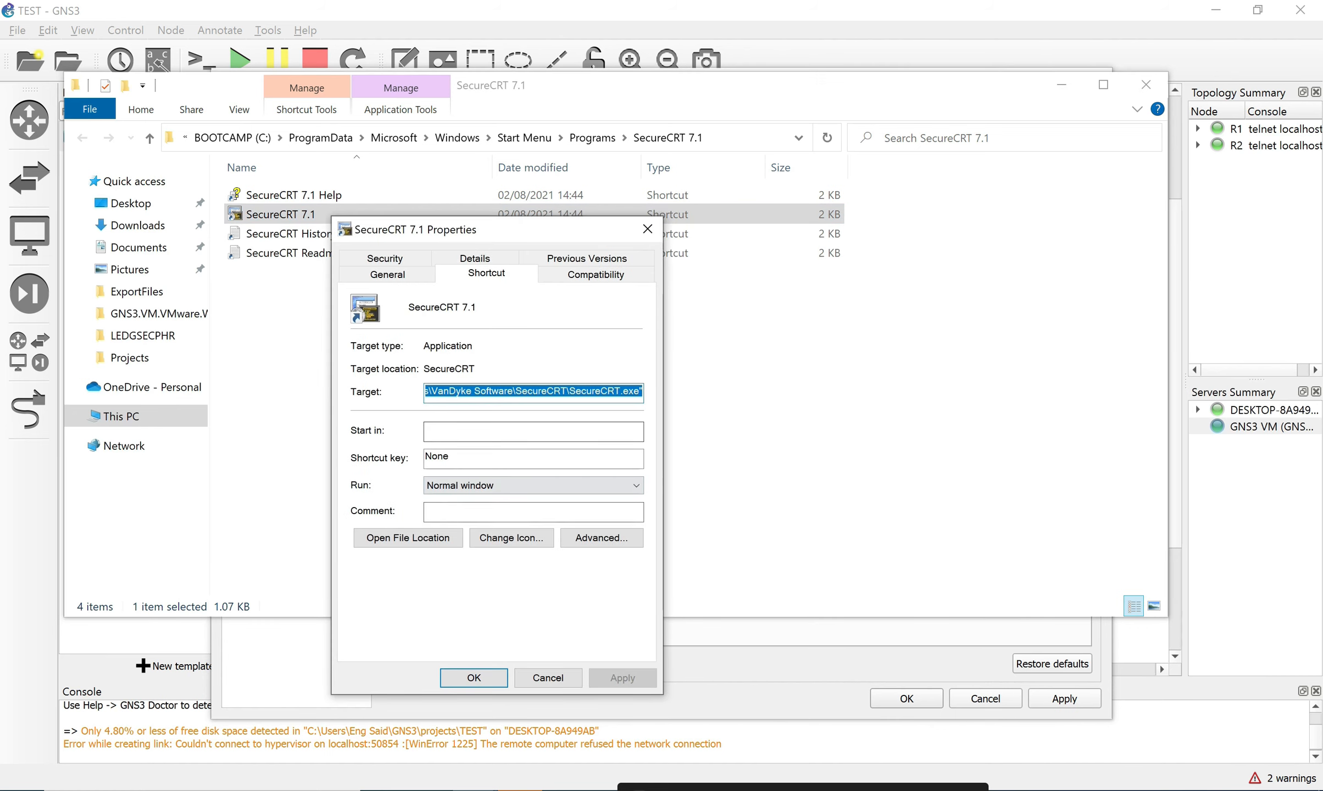
Select the entire SecureCRT.exe Target path and copy it.
click(555, 391)
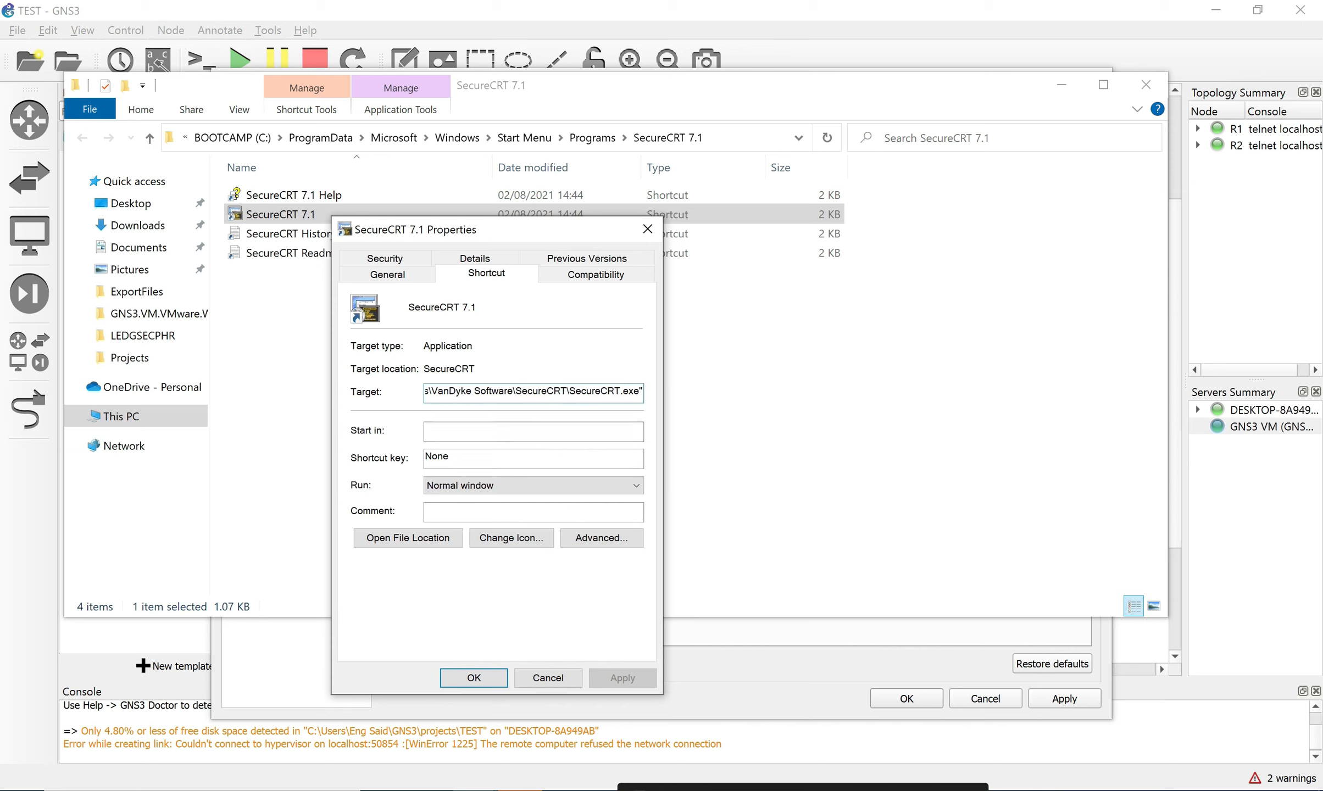
drag(639, 391, 425, 391)
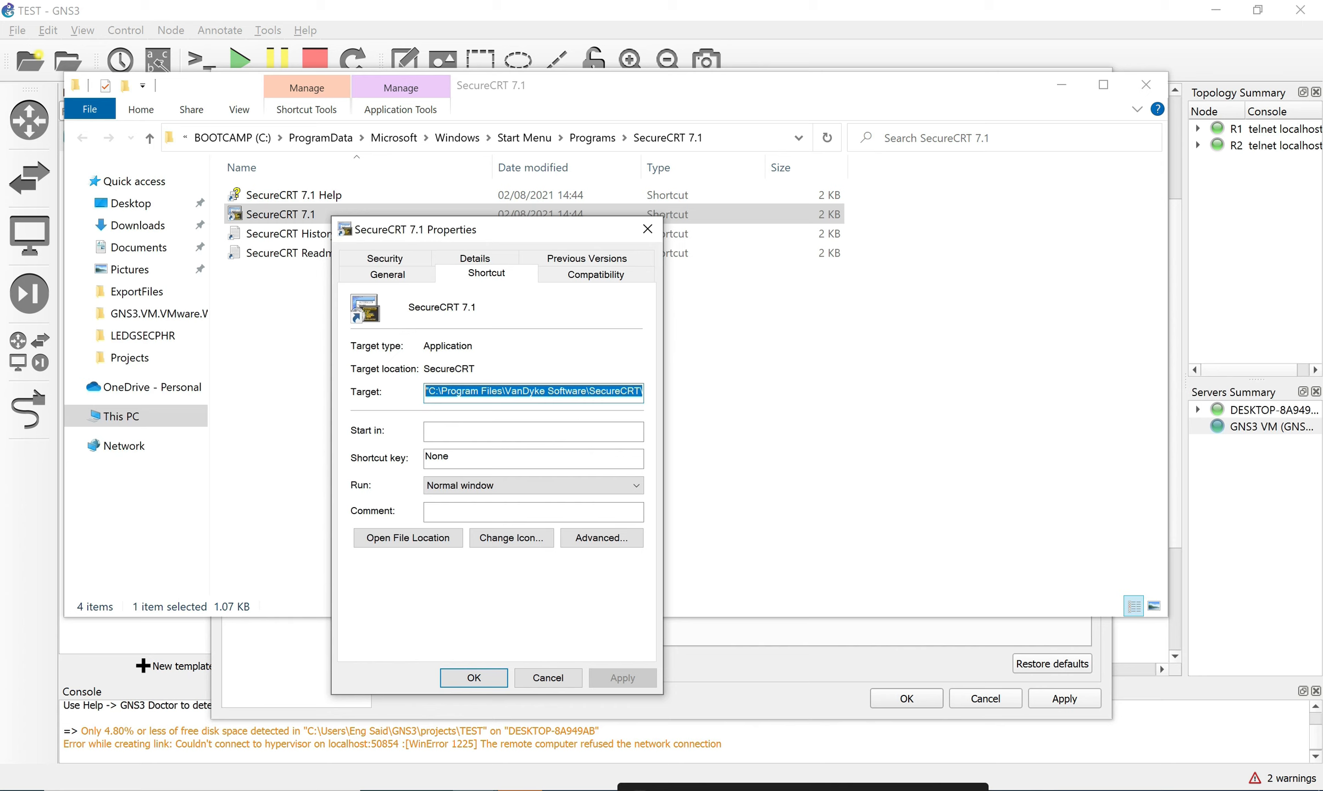
click(537, 391)
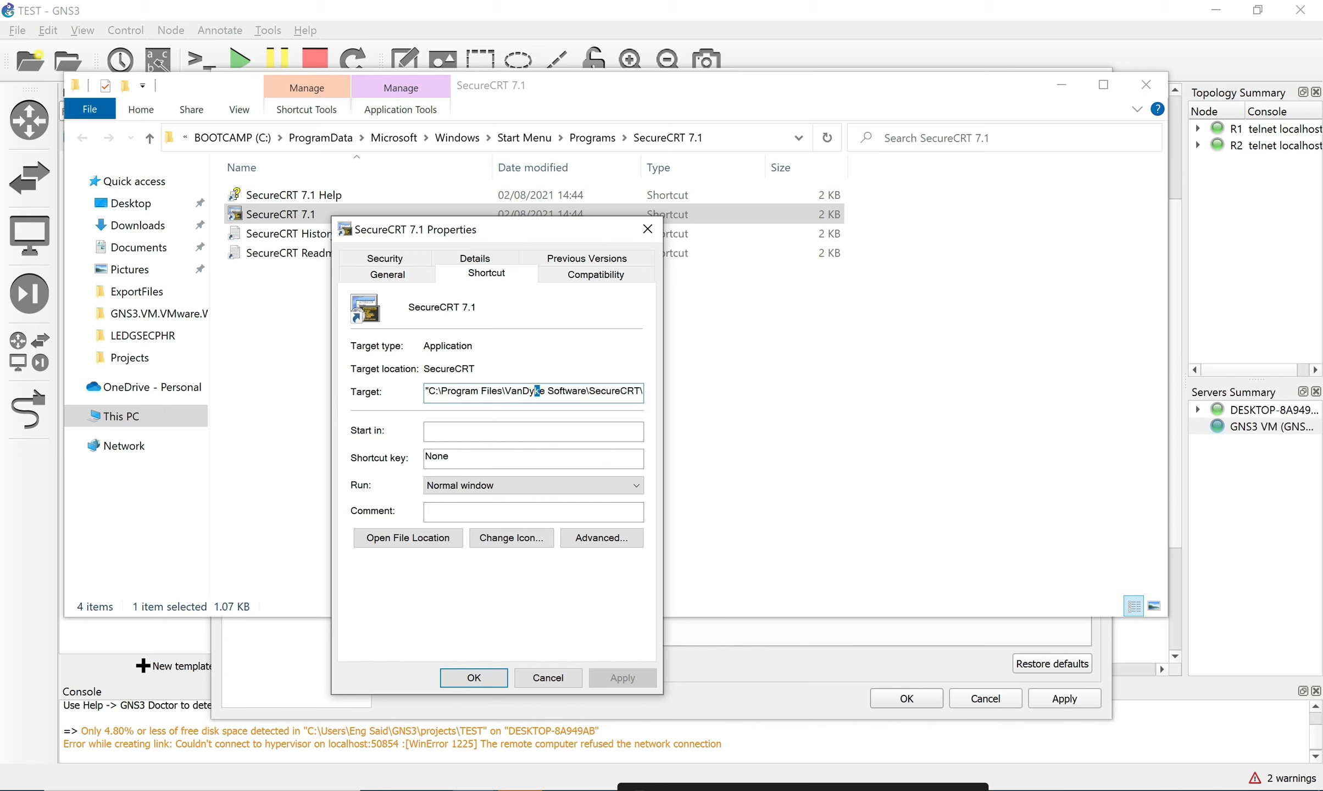
drag(426, 391, 643, 391)
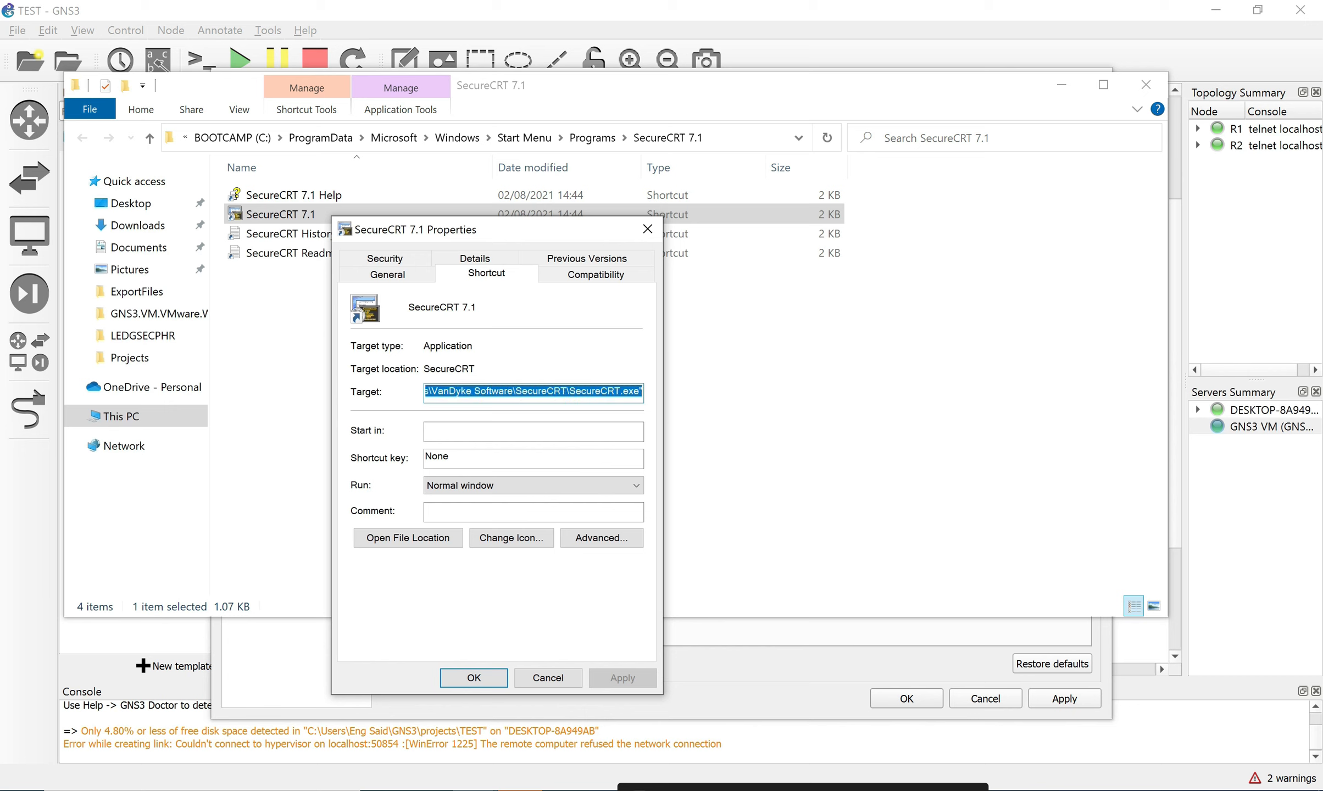
right_click(604, 390)
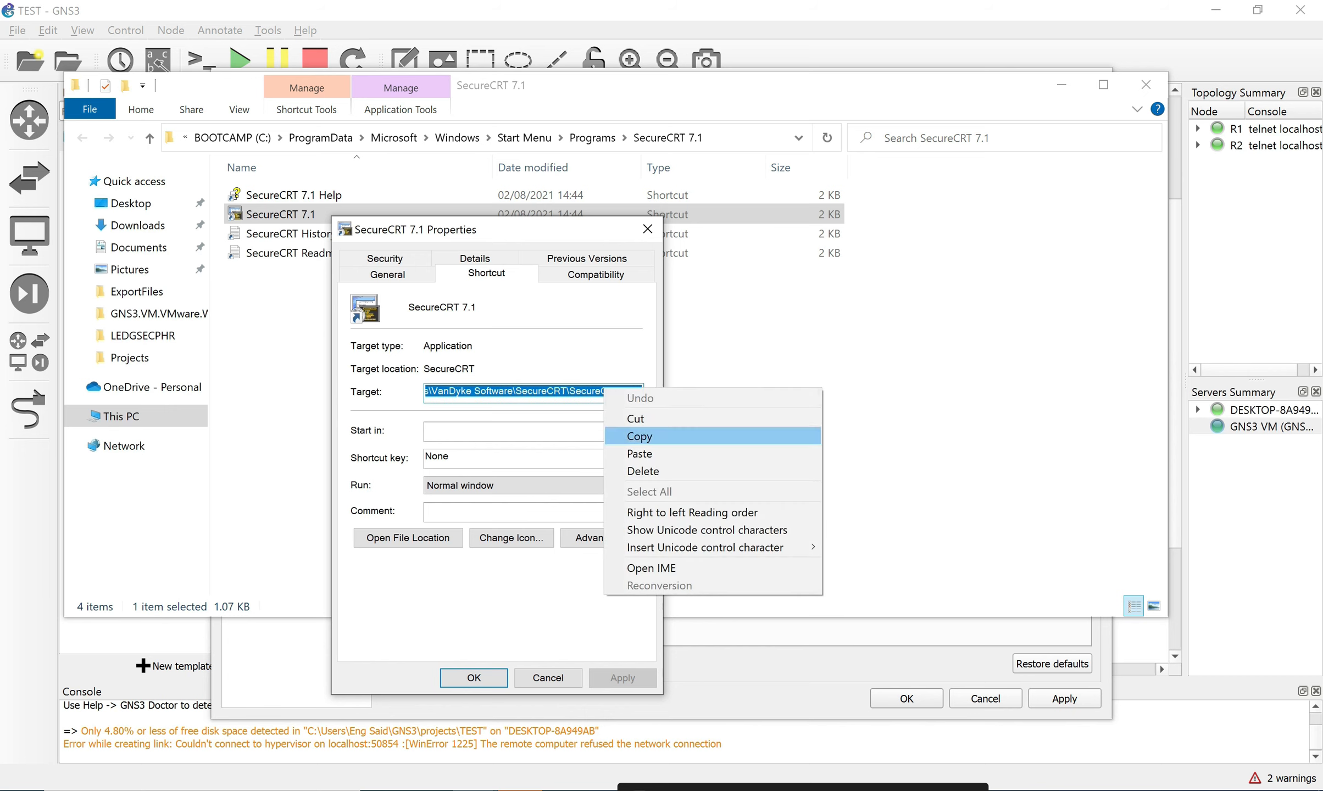
click(632, 436)
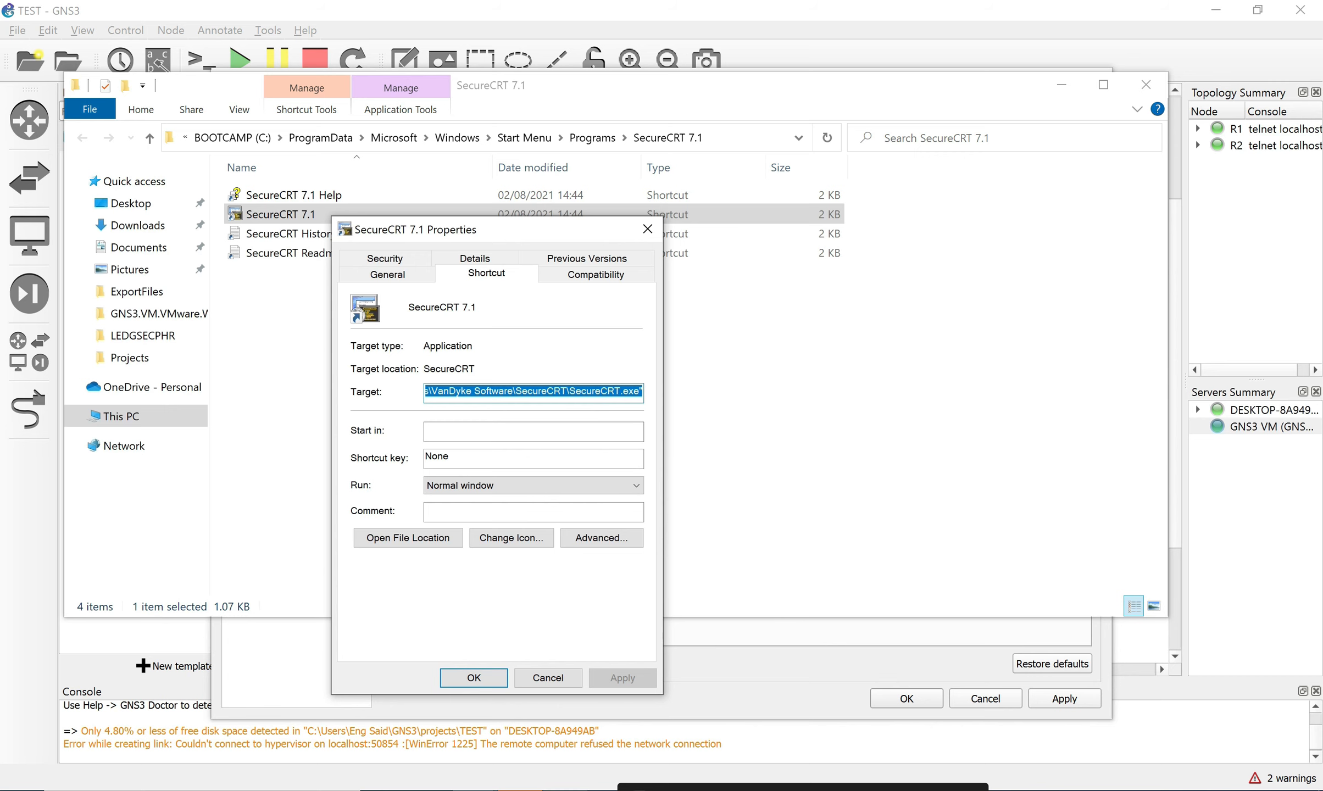
click(780, 450)
Replace the quoted path with the copied SecureCRT.exe path and save Preferences.
click(1145, 84)
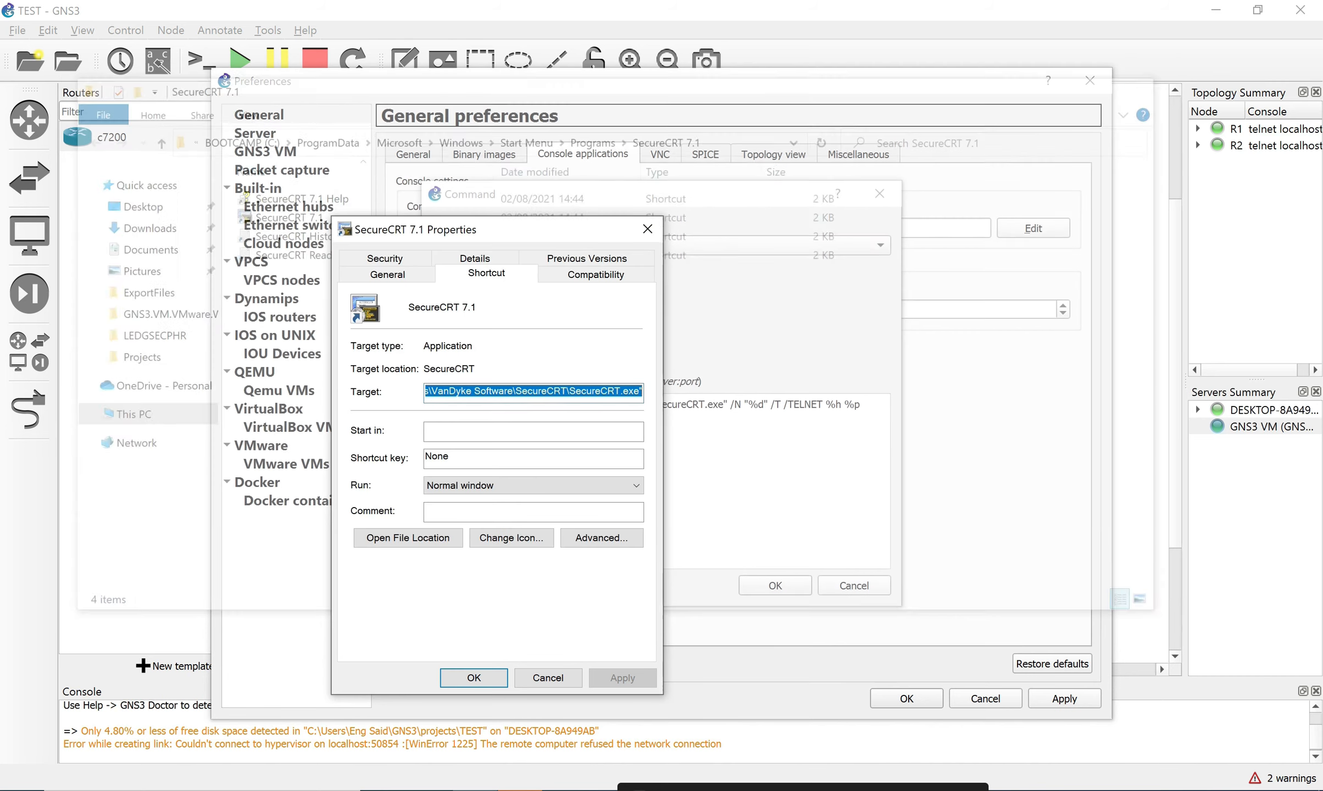
click(647, 228)
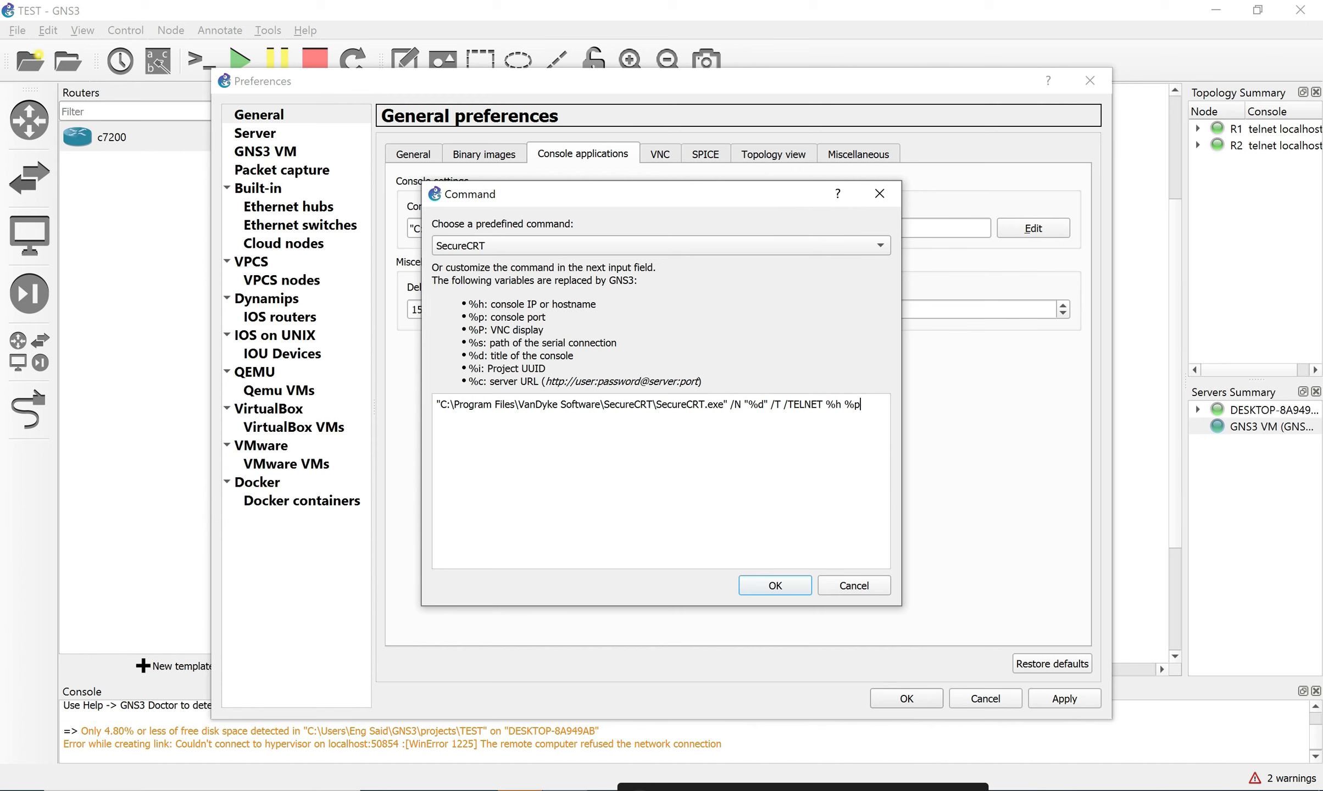
drag(728, 404, 437, 405)
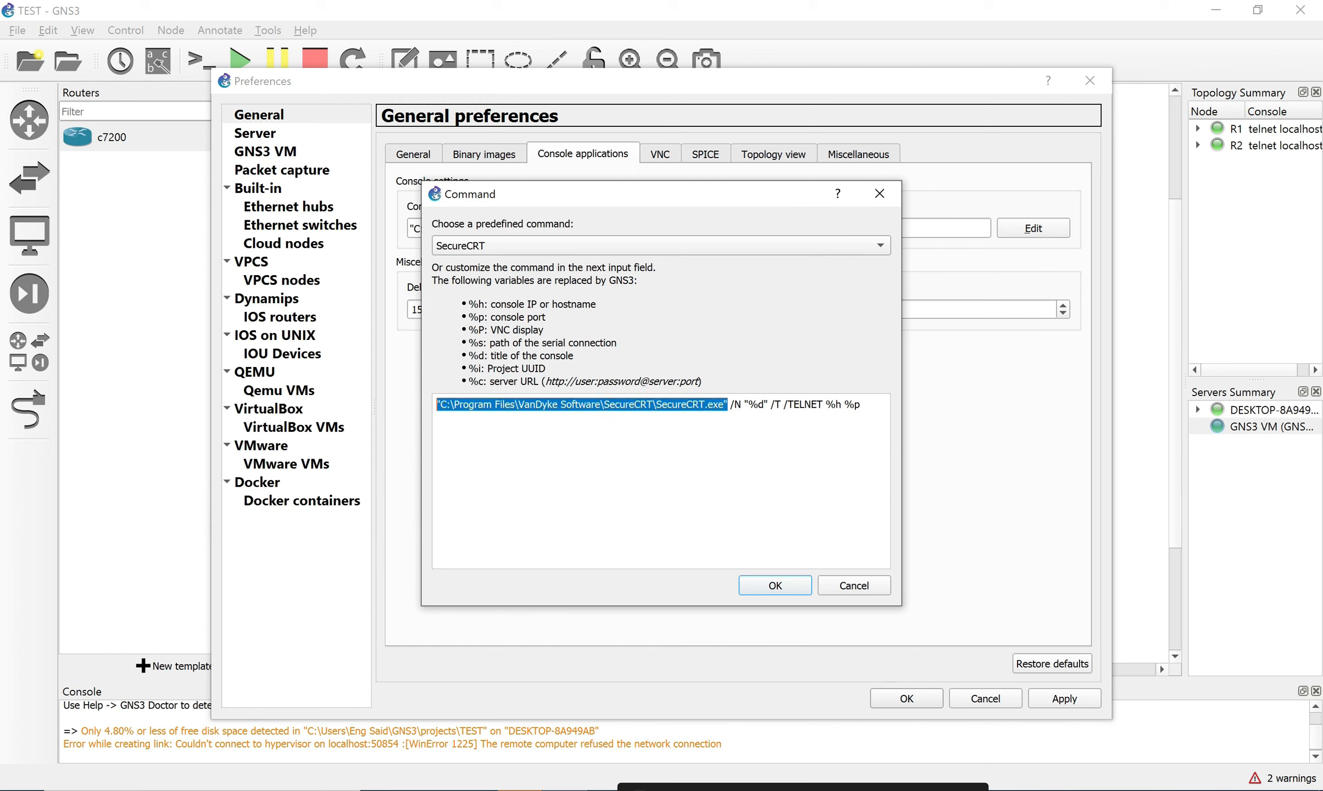
key(Delete)
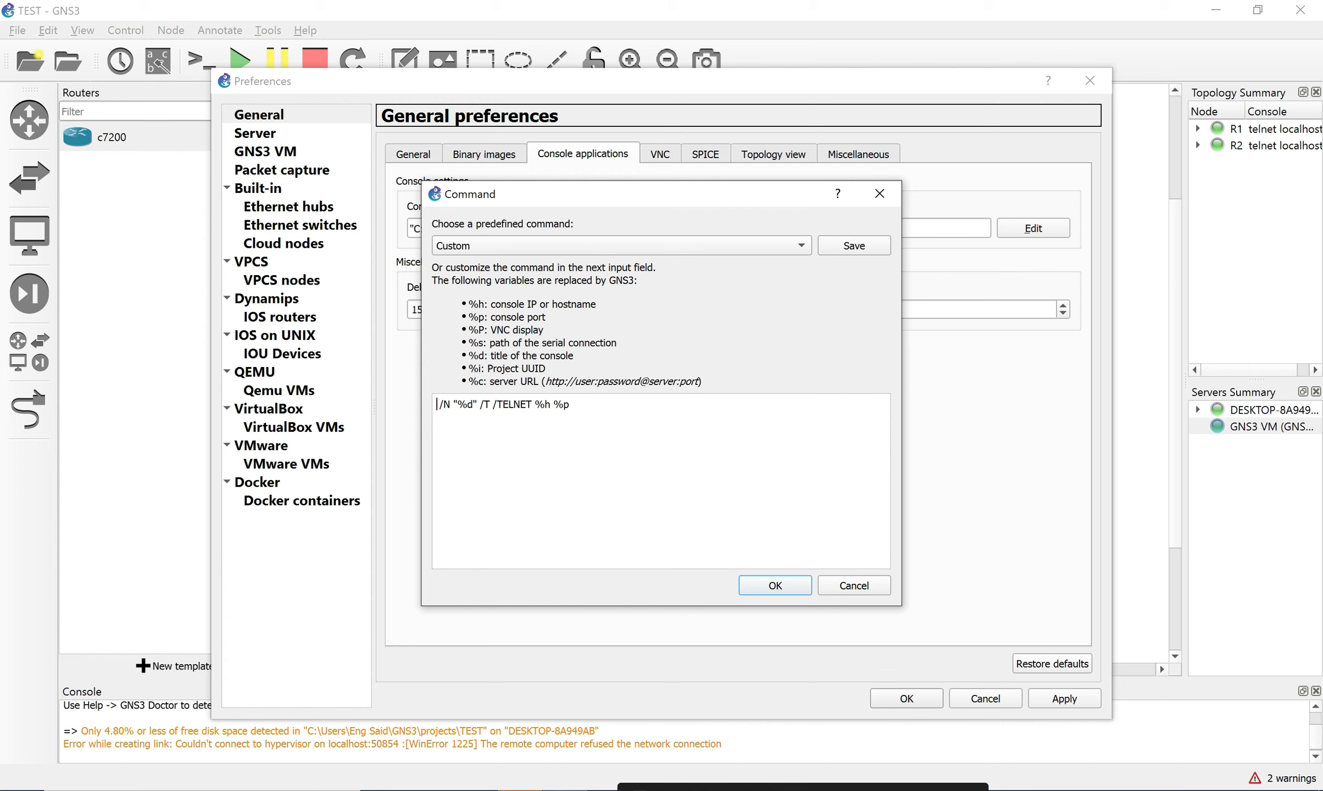
key(super+v)
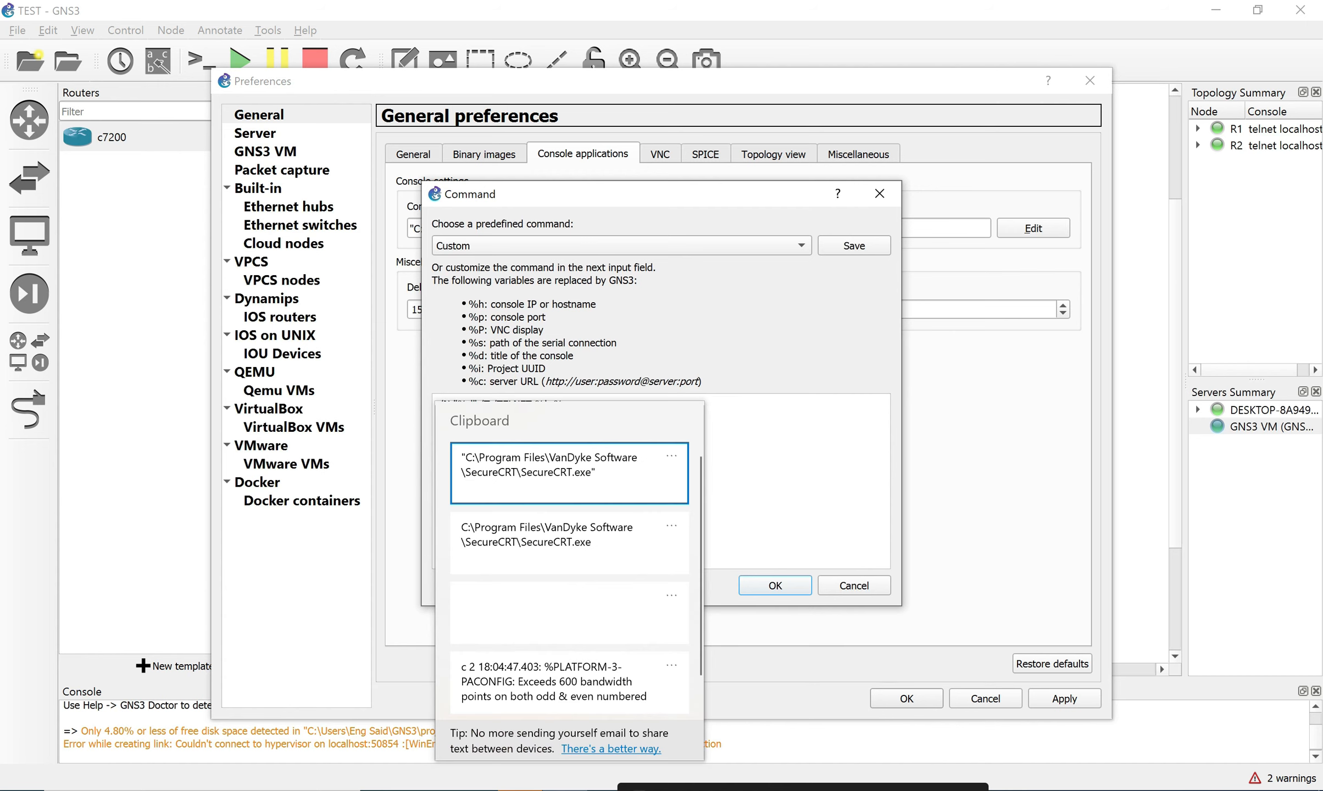
key(Return)
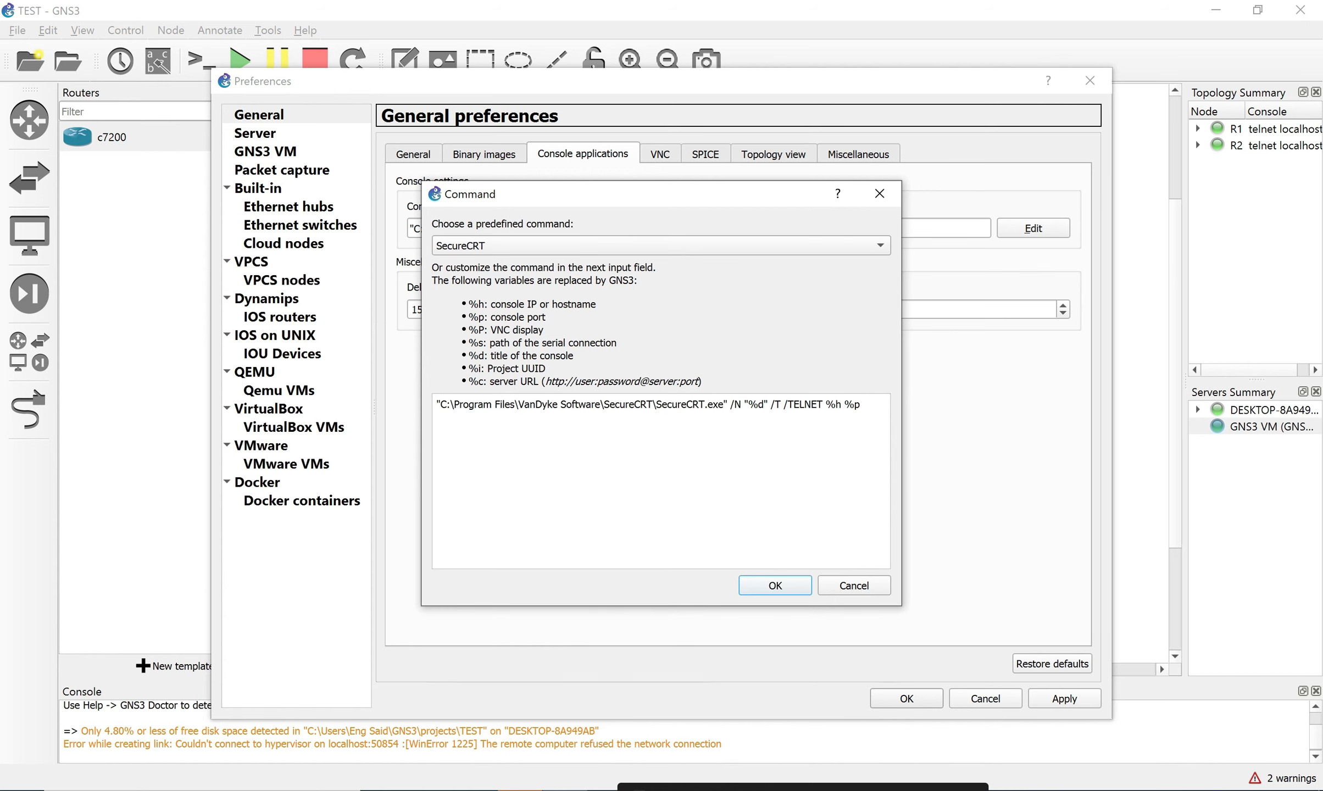
click(775, 586)
click(1065, 698)
click(907, 698)
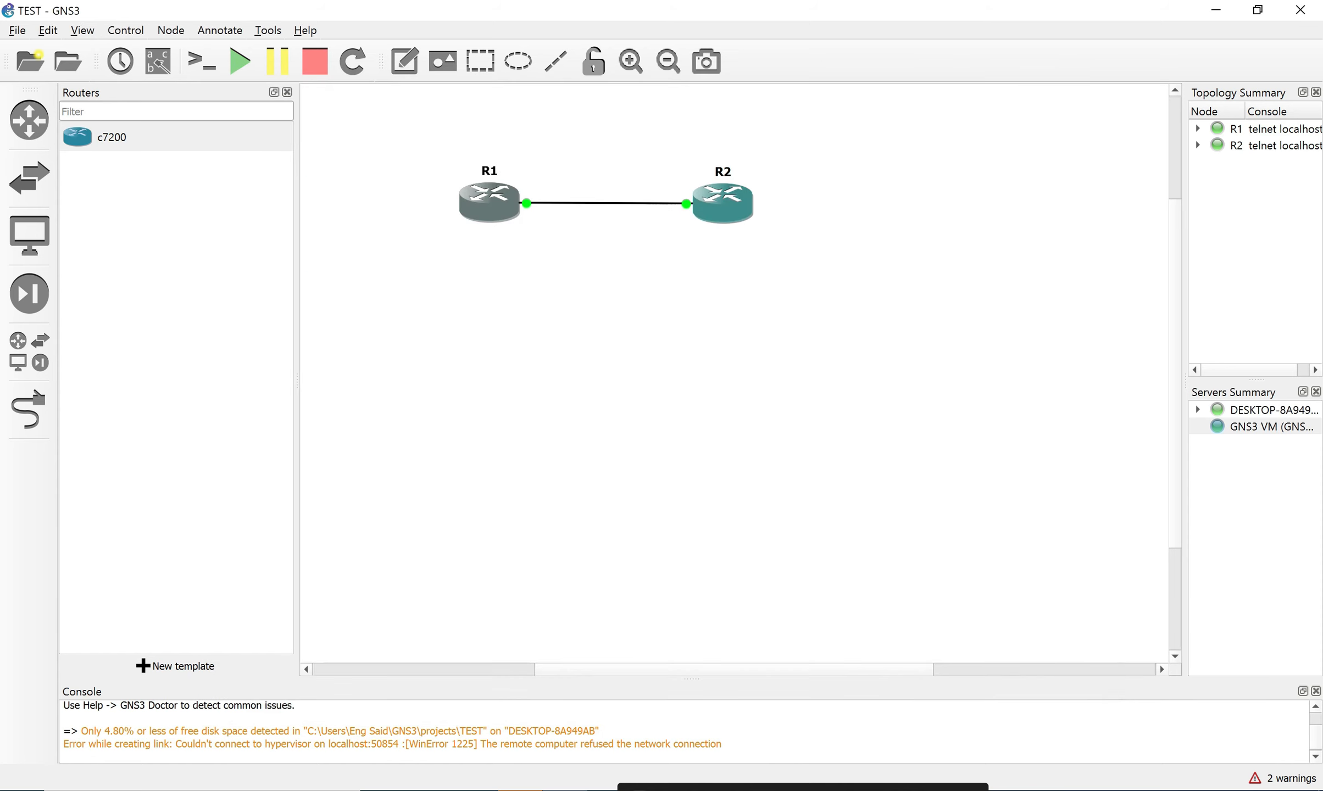
Stop R1 and R2, then start both again, confirming each time.
drag(446, 155, 968, 257)
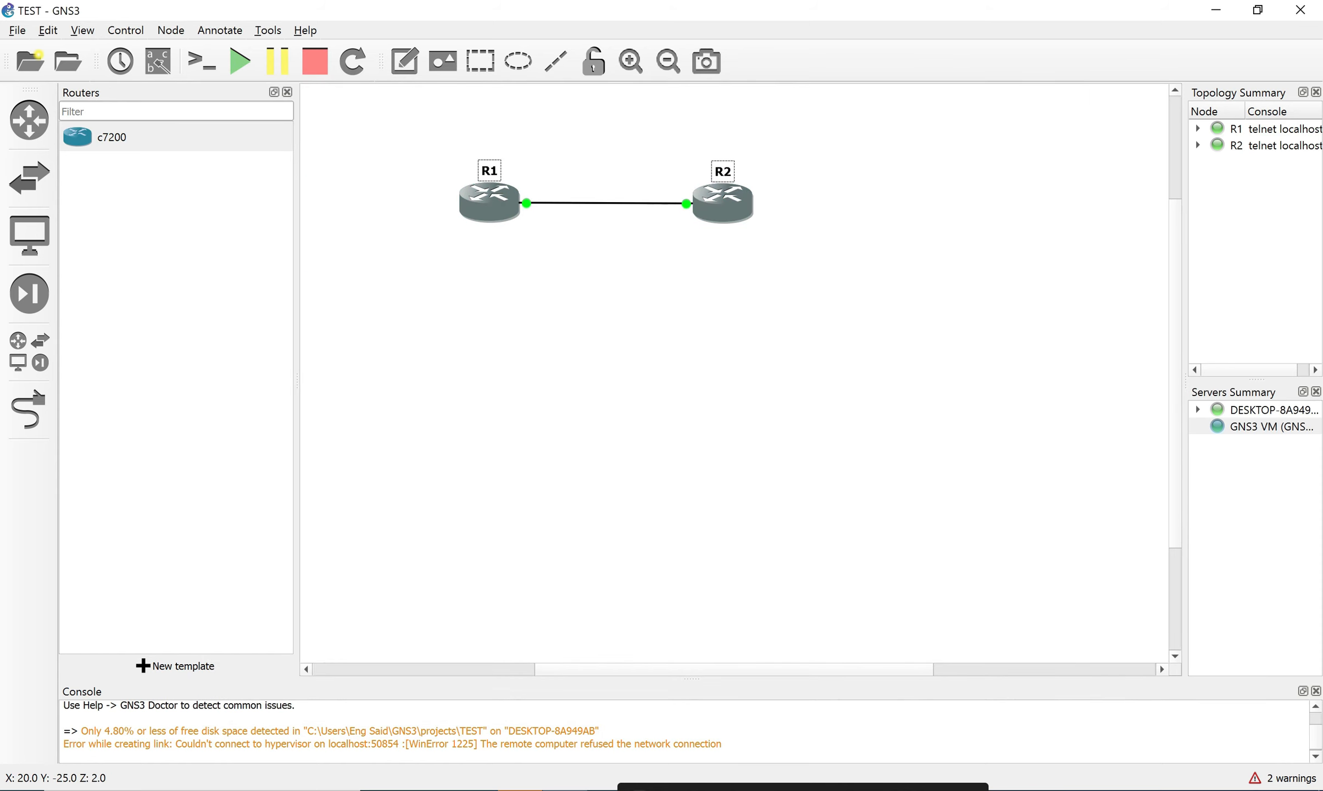
click(315, 61)
click(679, 432)
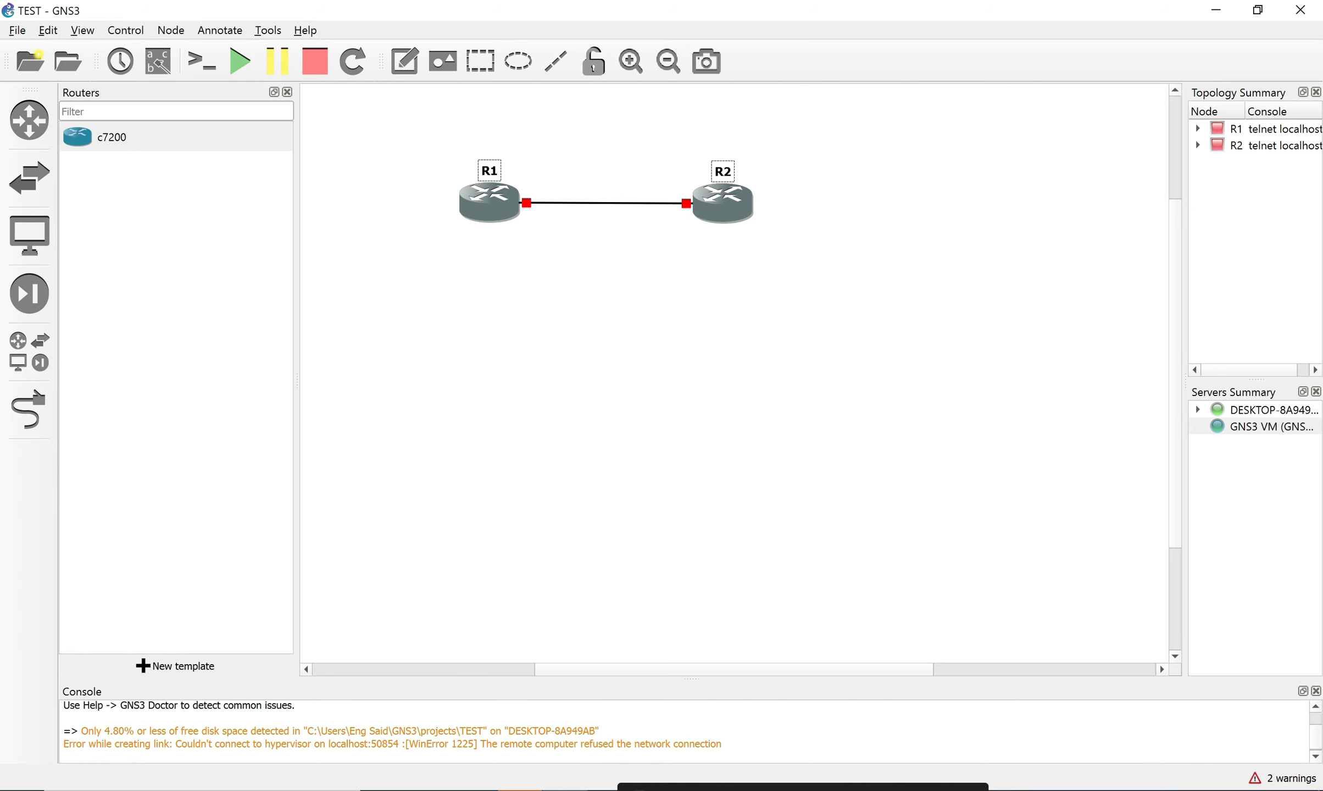
drag(411, 140, 936, 277)
click(239, 61)
click(678, 432)
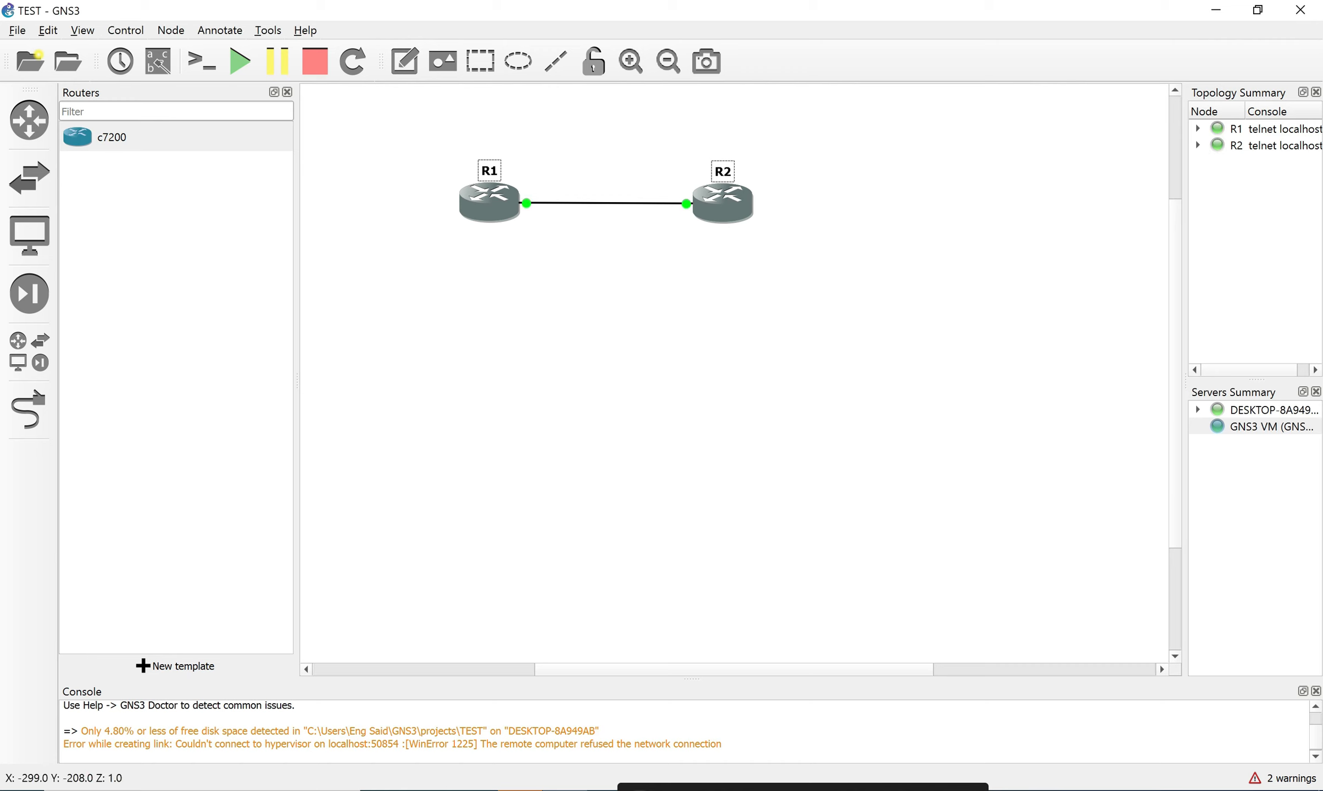
click(489, 203)
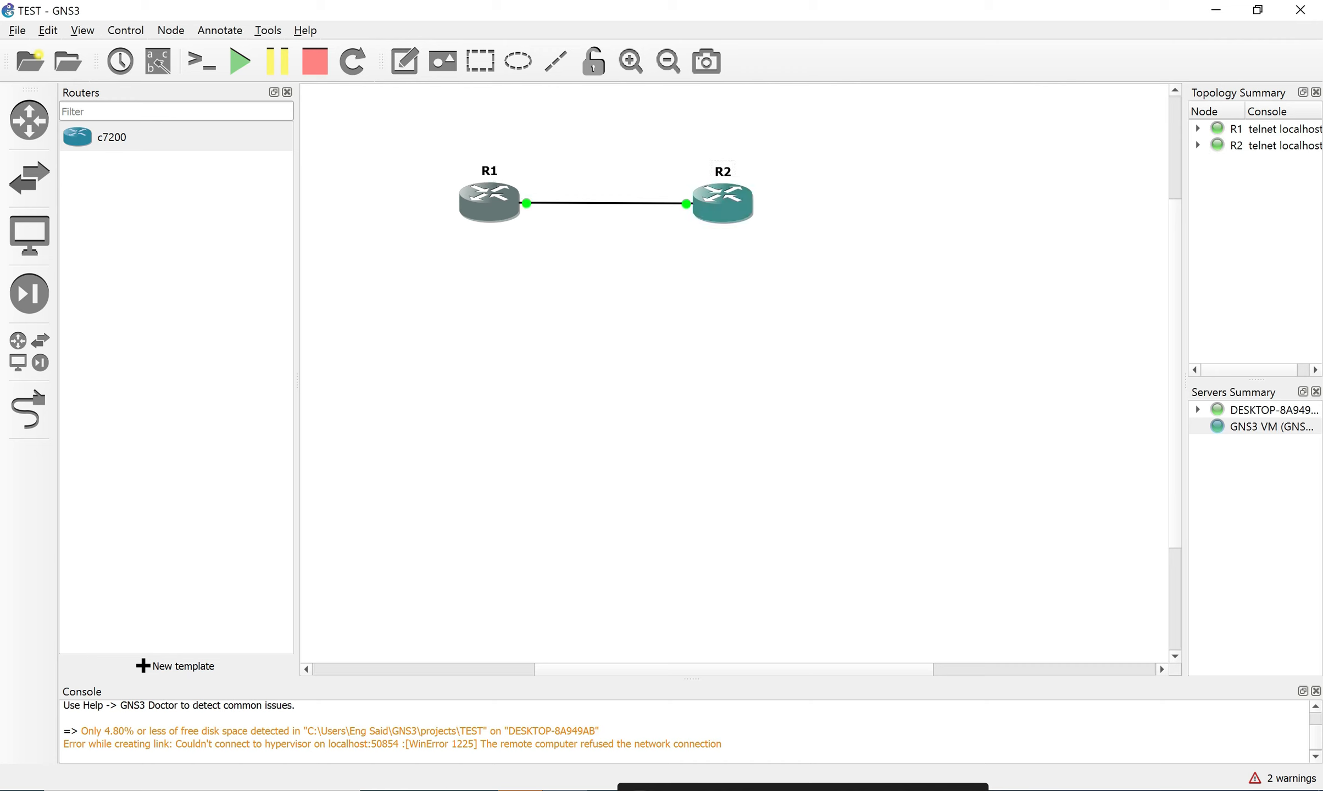
double_click(483, 207)
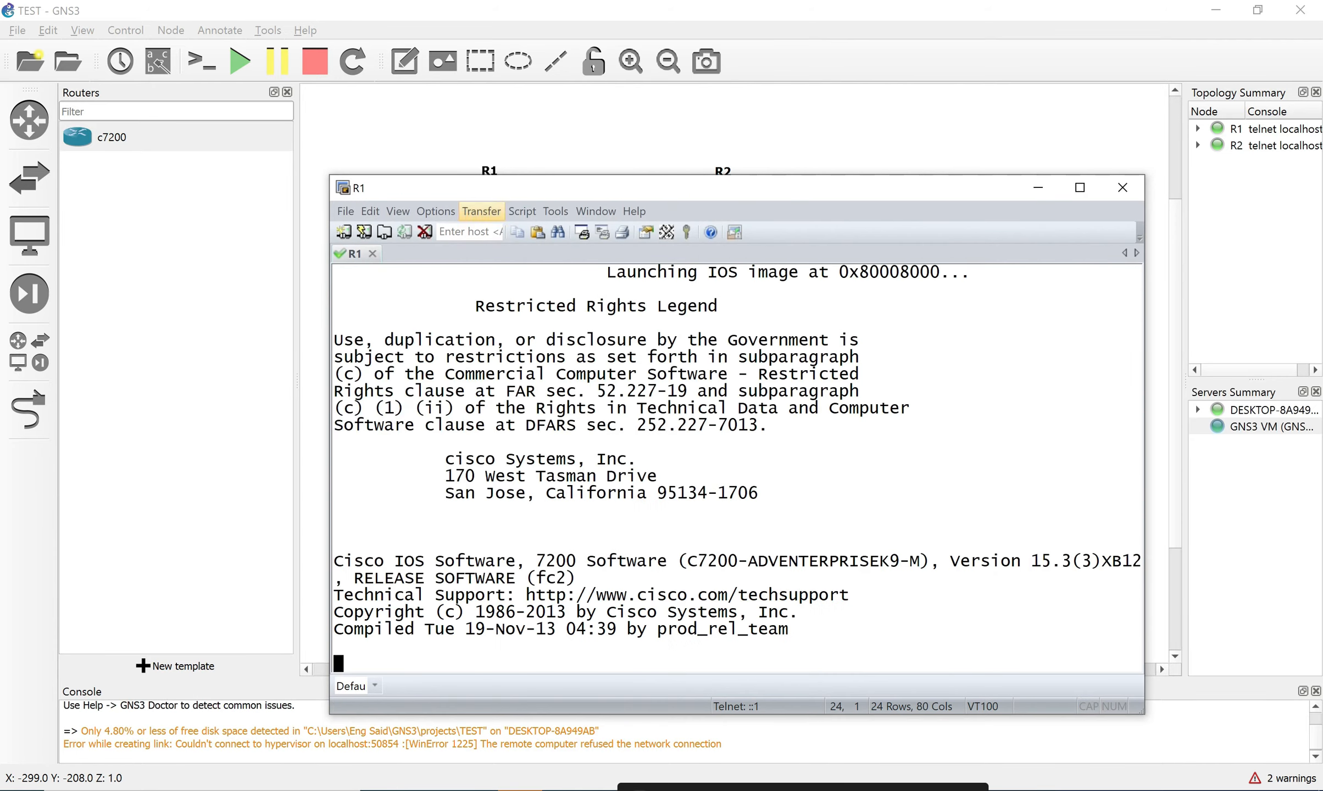
click(571, 132)
double_click(722, 203)
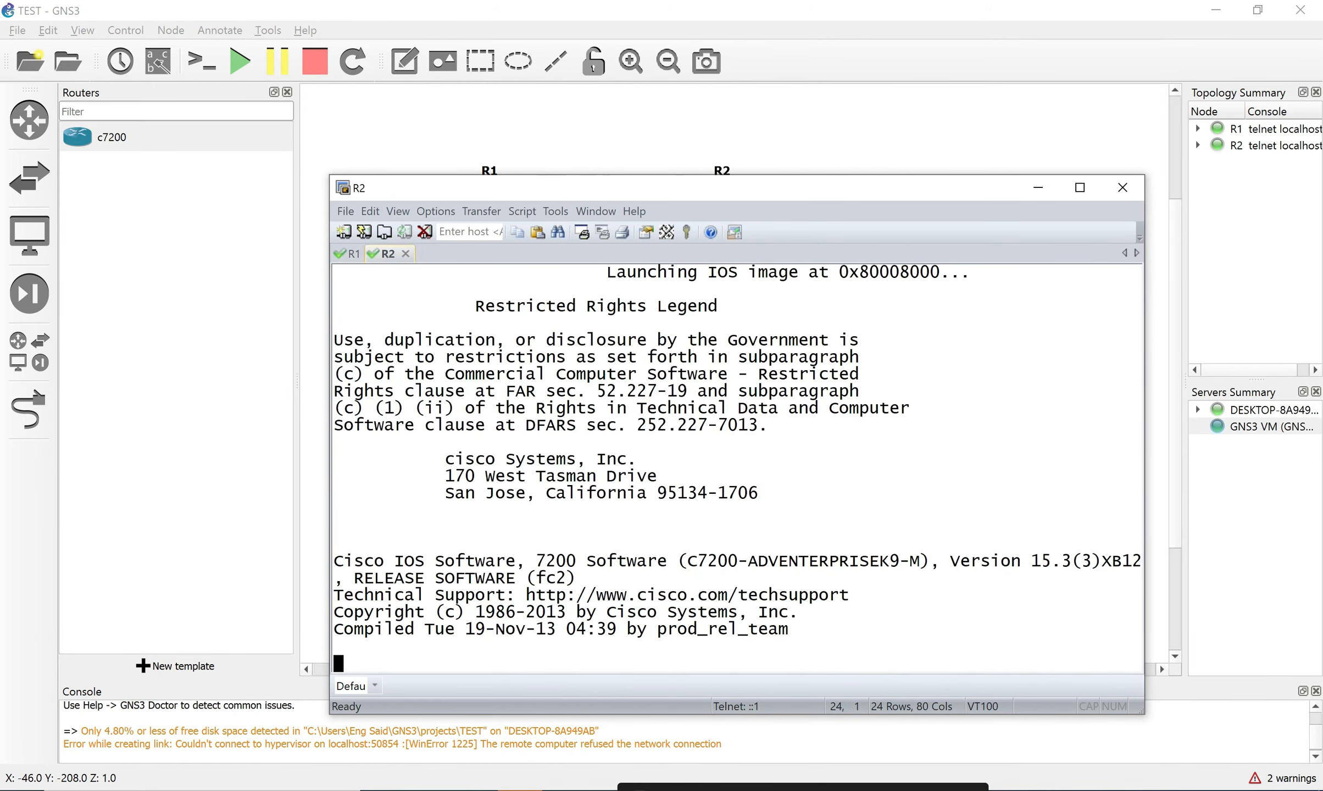
click(1122, 187)
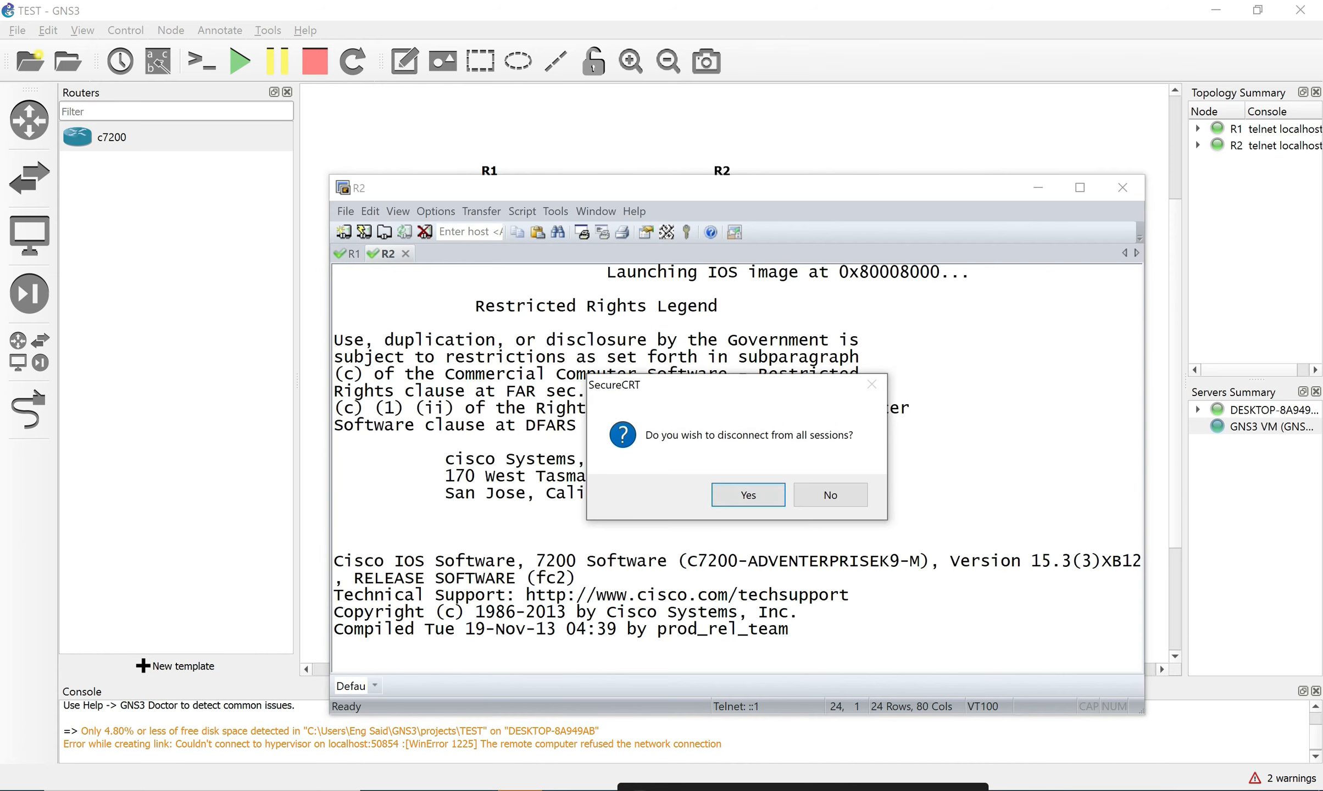
key(Return)
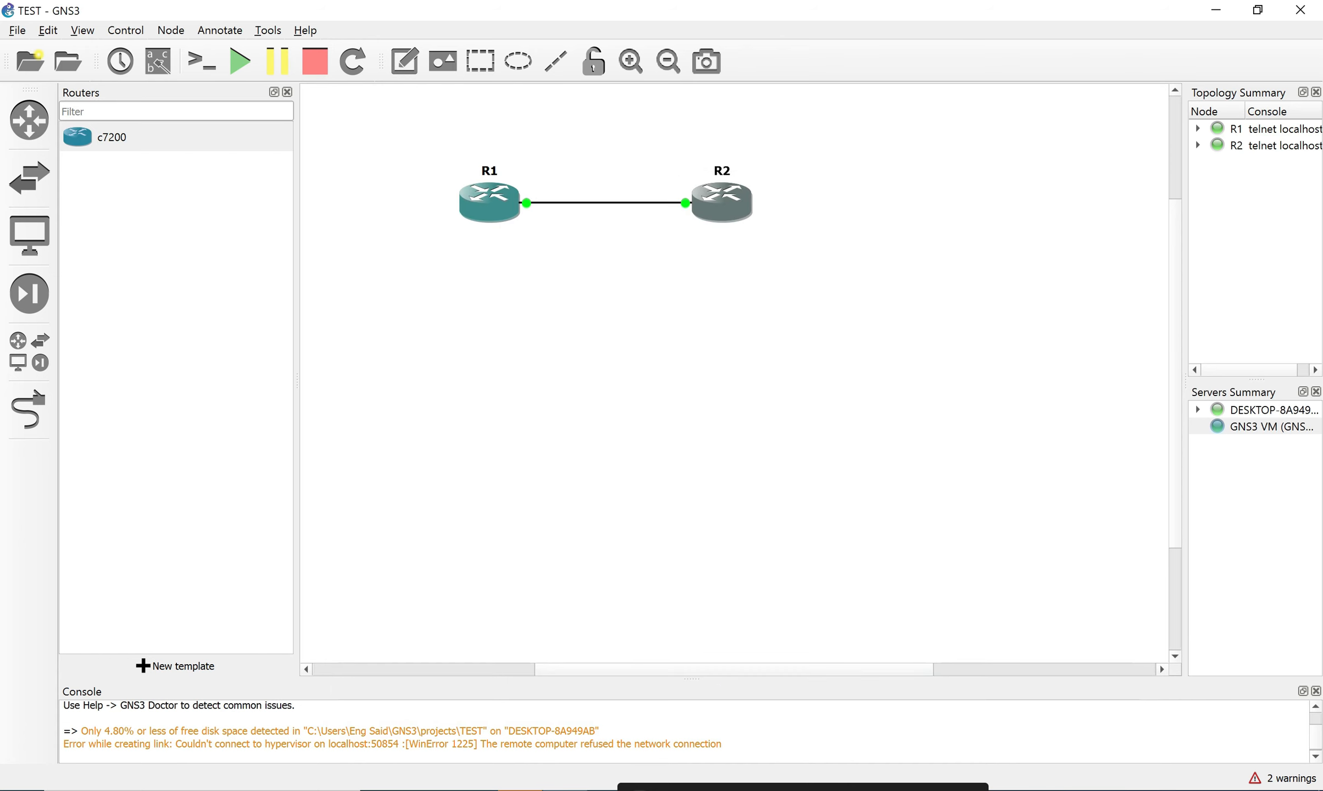
Place an Ethernet switch on the canvas, confirming its server.
key(Escape)
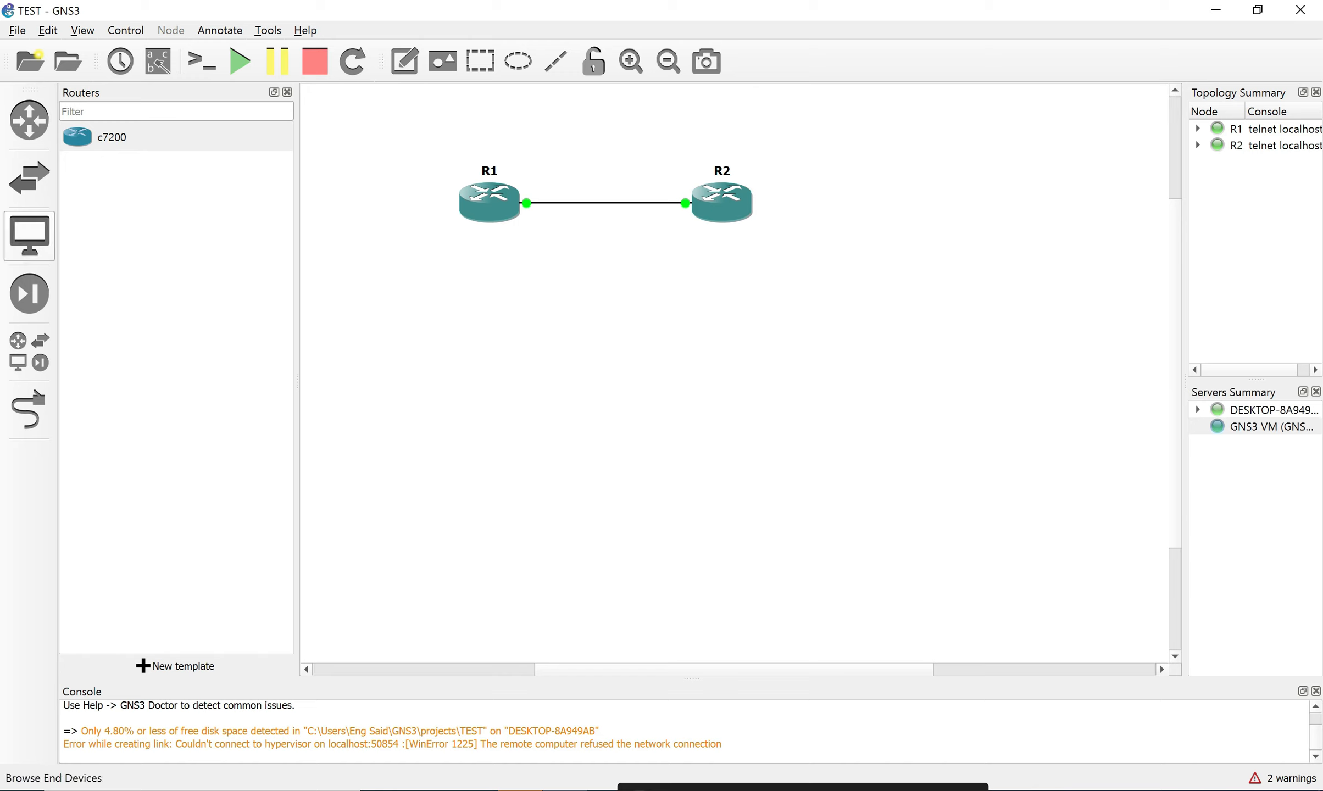
click(29, 178)
drag(134, 196, 604, 330)
click(627, 428)
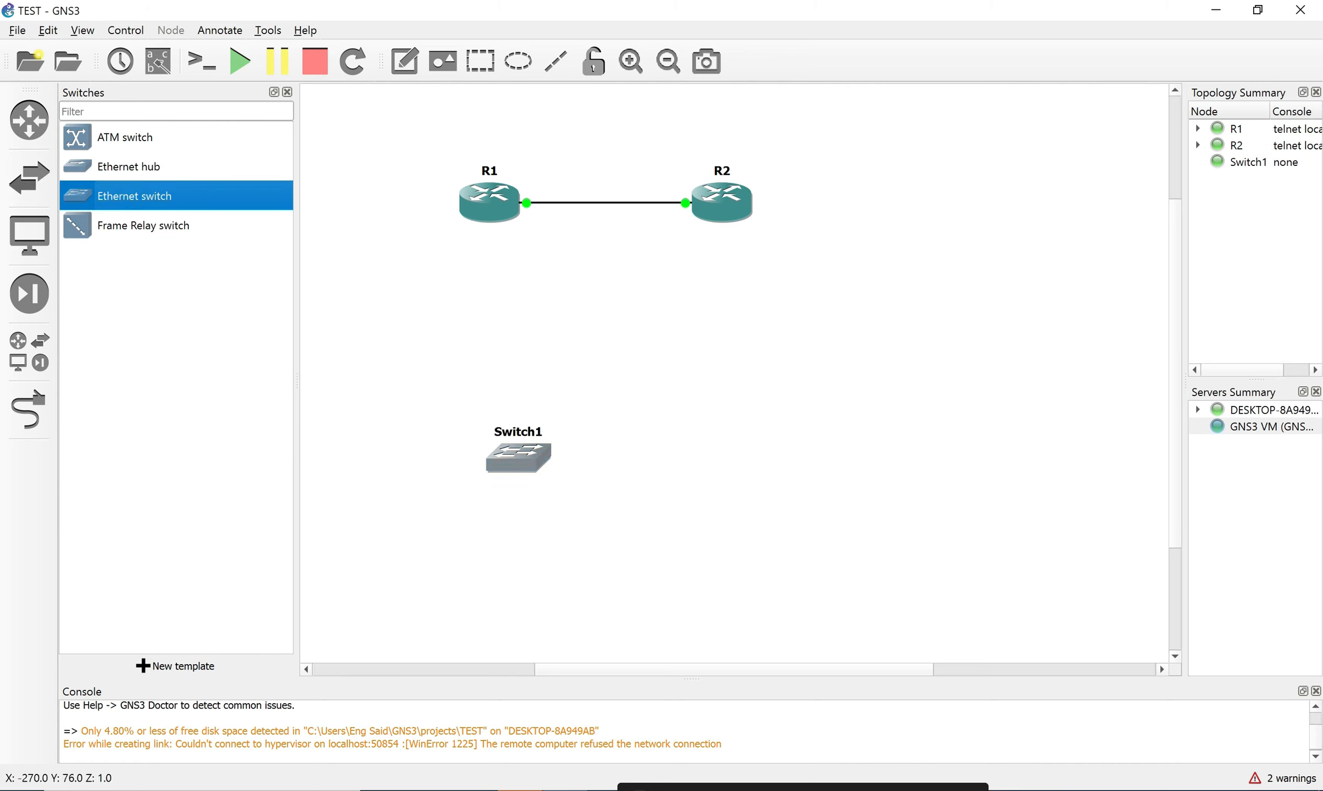
Inspect Switch1's settings, delete it from the topology, then open a new browser window.
double_click(518, 457)
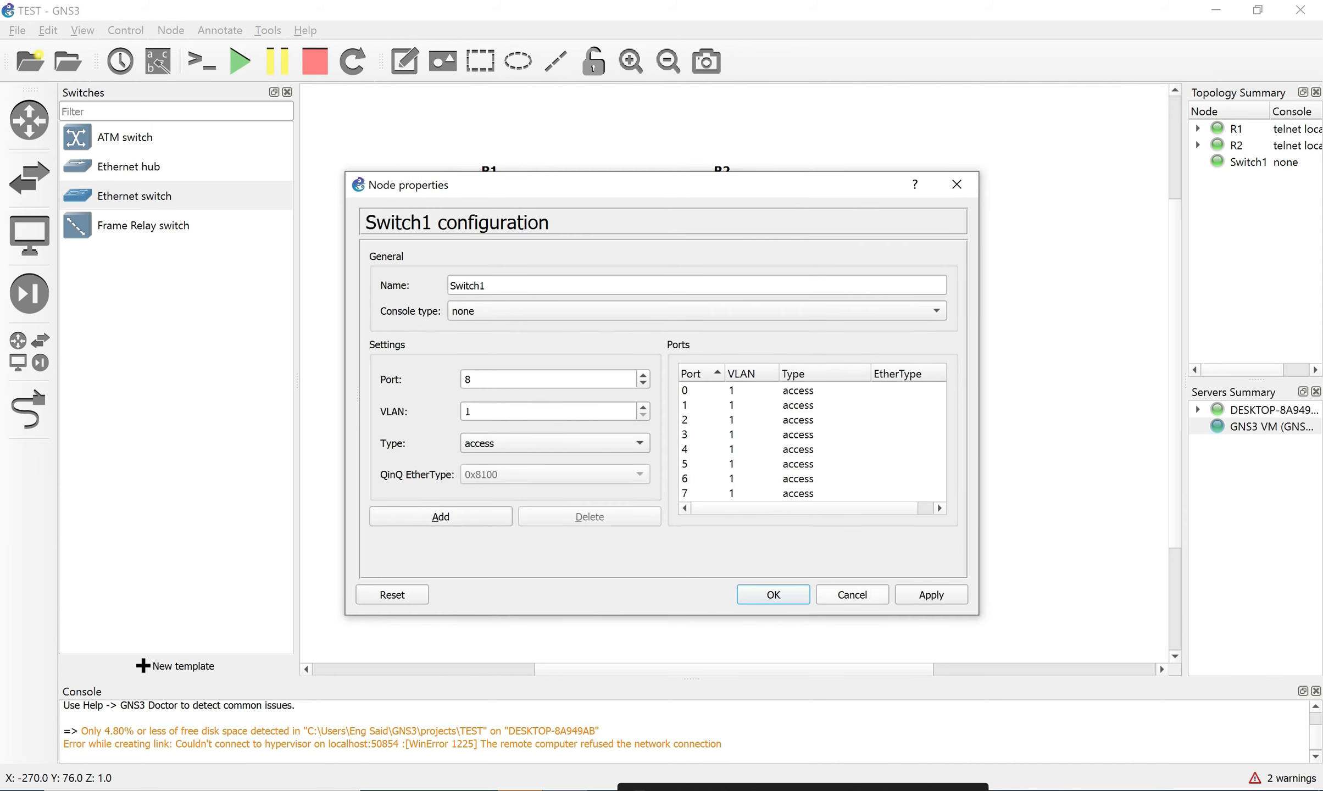
click(956, 184)
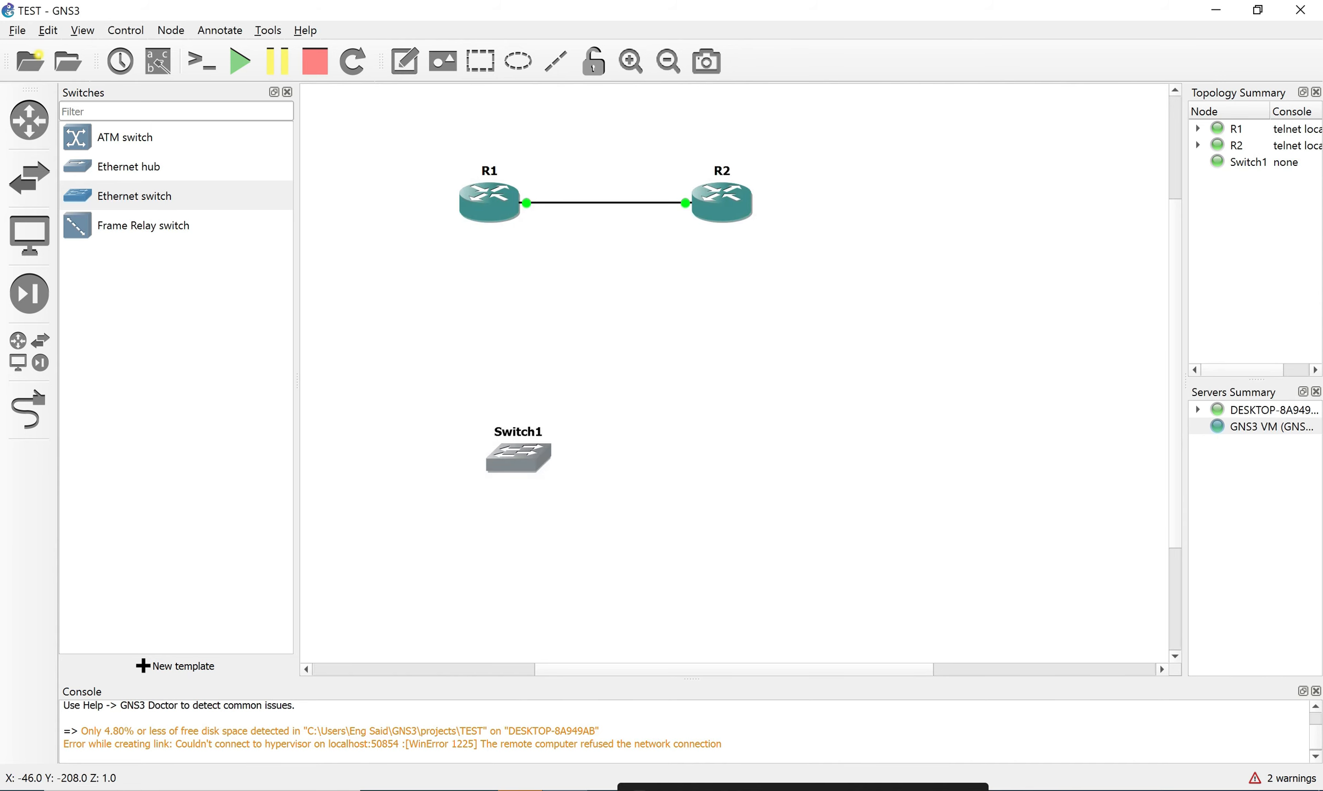
right_click(528, 452)
click(569, 727)
key(Return)
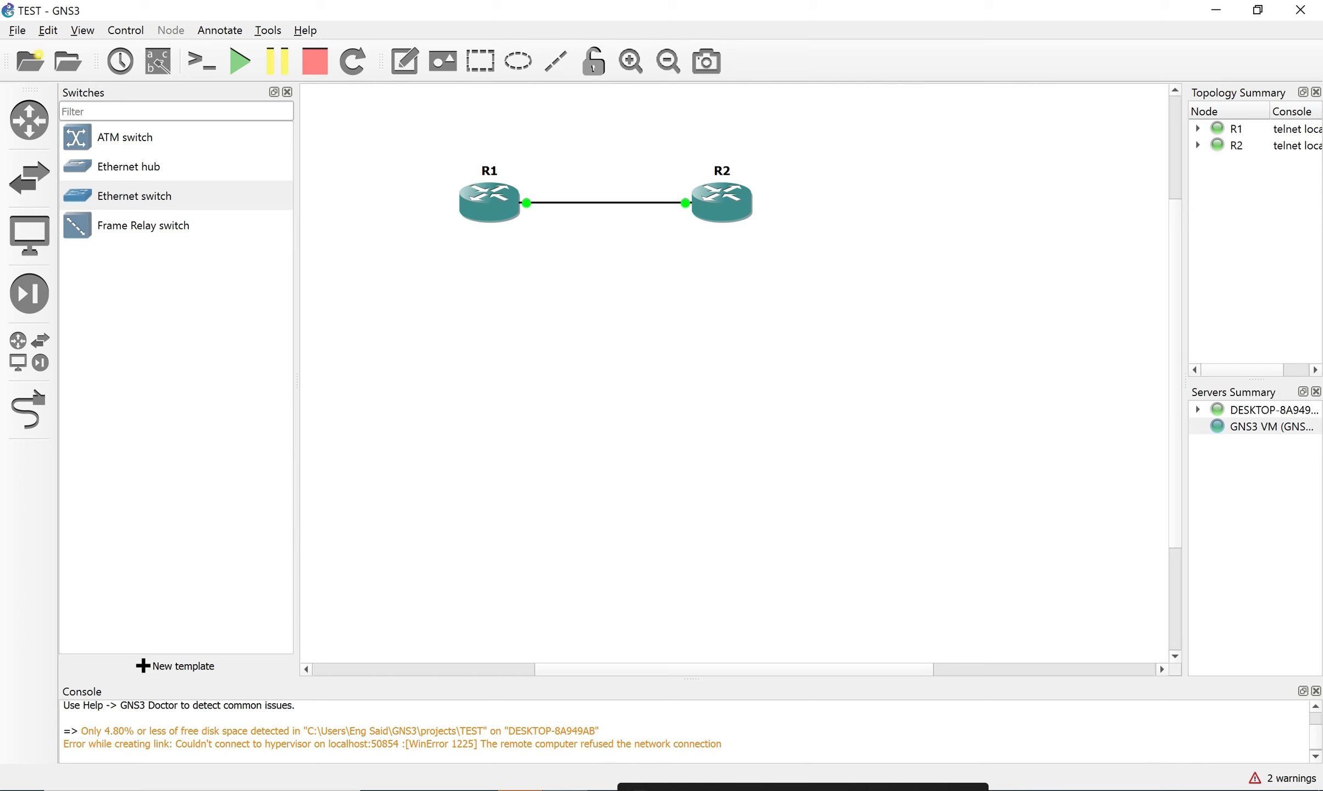
key(alt+f)
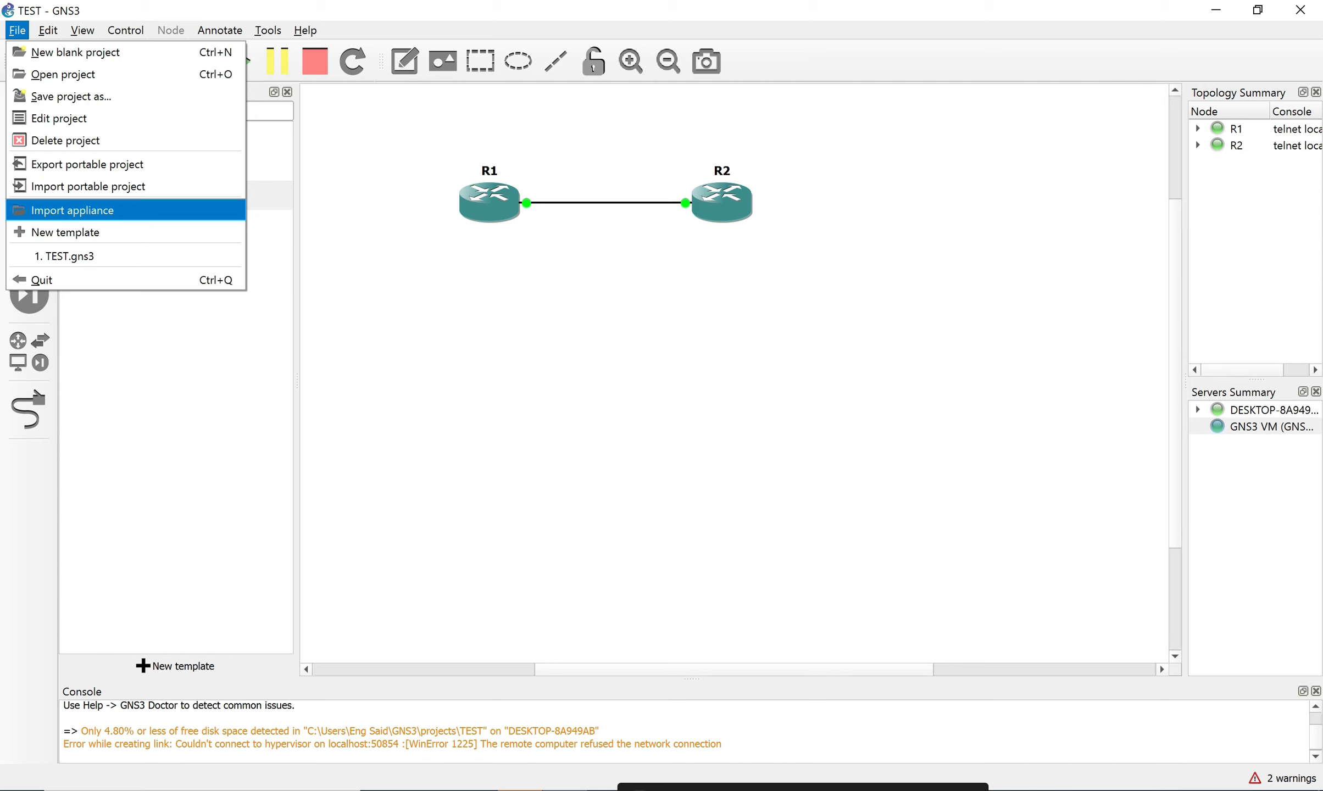
click(472, 790)
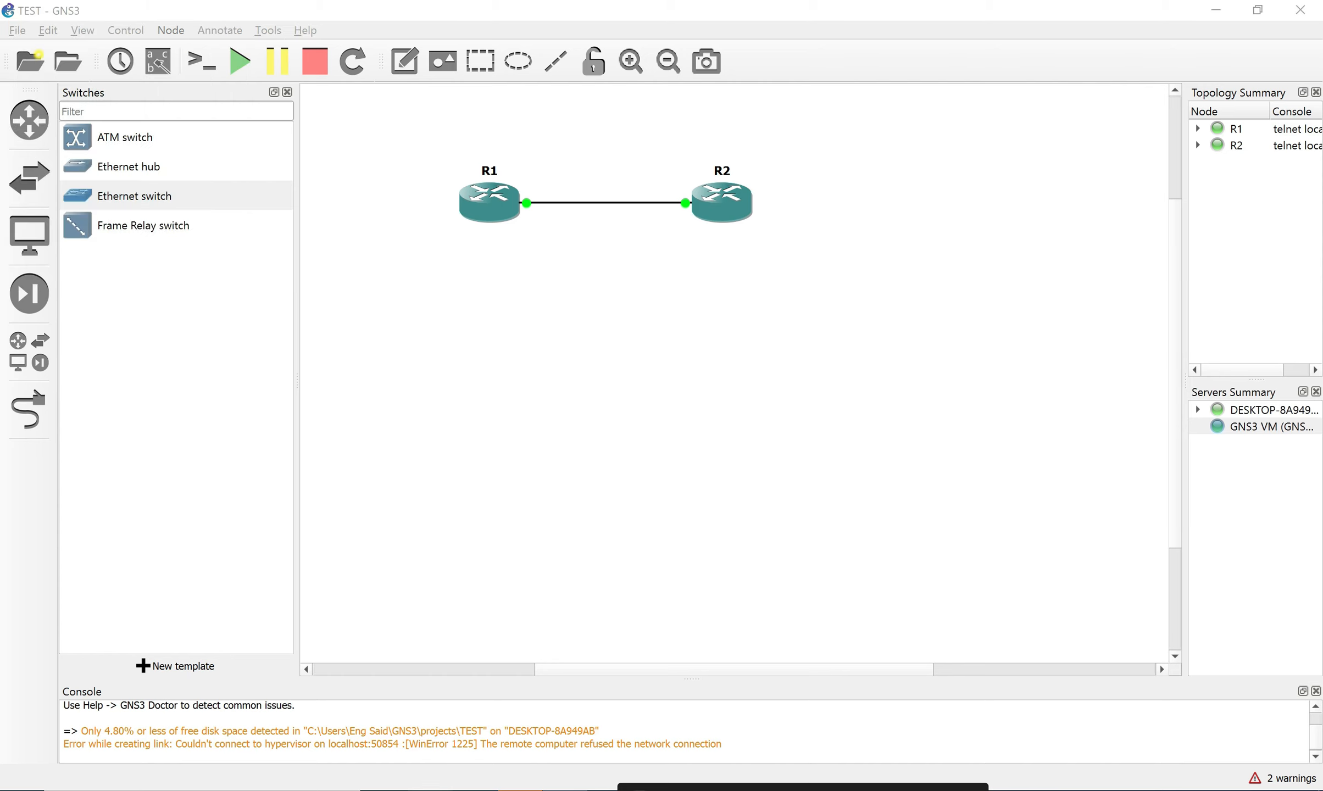
Go to gns3.com and maximize the browser window.
click(472, 133)
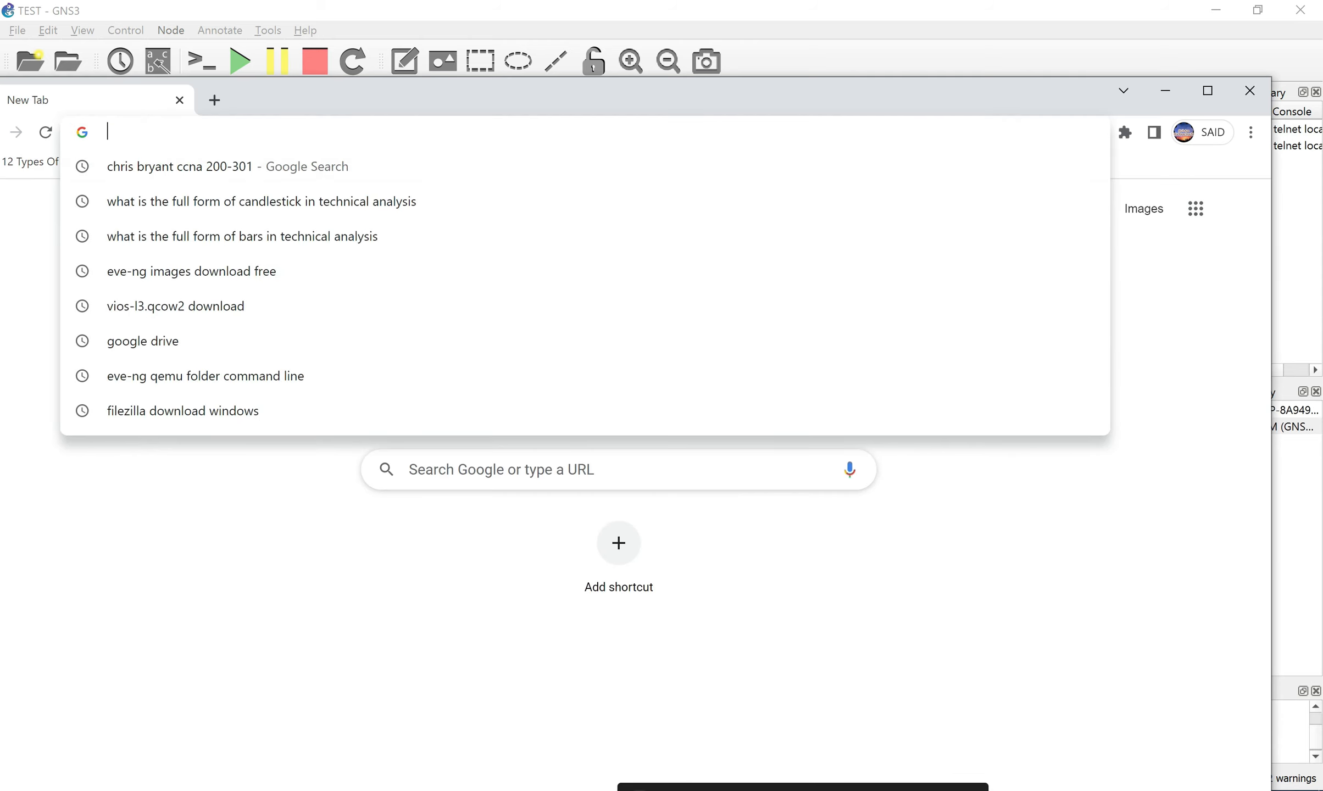
text(gns3.com)
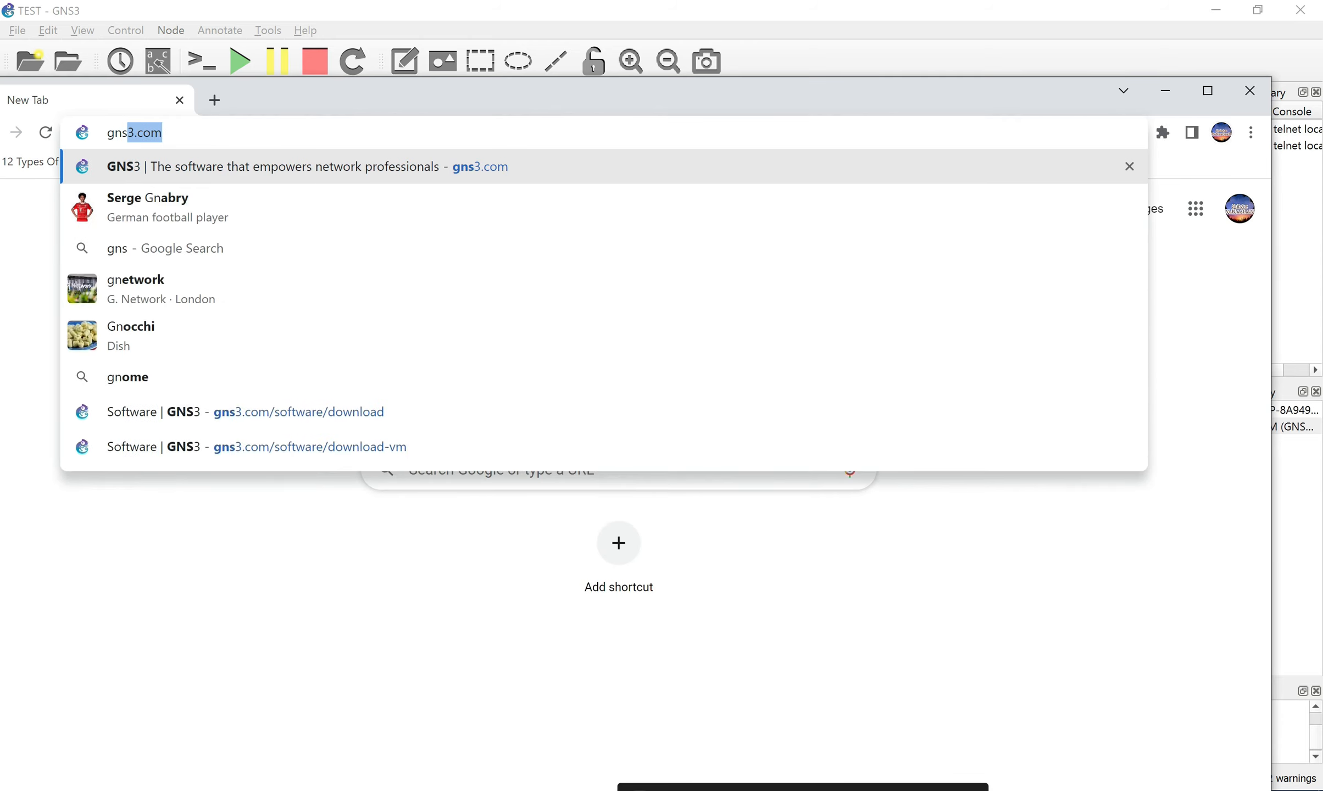
key(Return)
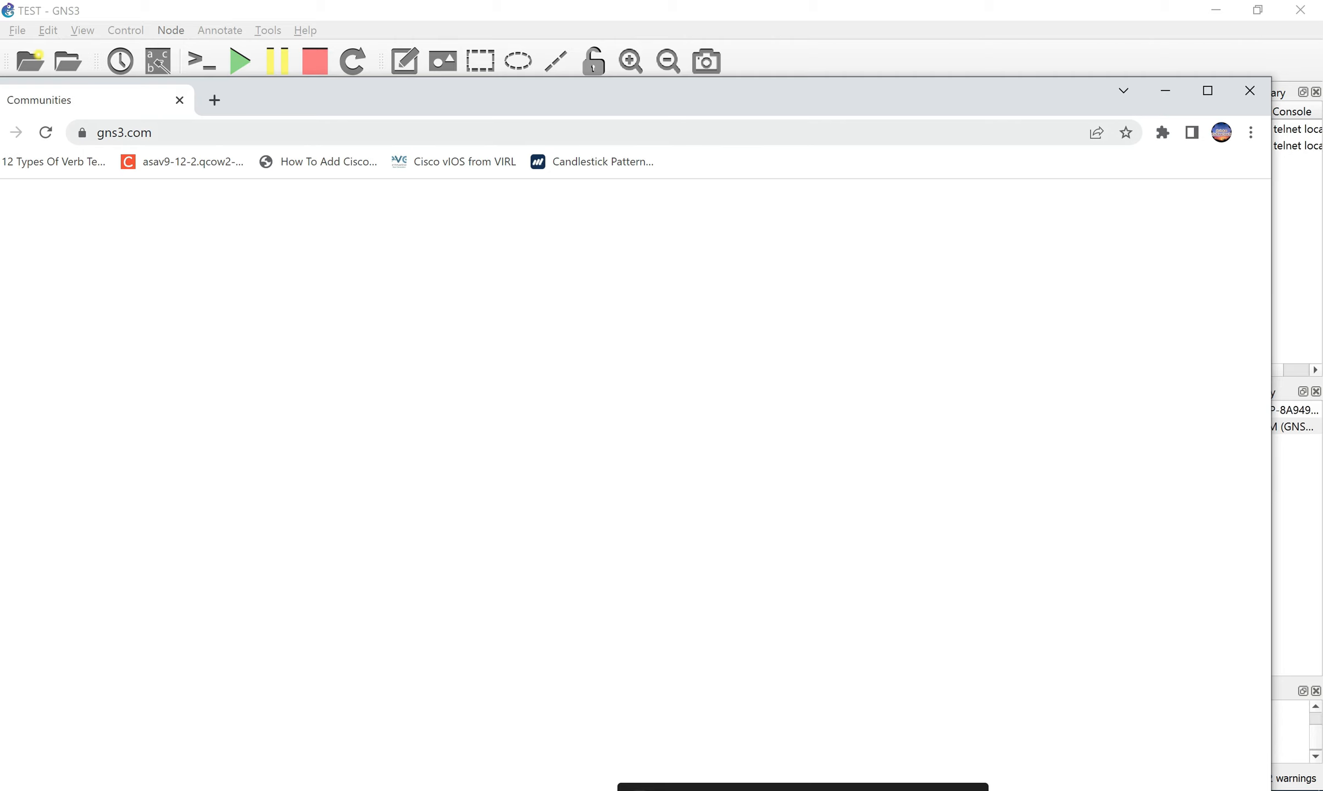
click(1208, 90)
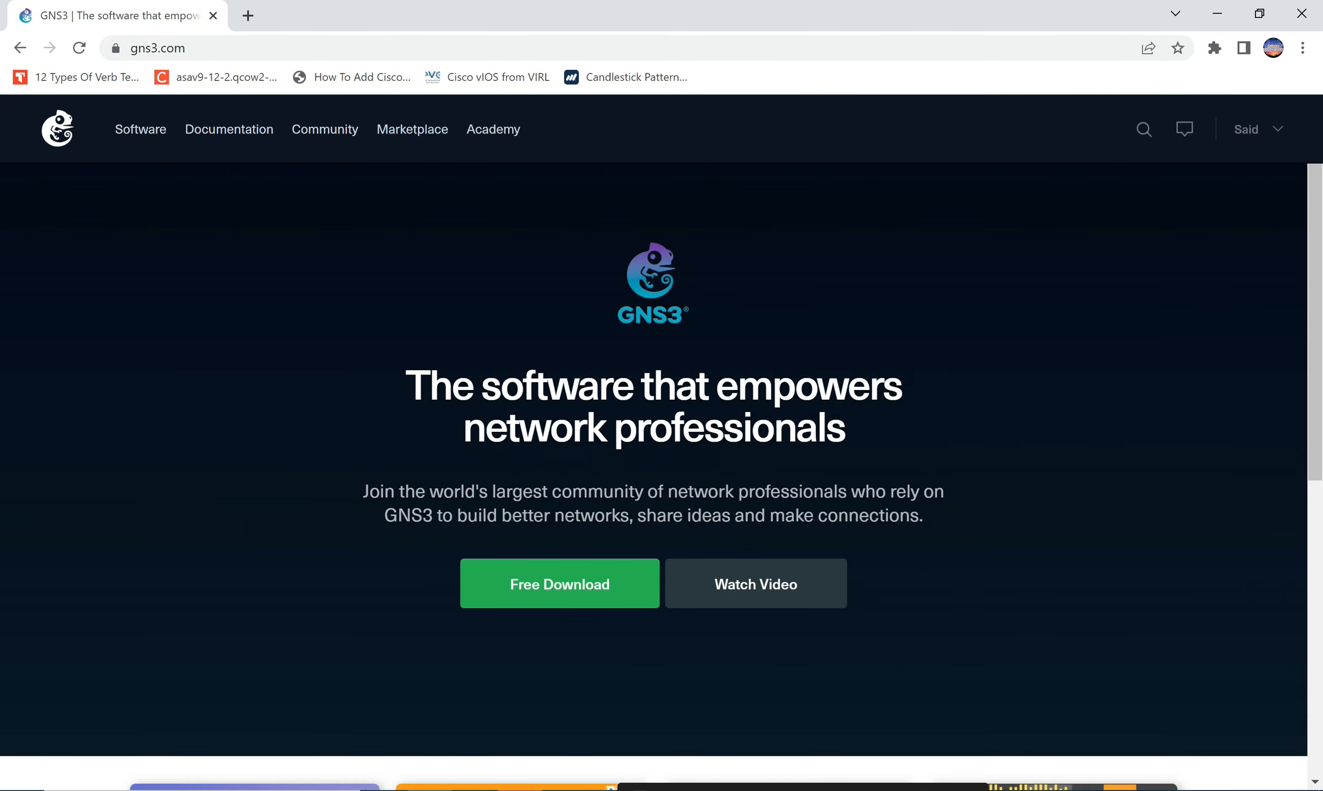
Search the GNS3 site for 'applience'.
click(1144, 129)
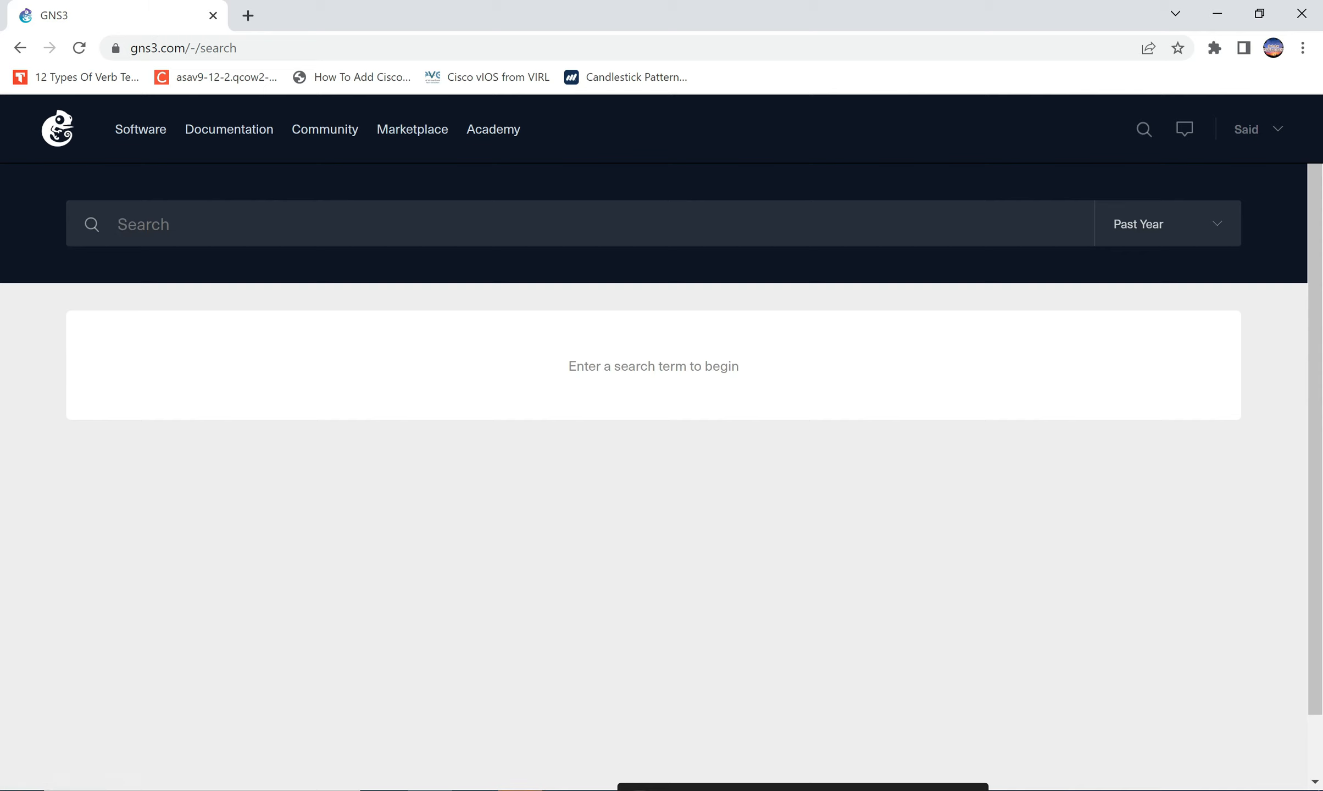
text(applience)
key(Return)
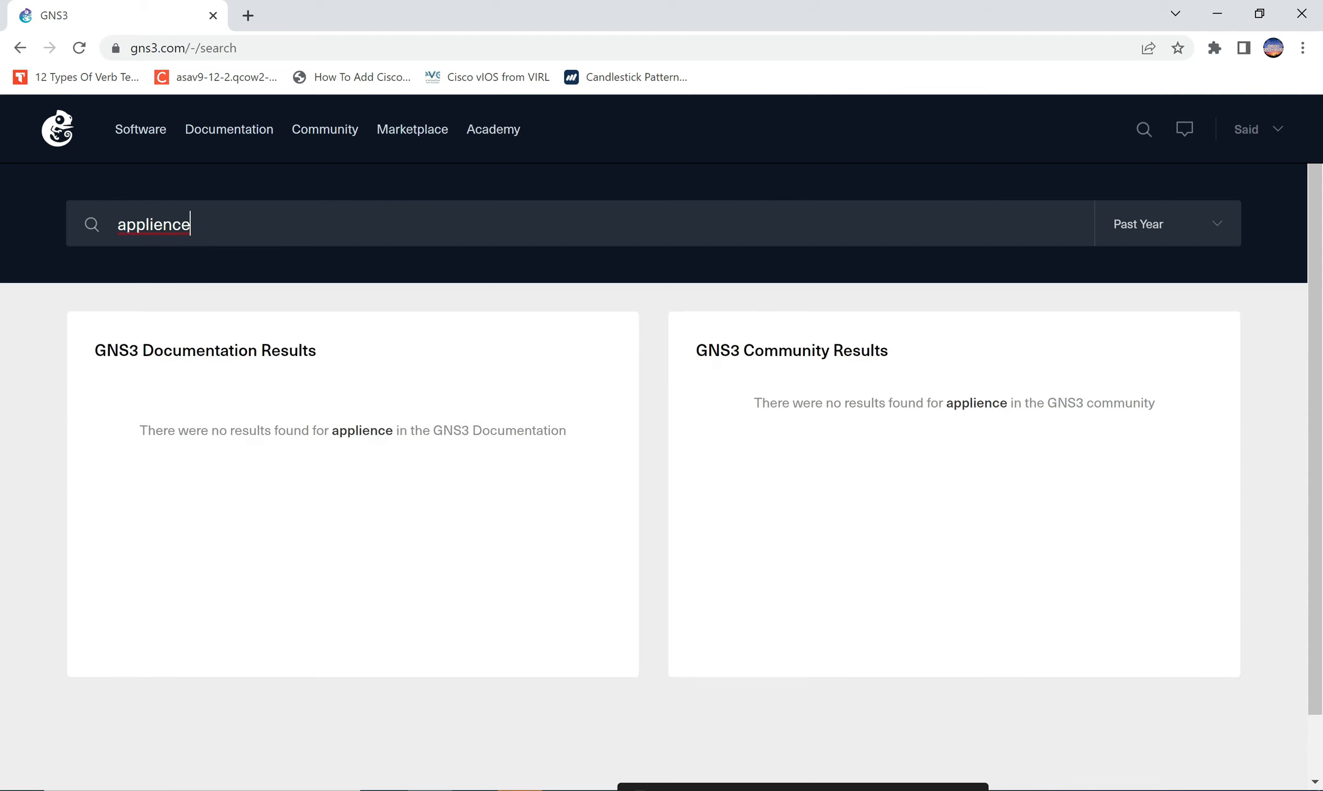
Retry the search as 'gns3 applience', then clear it and open the Marketplace.
key(BackSpace)
key(BackSpace)
key(BackSpace)
key(BackSpace)
key(BackSpace)
key(BackSpace)
key(BackSpace)
key(BackSpace)
key(BackSpace)
text(gnse)
text(3)
key(BackSpace)
key(BackSpace)
text(3 applience)
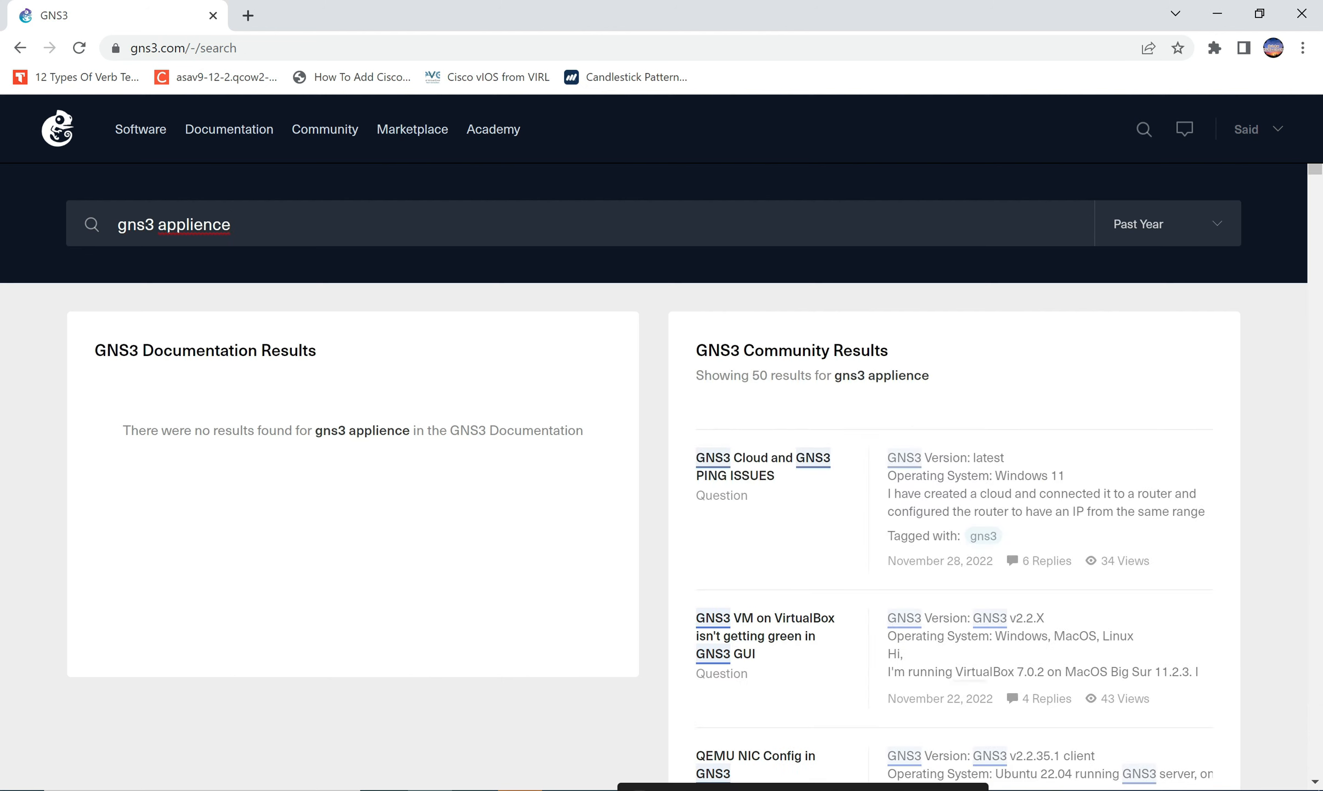
key(BackSpace)
key(BackSpace)
key(BackSpace)
key(BackSpace)
key(BackSpace)
key(BackSpace)
key(BackSpace)
key(BackSpace)
key(BackSpace)
key(BackSpace)
key(BackSpace)
key(BackSpace)
key(BackSpace)
key(BackSpace)
click(412, 129)
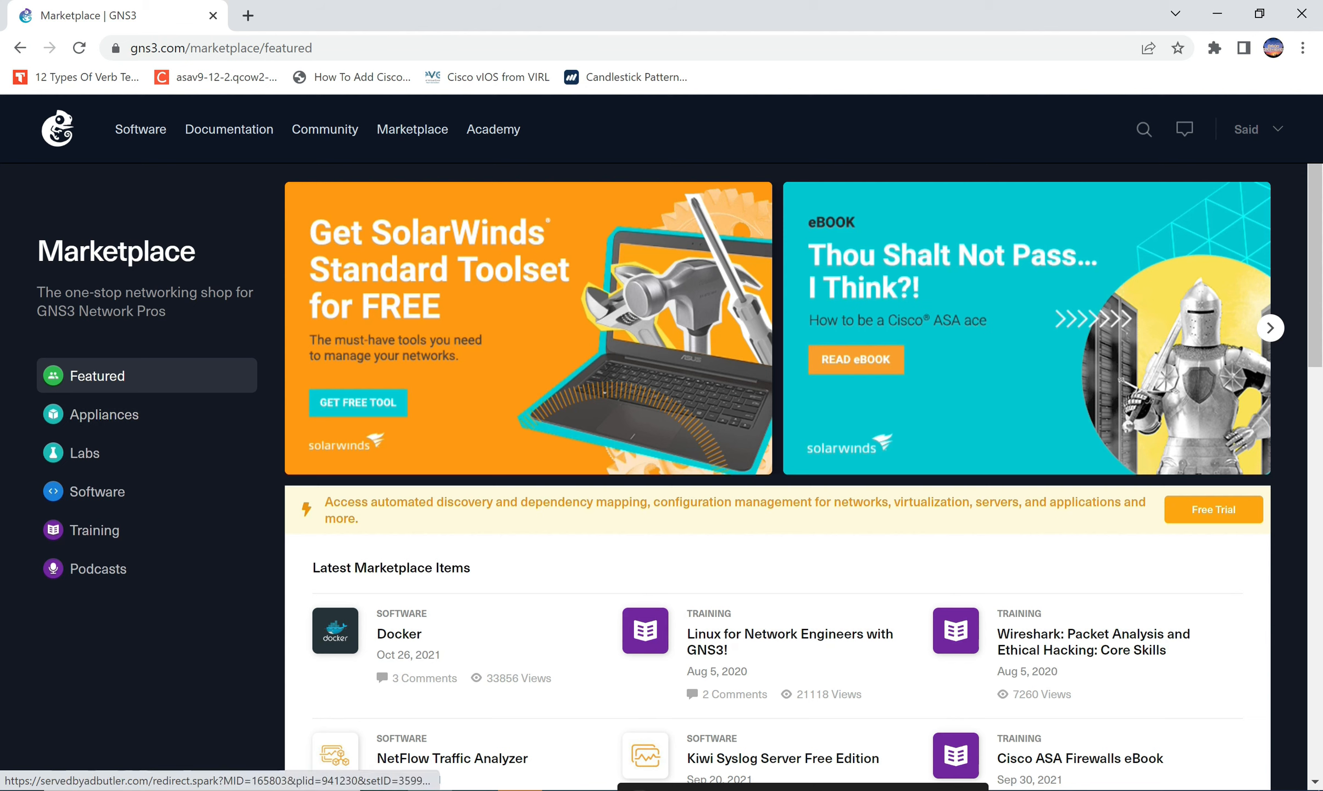
Load gns3.com and browse the Marketplace Appliances list.
key(ctrl+l)
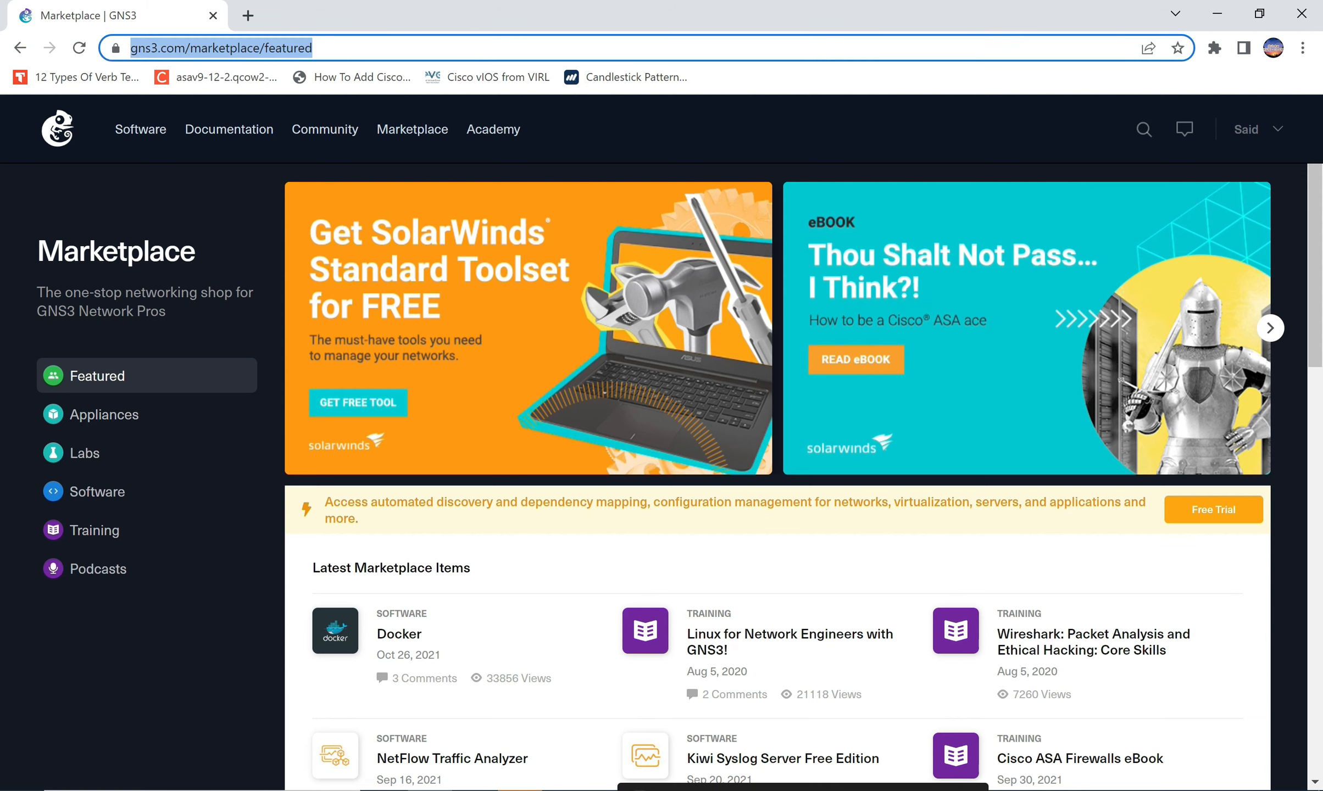
text(gns)
key(Return)
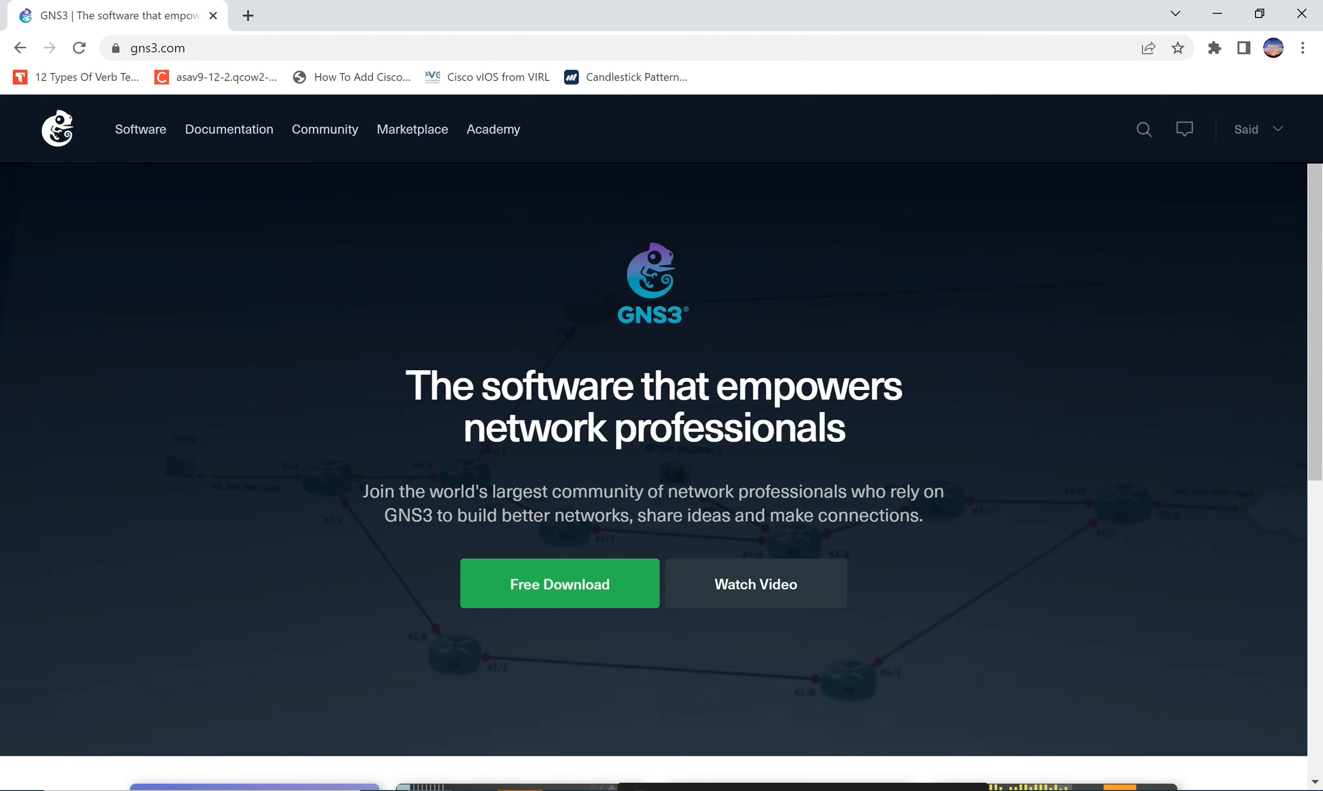
click(412, 129)
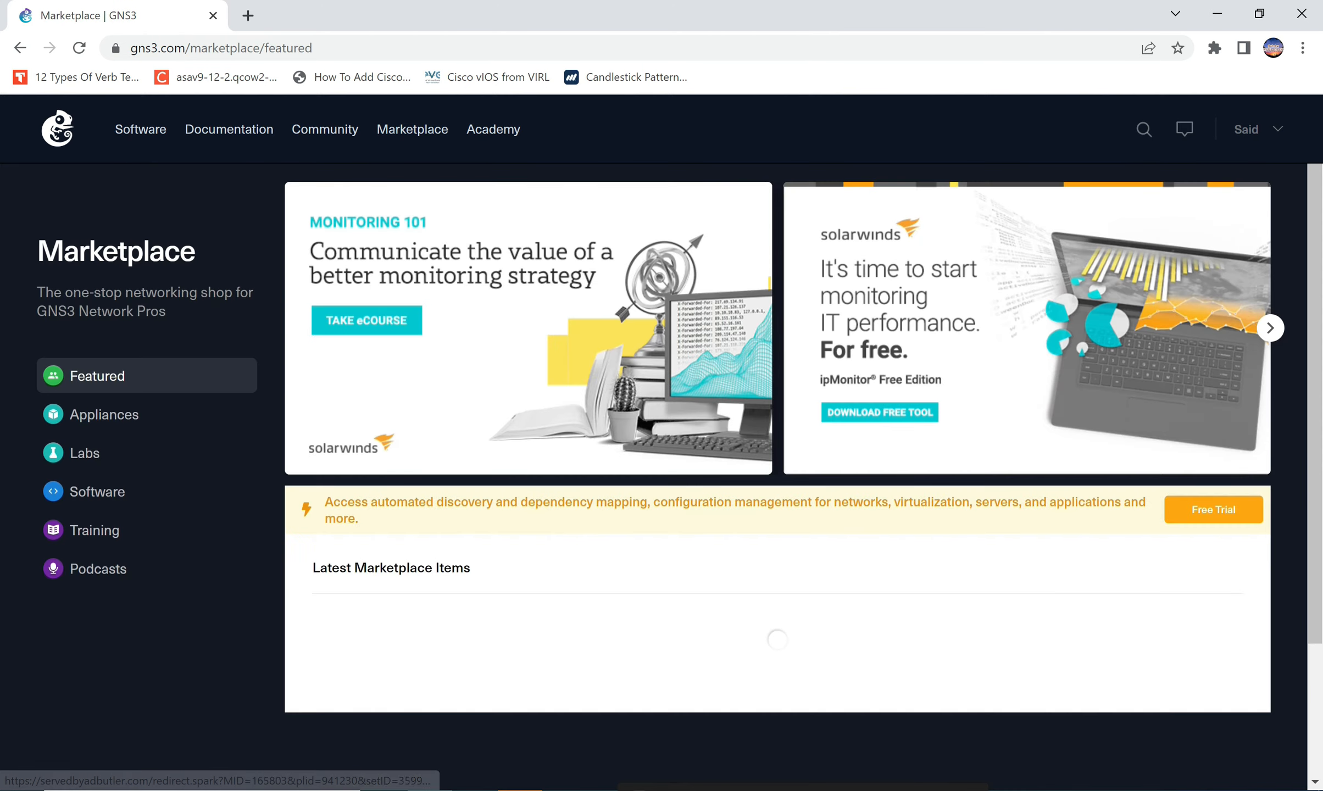
click(104, 414)
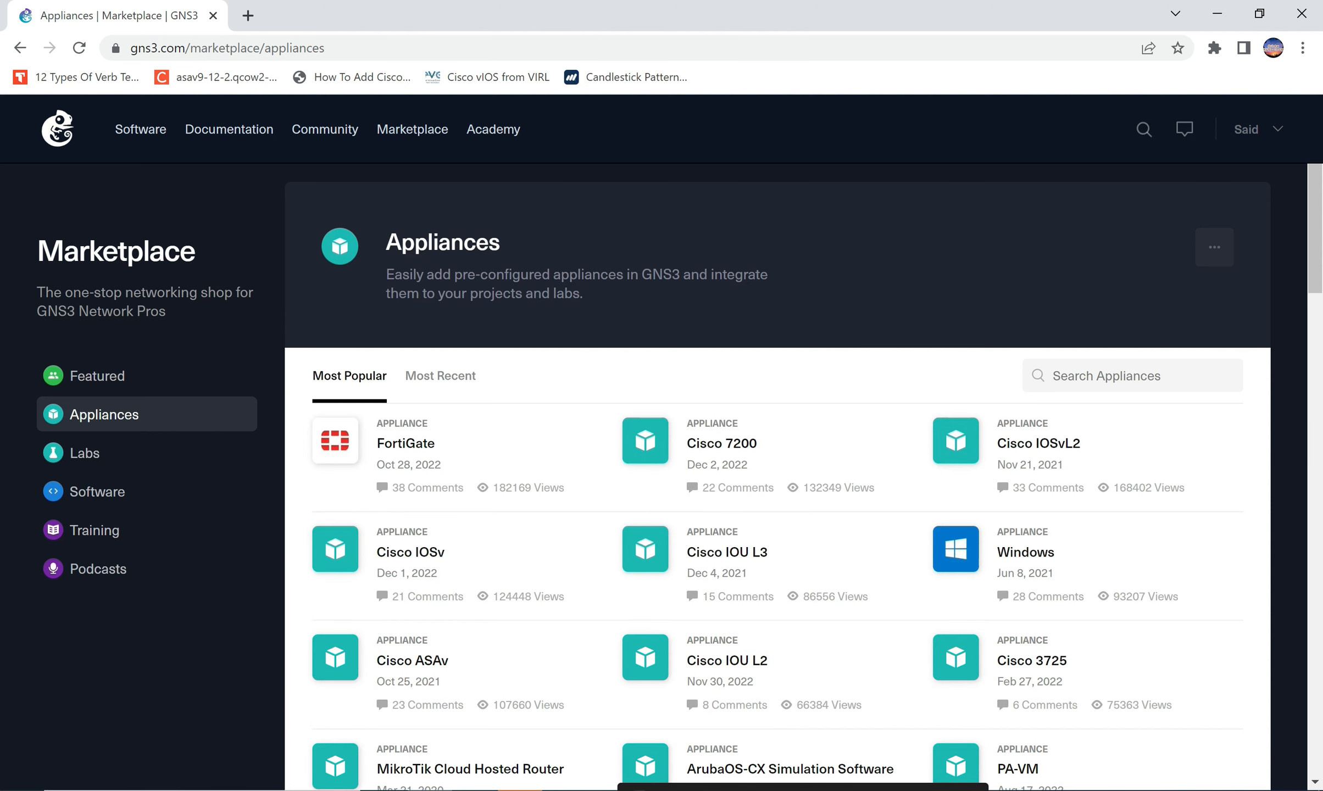
scroll(769, 479, down, 4)
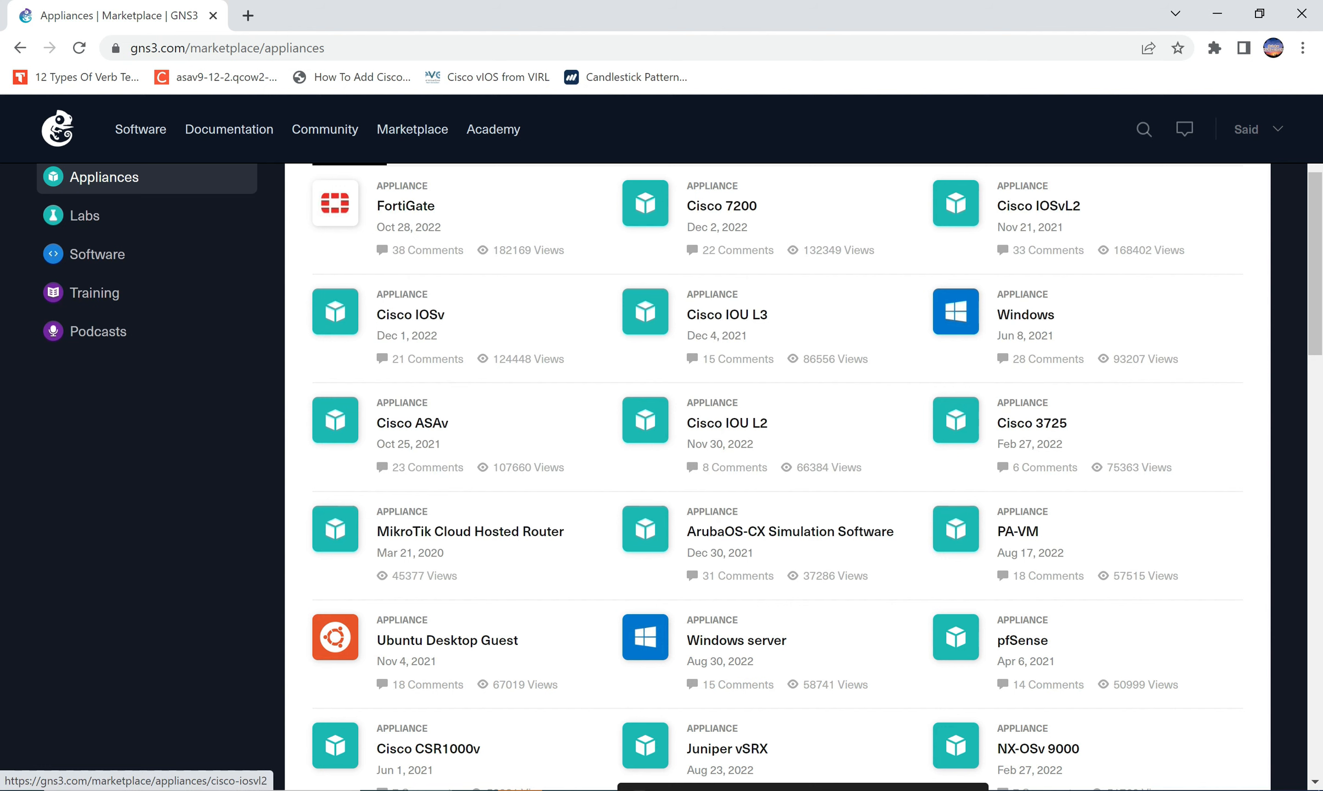
scroll(769, 478, up, 1)
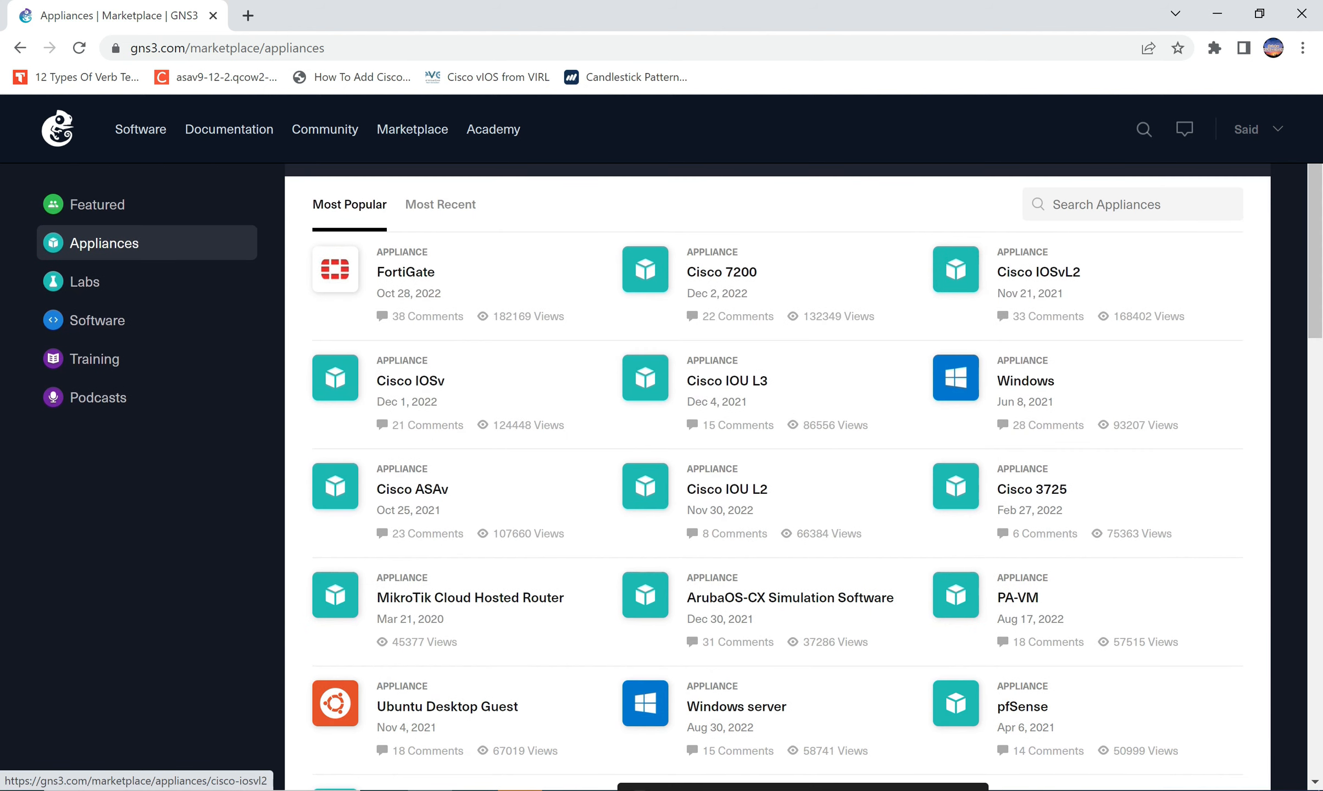
Download the Cisco IOSvL2 and Cisco IOSv appliance files from their Marketplace pages.
click(1038, 272)
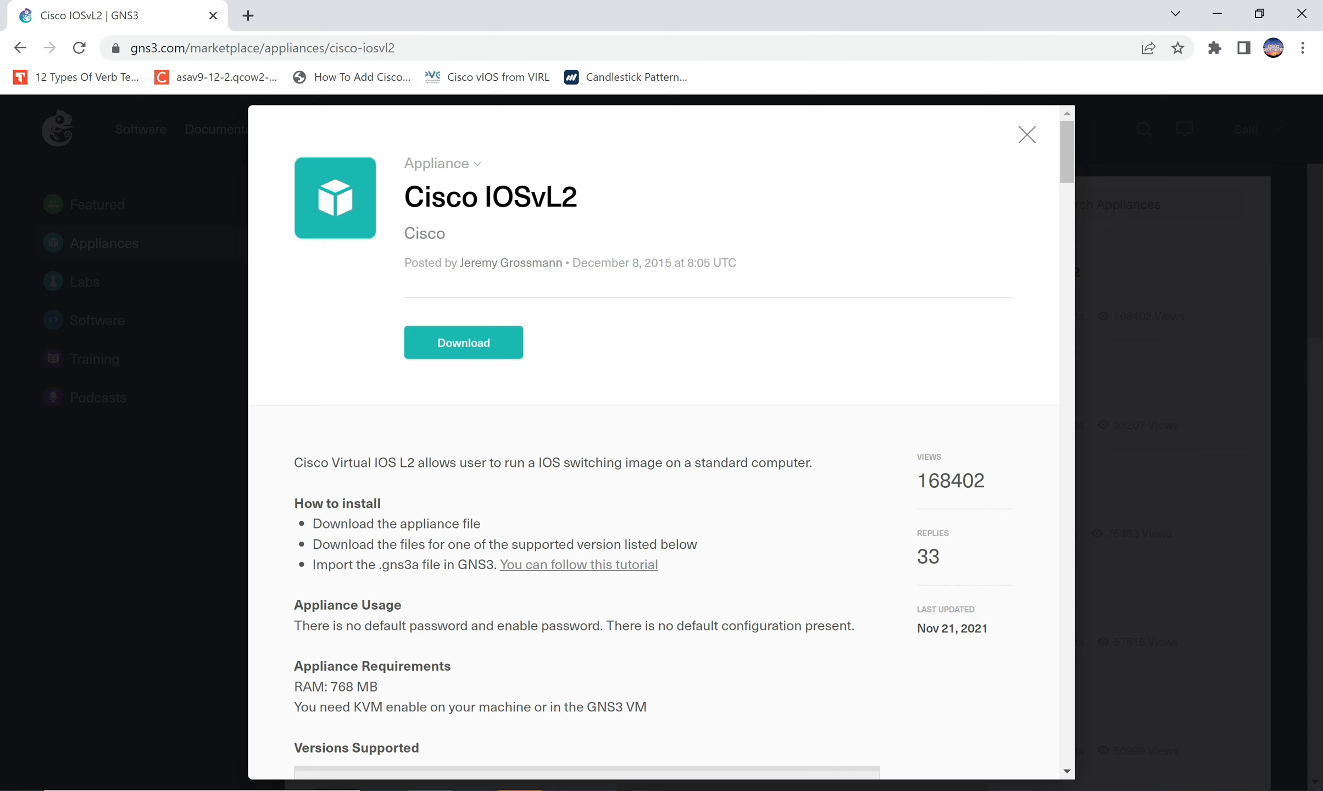
click(463, 342)
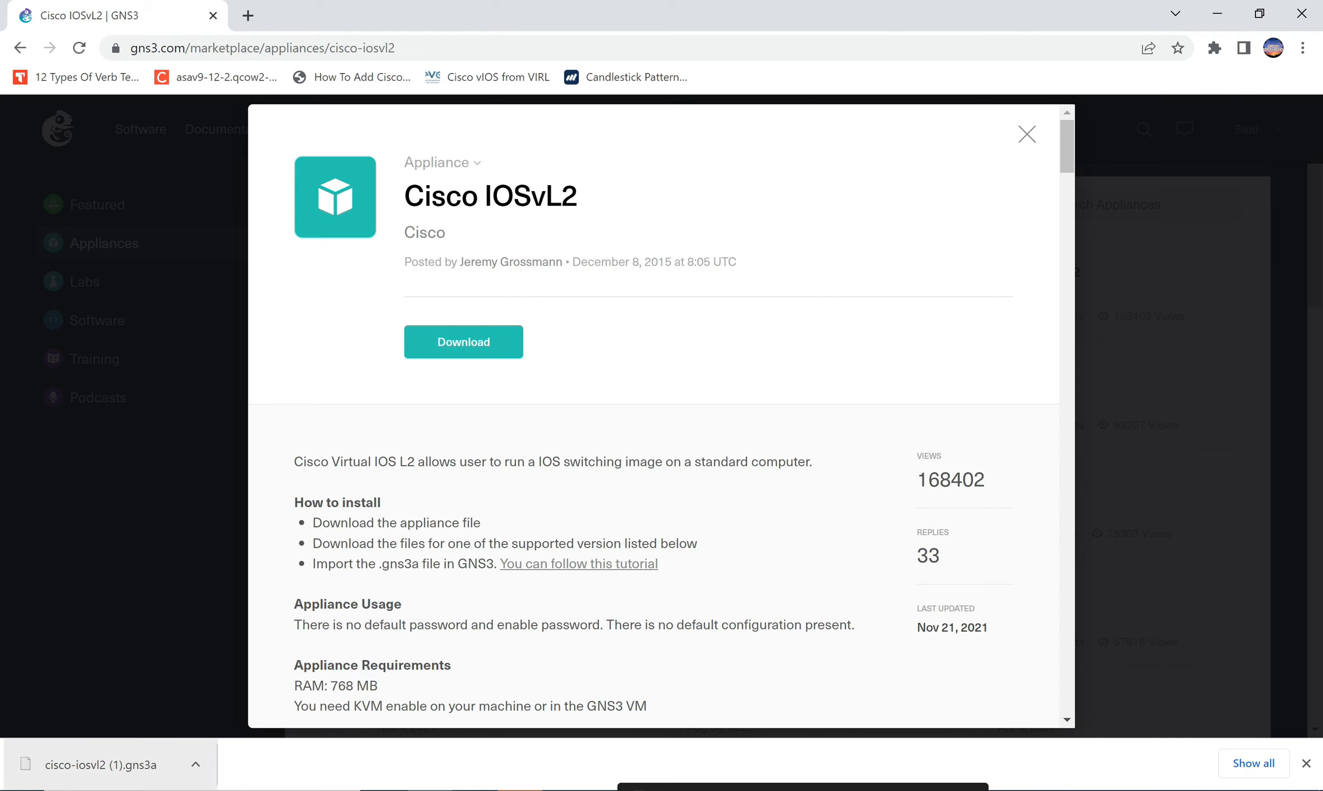
click(1027, 134)
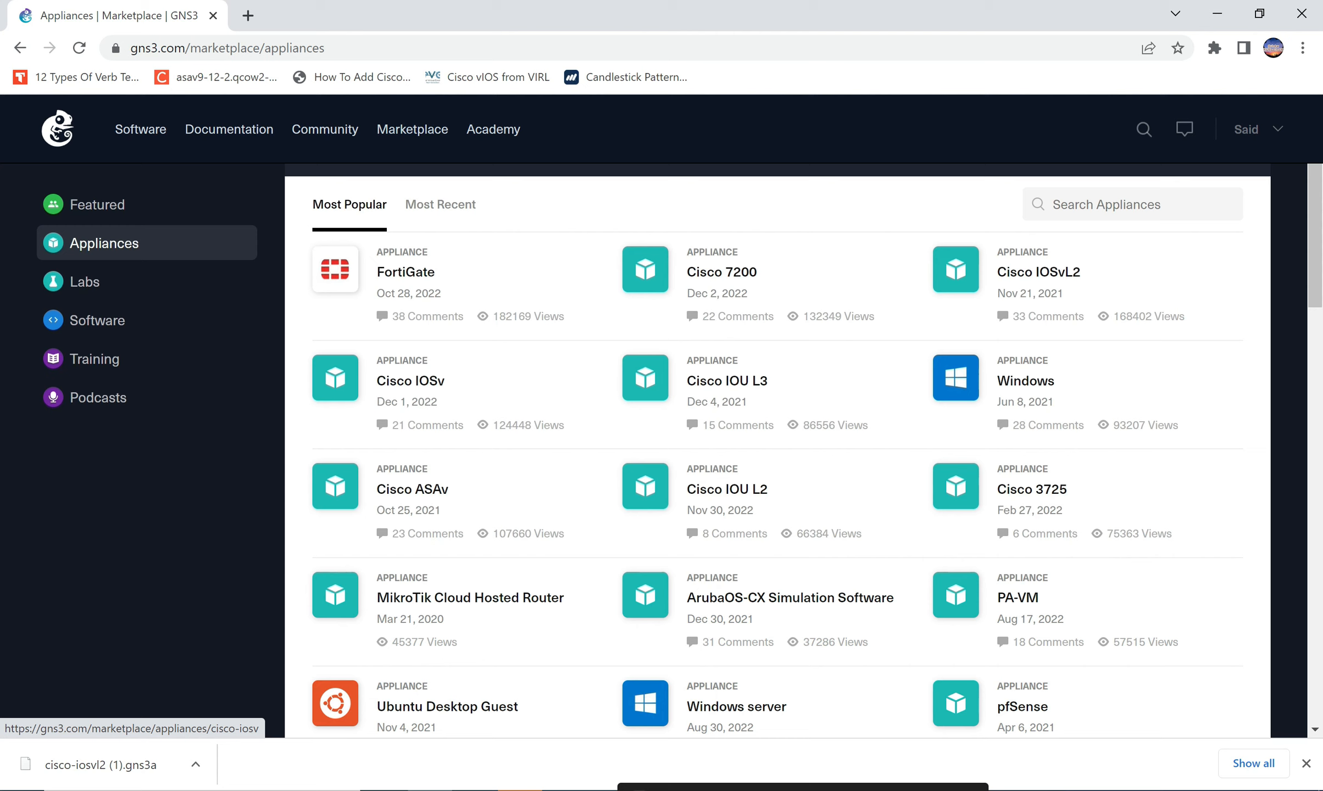
click(462, 351)
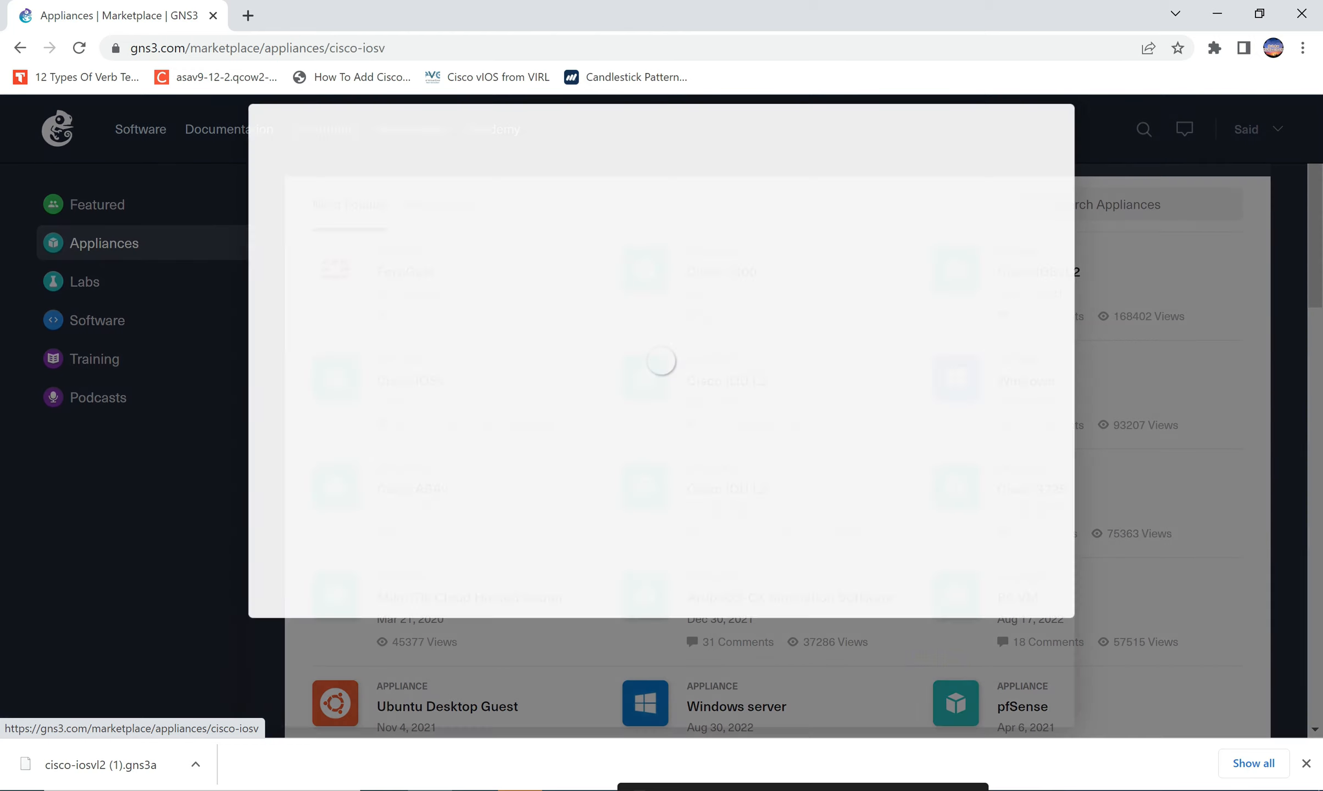
click(463, 342)
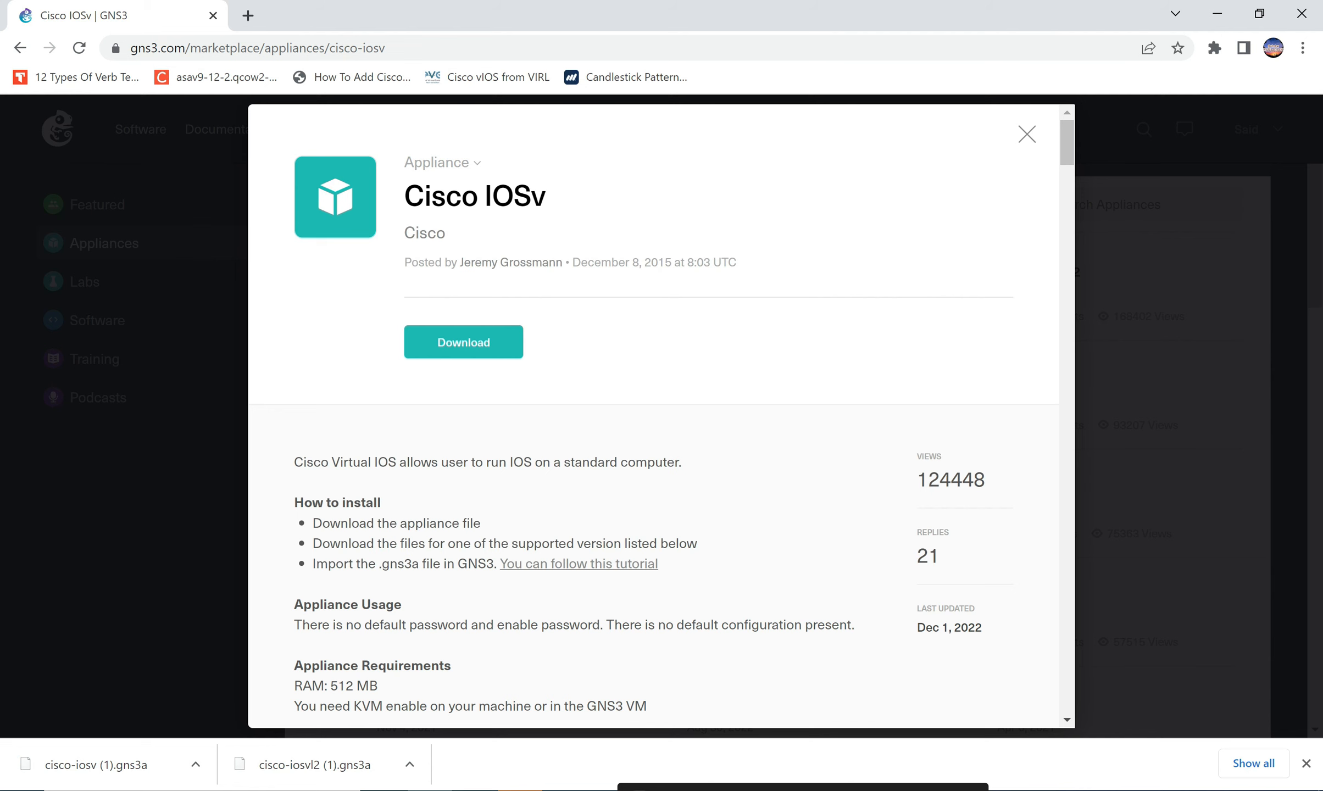
click(1027, 134)
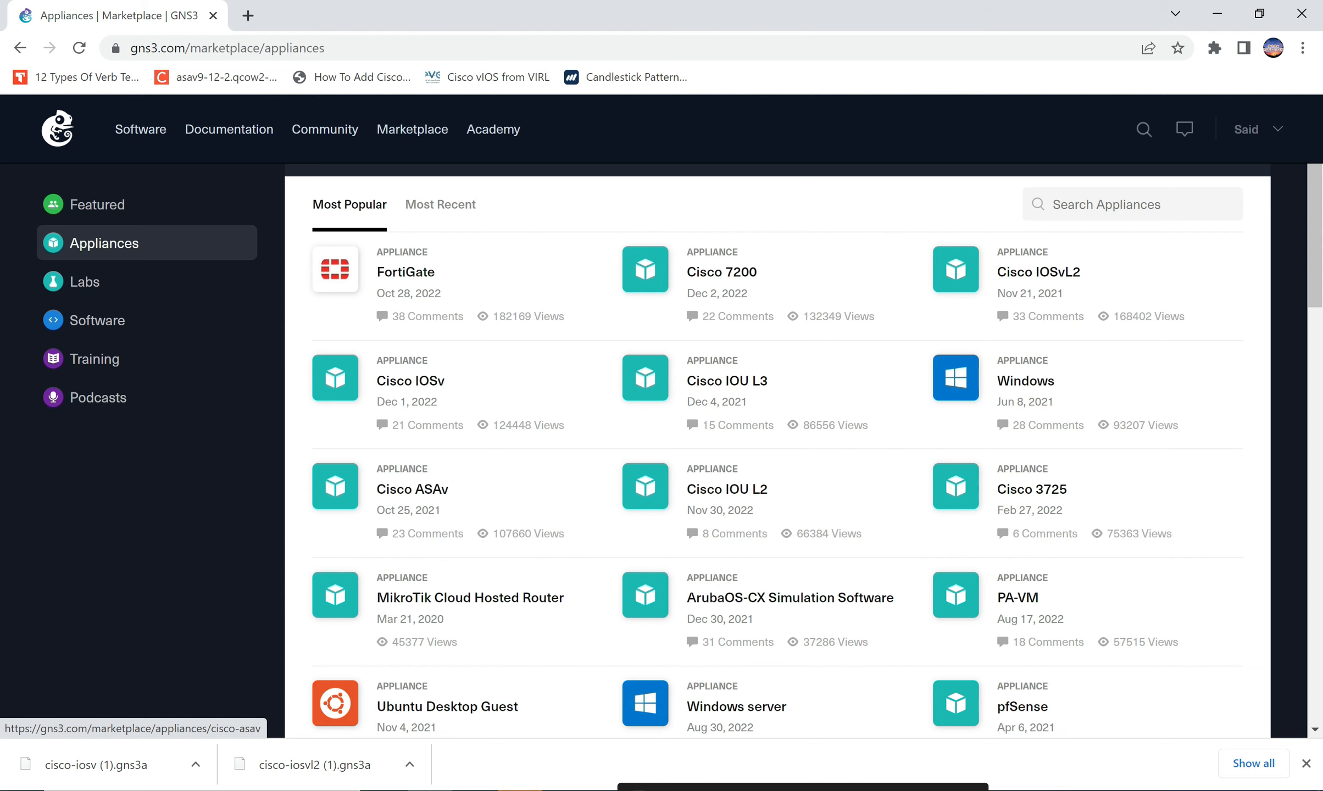
Download the Cisco ASAv appliance file, then close Chrome.
click(412, 489)
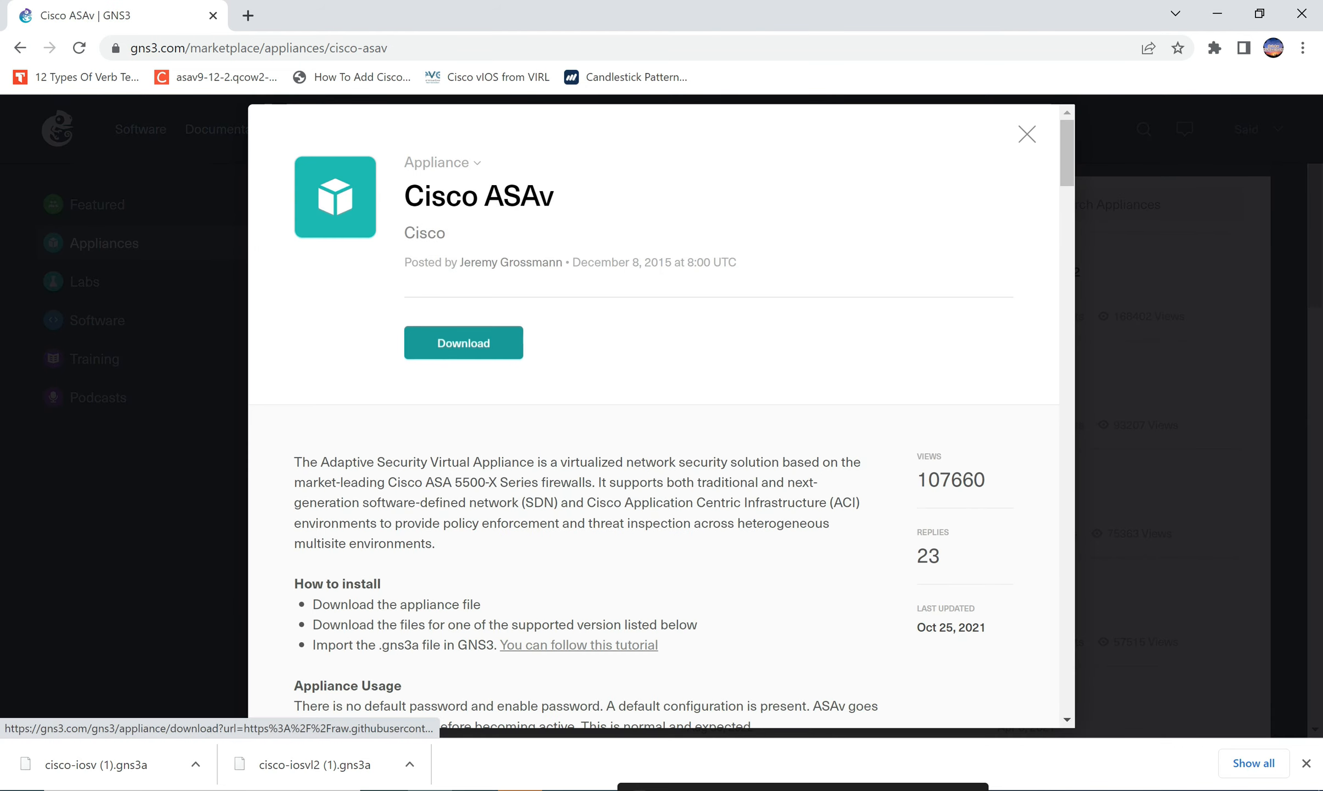
click(463, 342)
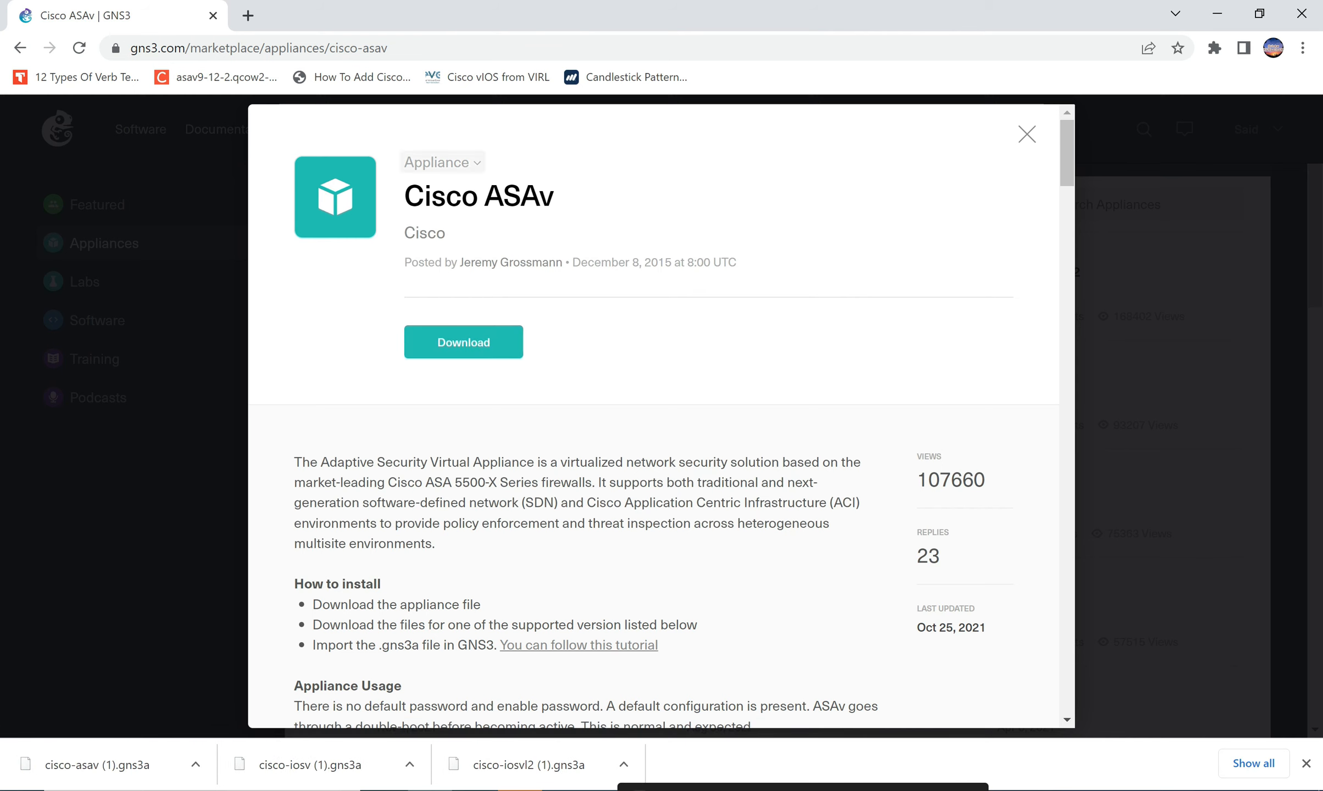
click(1301, 13)
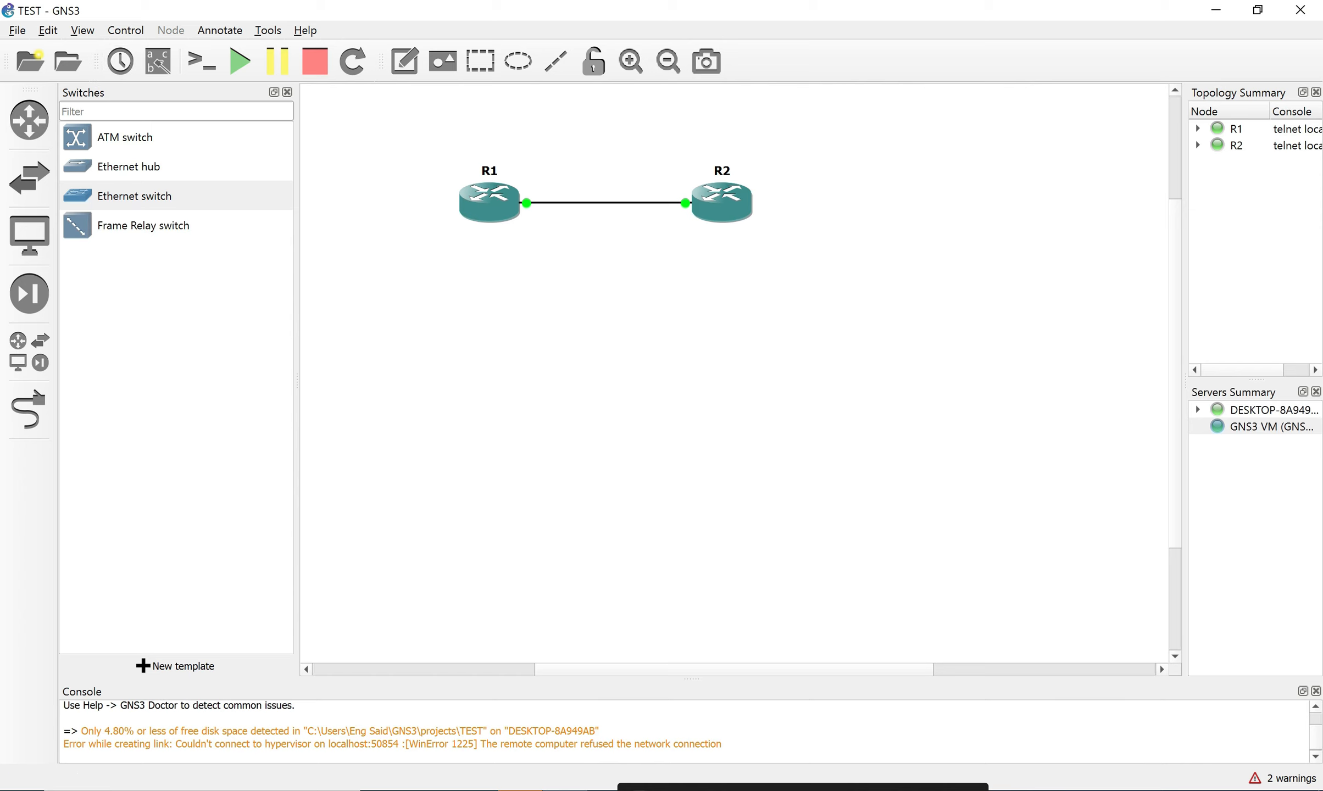
Import the cisco-iosvl2 (1) appliance onto the GNS3 VM with default Qemu settings.
click(17, 31)
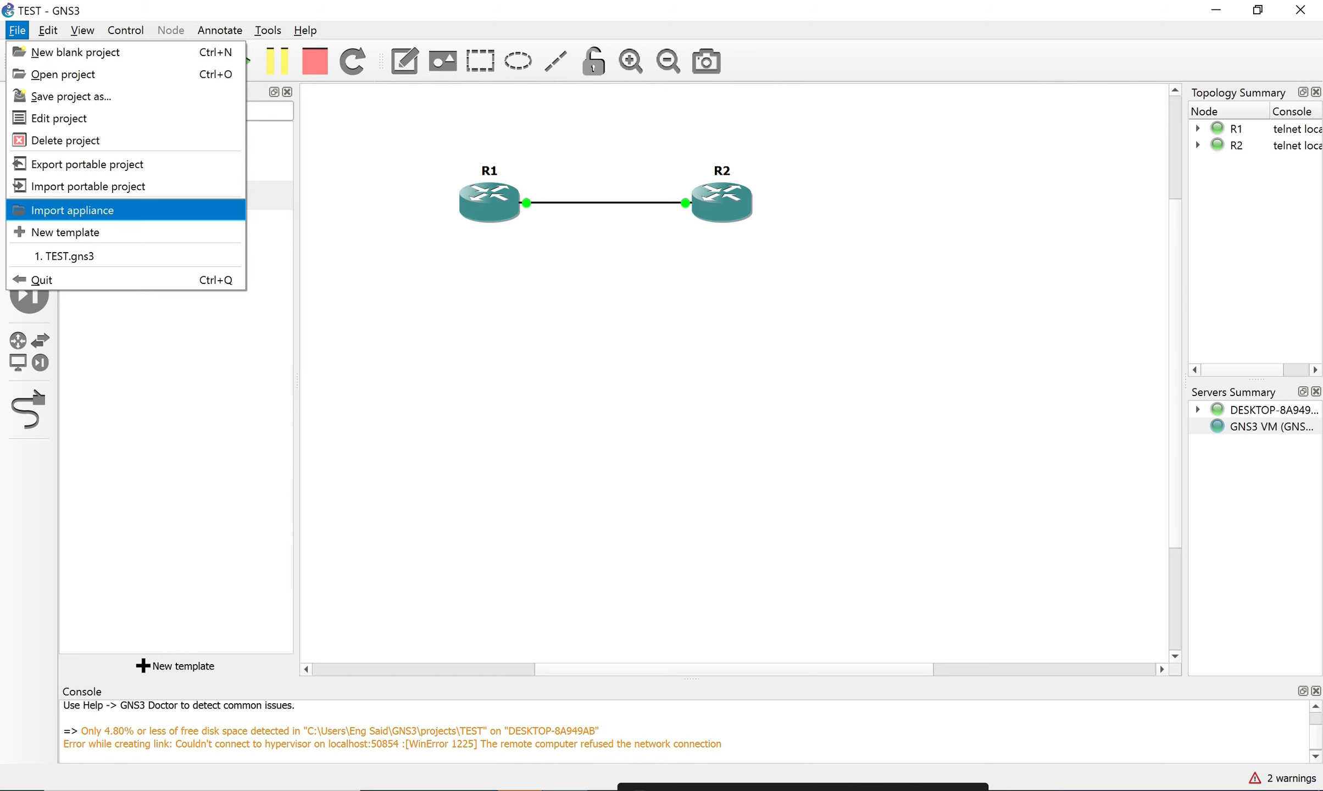
click(72, 210)
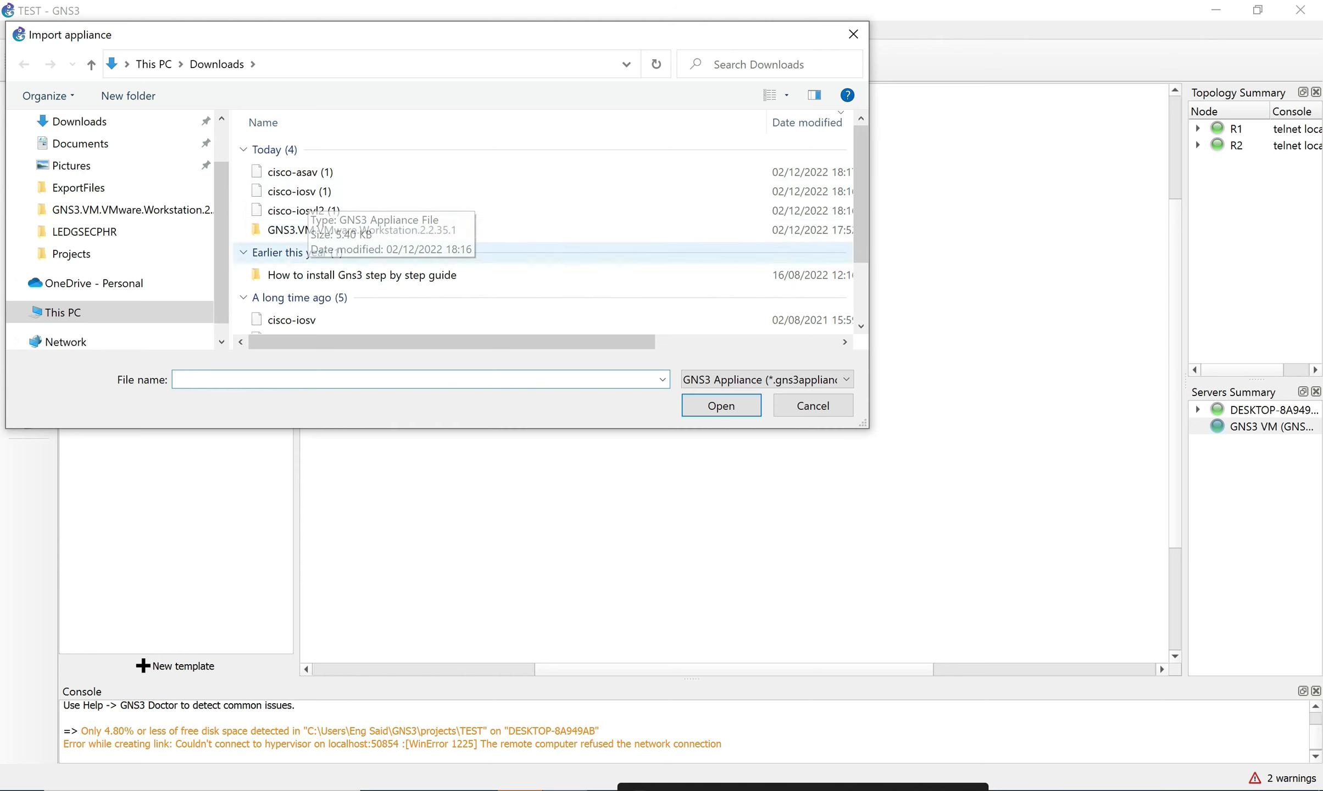
click(336, 211)
click(721, 405)
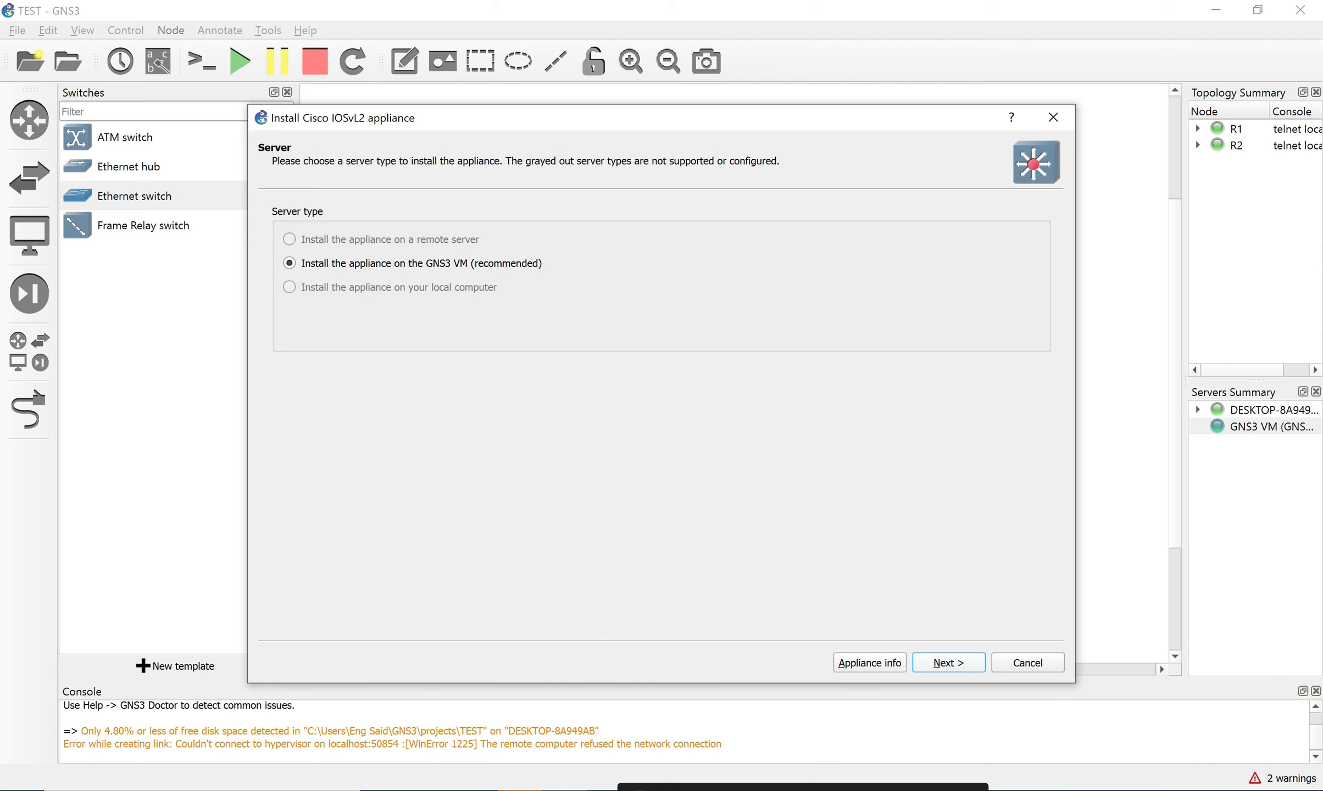
click(949, 663)
click(949, 663)
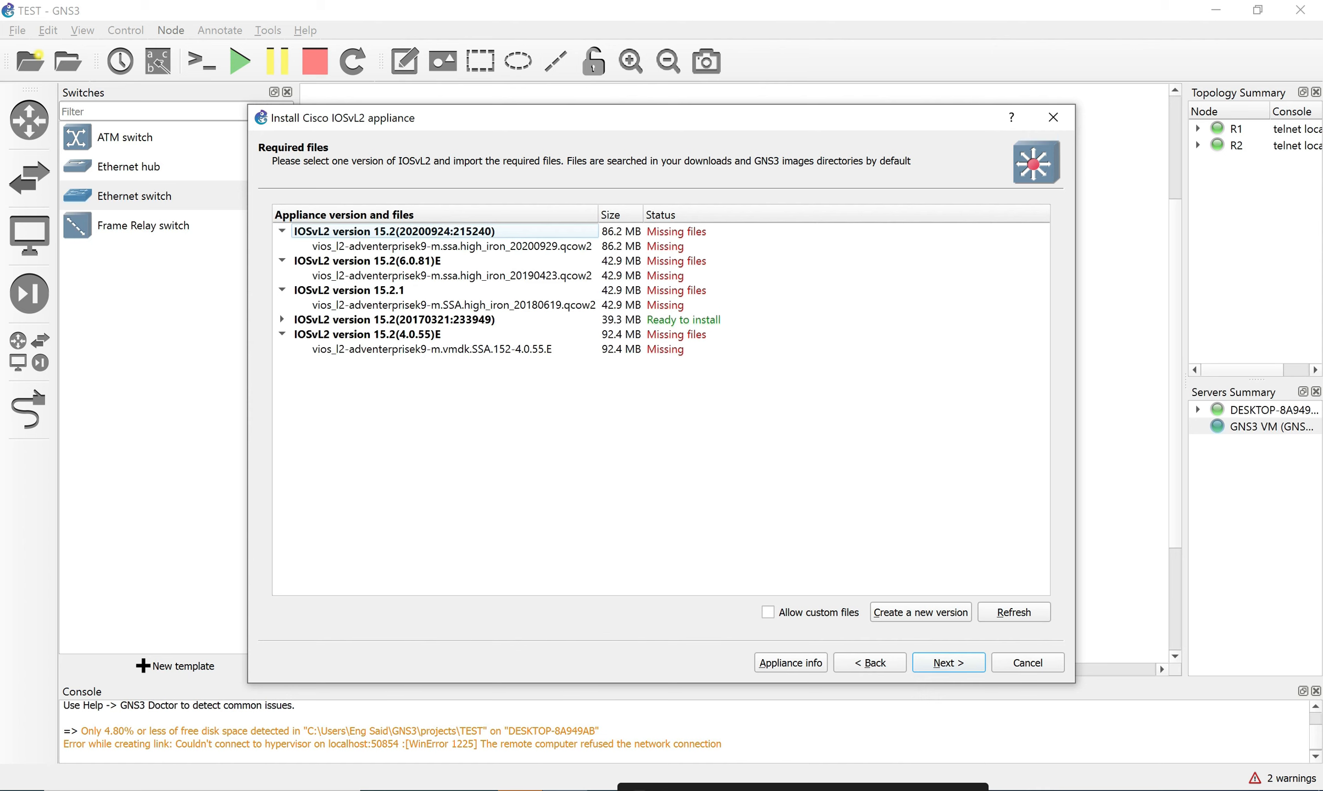
Select IOSvL2 version 15.2(20170321:233949) and its locally found qcow2 image.
click(394, 320)
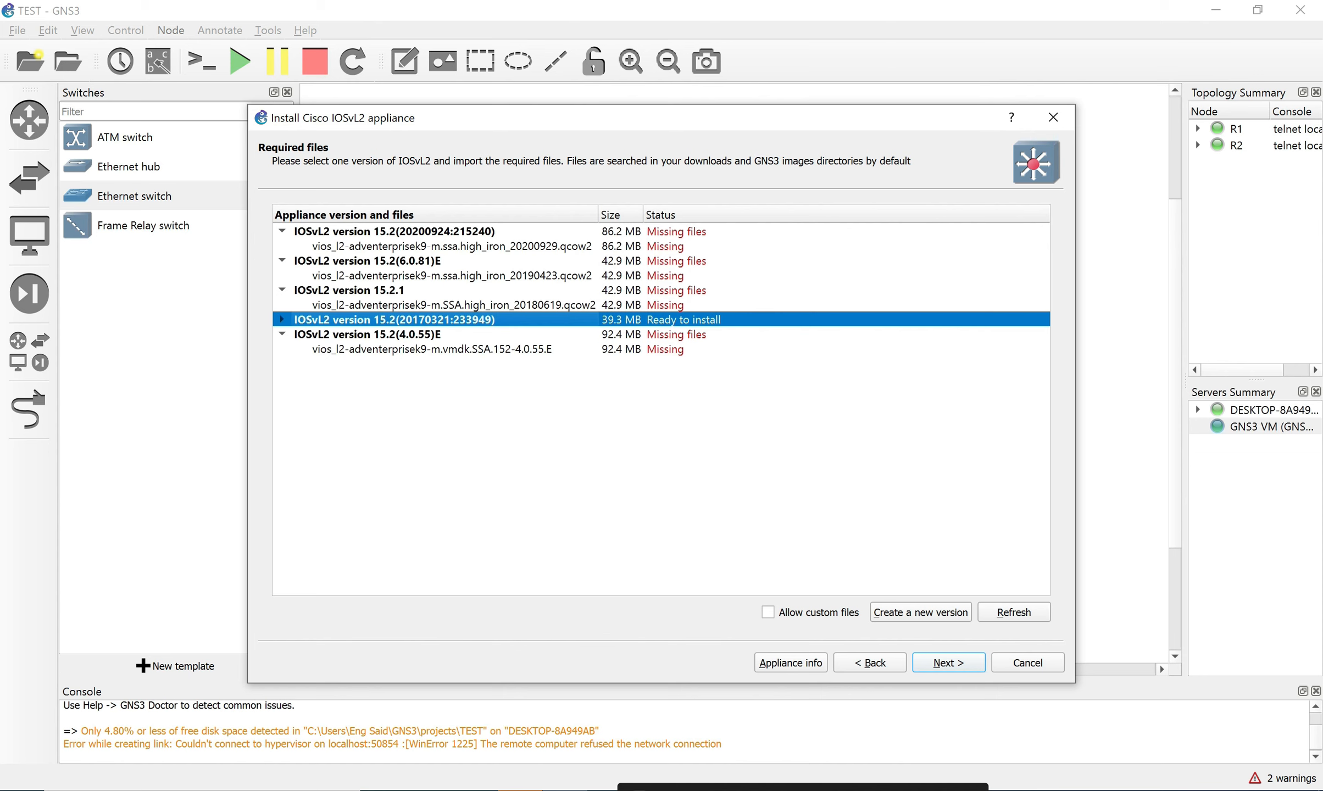
click(282, 320)
click(413, 334)
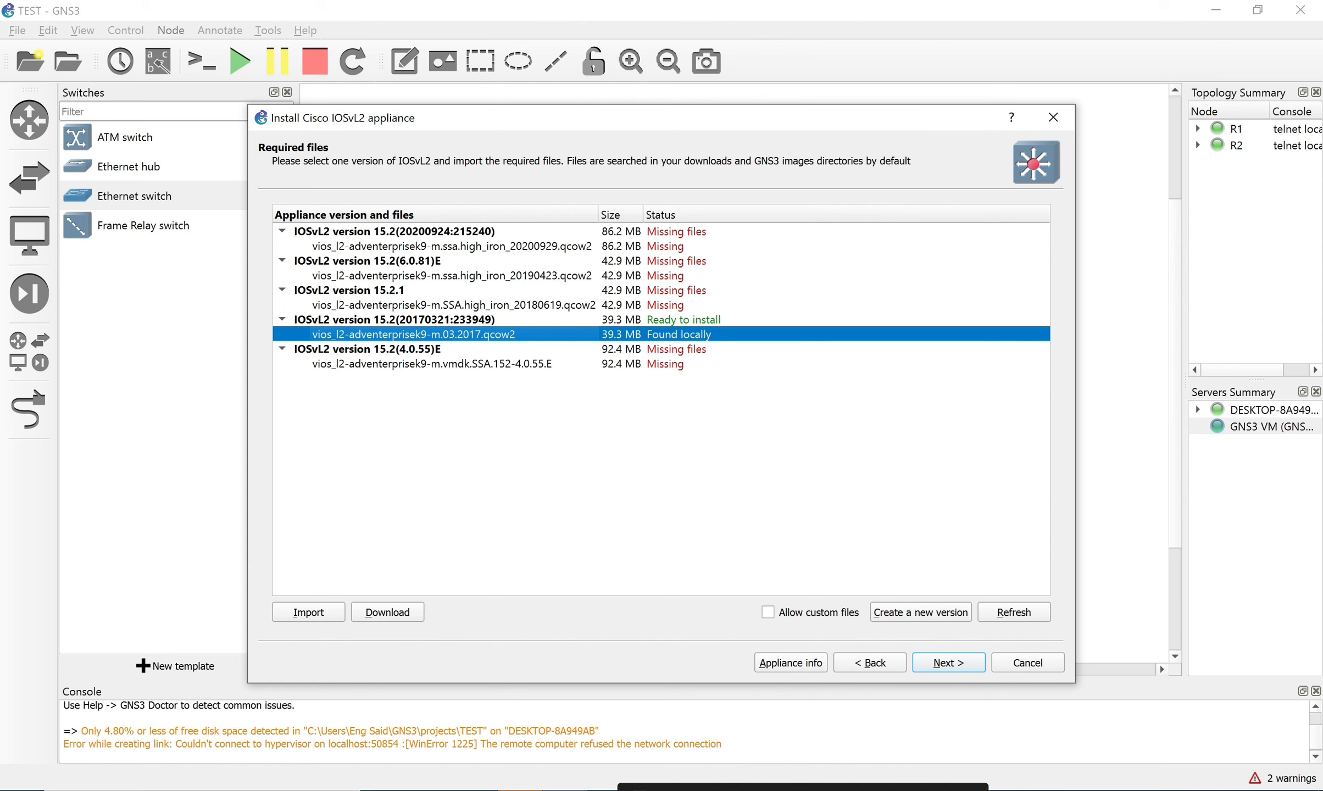
click(413, 320)
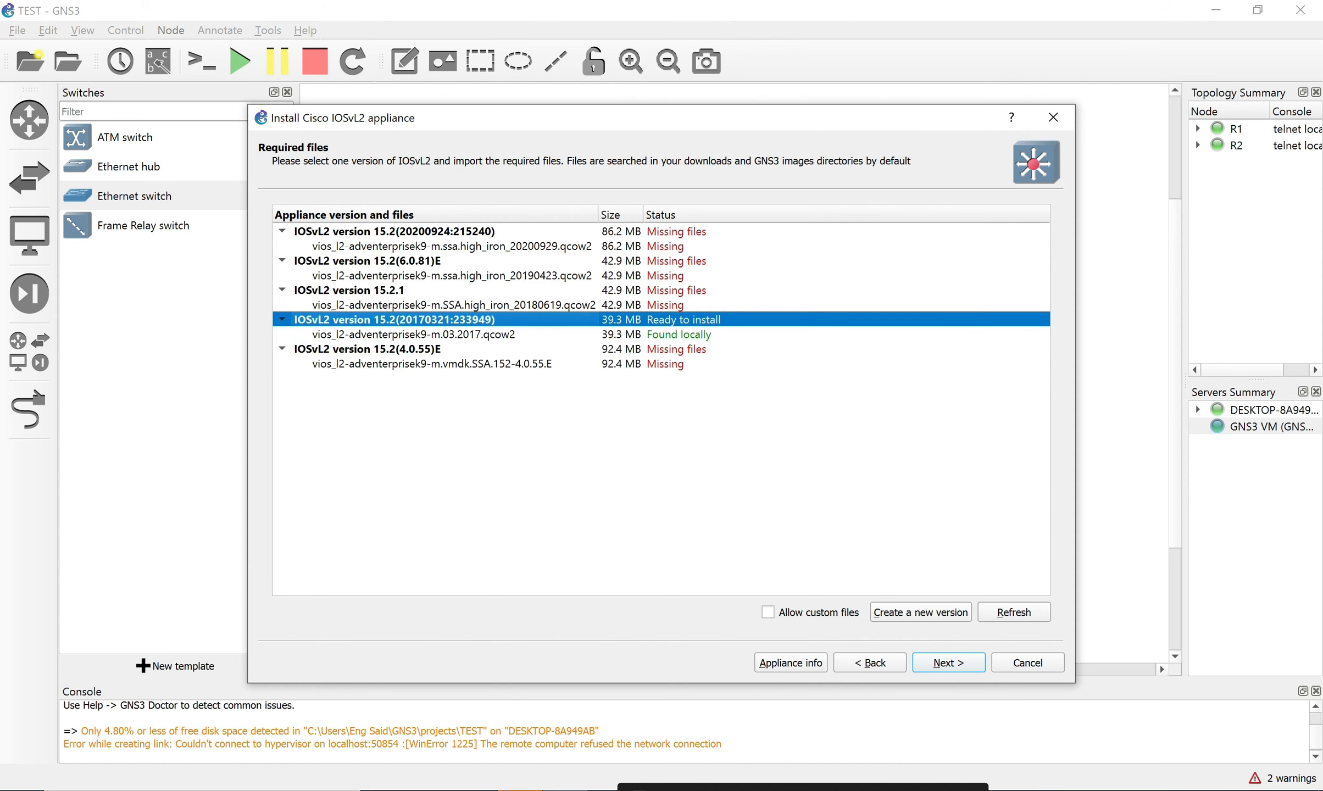
click(414, 335)
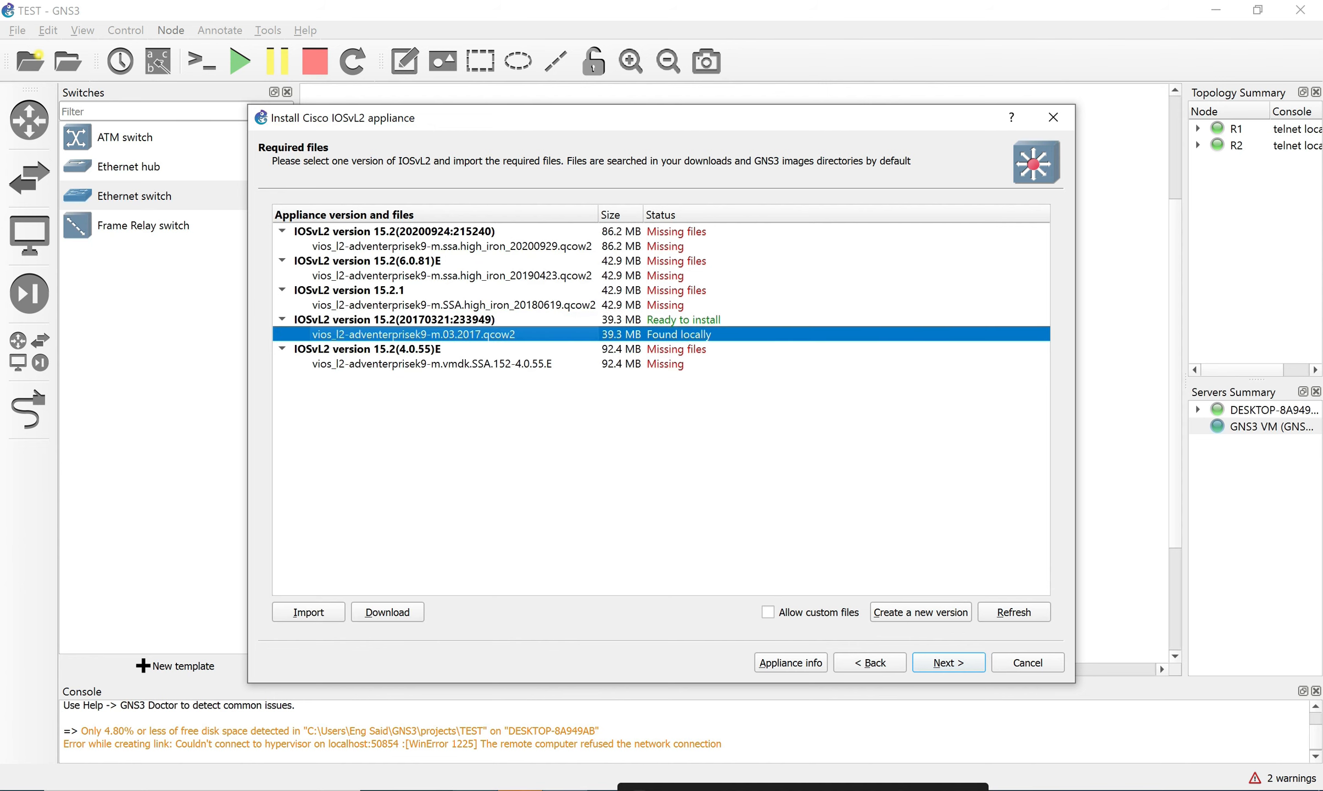
key(super+e)
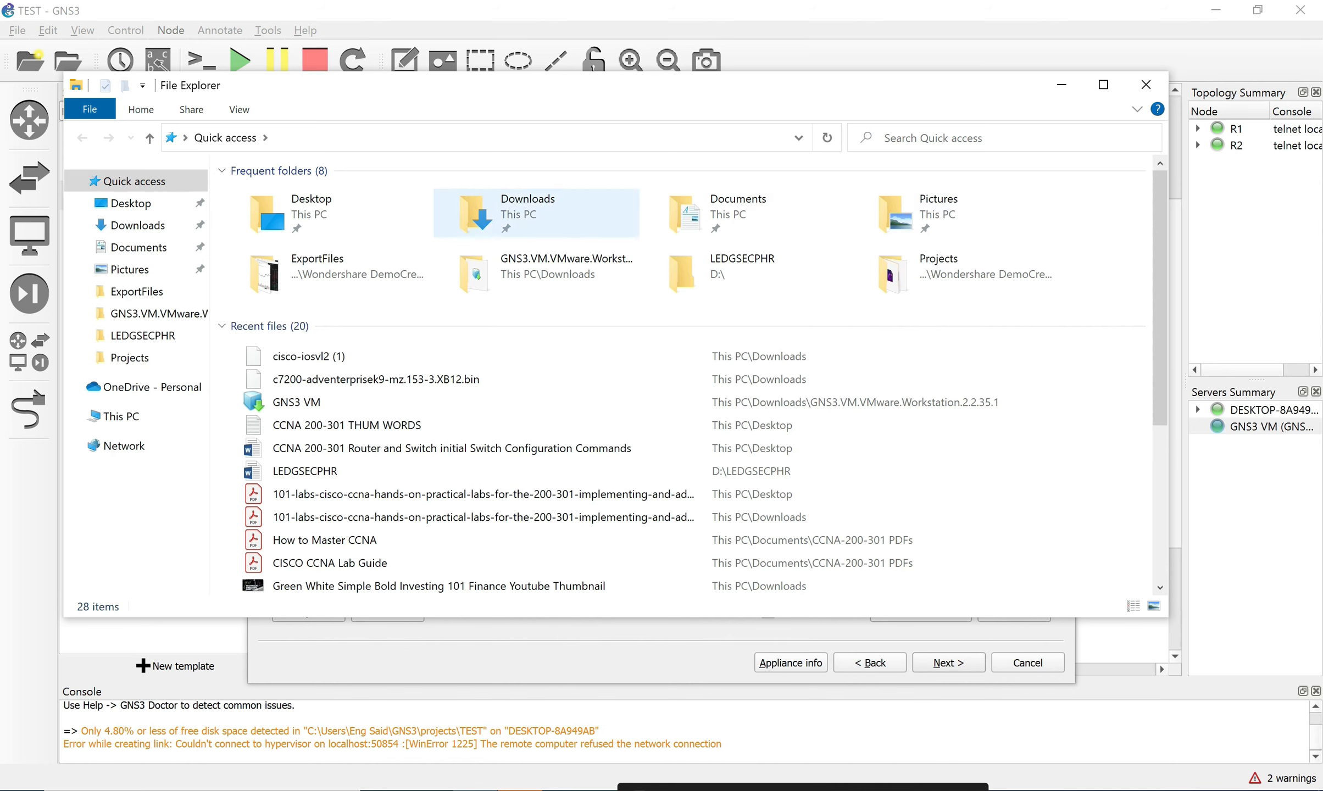
Open the Desktop folder in File Explorer and move the window aside.
double_click(362, 215)
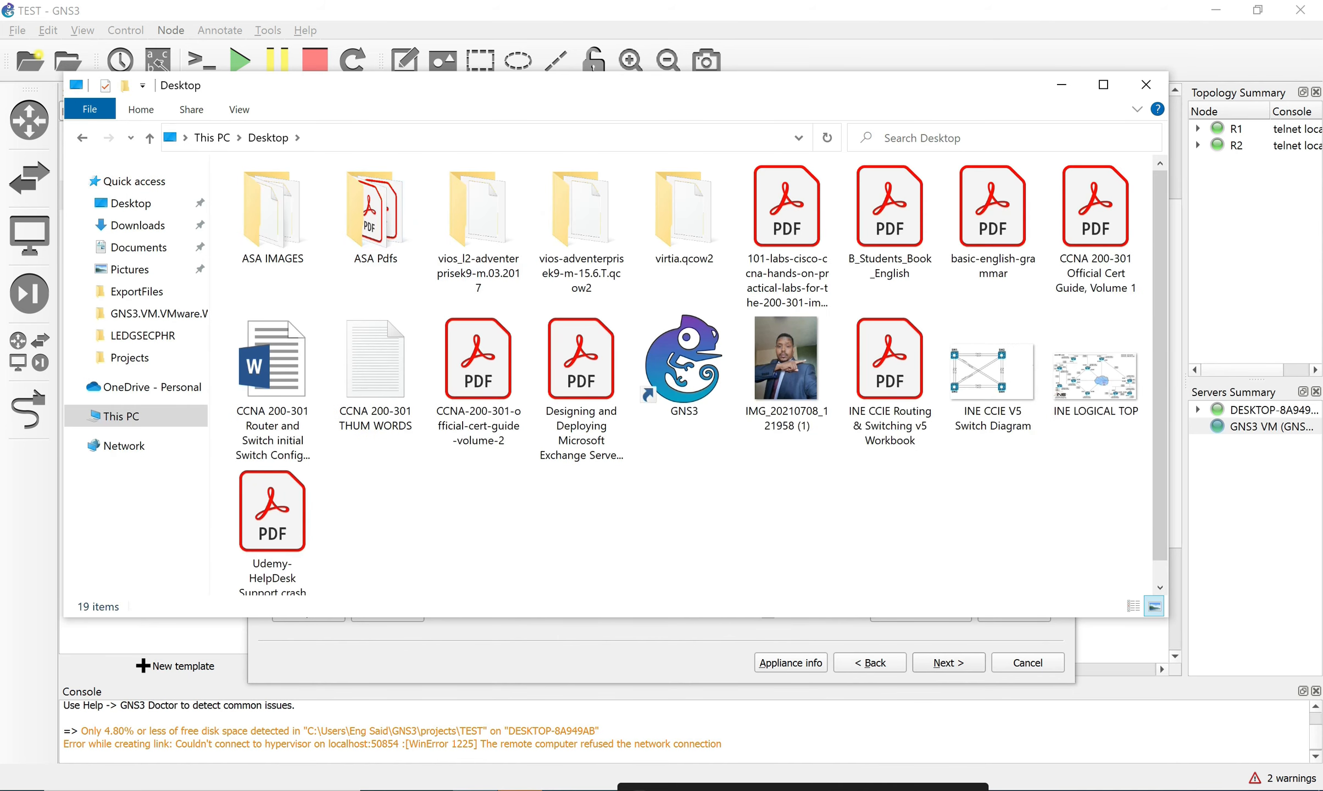
drag(742, 102, 1264, 124)
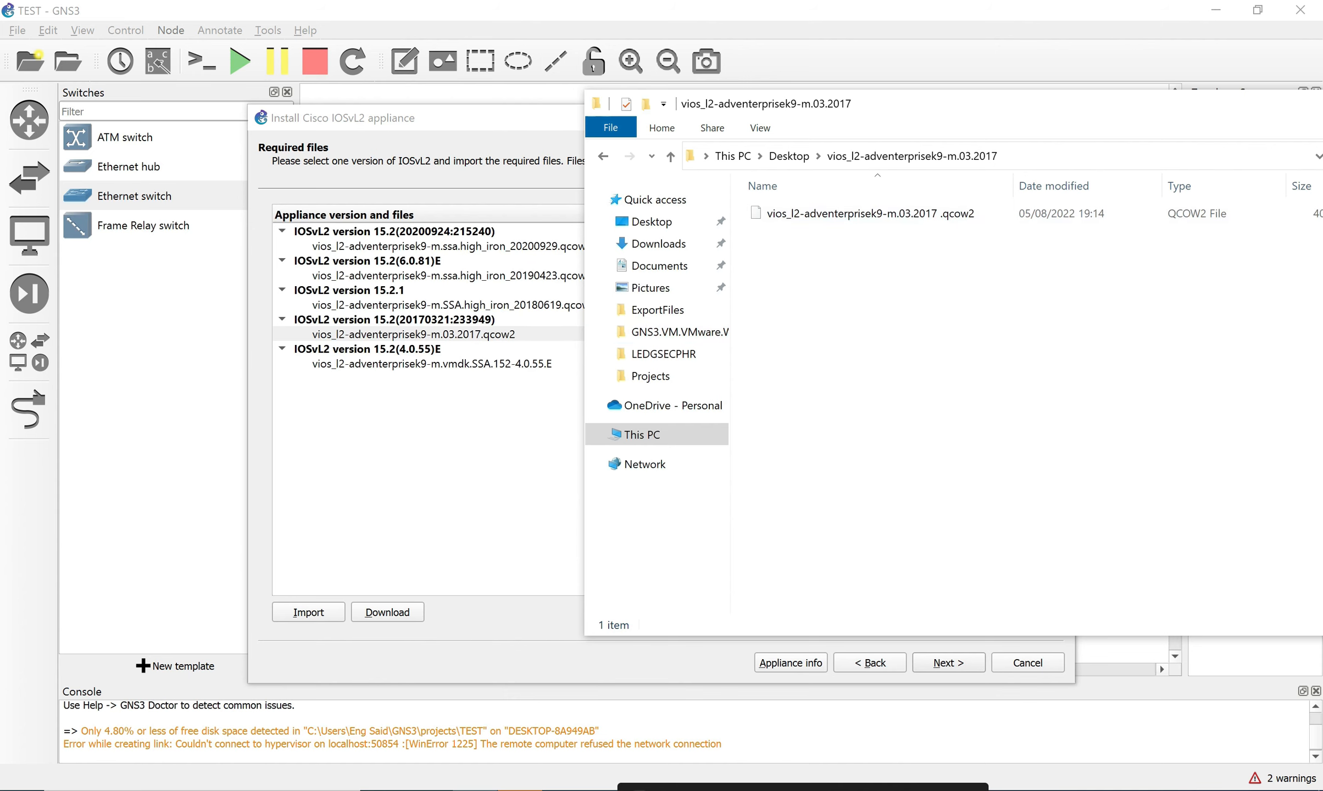
Install IOSvL2 version 15.2(20170321:233949), confirming and finishing the wizard.
click(413, 334)
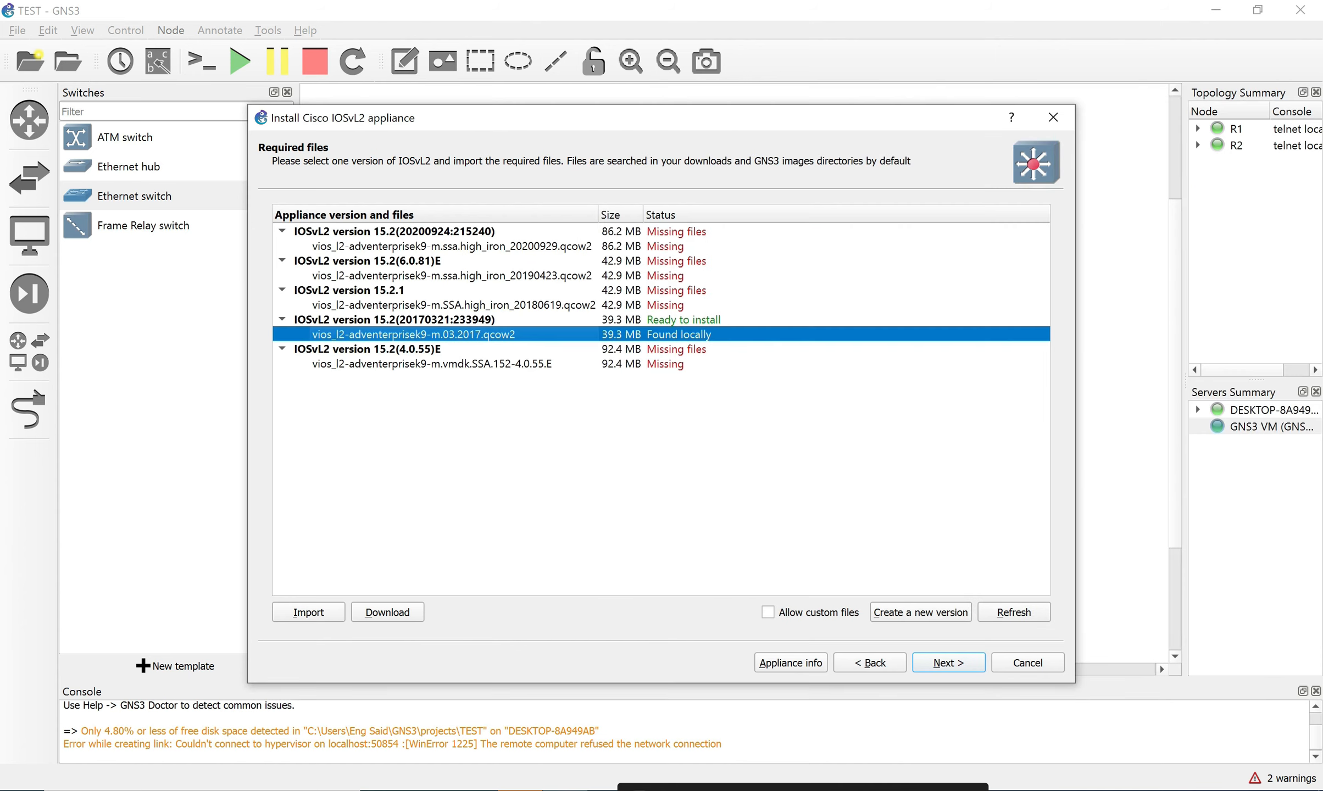
click(684, 320)
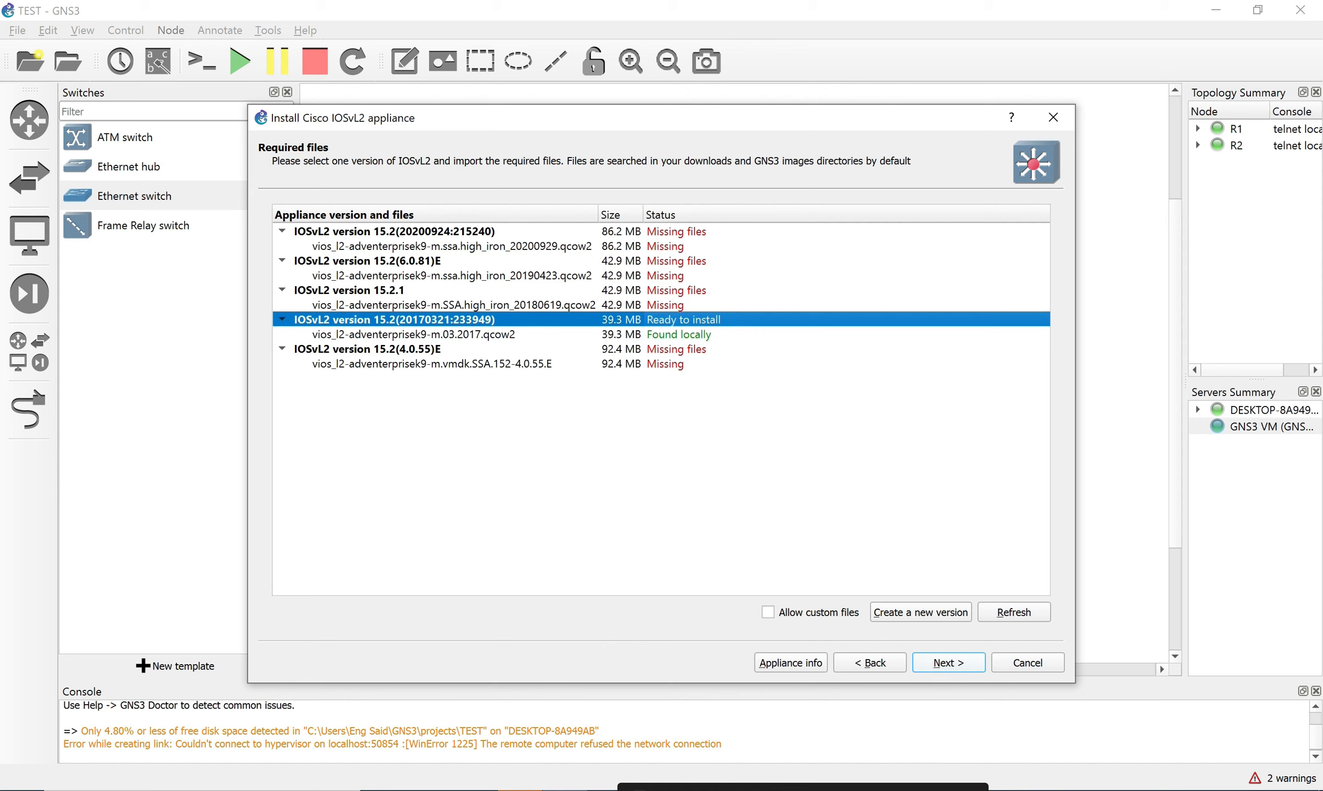
click(949, 663)
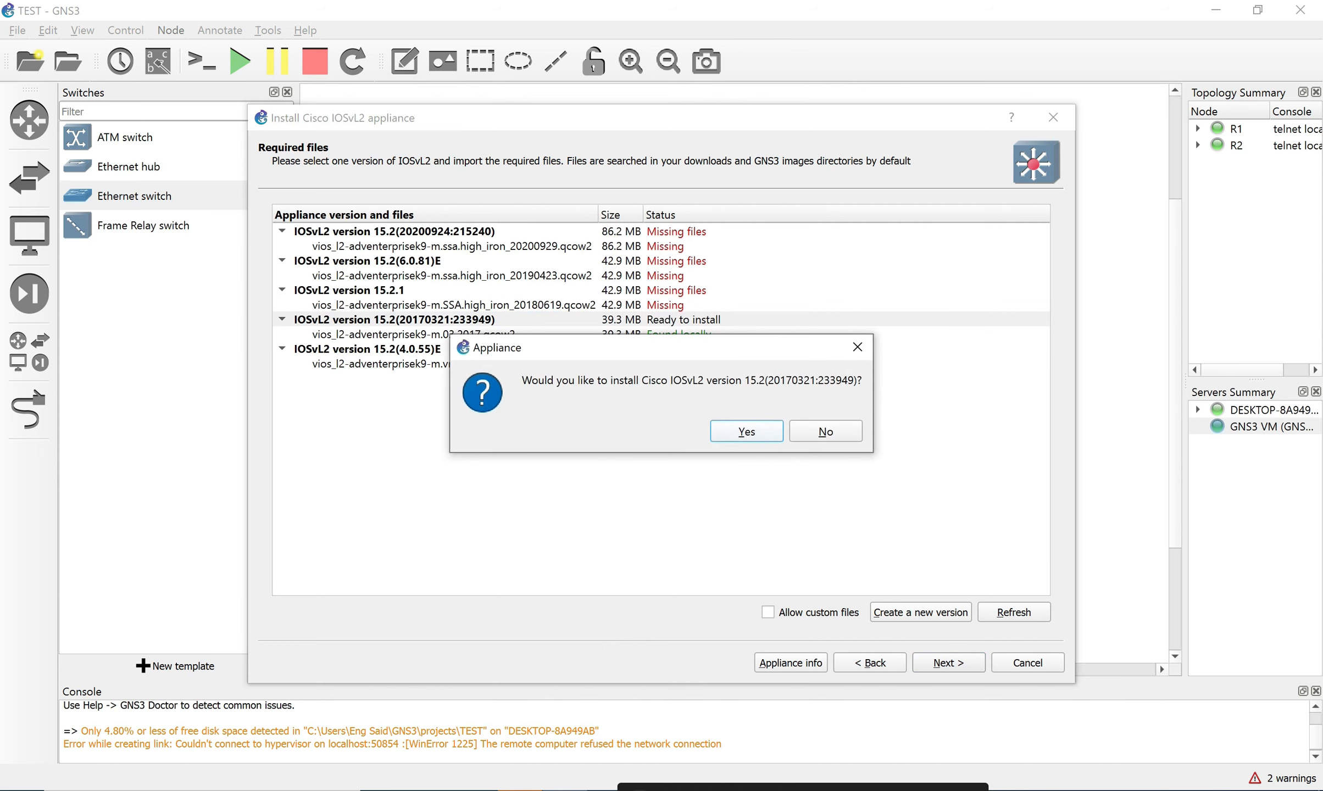
key(Return)
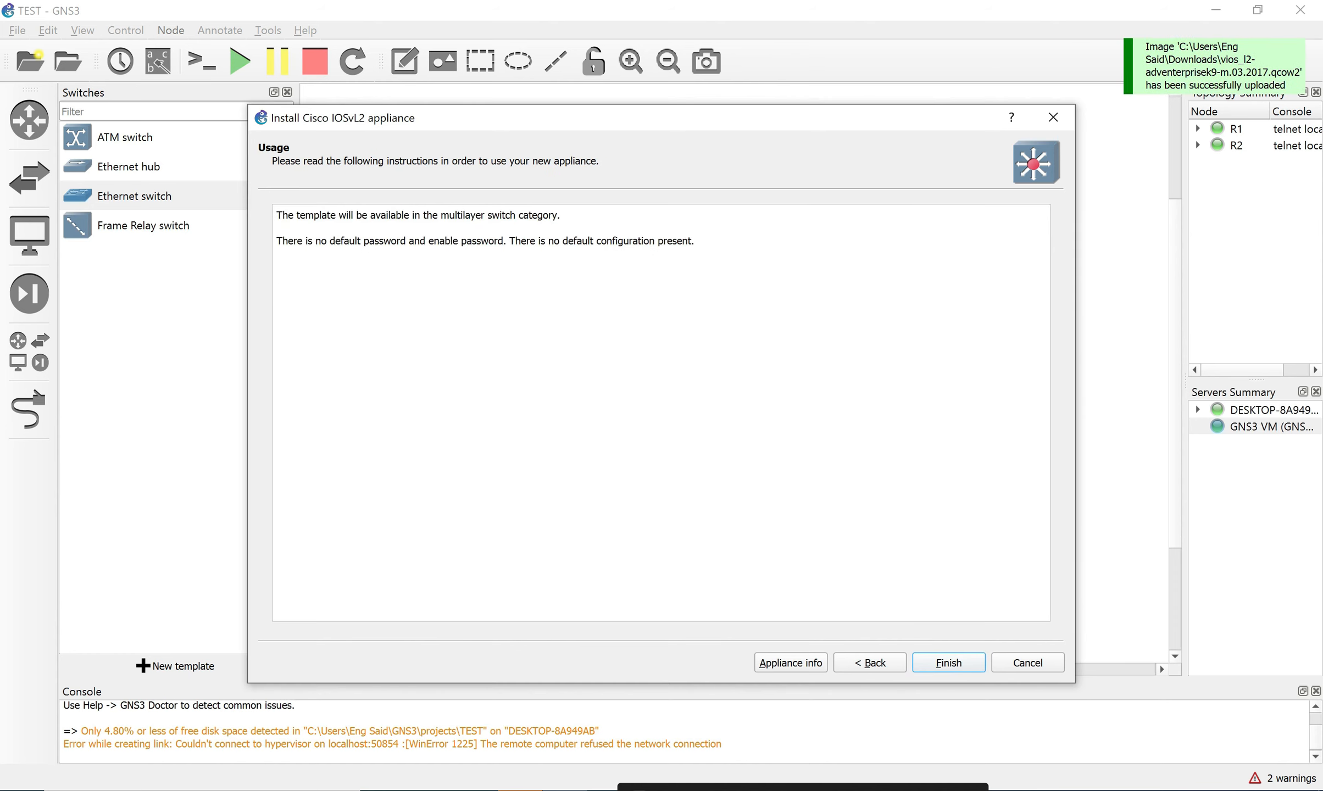
key(Return)
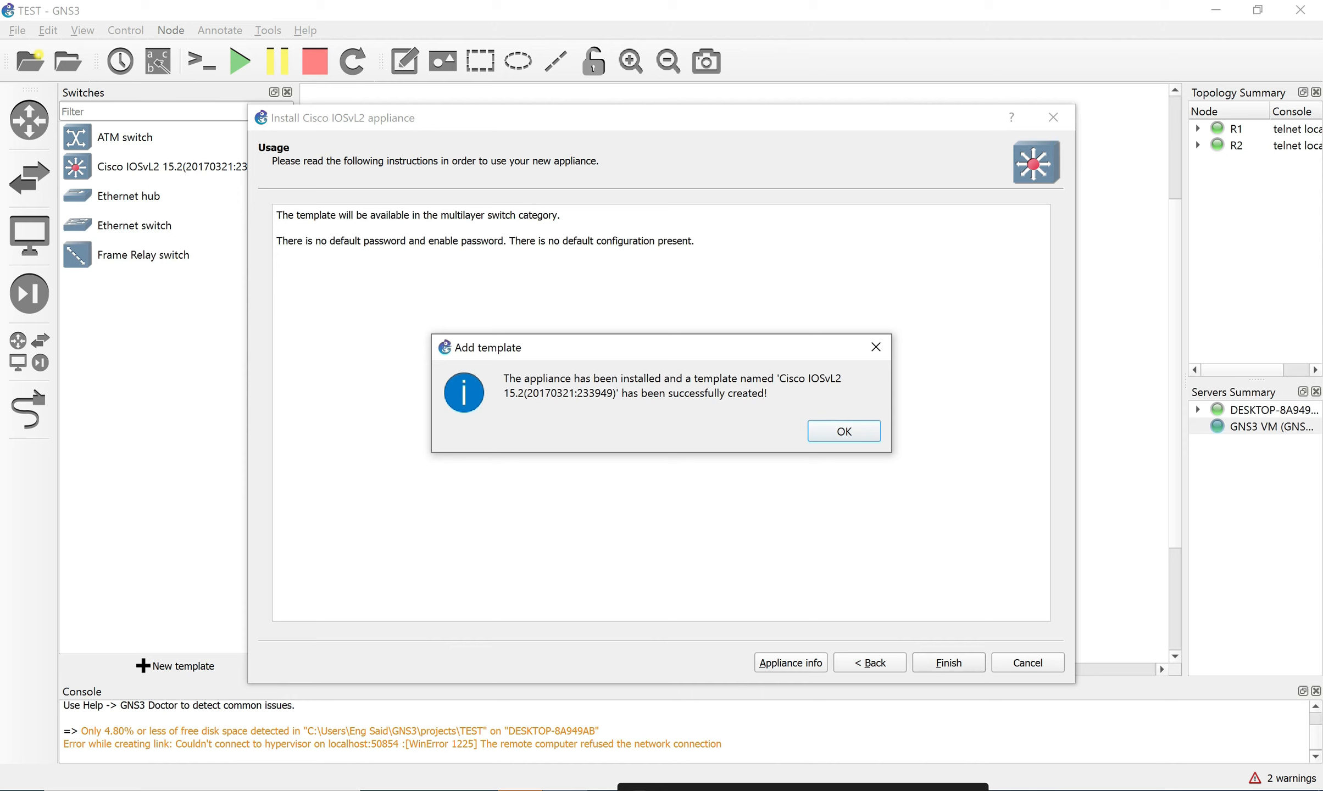
key(Return)
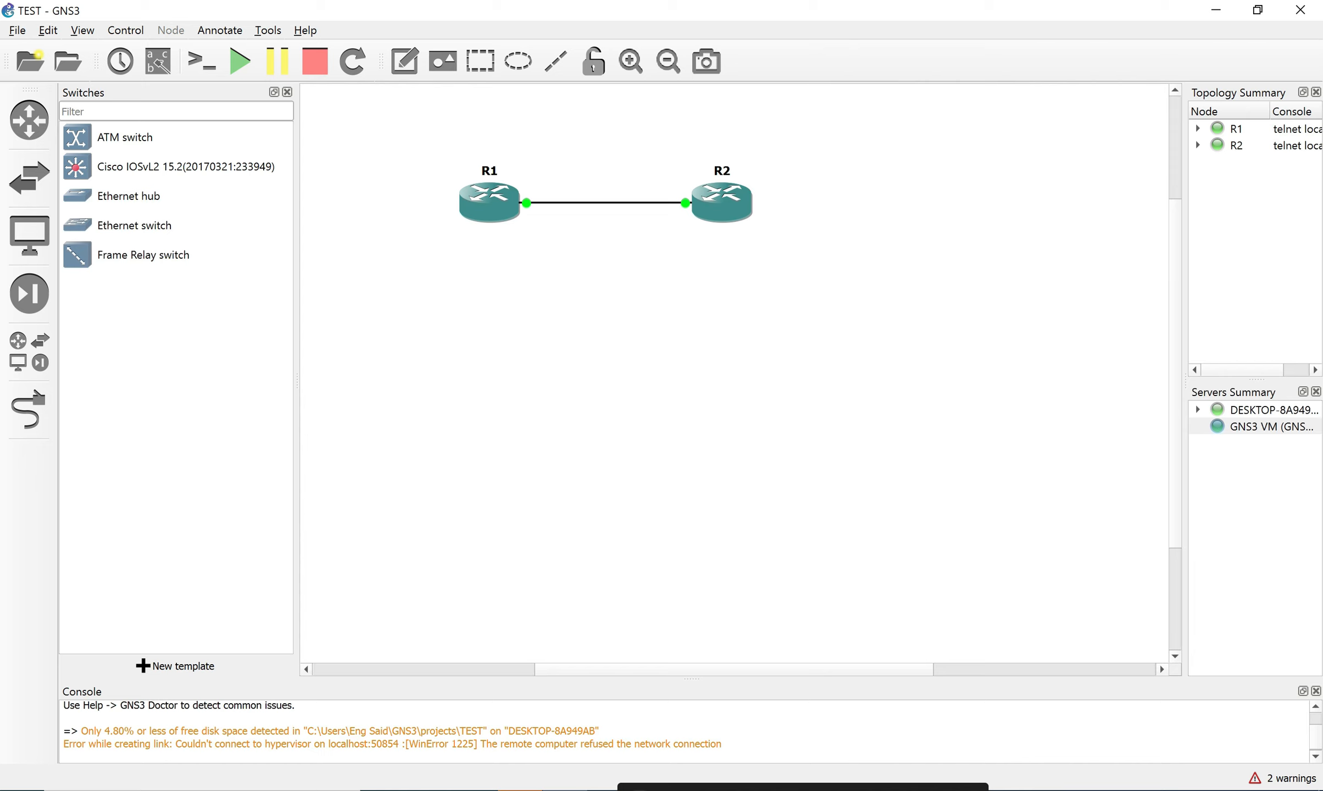
Place an IOSvL2 switch below the routers and rename it SW1.
click(176, 166)
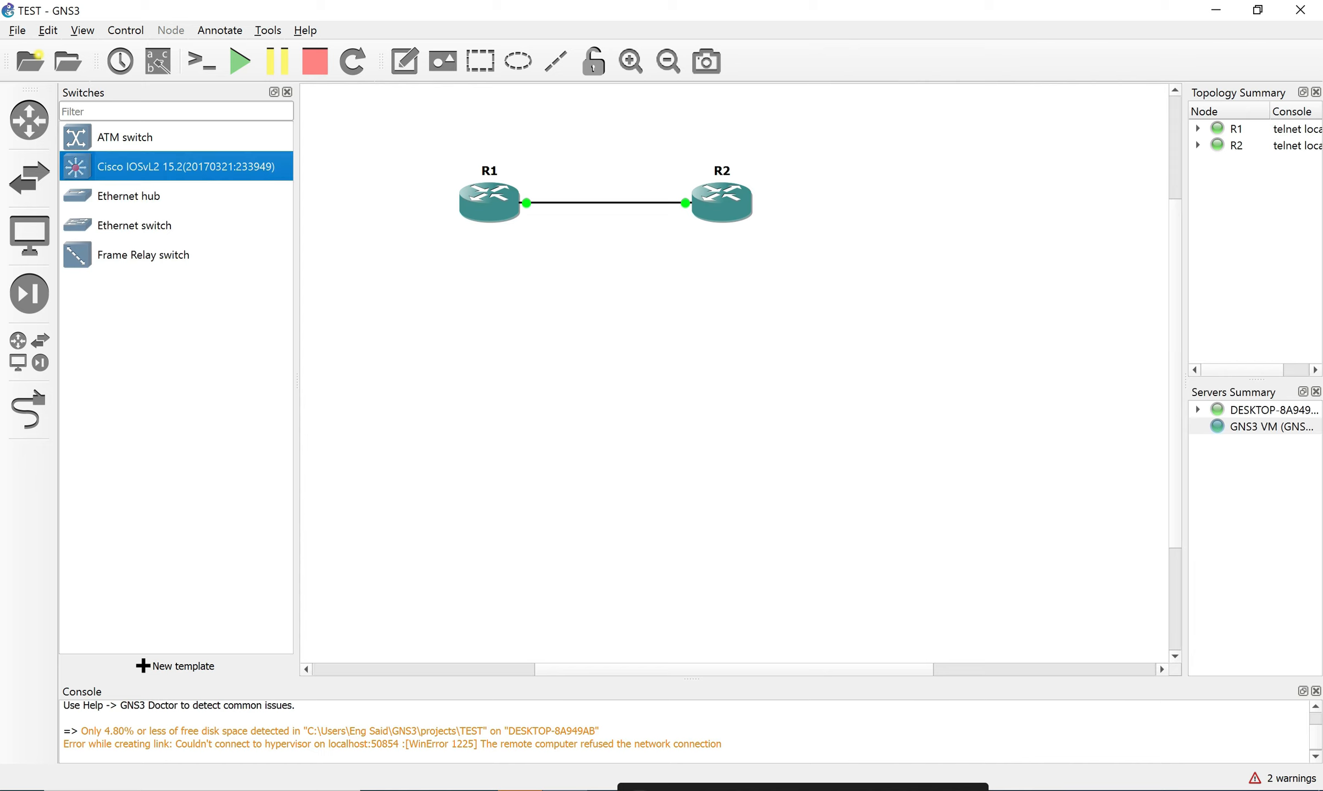
drag(176, 167, 621, 471)
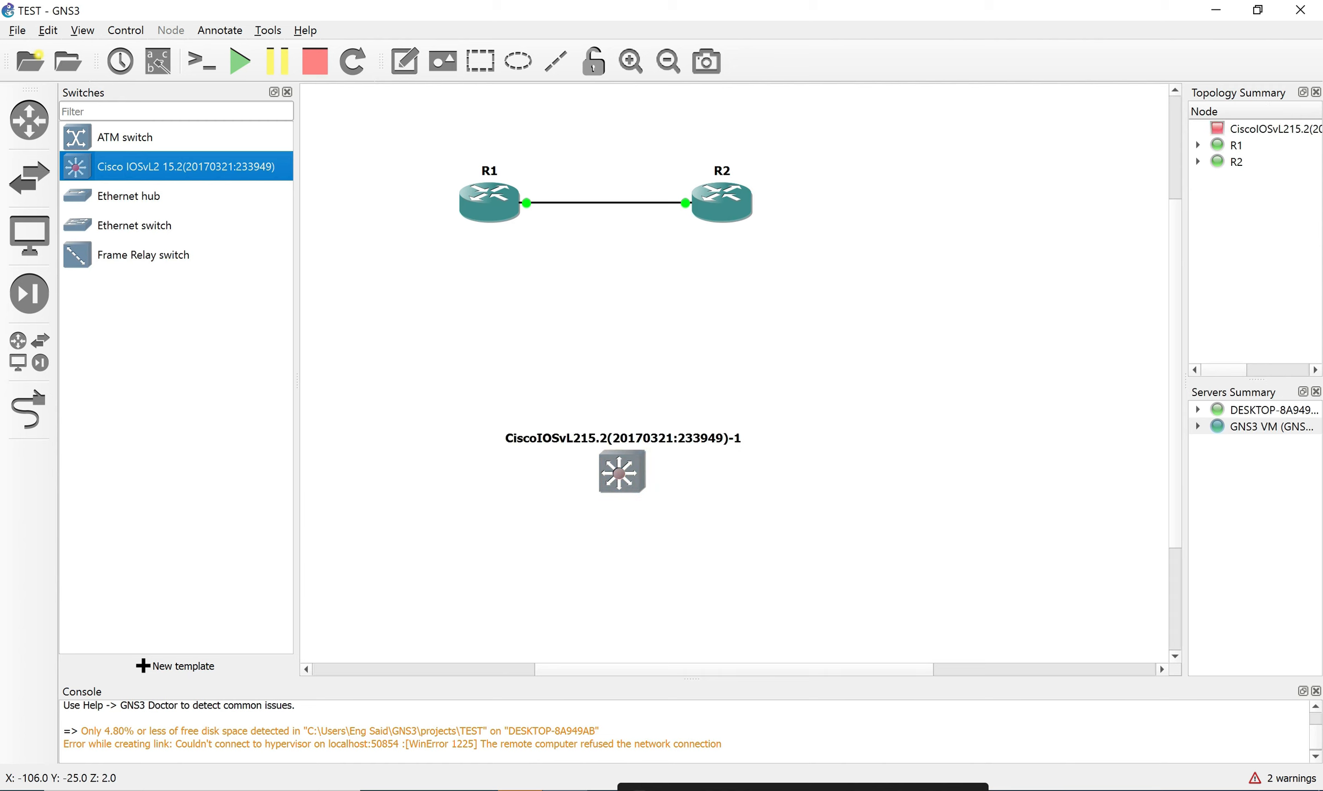
double_click(623, 439)
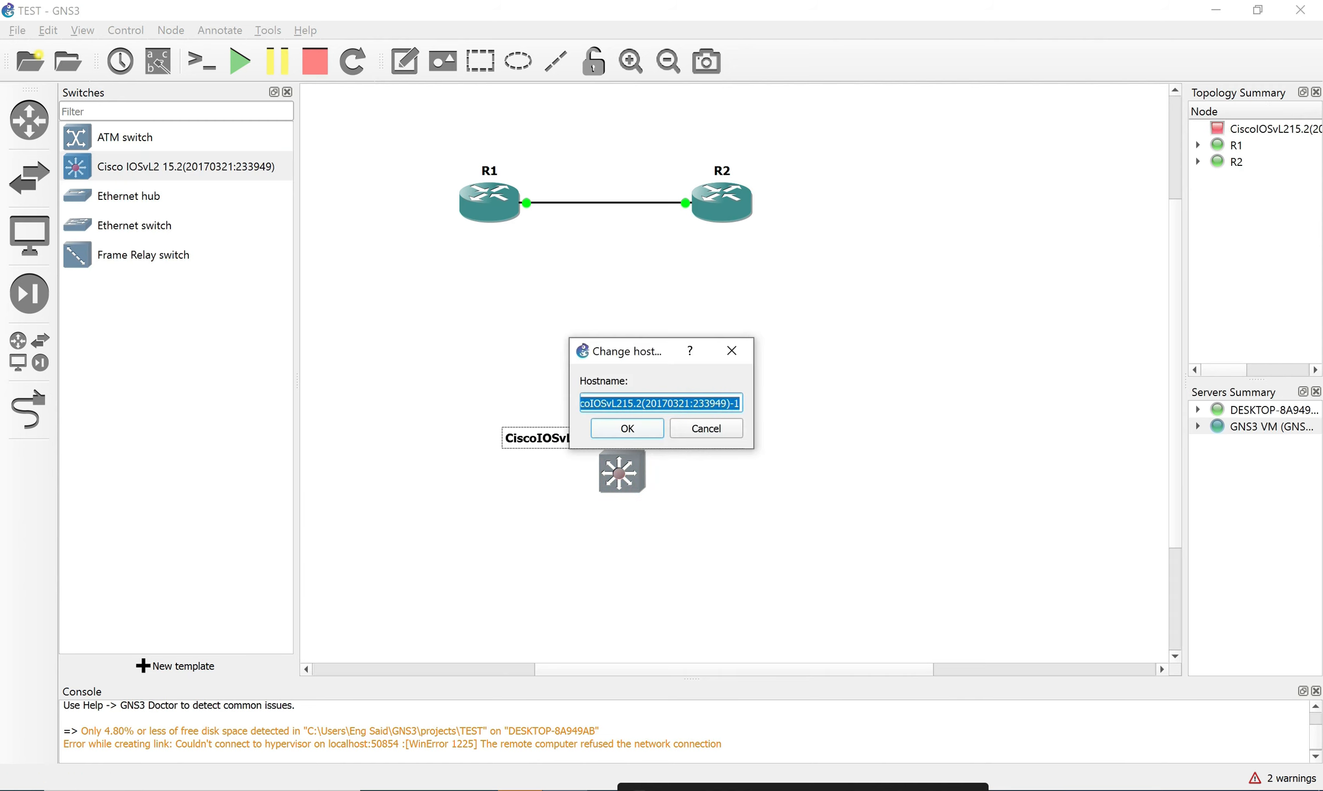
key(Return)
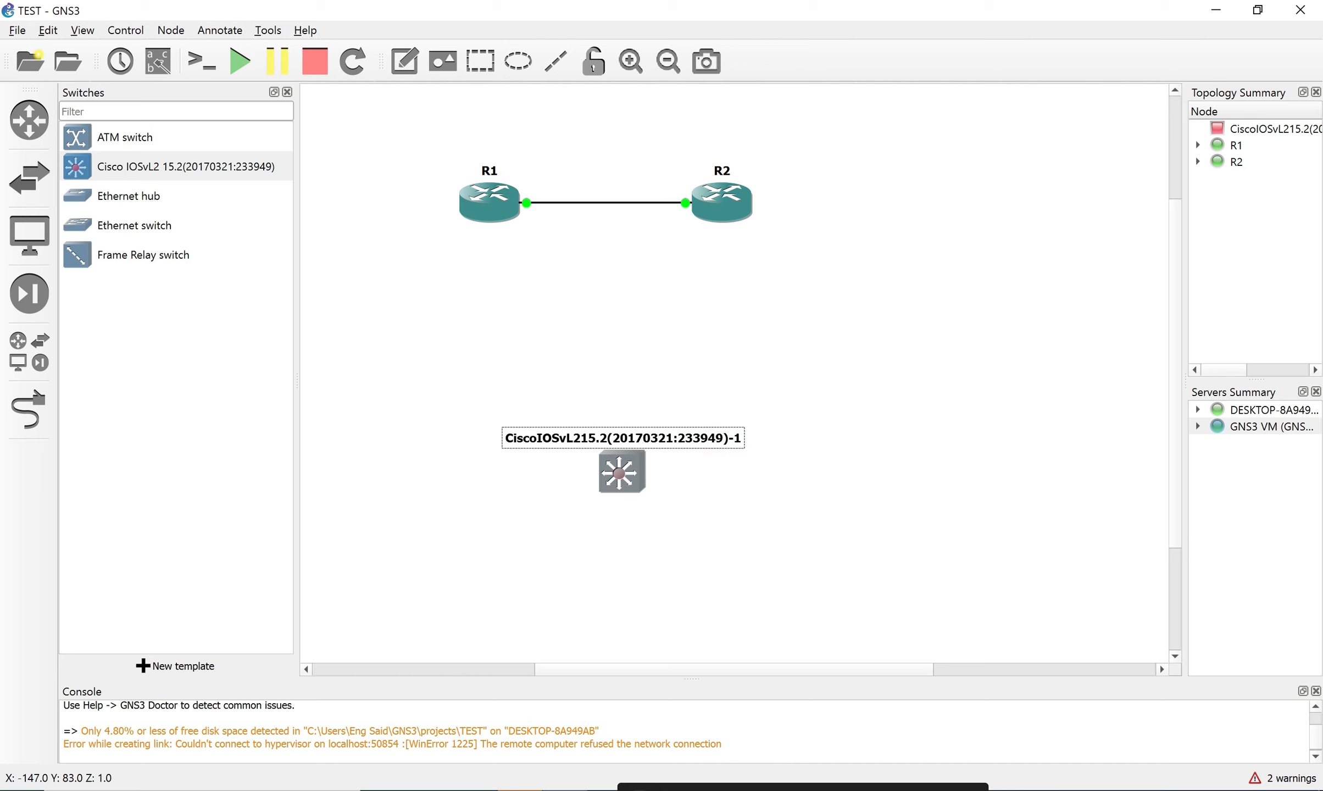
double_click(623, 439)
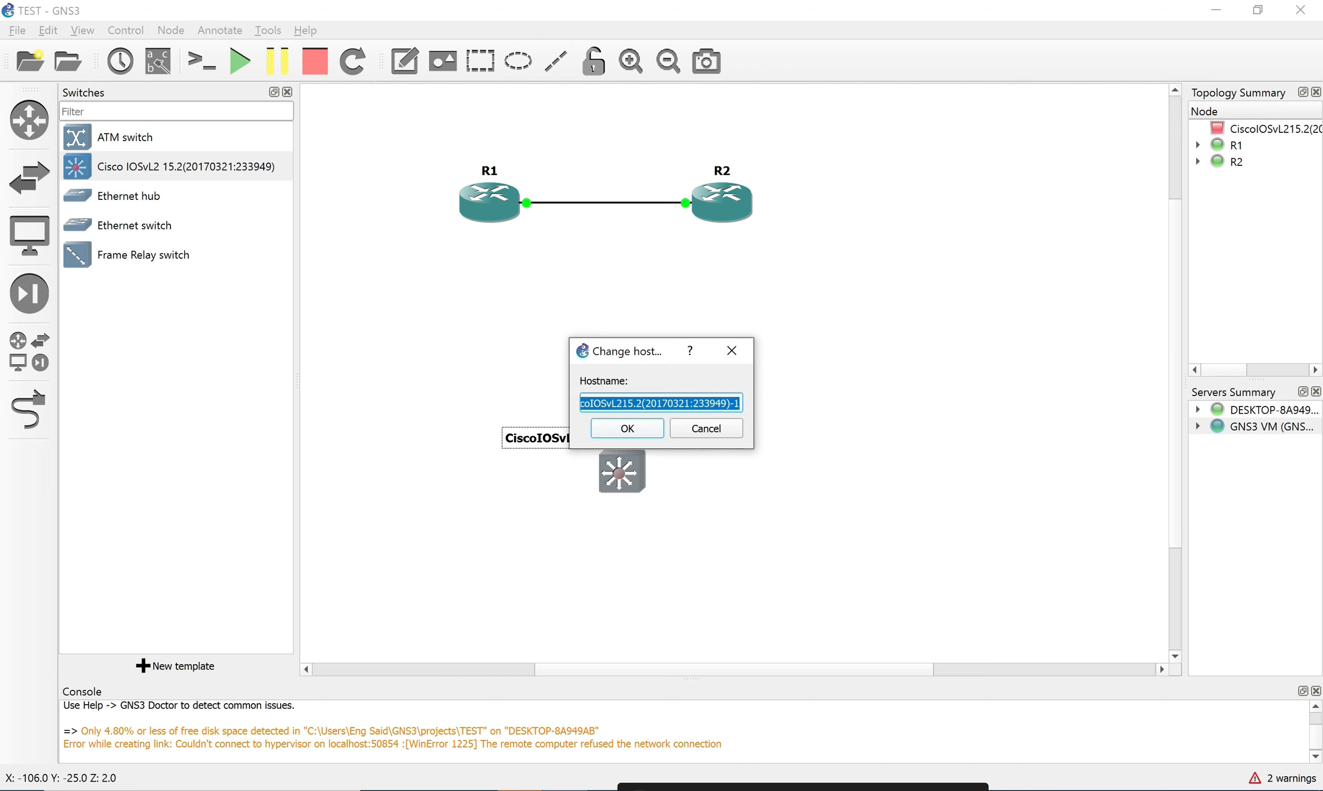
text(SW!)
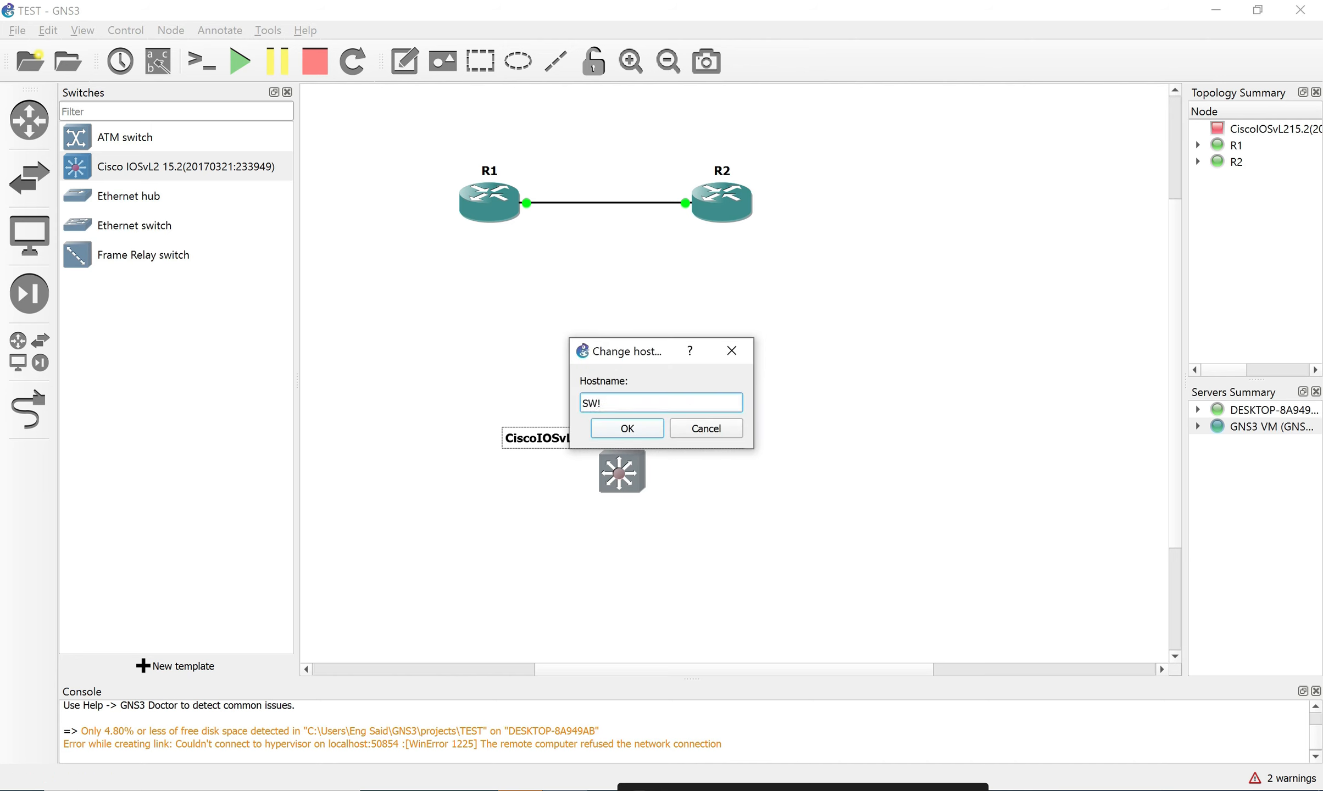
key(BackSpace)
text(1)
key(Return)
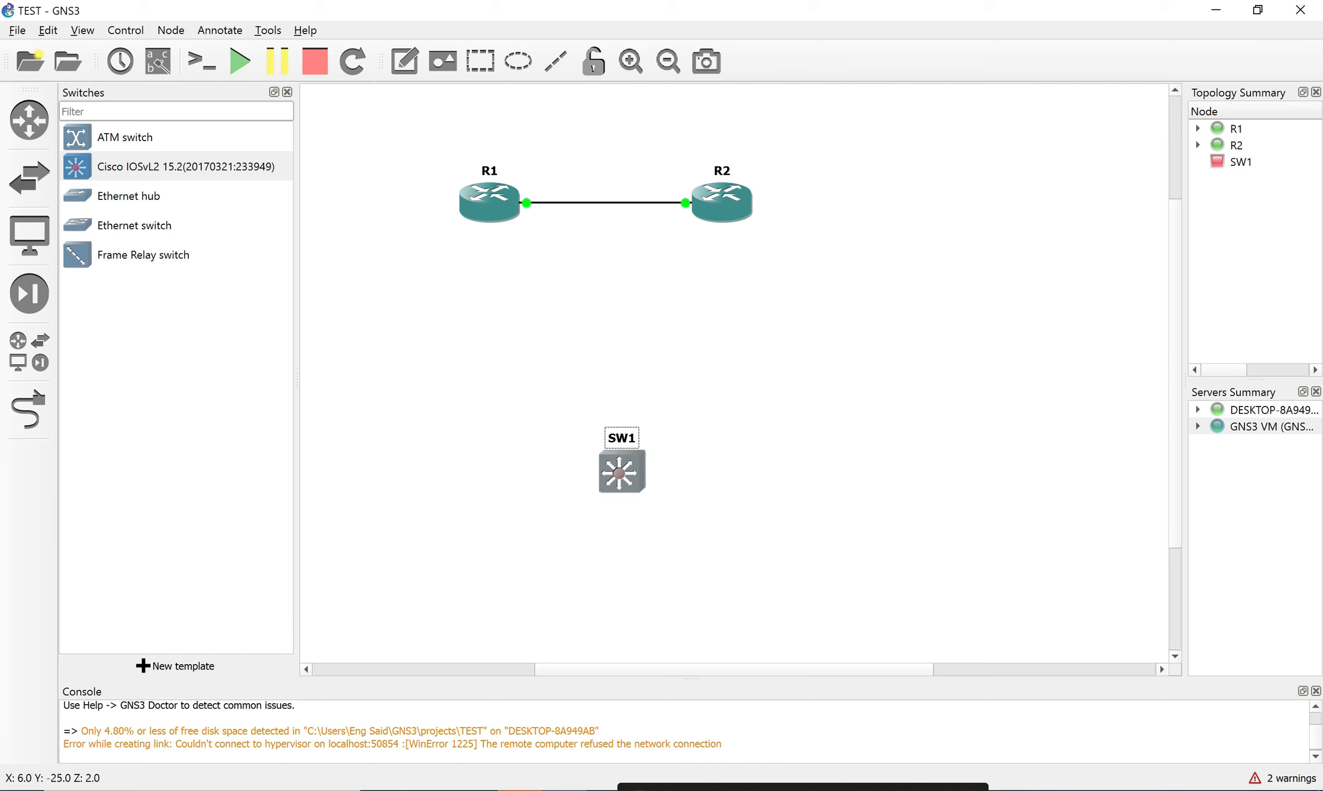
drag(621, 472, 633, 389)
Link R1 Gi1/0 to SW1 Gi0/0 and a free SW1 port to R2 Gi1/0.
click(28, 410)
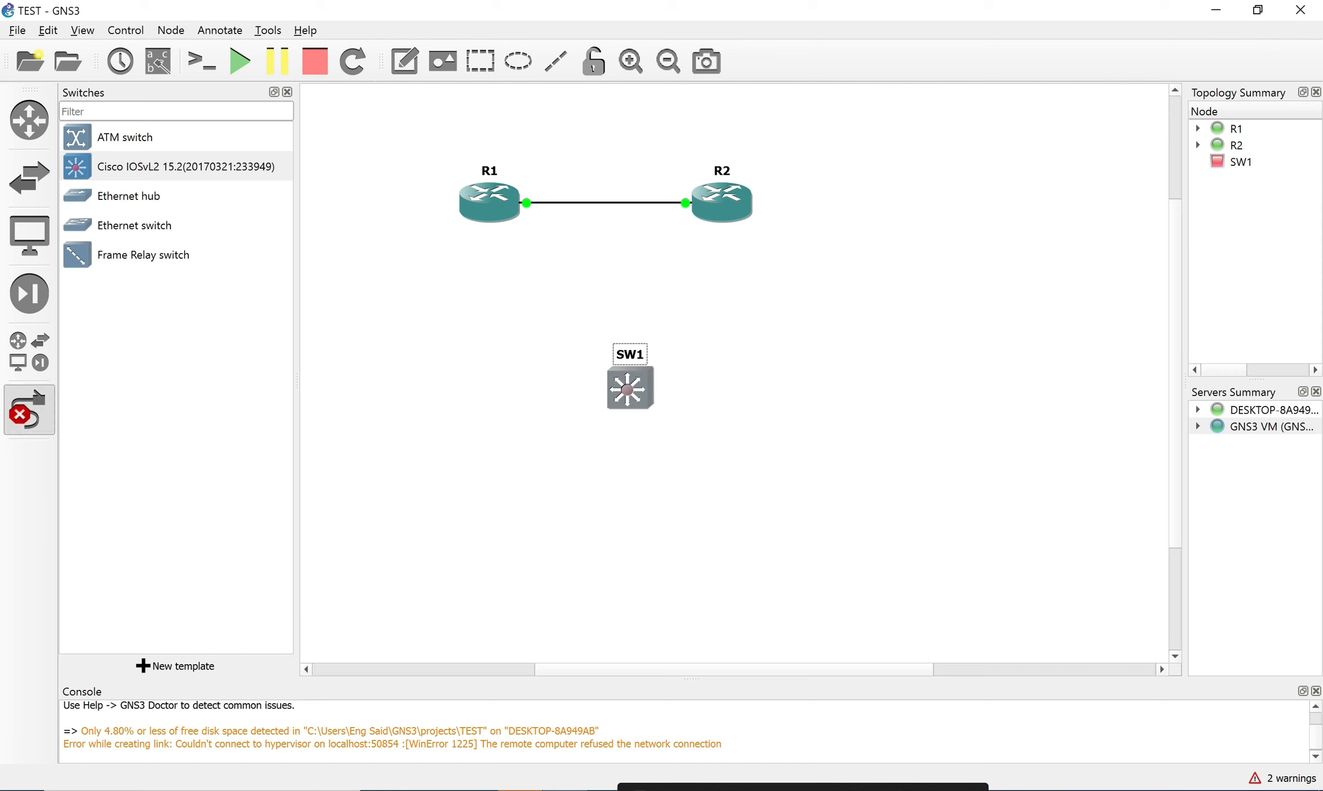
click(489, 203)
click(559, 235)
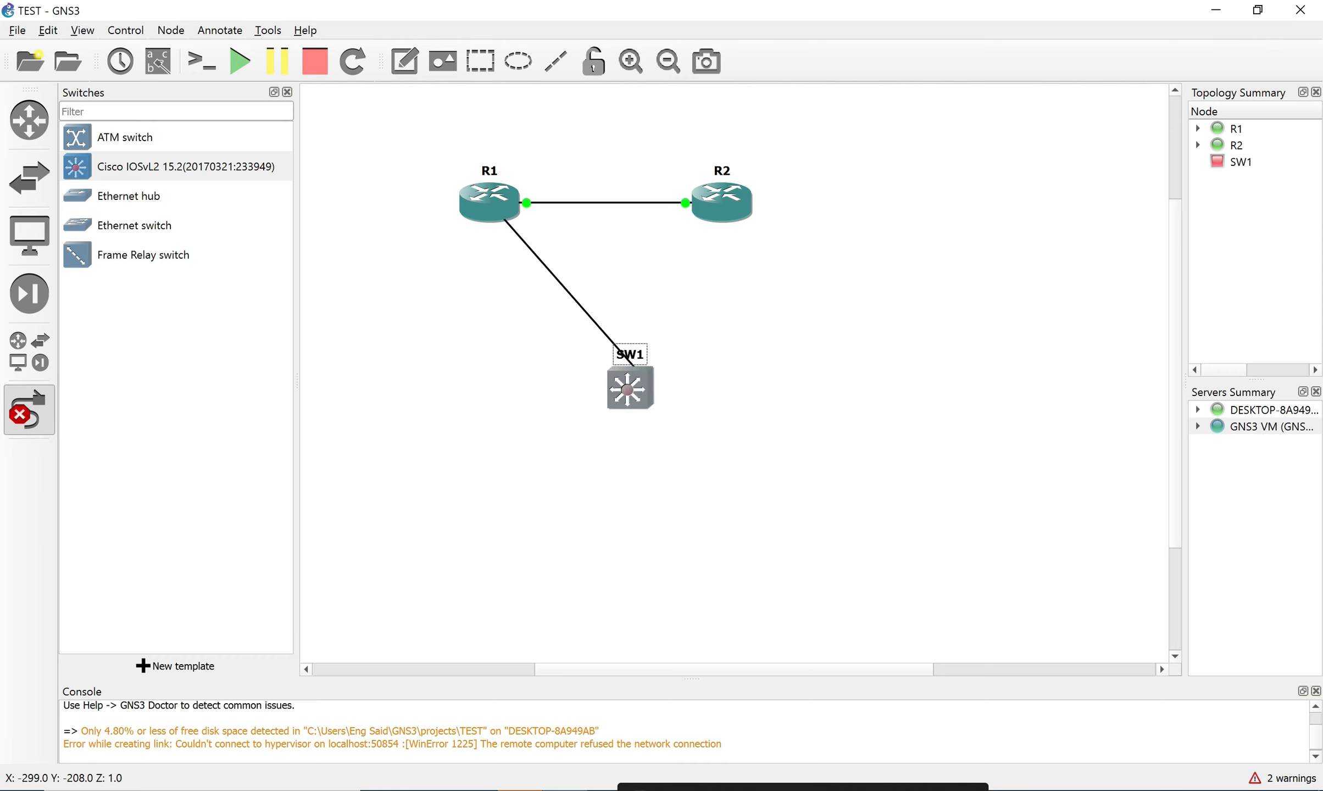
click(638, 384)
click(648, 392)
click(635, 383)
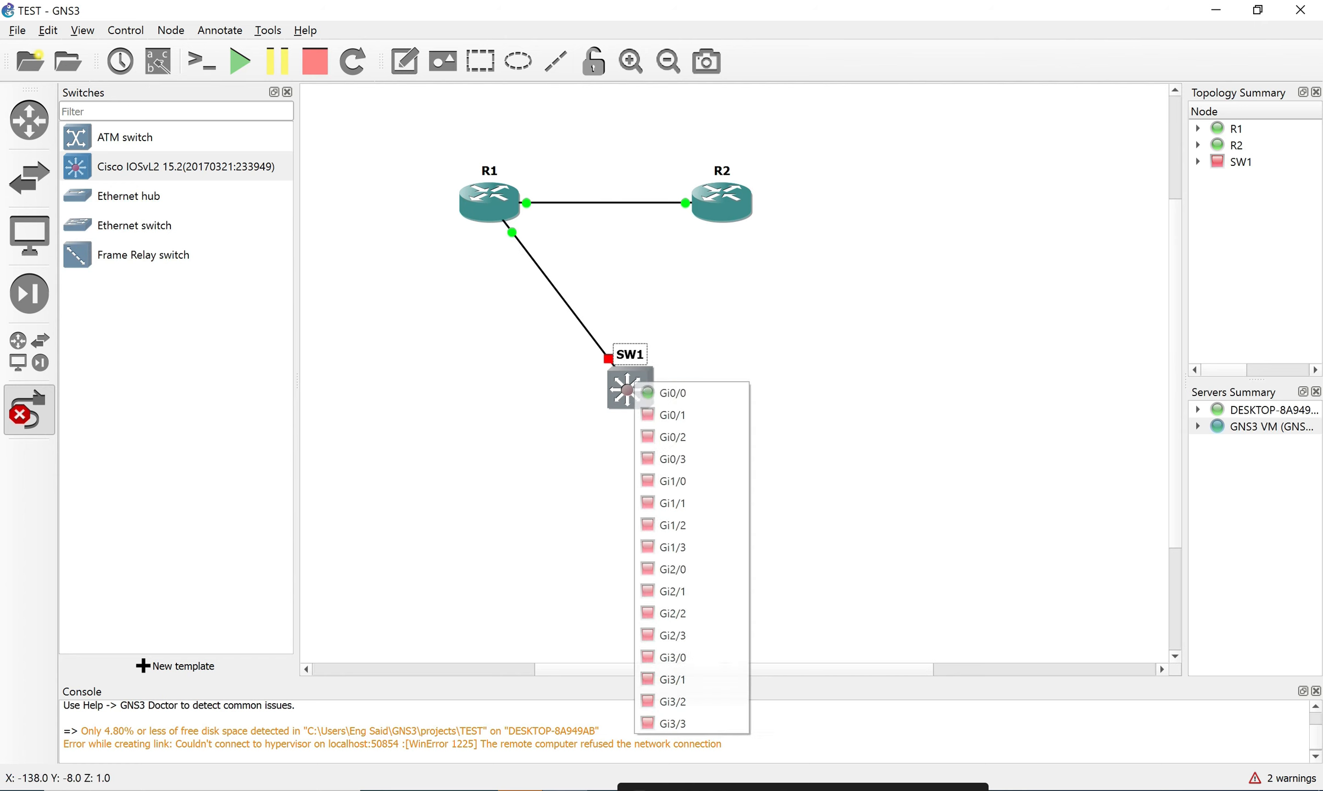
click(634, 383)
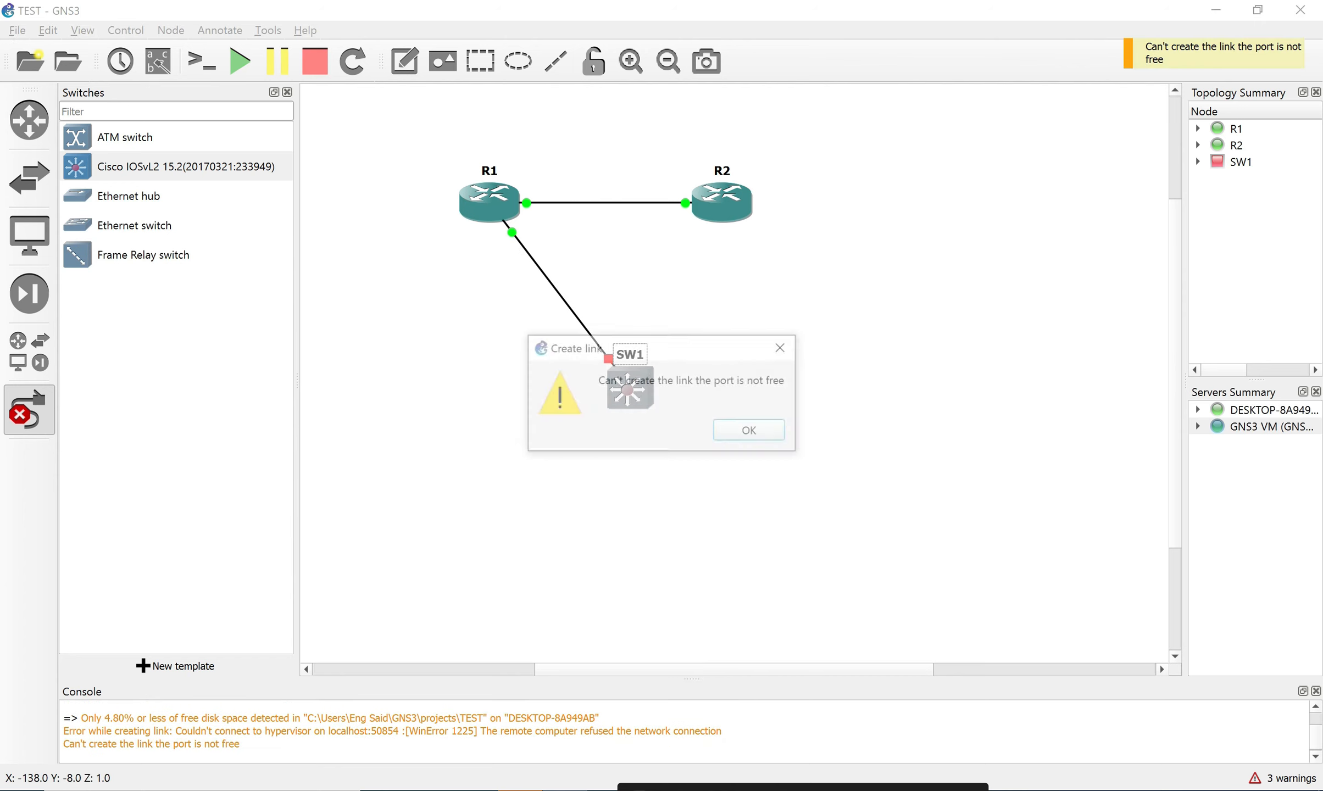
click(748, 431)
click(635, 384)
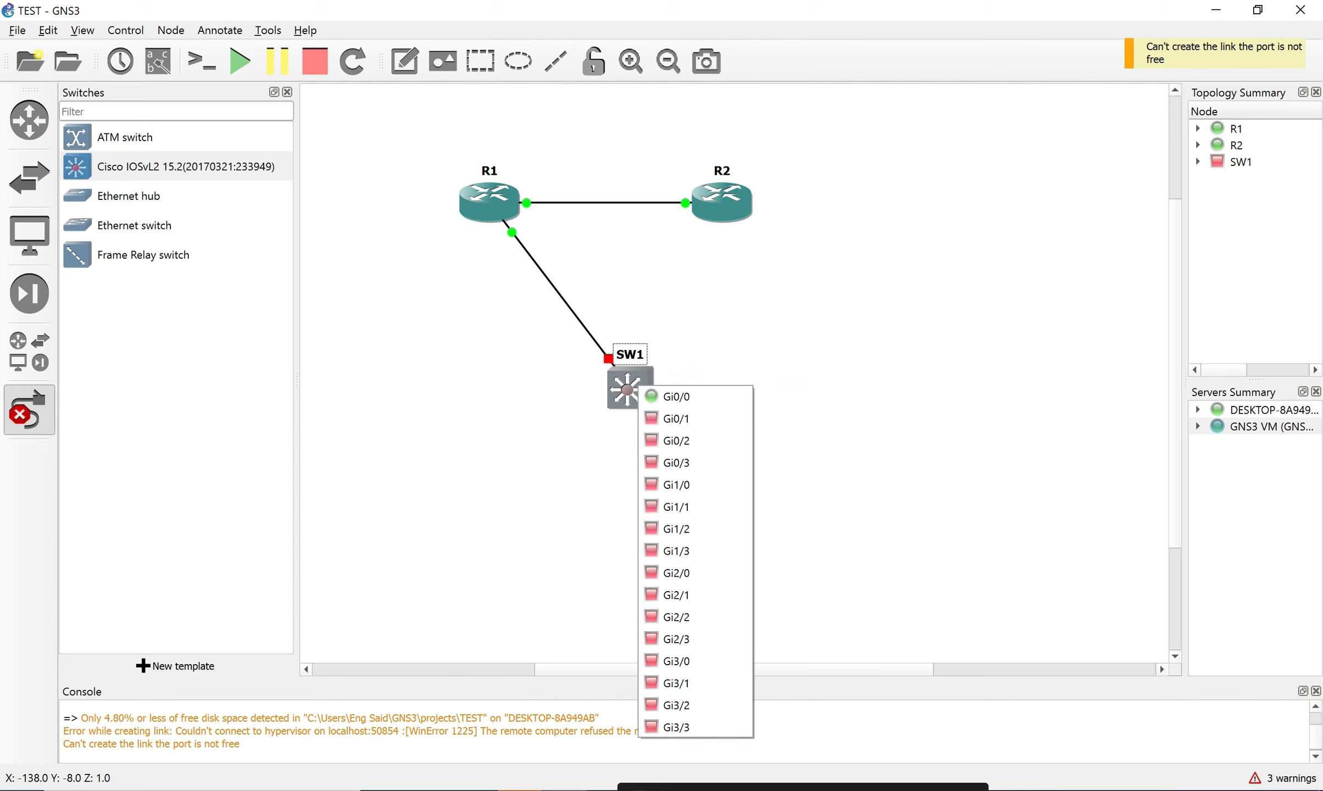
click(662, 419)
click(742, 201)
click(811, 233)
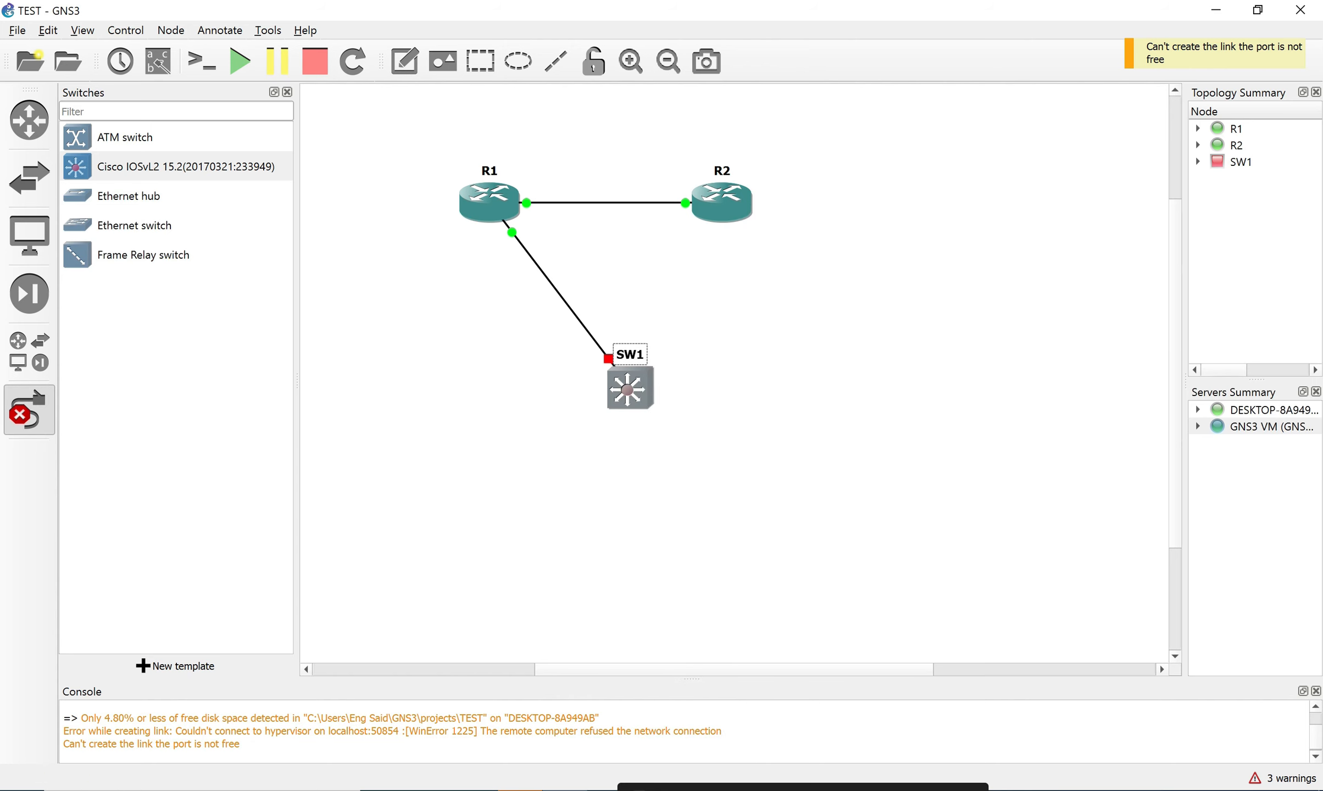
Start all devices in the topology and select SW1.
click(239, 61)
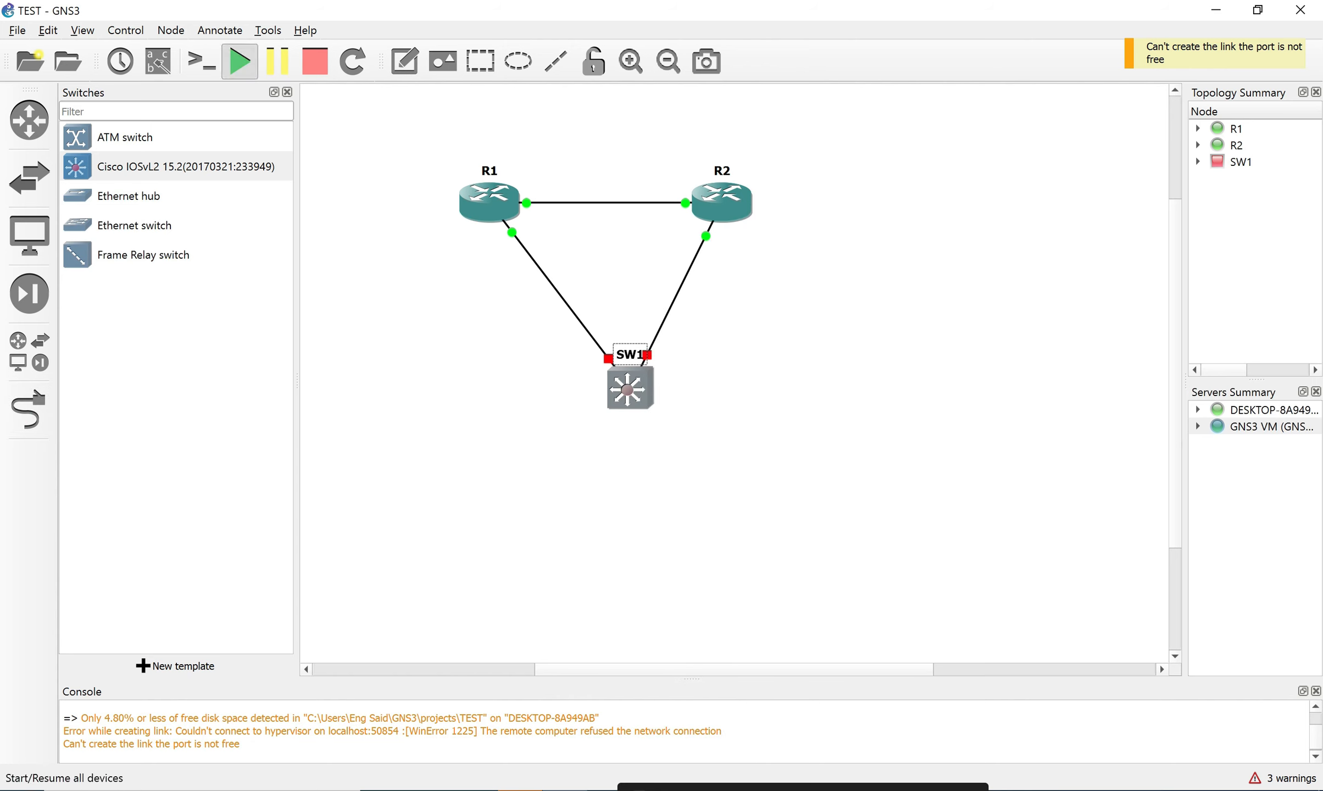
key(Return)
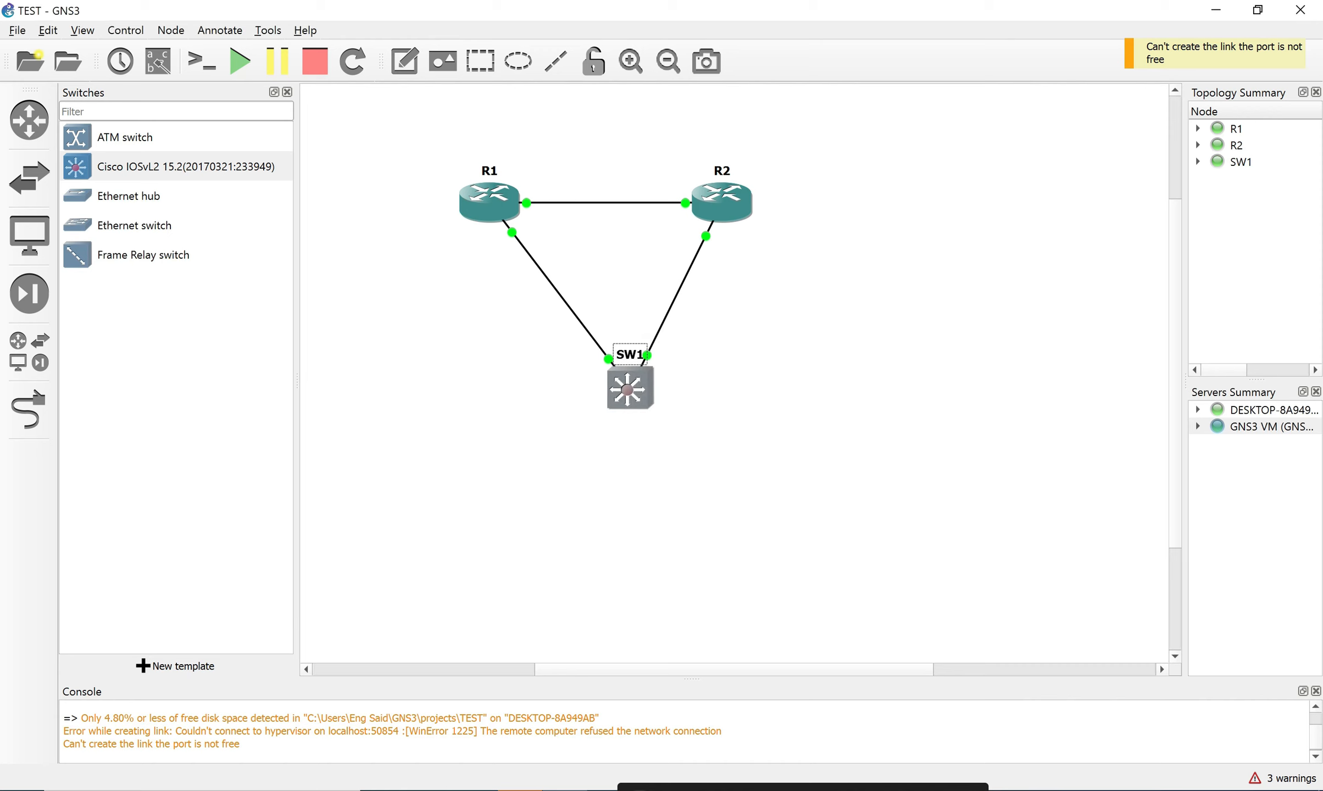
click(681, 439)
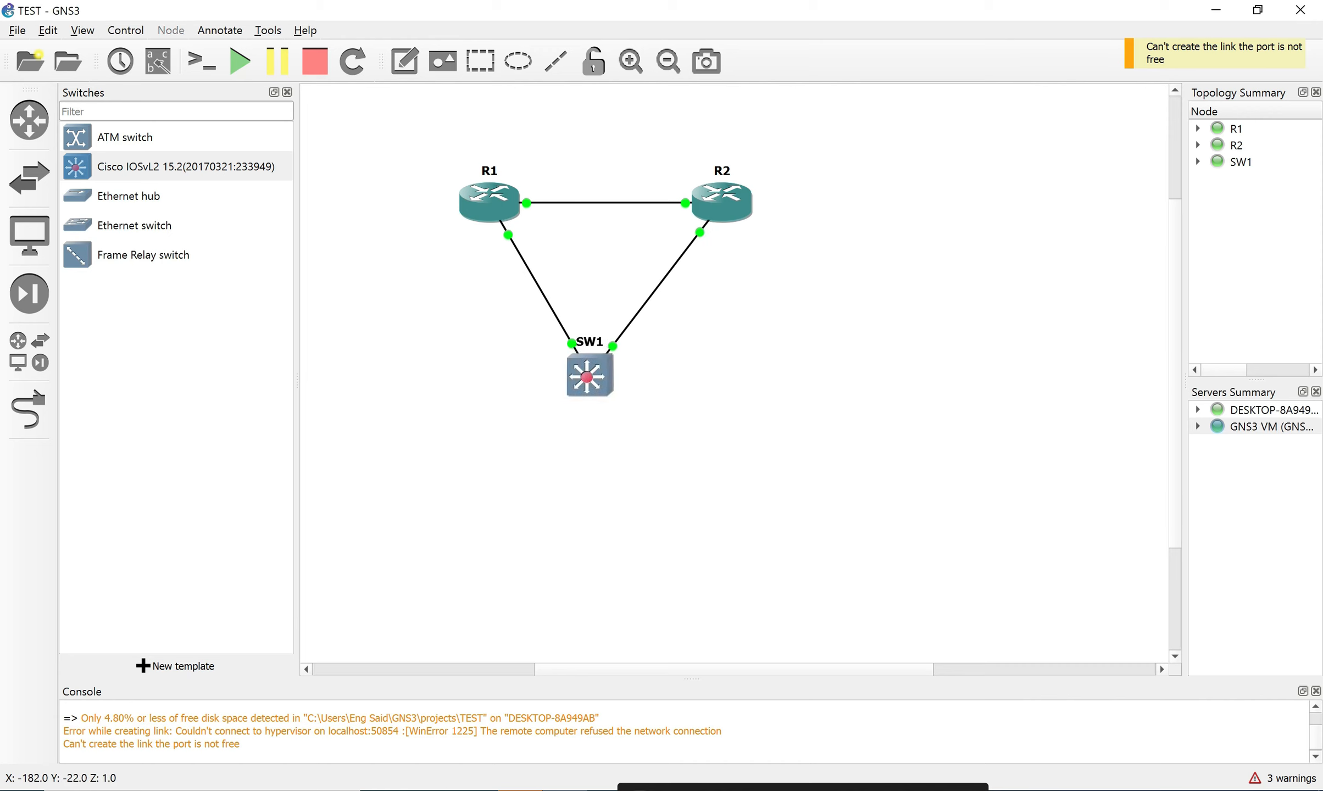
click(1241, 162)
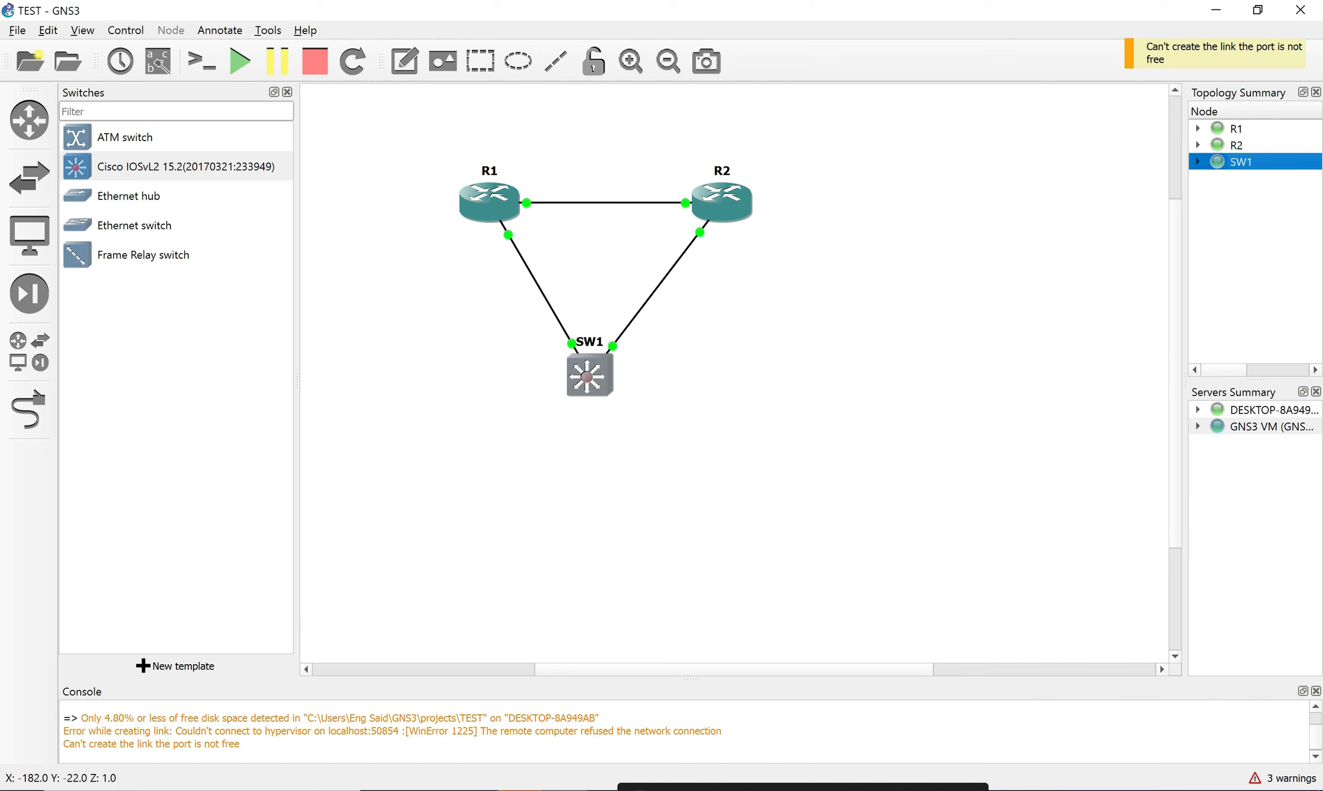
click(590, 375)
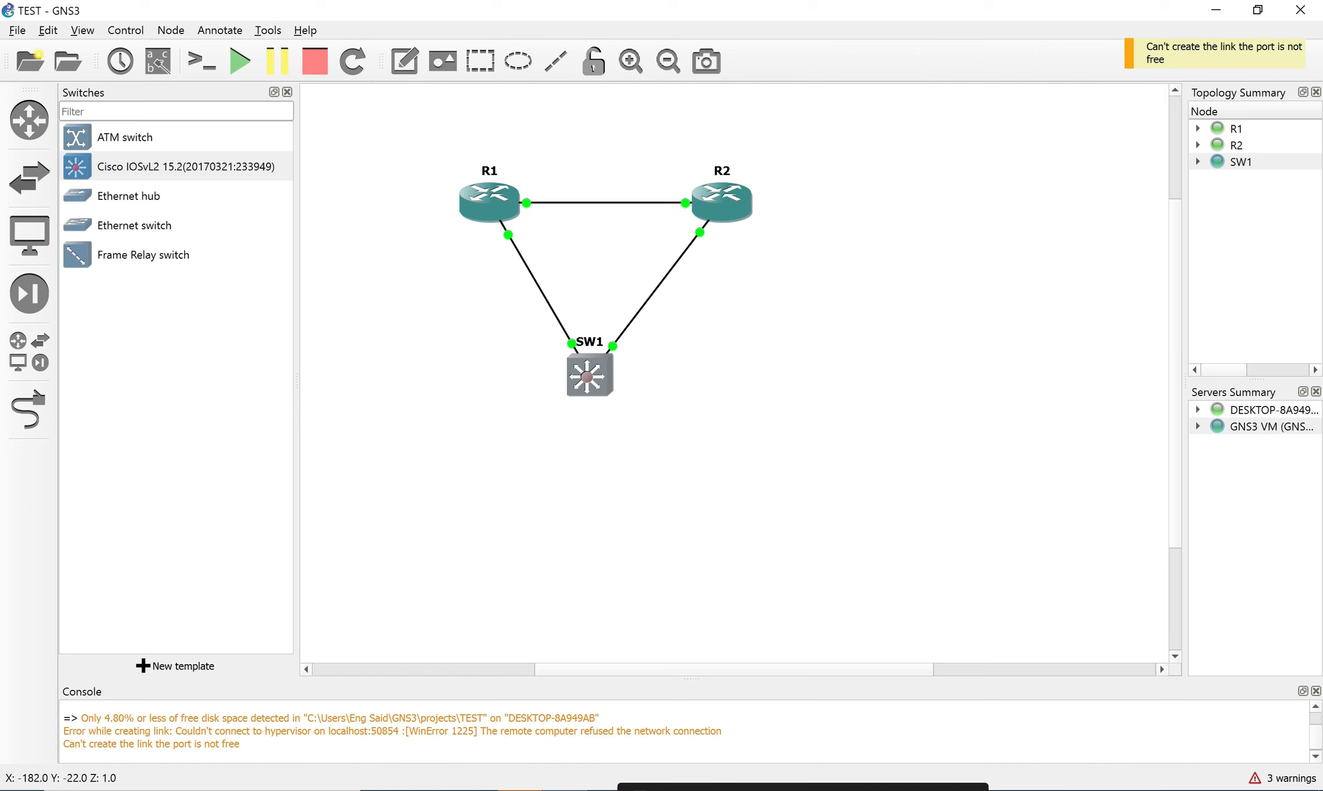
Watch SW1's vios_l2 boot in an enlarged SecureCRT console, then hide the console.
double_click(590, 375)
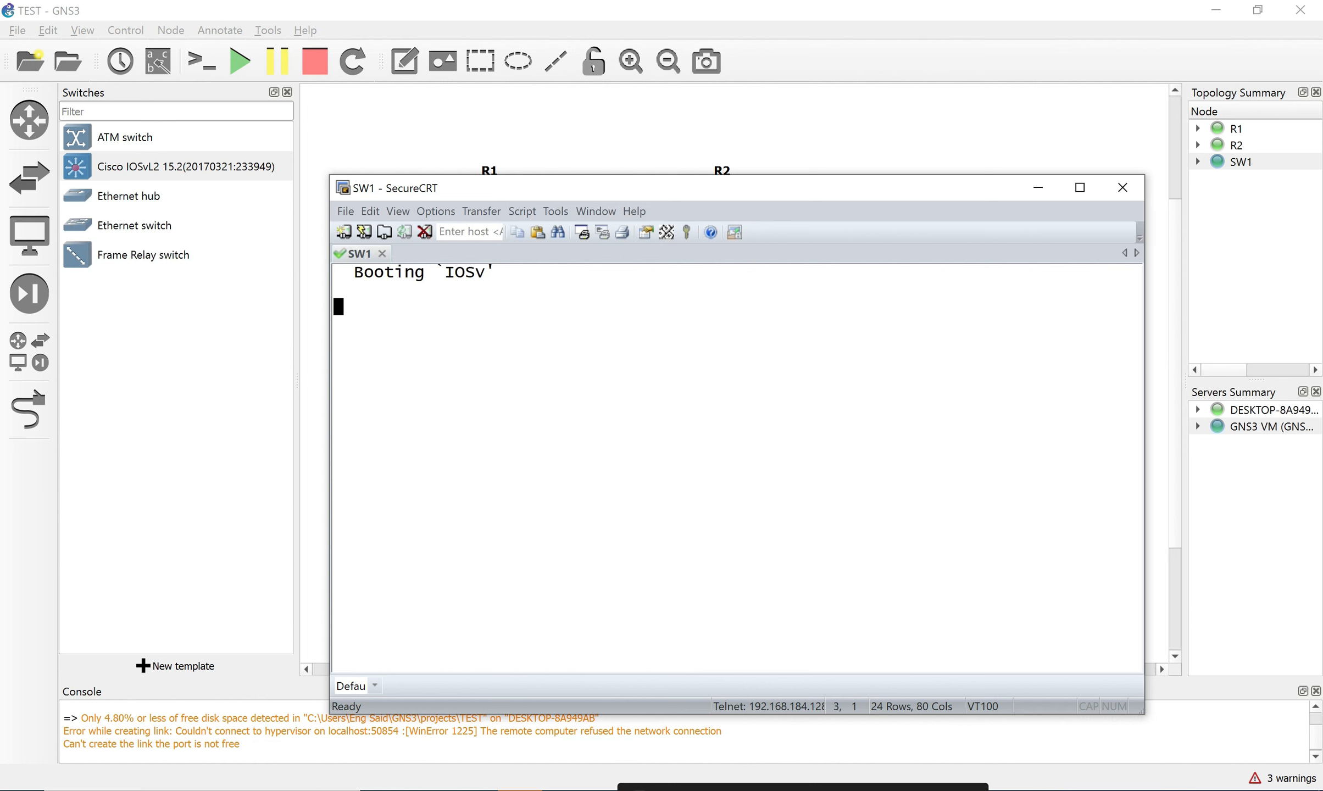
drag(959, 175, 977, 144)
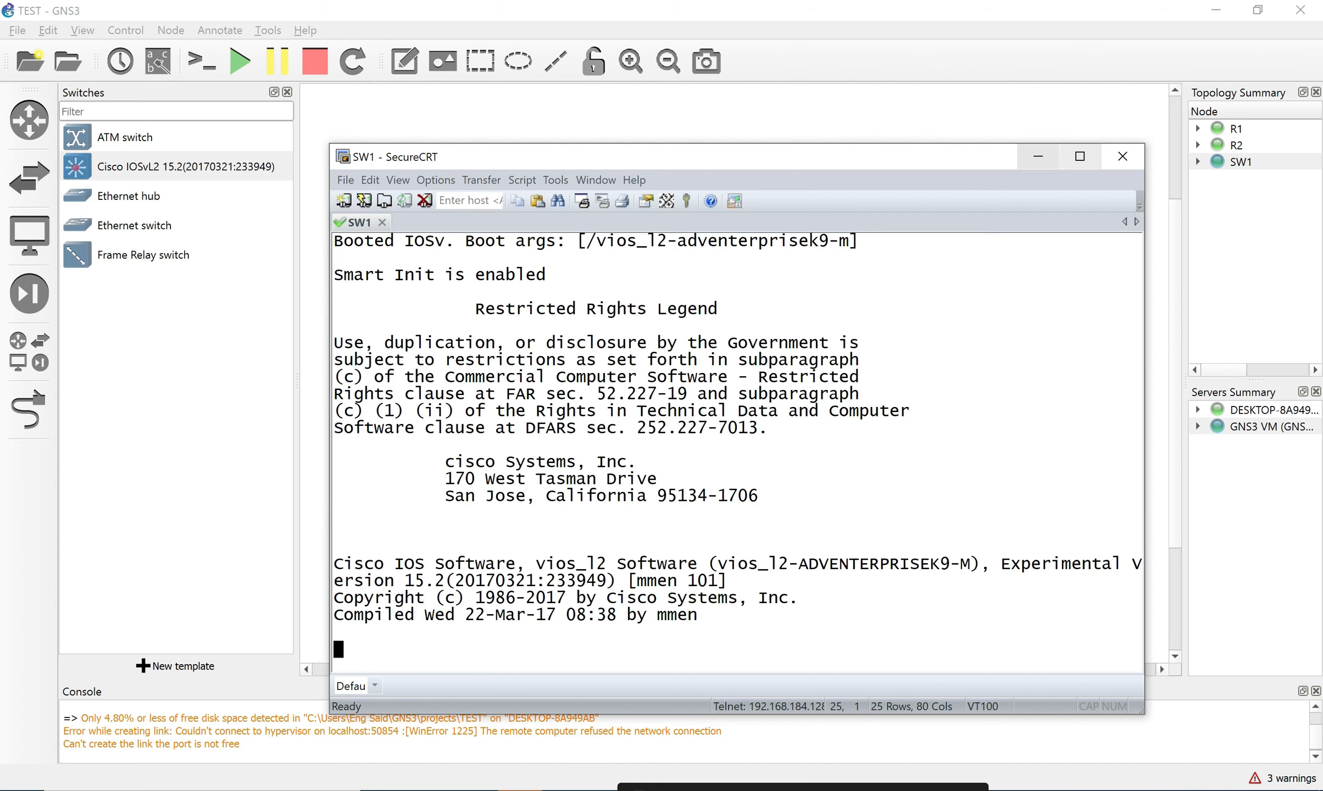
click(1038, 156)
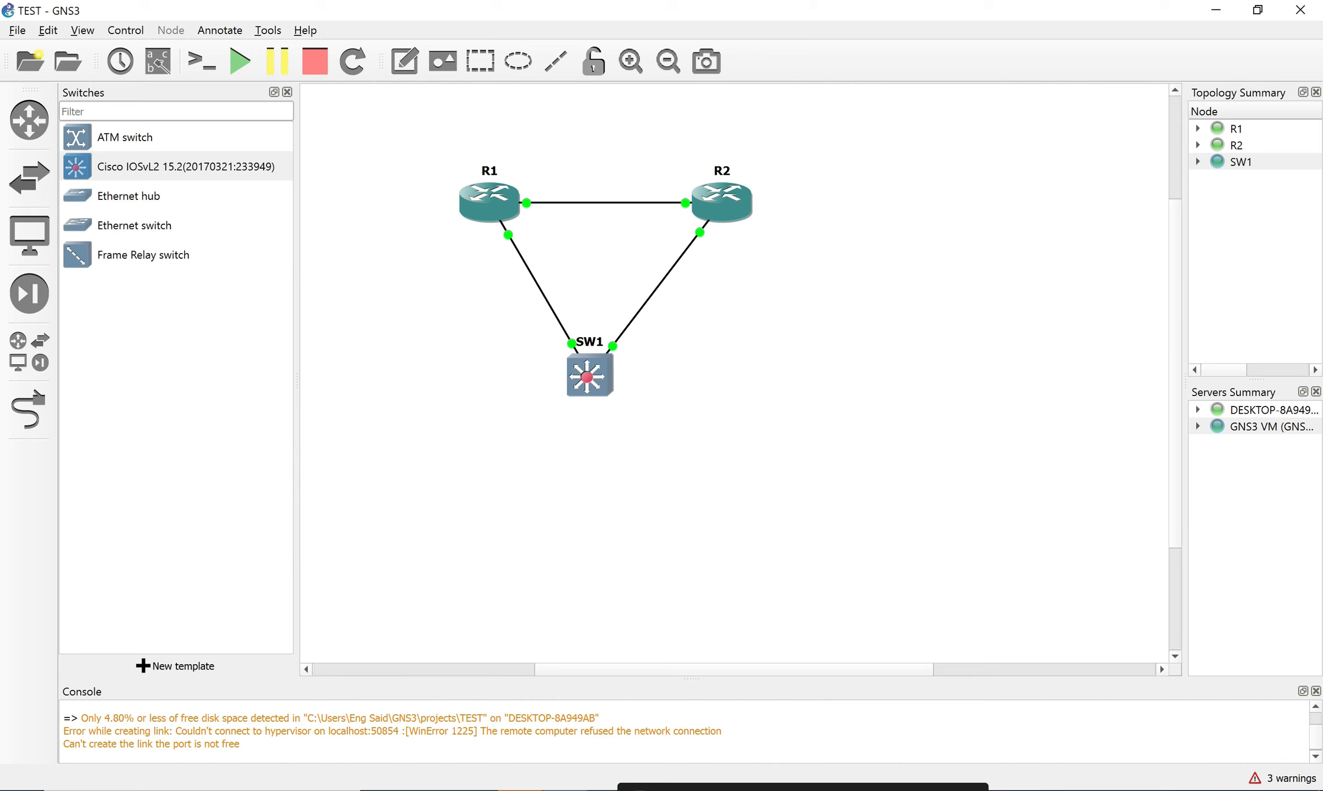
Import cisco-asav (1) onto the GNS3 VM and select ASAv version 9.9.2.
click(17, 31)
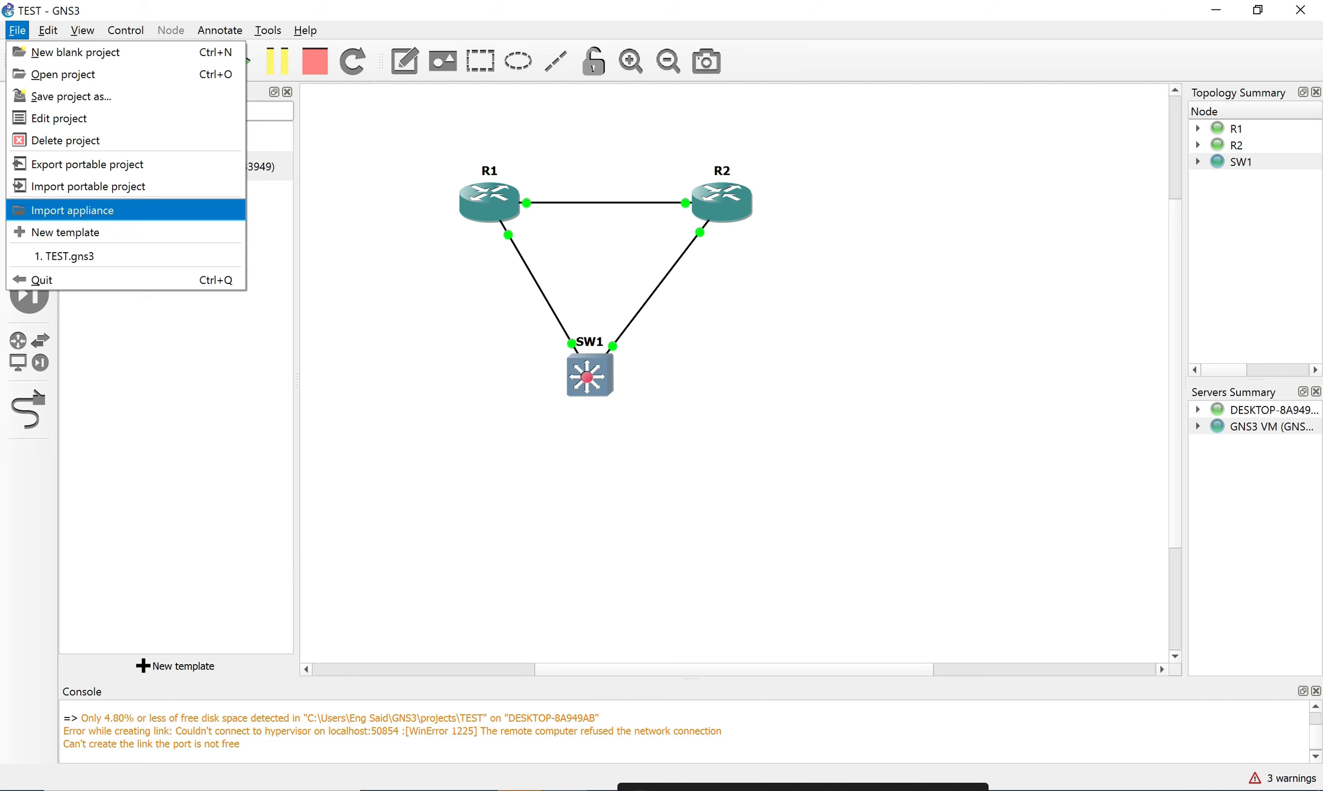
click(72, 210)
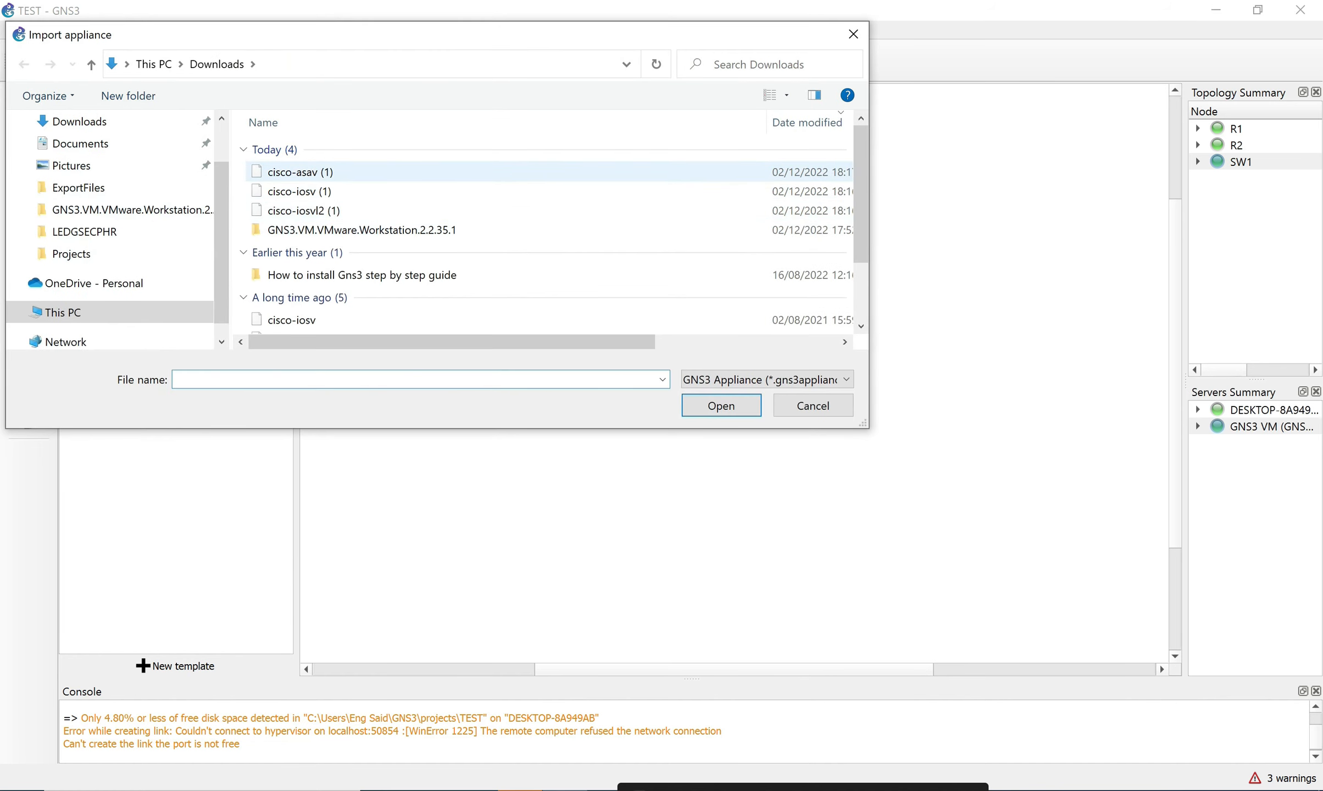
click(301, 172)
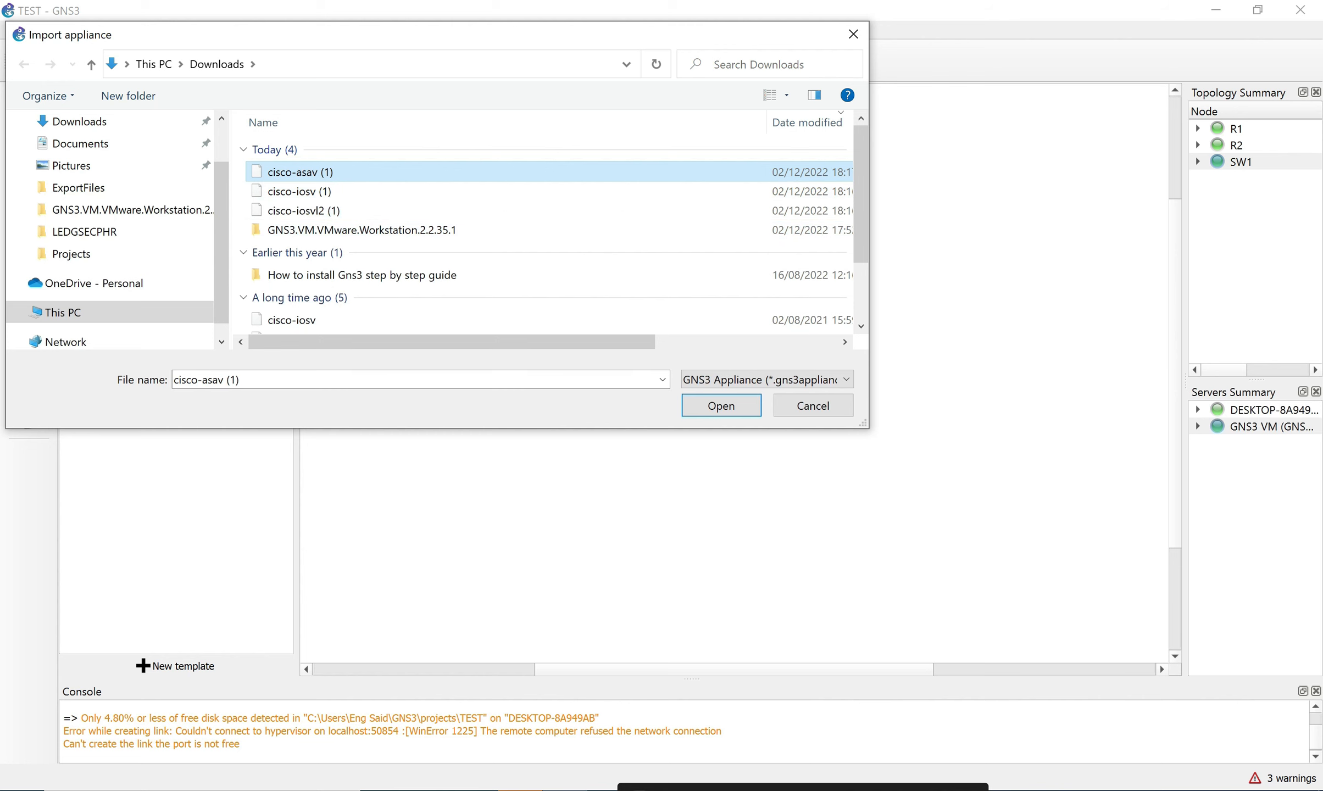
click(722, 406)
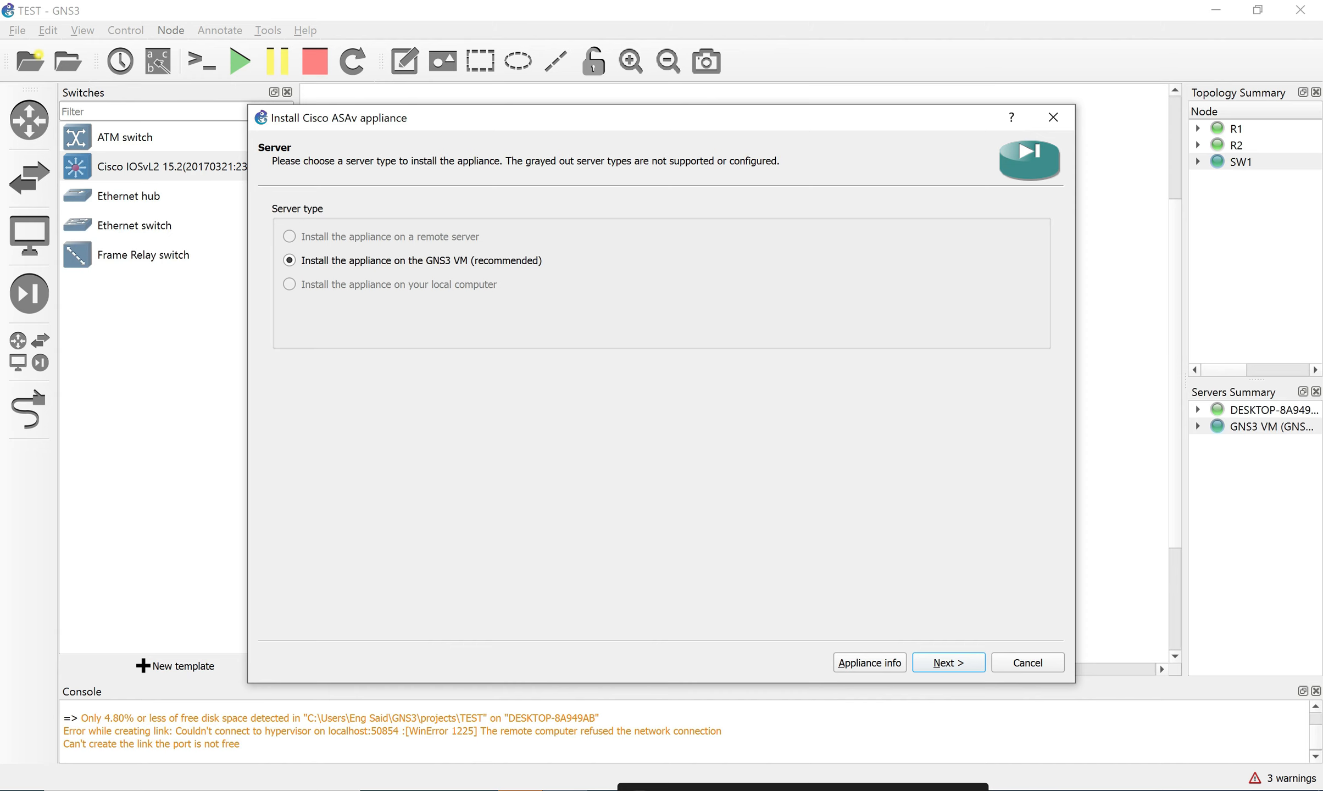
click(949, 662)
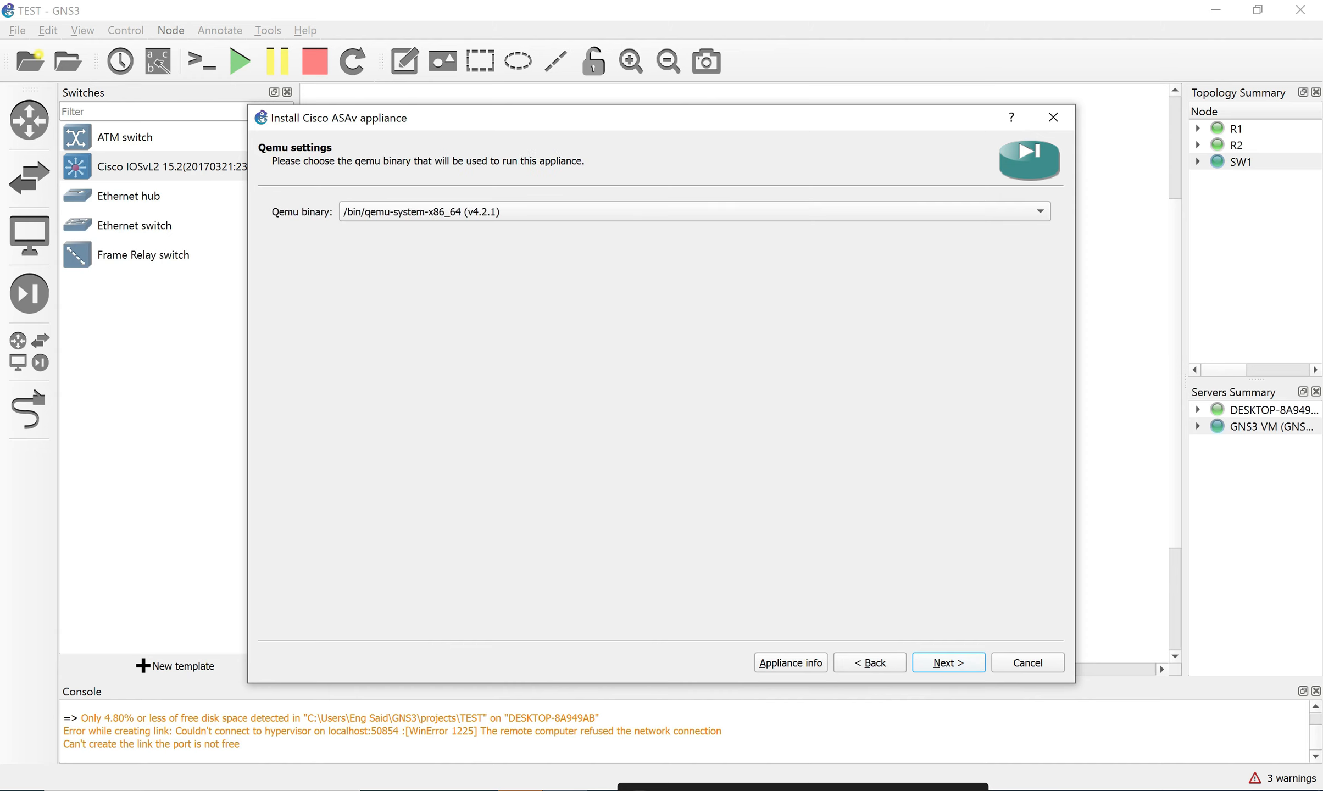
click(949, 663)
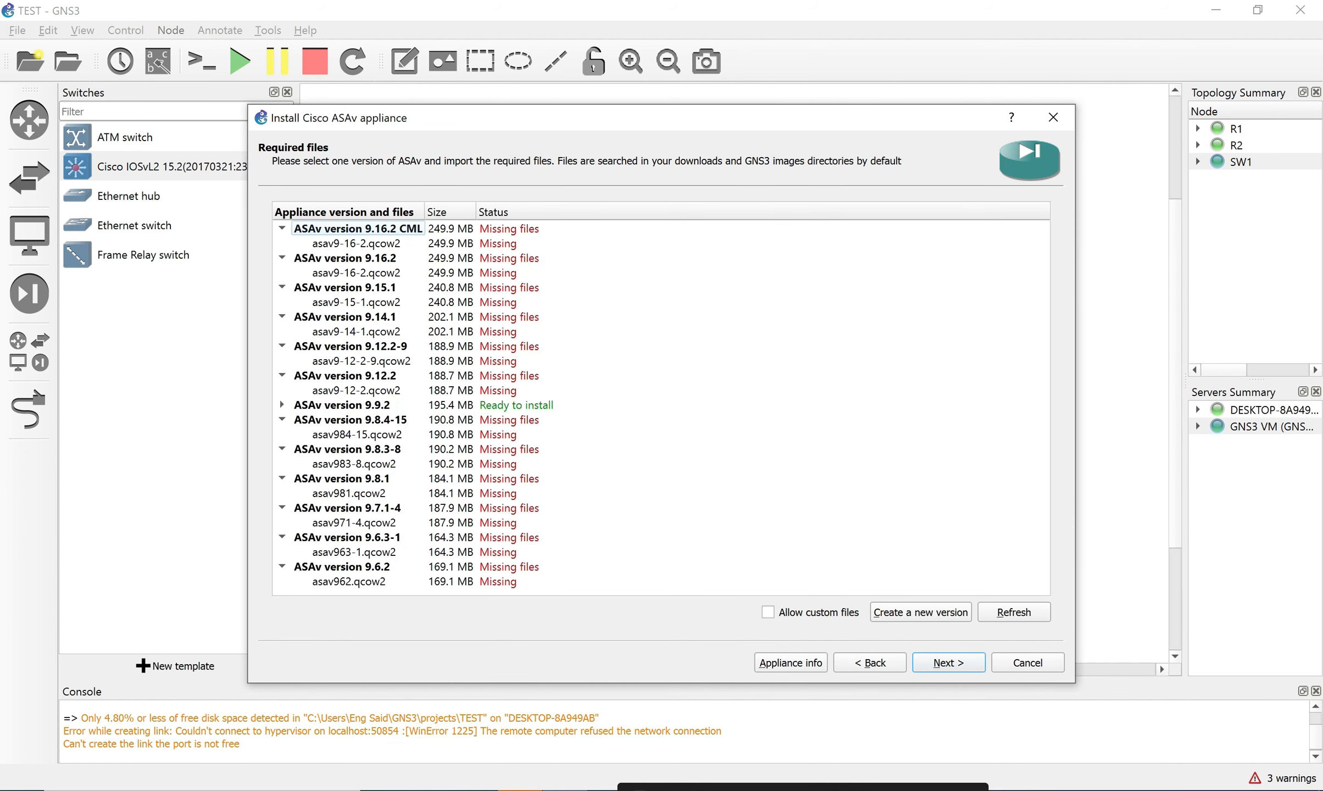
click(342, 406)
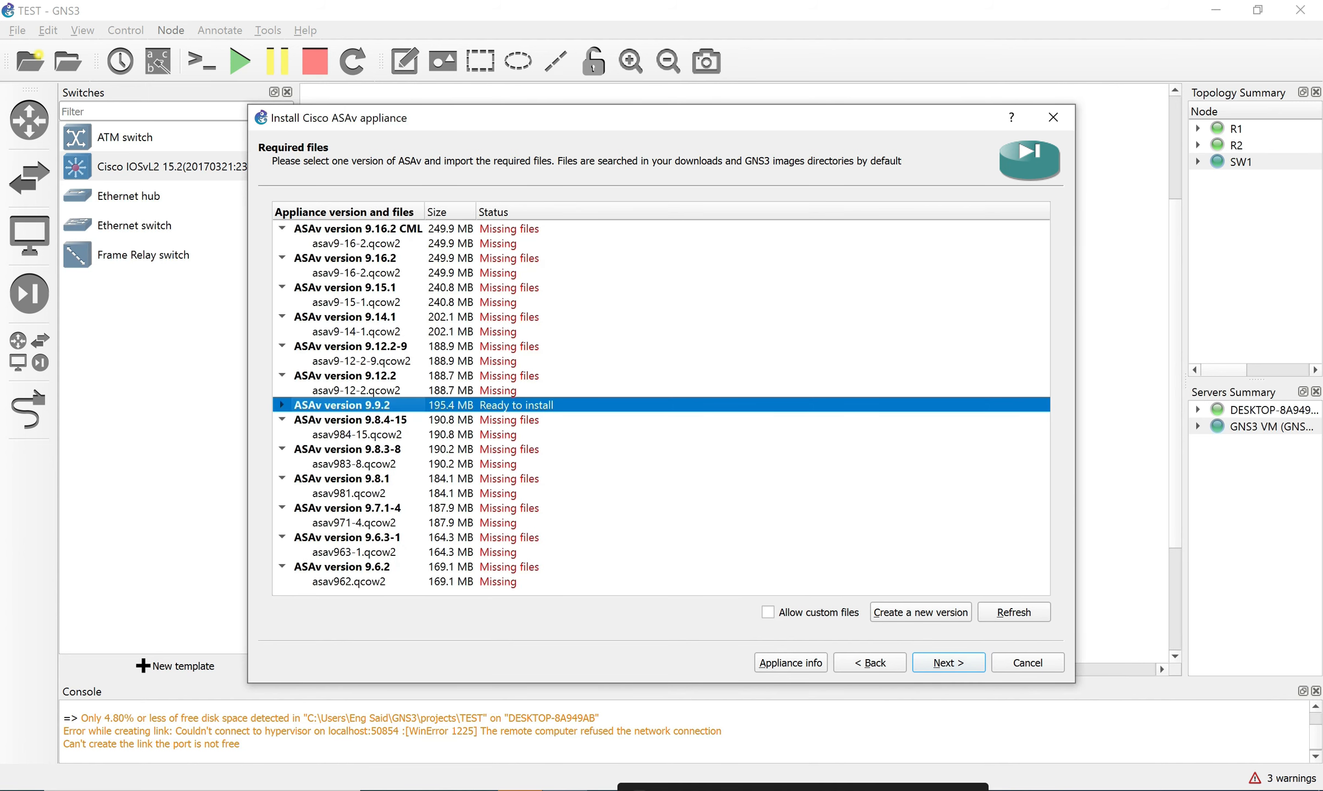
key(alt+Tab)
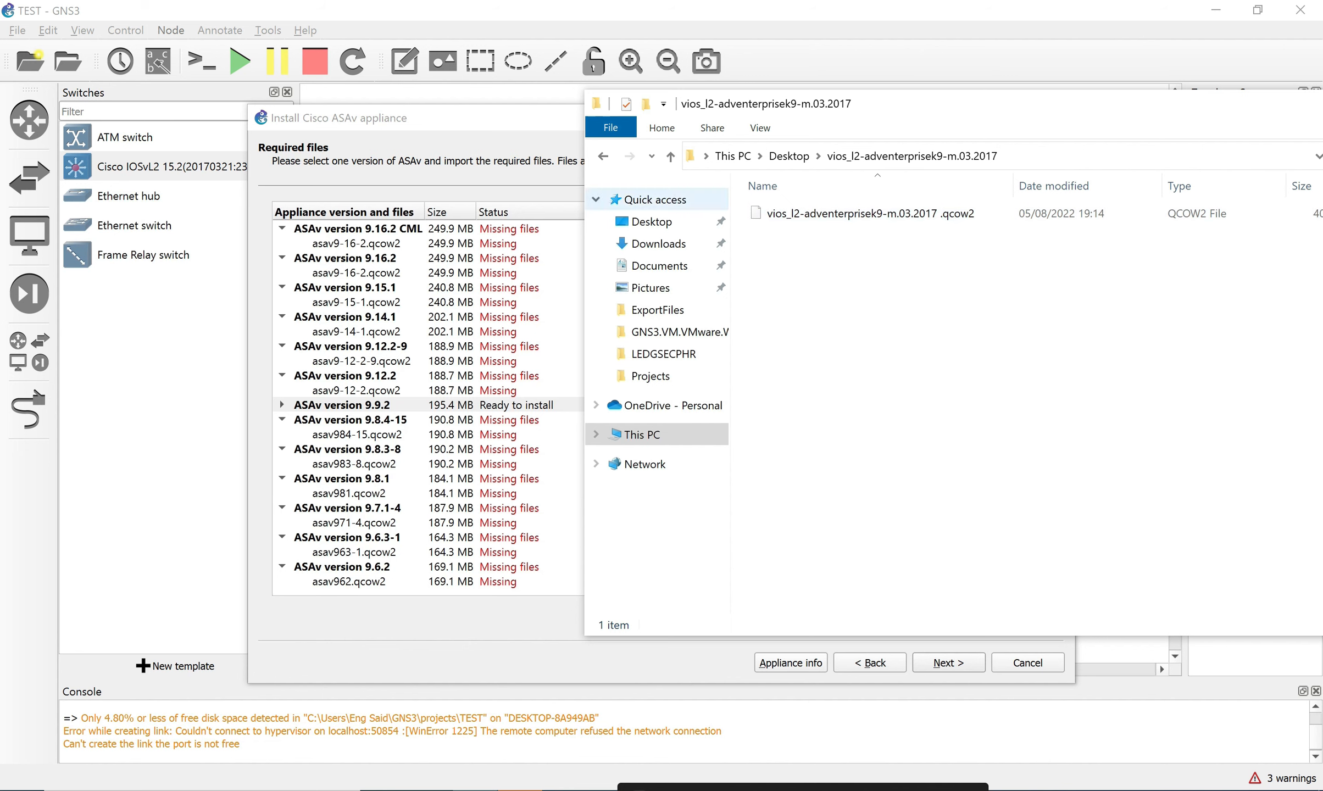
Browse the Desktop ASA IMAGES folder and select asav963-14.qcow2.
click(603, 156)
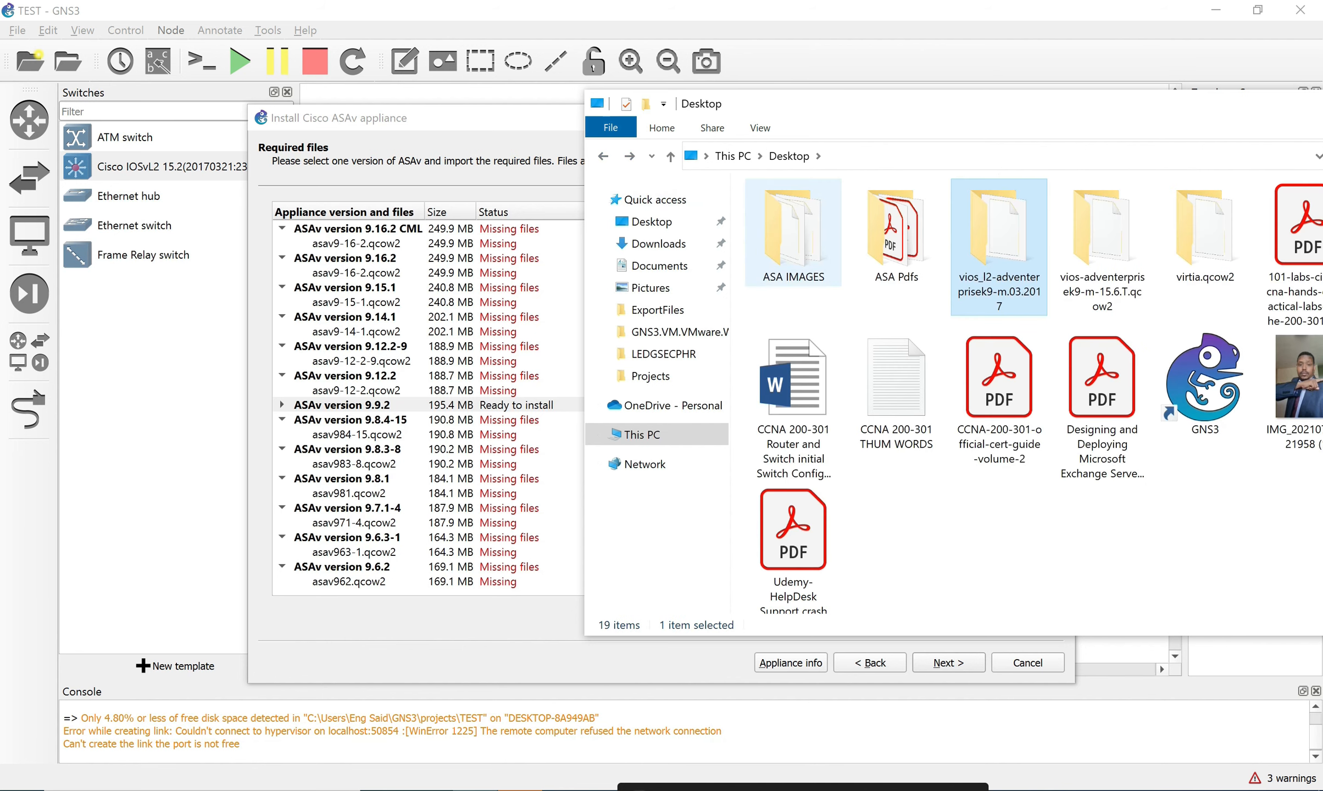
double_click(793, 234)
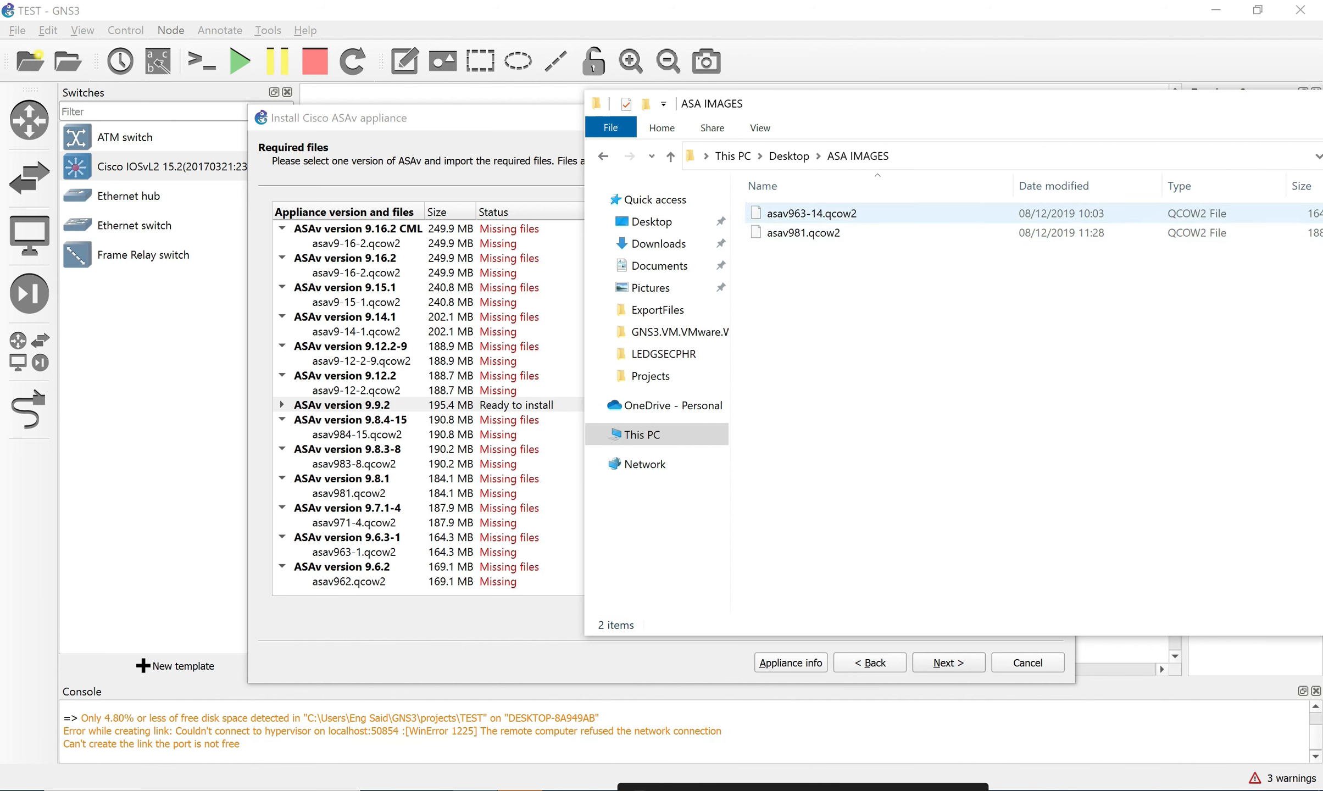
click(797, 217)
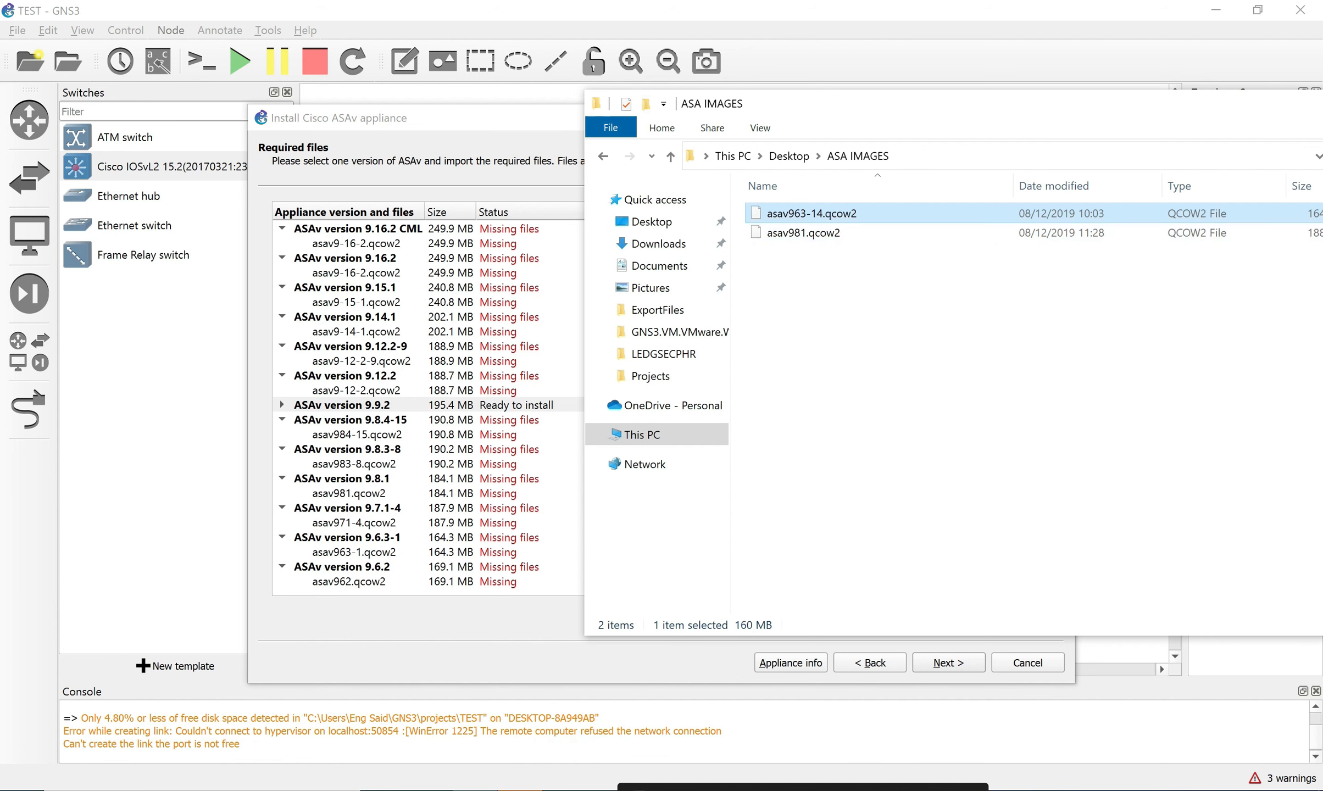
Show the Downloads folder beside the ASAv install dialog.
click(659, 266)
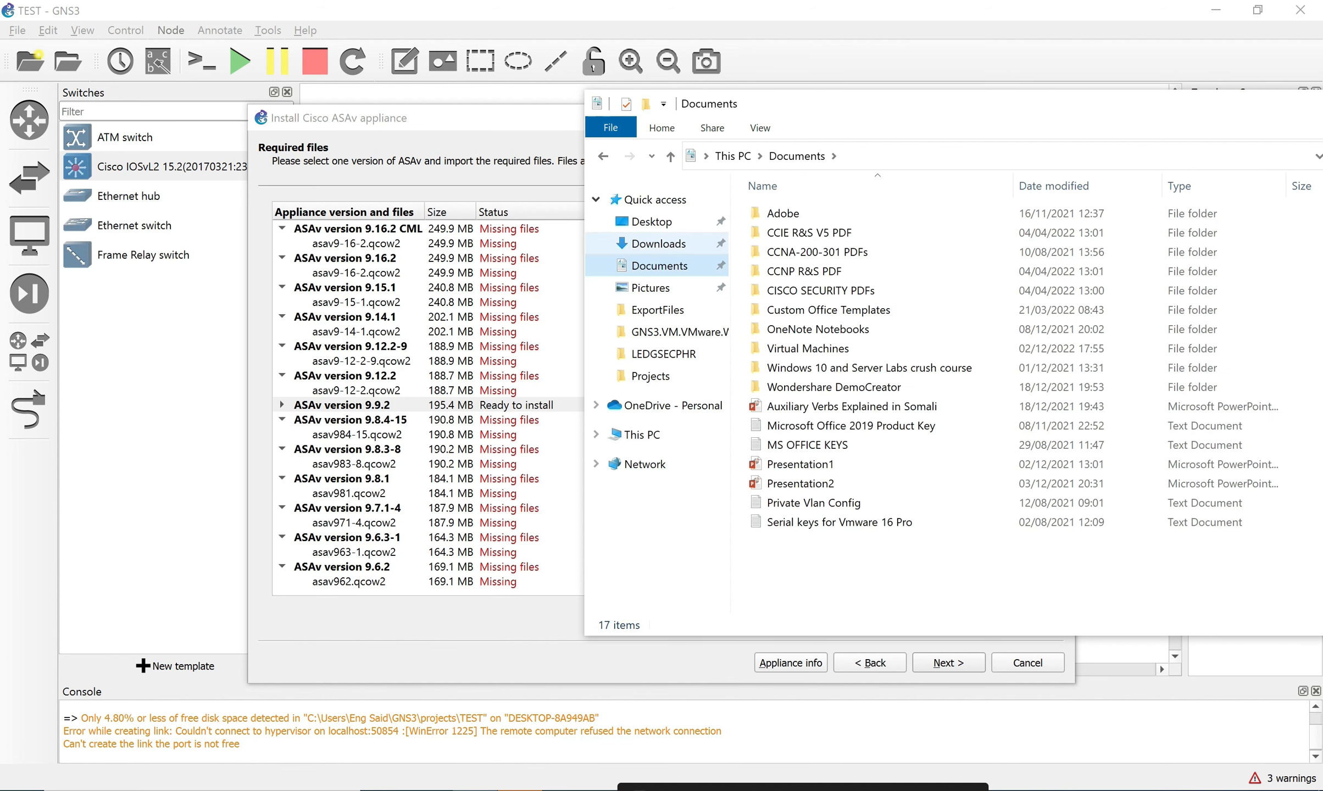
click(658, 243)
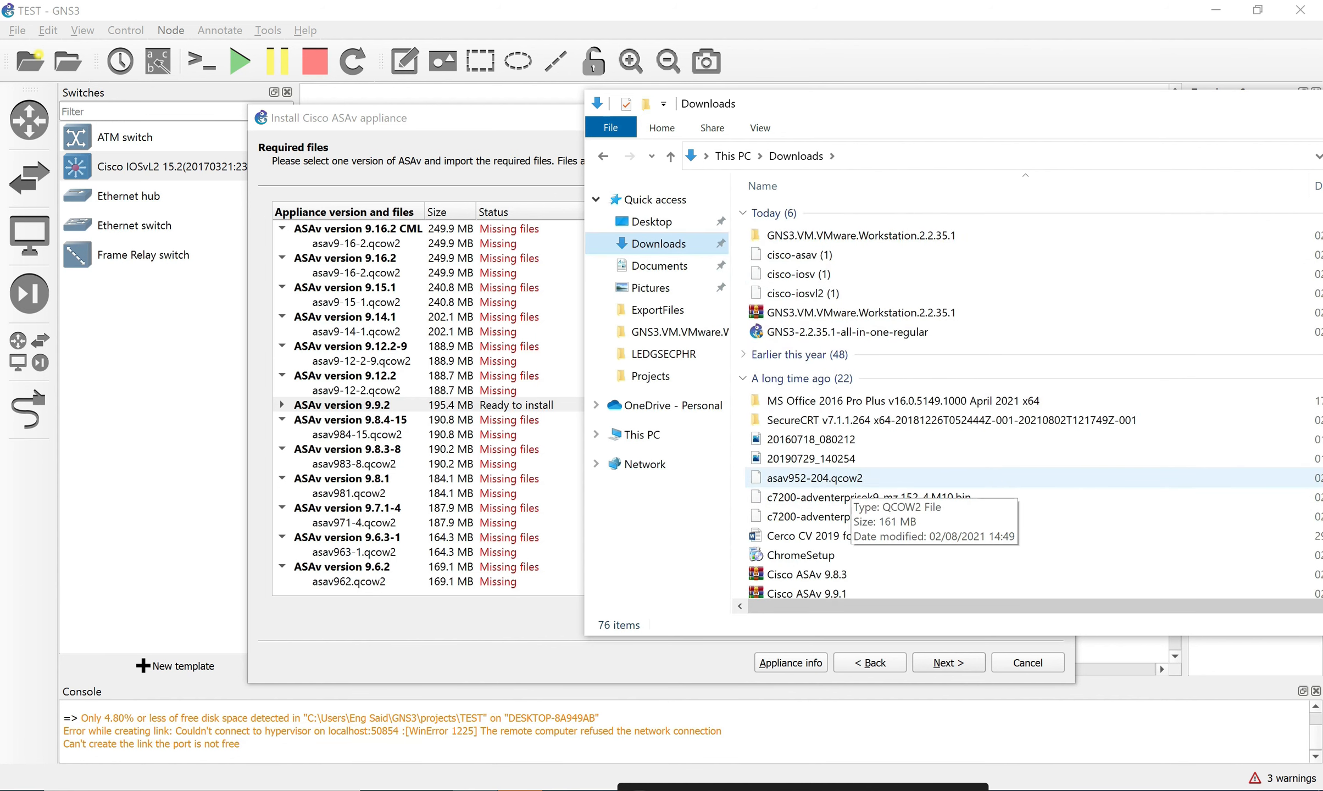
drag(864, 116, 470, 123)
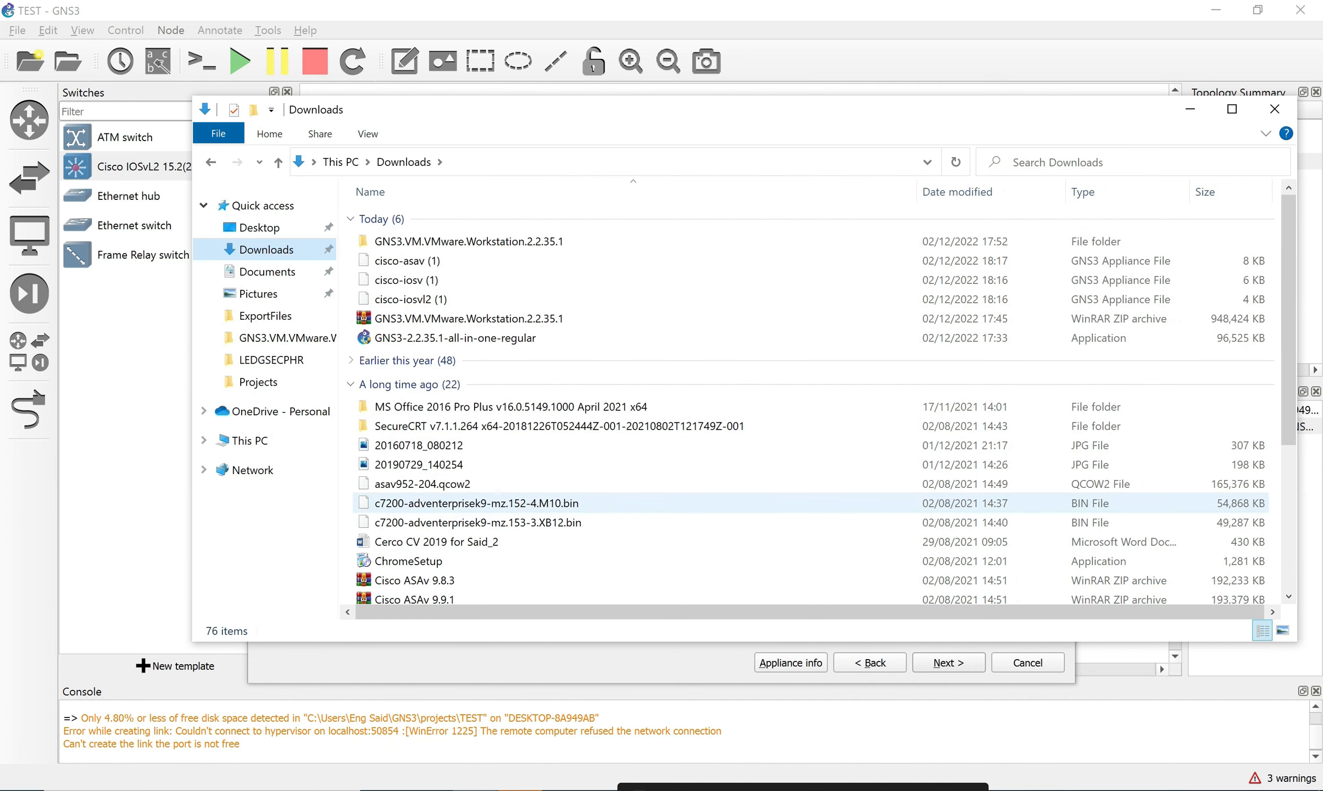
Select the Cisco ASAv 9.9.1 archive in Downloads, reposition the window, then go to Documents.
scroll(668, 500, down, 4)
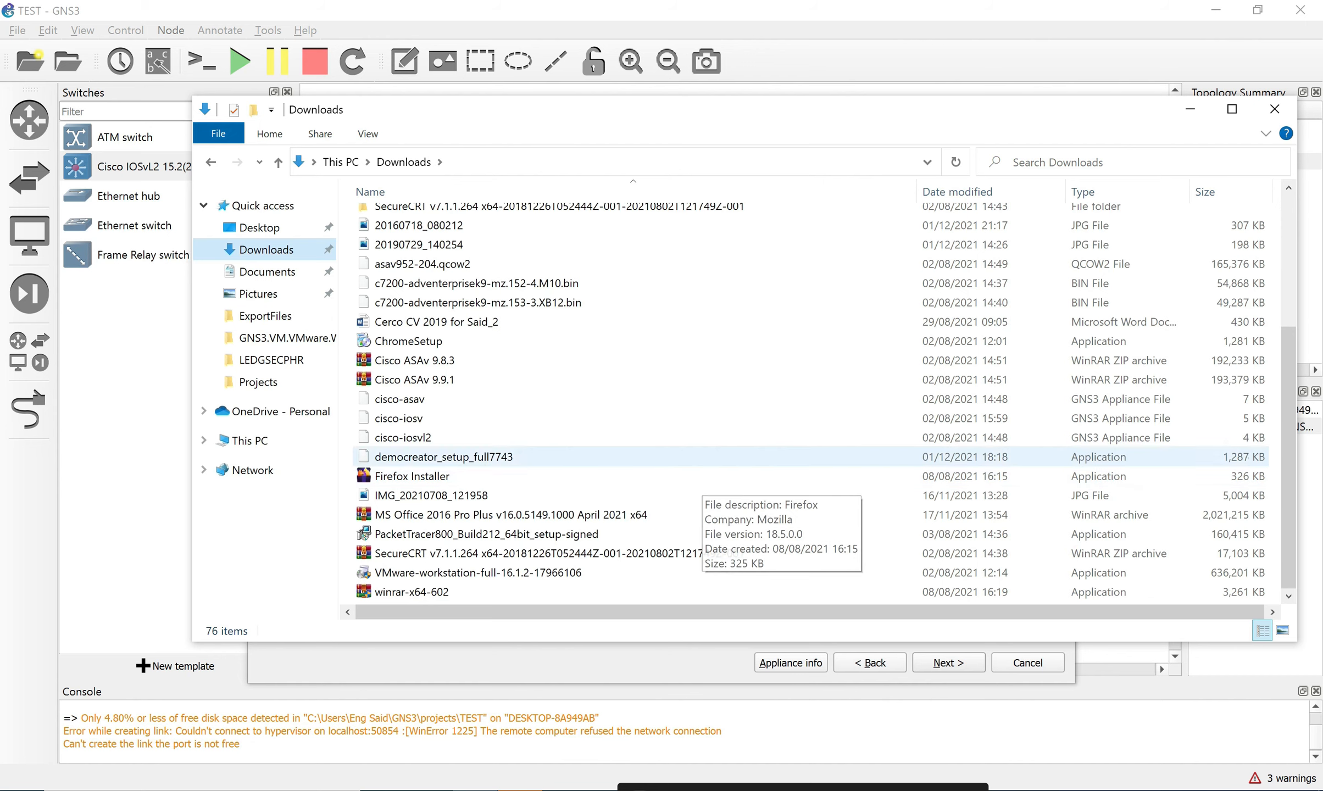
click(416, 379)
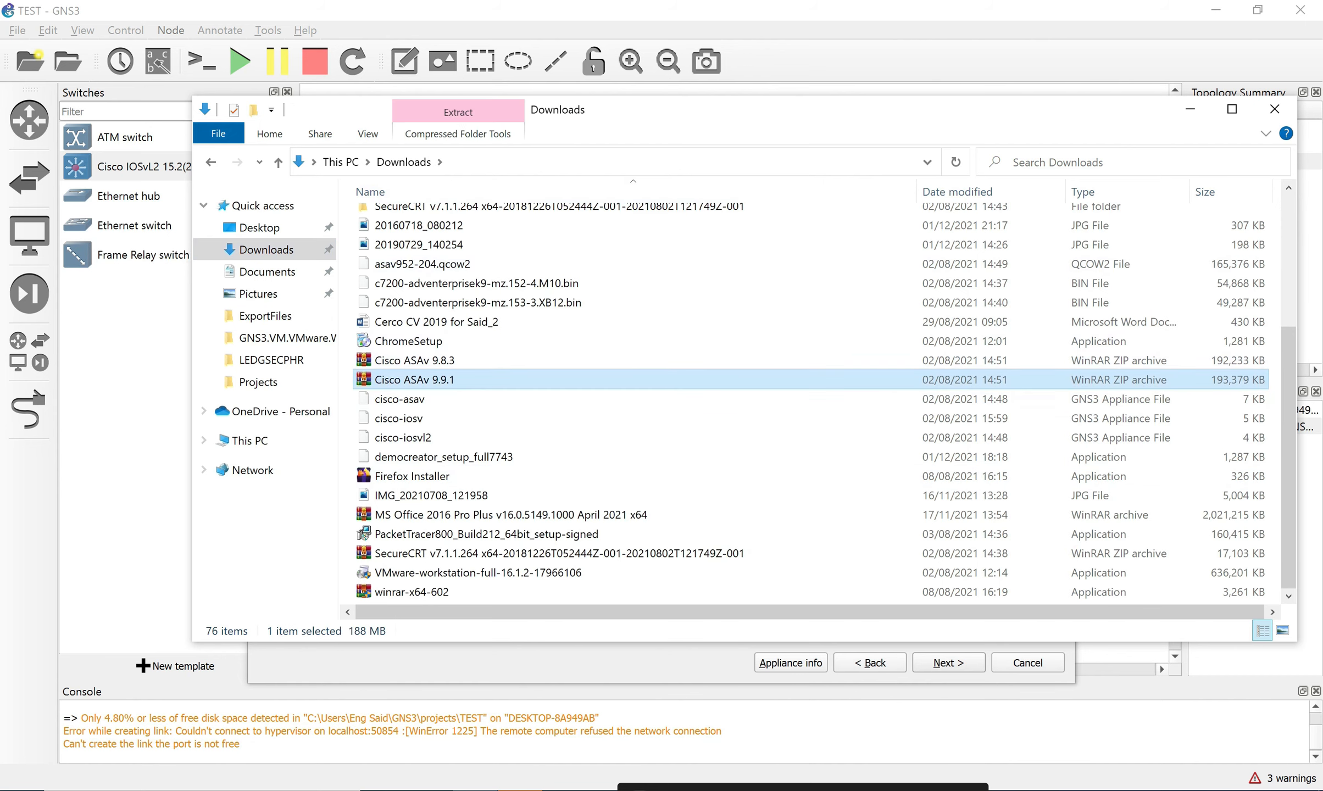
drag(745, 121, 648, 113)
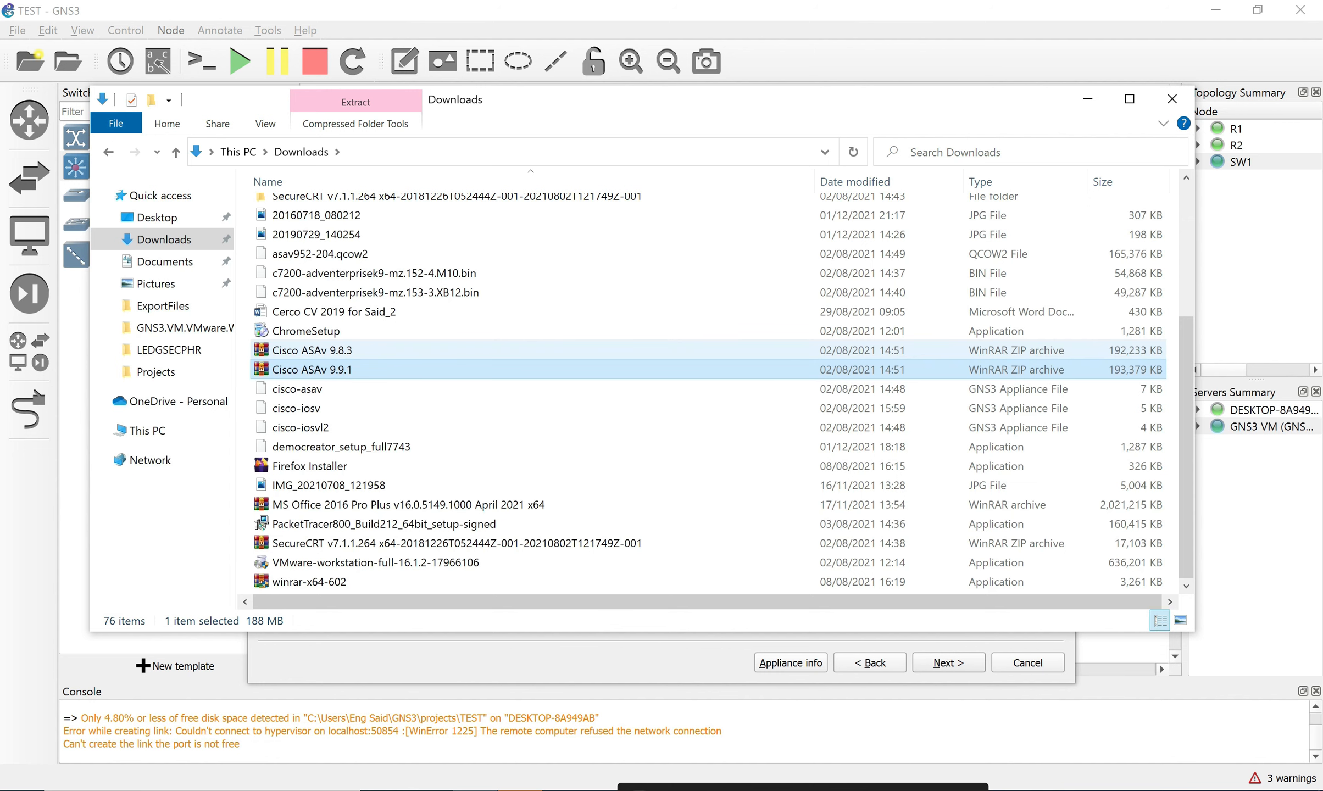
scroll(709, 351, up, 2)
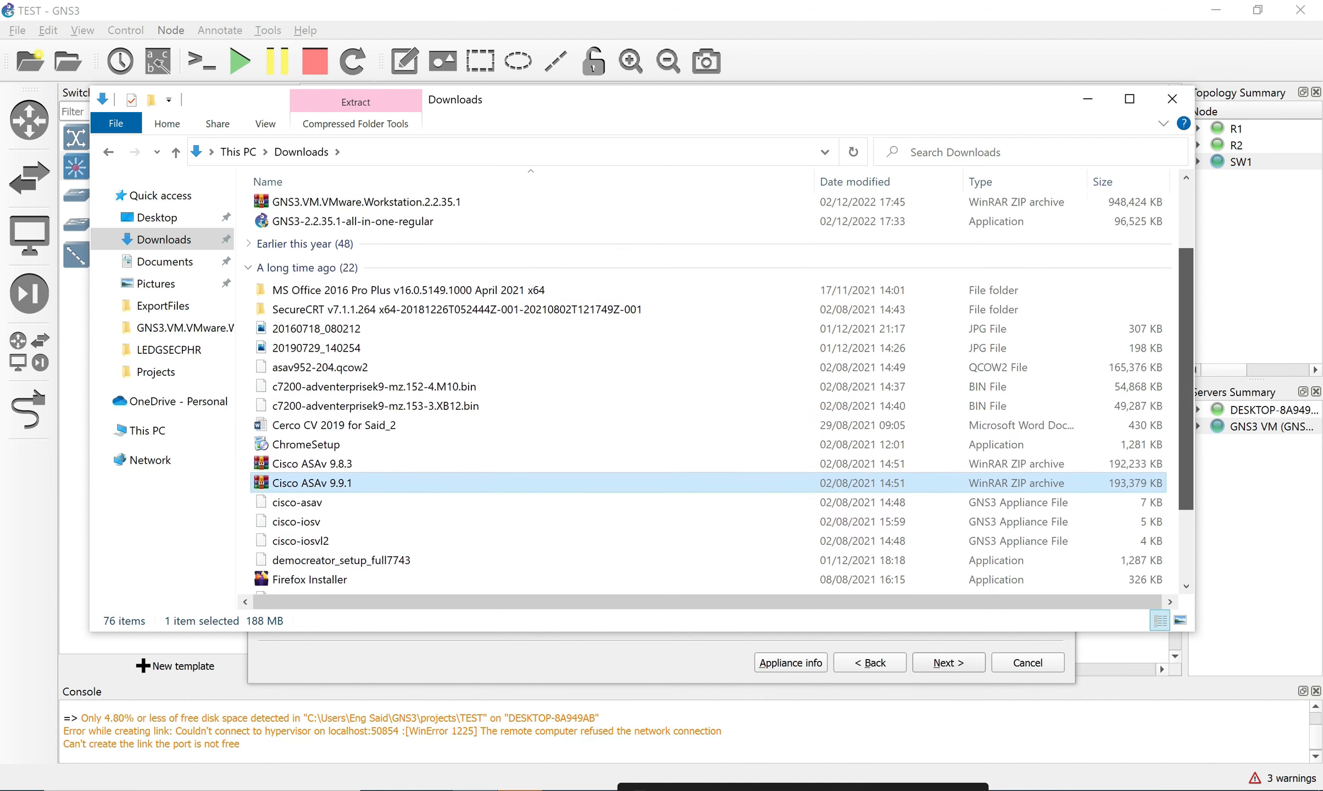
scroll(709, 393, up, 2)
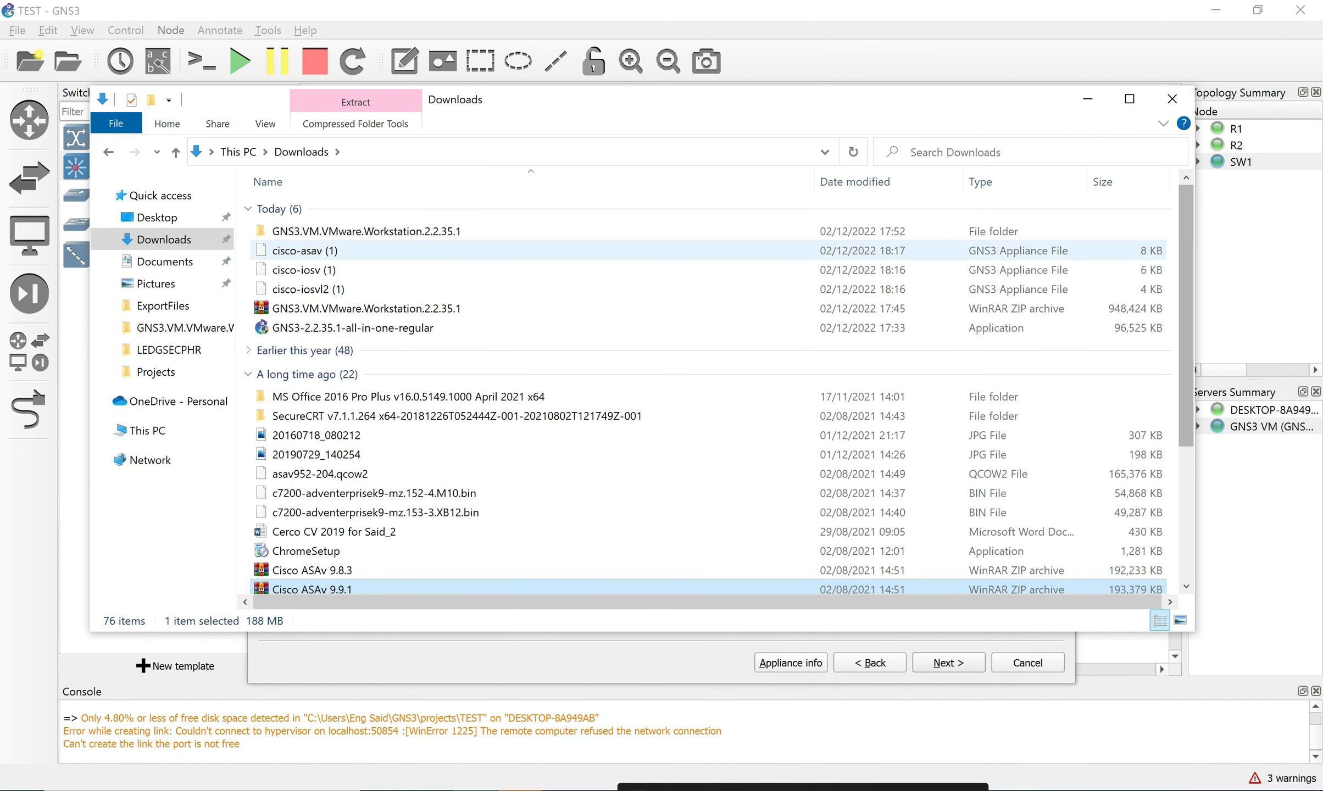
click(165, 261)
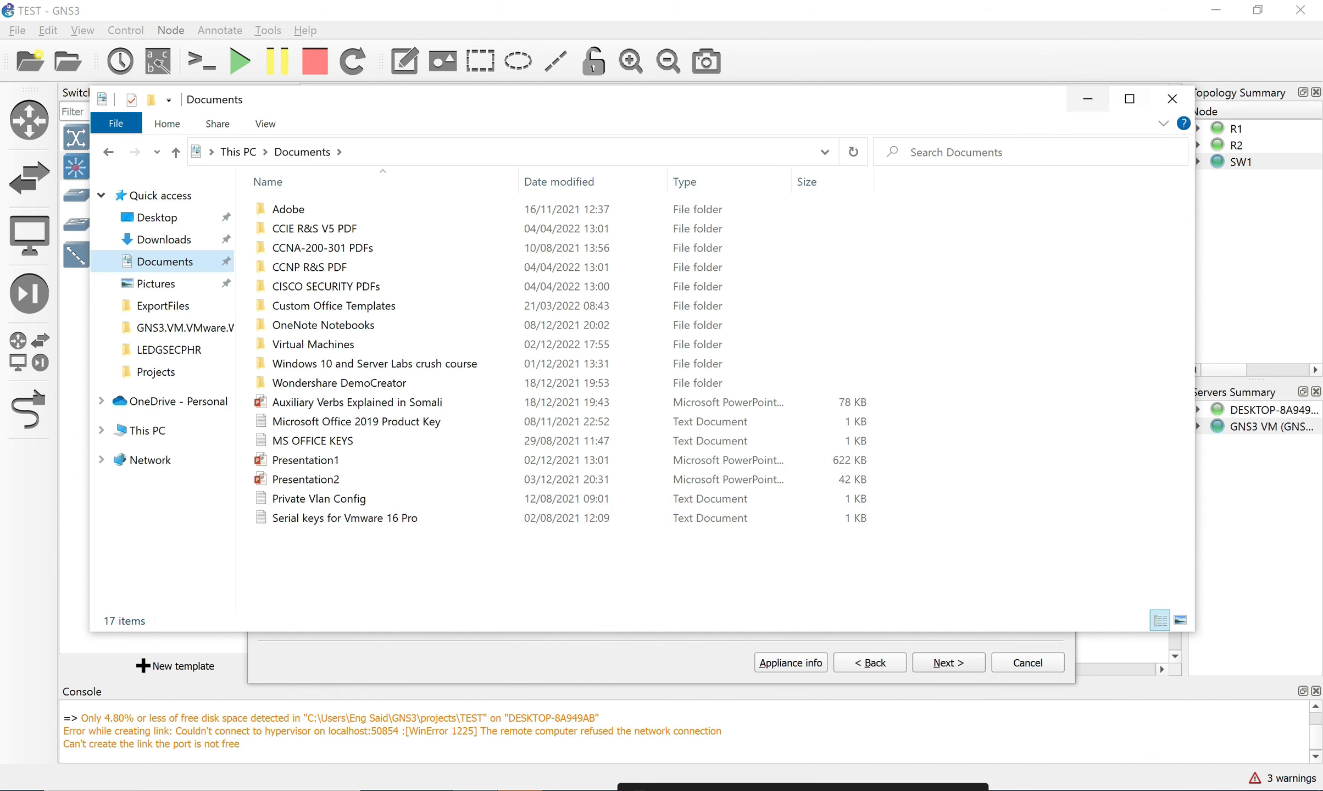
Browse the Desktop's virtia.qcow2, vios_l2 and ASA IMAGES folders, then close File Explorer.
click(156, 217)
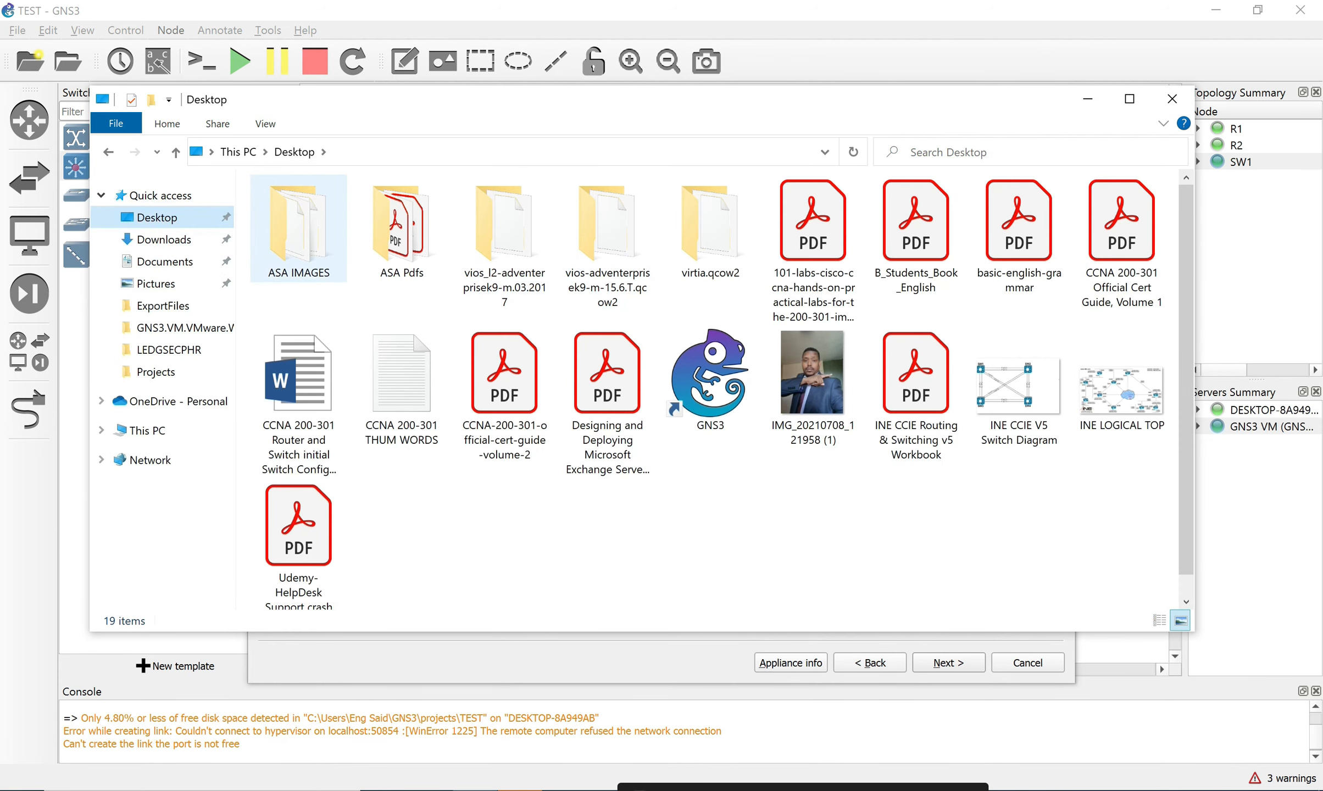
double_click(710, 228)
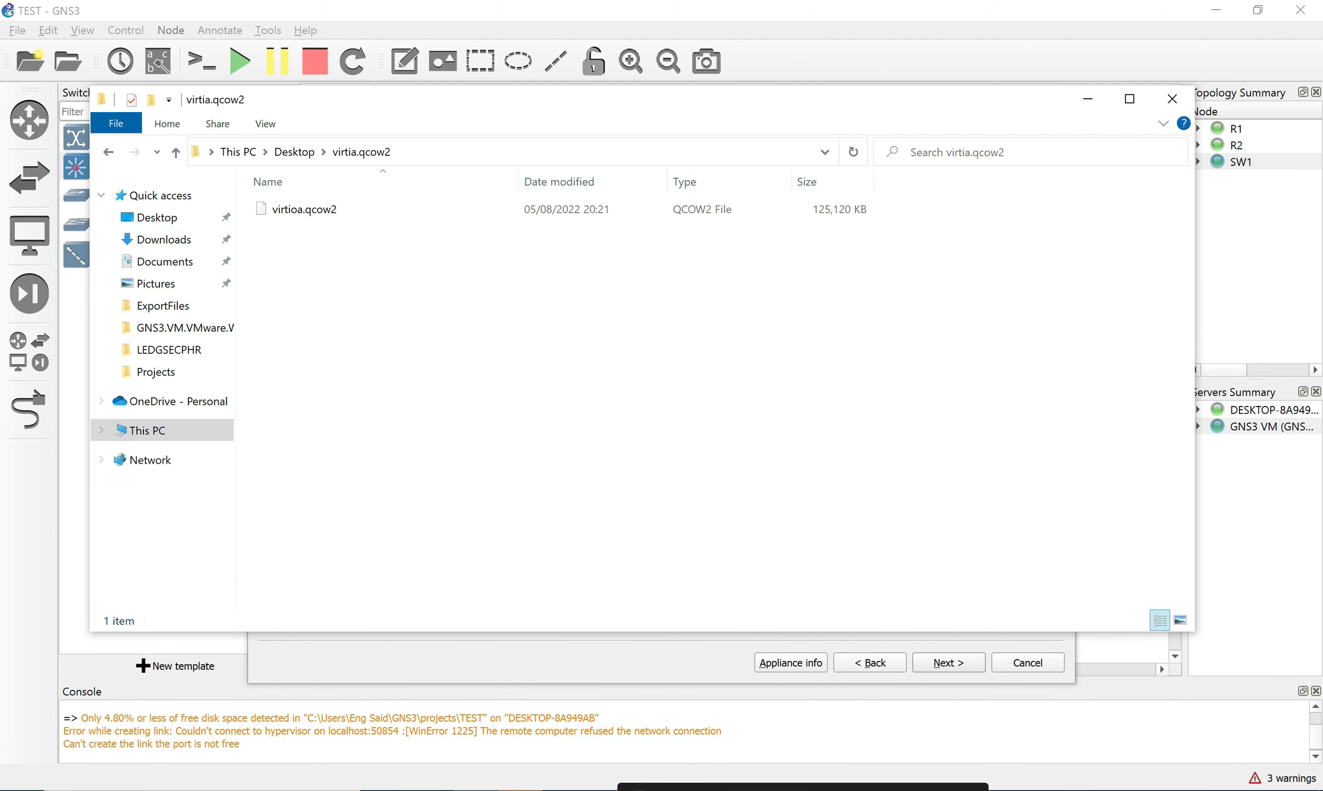
key(alt+Left)
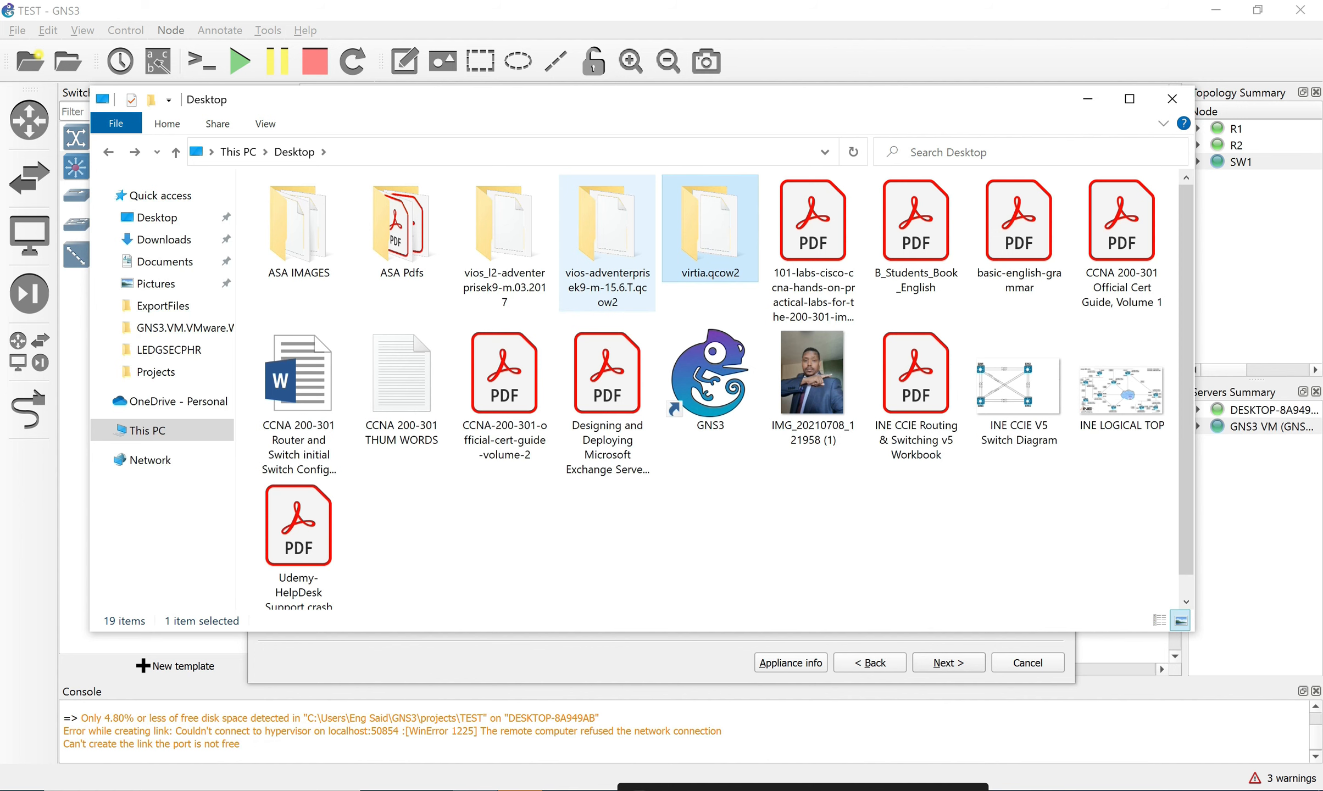
double_click(505, 230)
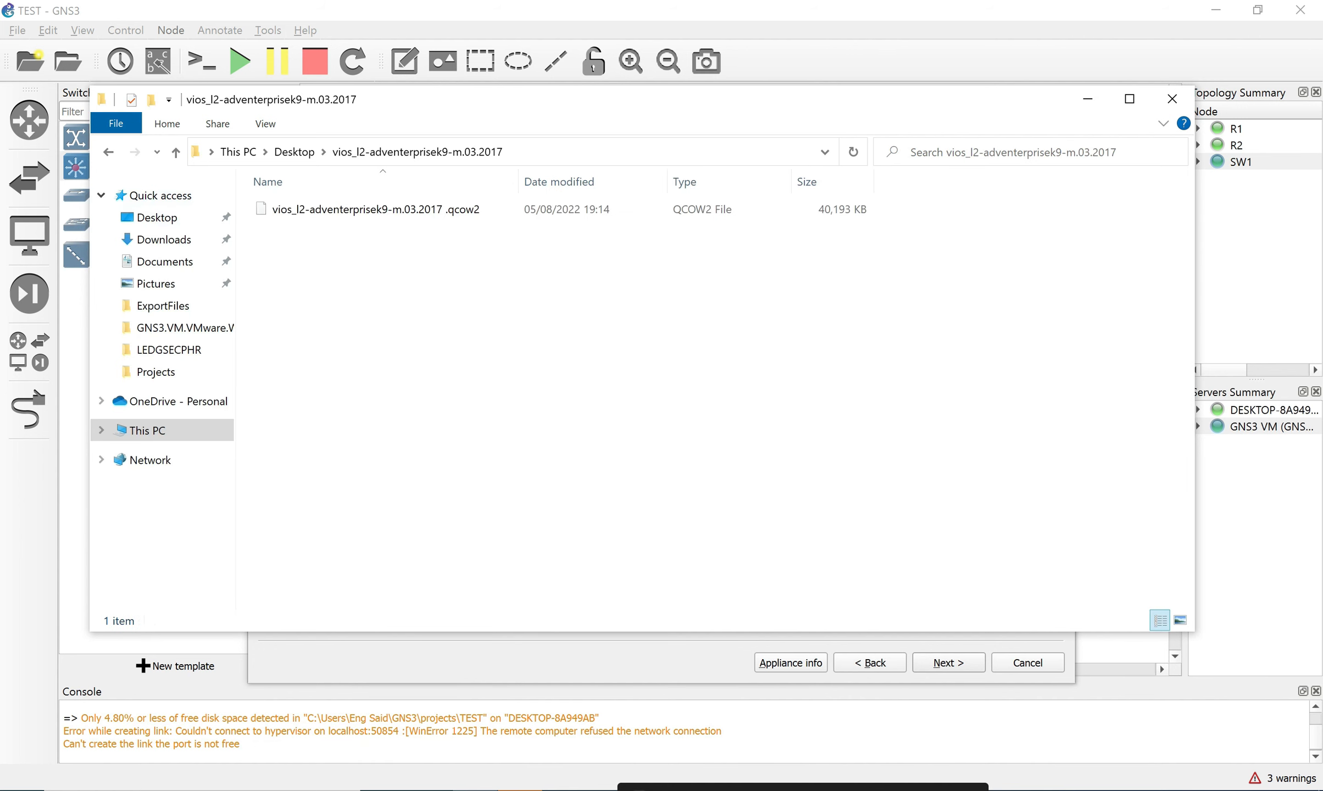
click(109, 152)
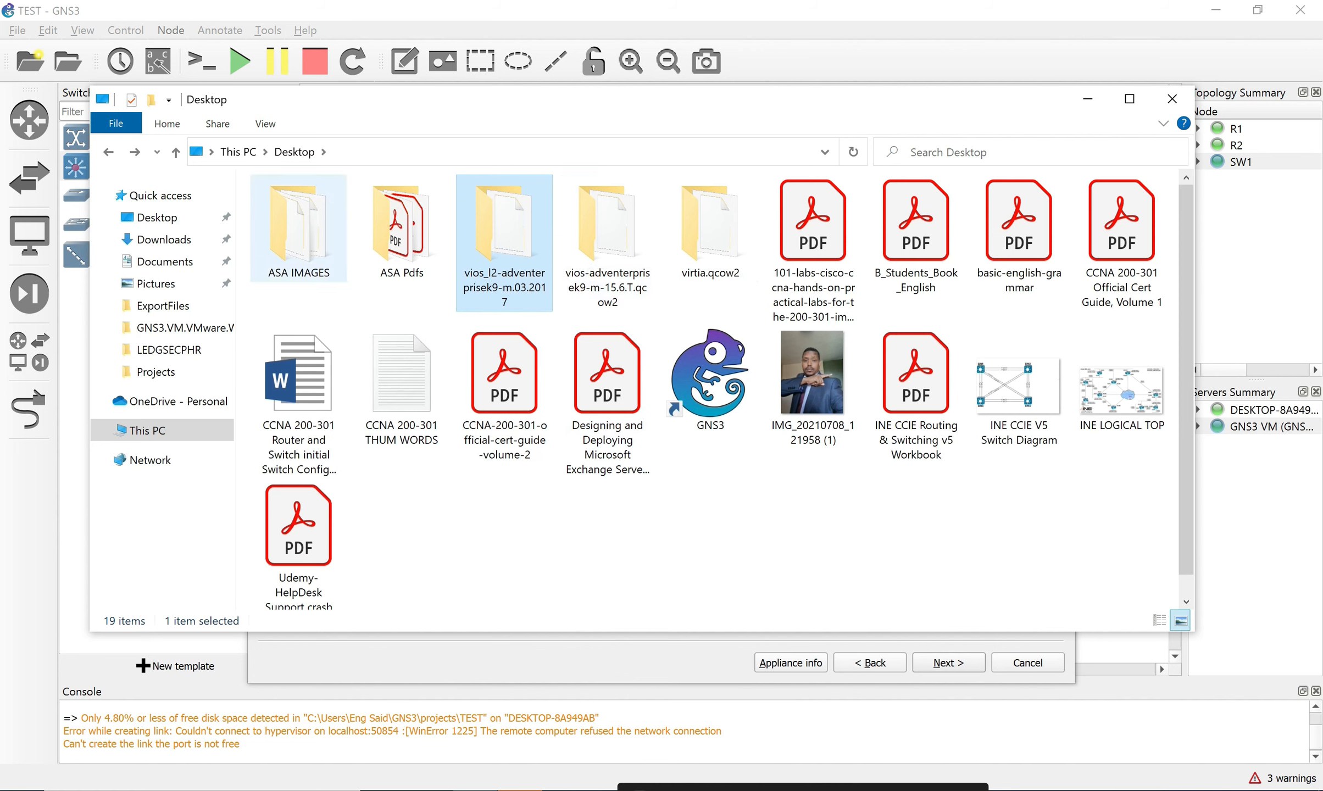
click(298, 231)
double_click(298, 230)
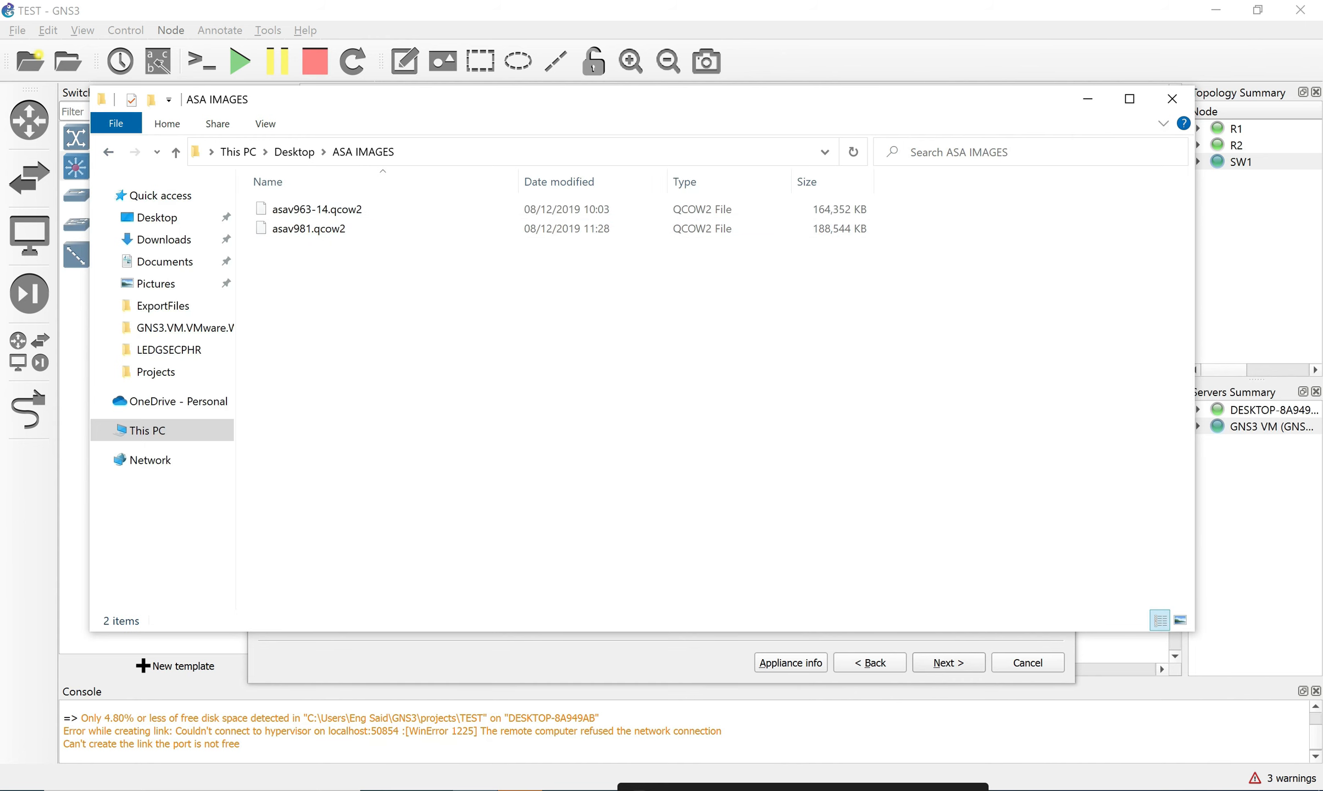
click(1172, 98)
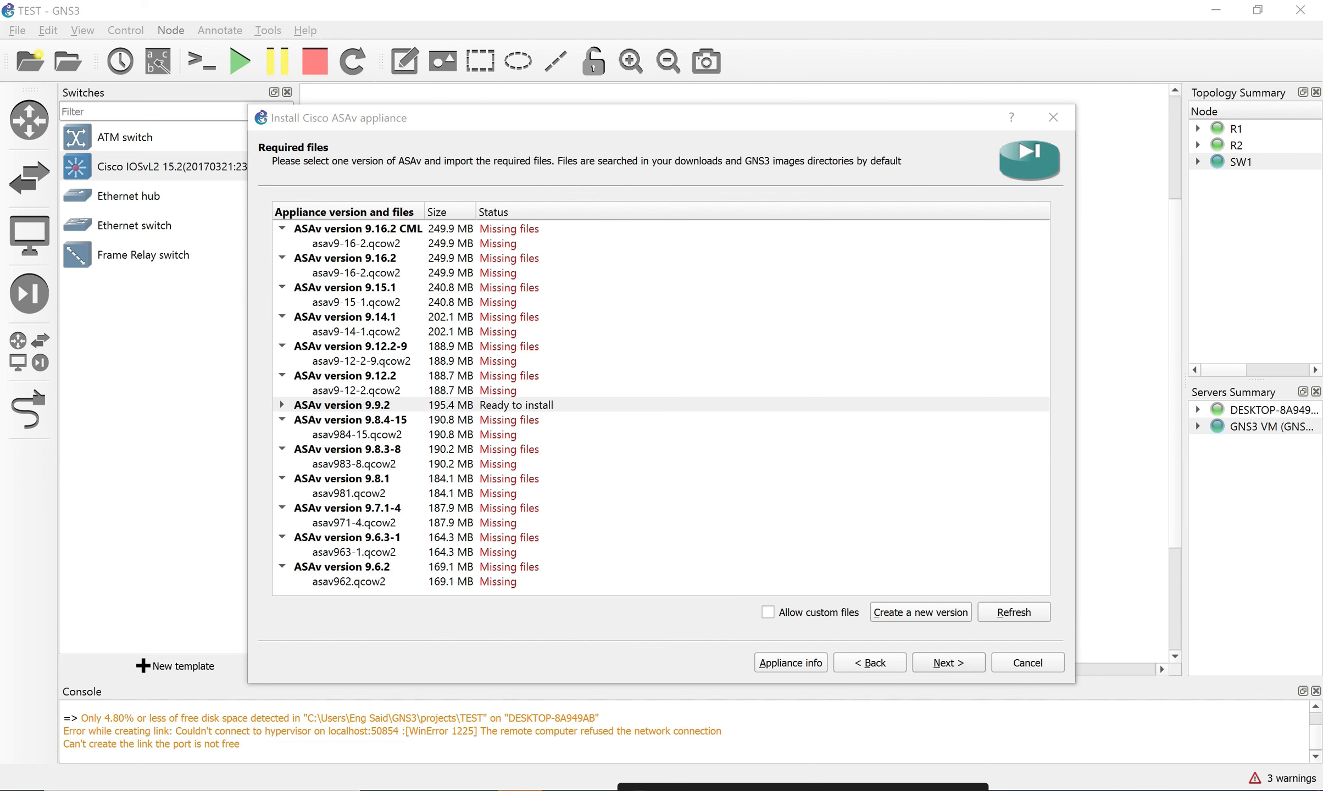
Expand ASAv version 9.9.2 in the installer and select its asav992.qcow2 image.
click(681, 449)
click(550, 405)
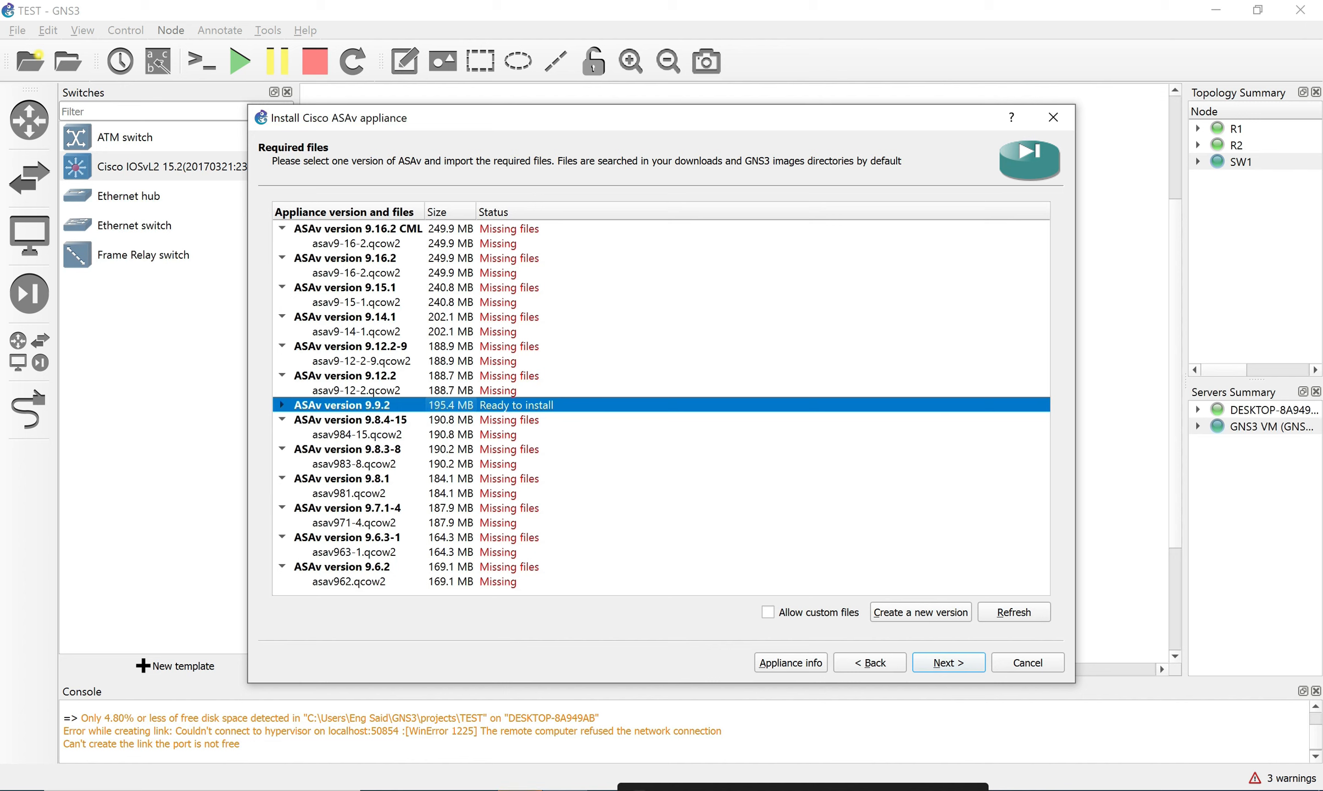
click(282, 405)
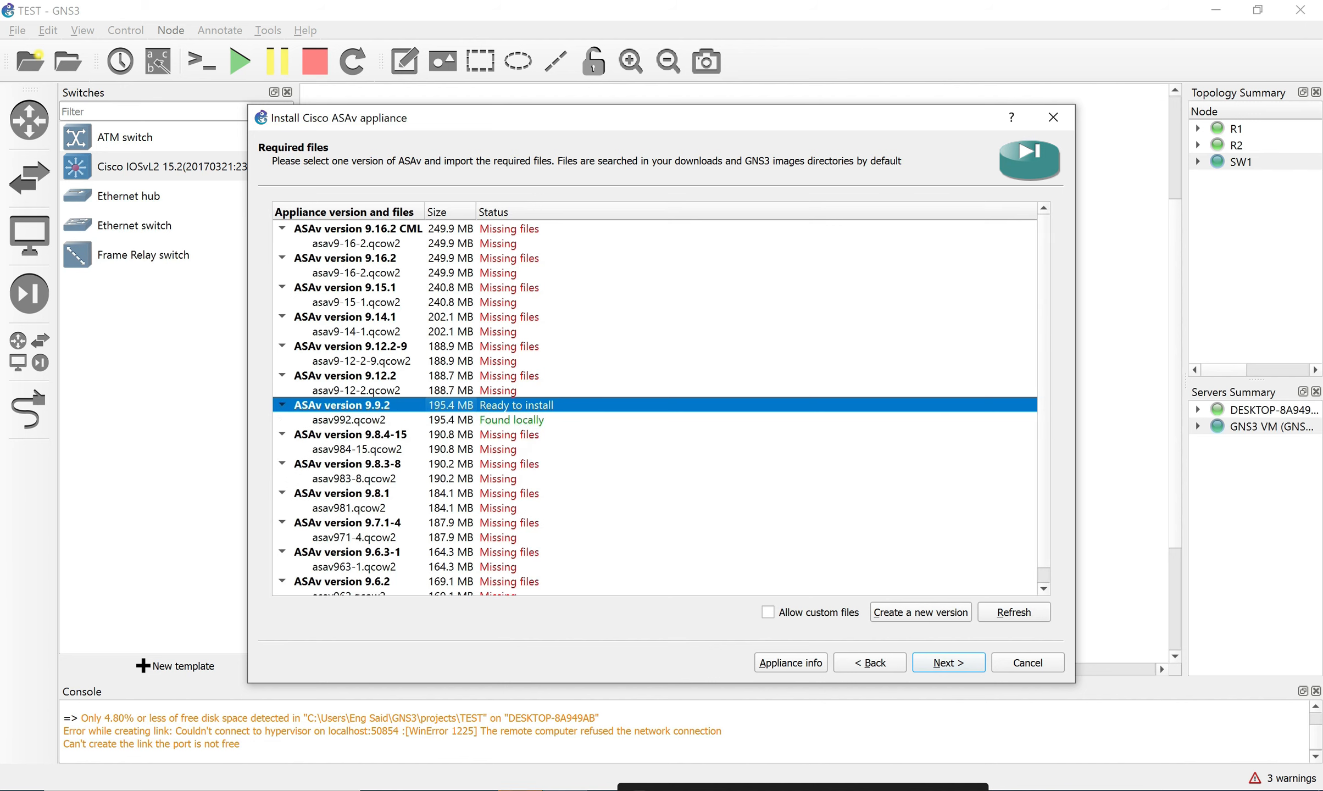
click(350, 420)
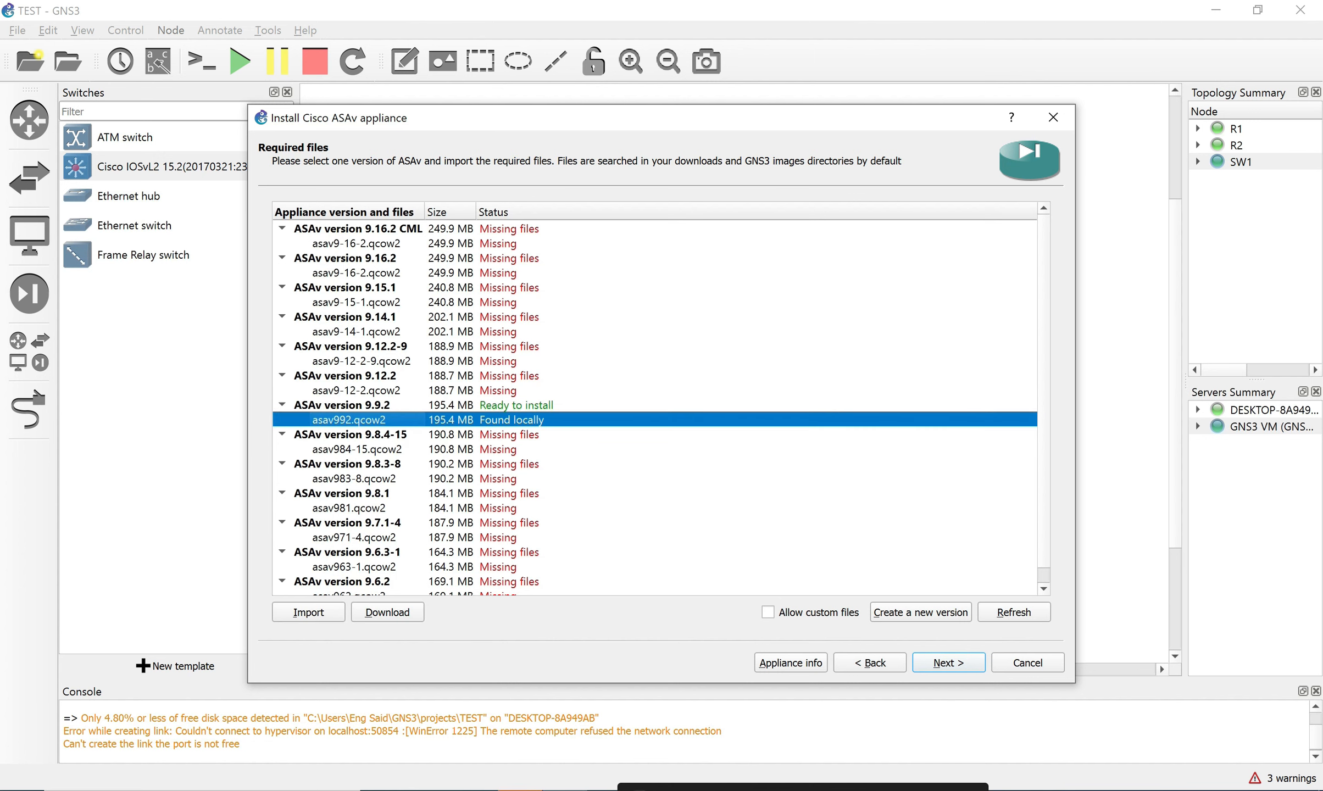
Try Download and Import for asav992.qcow2, cancel both, then reselect the image.
click(388, 612)
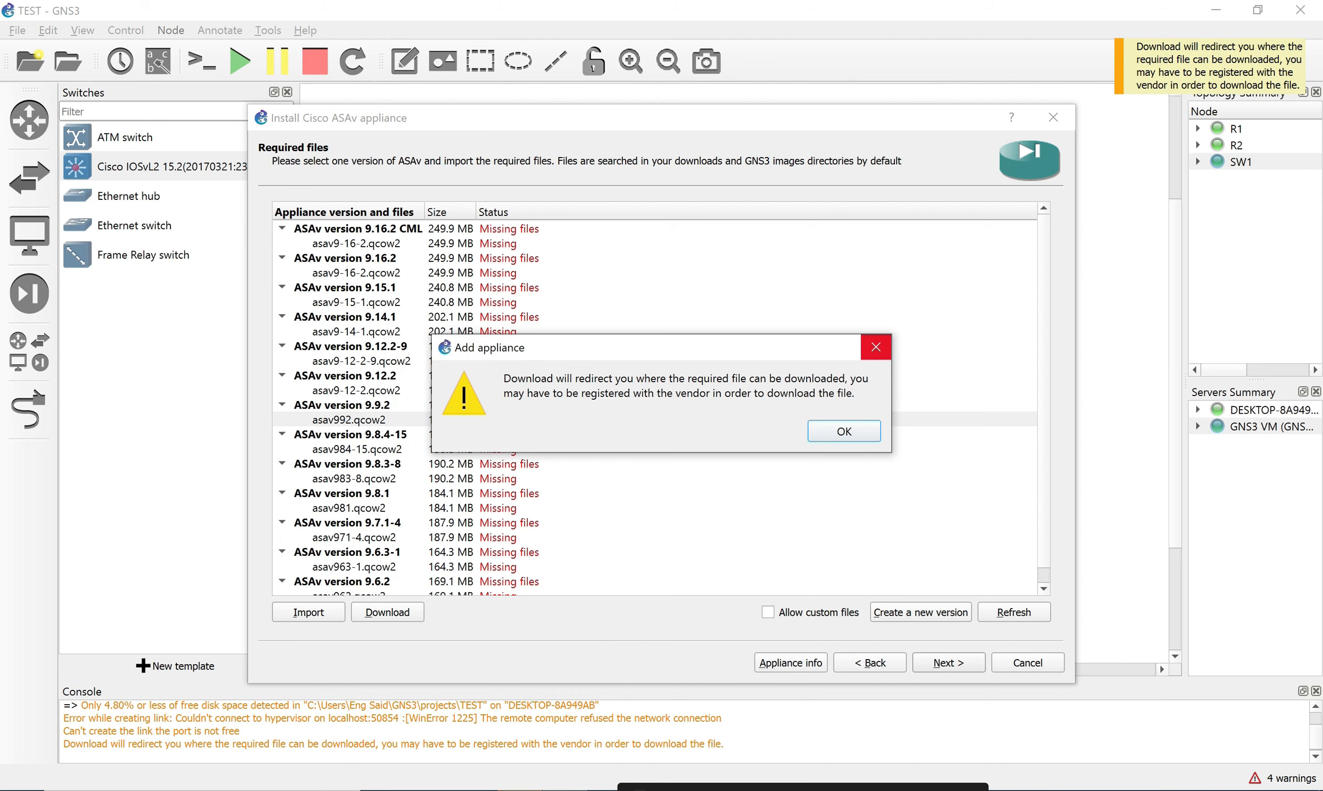
click(876, 347)
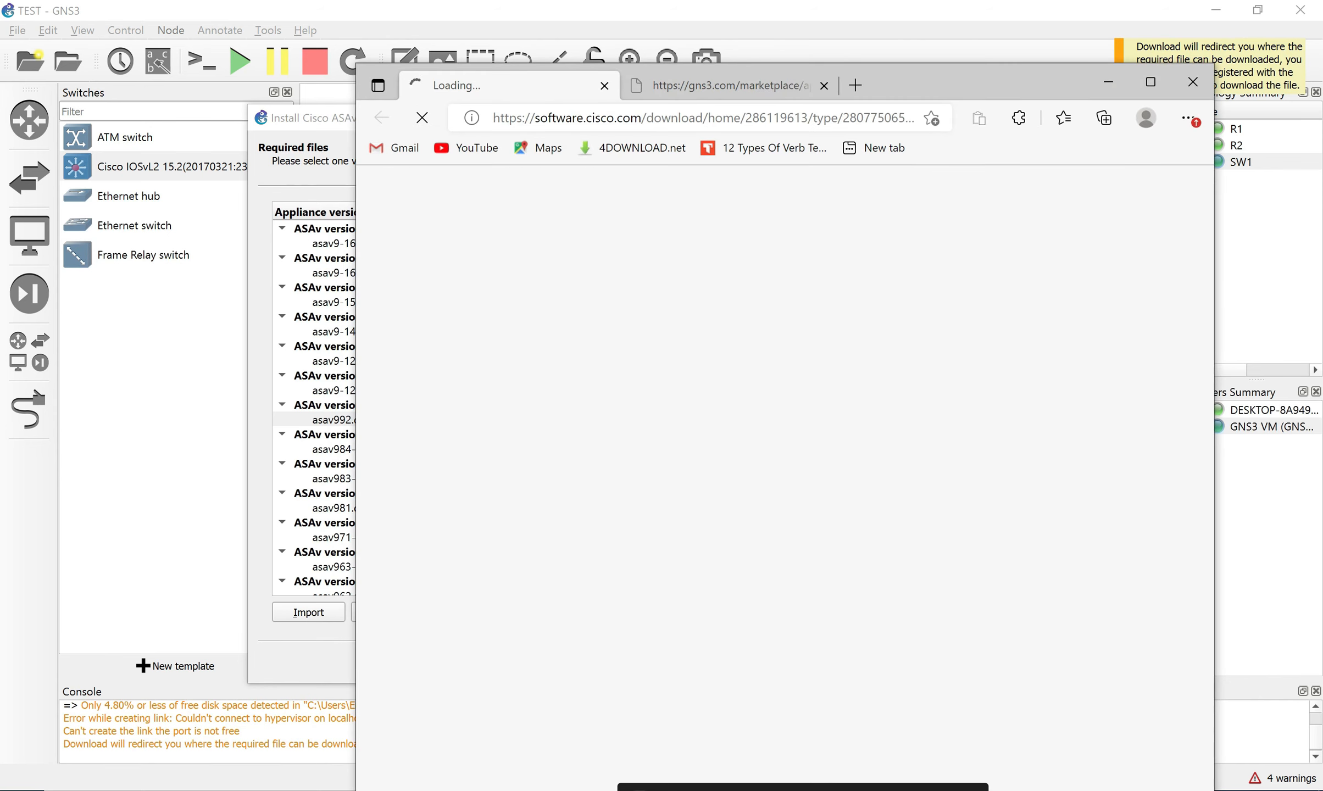
click(1193, 82)
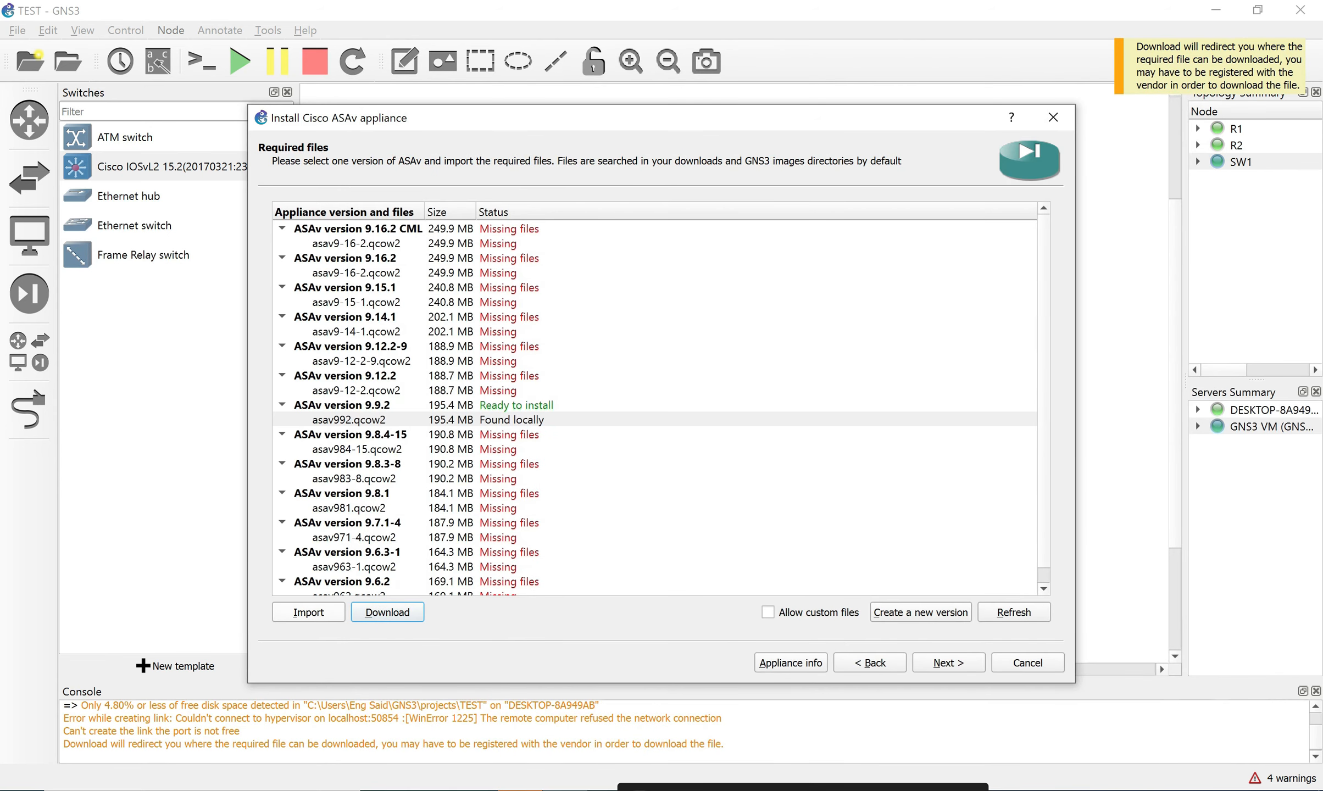
click(308, 613)
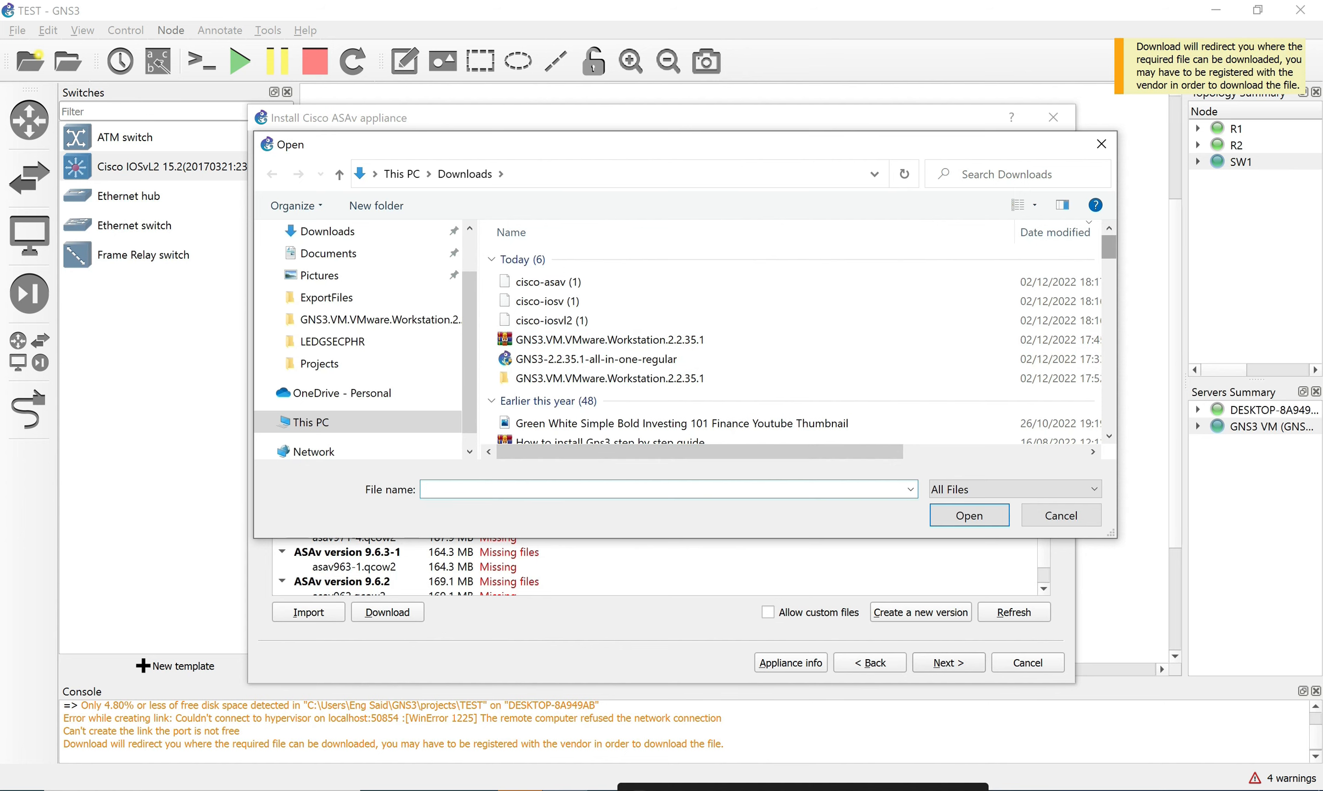
click(1101, 144)
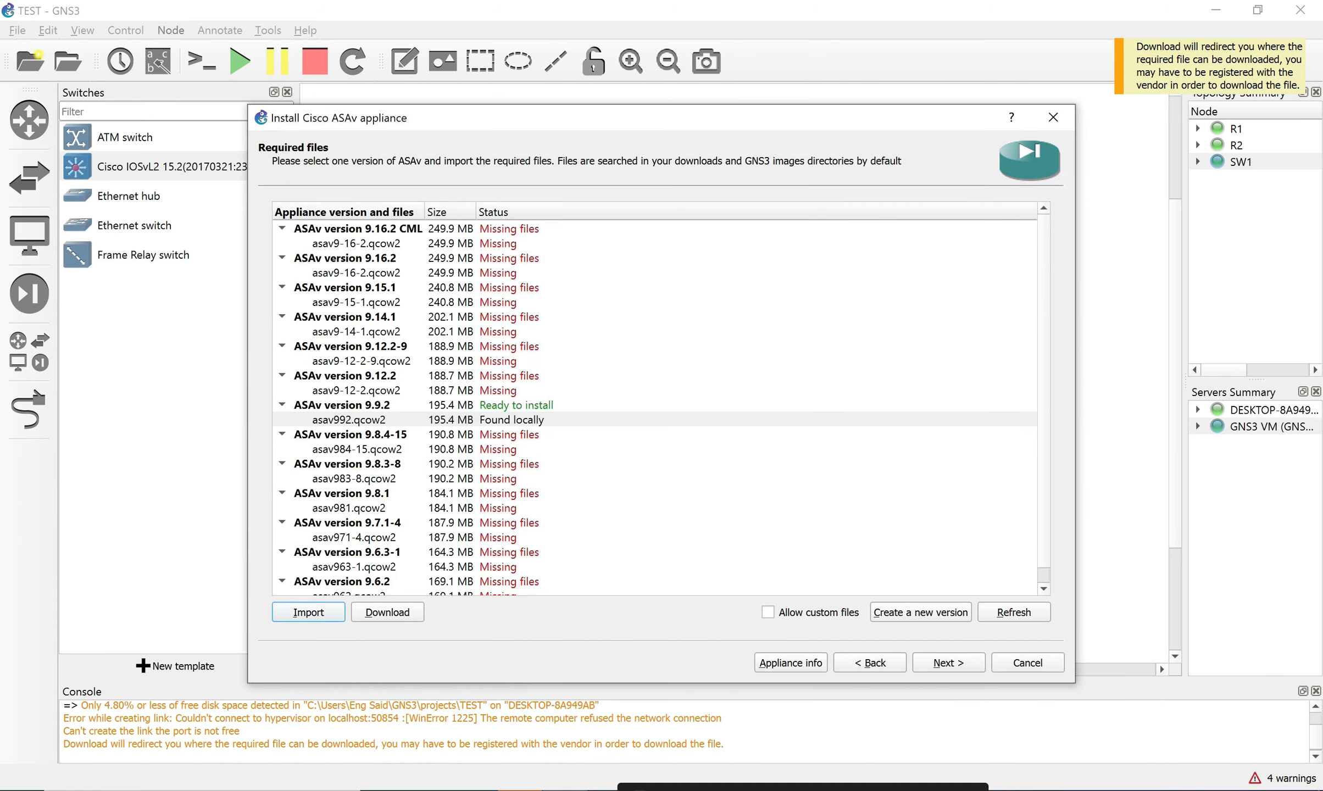
click(354, 420)
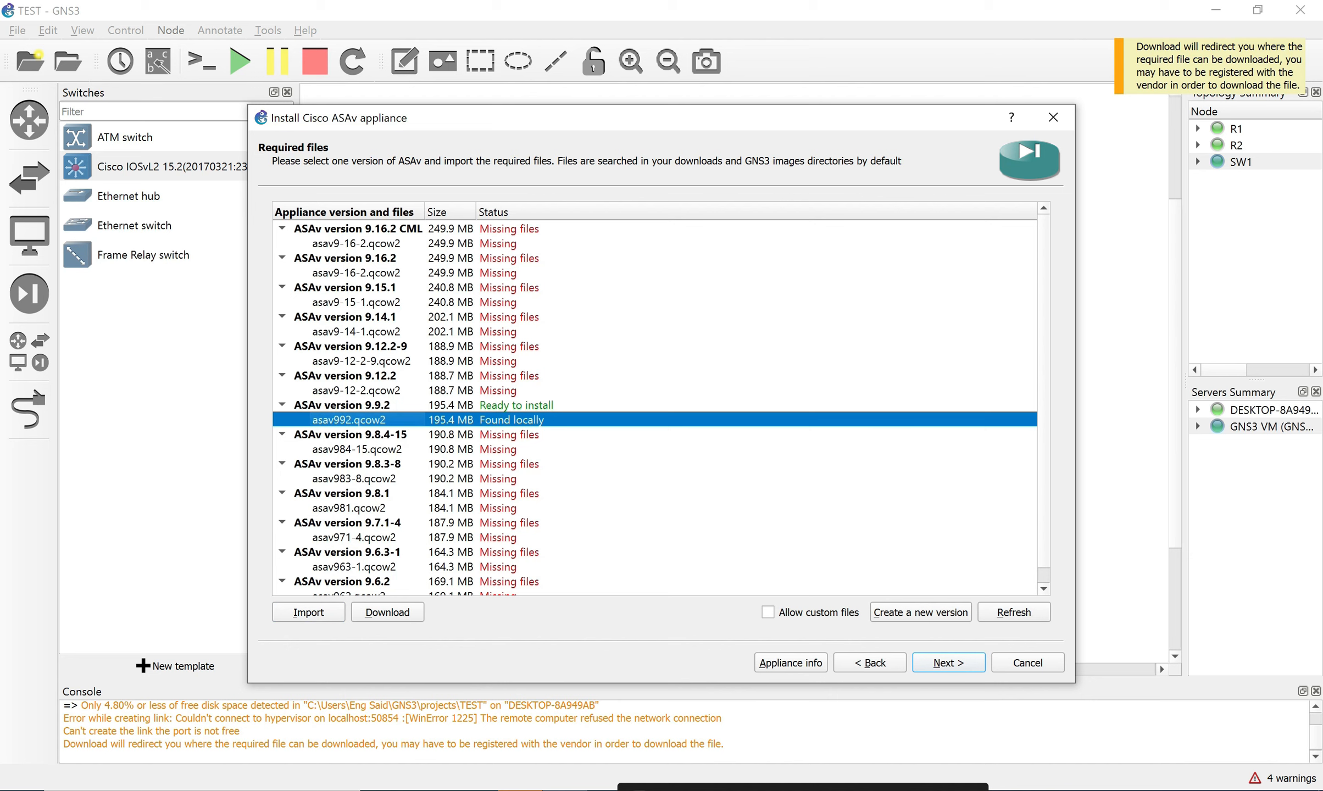
click(383, 790)
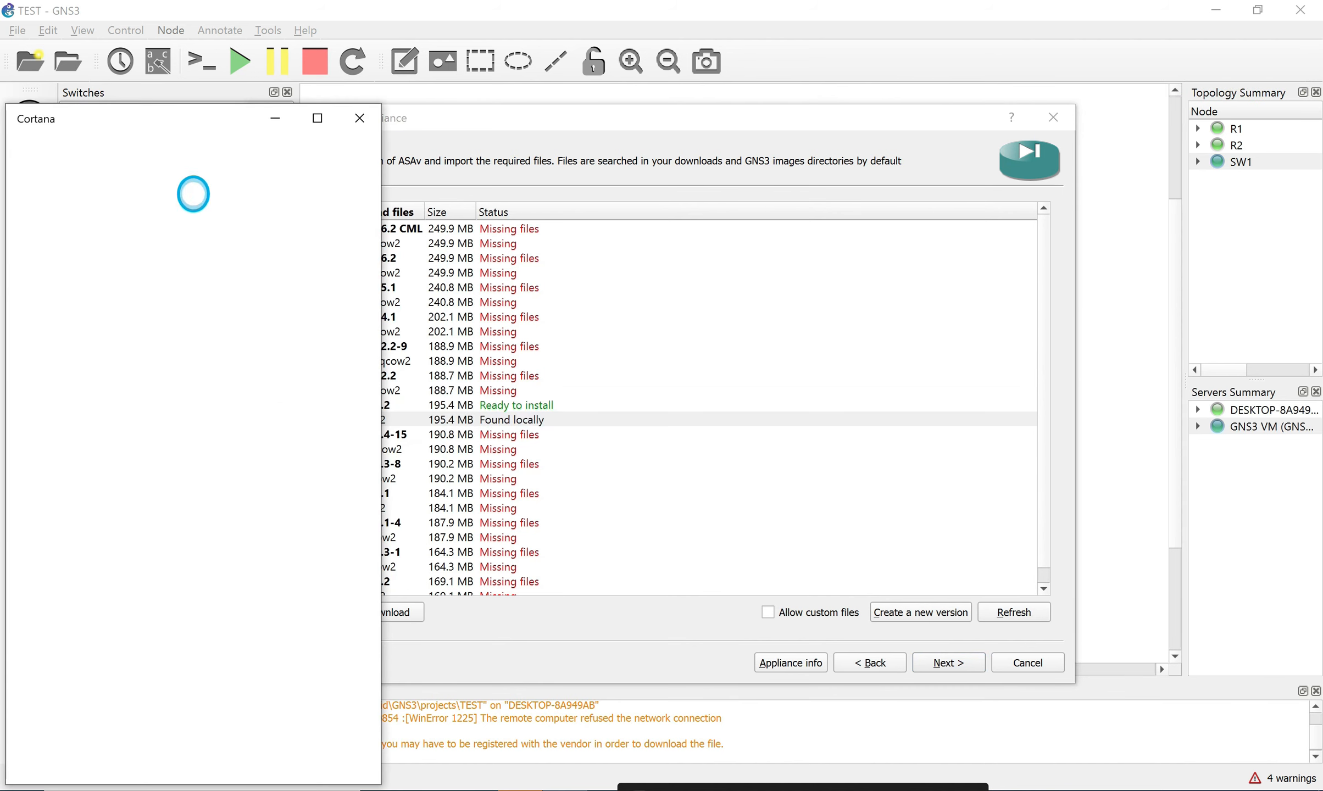
Open File Explorer and search Downloads for asav992.qcow2, selecting the single matching file.
click(359, 118)
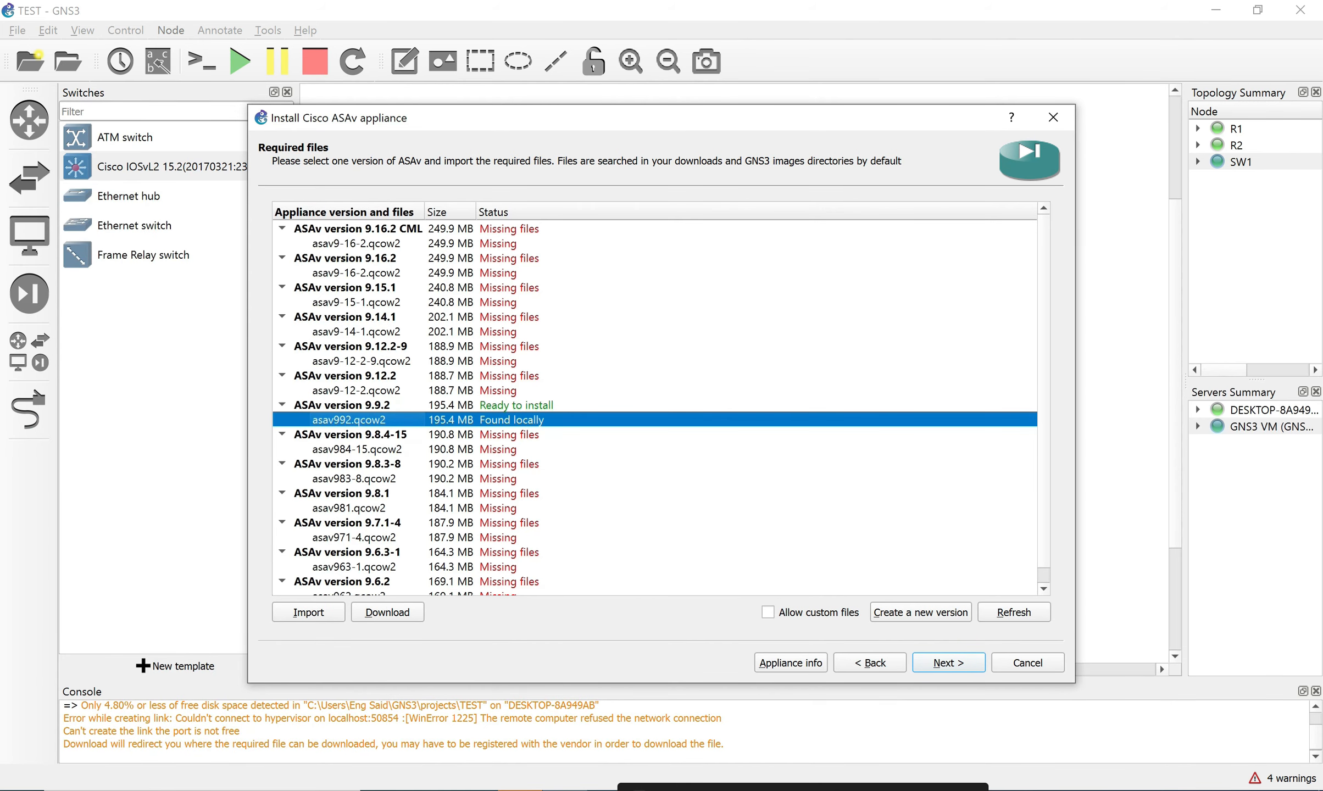
click(202, 790)
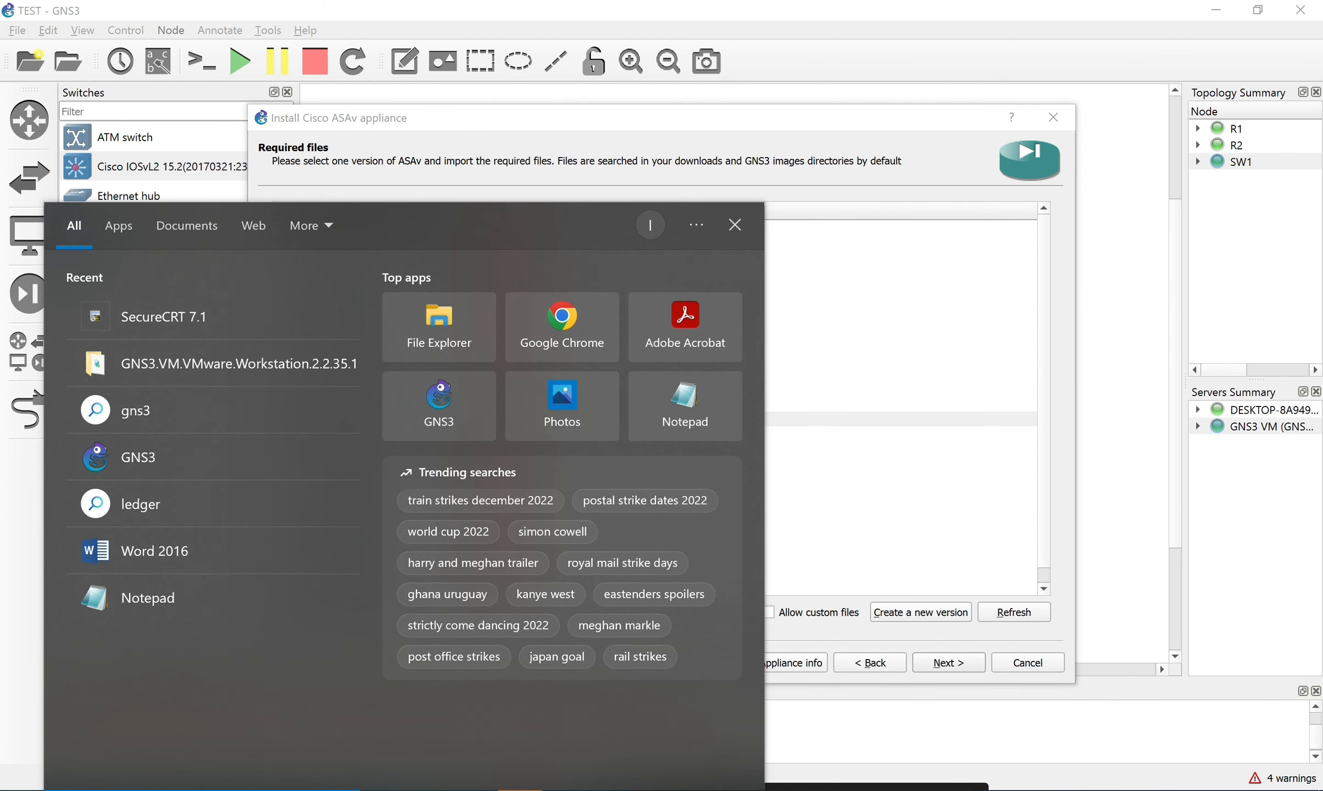
click(439, 327)
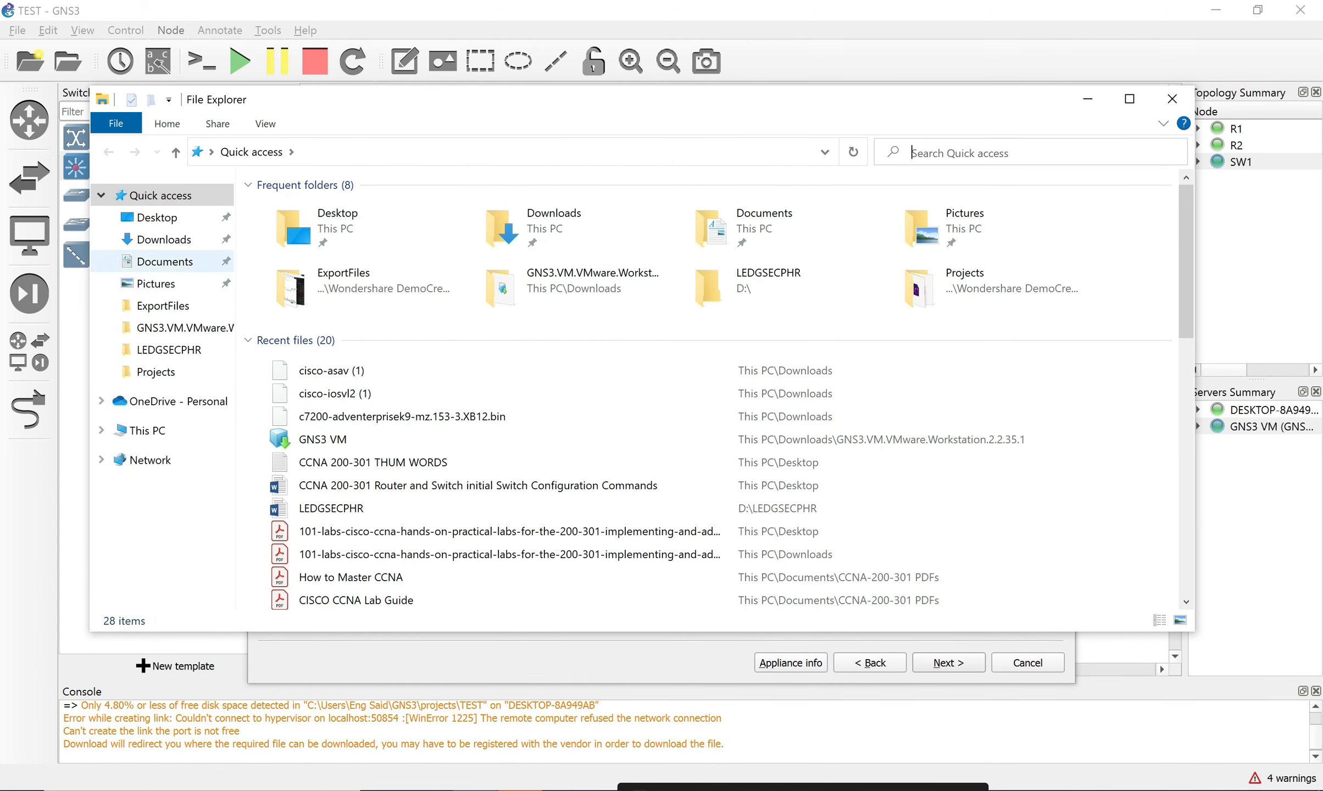
click(164, 239)
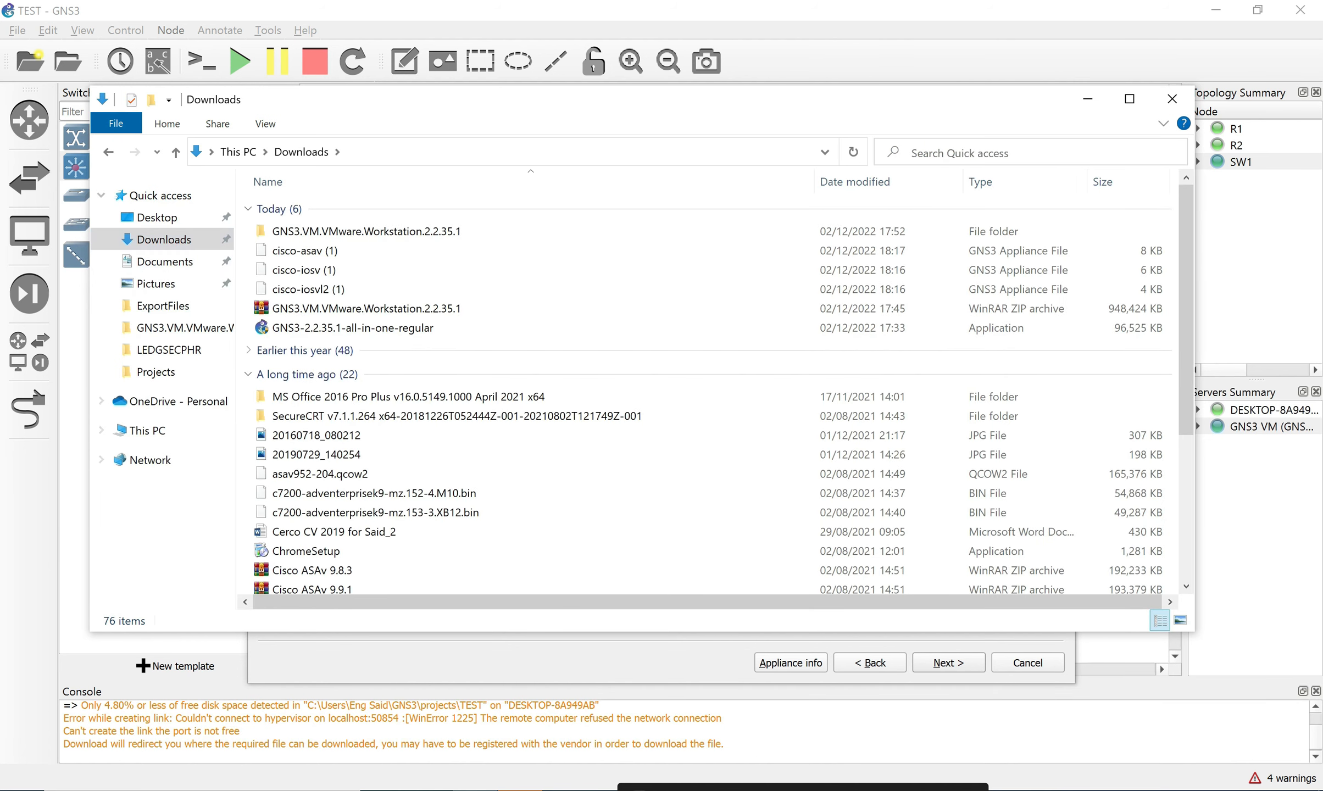
click(984, 153)
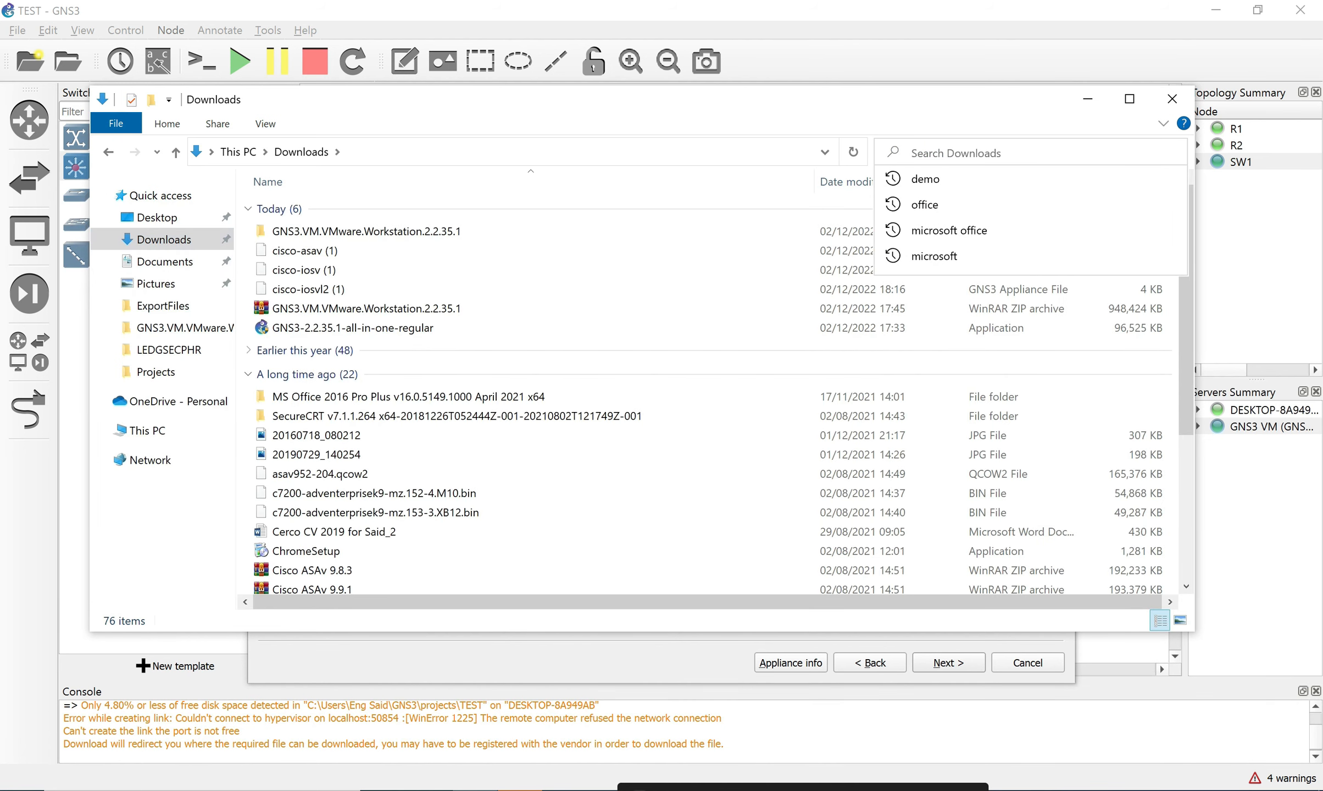
text(asav992.qcow2)
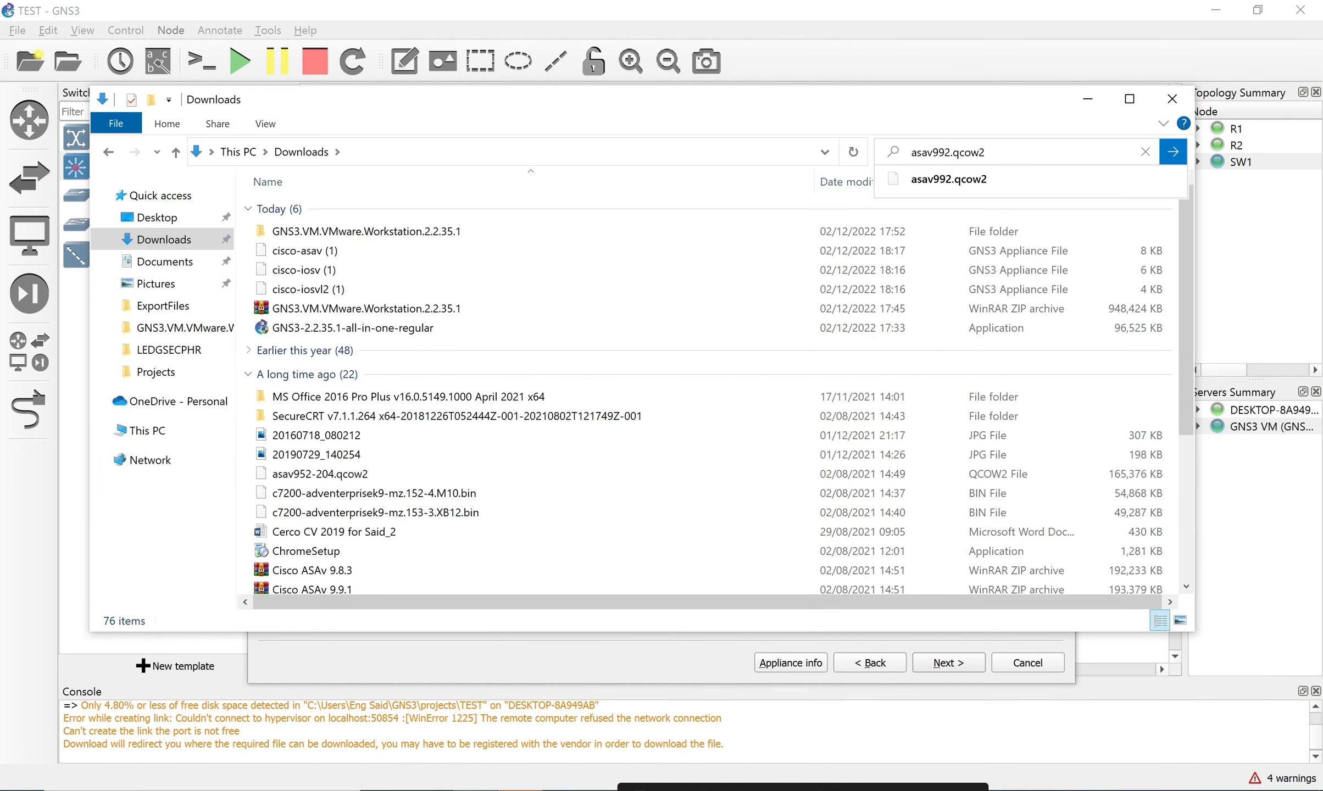
click(981, 180)
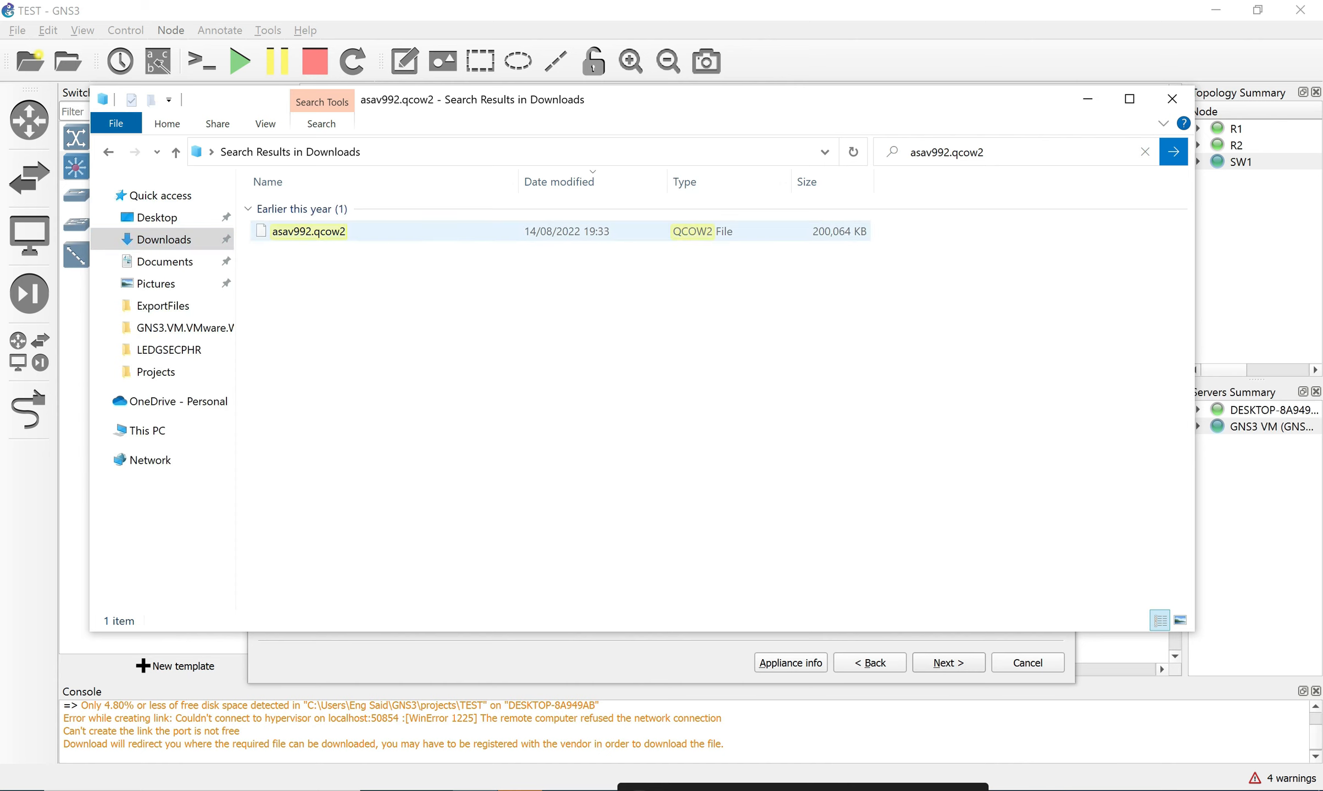
click(309, 231)
Check asav992.qcow2's properties to confirm it is located in the Downloads folder.
right_click(484, 232)
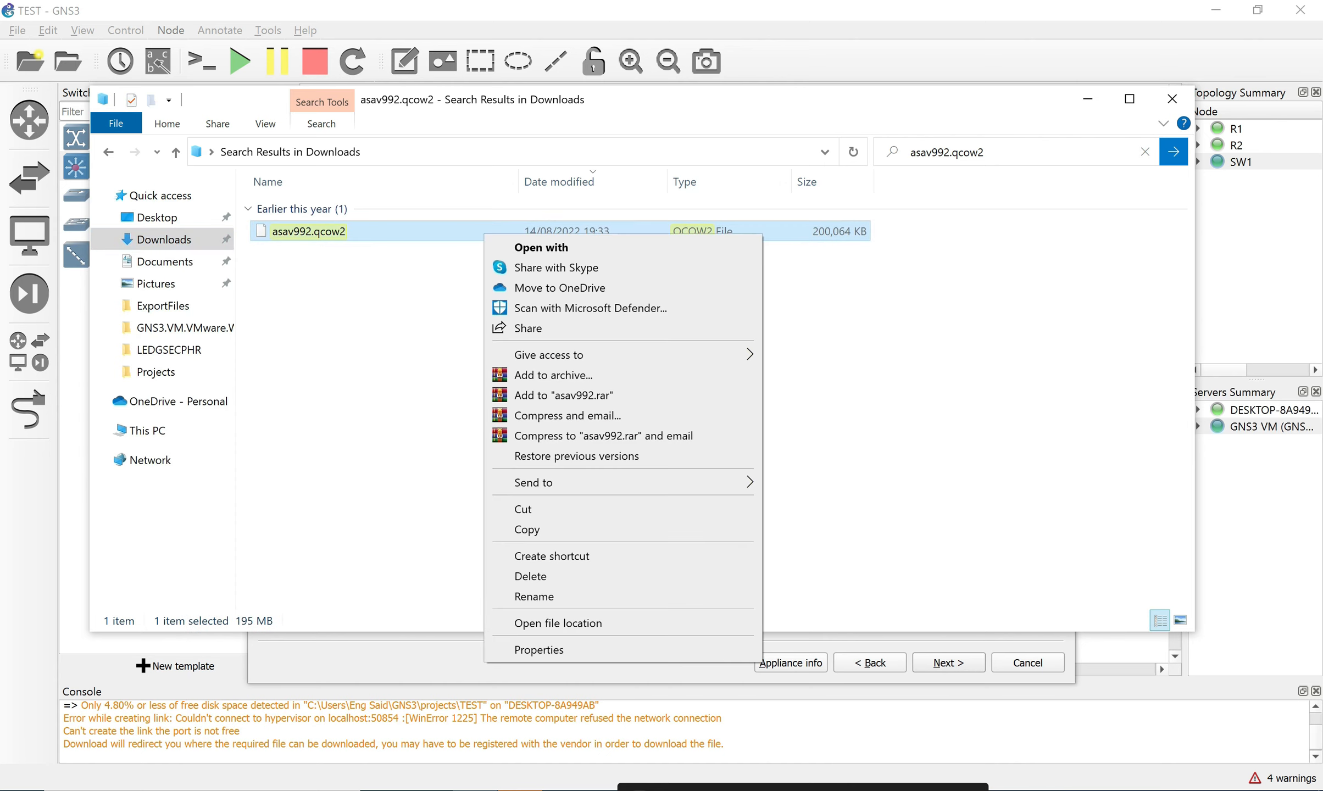
click(538, 650)
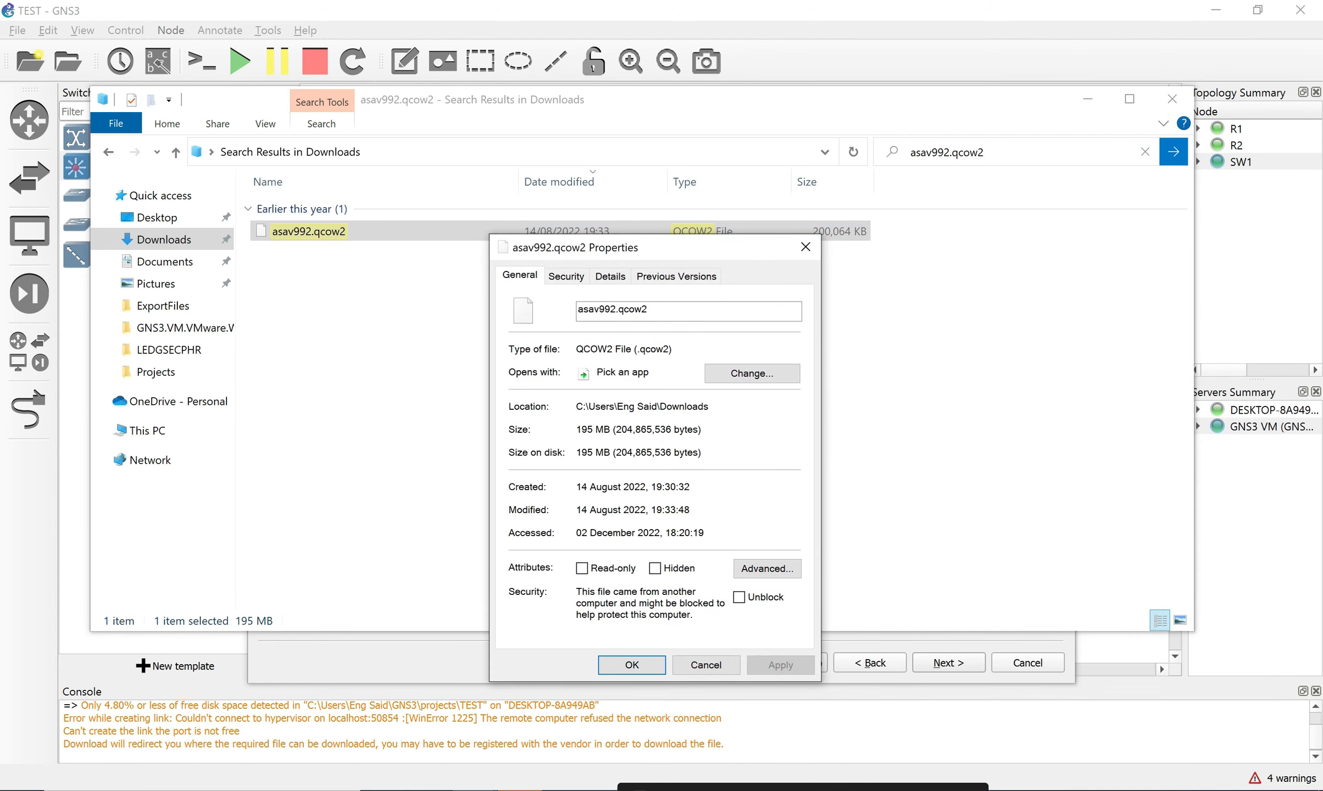
click(752, 373)
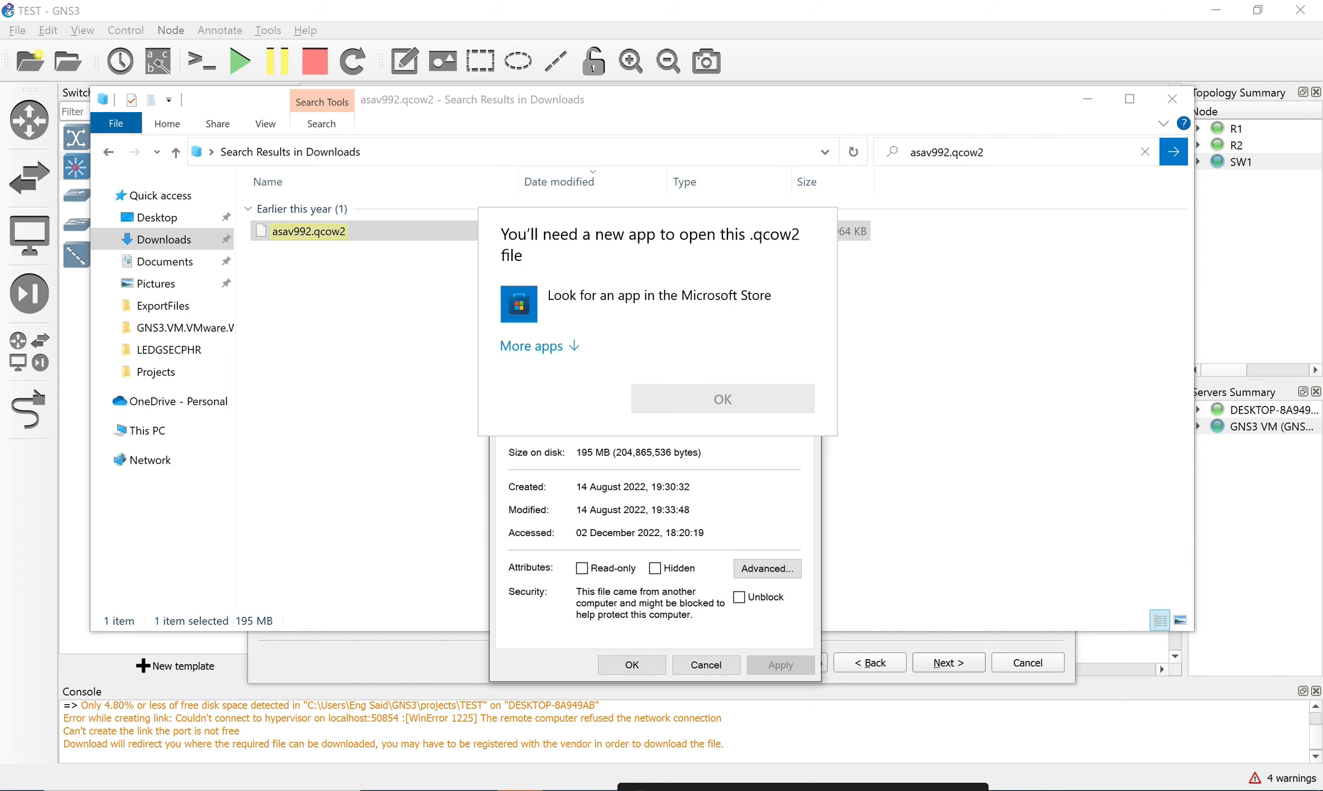
key(Escape)
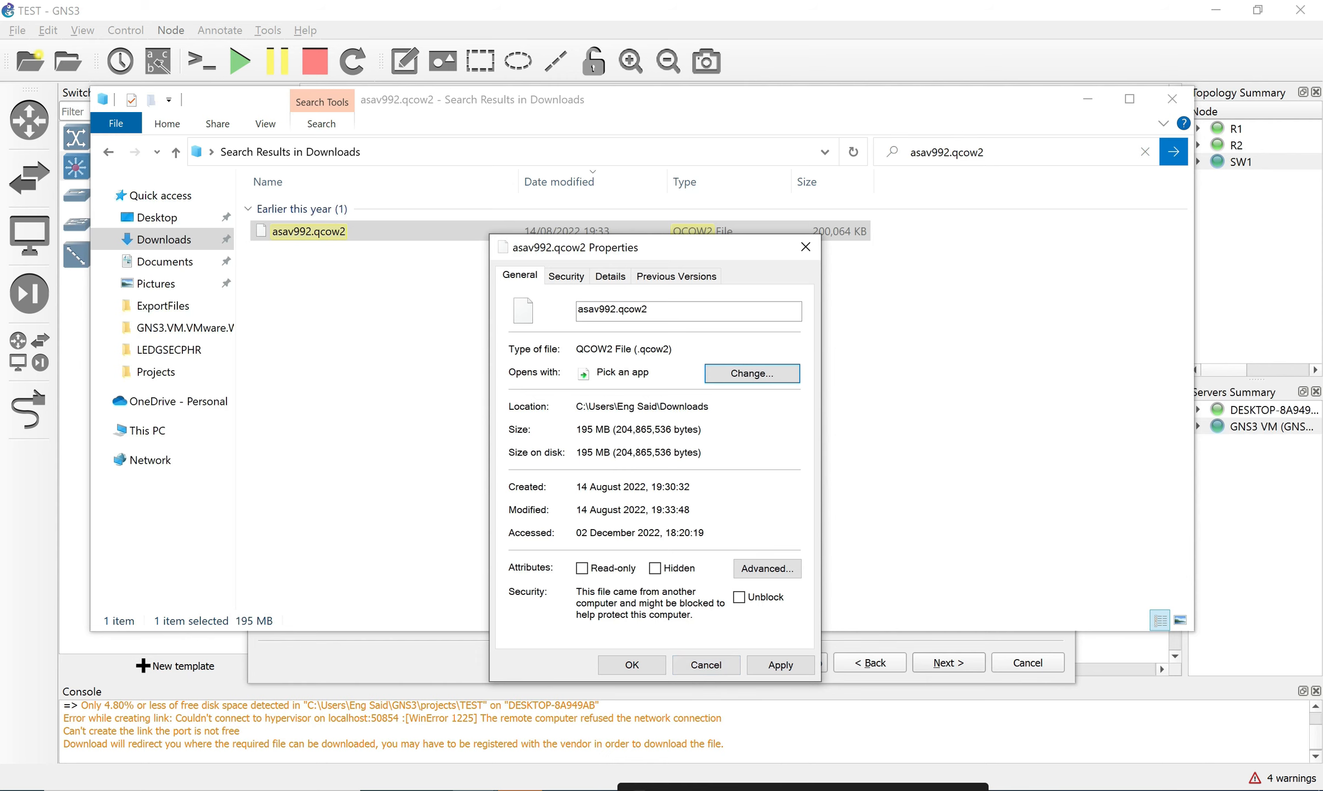
drag(658, 406, 710, 407)
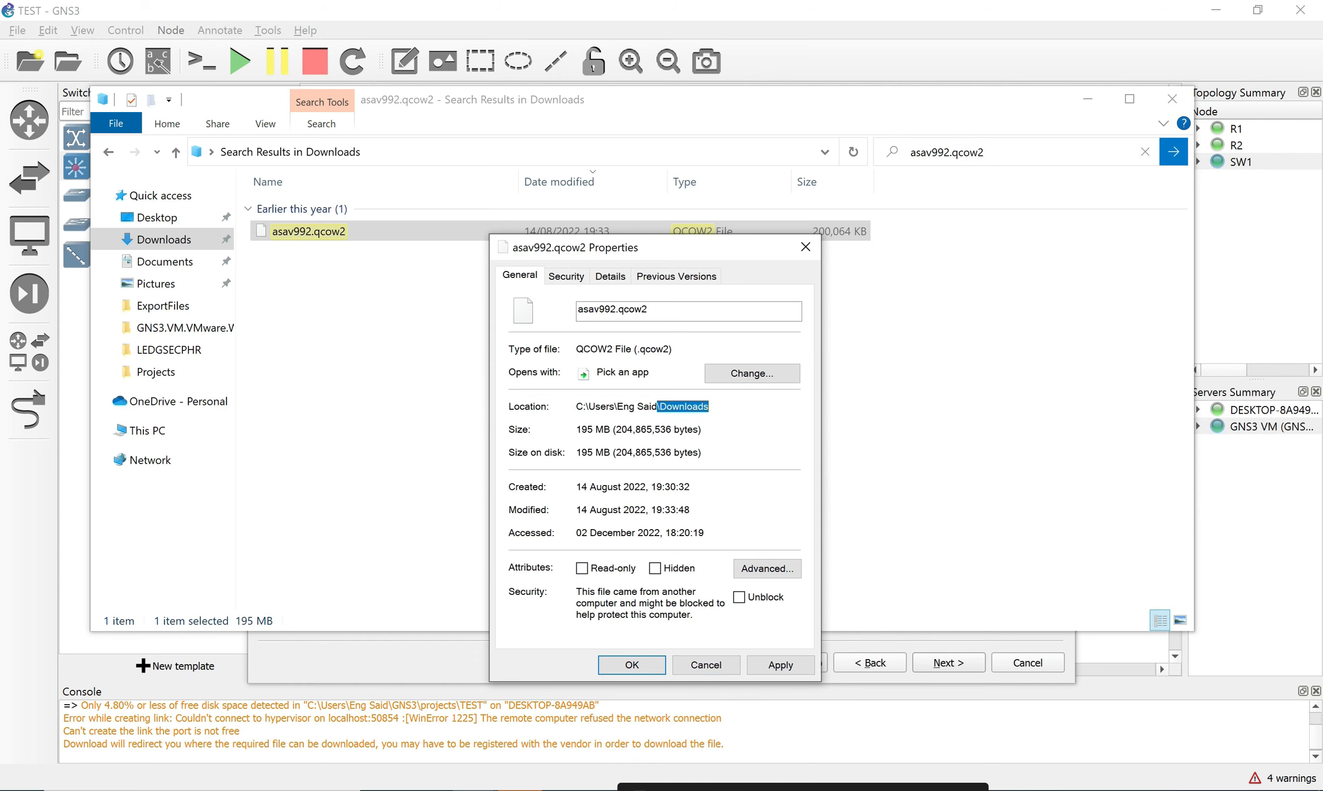
click(806, 247)
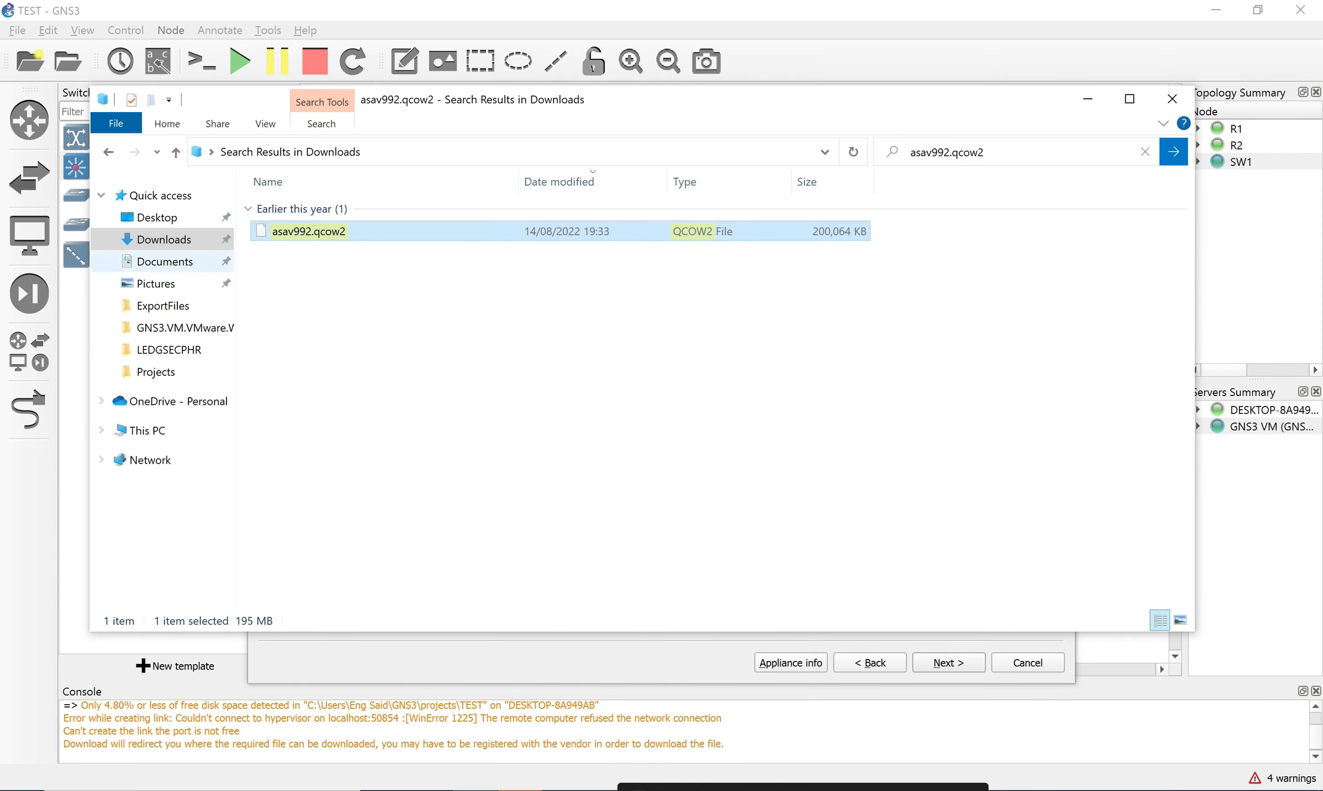
Re-run the Downloads search for asav992.qcow2 by pasting the file name.
click(163, 239)
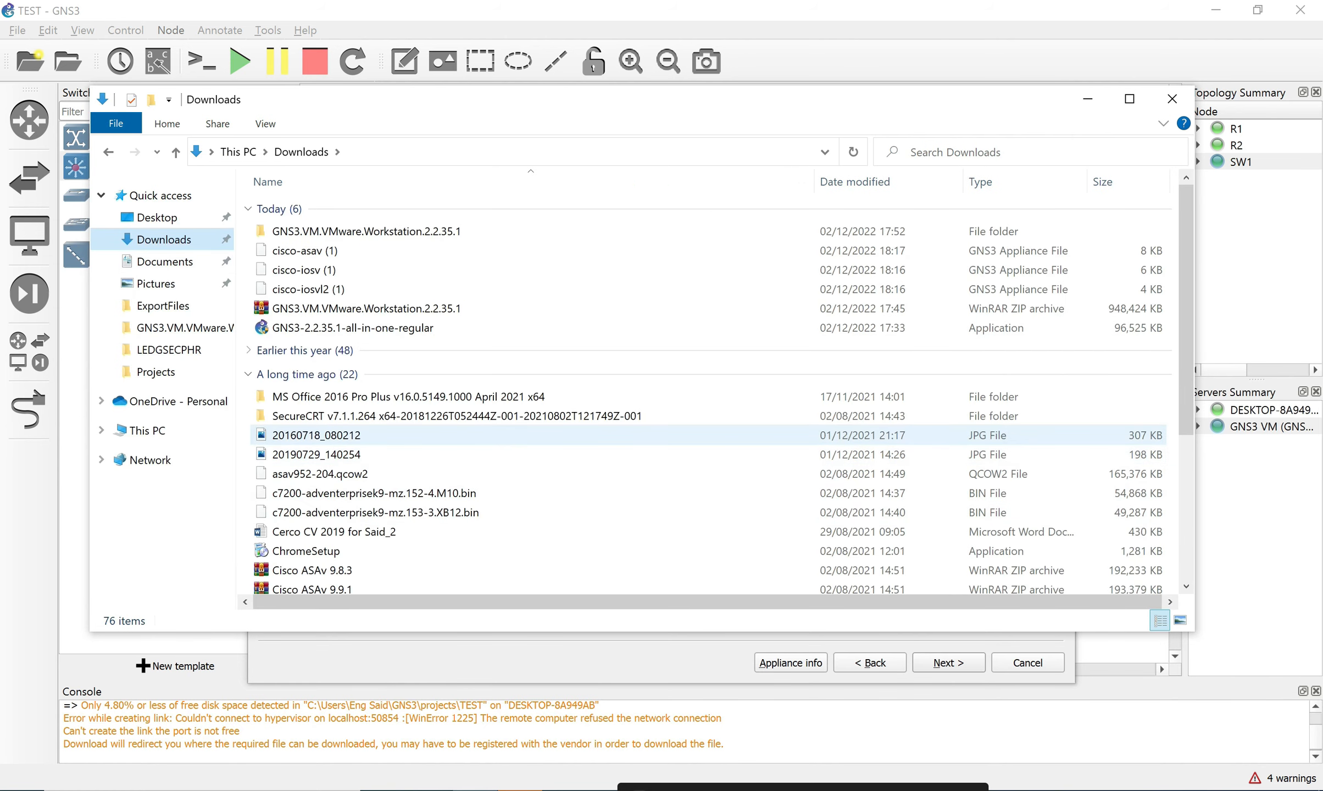
click(956, 152)
key(Down)
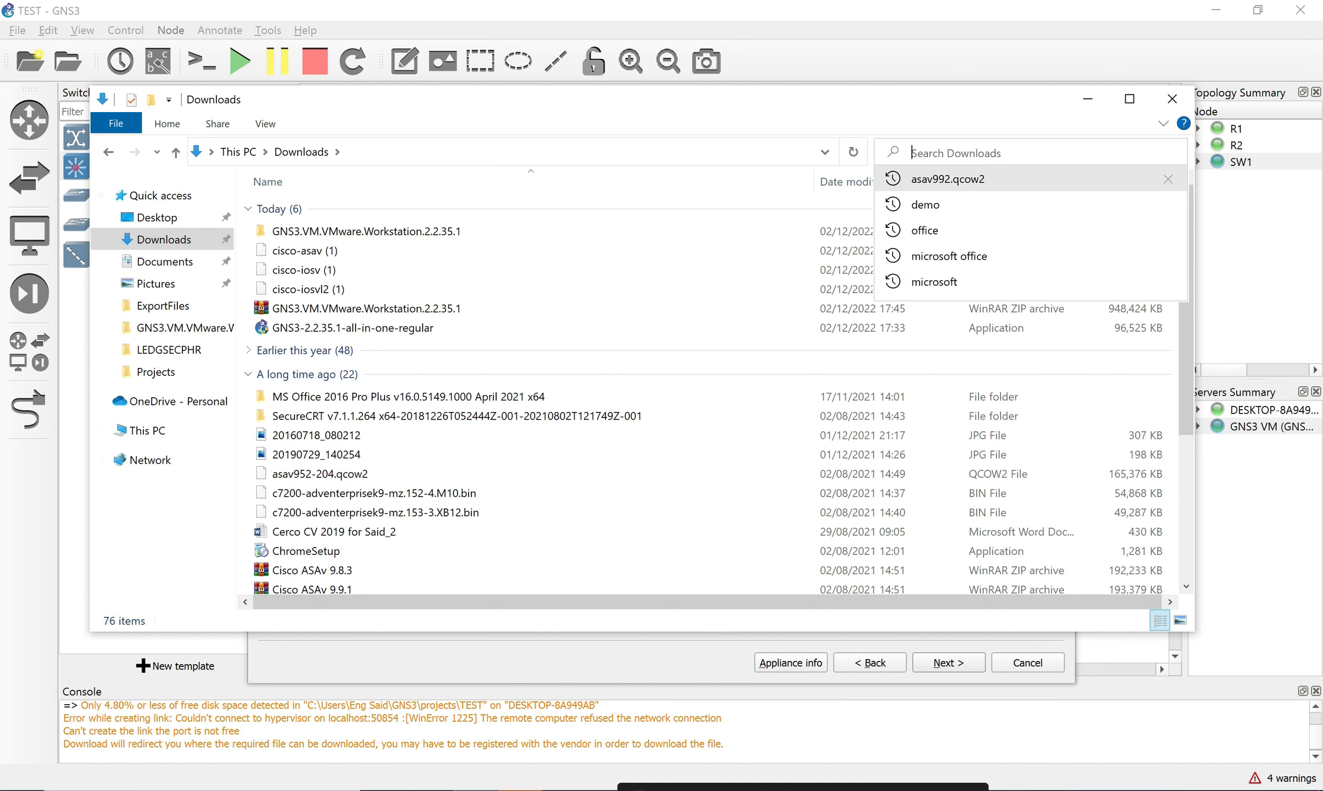
key(Return)
click(164, 240)
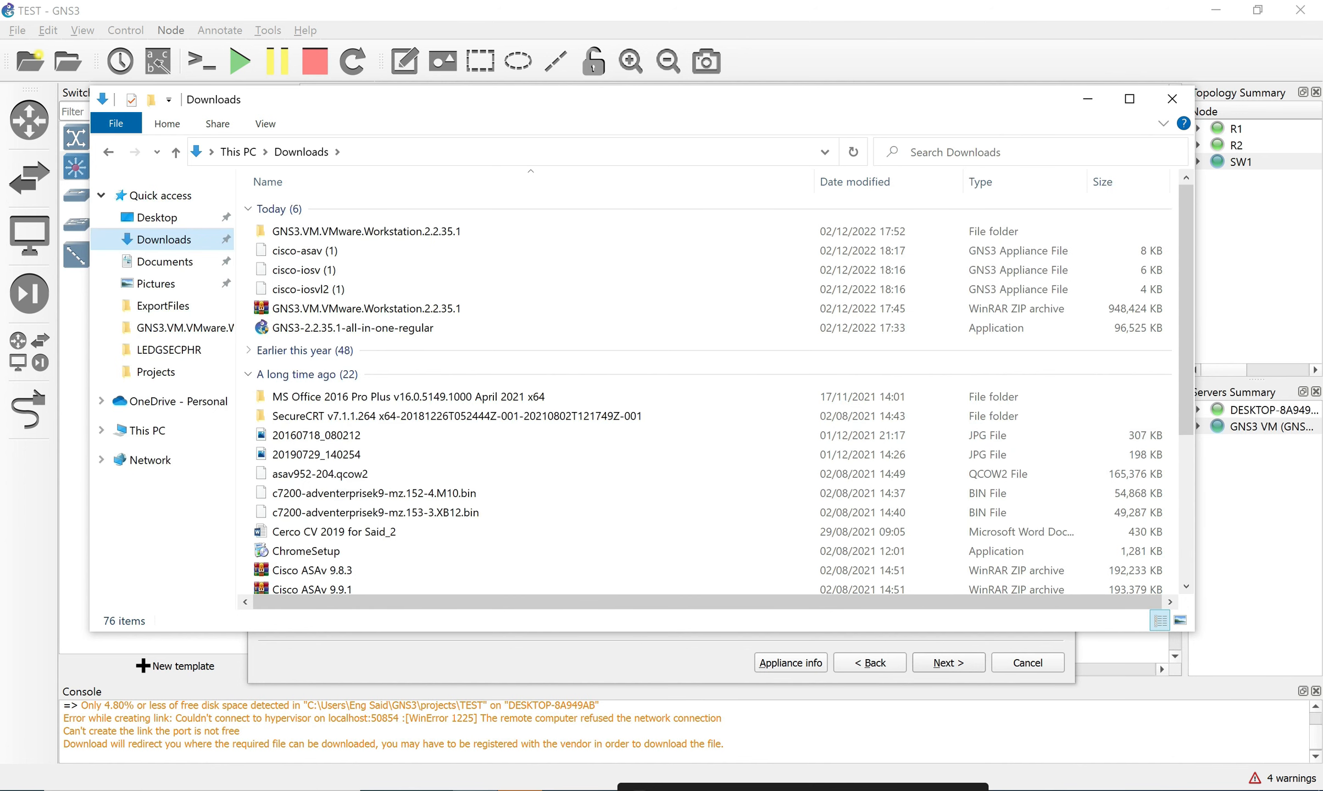
click(956, 152)
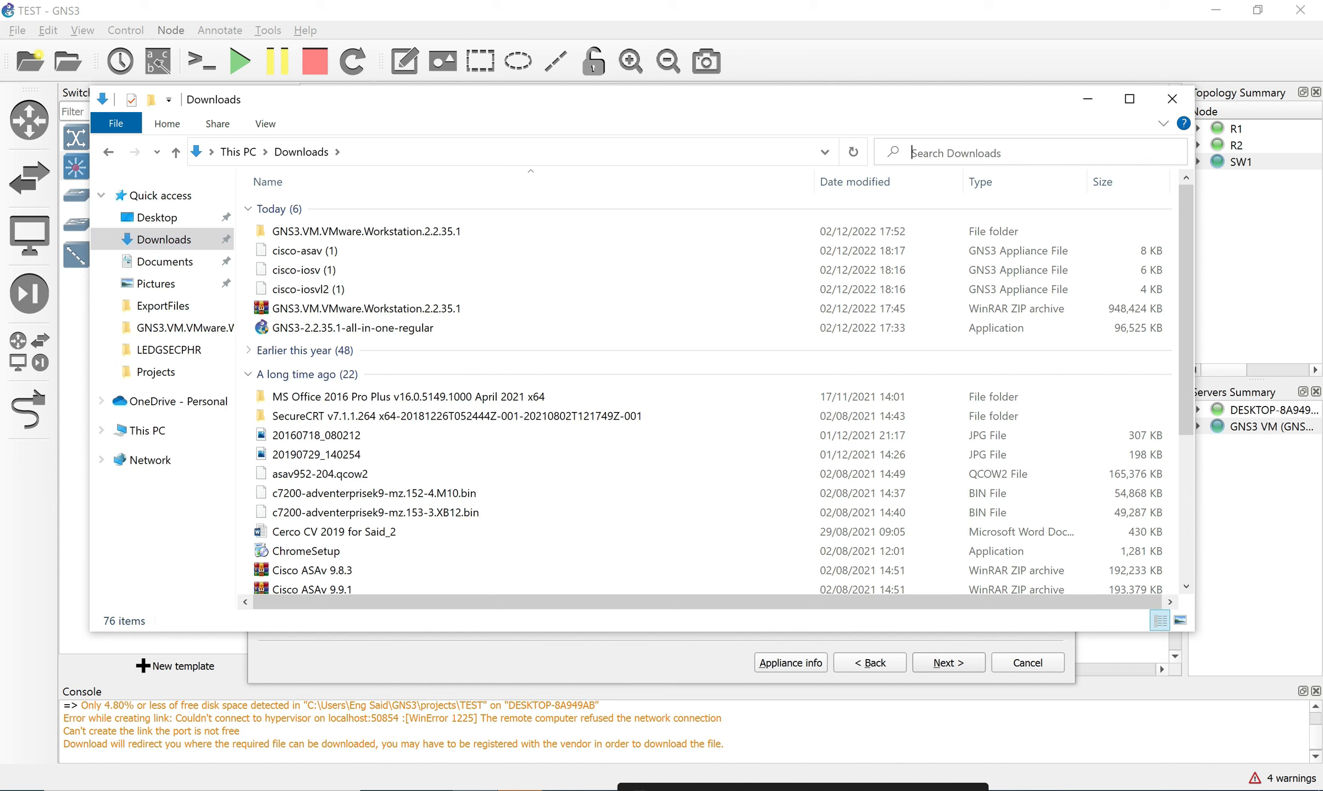
right_click(959, 151)
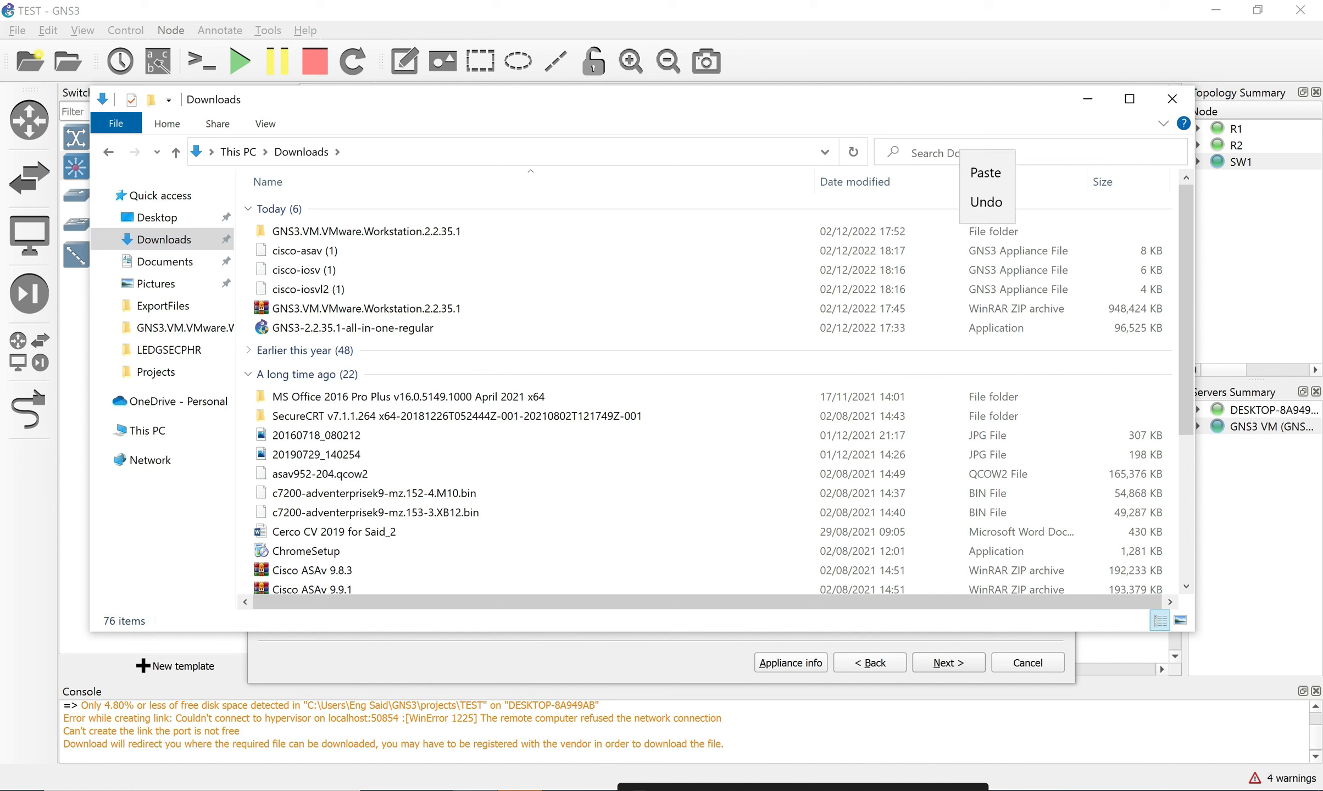
click(985, 173)
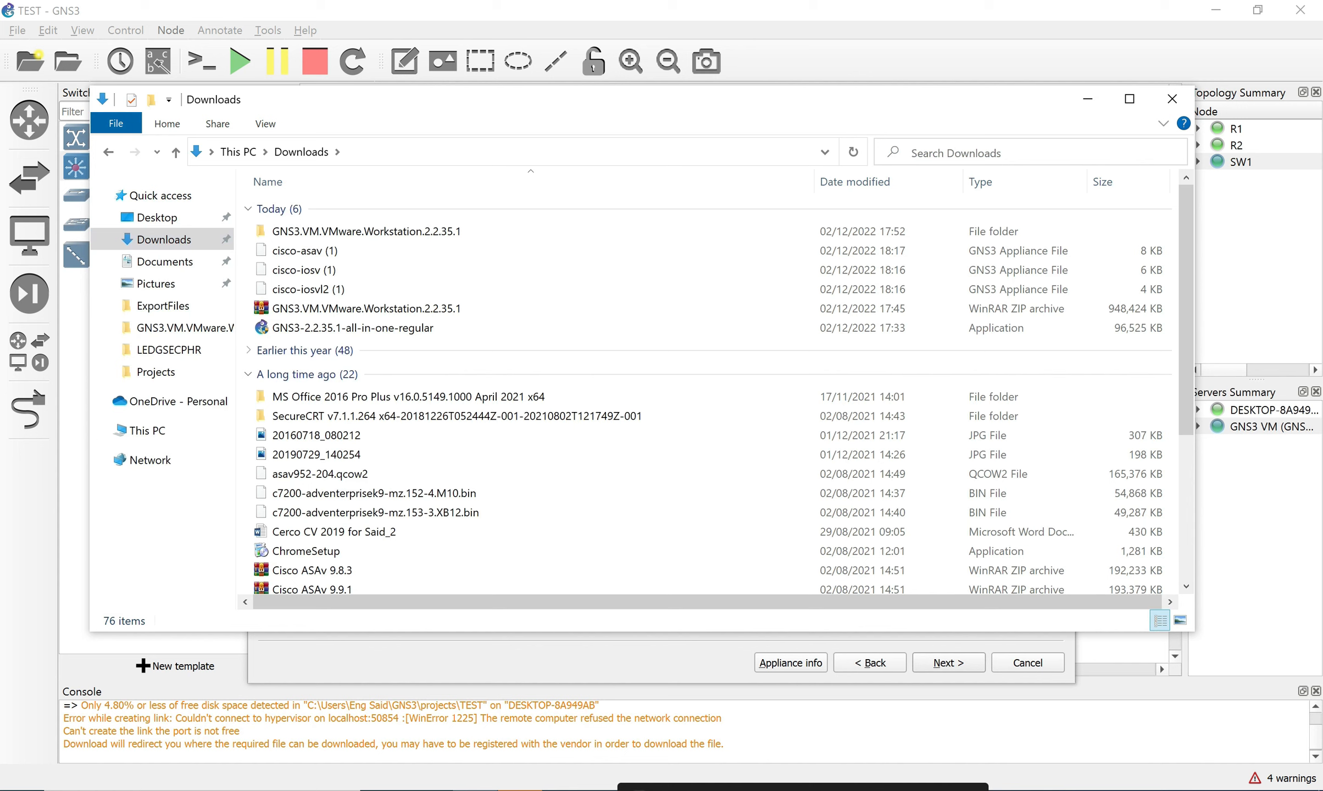
text(asav992.qcow2)
key(Return)
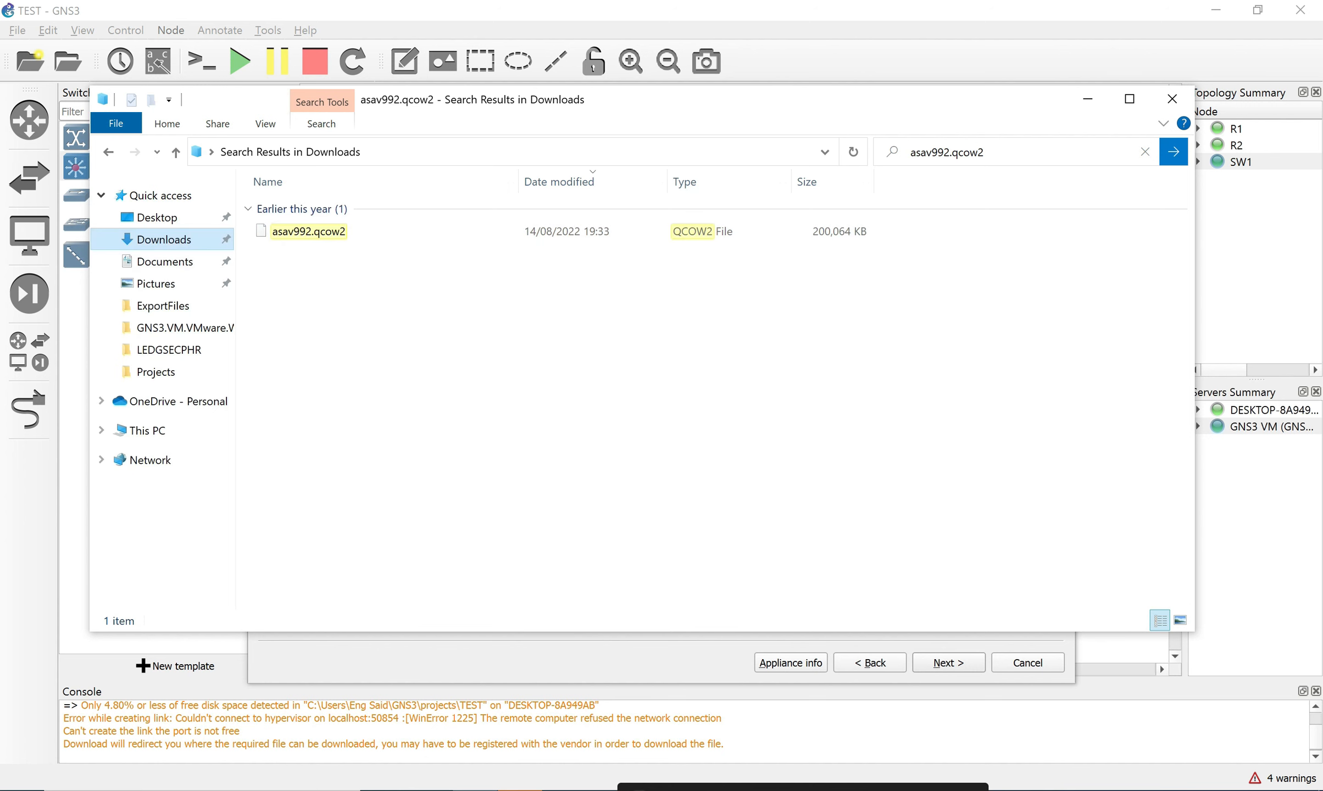
Return to the full Downloads listing and close File Explorer.
click(164, 239)
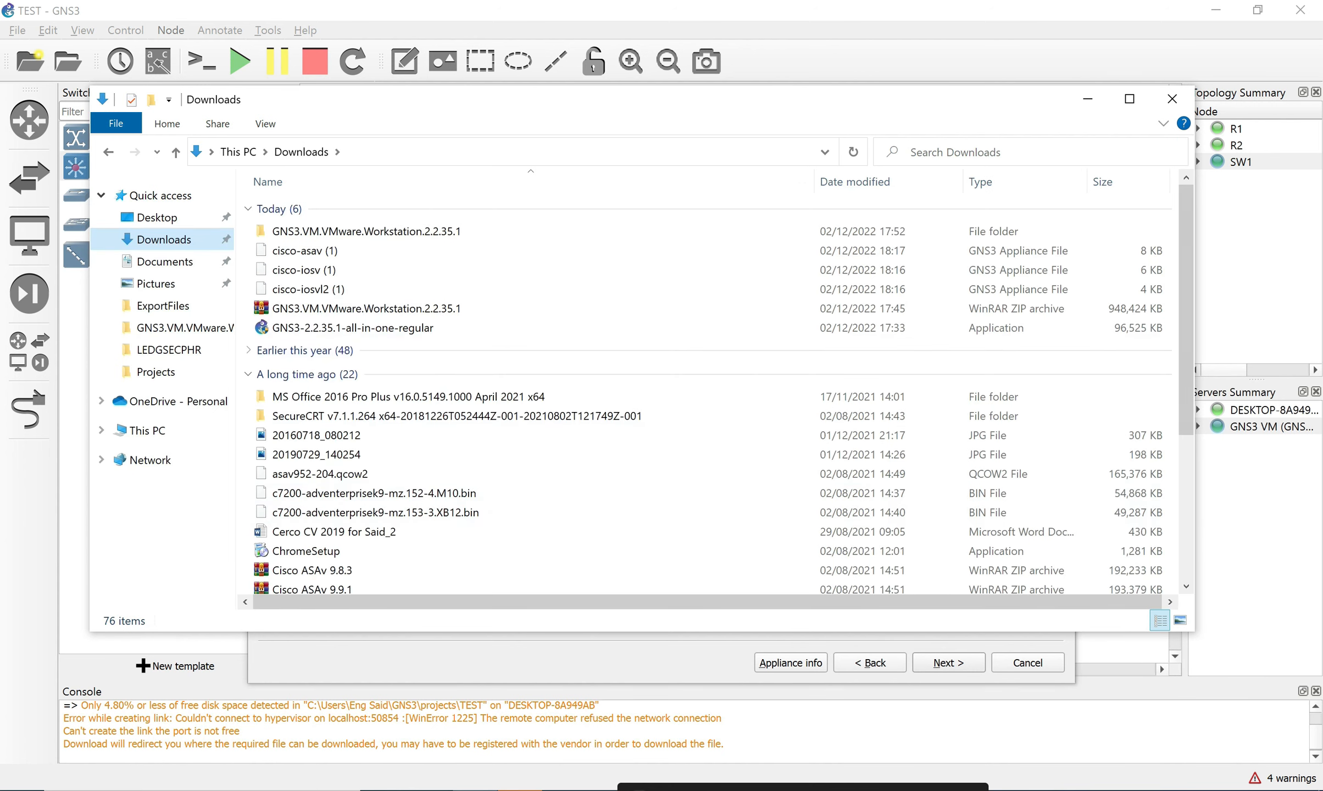
scroll(715, 390, down, 4)
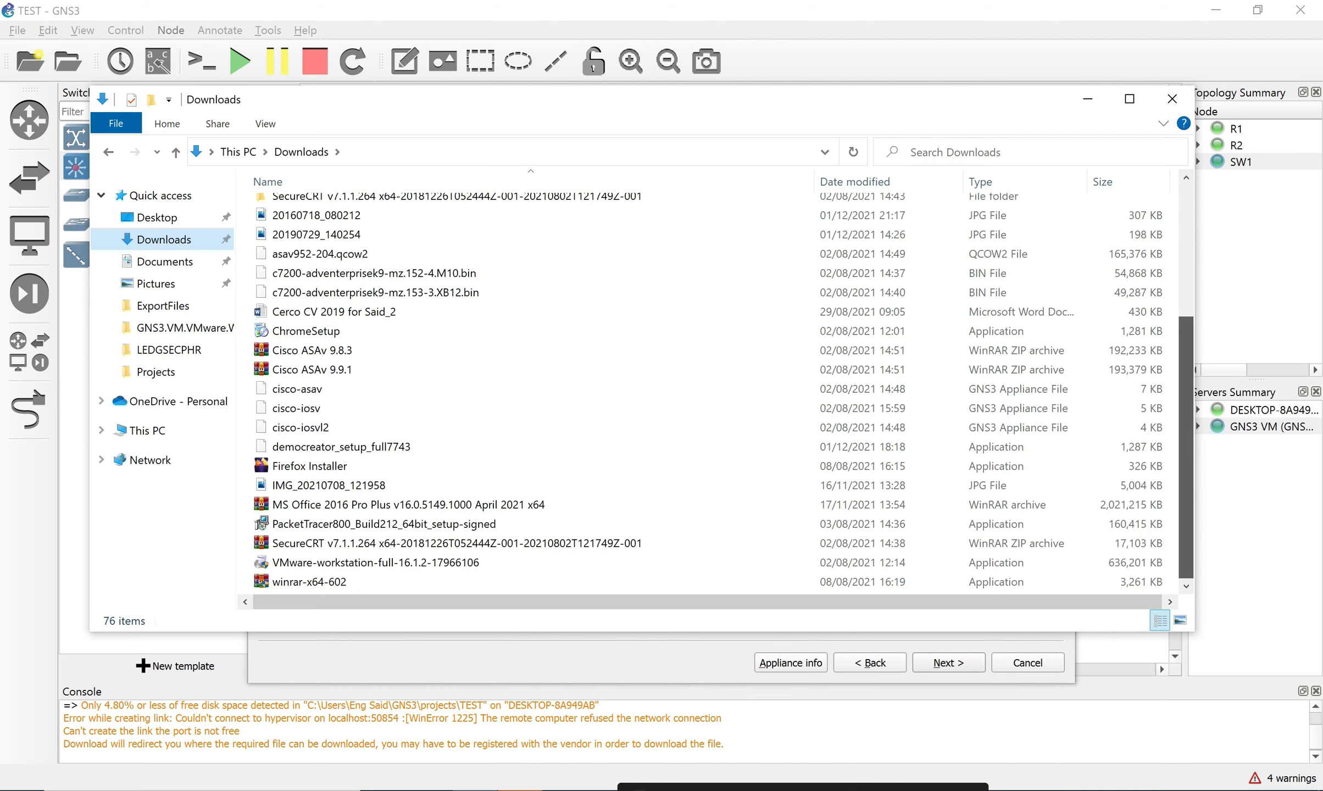
scroll(714, 390, up, 4)
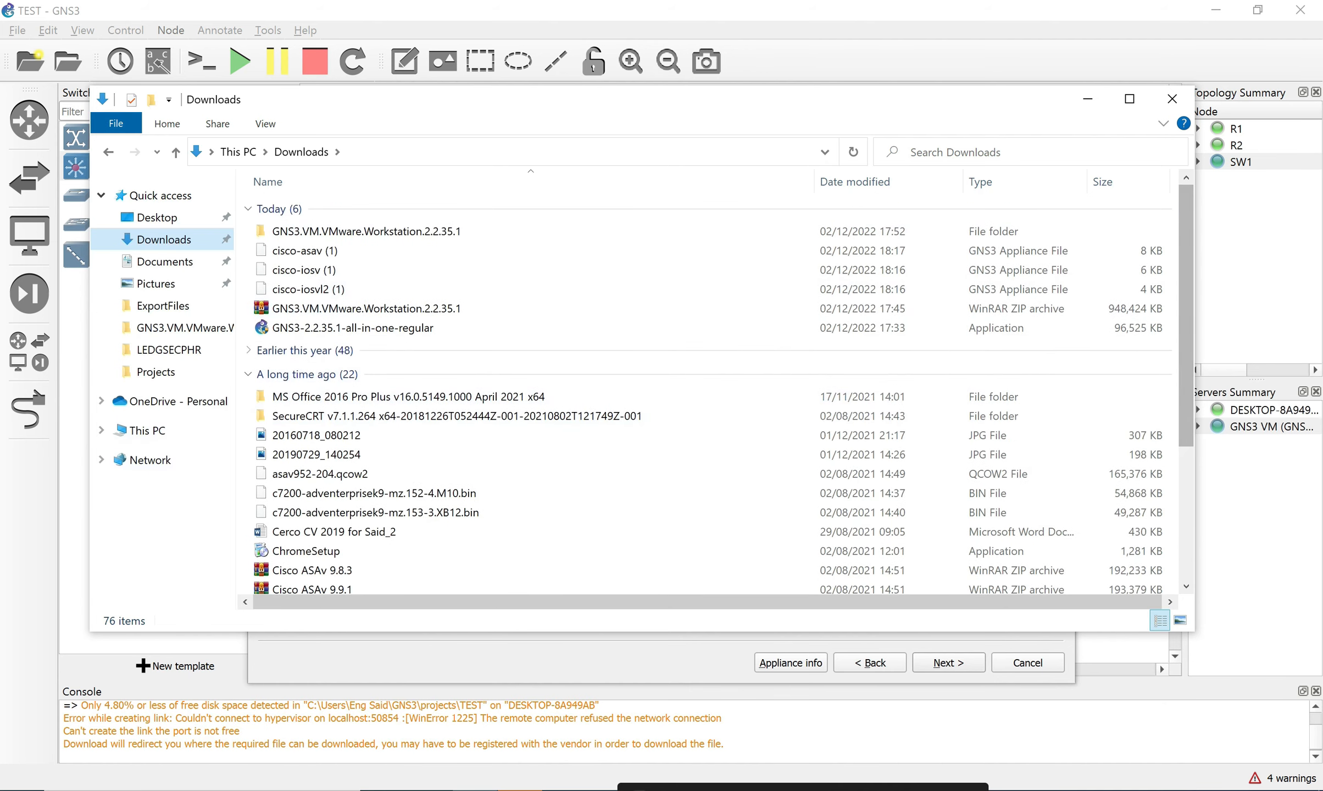
click(1172, 99)
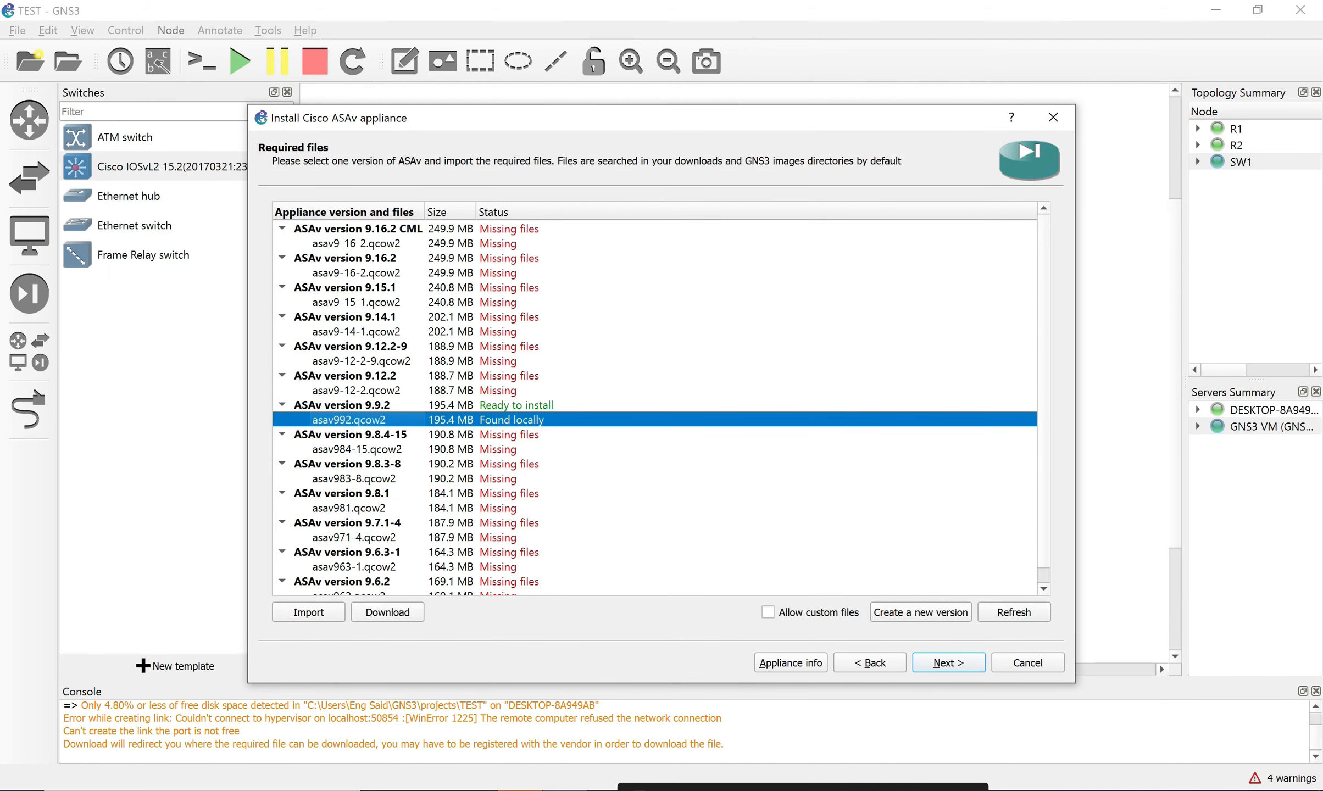
Install ASAv 9.9.2 with asav992.qcow2, confirming and finishing to create the 'Cisco ASAv 9.9.2' template.
click(342, 405)
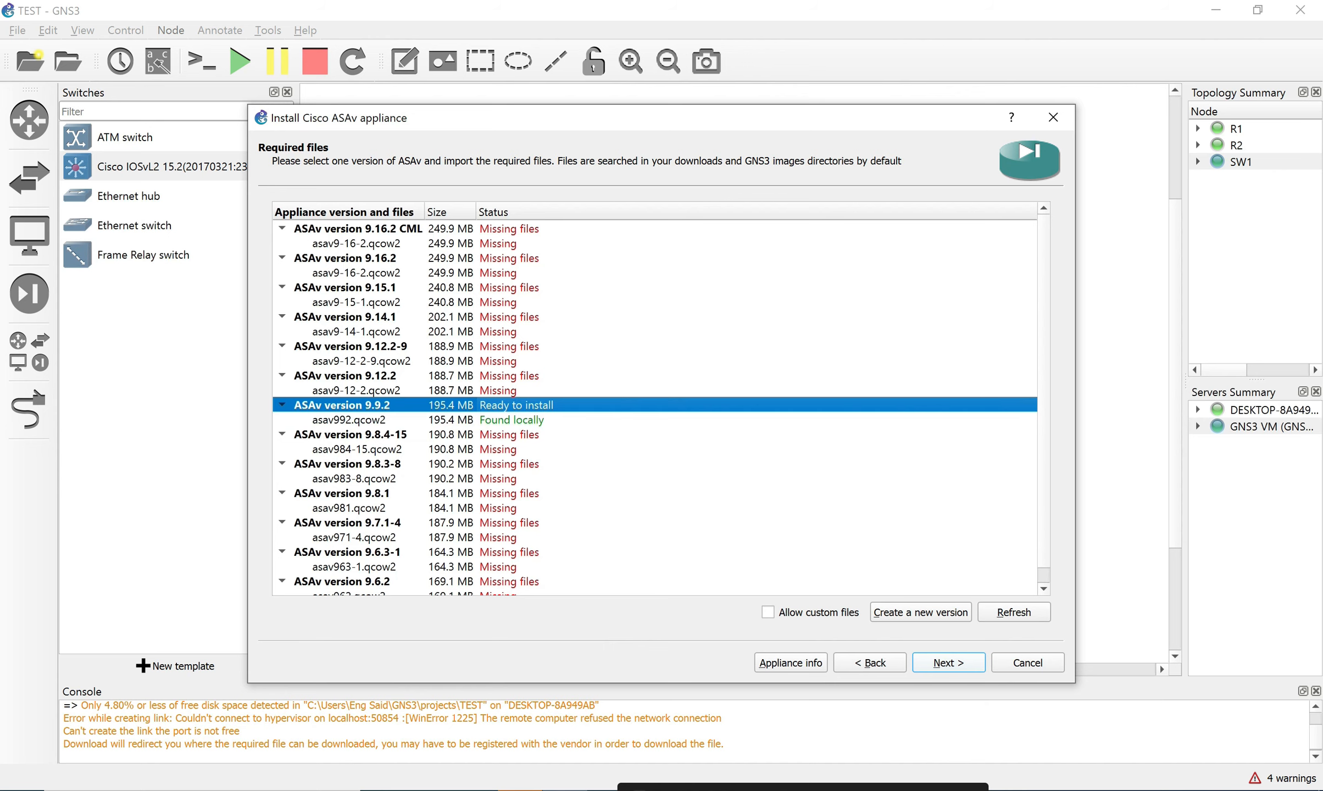
click(949, 664)
click(698, 432)
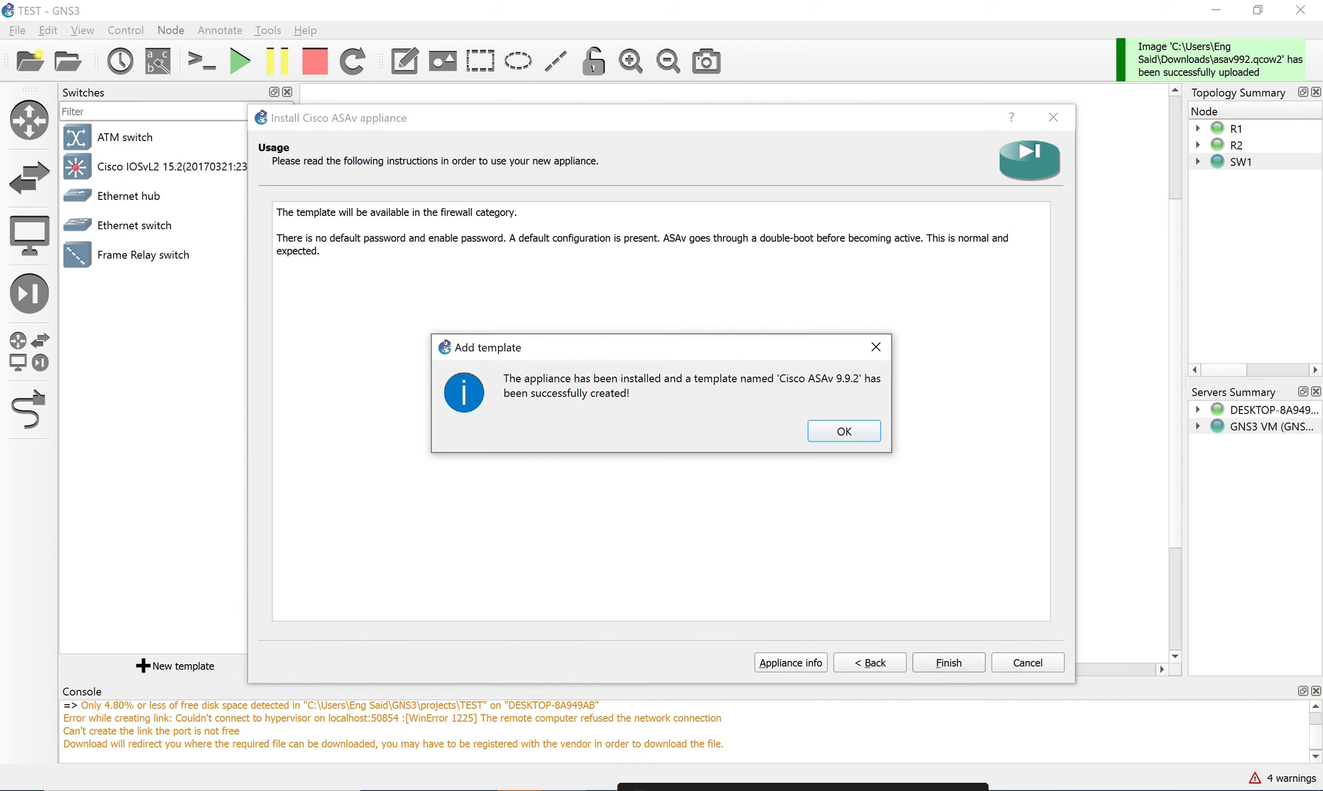
key(Return)
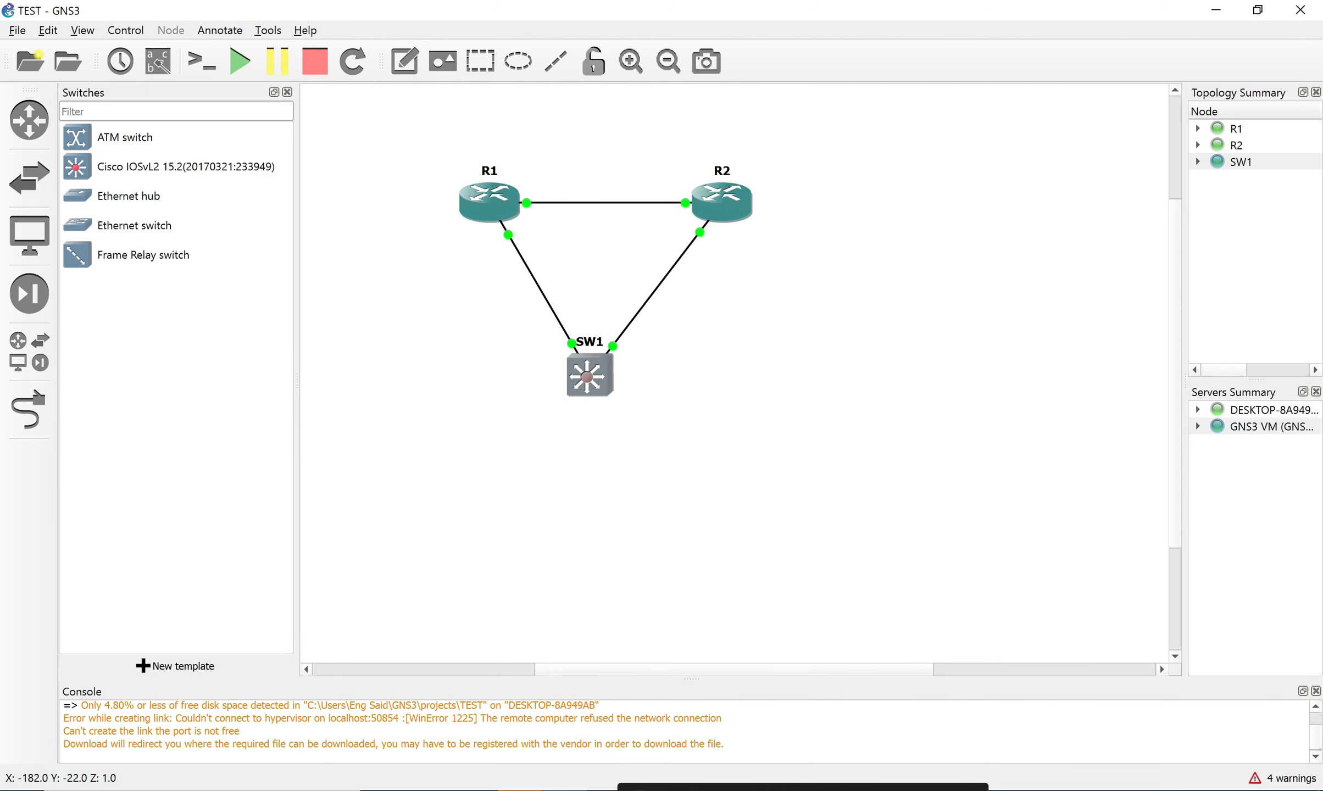
Rearrange the topology, moving SW1 up and to the right.
drag(466, 153, 1047, 420)
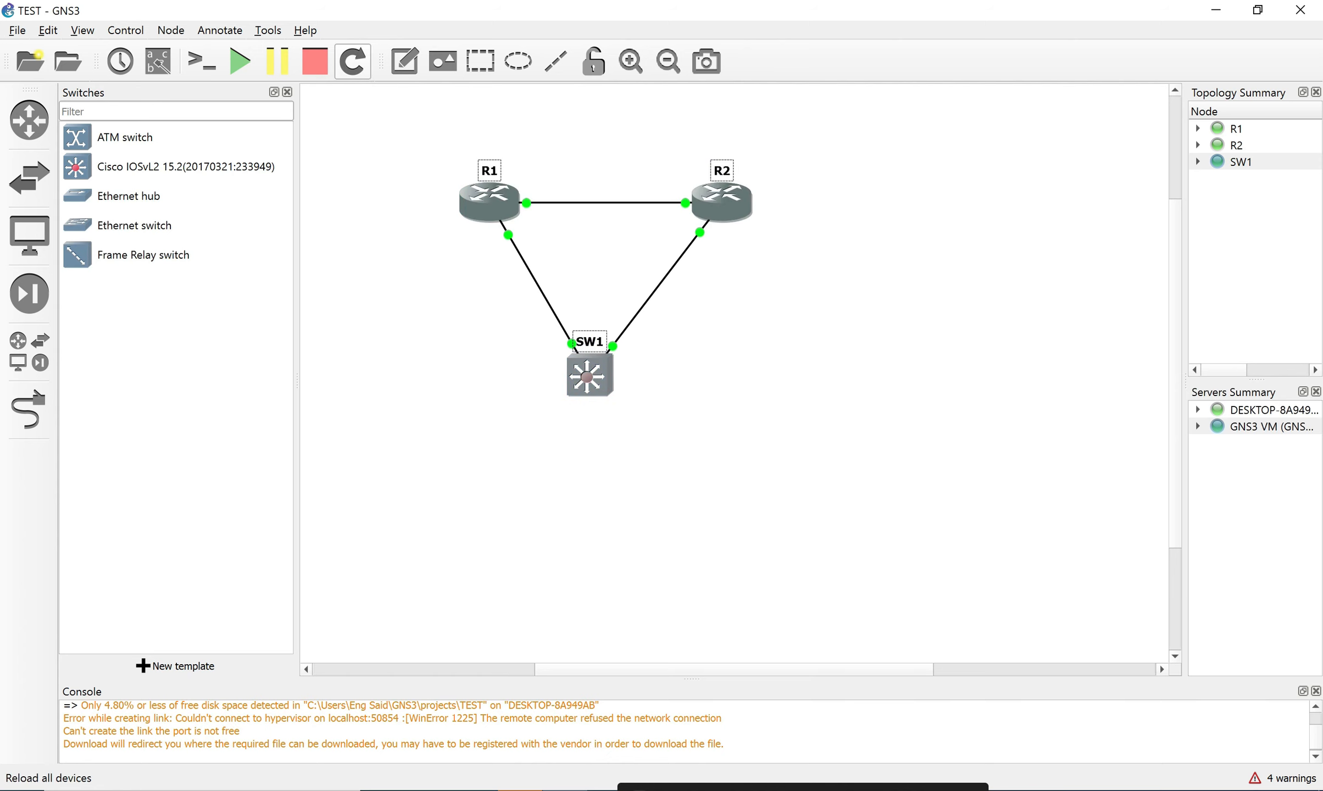
right_click(470, 203)
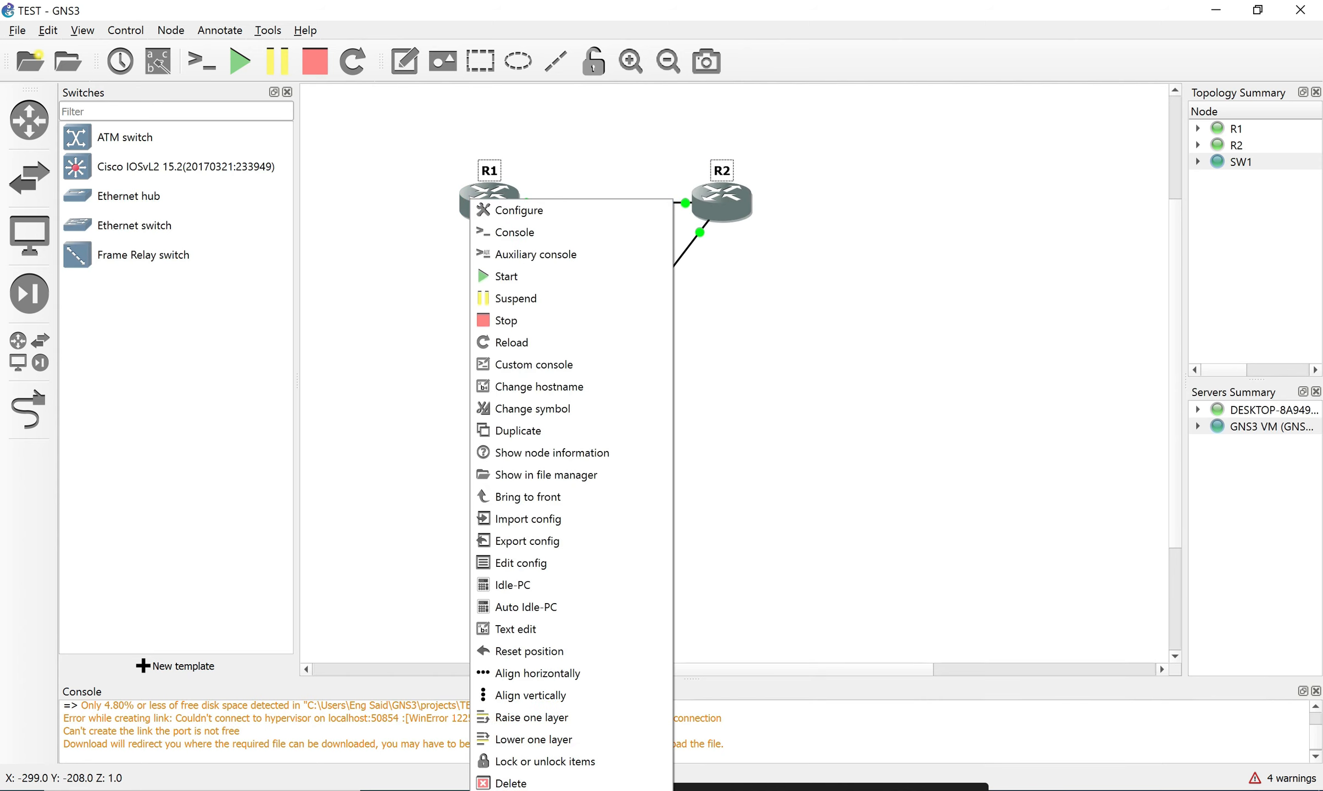
click(709, 403)
drag(589, 377, 605, 352)
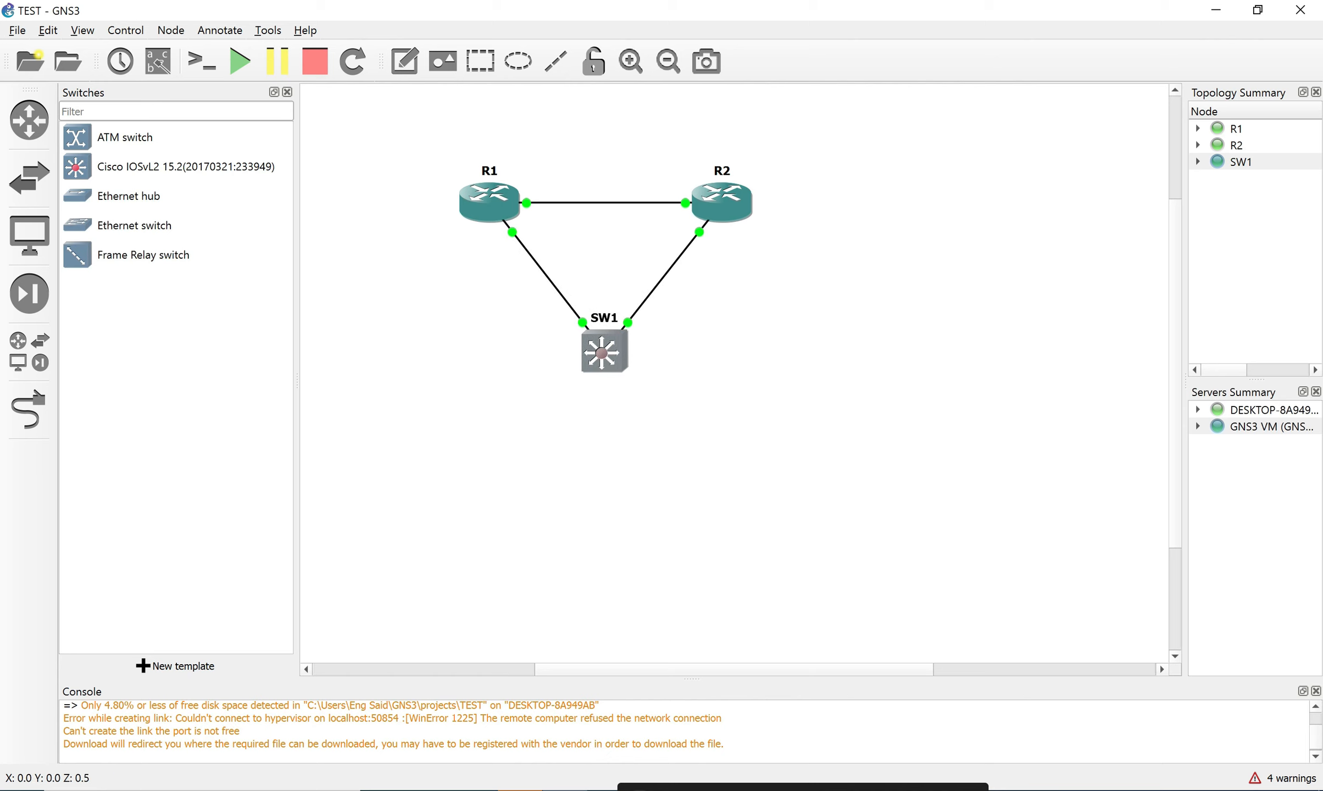
Place a Cisco ASAv 9.9.2 node from the security devices list onto the canvas.
click(28, 176)
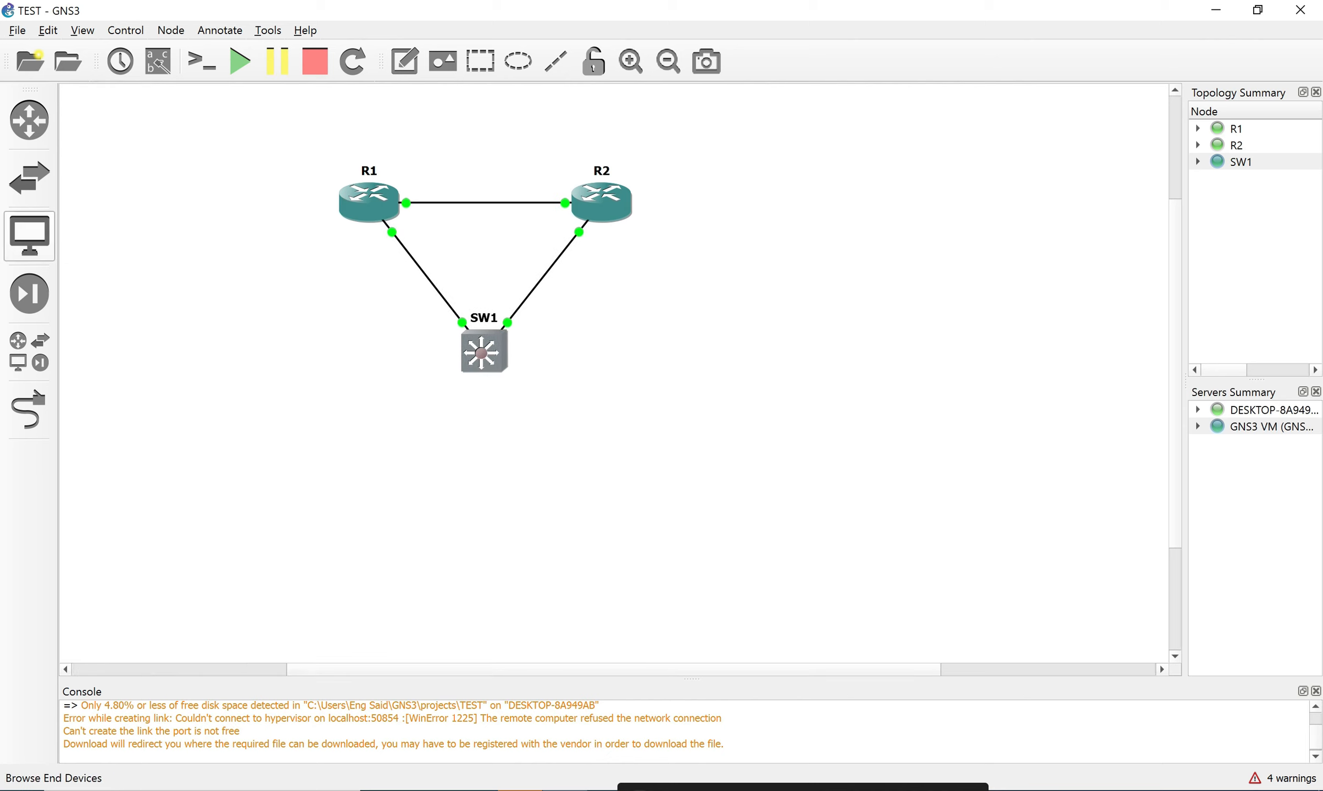
click(28, 235)
click(28, 293)
click(133, 137)
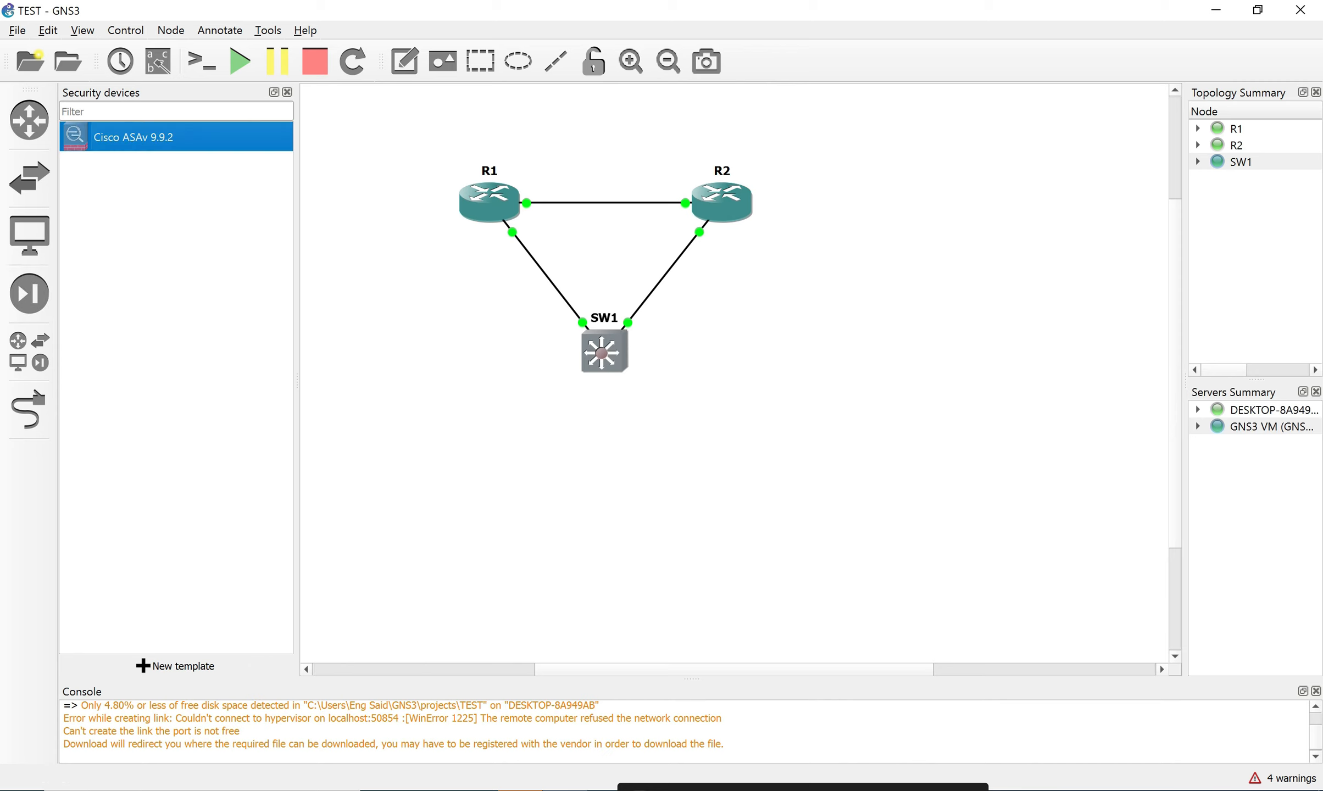
drag(133, 137, 848, 375)
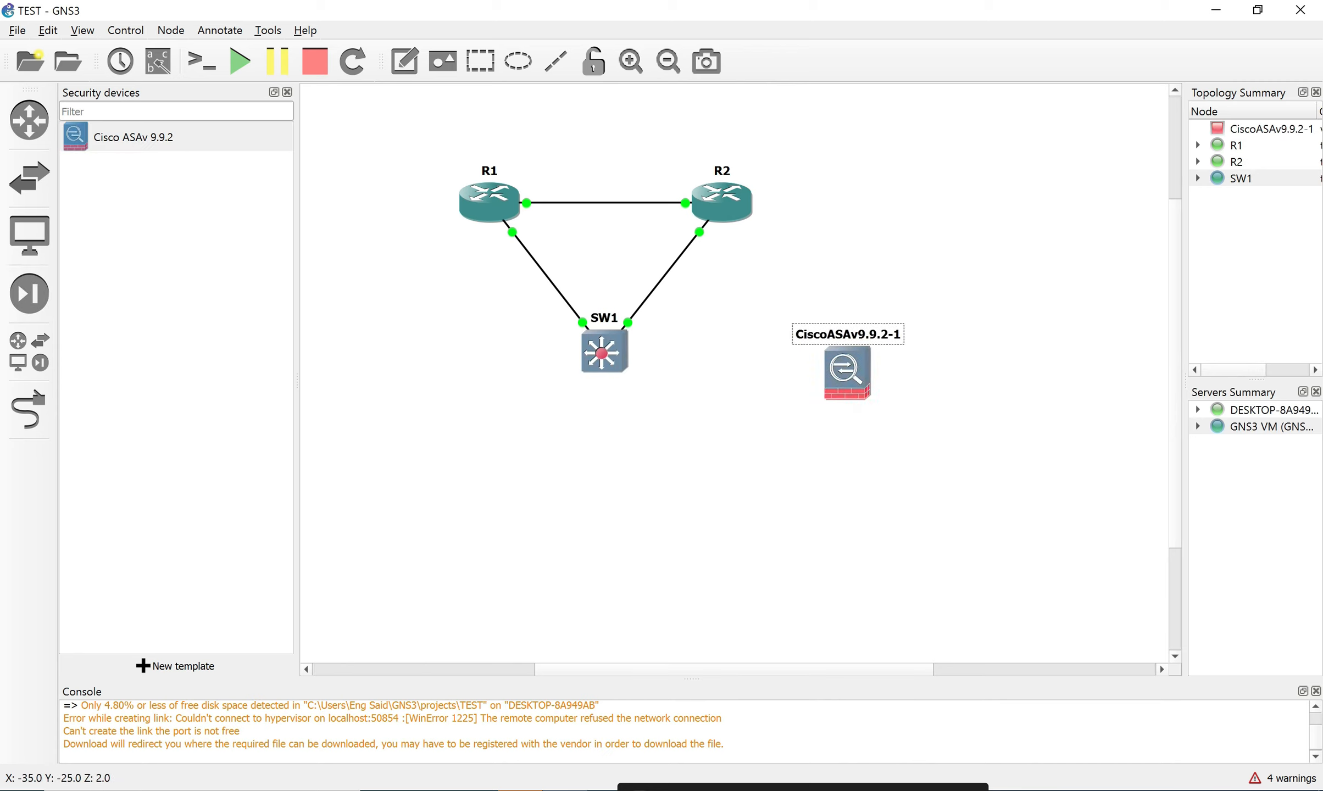
Rename the new ASAv node to ASA1 and nudge it up and left.
double_click(848, 335)
text(AS1)
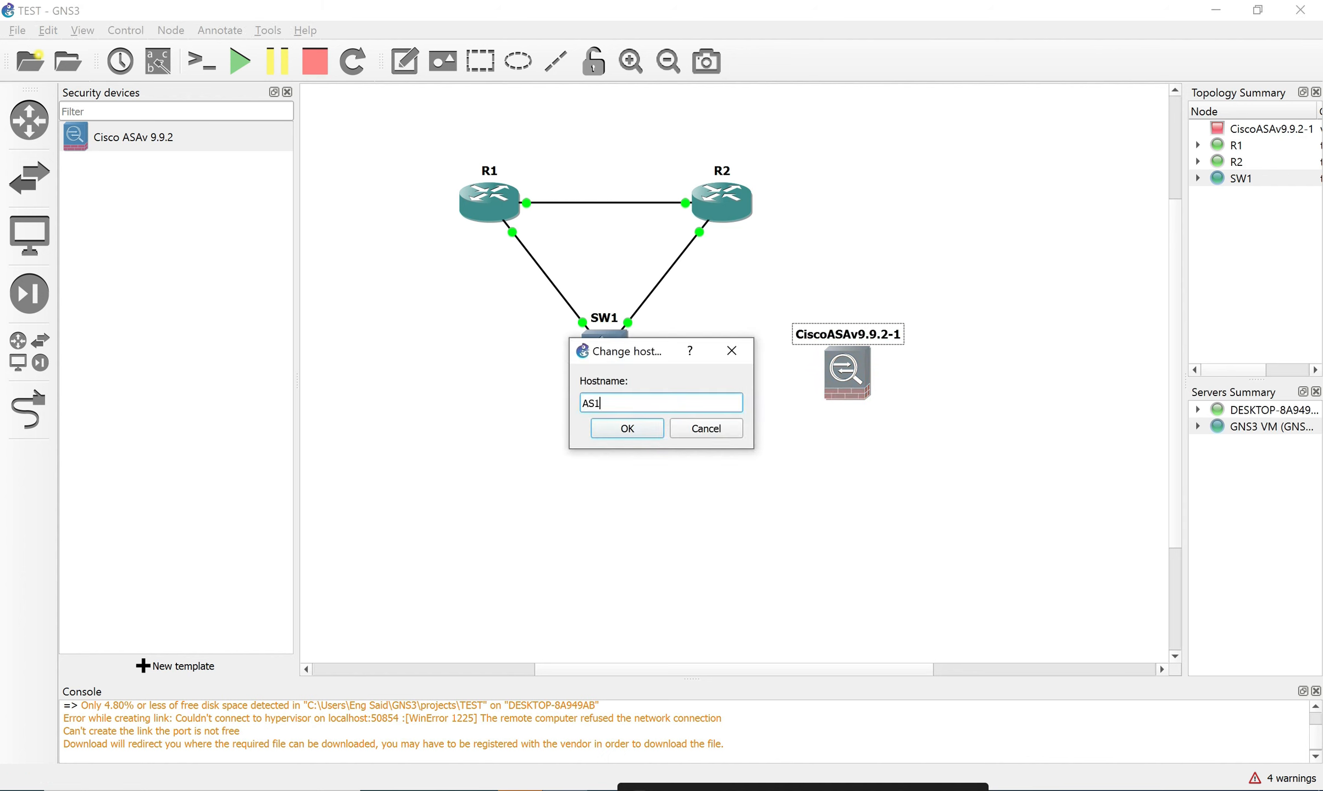
key(BackSpace)
text(A1)
key(Return)
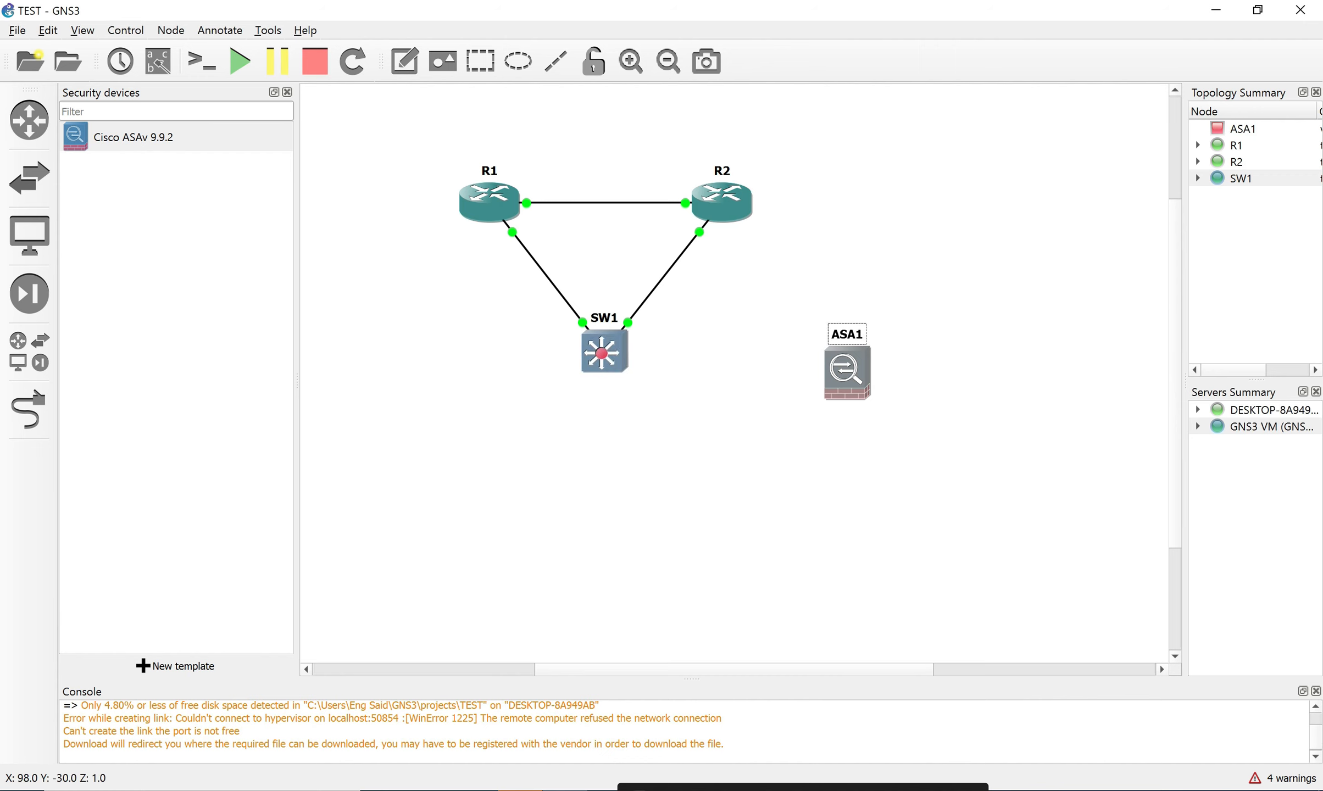
drag(848, 373, 826, 348)
click(29, 410)
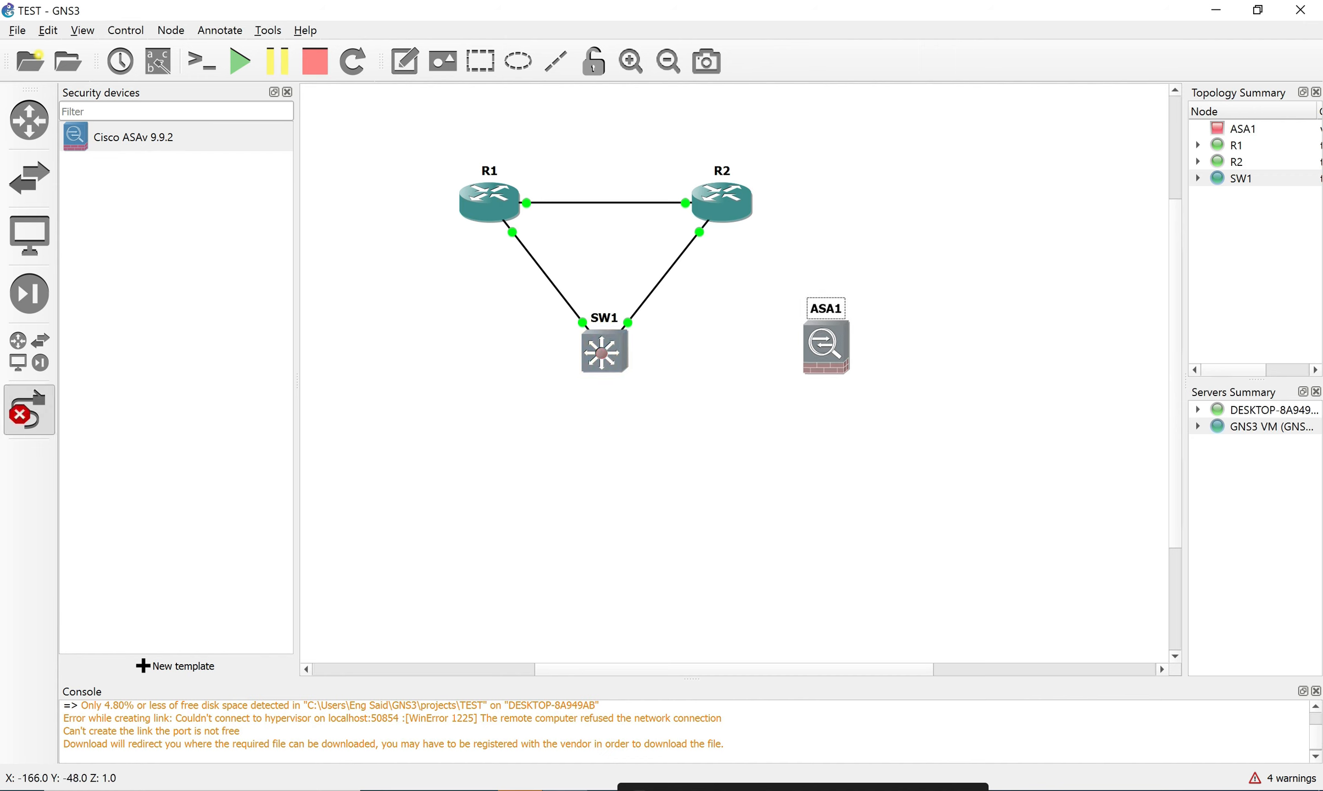
Link R2's GigabitEthernet2/0 to ASA1's Gi0/0 and place ASA1 right of R2.
click(604, 352)
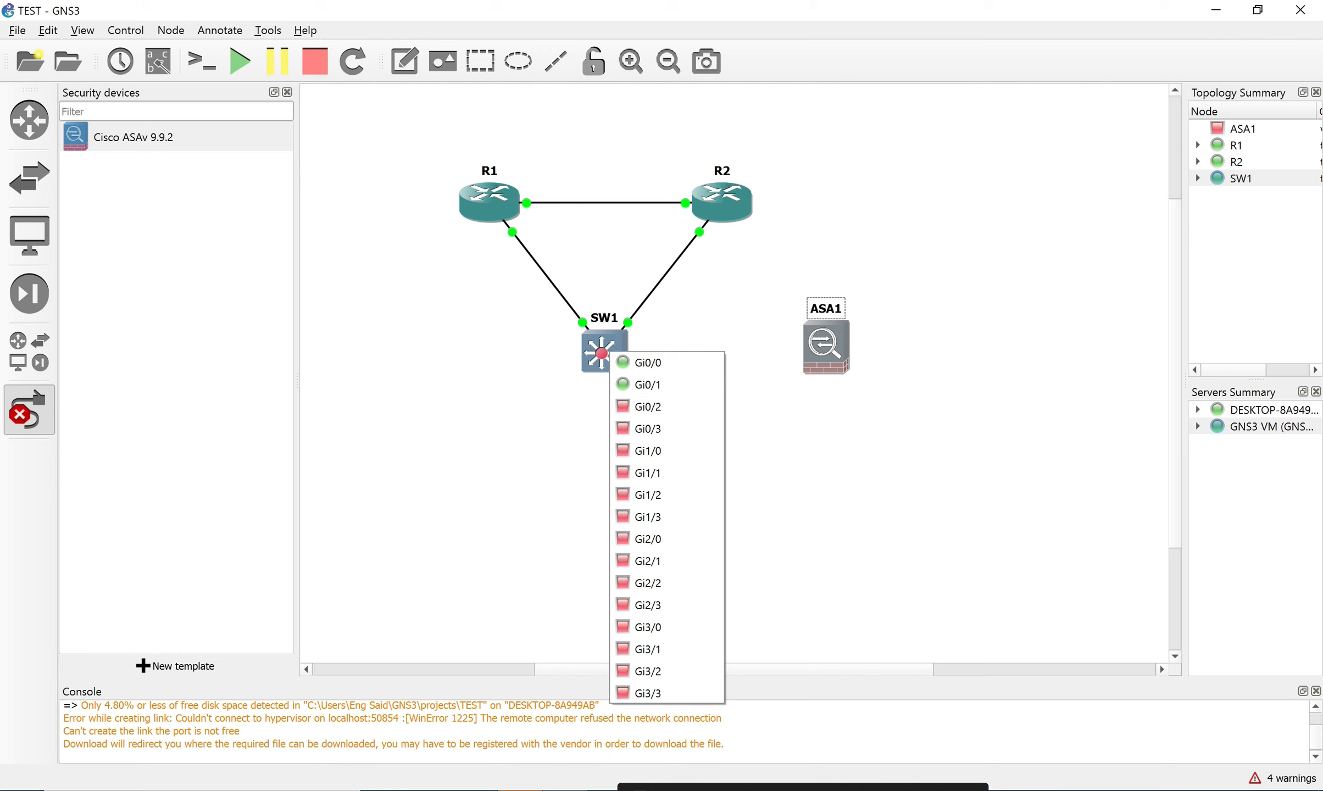
click(726, 203)
click(800, 258)
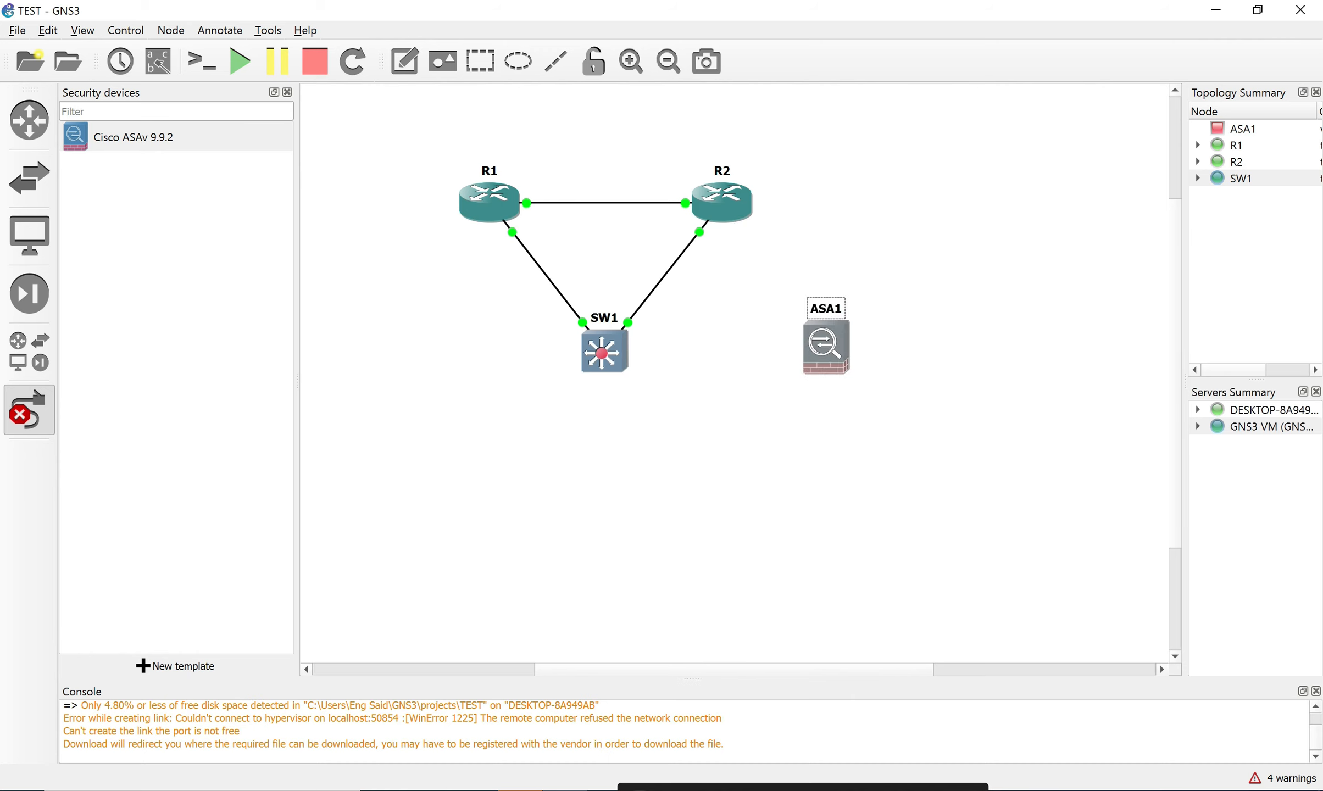
click(829, 343)
click(872, 385)
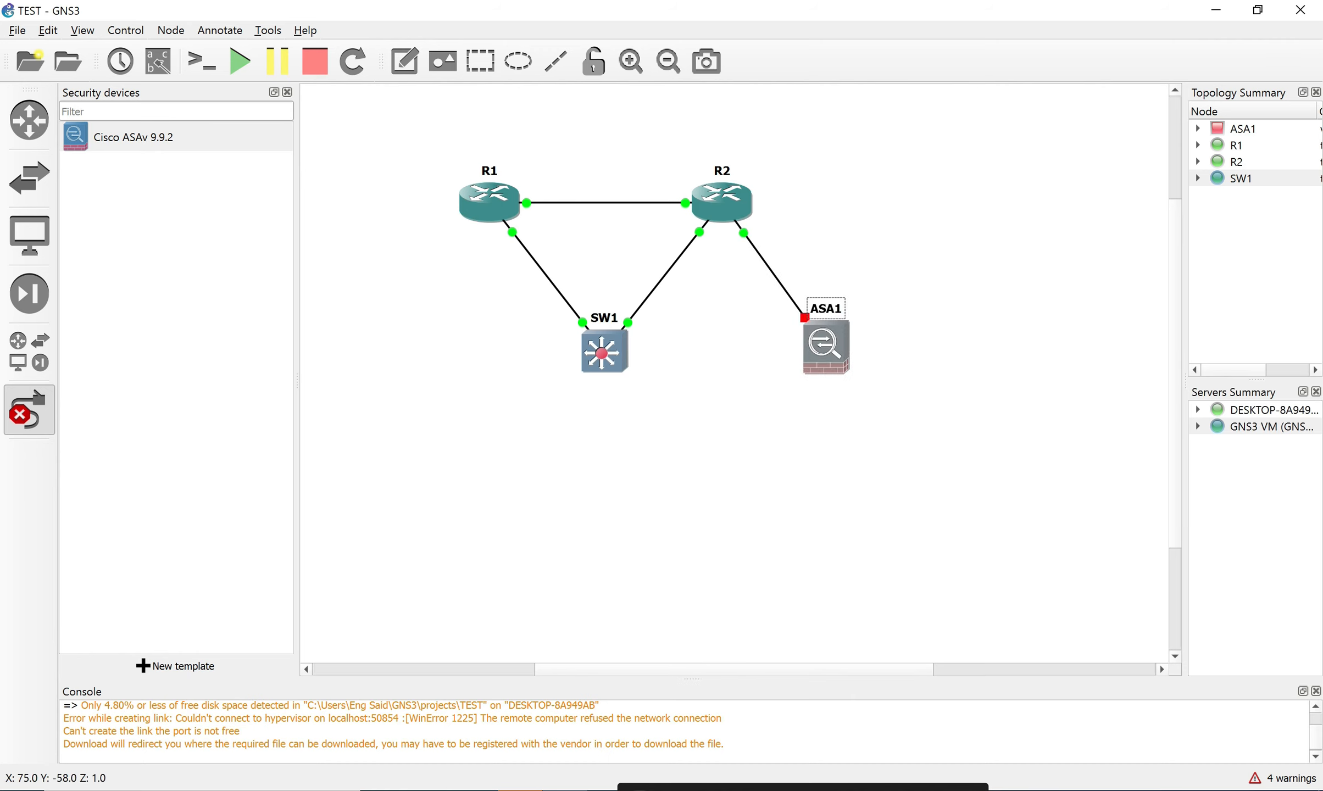
click(29, 410)
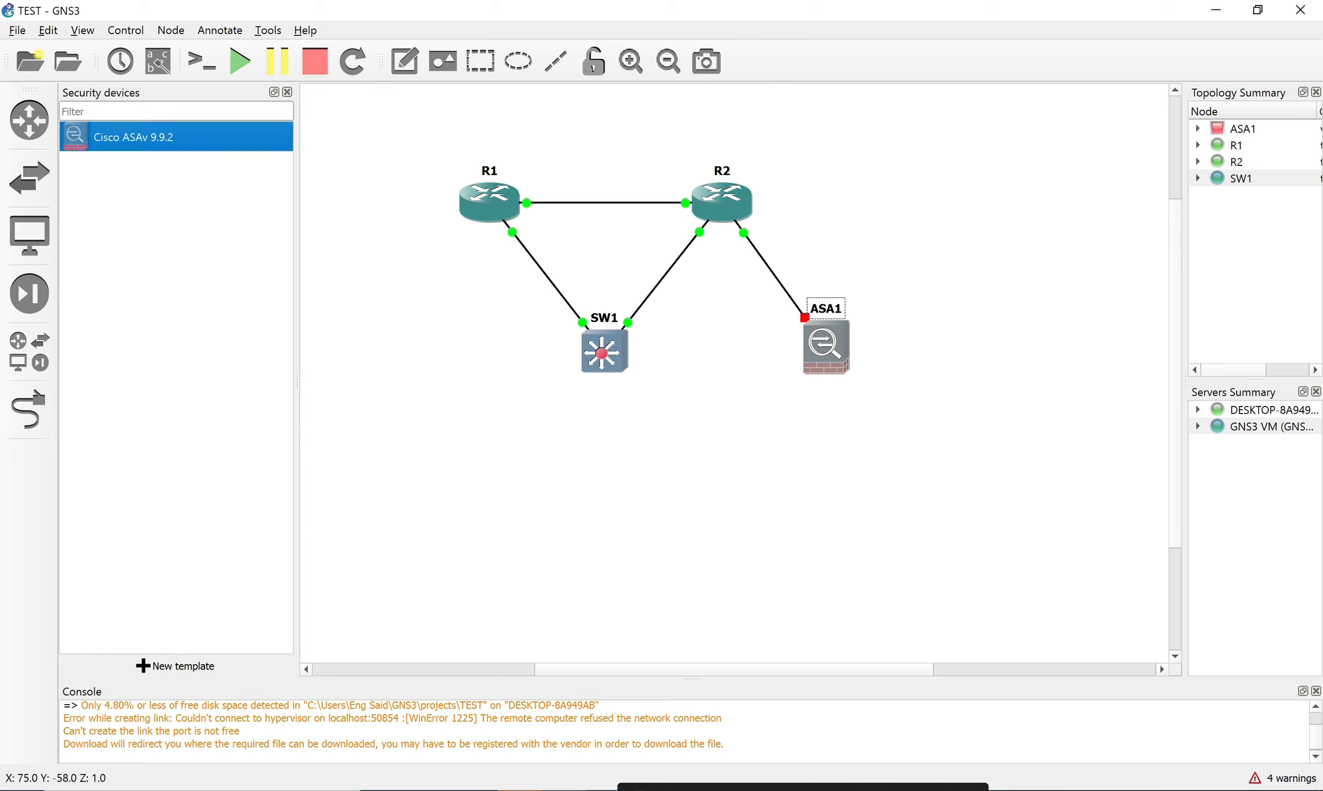
drag(826, 346, 928, 195)
Start all devices and open ASA1's console to watch it boot.
click(239, 61)
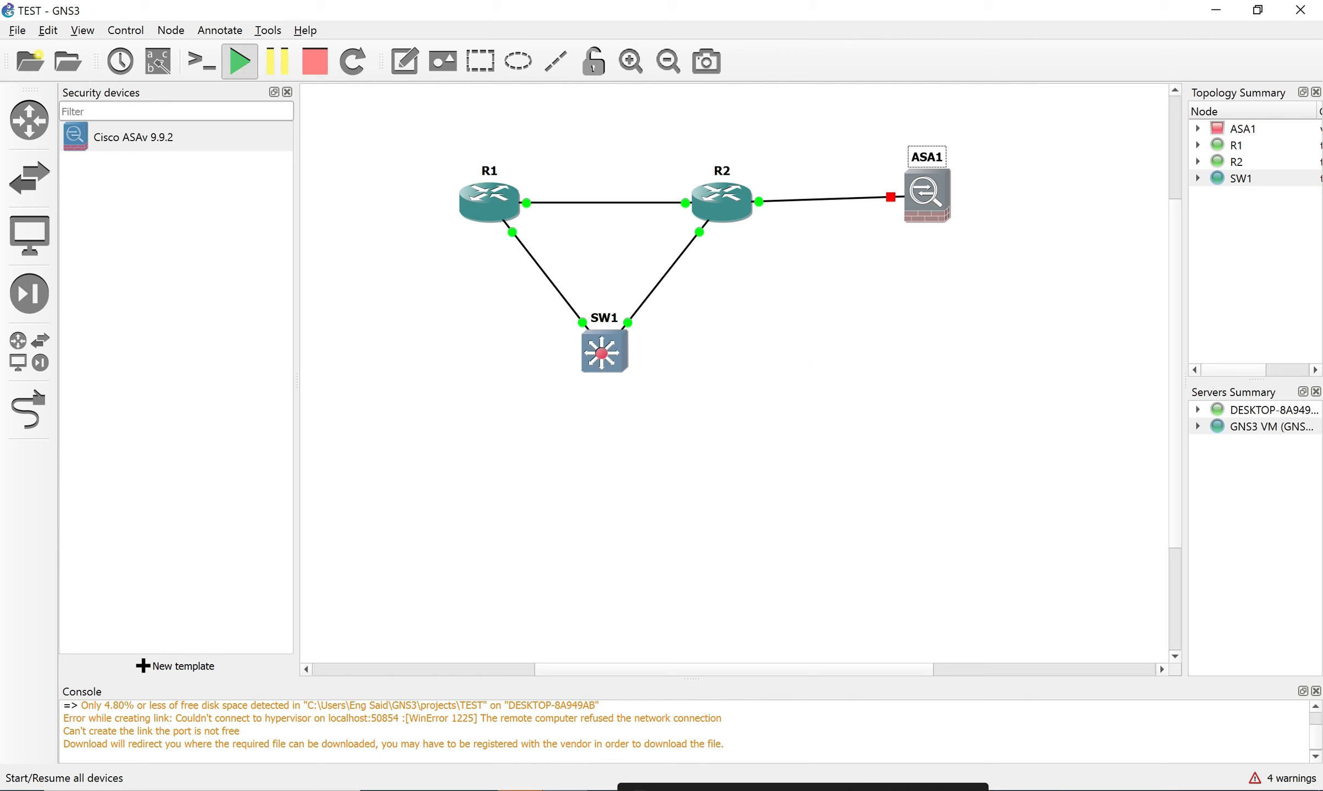
click(678, 431)
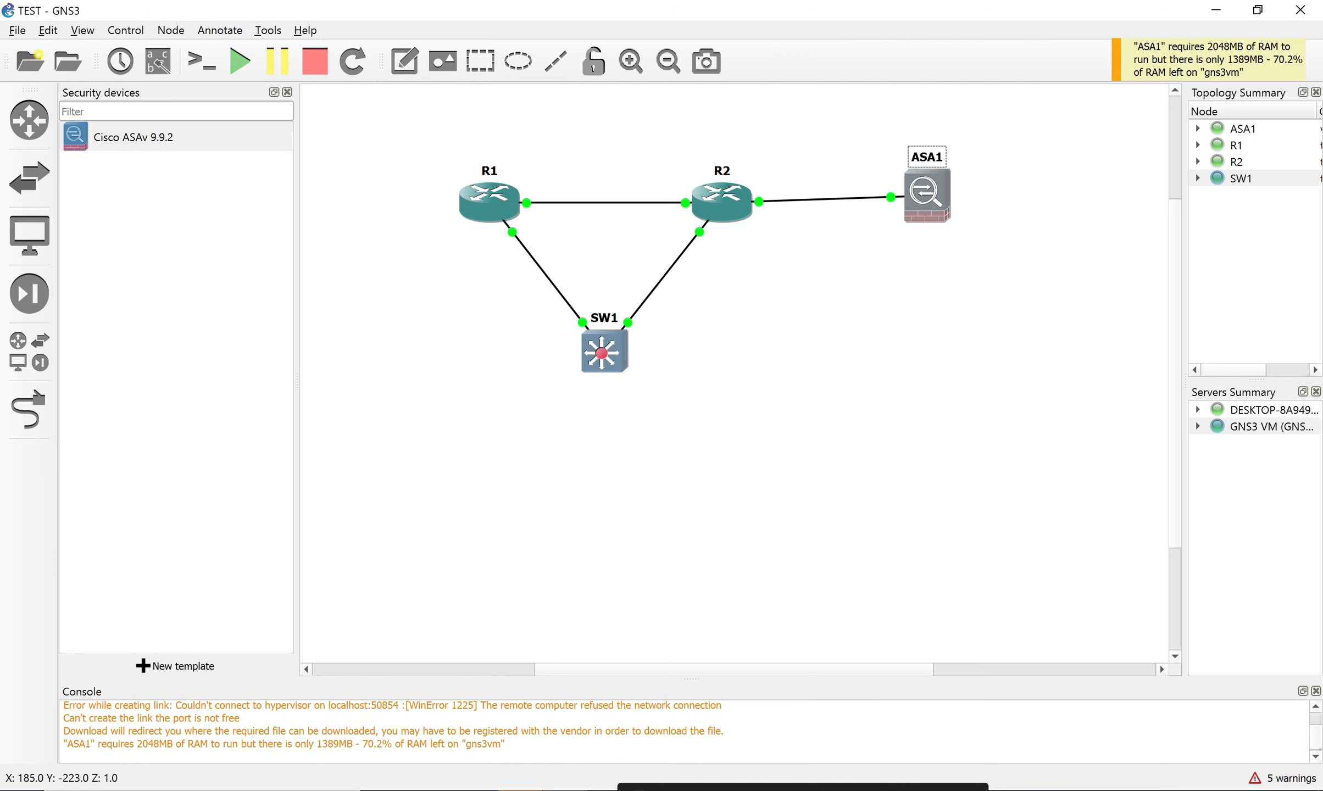
double_click(928, 195)
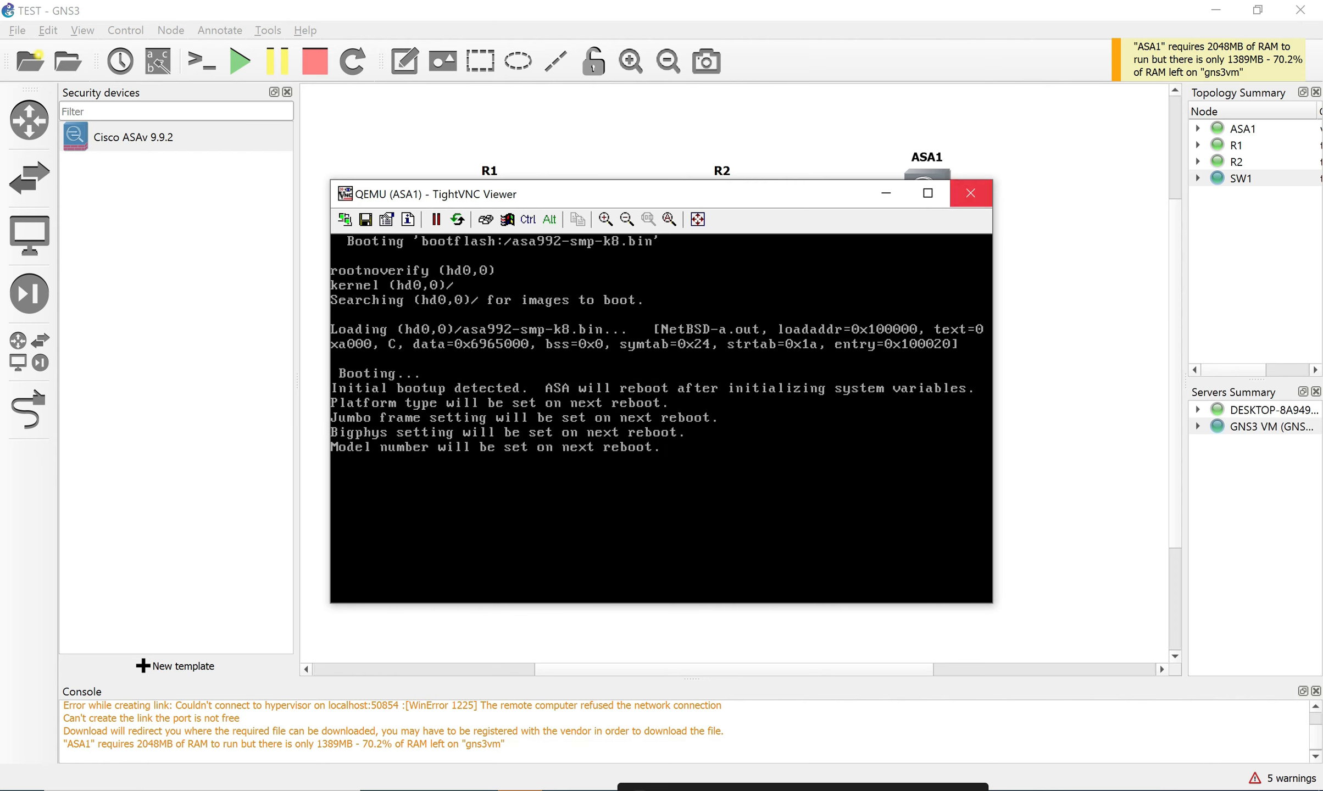
Close ASA1's graphical console and stop the ASA1 node.
click(970, 193)
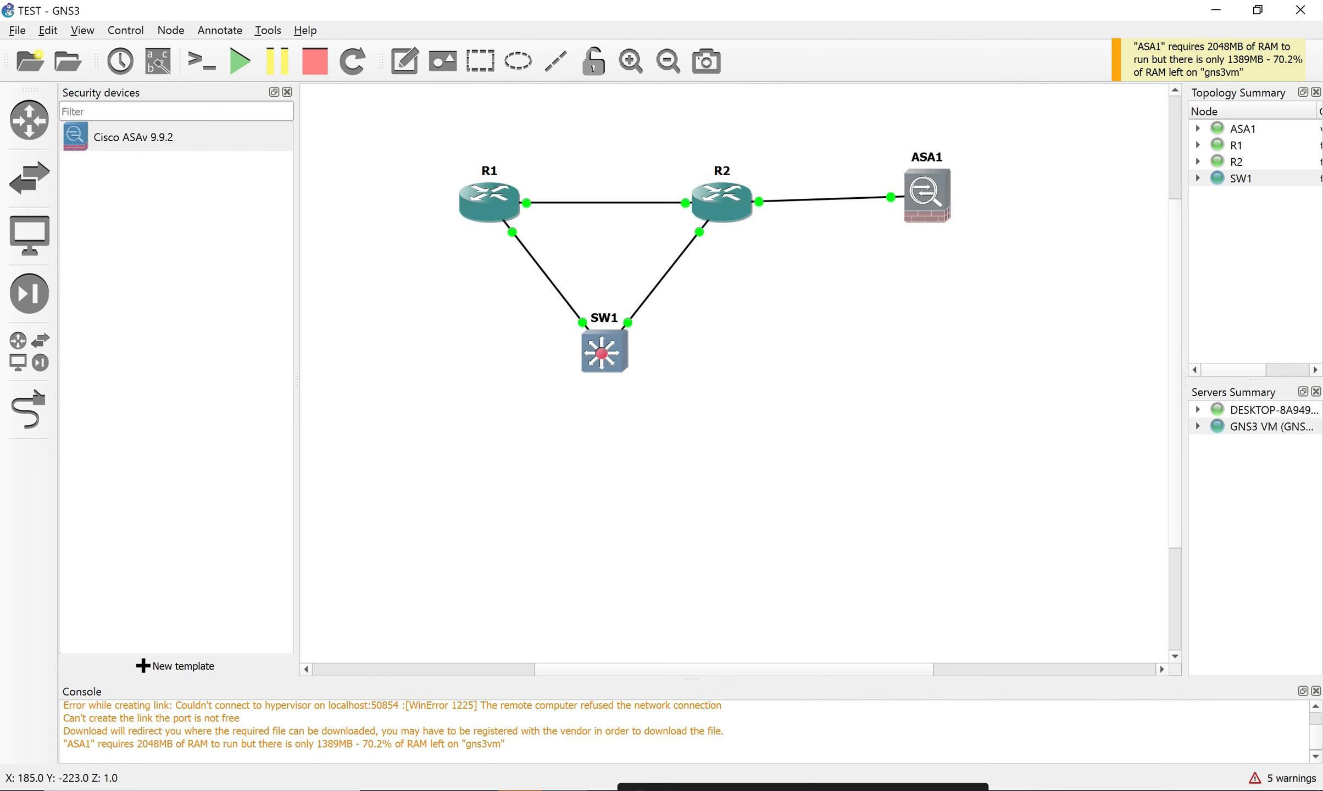
right_click(924, 196)
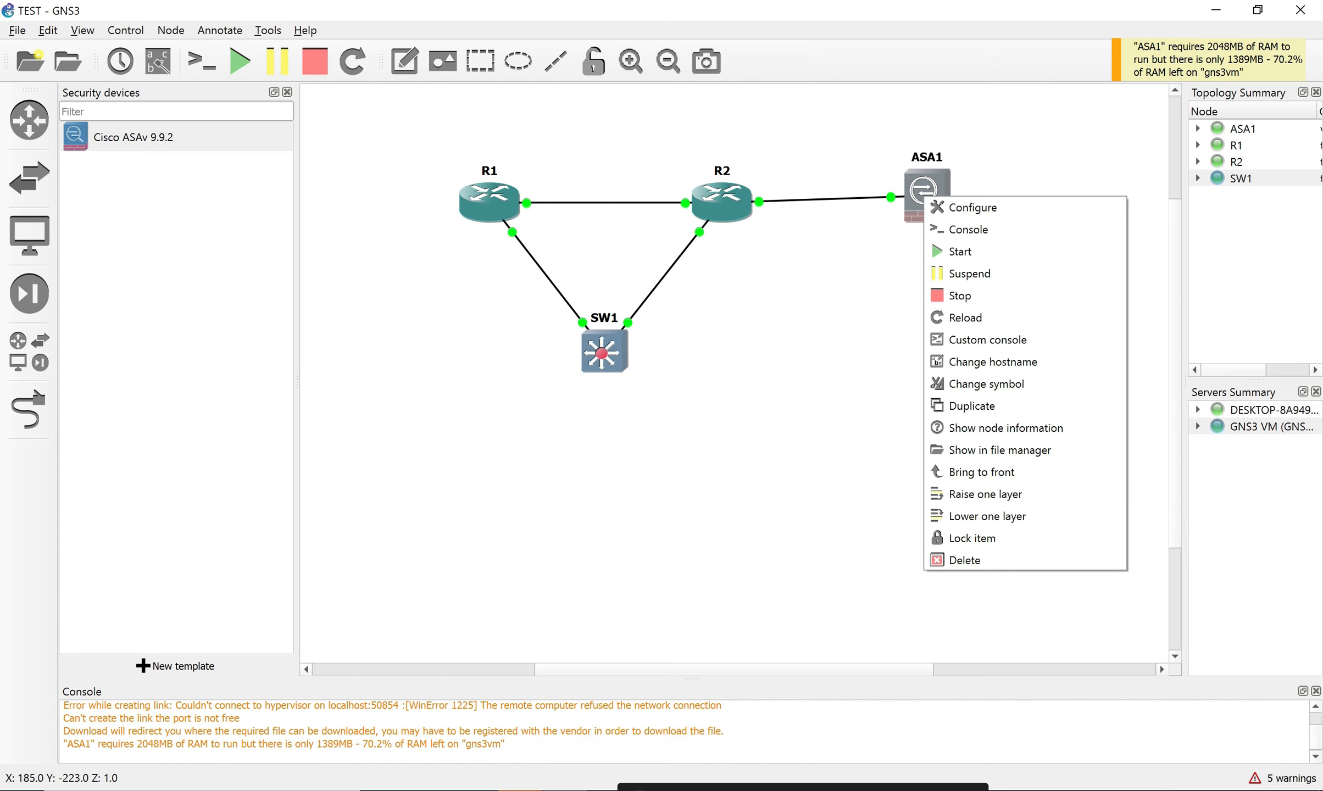
click(967, 296)
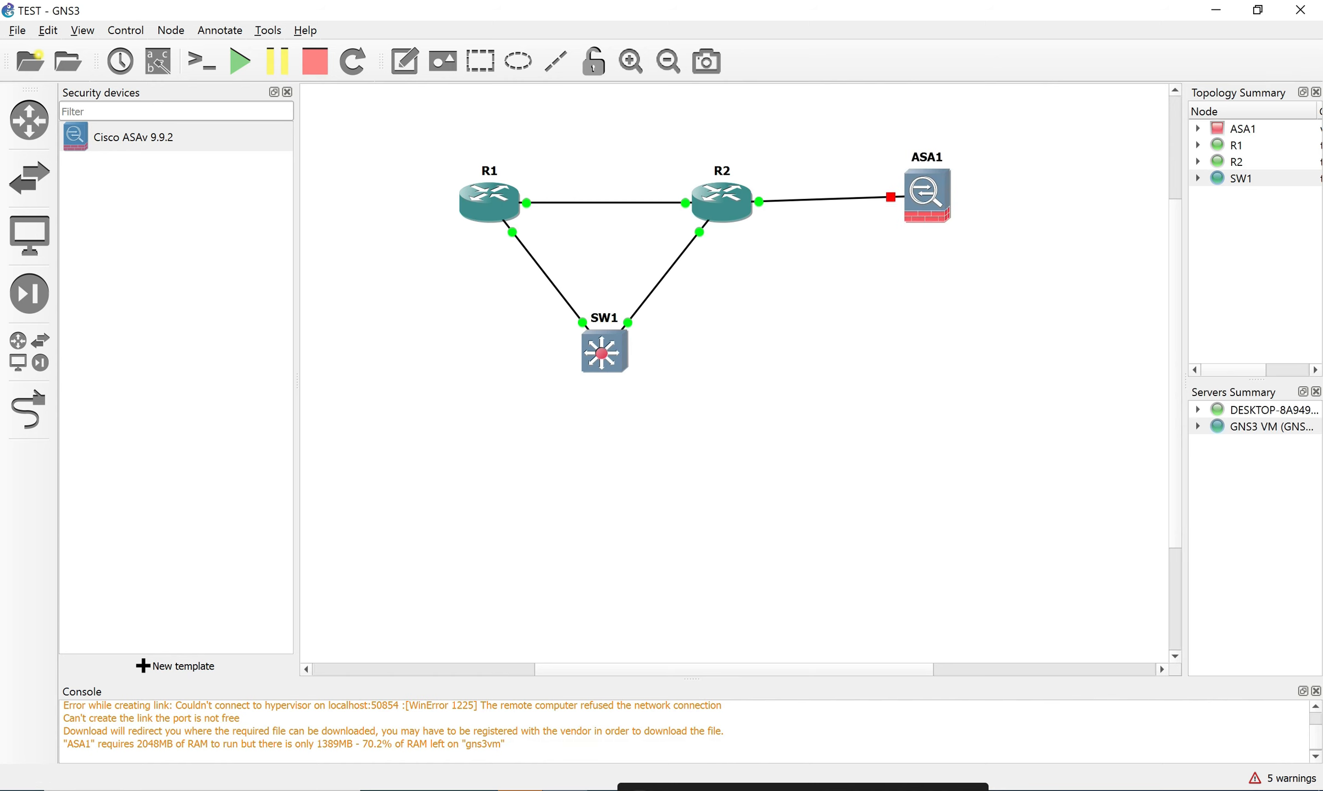
Set ASA1's console type to telnet with Auto start console enabled, and apply.
right_click(925, 193)
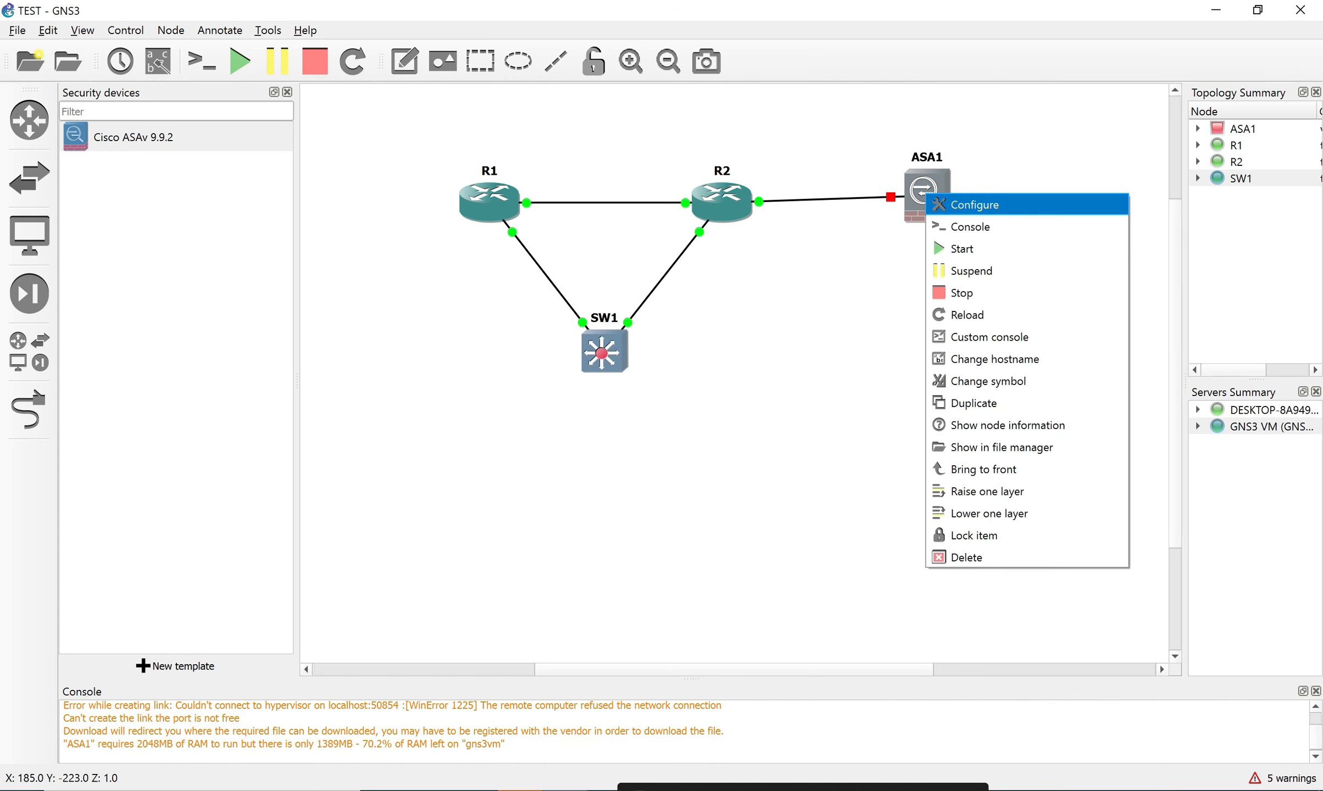
click(967, 204)
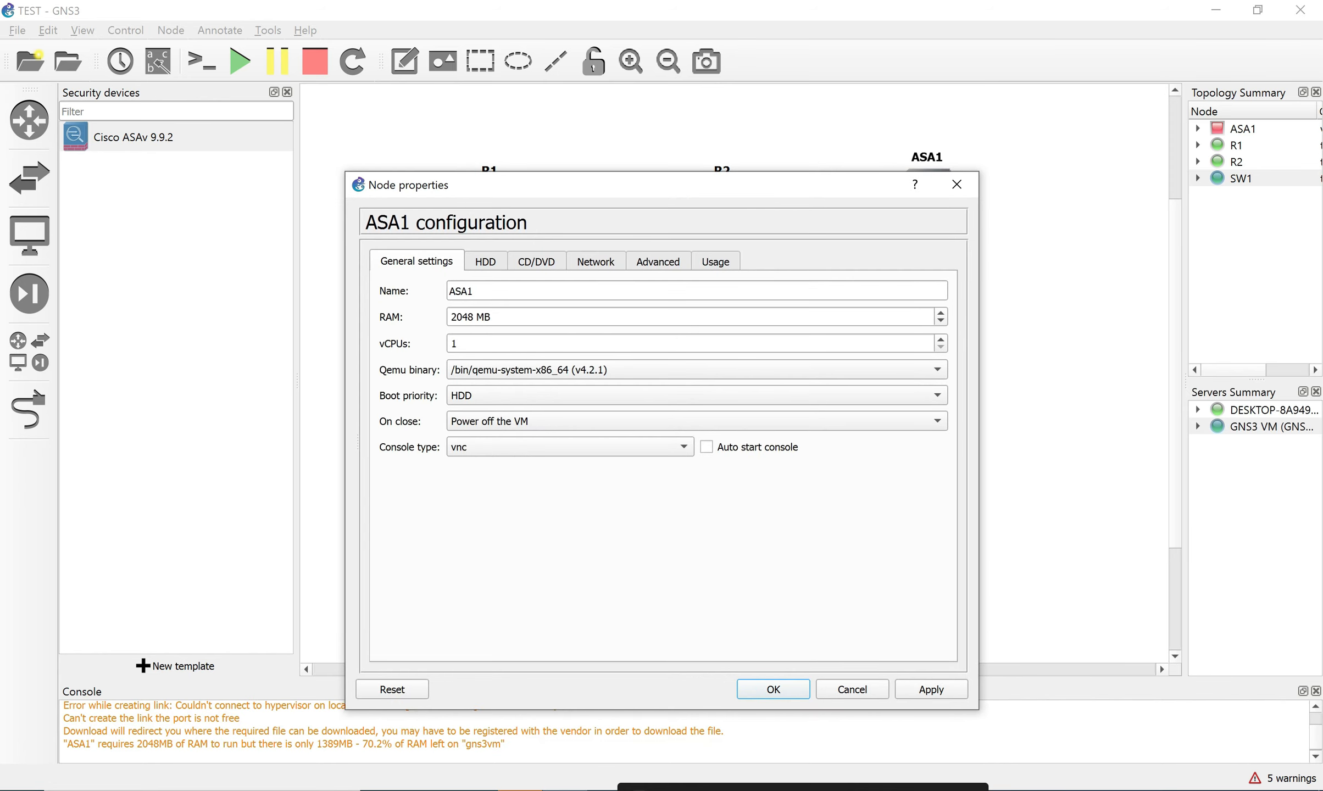
click(570, 447)
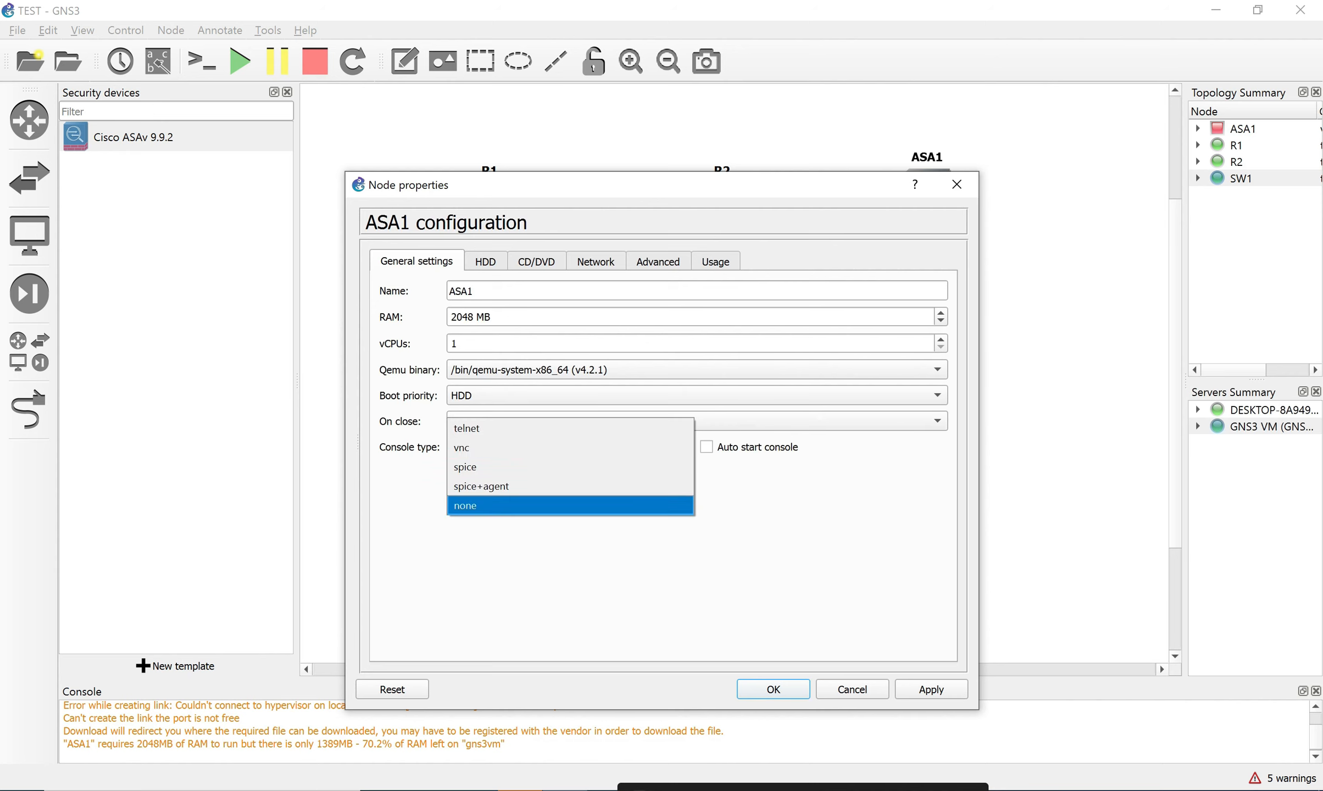
click(570, 428)
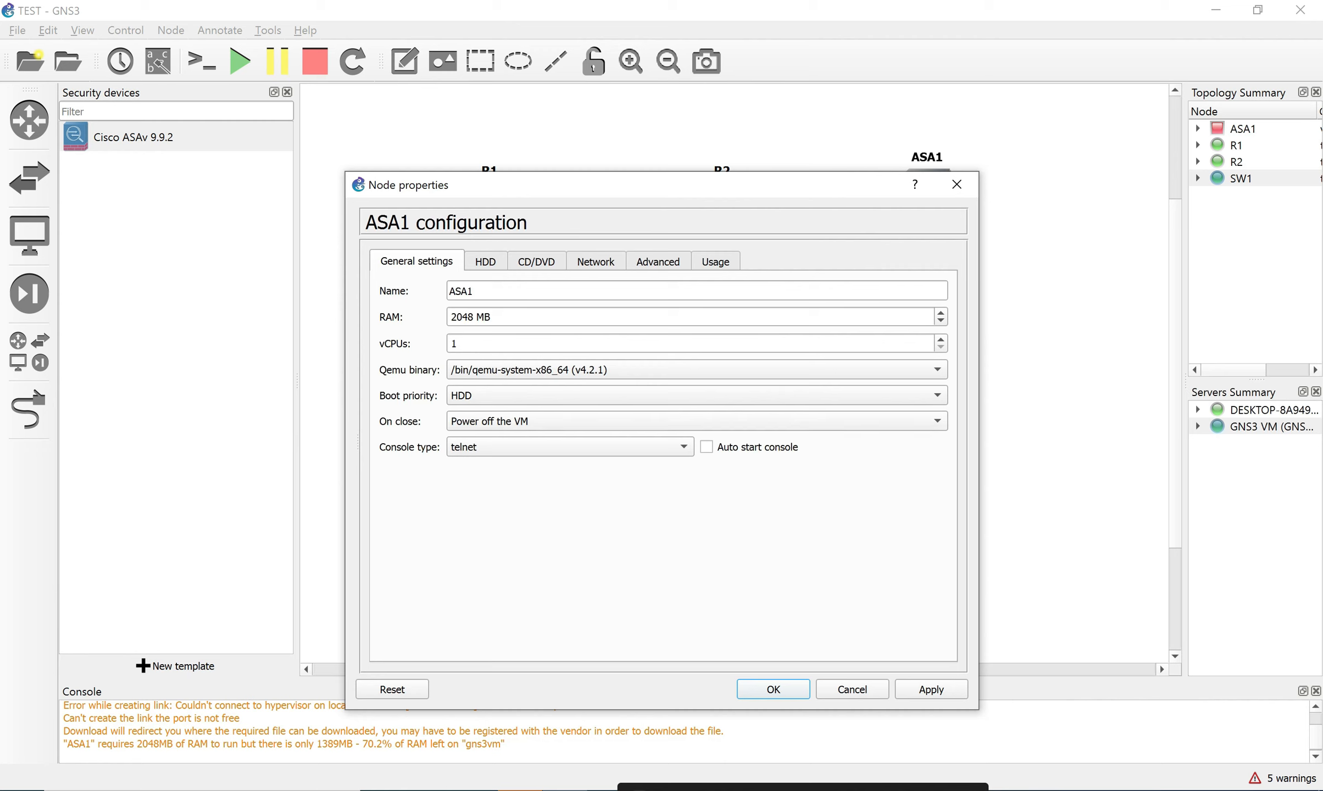
click(706, 446)
click(931, 690)
click(773, 689)
Start ASA1 and view its SecureCRT telnet console, checking the SW1 session too.
right_click(927, 196)
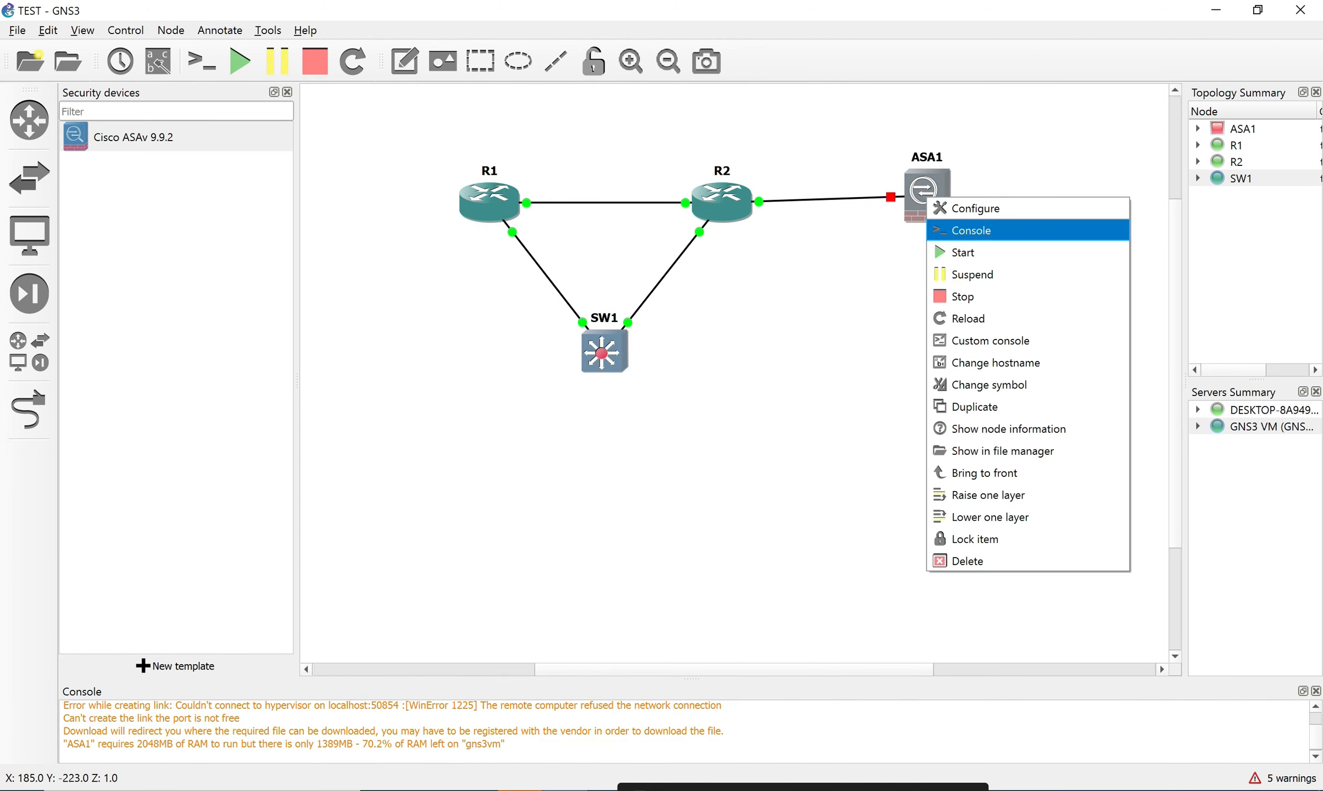
click(956, 253)
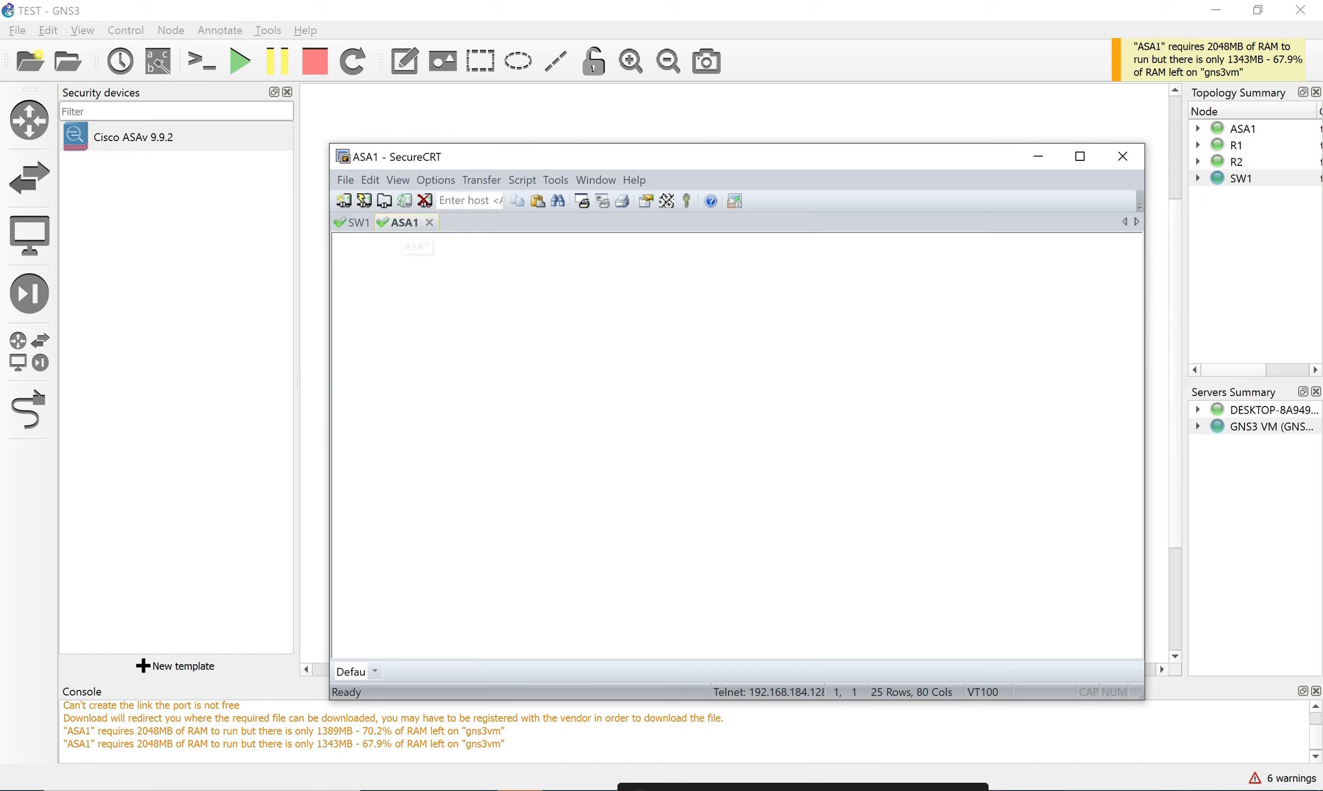
click(356, 222)
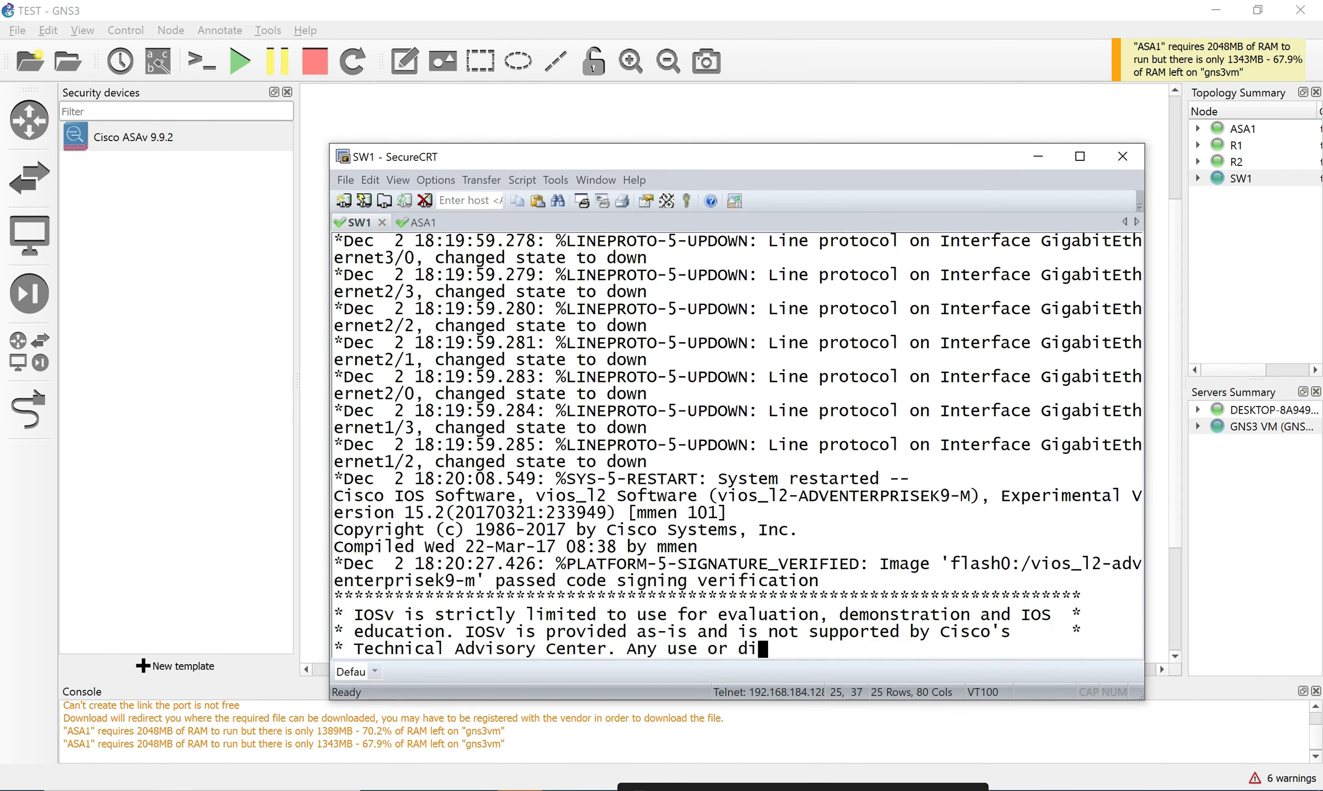
key(Return)
key(Return)
key(Return)
key(Return)
key(Return)
key(Return)
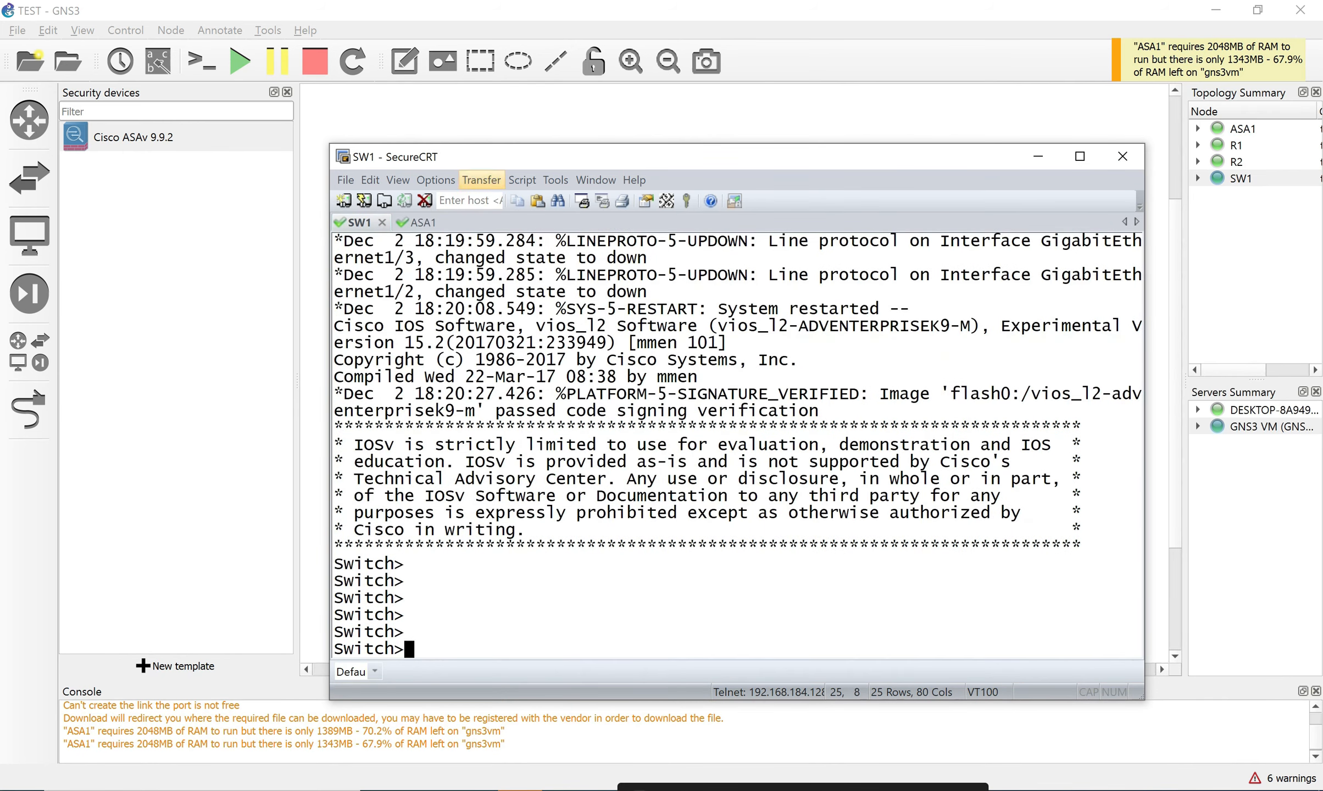
click(418, 222)
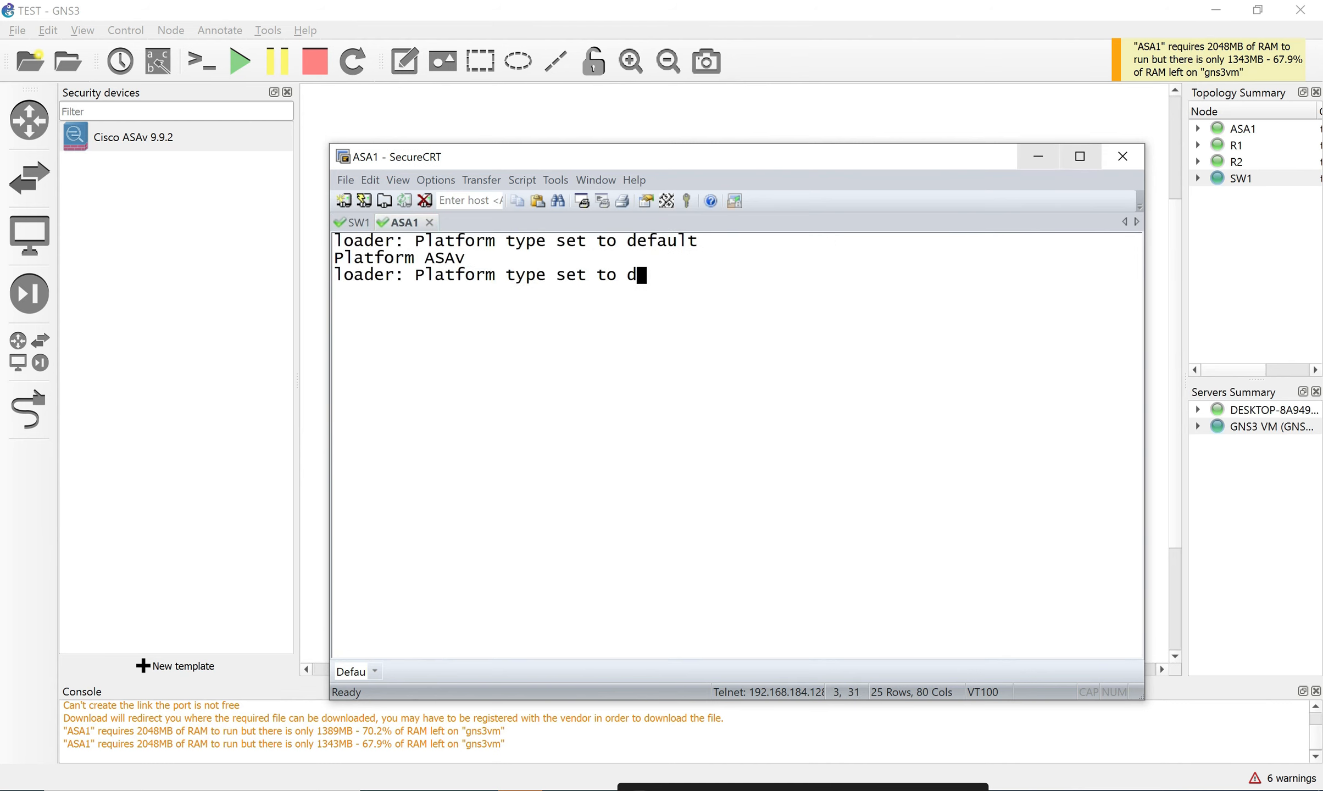
Review ASA1's settings without changes, then minimise SecureCRT to show the GNS3 topology.
click(1038, 156)
right_click(925, 193)
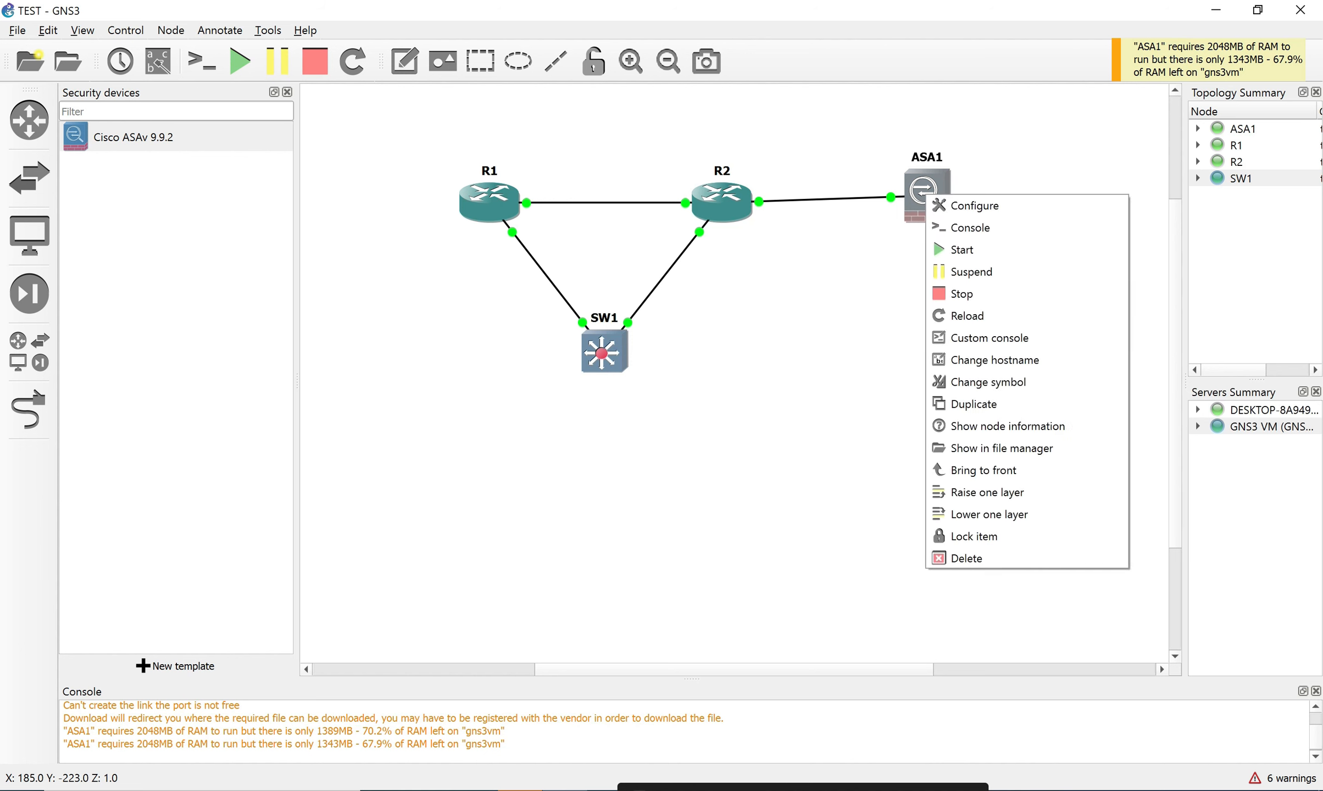
click(972, 205)
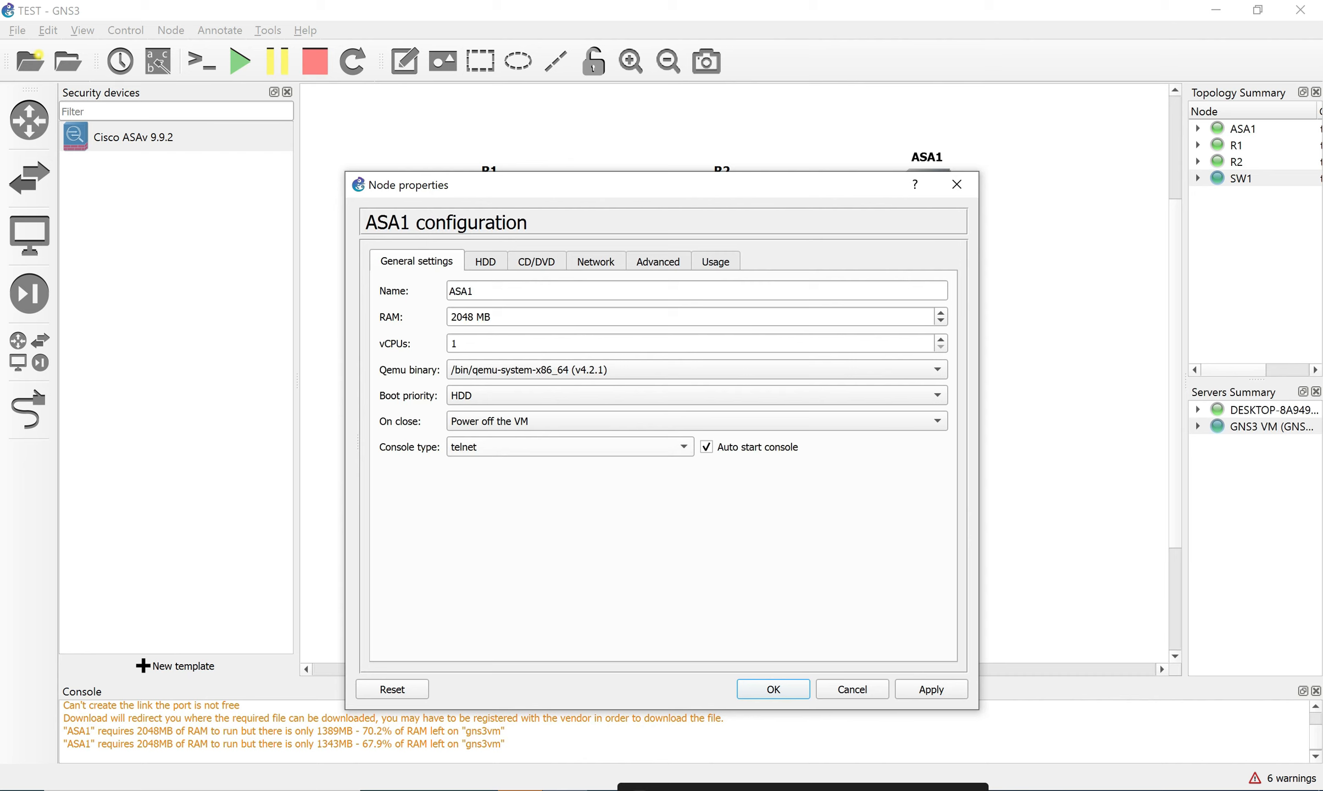
click(853, 690)
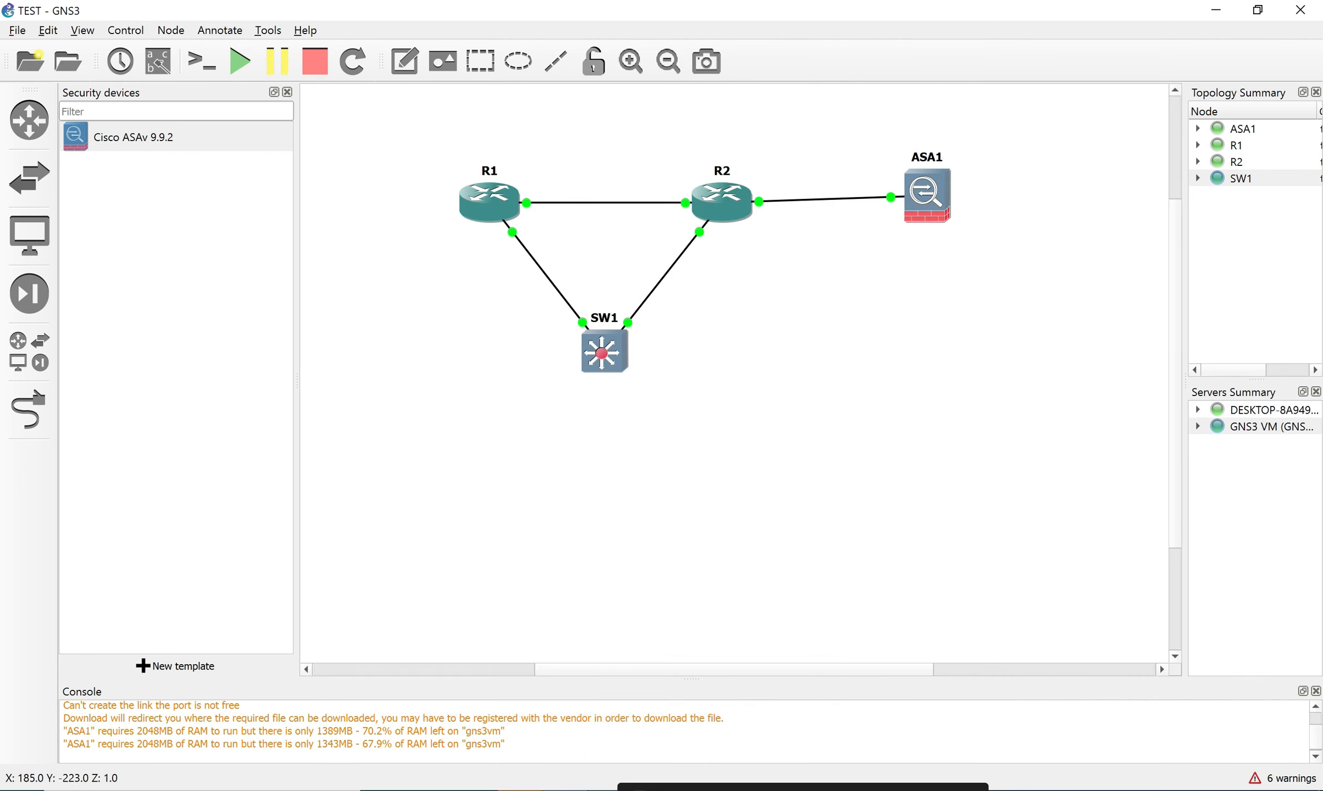
key(alt+Tab)
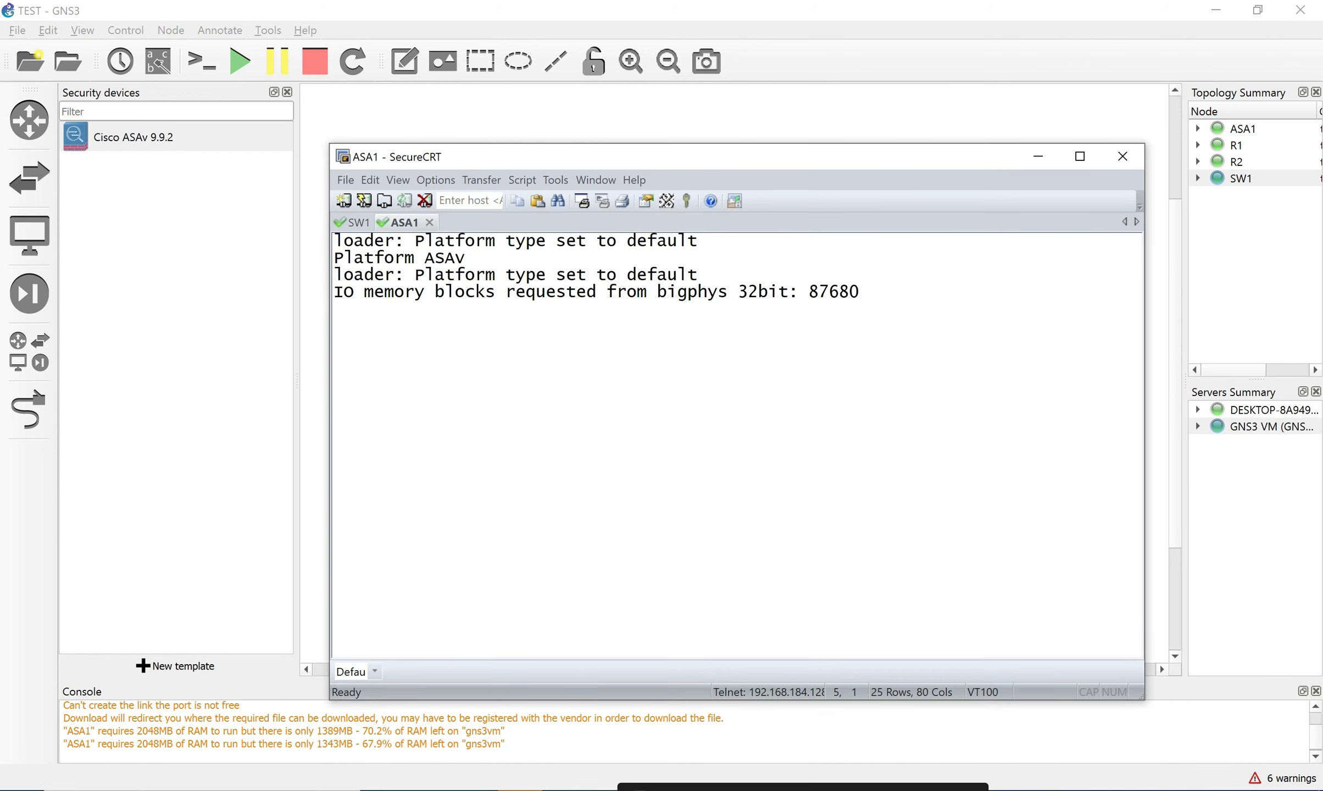
click(1038, 156)
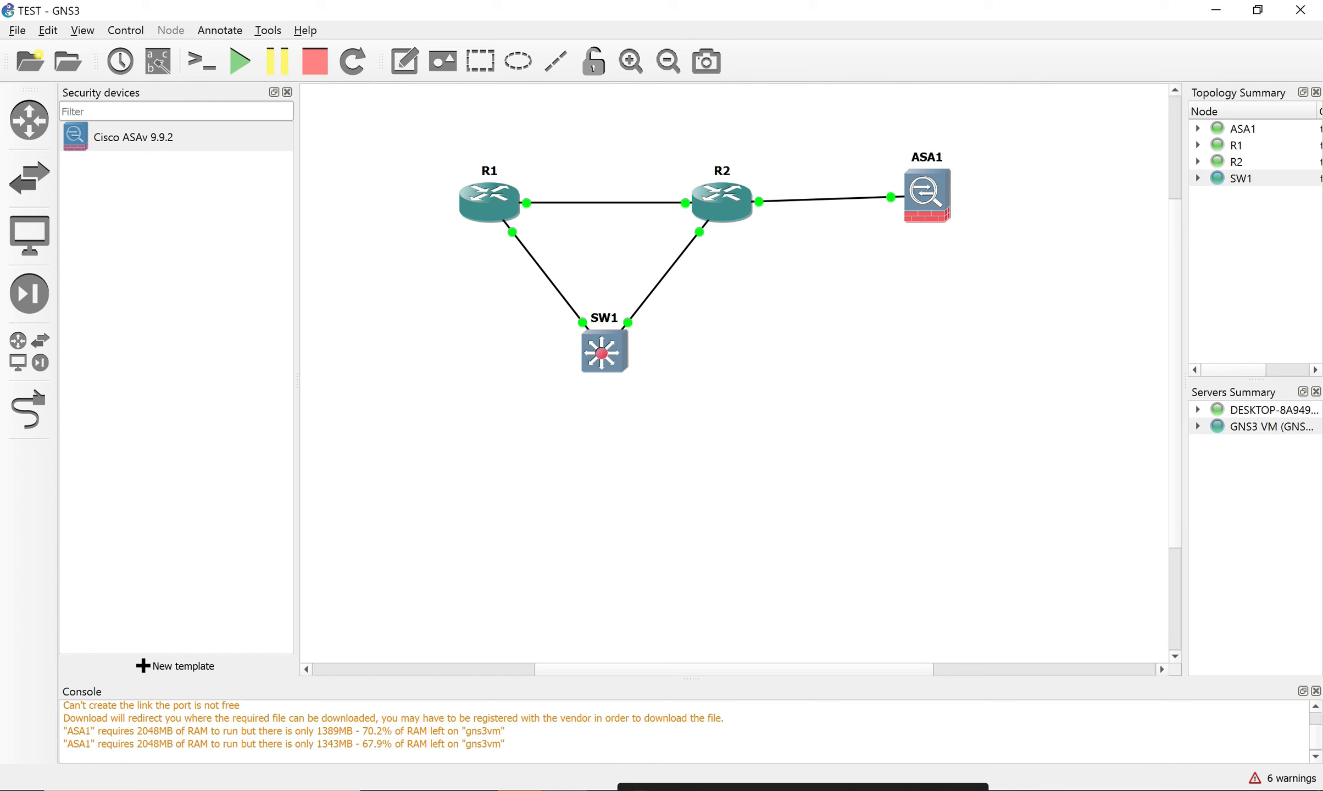
Review the IOS router and Qemu VM templates (ASAv 9.9.2, IOSvL2 15.2) in Preferences without changes.
click(48, 31)
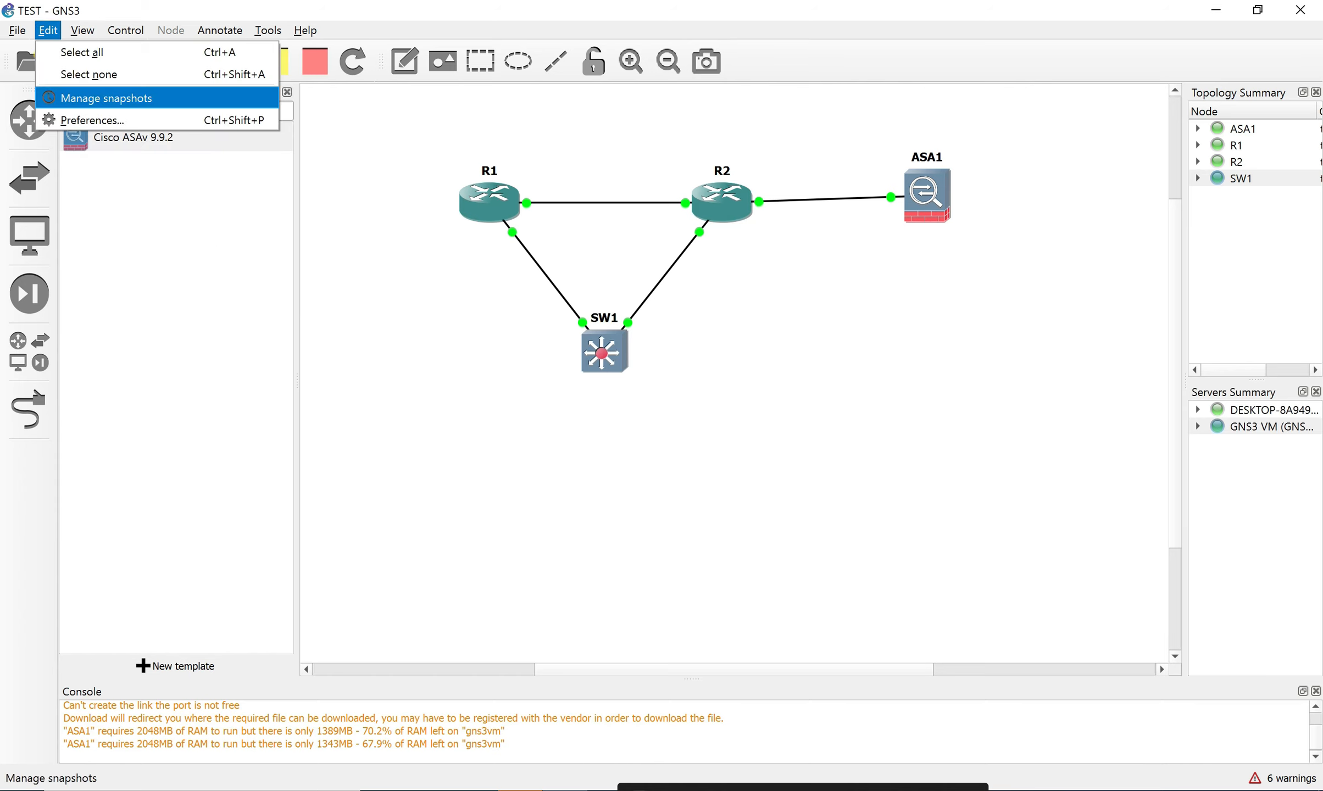
key(Down)
key(Return)
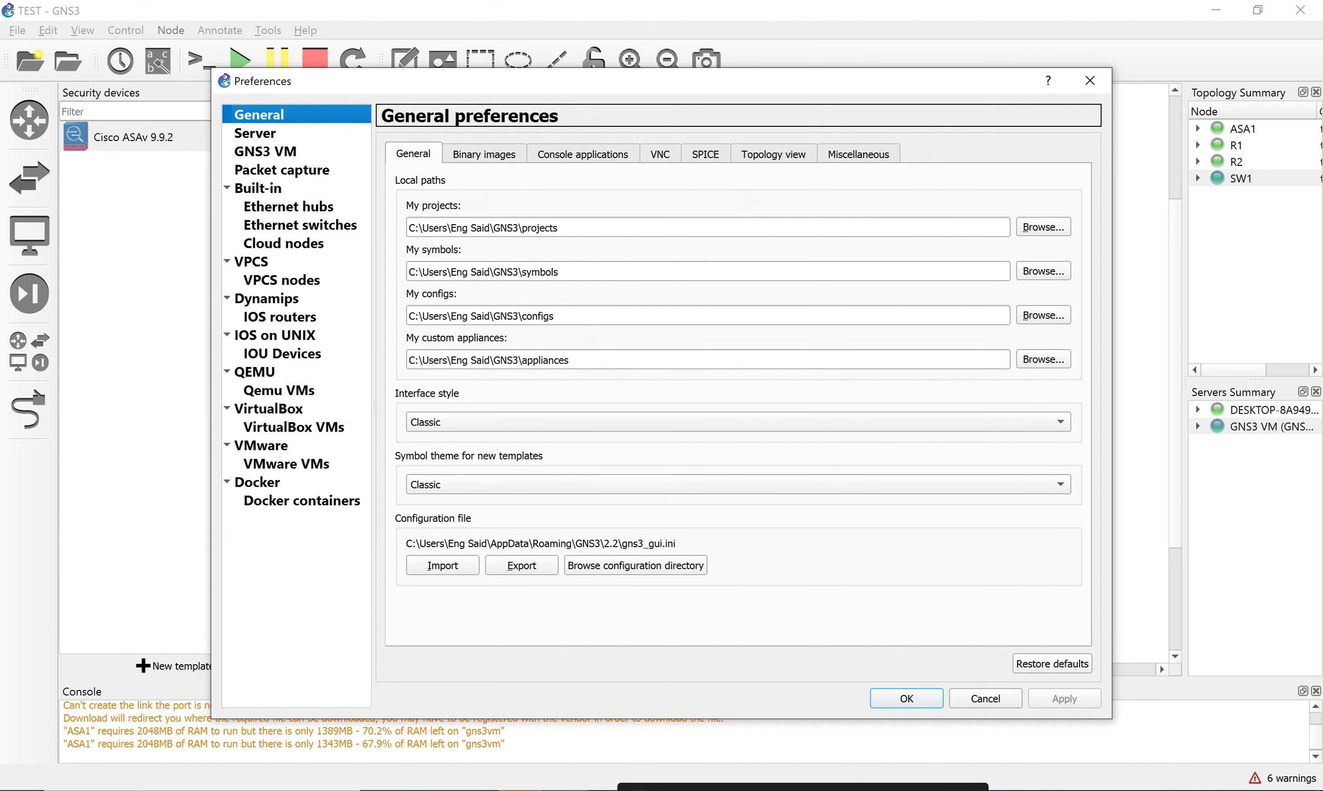
click(279, 317)
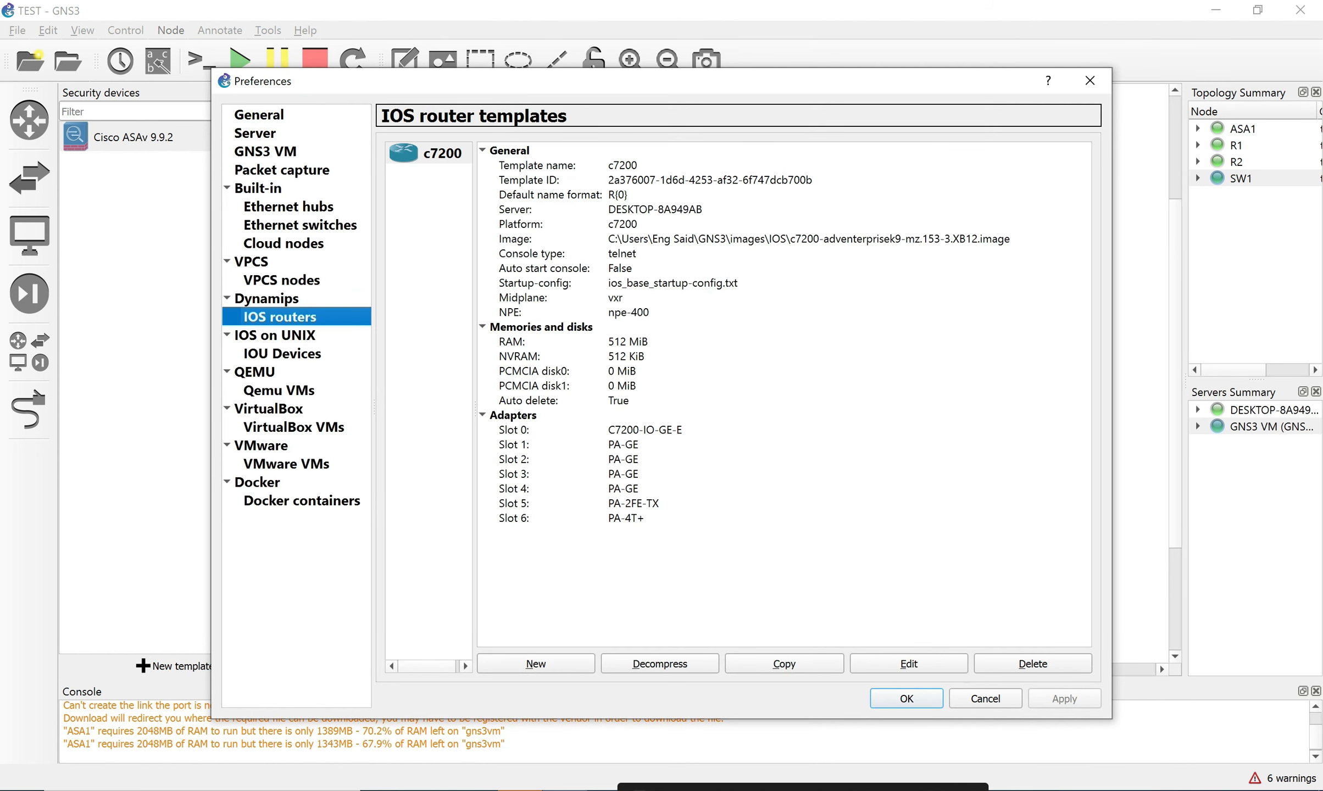
click(279, 391)
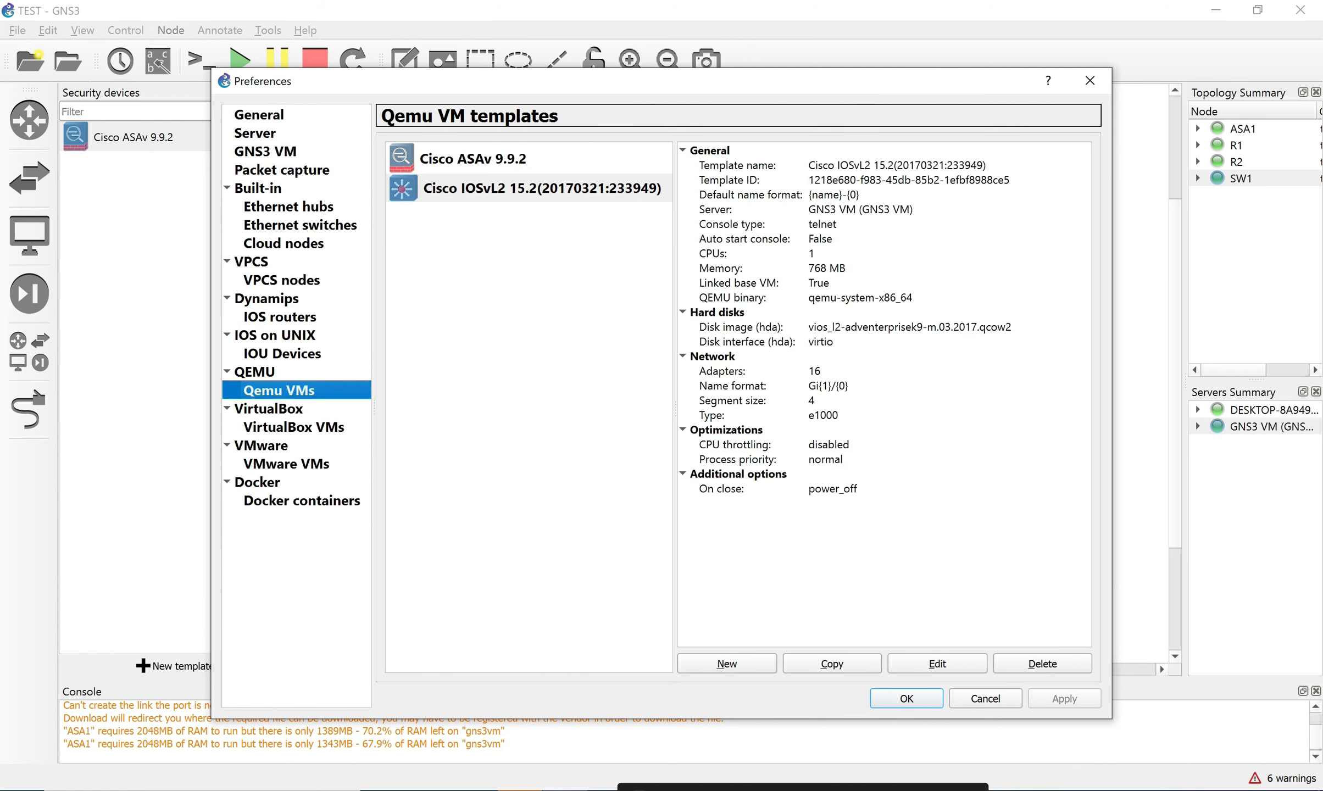
click(473, 159)
click(528, 188)
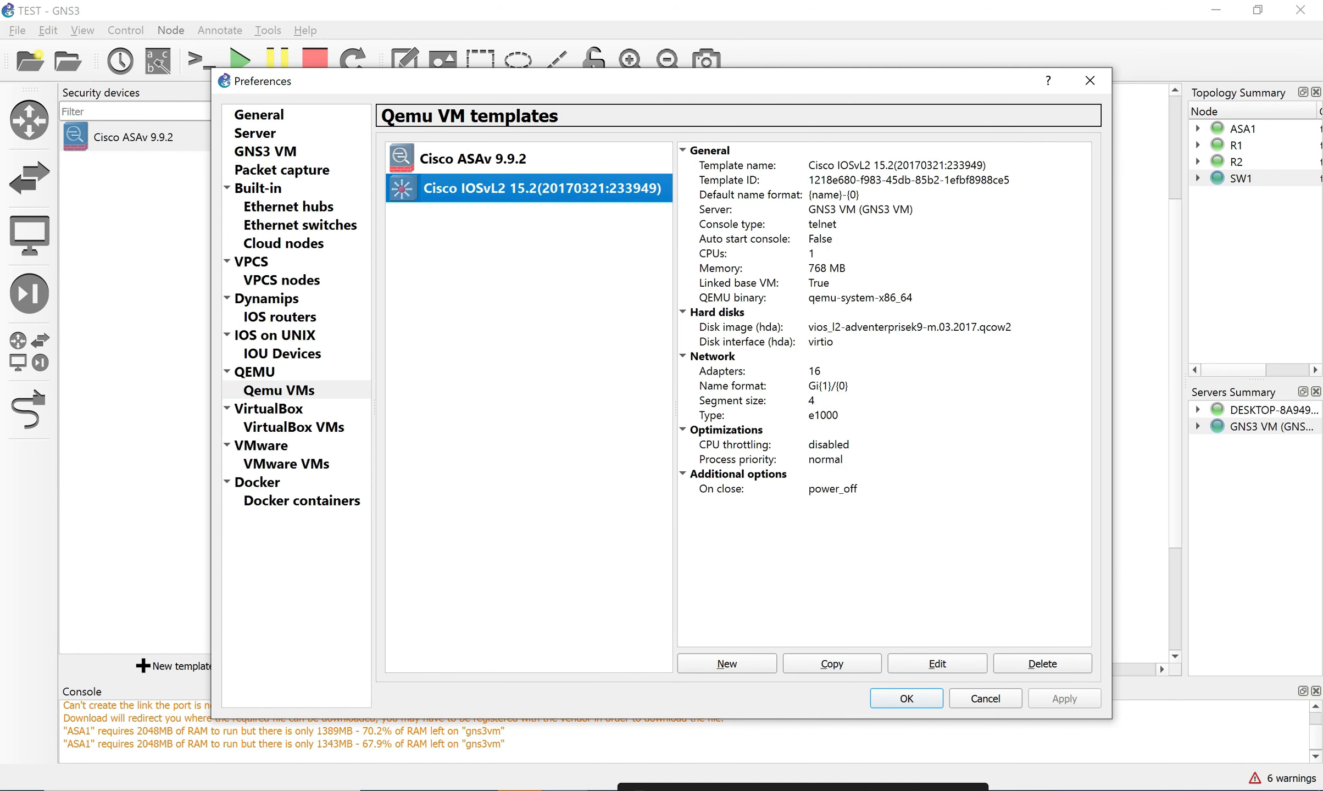
click(986, 699)
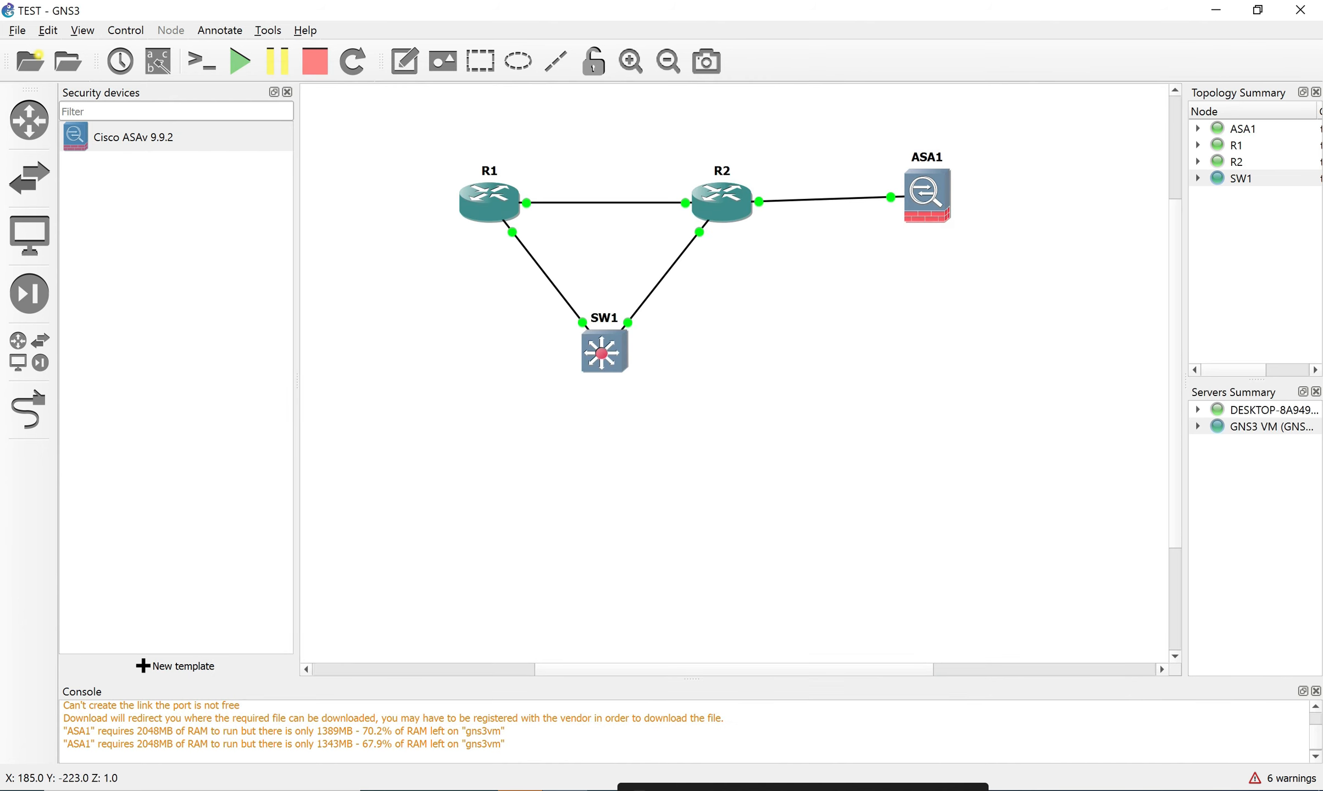
Look over ASA1's boot output in its console, then minimise the console window.
double_click(927, 196)
click(824, 379)
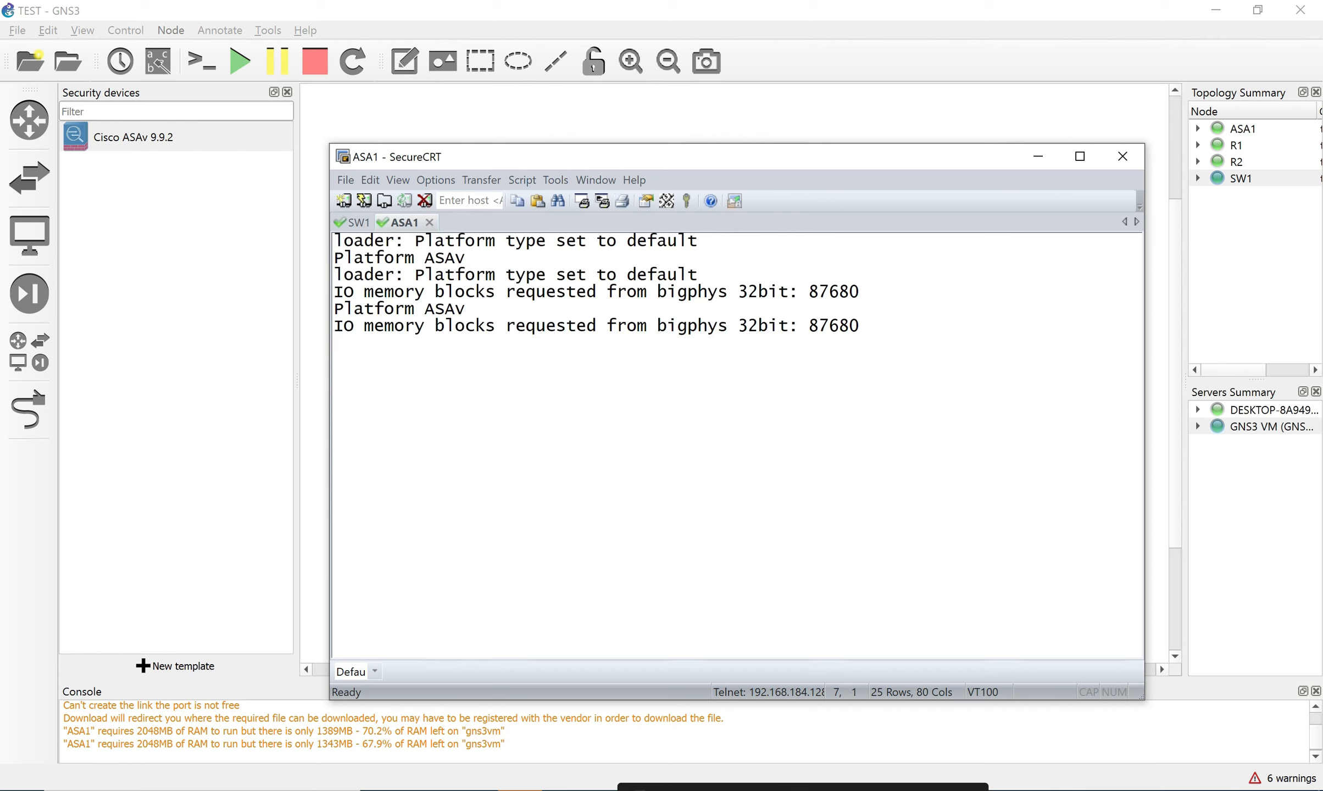
drag(334, 292, 596, 291)
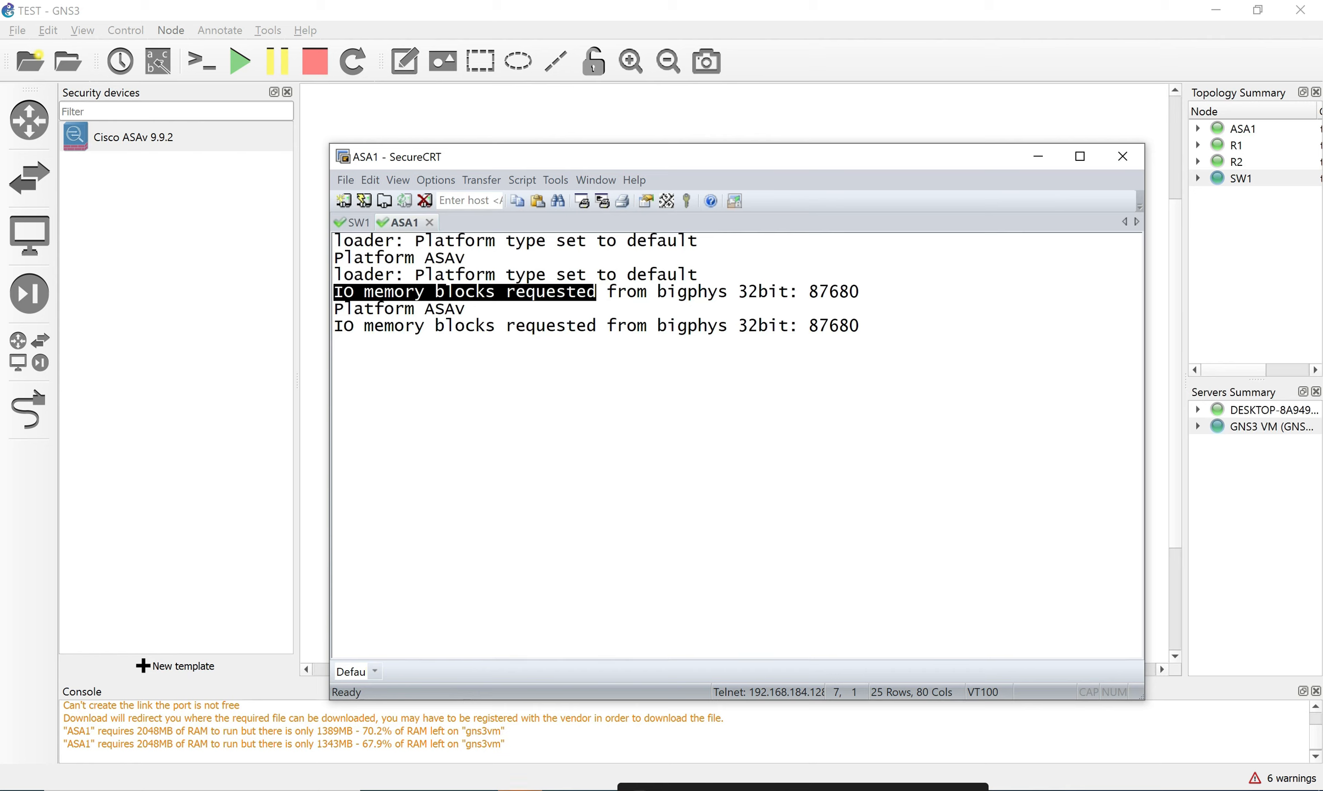
click(596, 293)
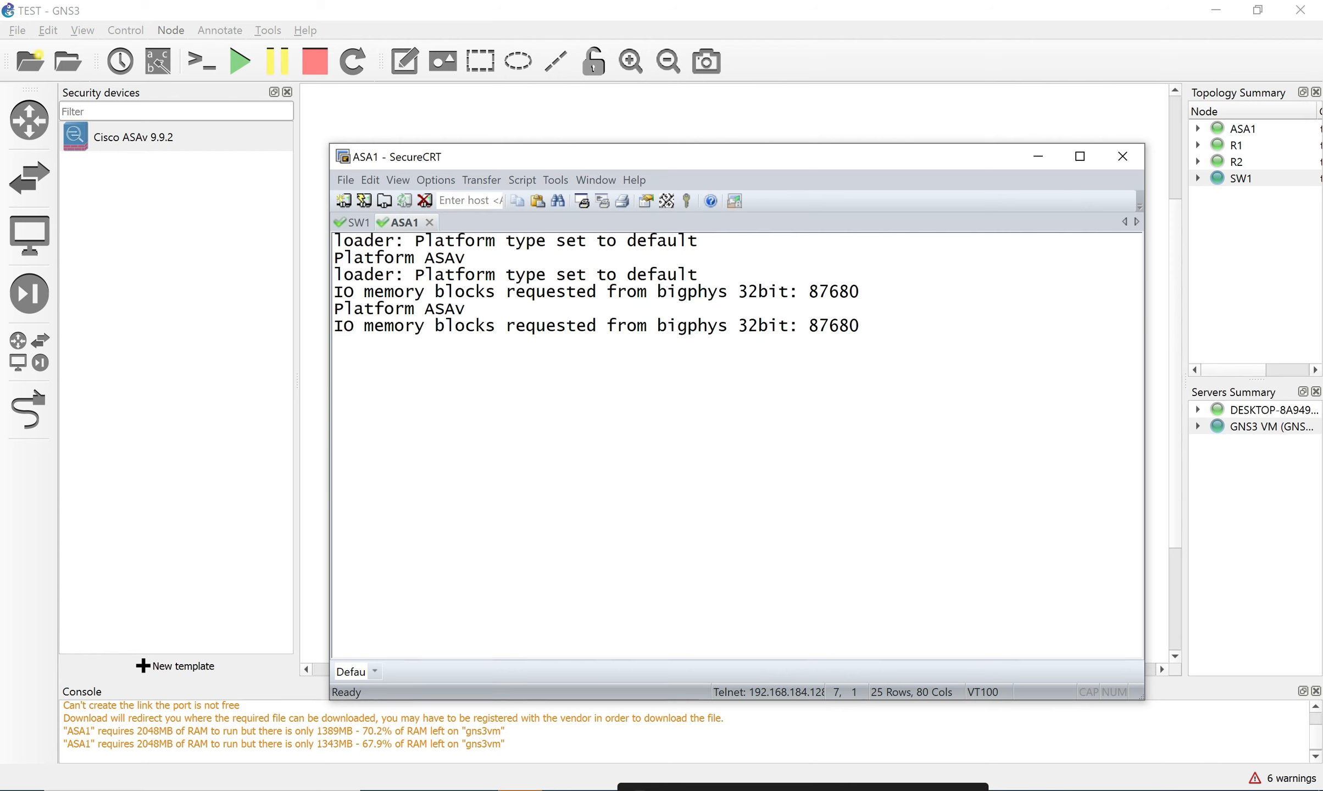
drag(850, 326, 336, 240)
click(336, 242)
drag(872, 160, 879, 266)
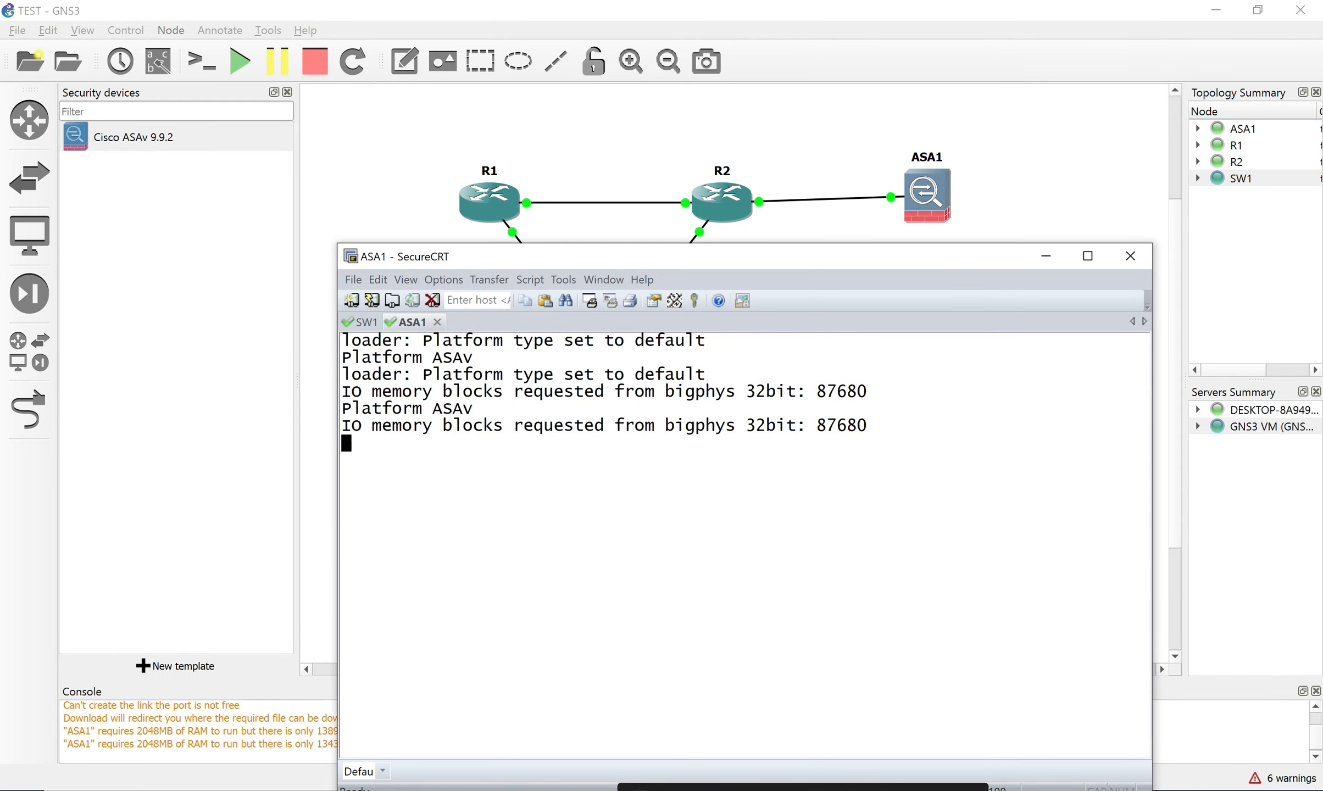
drag(343, 426, 821, 443)
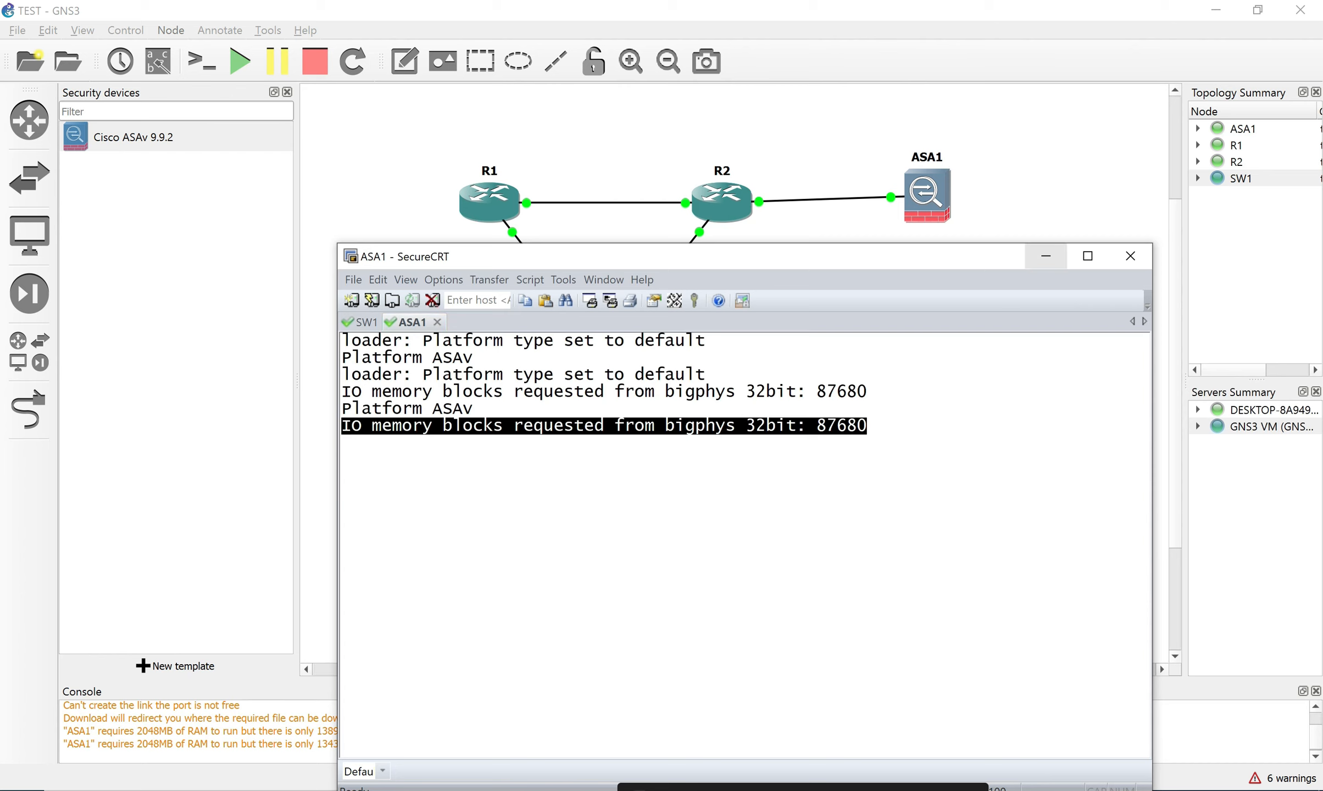
click(1045, 256)
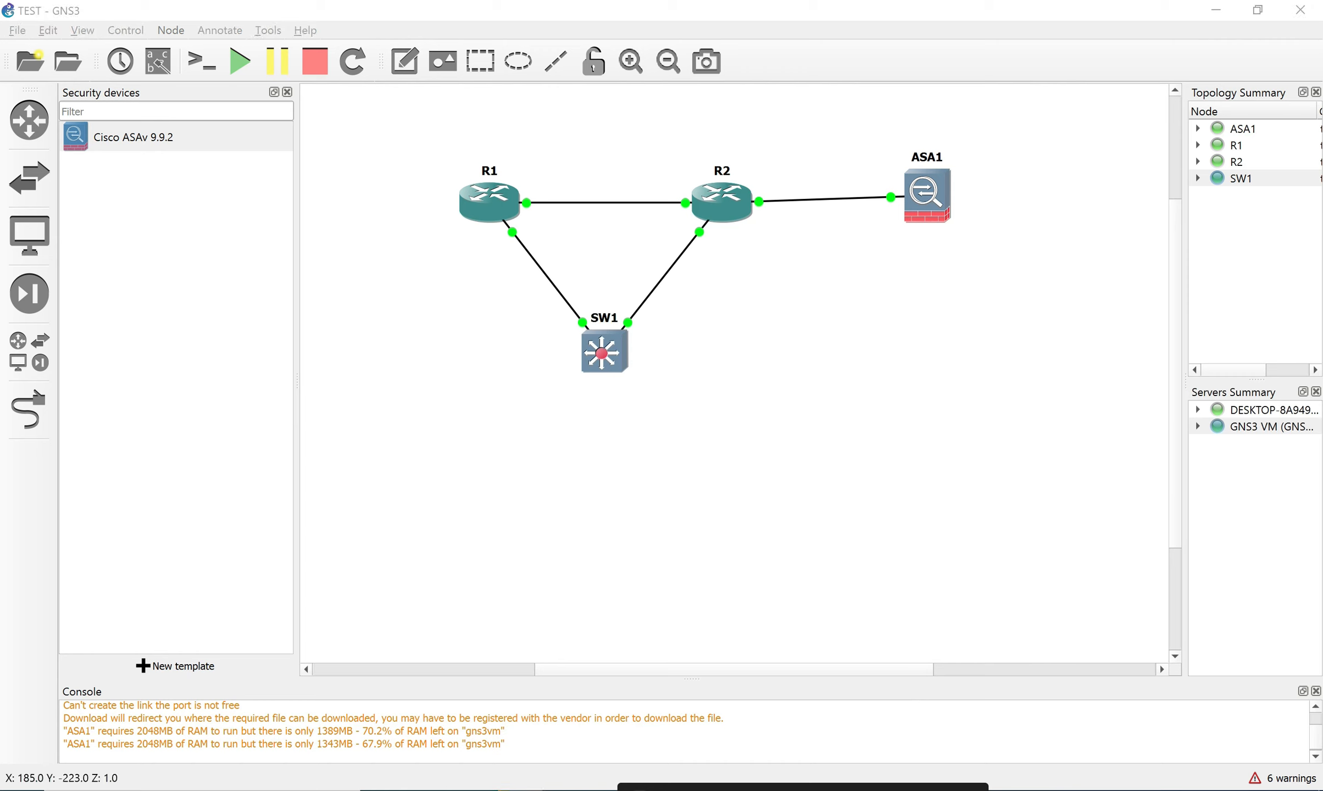
Delete ASA1 from the topology, confirming with Yes, and toggle the Add a link tool on and off.
right_click(927, 179)
click(968, 542)
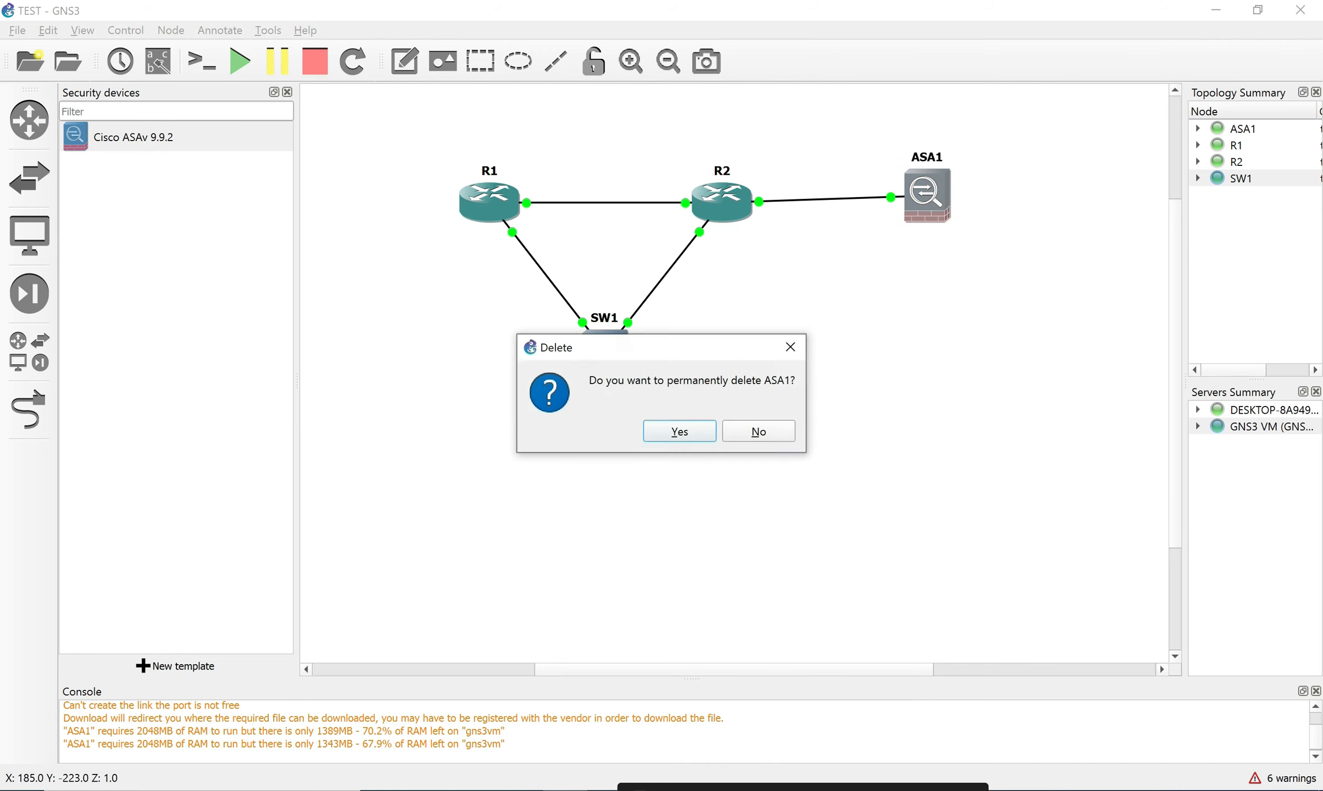
key(Return)
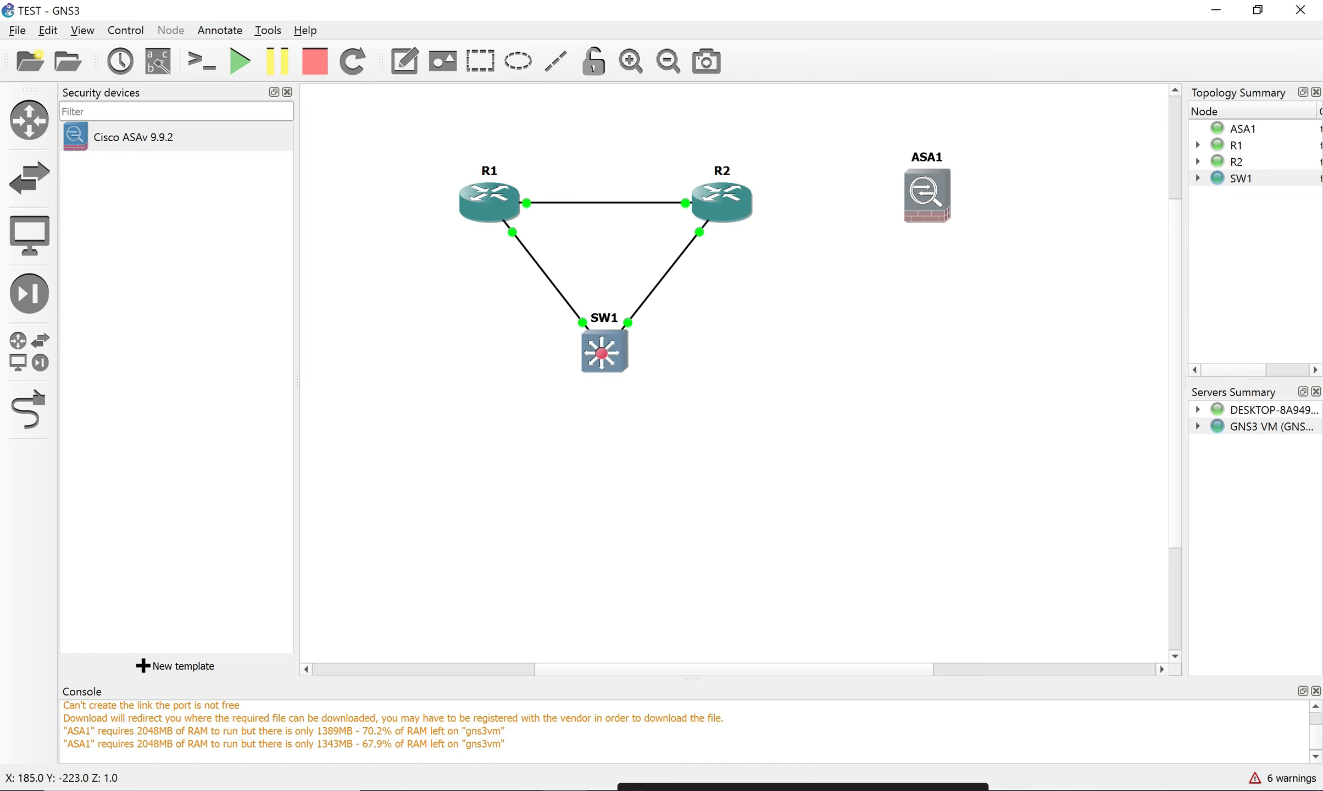
right_click(921, 199)
click(968, 543)
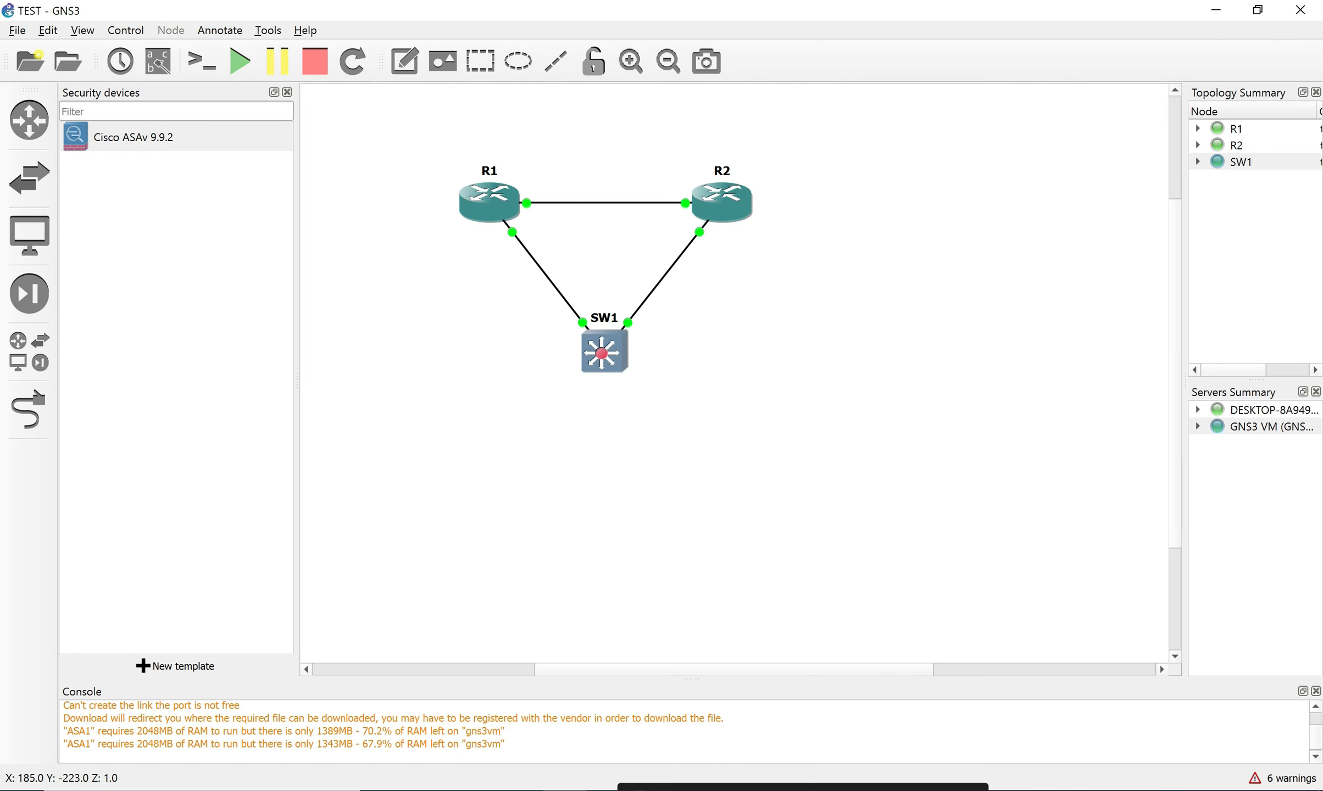
click(29, 409)
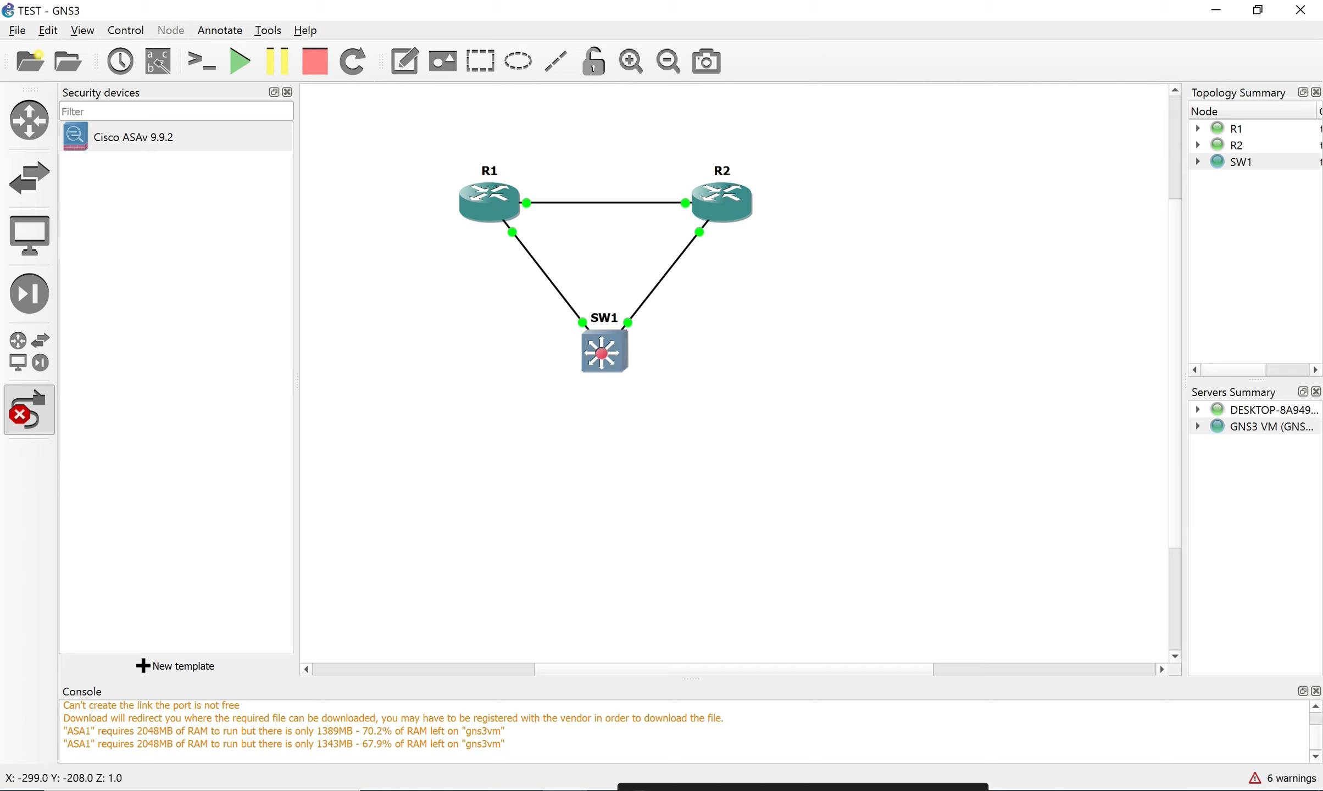
click(29, 409)
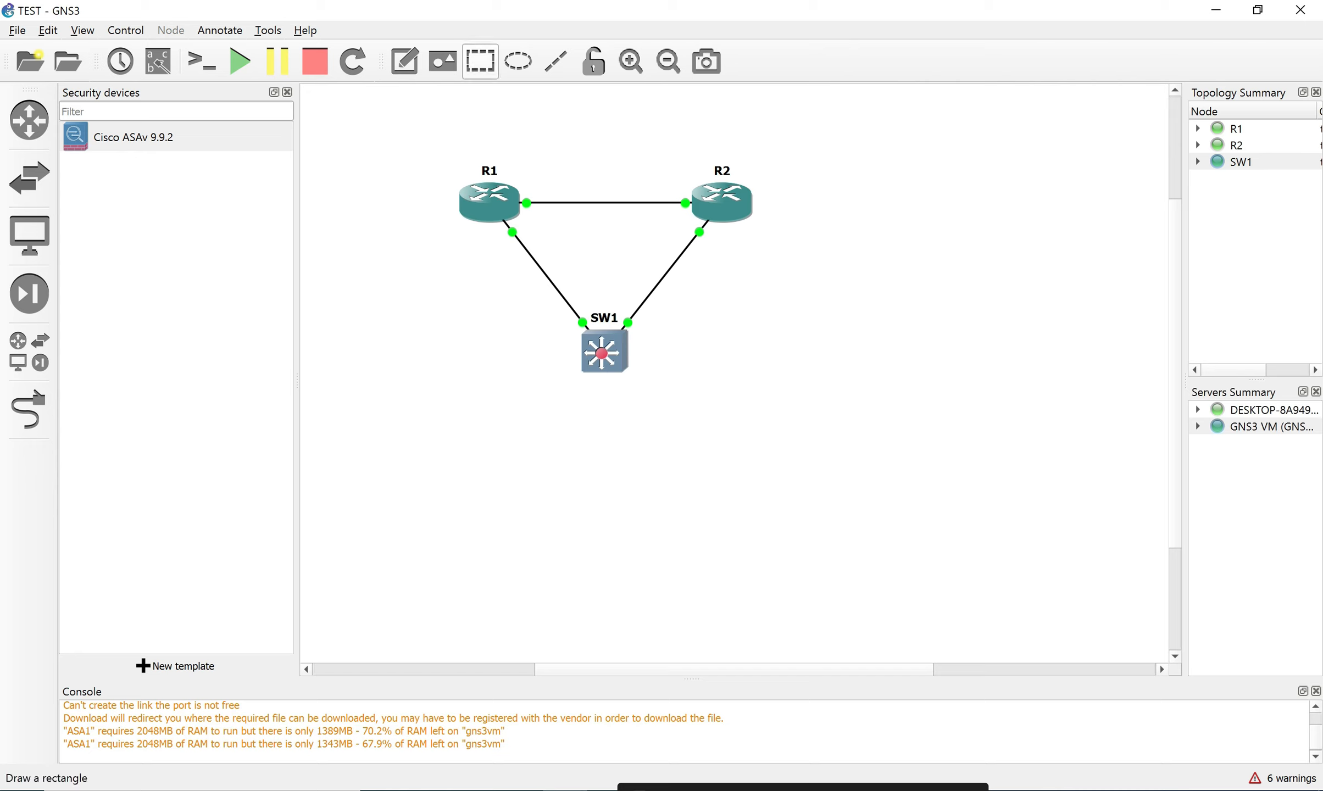
Add a text note reading 192.168.12.1/24 just left of R1.
click(479, 60)
drag(397, 234, 407, 258)
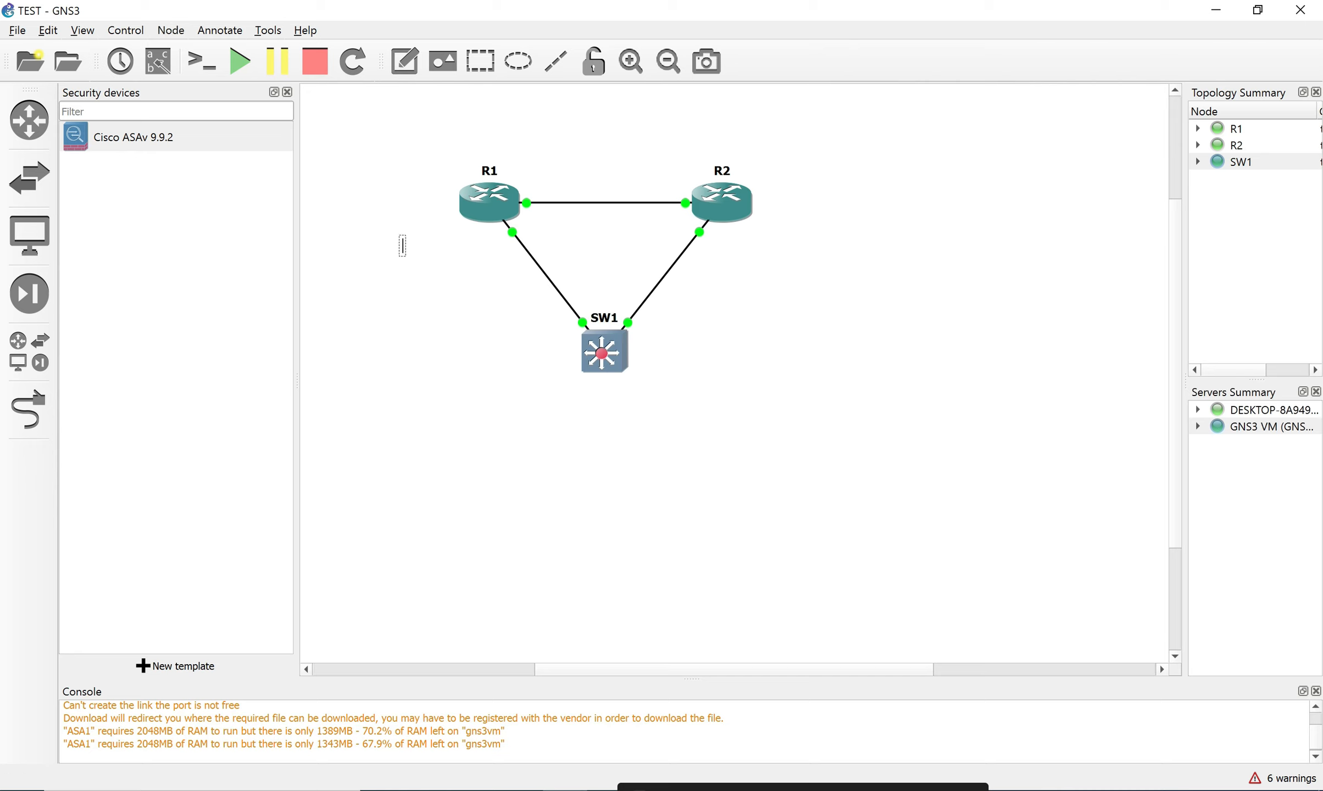
text(19)
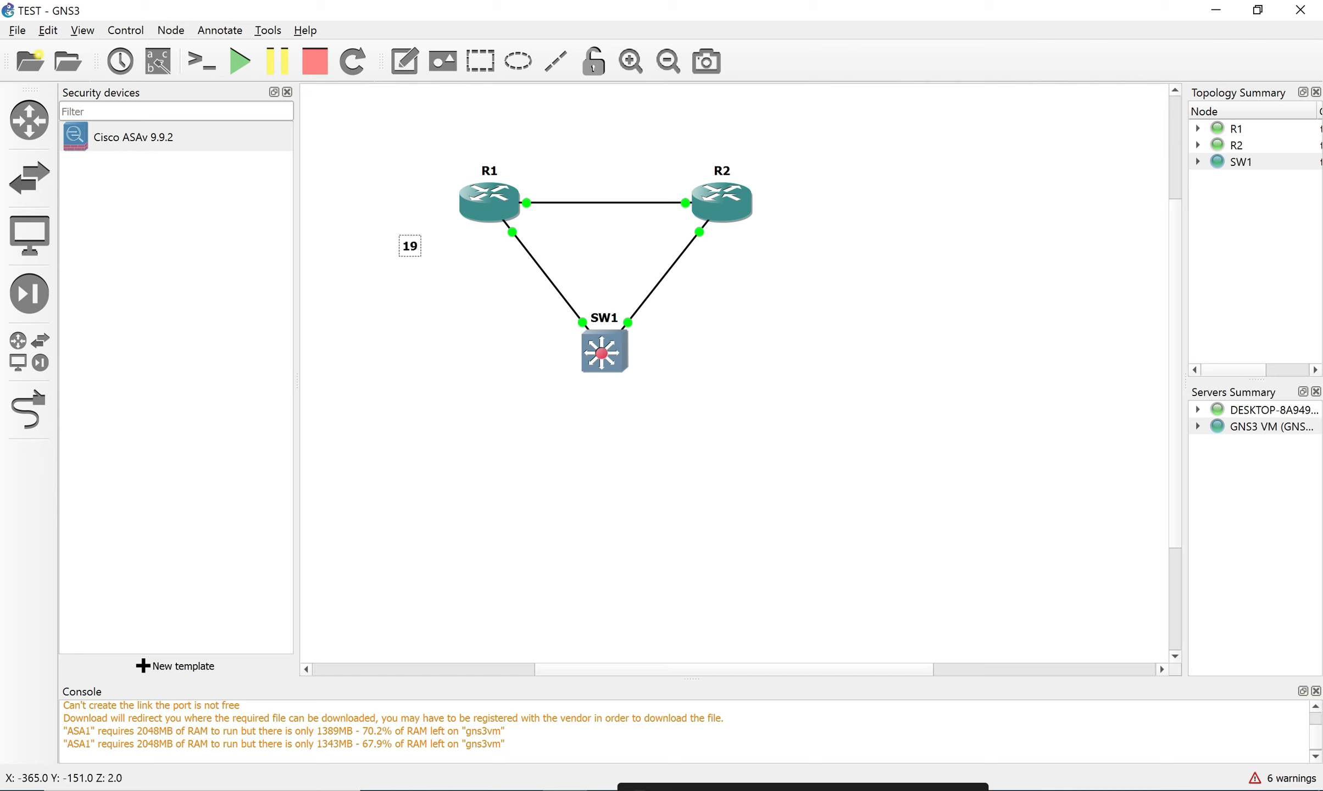
text(2.168)
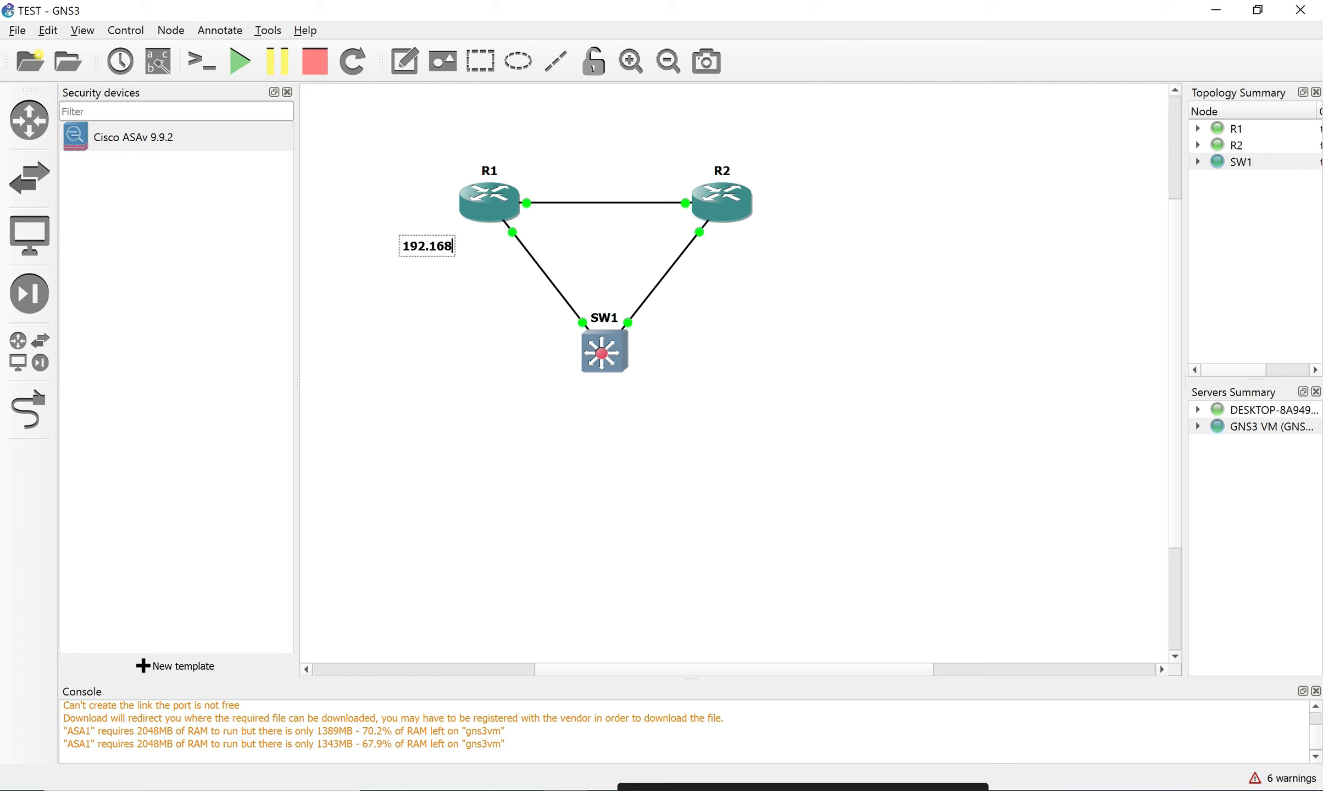
text(.12.1)
right_click(428, 248)
key(Escape)
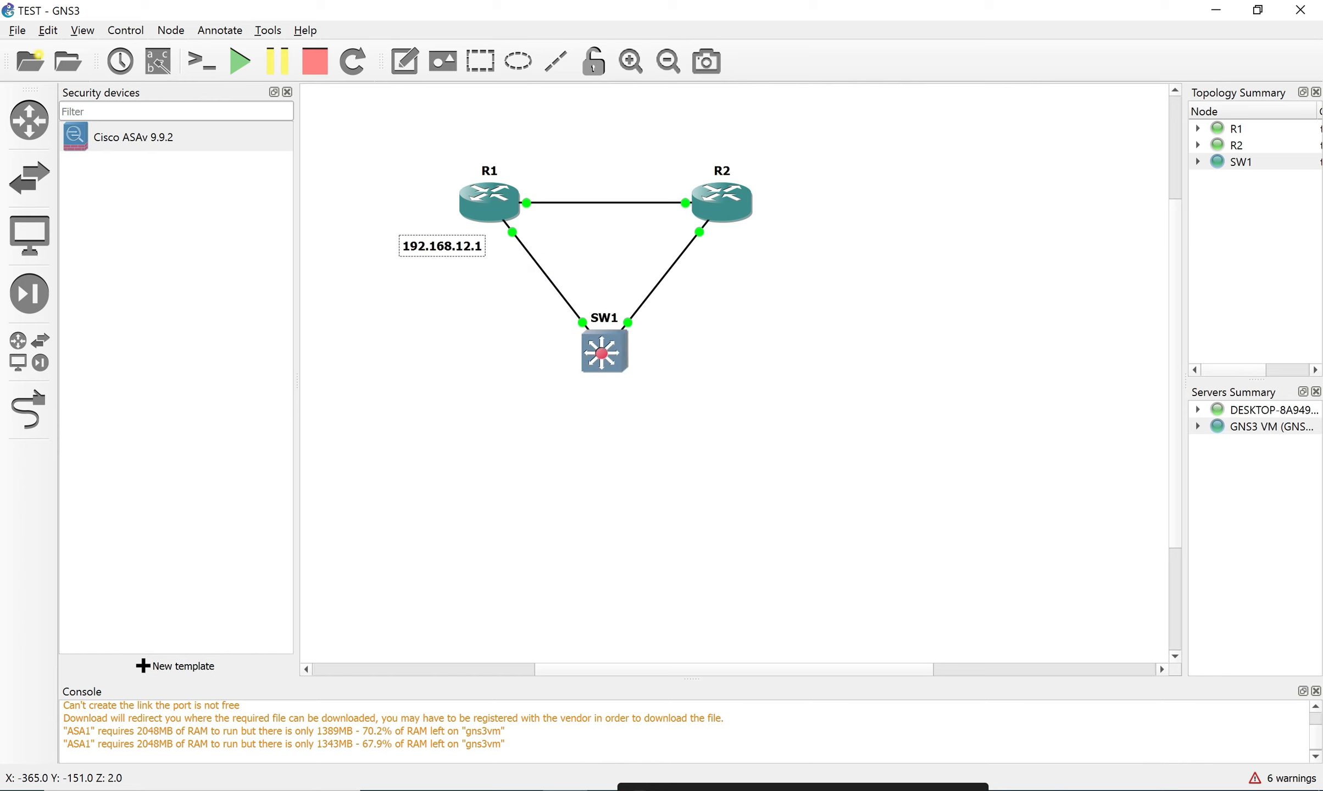
double_click(434, 247)
click(475, 247)
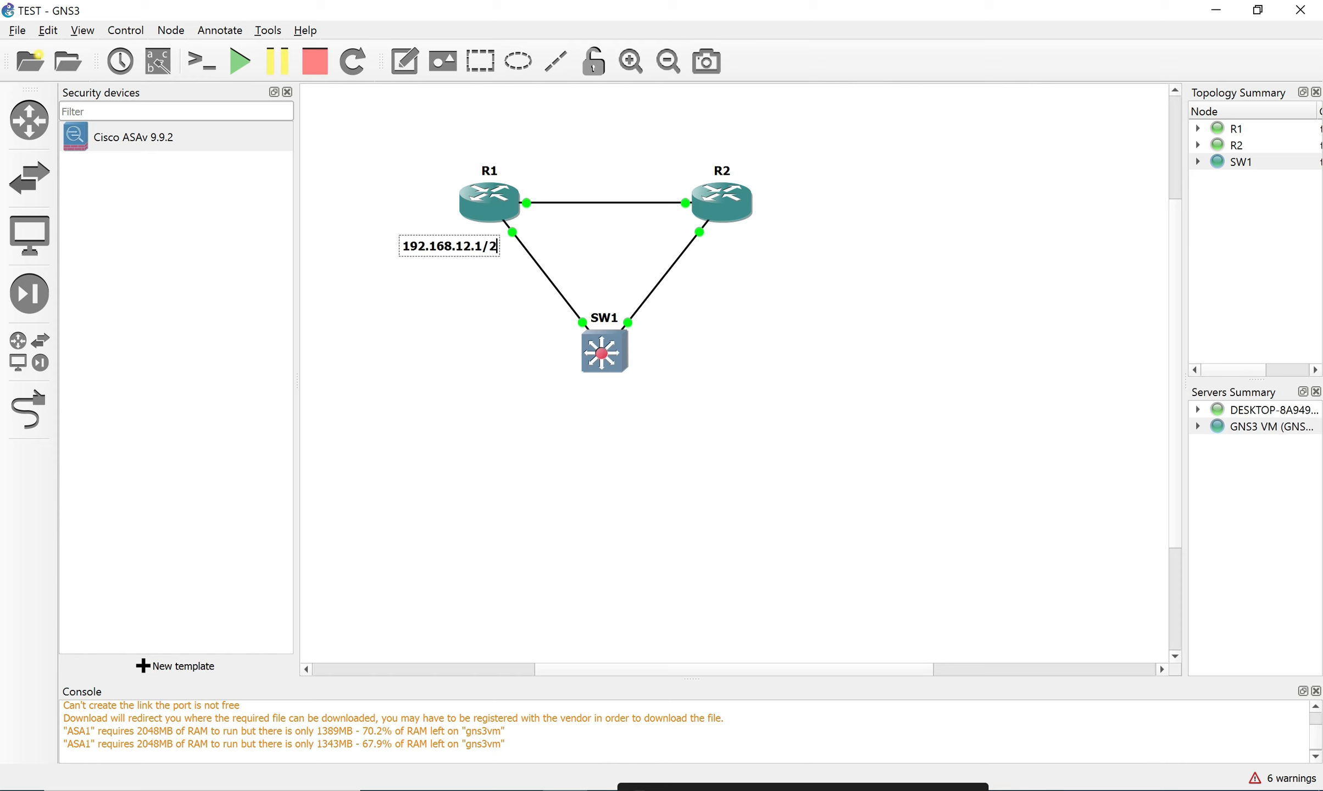
text(4)
Duplicate the label beside R2, change it to 192.168.12.2/24, then open R1's console.
right_click(440, 250)
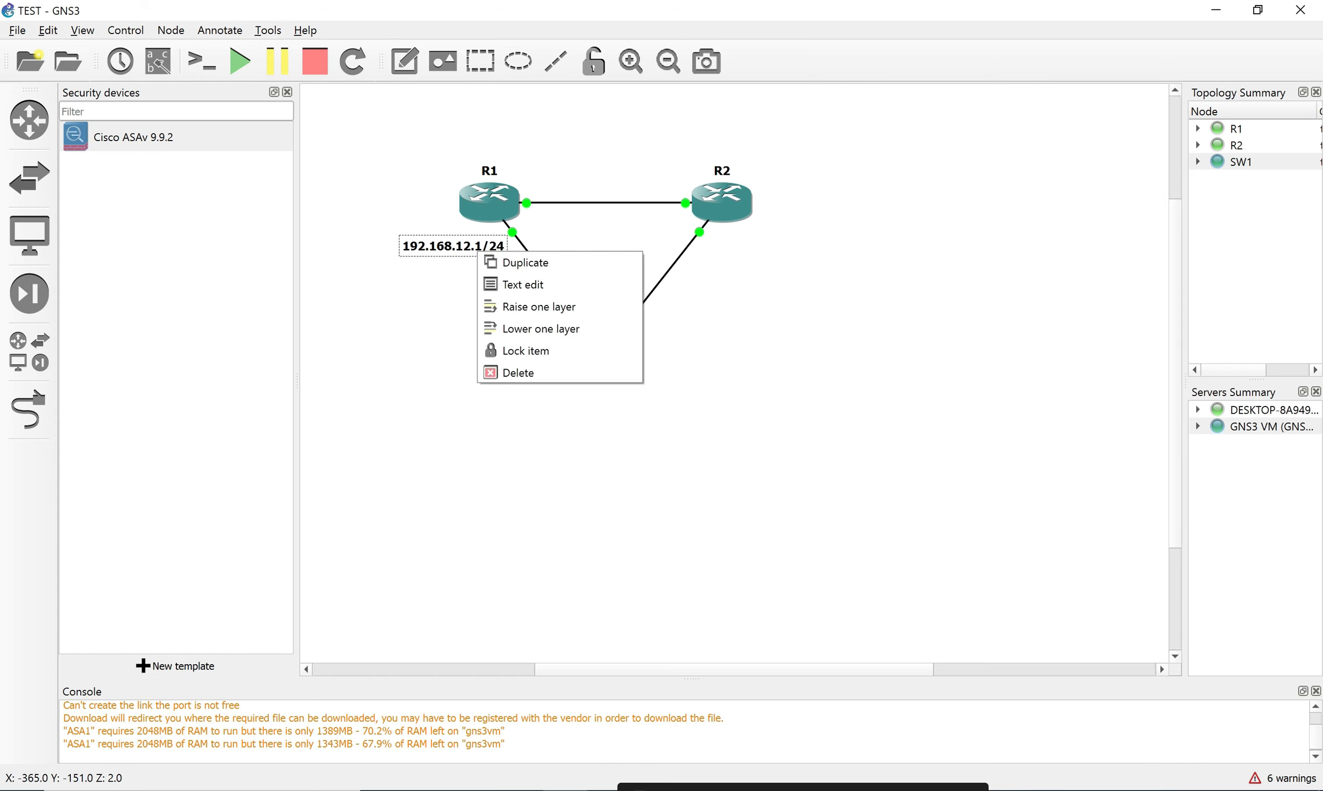
click(479, 260)
drag(479, 264, 801, 247)
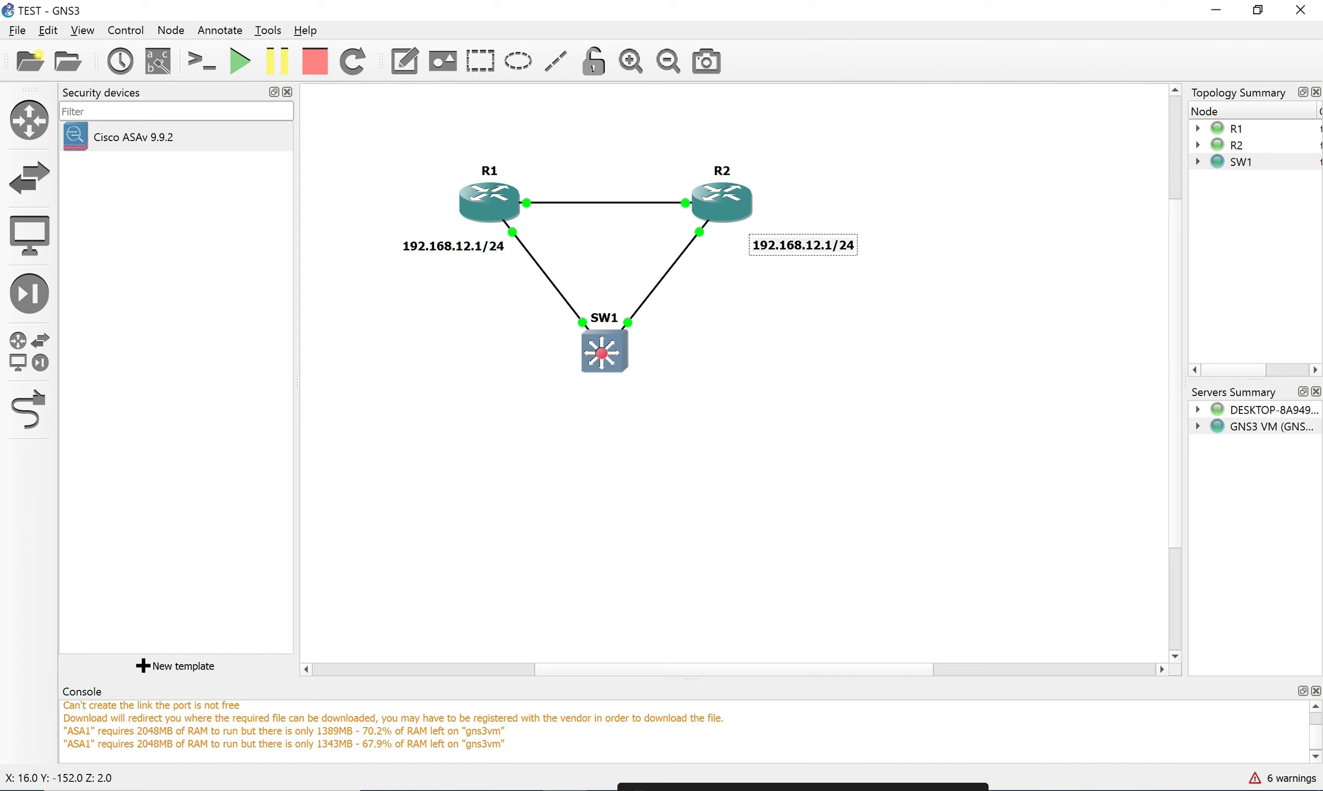
right_click(817, 252)
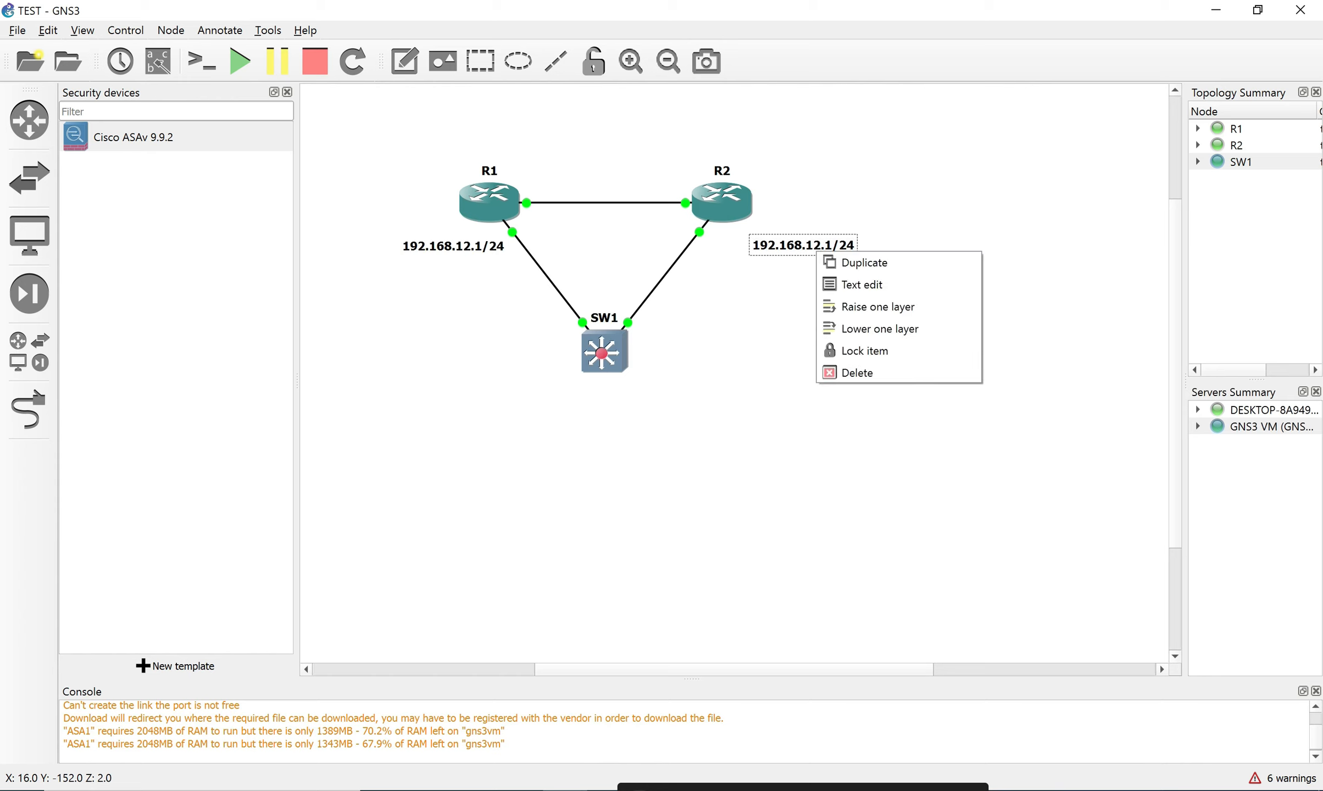
click(861, 284)
click(806, 245)
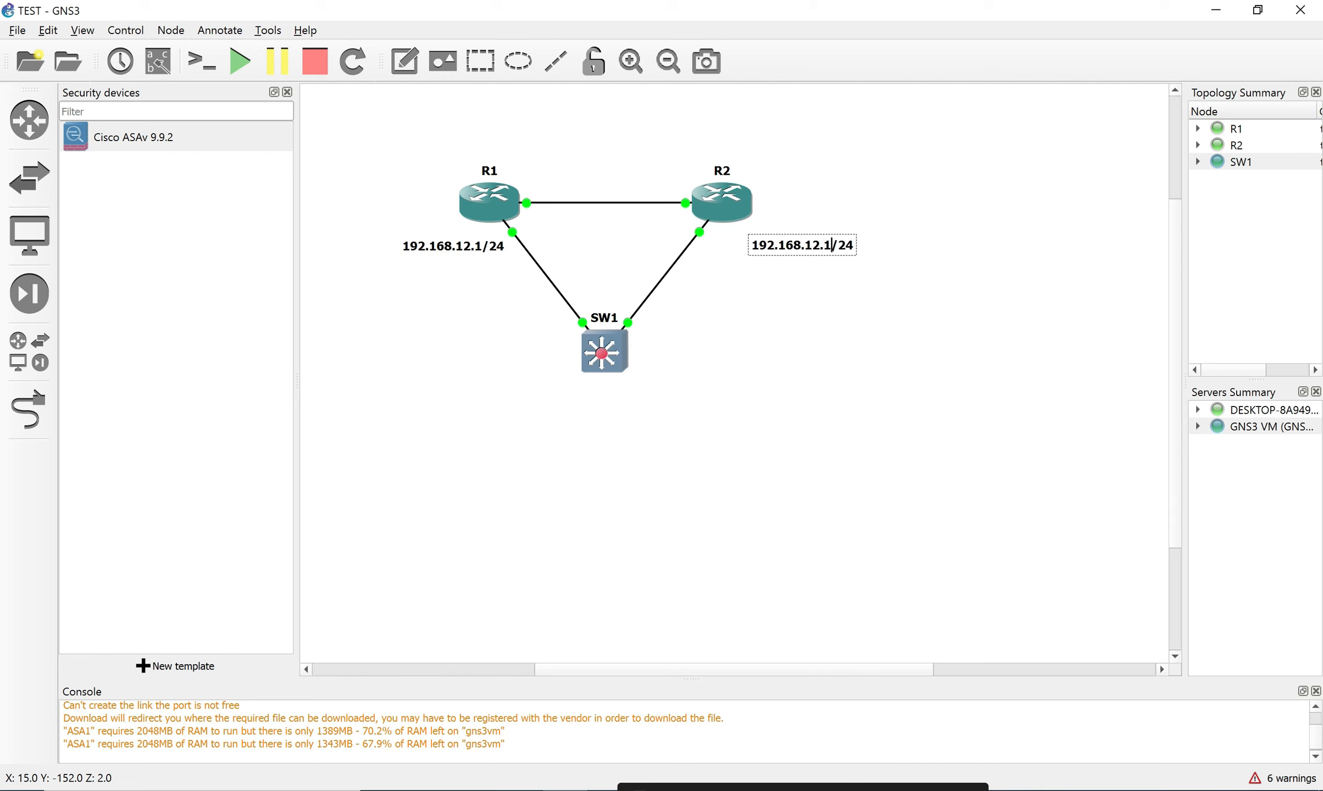
key(BackSpace)
text(2)
click(813, 318)
double_click(489, 203)
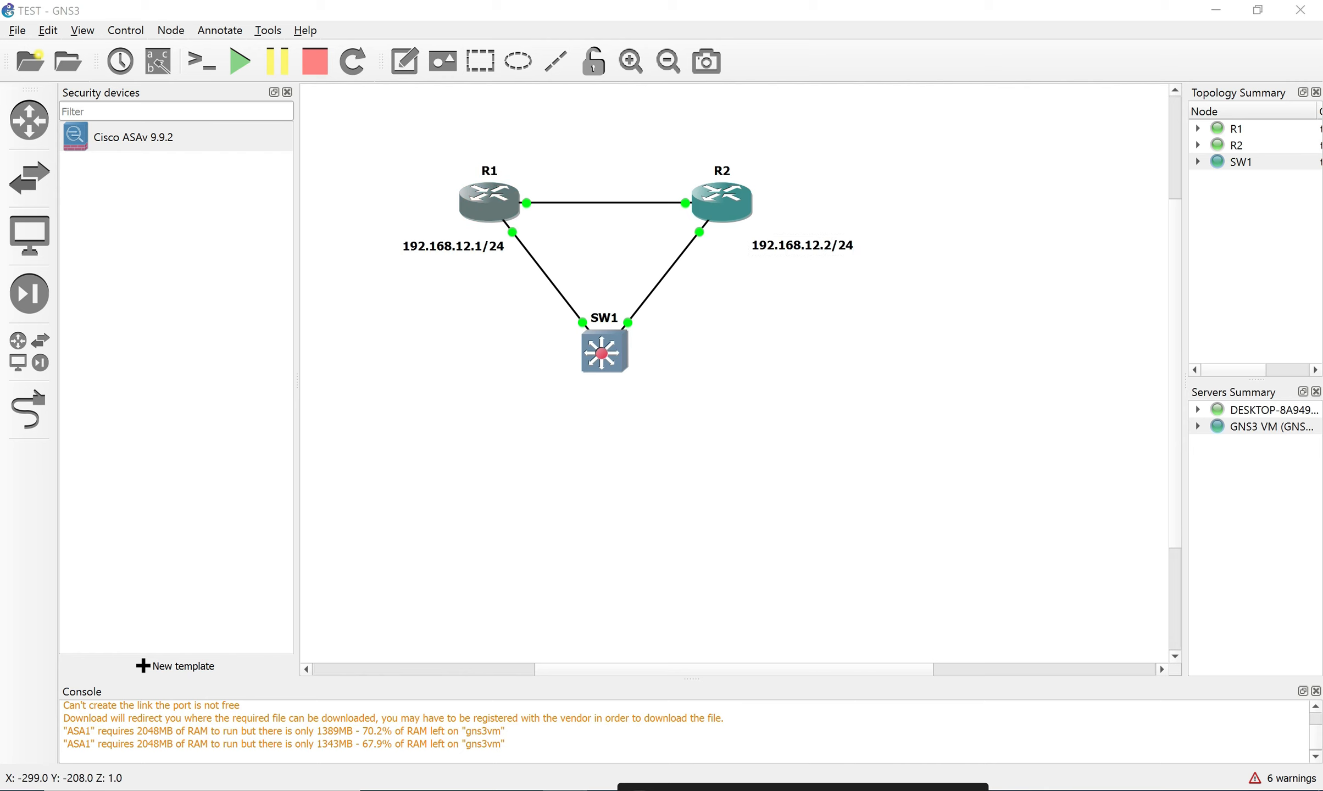
Close the disconnected ASA1 session and get R1's R1# prompt, typing conf.
click(405, 322)
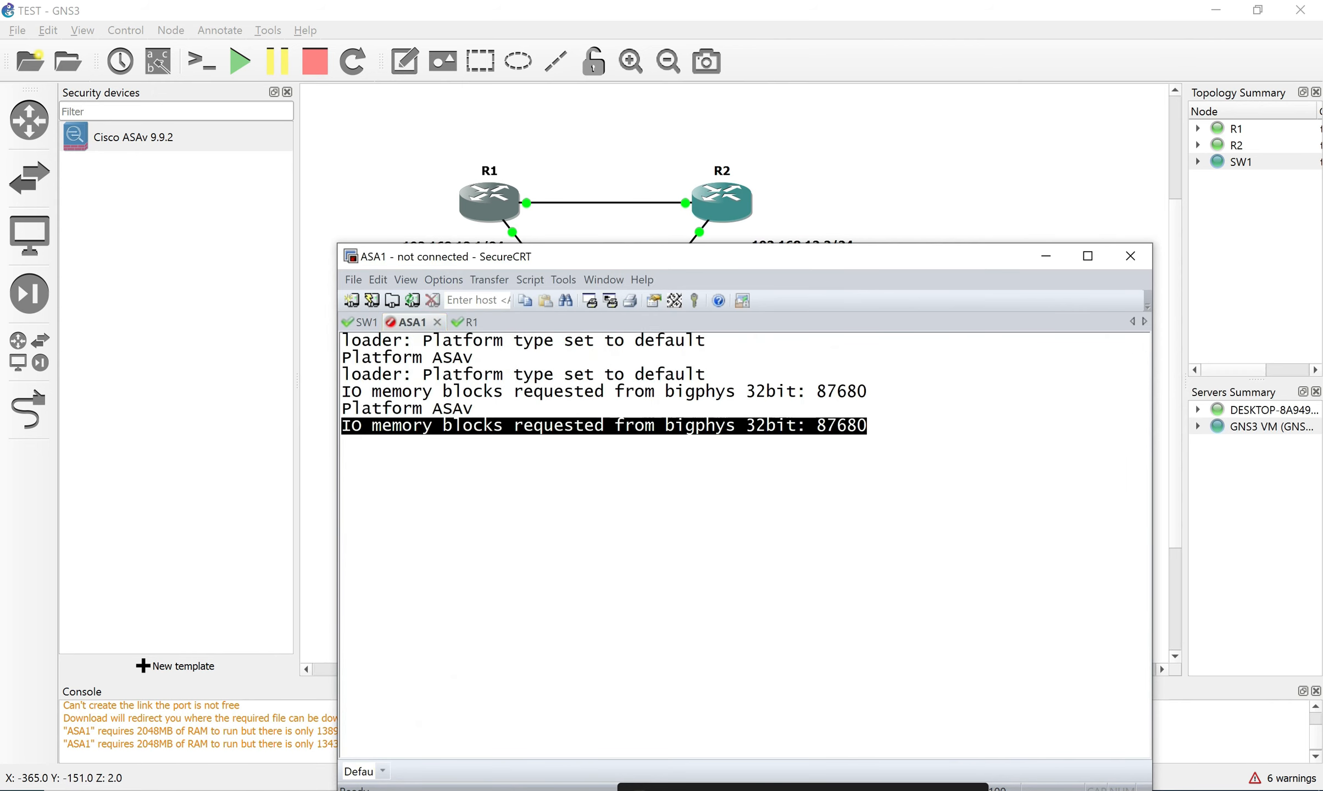
click(439, 322)
drag(614, 263, 548, 319)
key(Return)
key(Return)
key(Return)
text(conf)
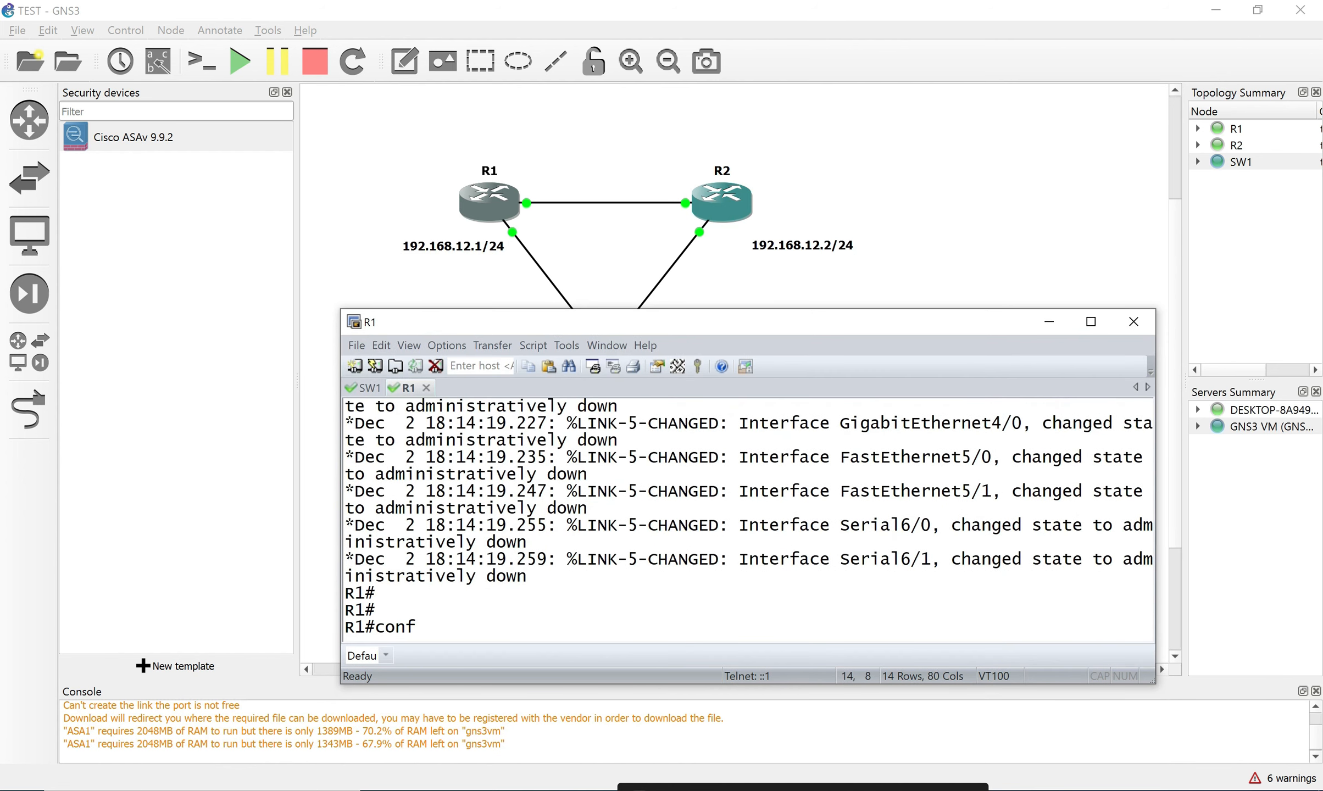
Show interface labels and move R1's g0/0 and g1/0 and SW1's Gi0/0 and Gi0/1 labels clear of the links.
click(158, 61)
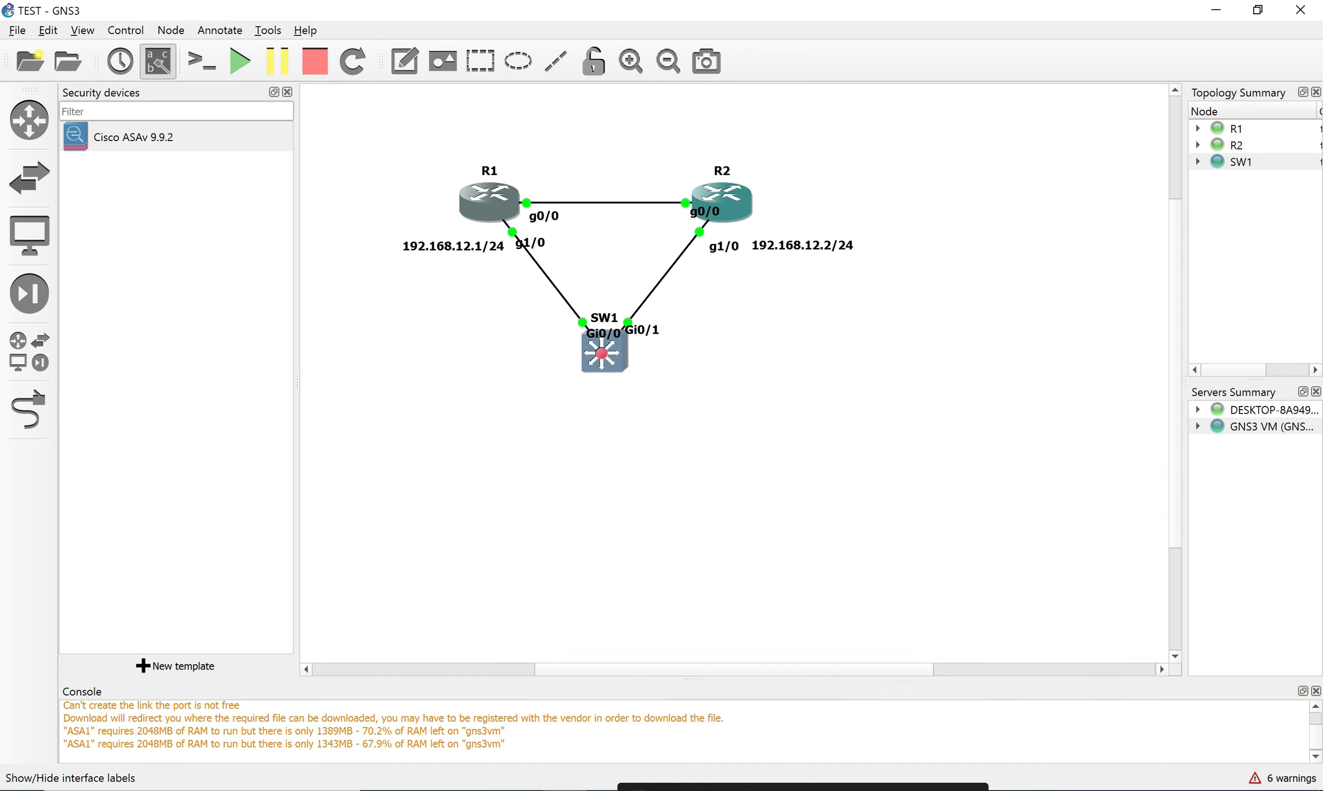
drag(541, 213, 573, 187)
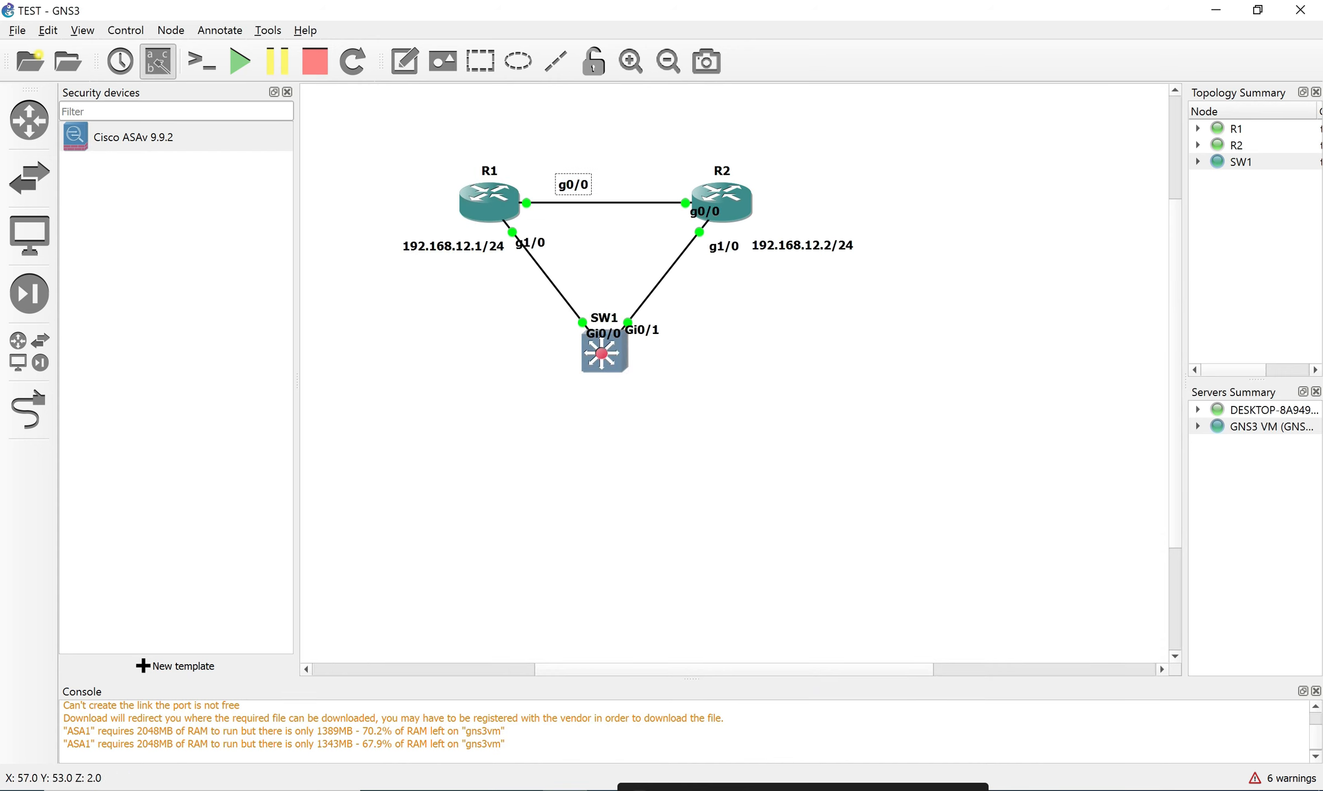
drag(530, 242, 548, 239)
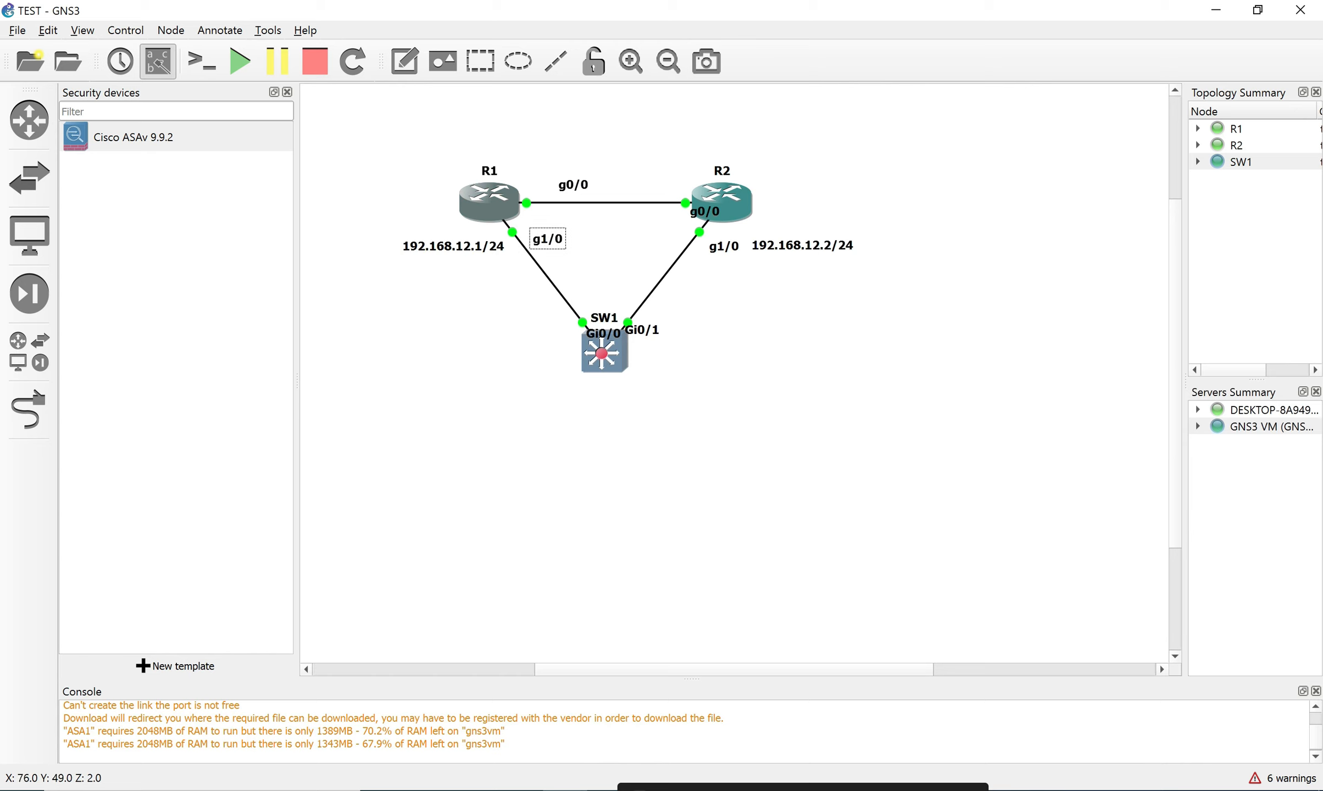
click(521, 790)
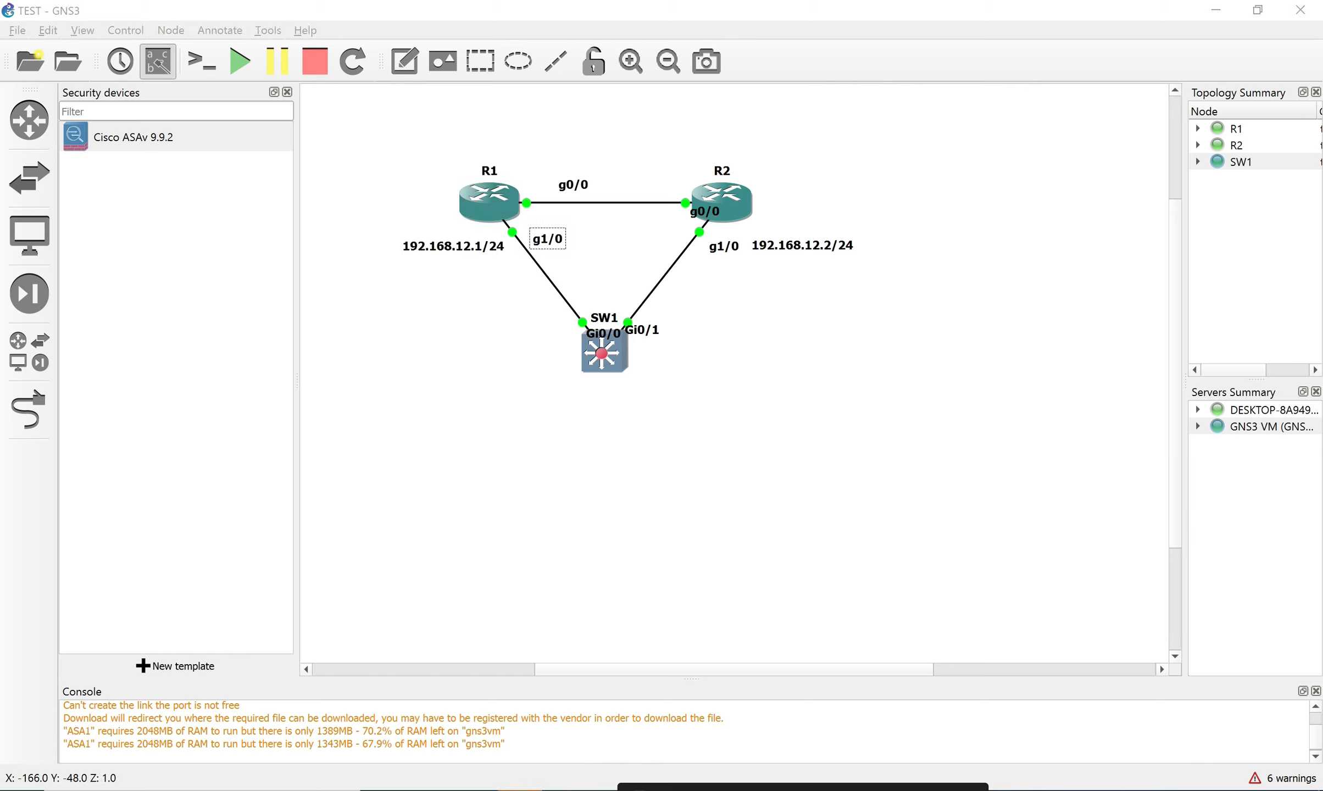
drag(642, 330, 690, 322)
drag(603, 334, 535, 334)
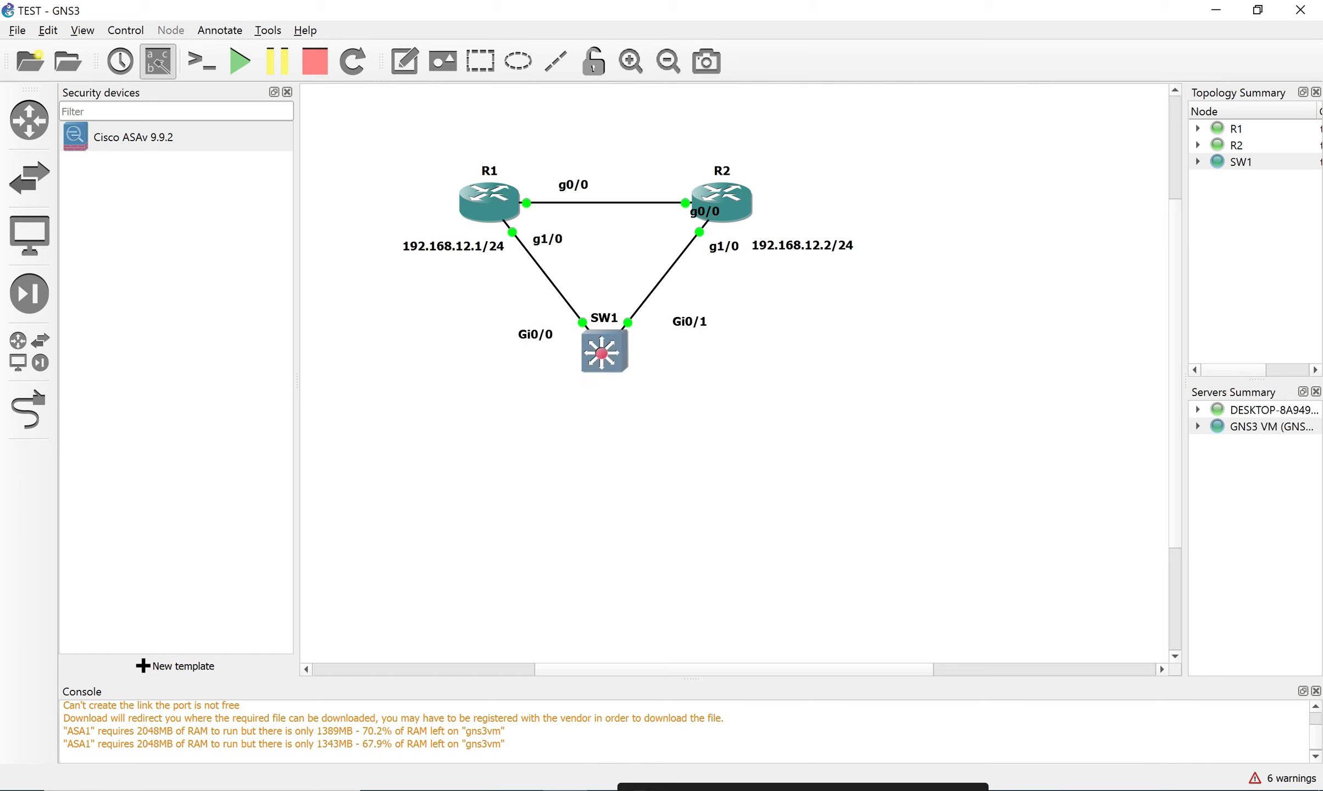
click(29, 410)
Add a VLAN11 text note and position it just below SW1.
click(404, 61)
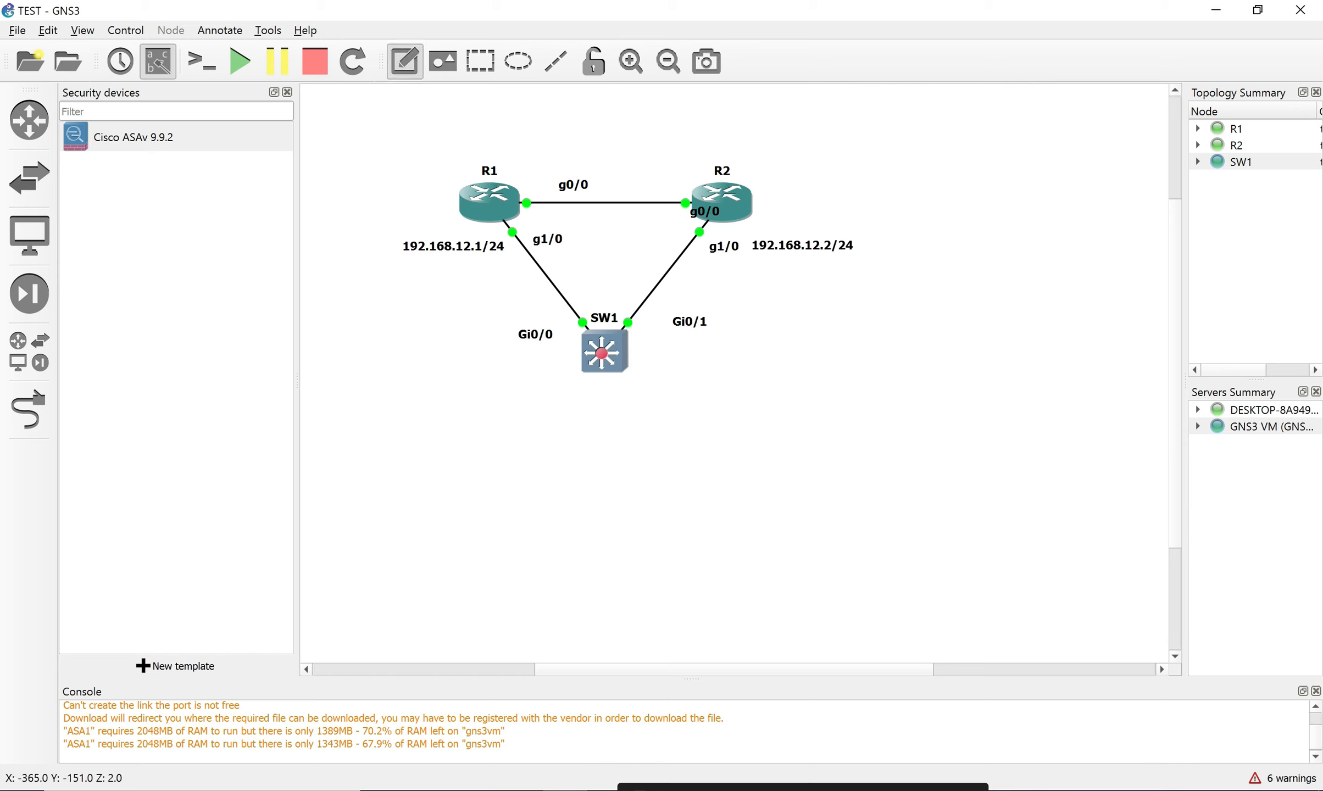
click(600, 410)
text(VLAN)
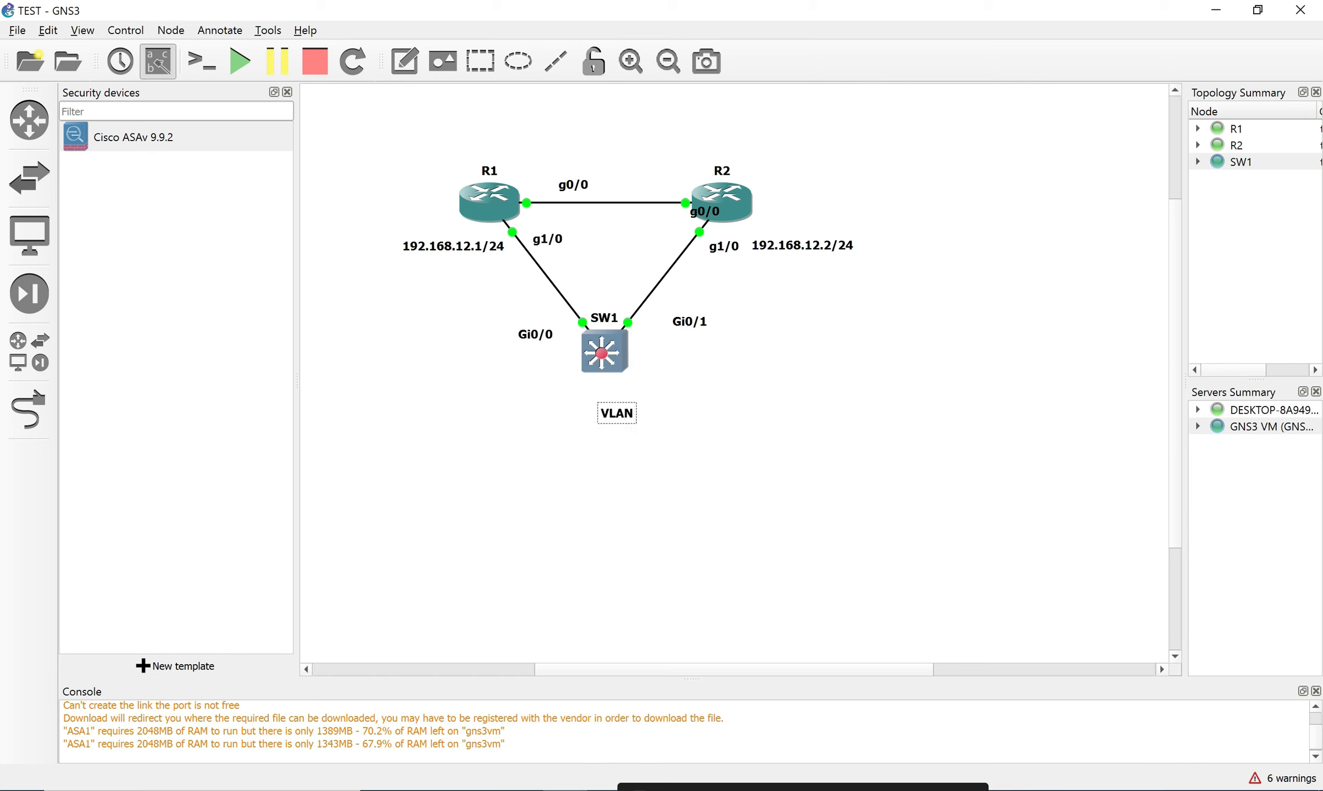
text(!!)
key(BackSpace)
text(11)
click(679, 453)
drag(624, 413, 606, 401)
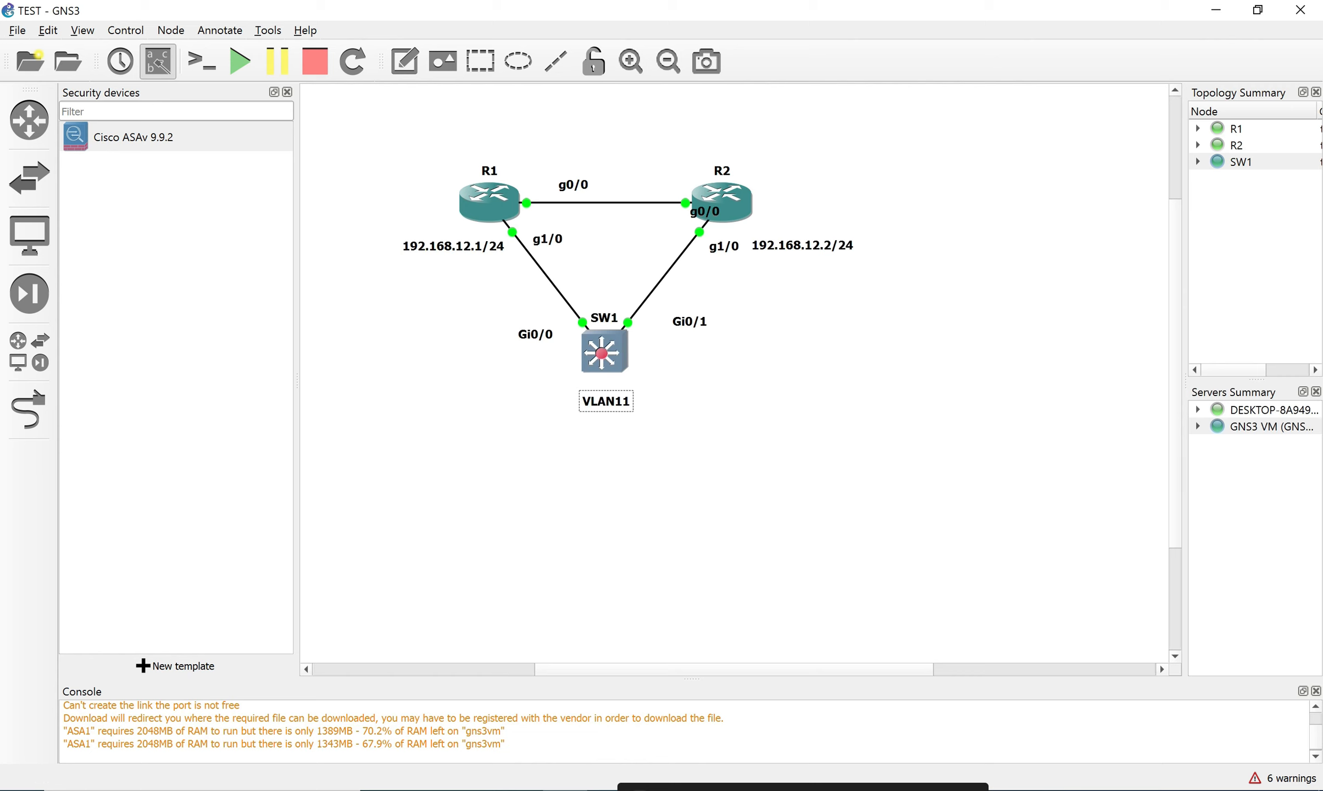
Open SW1's console and set its hostname to SW1 via en, conf and hostname.
double_click(604, 349)
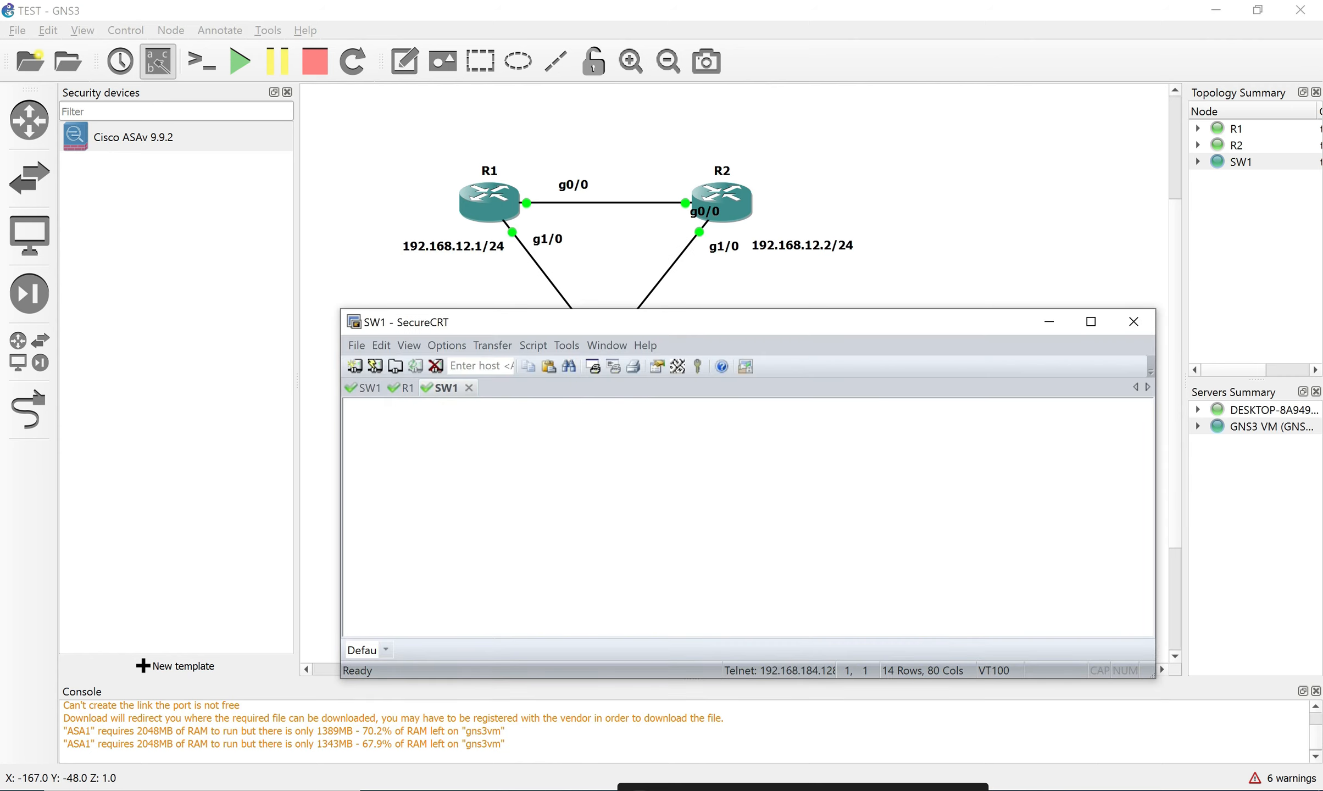
key(Return)
key(Return)
text(en)
key(Return)
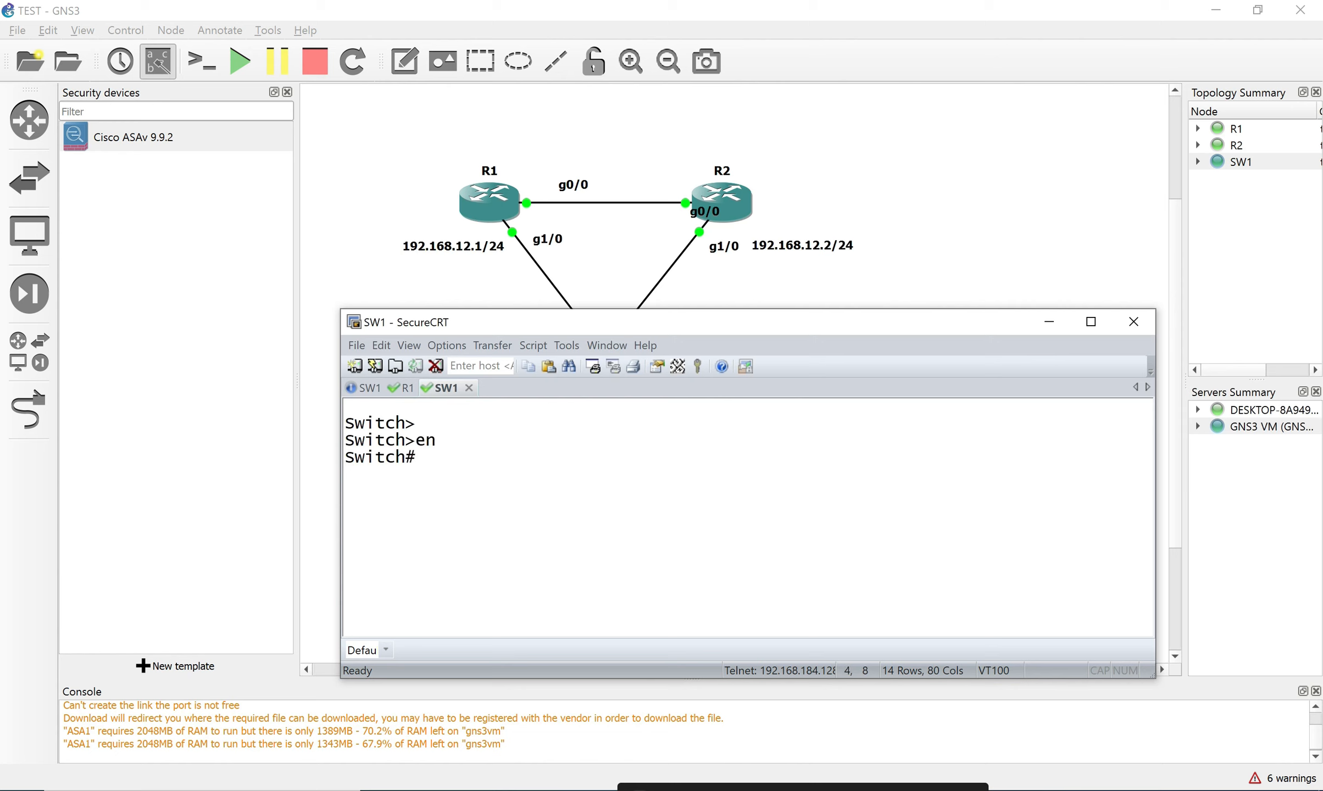
text(conf)
key(Return)
text(ho)
key(Tab)
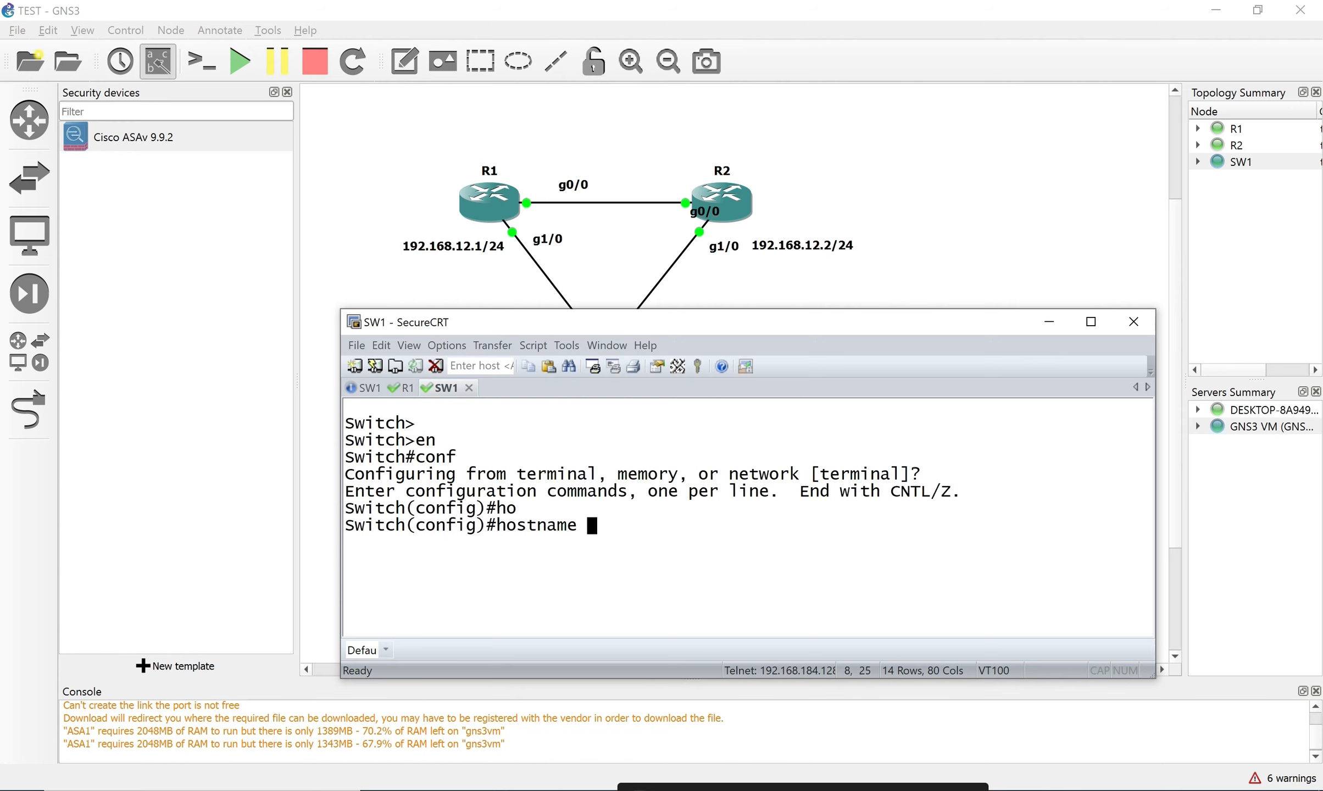
text(WSW1)
key(Return)
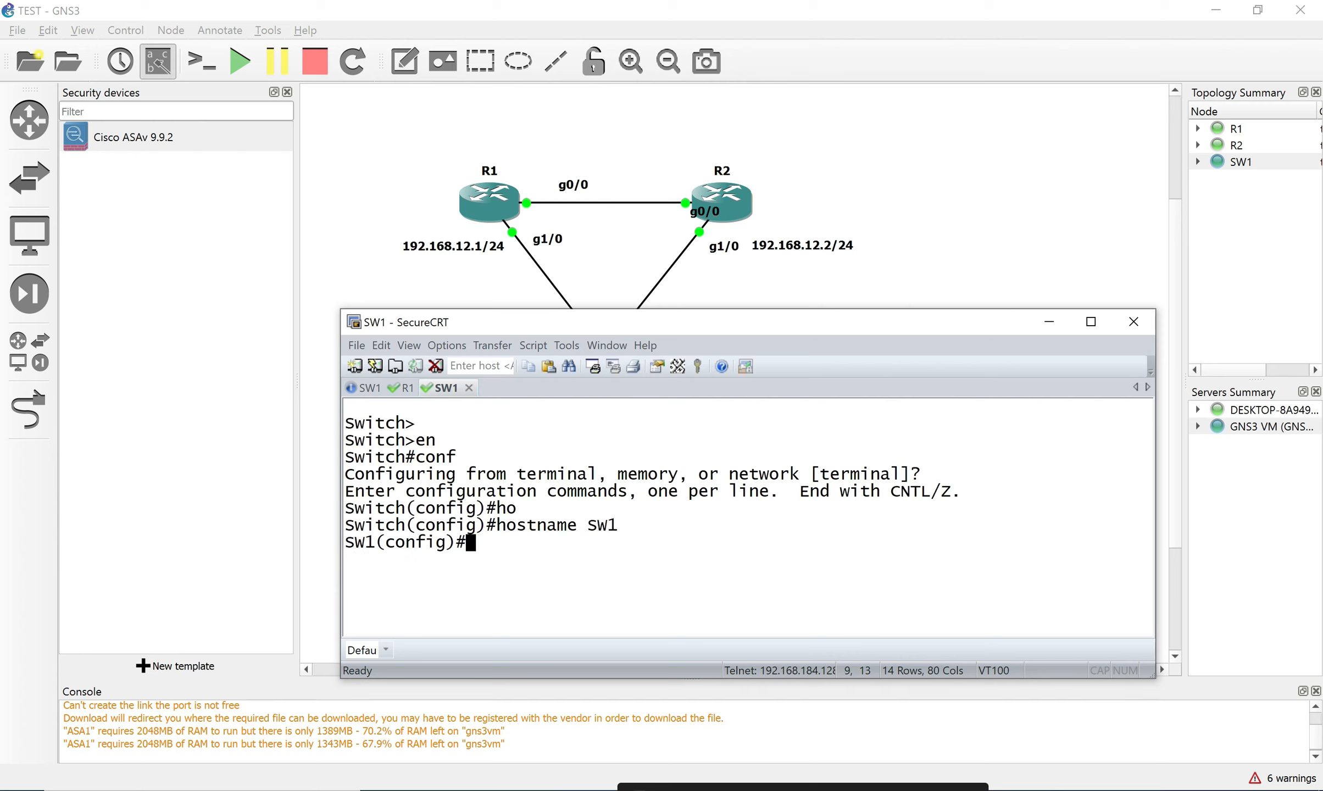
text(end)
key(Return)
Run sh vlan and confirm every port sits in default VLAN 1.
text(s)
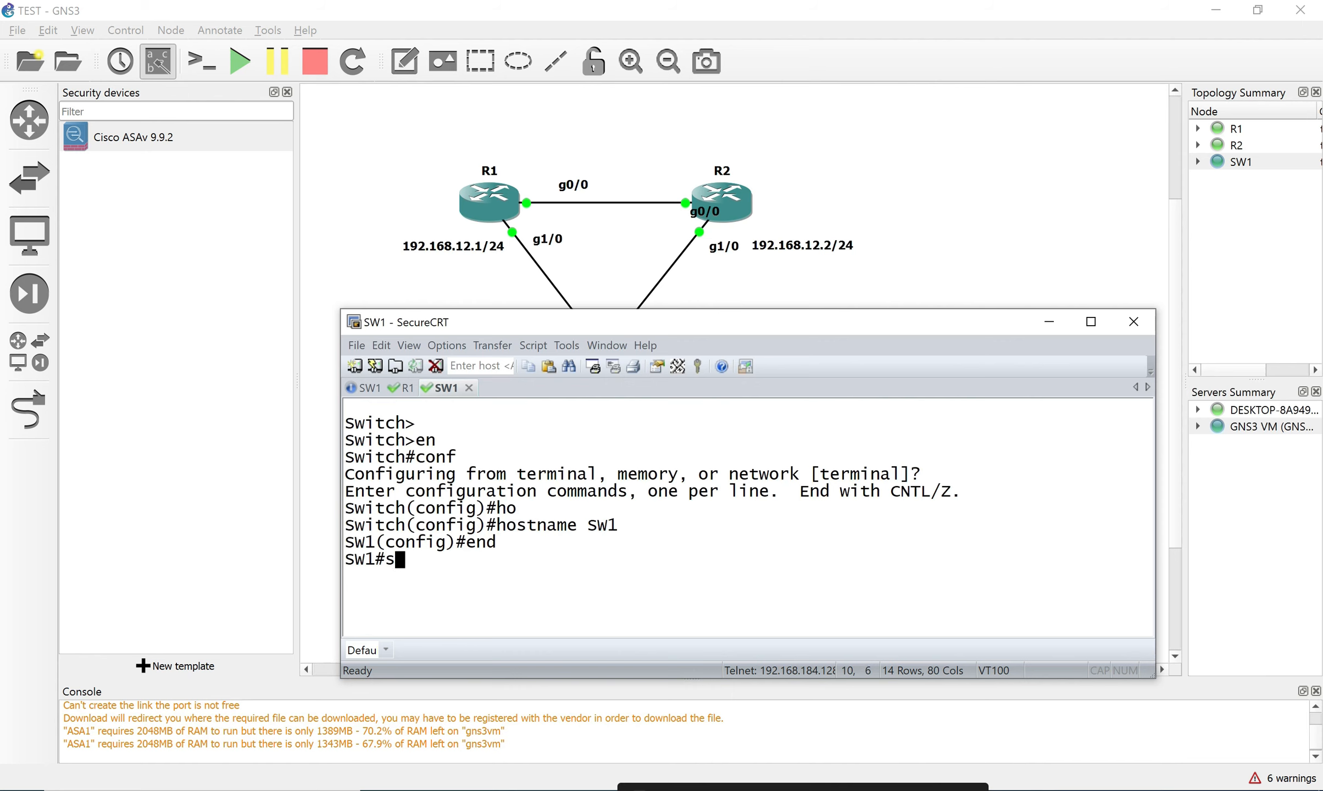
text(h vlan)
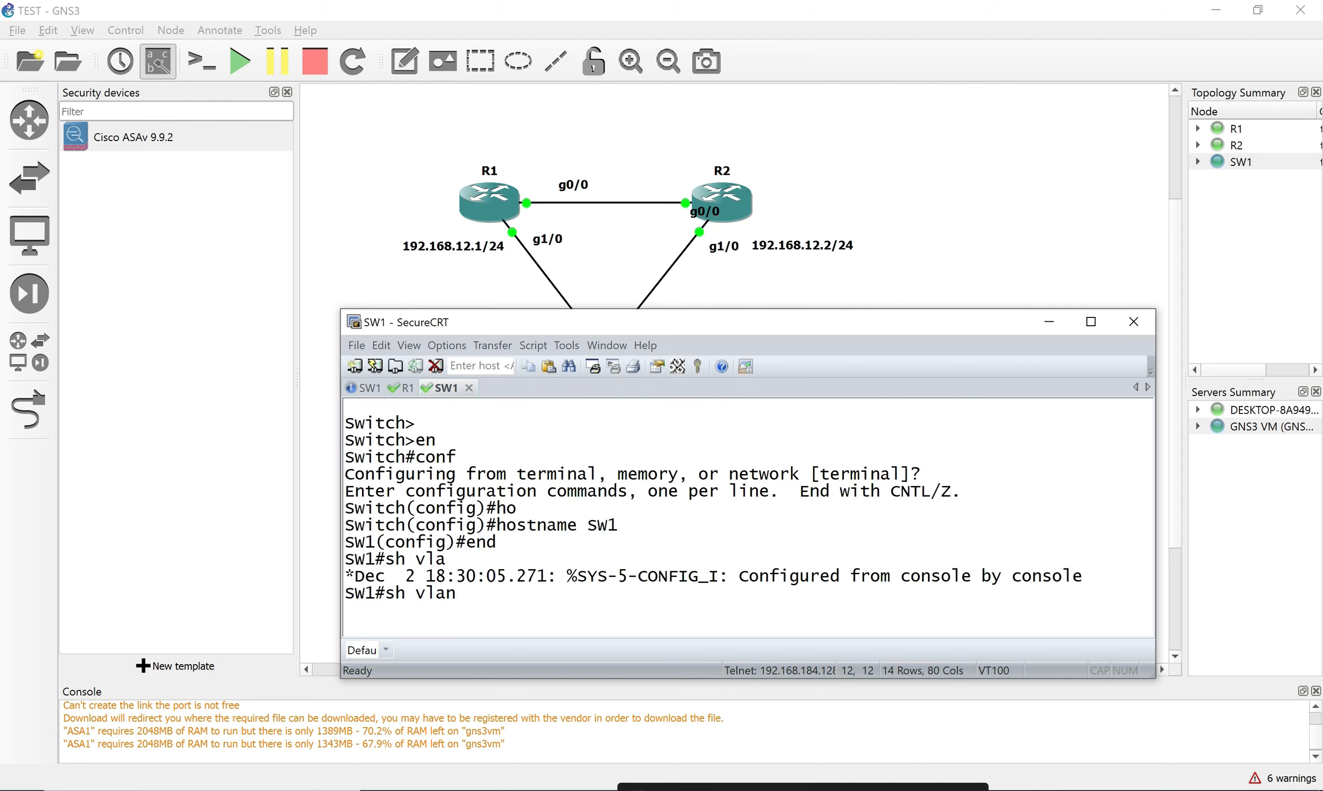
key(Return)
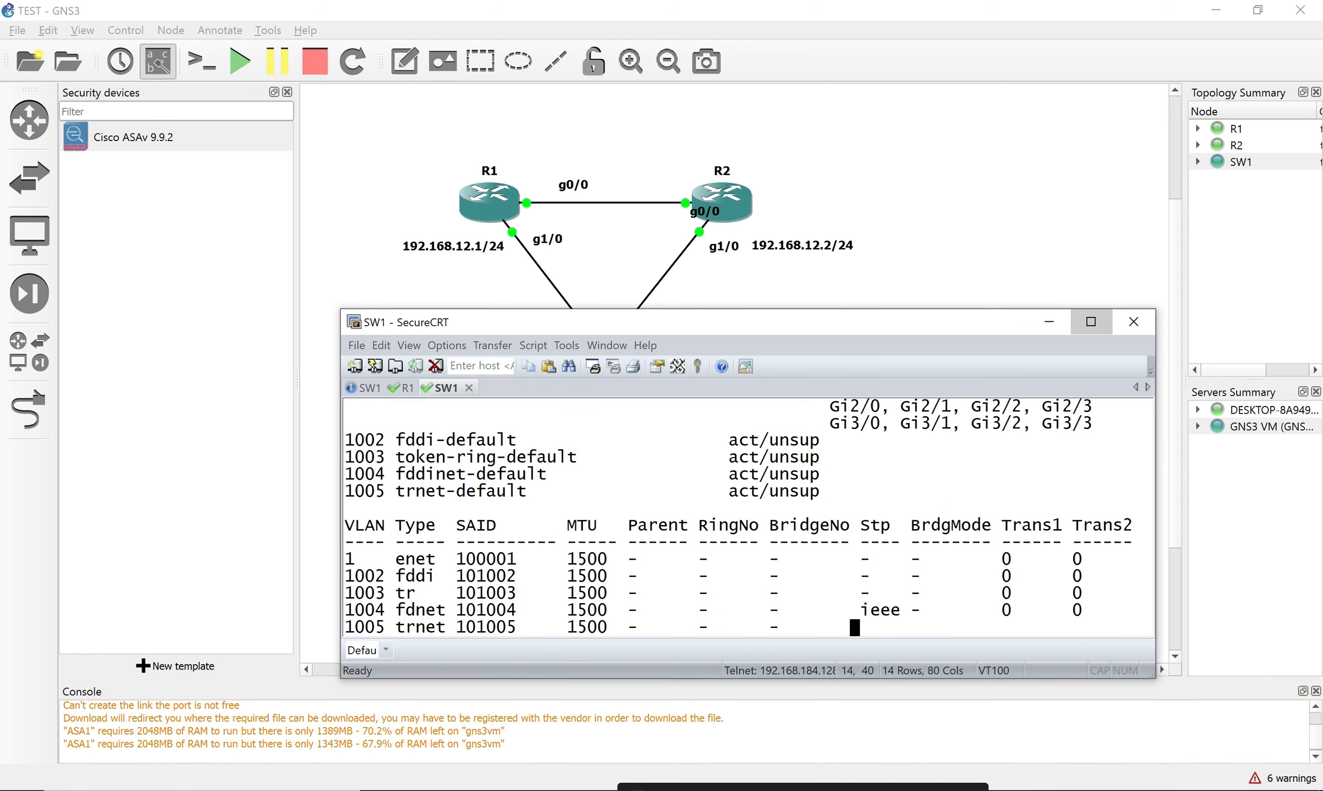
click(1090, 321)
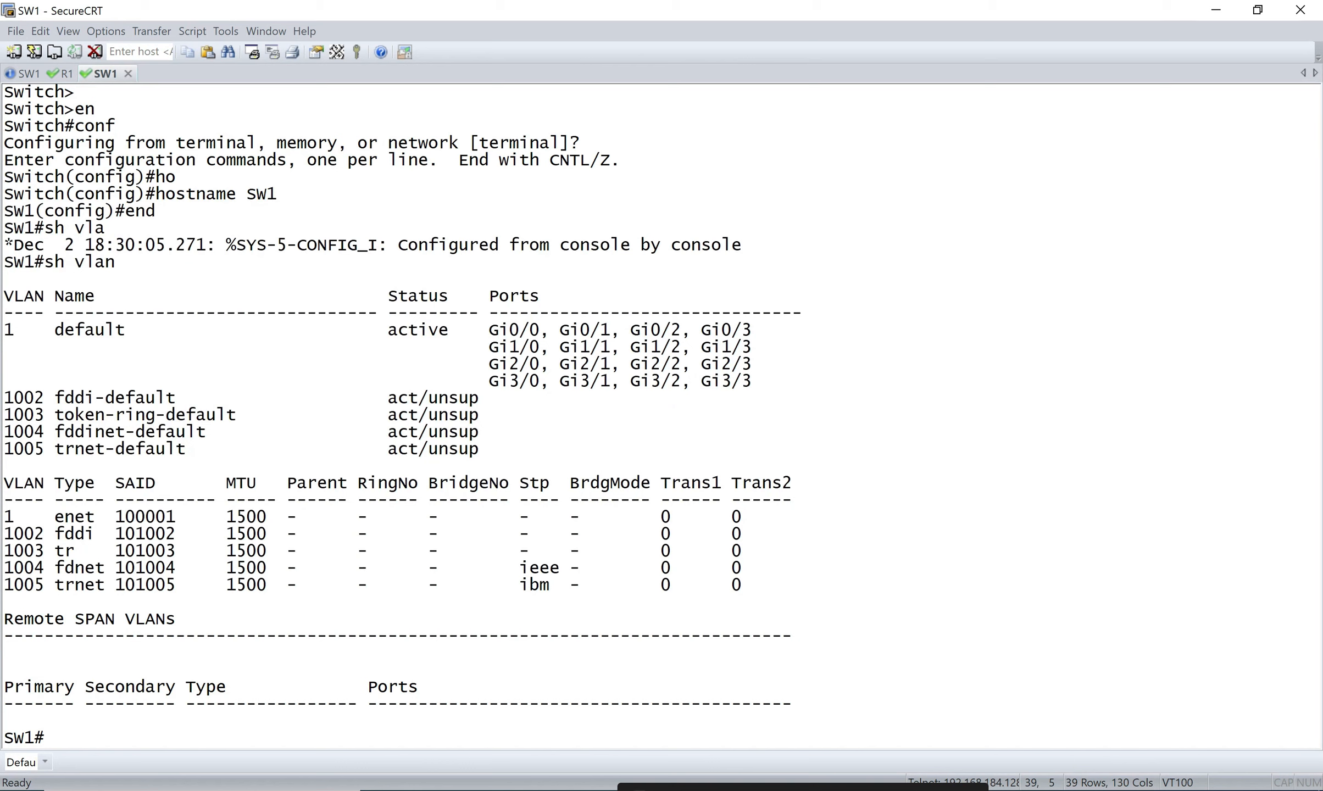
drag(479, 313, 751, 381)
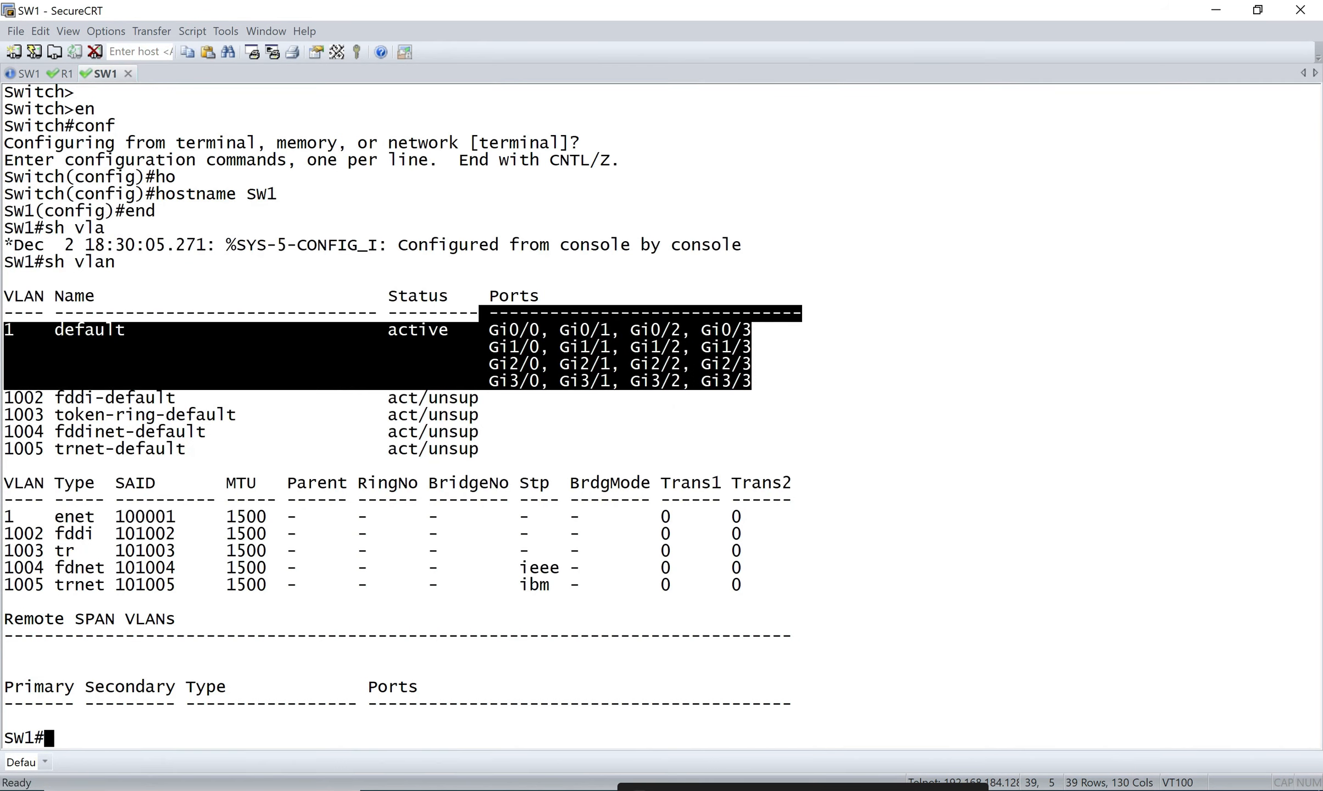
drag(23, 331, 752, 382)
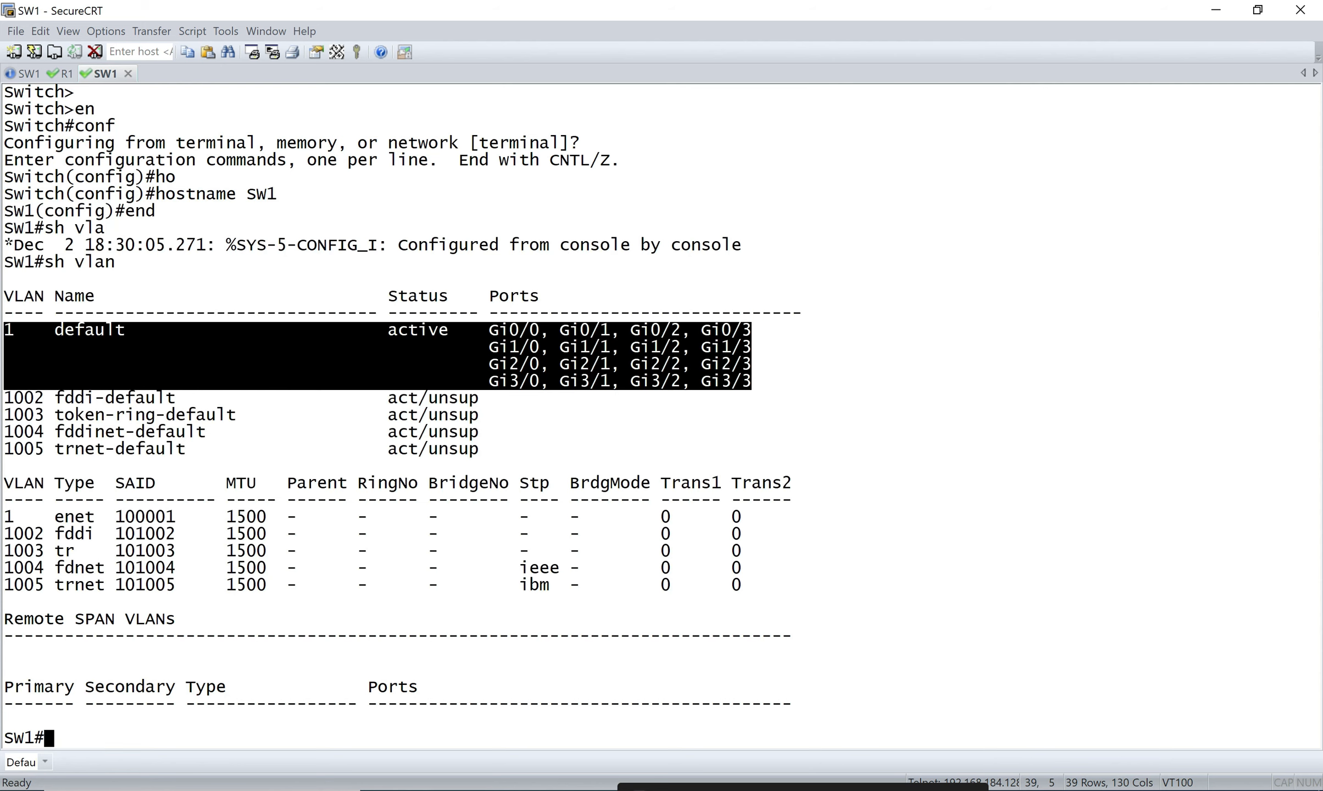
click(1258, 10)
drag(758, 325, 754, 468)
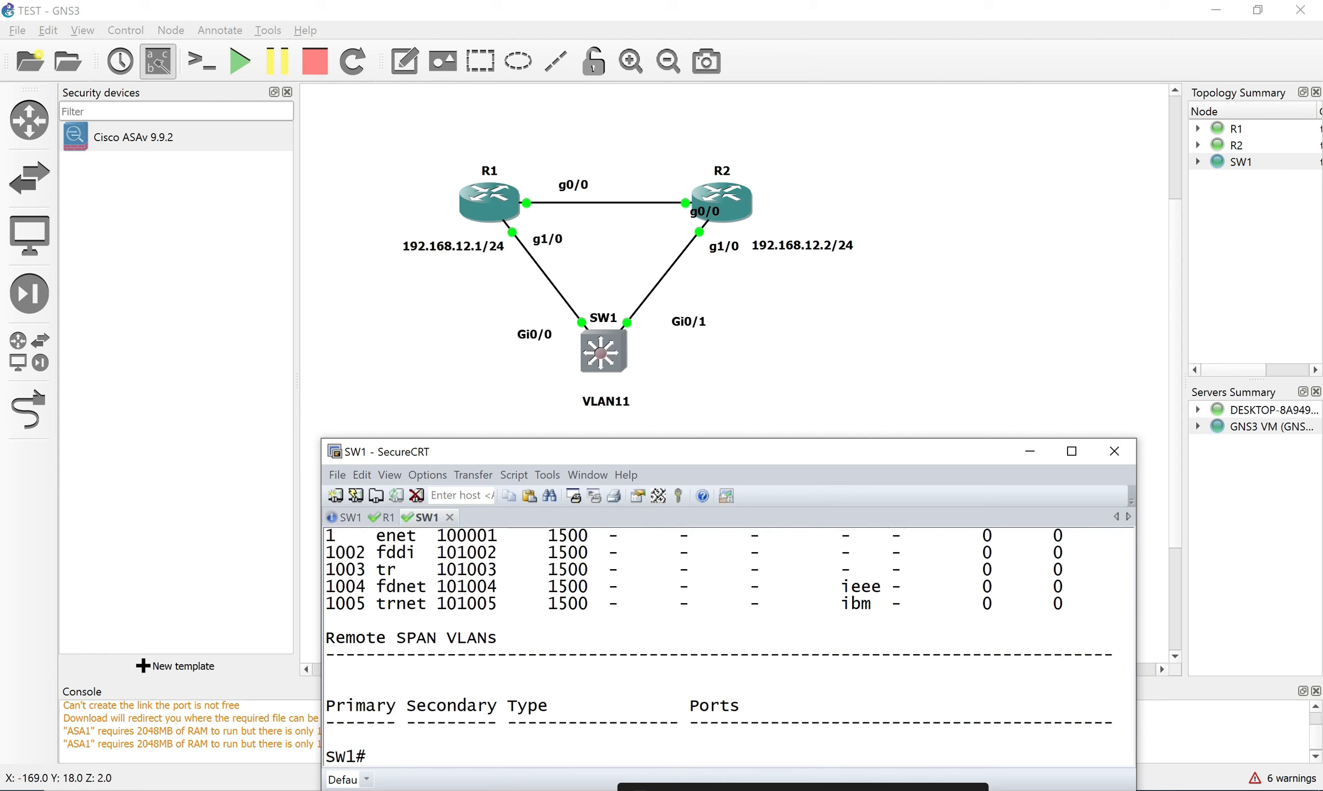
Enter global configuration on SW1 and try interface range gigabitEthernet 0/0-g0/1, which fails.
drag(699, 460, 722, 359)
text(co)
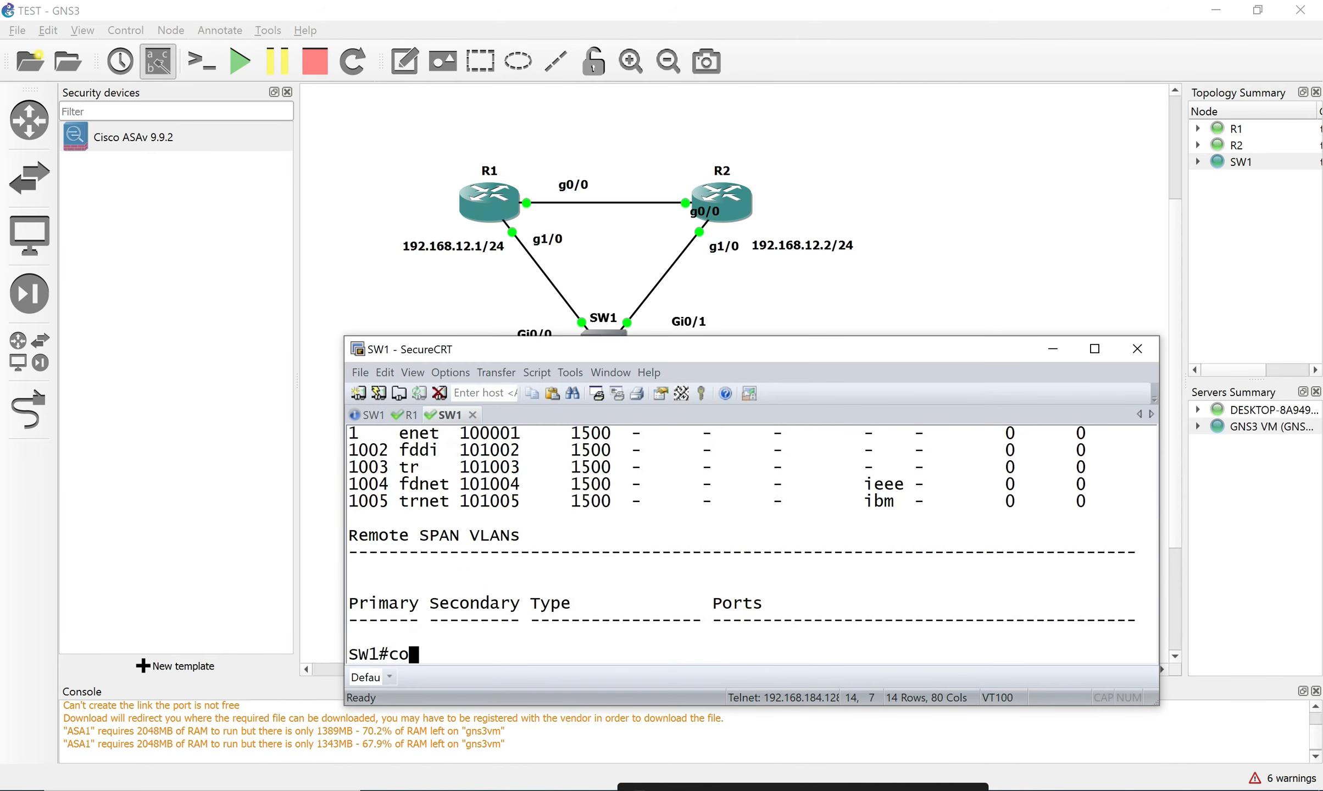
text(nf)
key(Return)
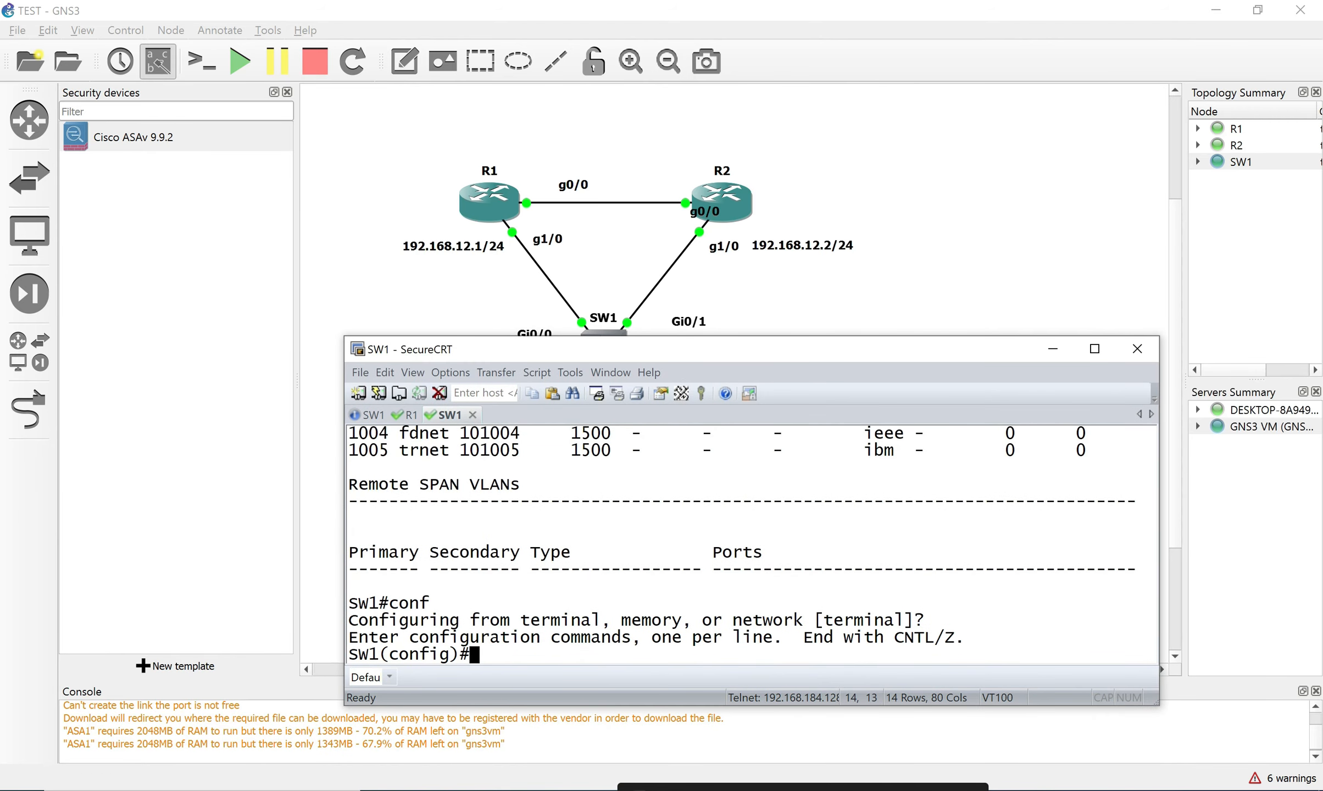
text(int)
key(Tab)
text(ran)
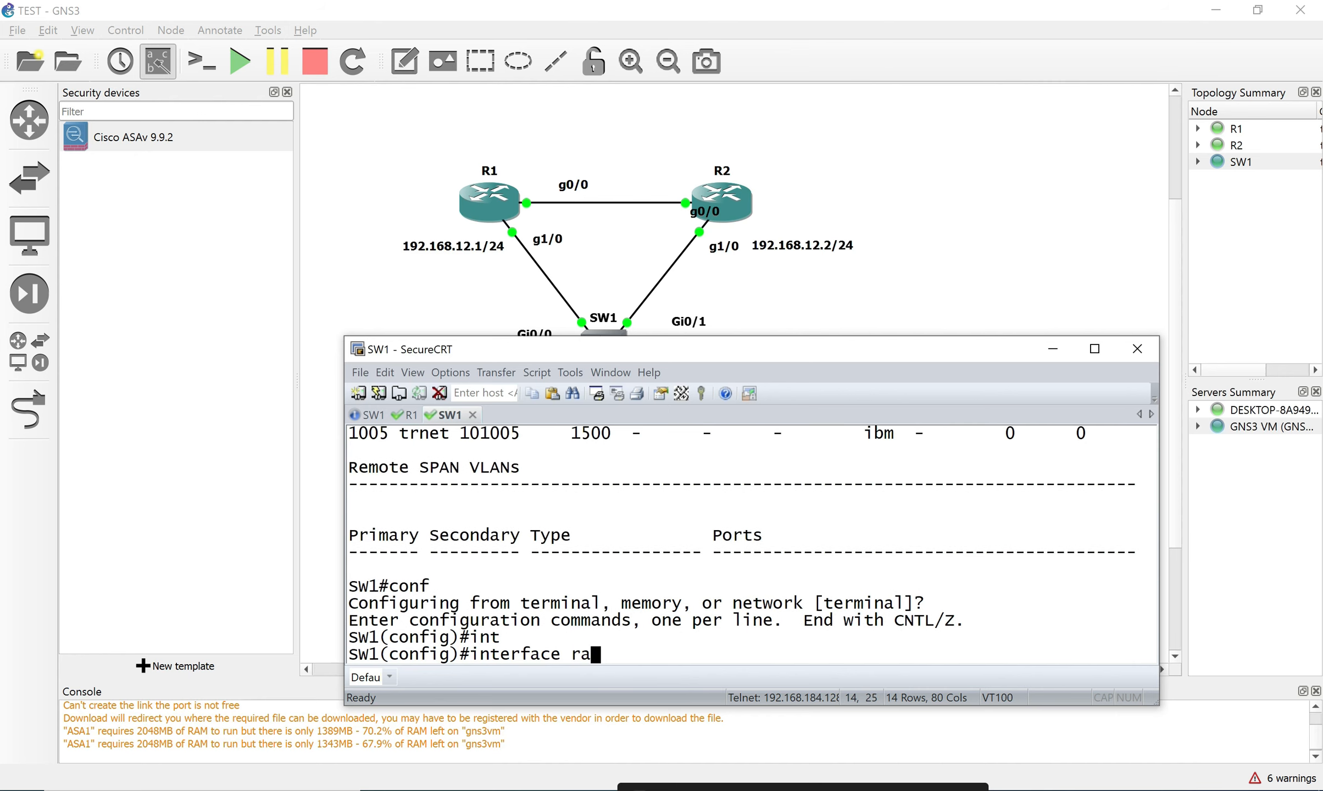
key(Tab)
text(gi)
key(Tab)
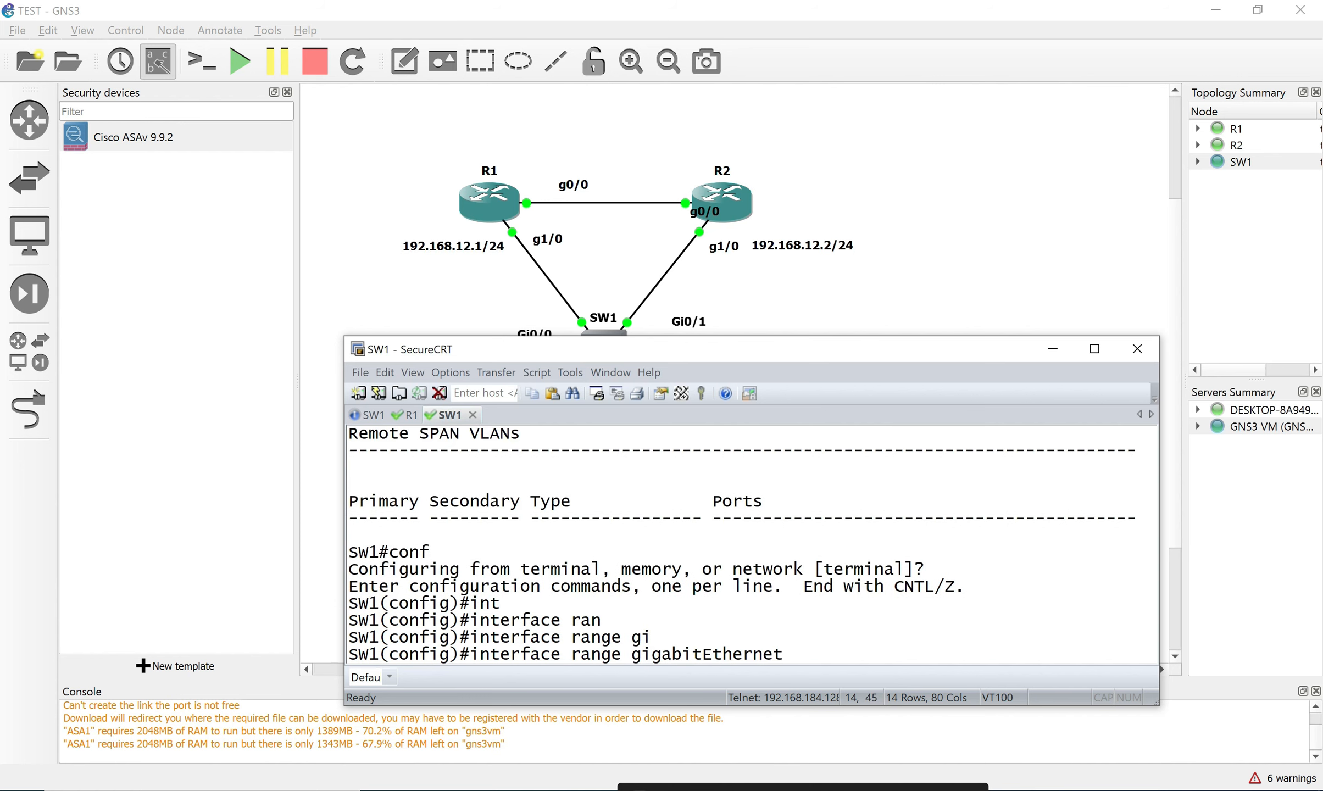
drag(640, 352, 587, 397)
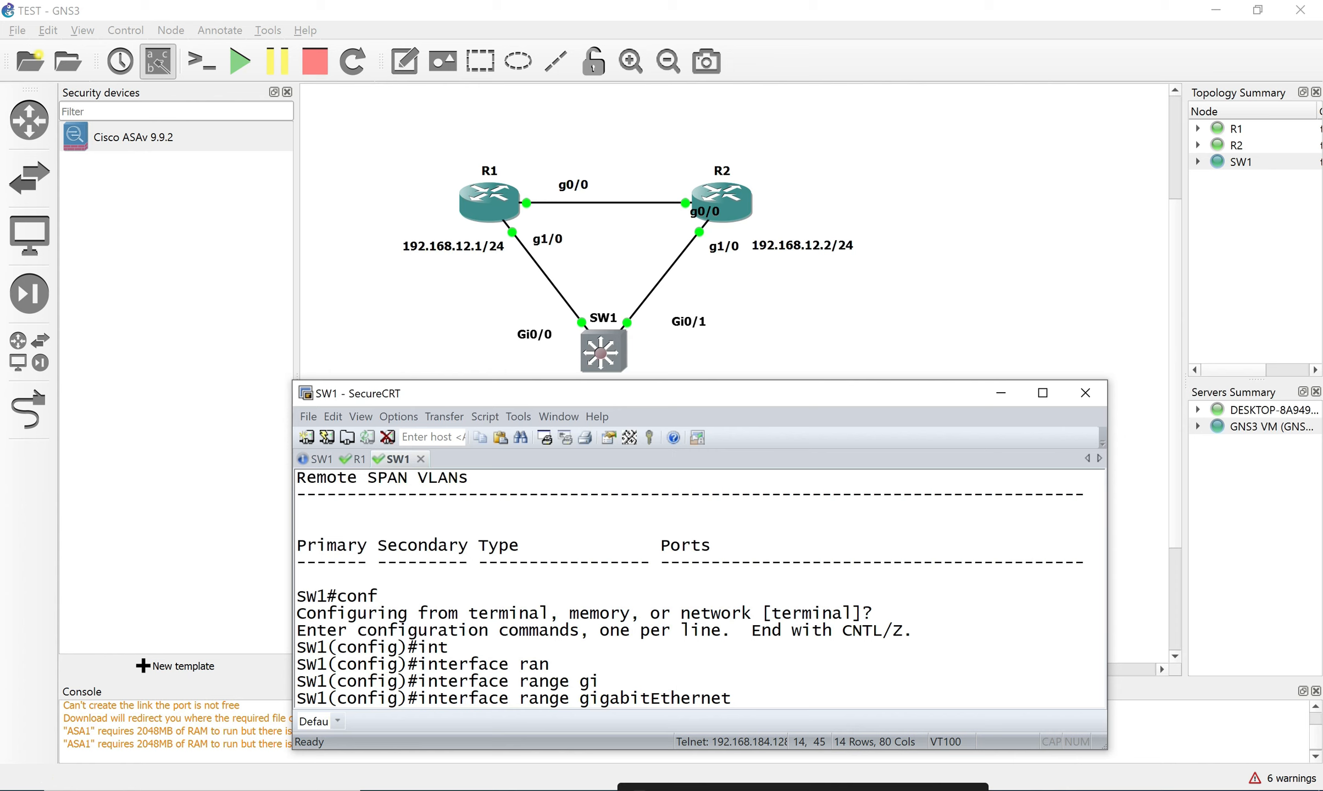
text(0/0-g0/1)
key(Return)
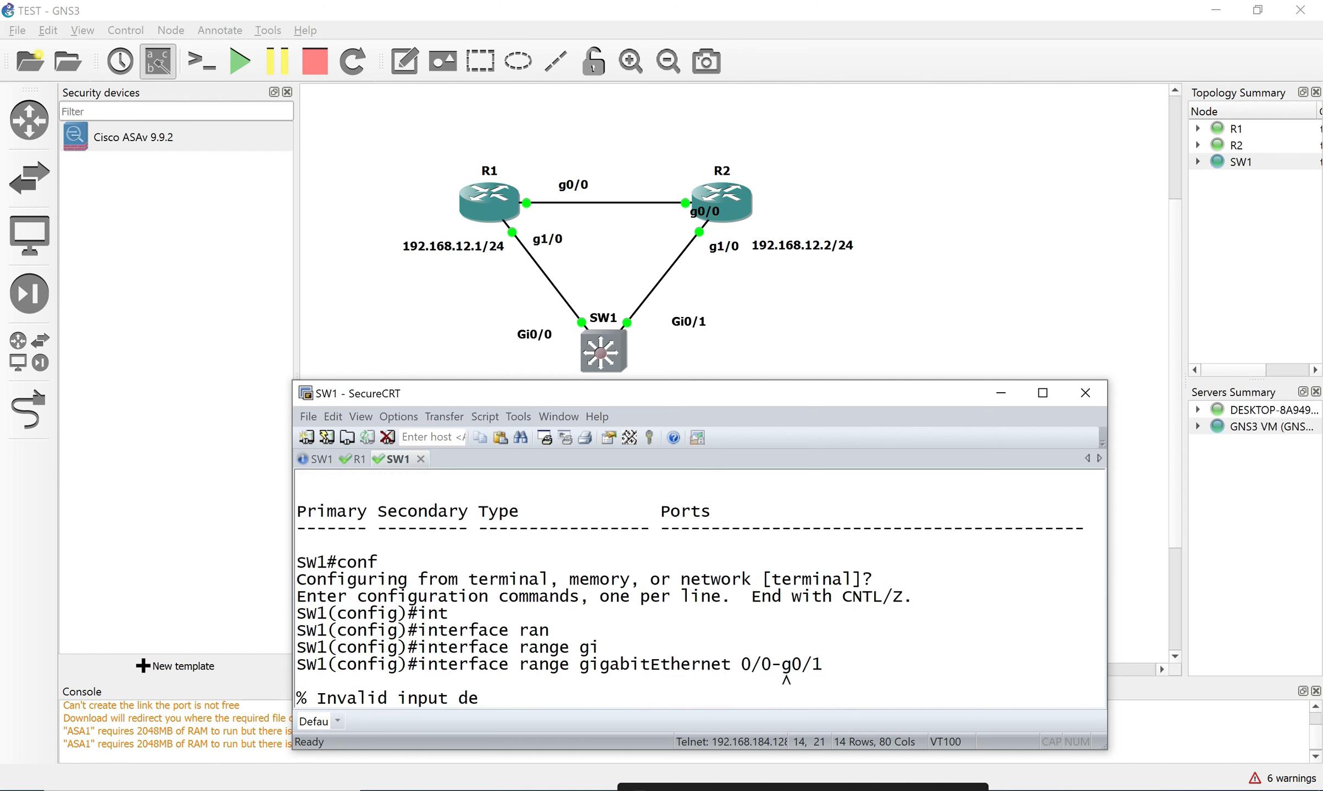
Edit the range command until interface range gigabitEthernet 0/0,g0/1 is accepted.
key(Up)
key(Left)
key(Left)
key(Left)
key(Left)
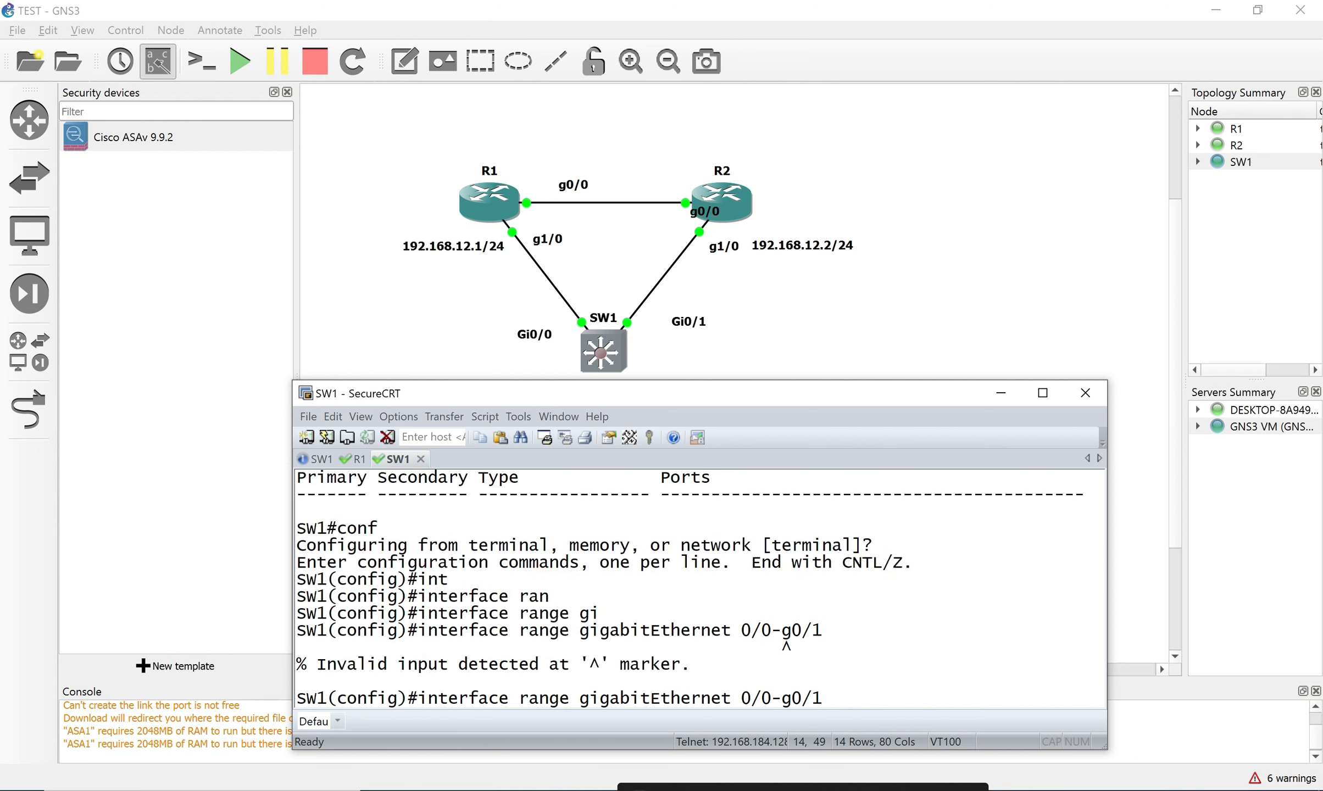
key(Return)
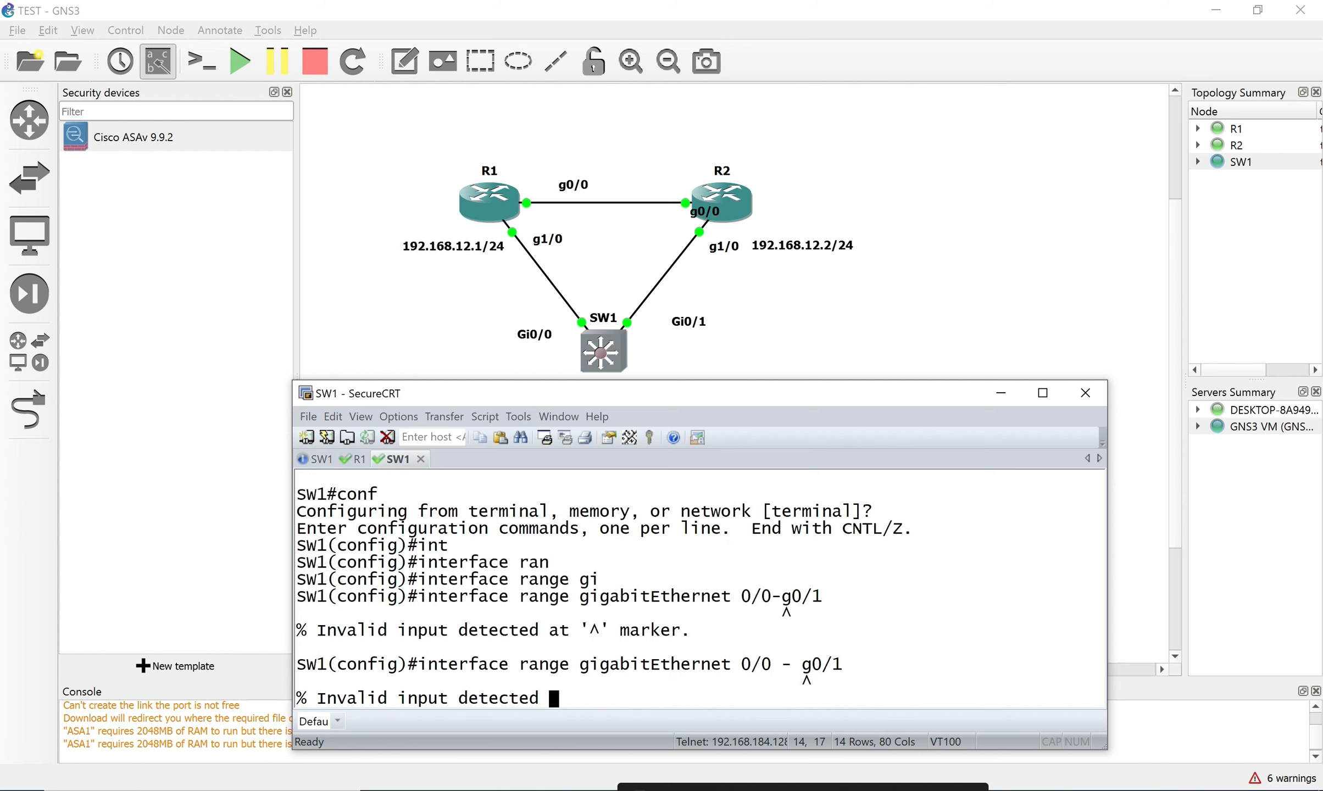
key(Up)
key(Left)
key(Left)
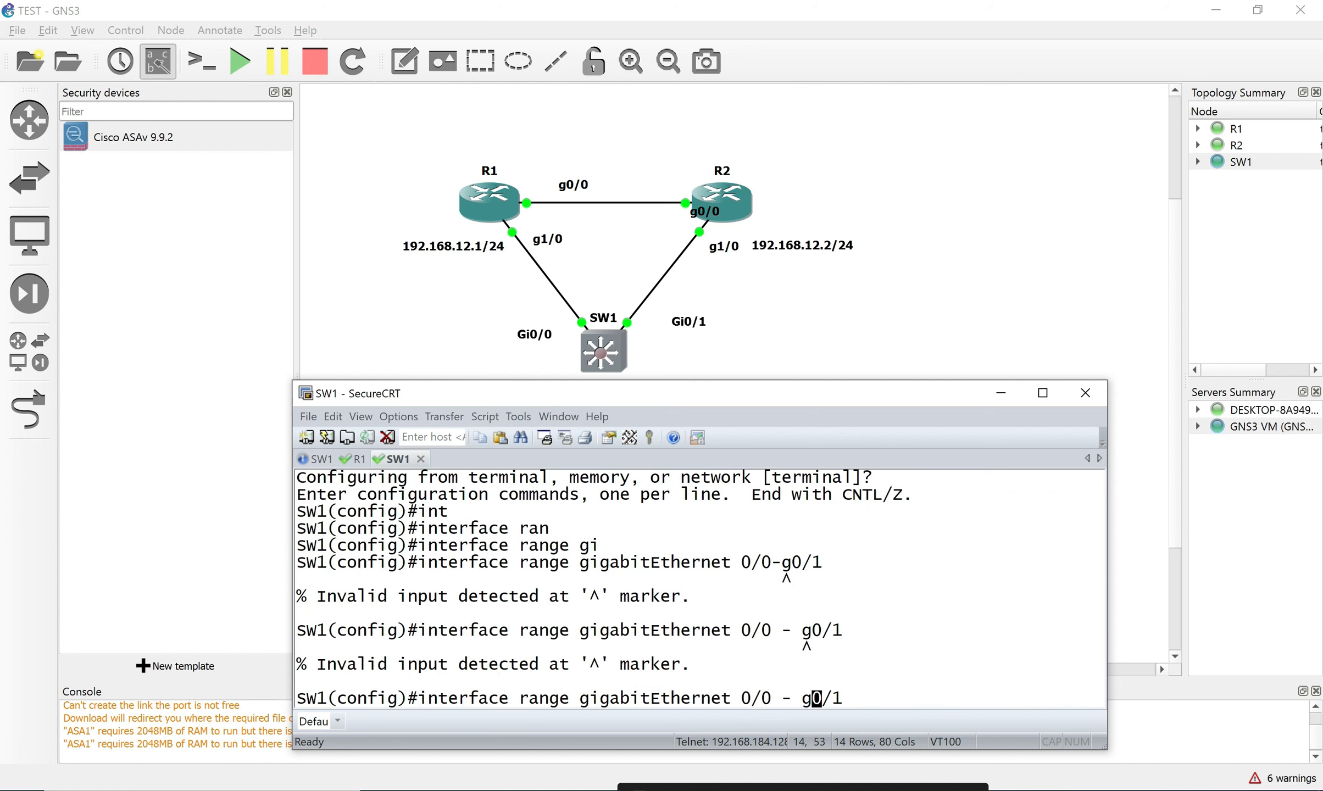
key(Left)
key(BackSpace)
key(BackSpace)
text(,)
key(Return)
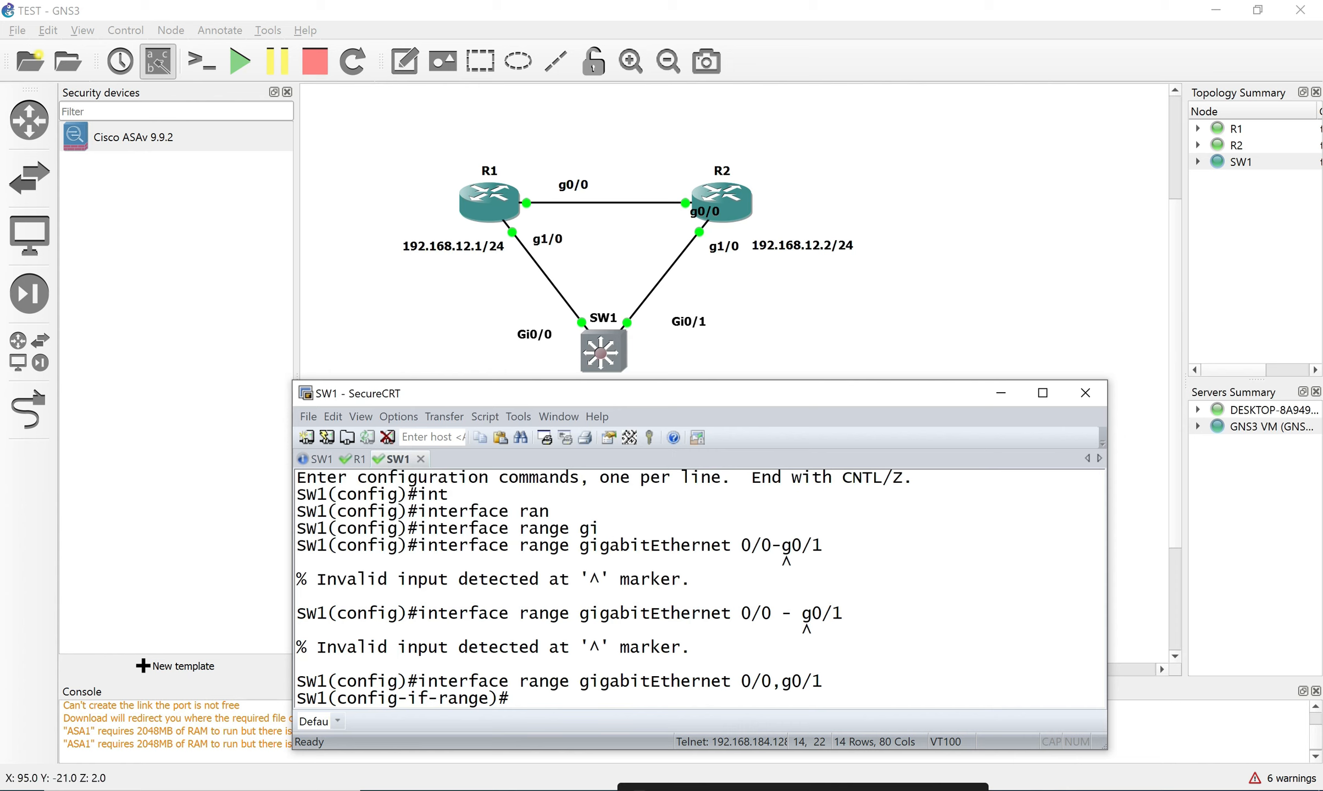
Set Gi0/0 and Gi0/1 to switchport mode access.
text(sw)
key(Tab)
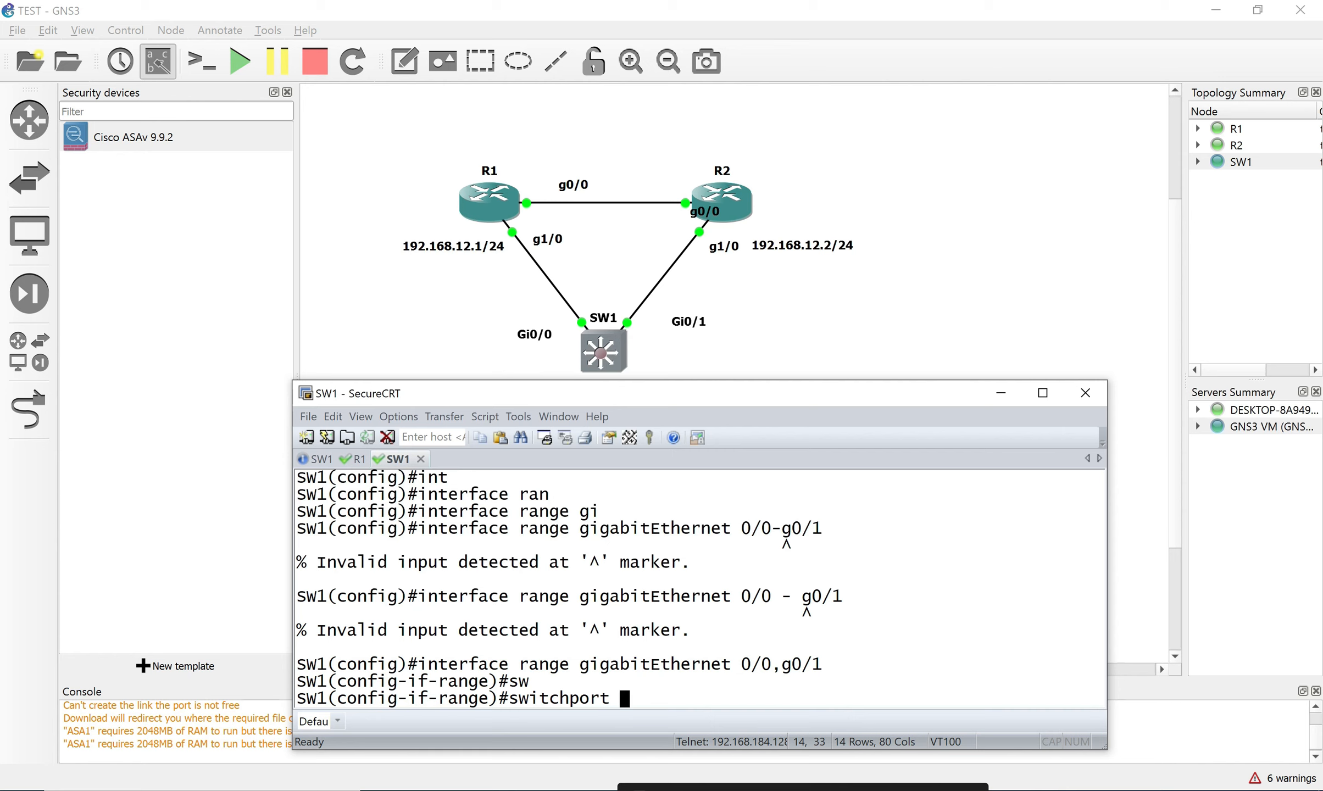
key(BackSpace)
key(BackSpace)
key(BackSpace)
key(BackSpace)
key(BackSpace)
key(BackSpace)
key(BackSpace)
key(BackSpace)
key(BackSpace)
key(BackSpace)
key(BackSpace)
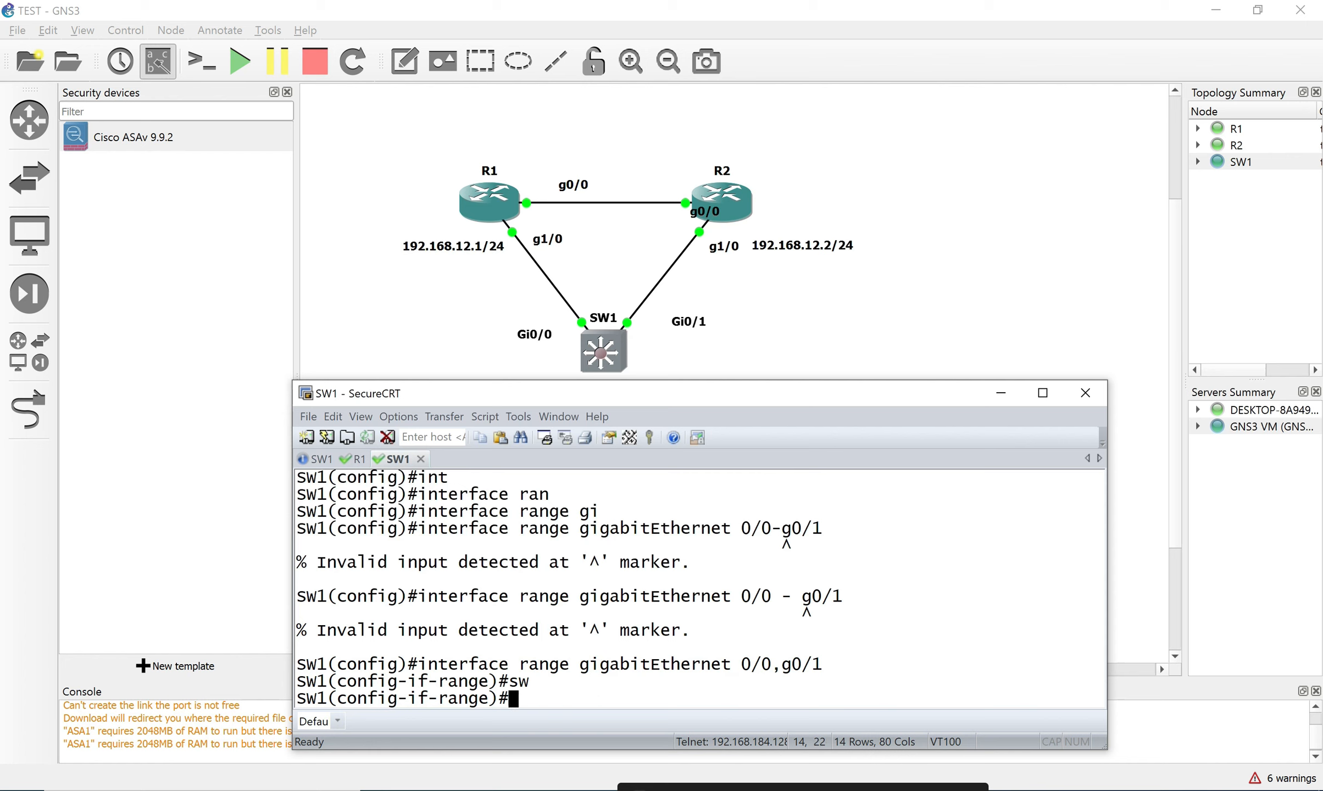
text(sw)
key(Tab)
text(mo)
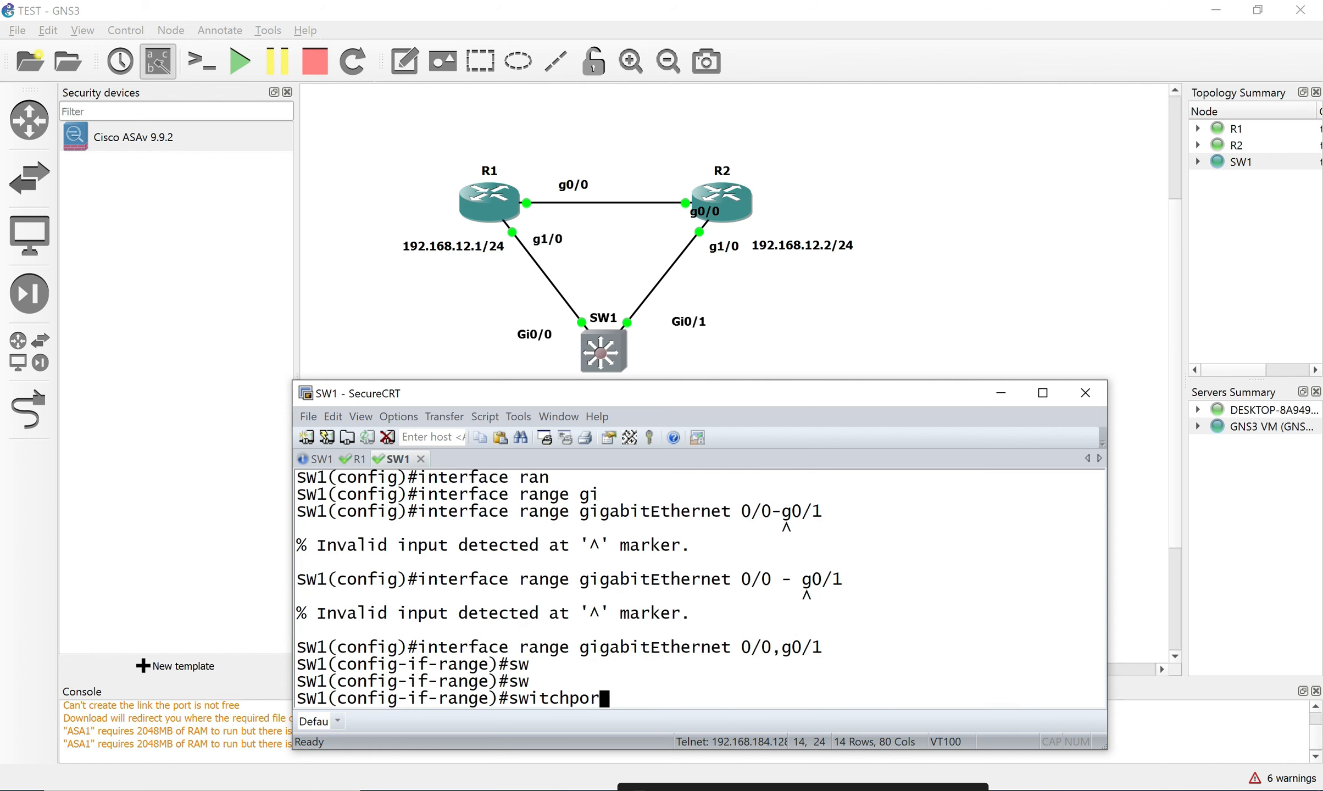
key(Tab)
text(ac)
key(Tab)
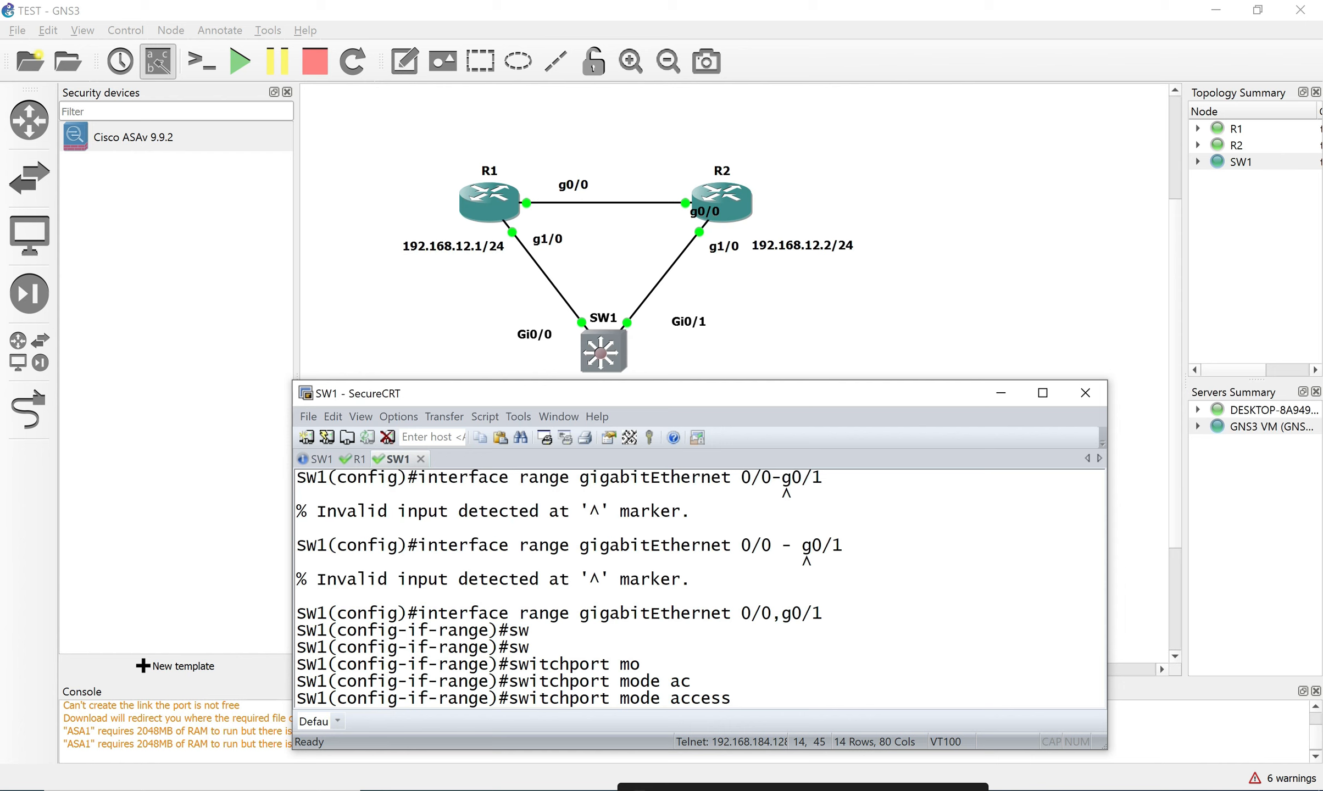
key(Return)
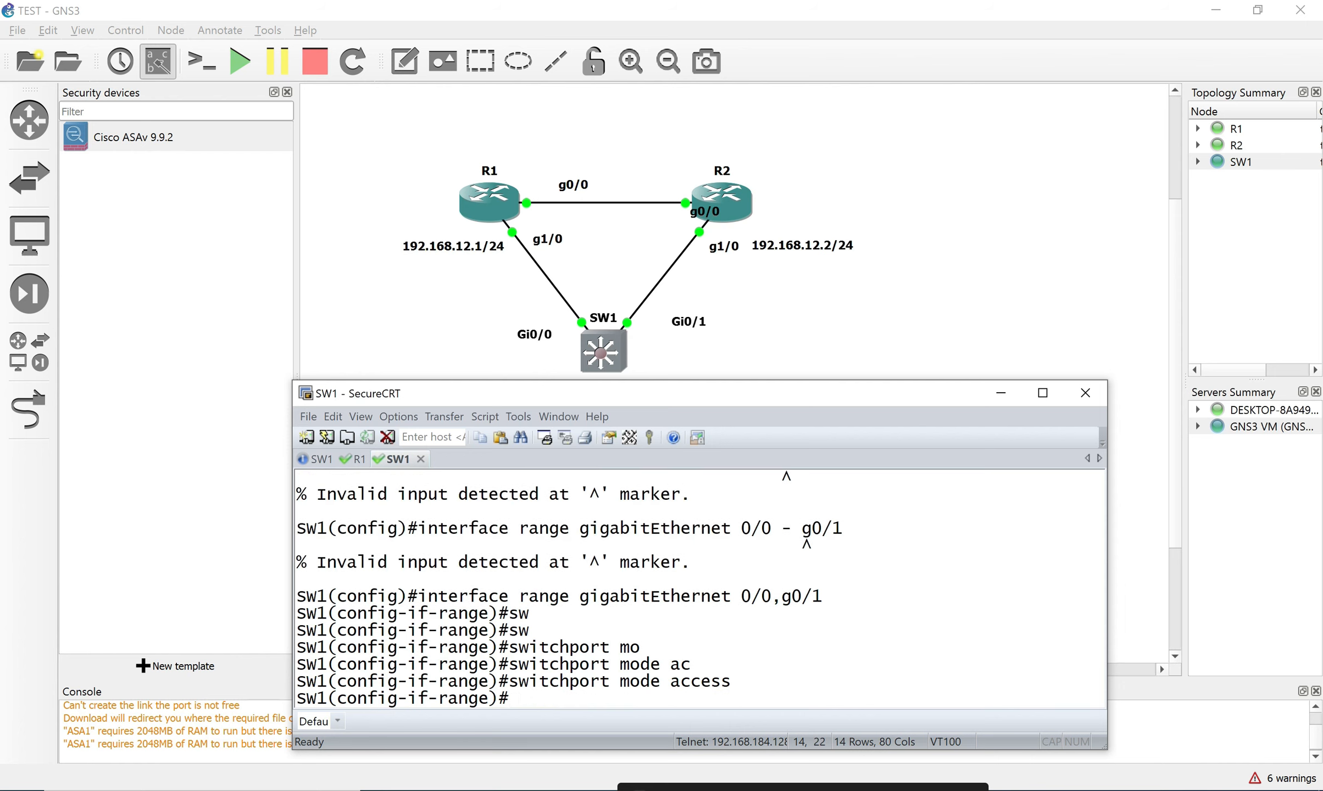
Assign both ports with switchport access vlan 11, creating VLAN 11.
text(sw)
key(Tab)
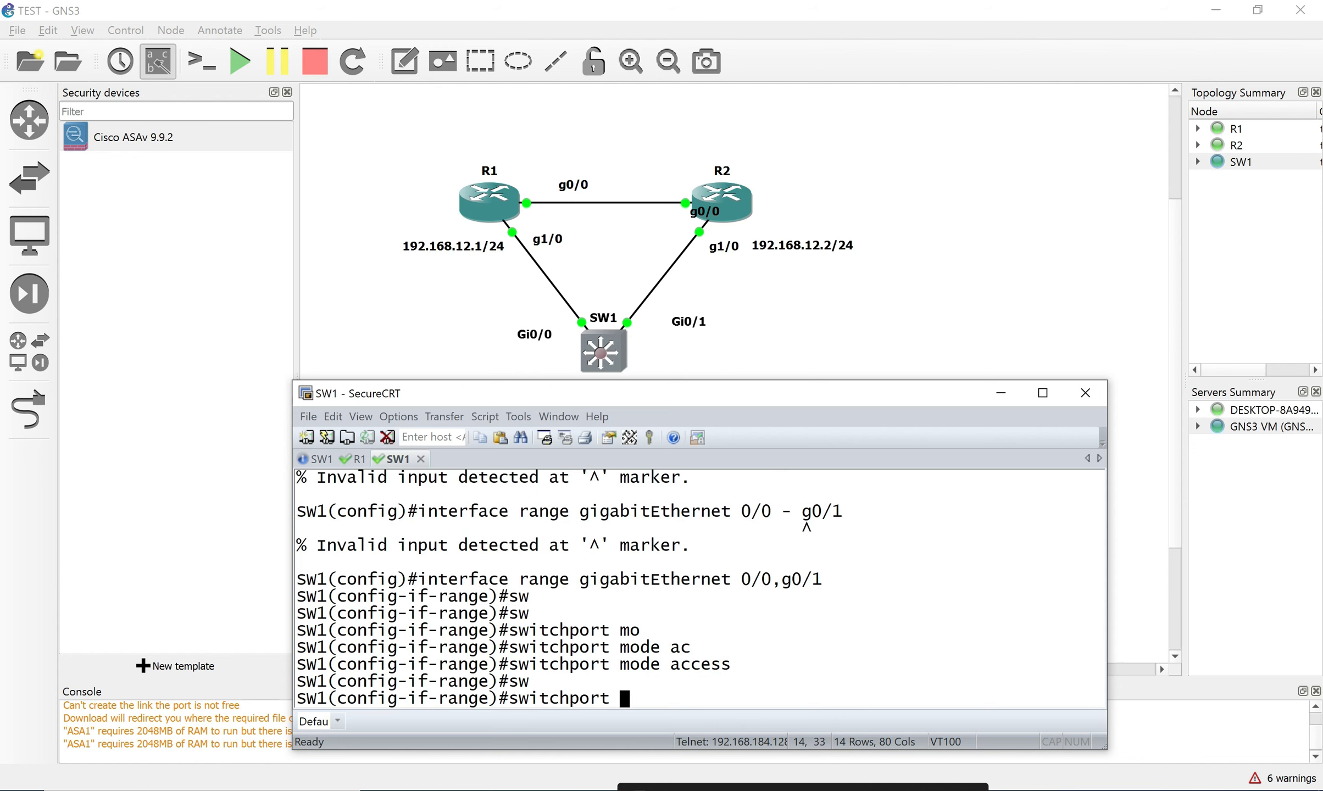
text(ac)
key(Tab)
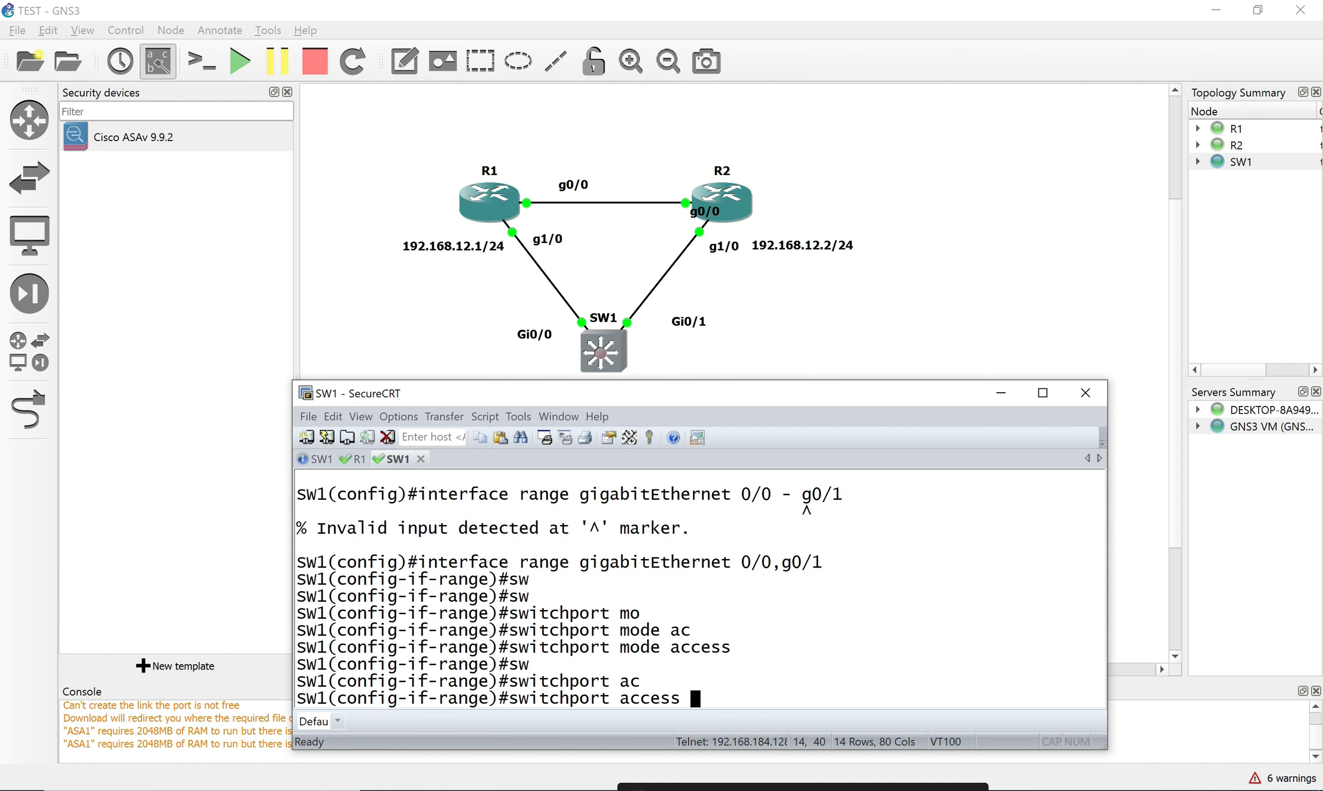
text(vl)
key(Tab)
text(11)
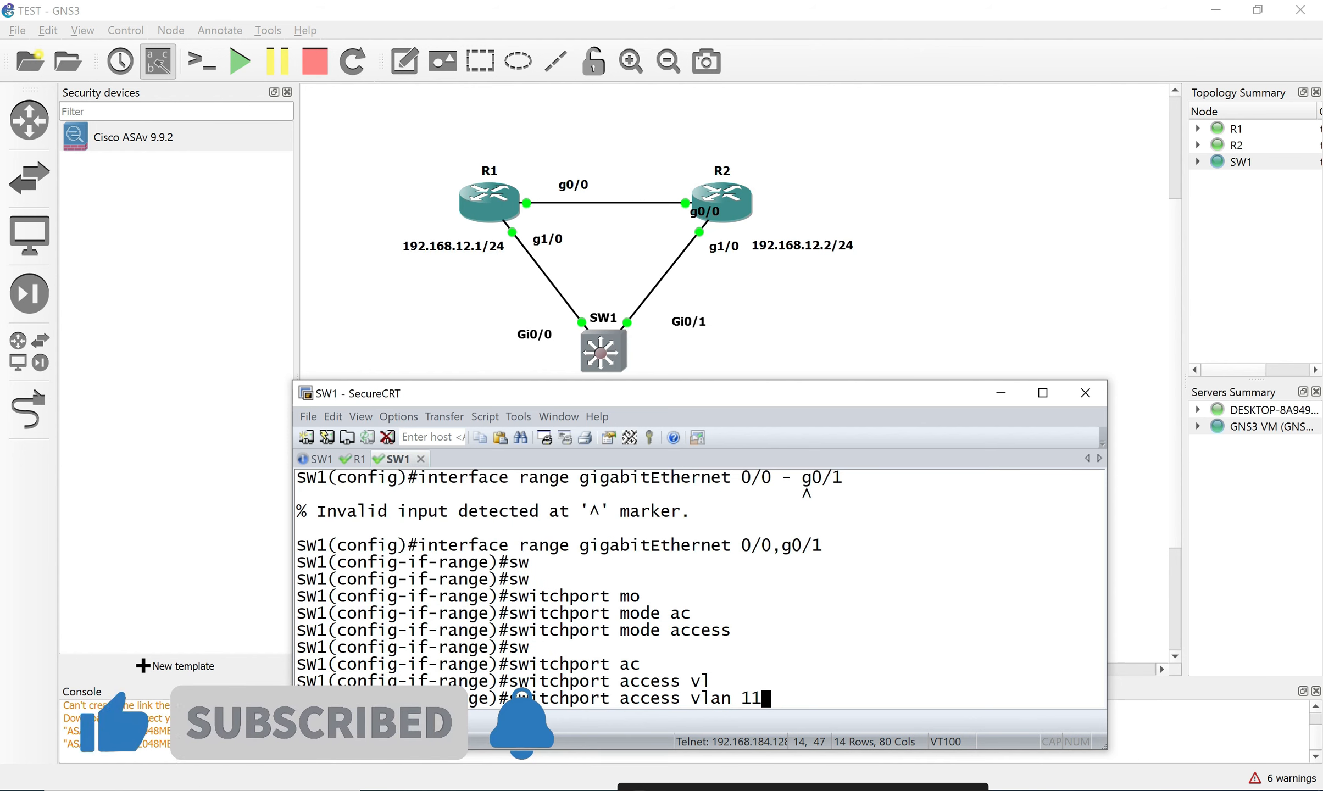
key(Return)
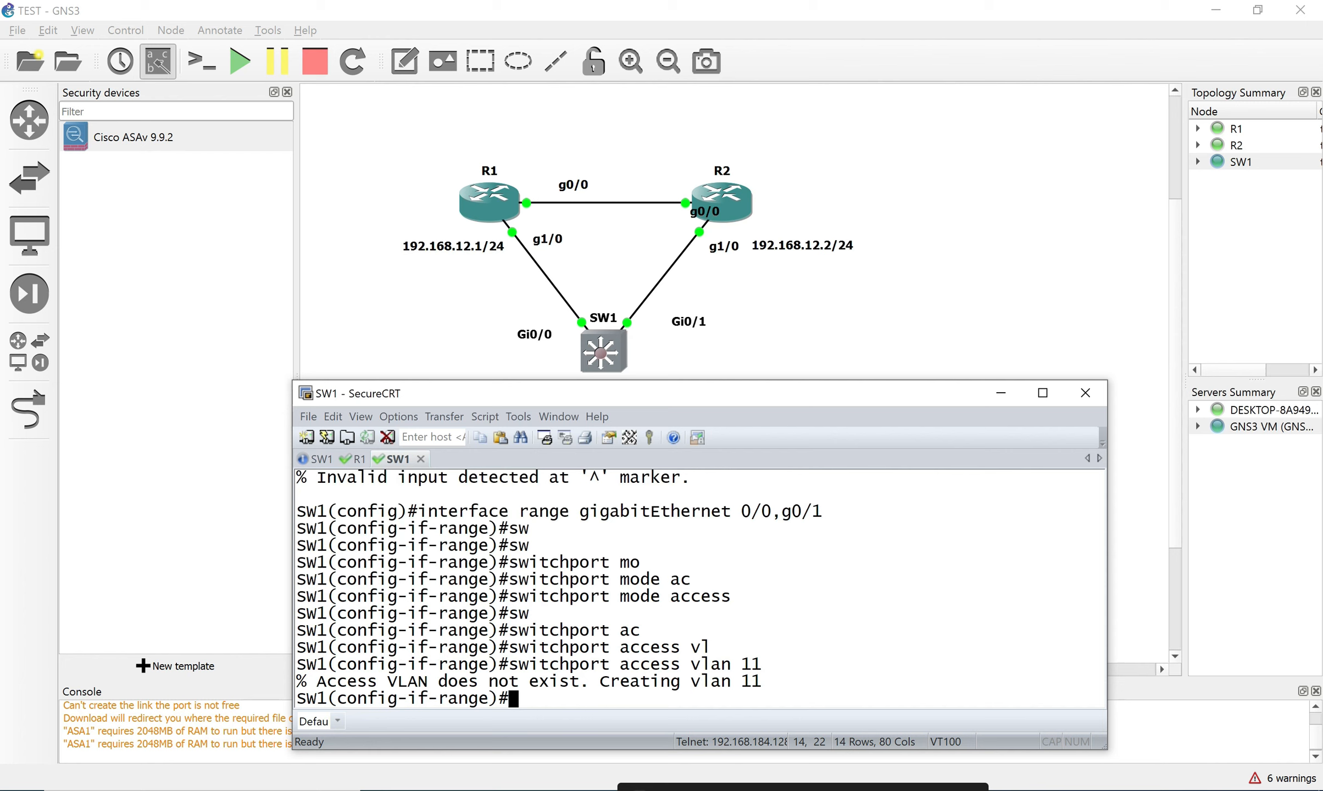
List the switch's VLANs with do sh vlan.
text(dos h v)
key(BackSpace)
key(BackSpace)
key(BackSpace)
text(sh vla)
key(Tab)
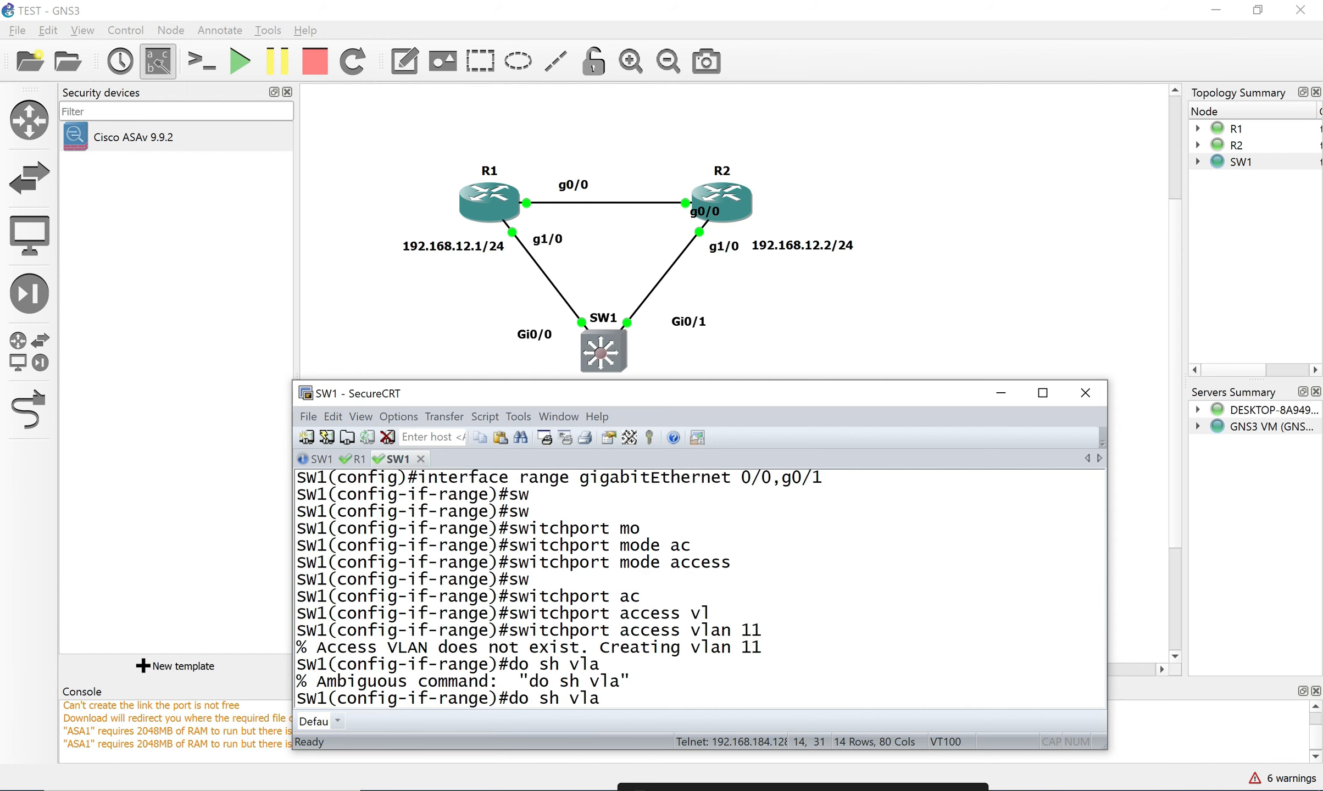
key(Return)
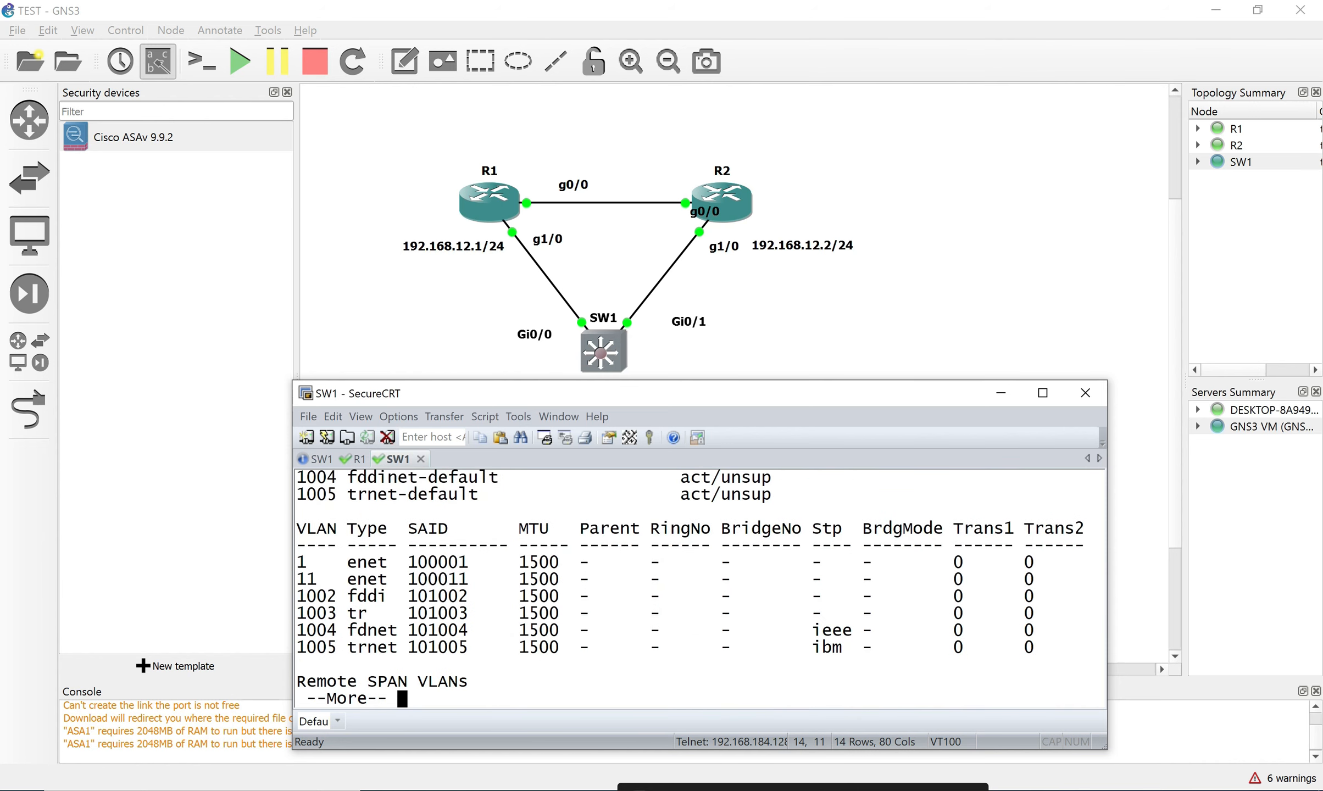
Page through the VLAN output and highlight the VLAN0011 row showing Gi0/0 and Gi0/1 active.
key(shift+Page_Up)
key(shift+Page_Up)
key(shift+Page_Up)
key(shift+Page_Down)
key(shift+Page_Up)
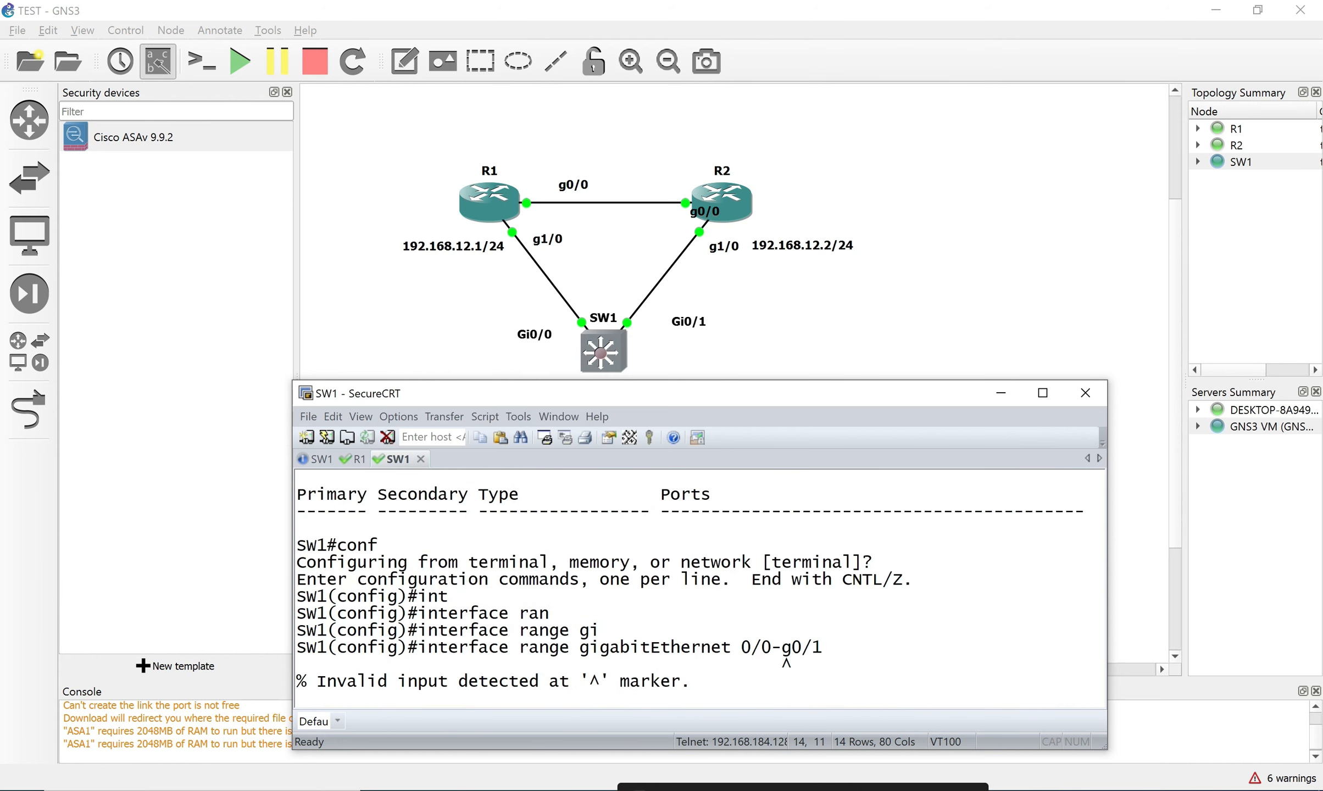
key(shift+Page_Down)
key(shift+Page_Down)
key(shift+Page_Down)
key(shift+Page_Up)
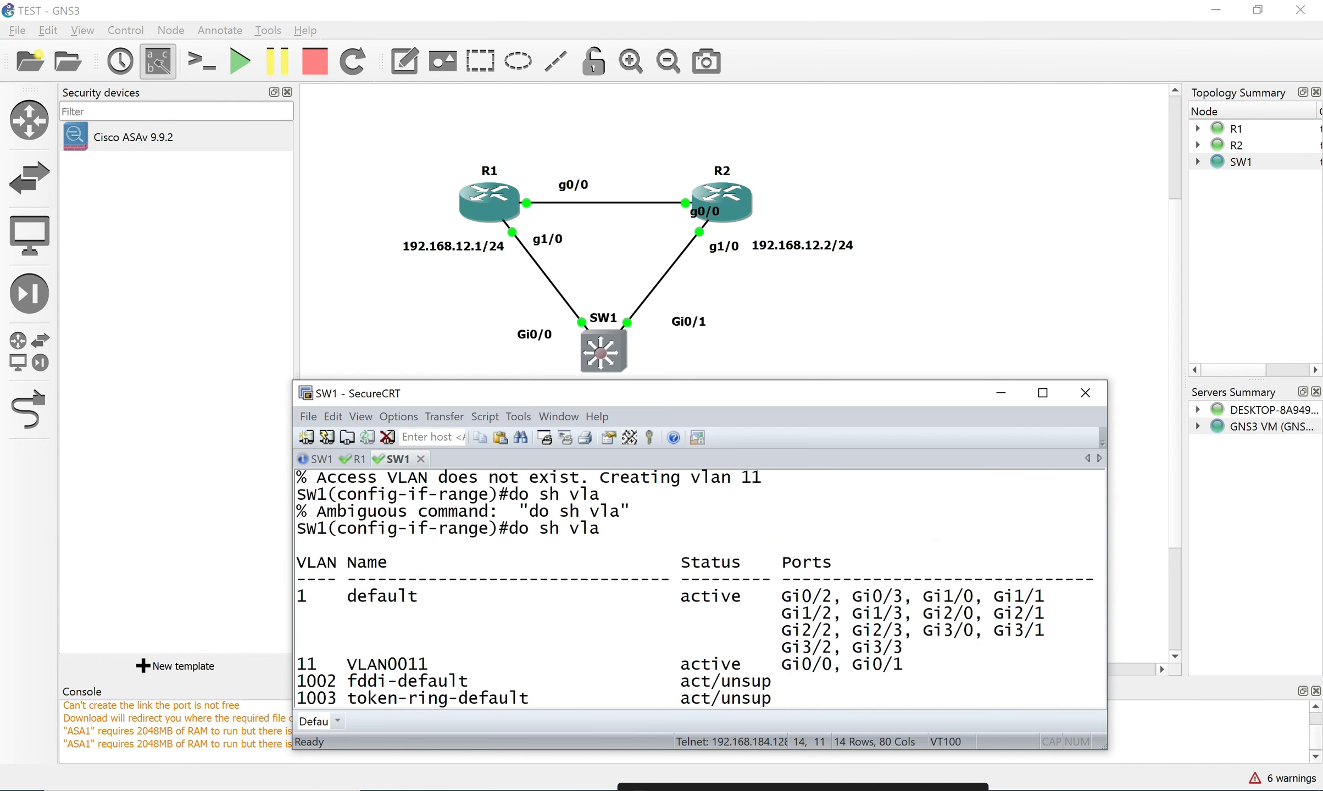
drag(297, 664, 902, 664)
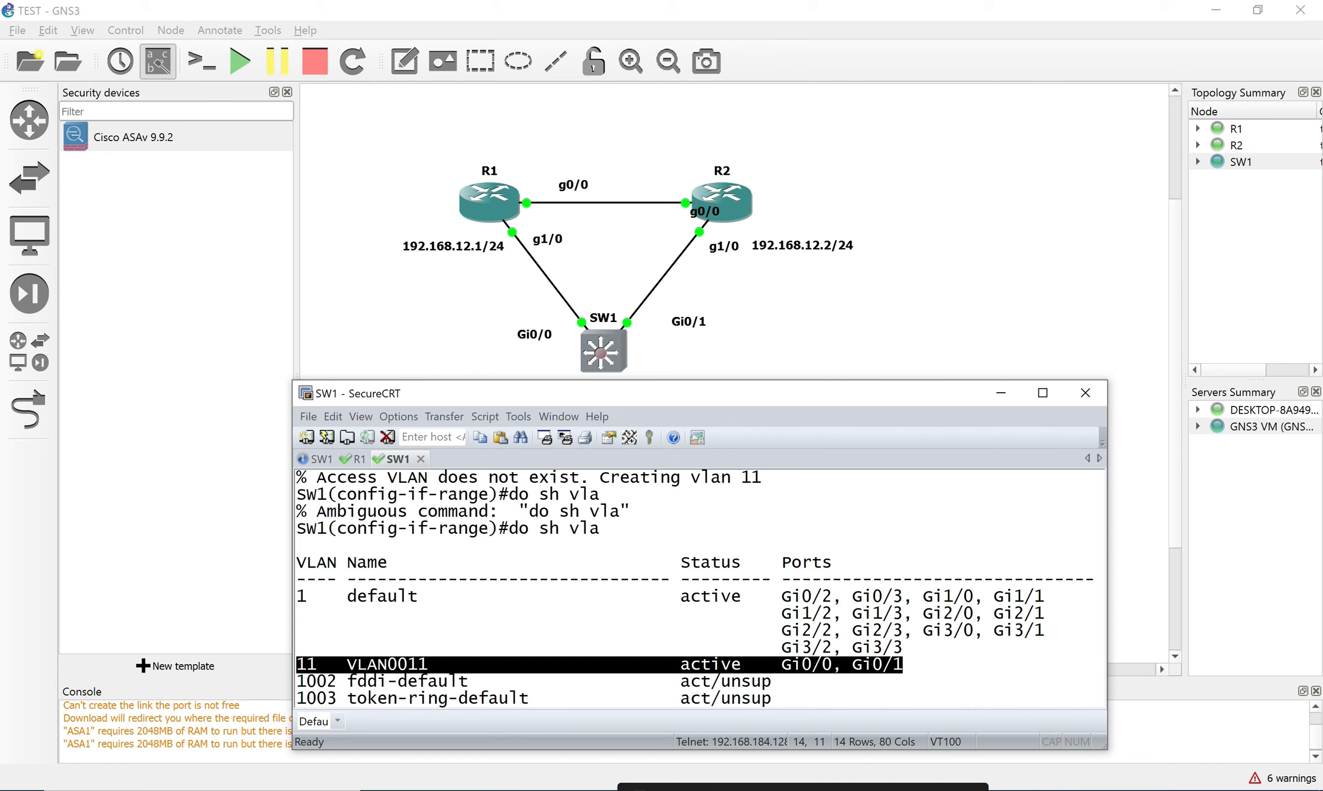
drag(297, 596, 297, 664)
click(298, 664)
Finish the paged VLAN listing and exit back to global configuration mode.
scroll(699, 588, down, 5)
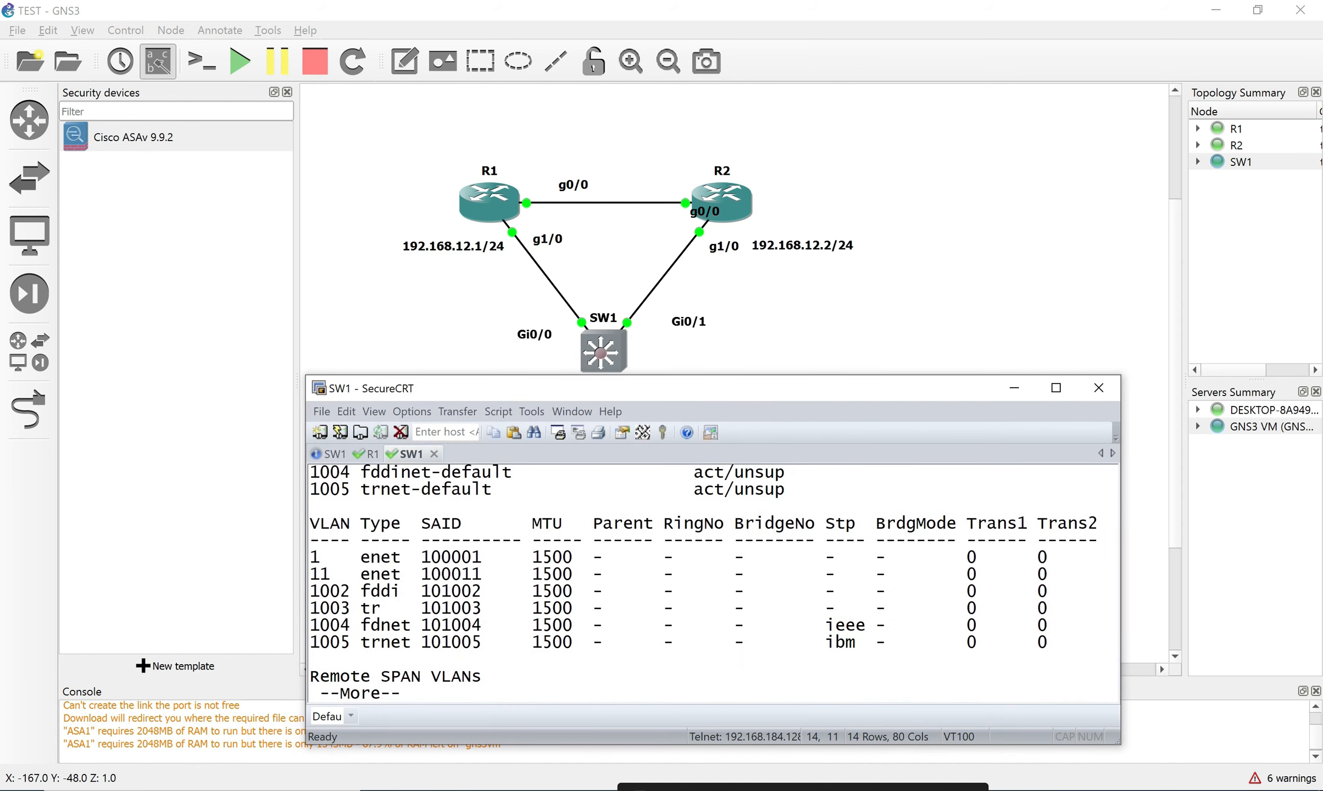
key(space)
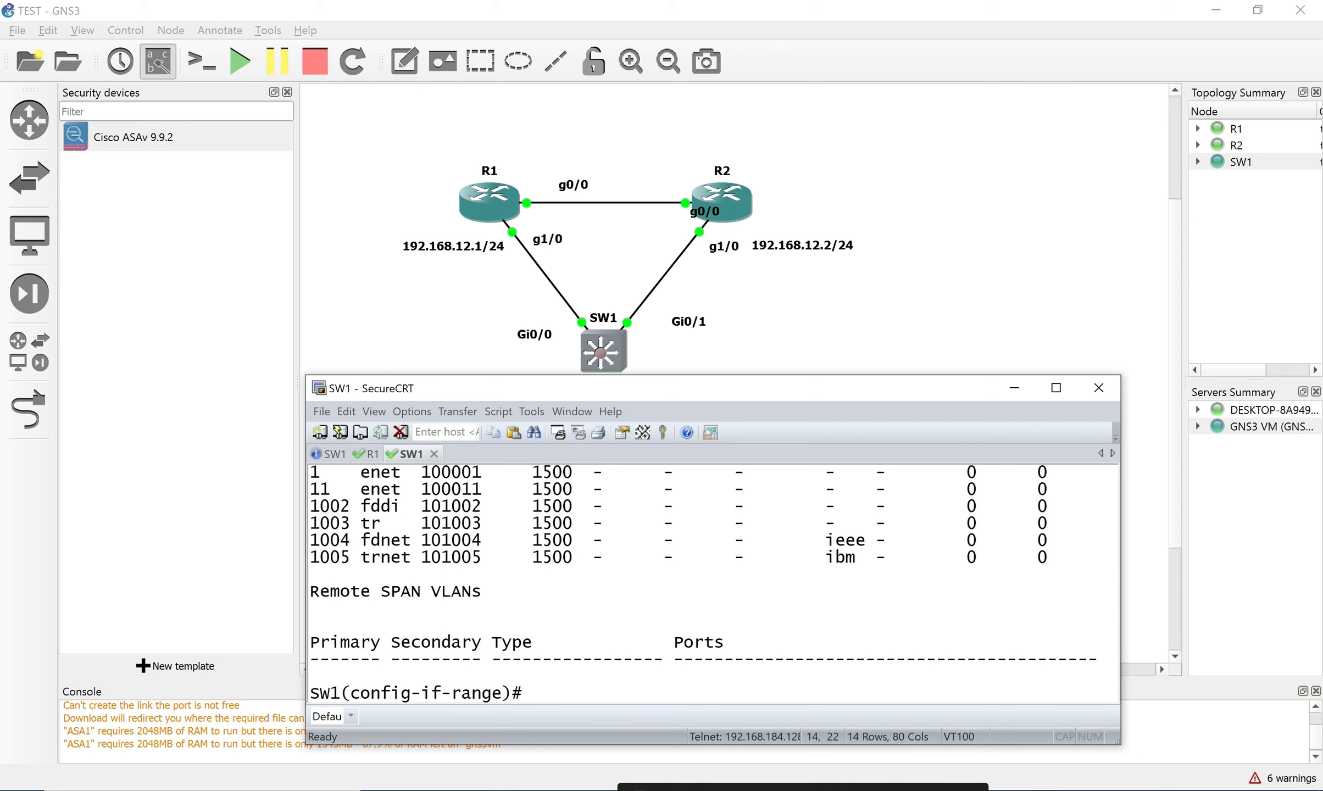
text(exi)
key(Return)
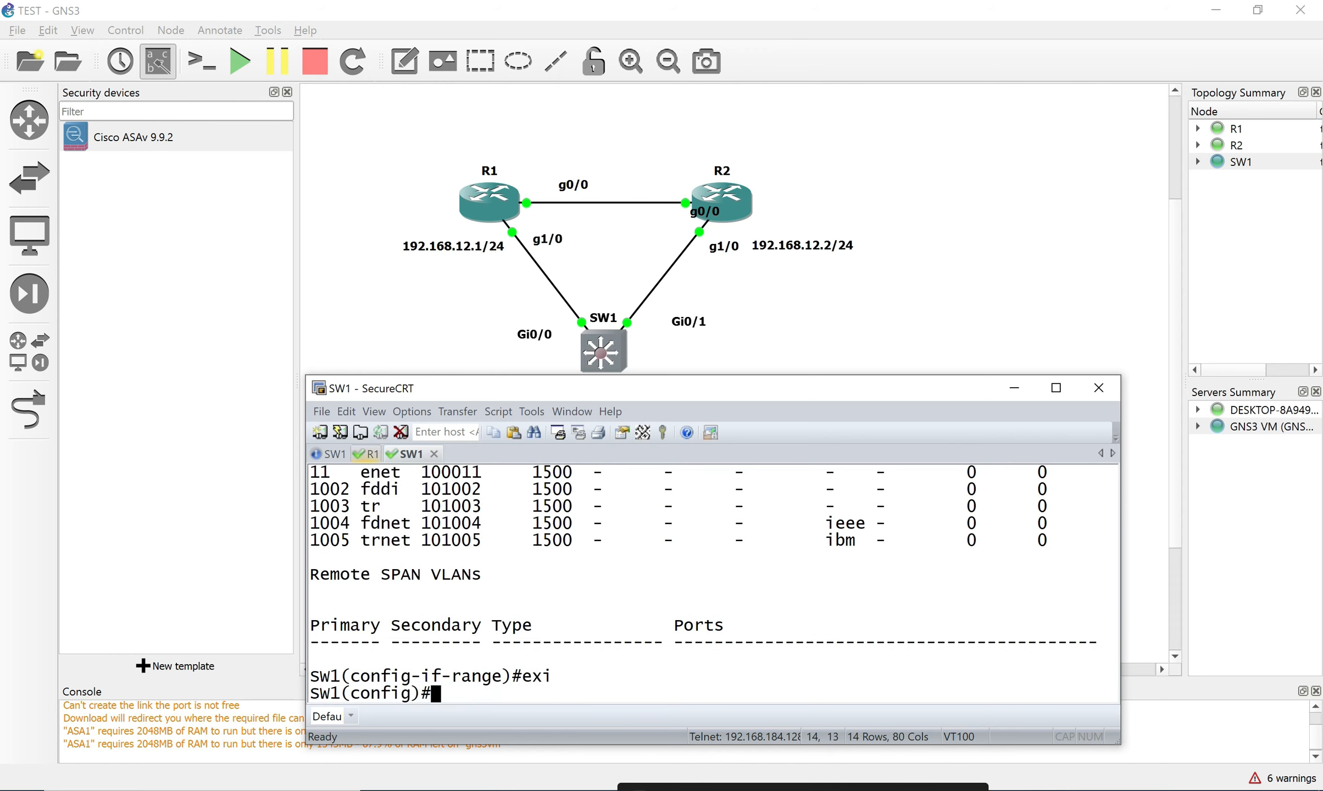
Close the duplicate SW1 session and open R2's console, placing its tab ahead of SW1.
click(334, 455)
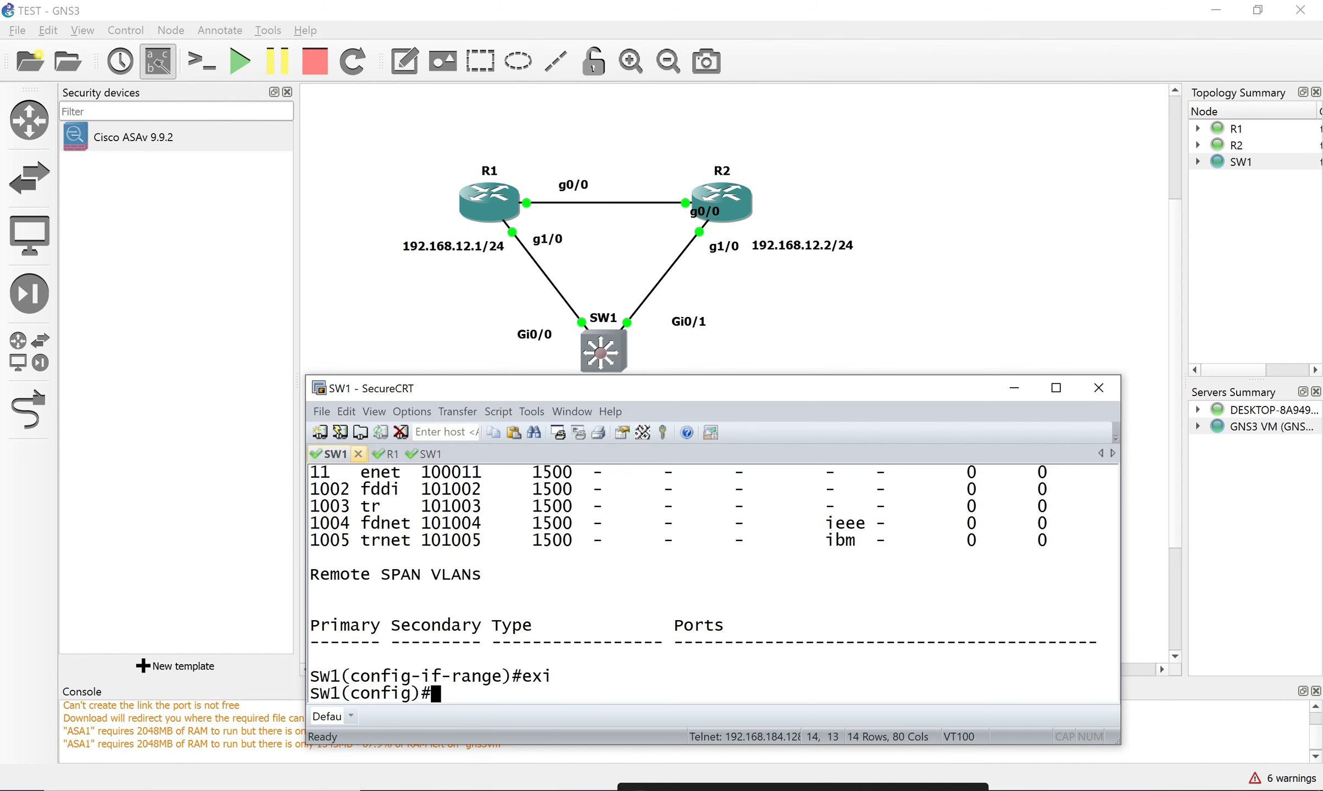
click(358, 454)
click(709, 610)
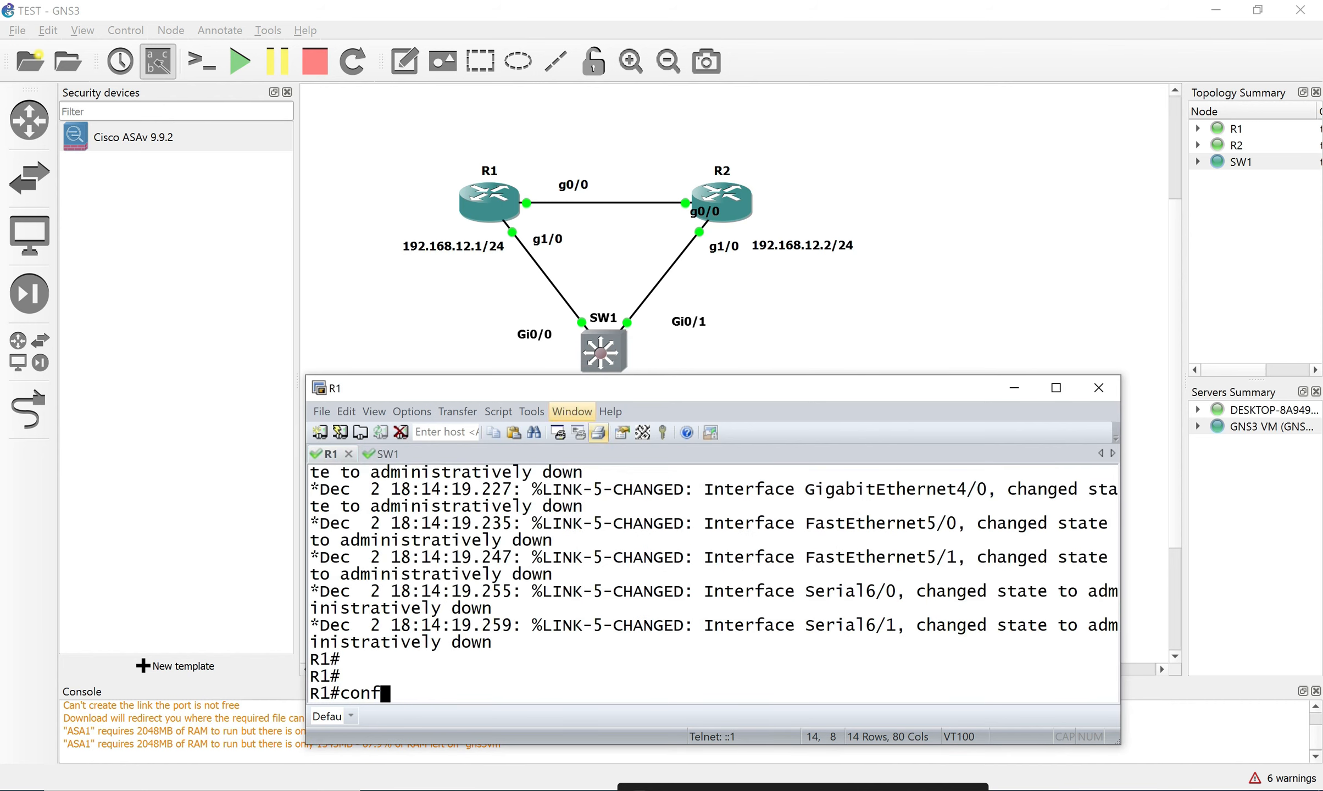
click(722, 203)
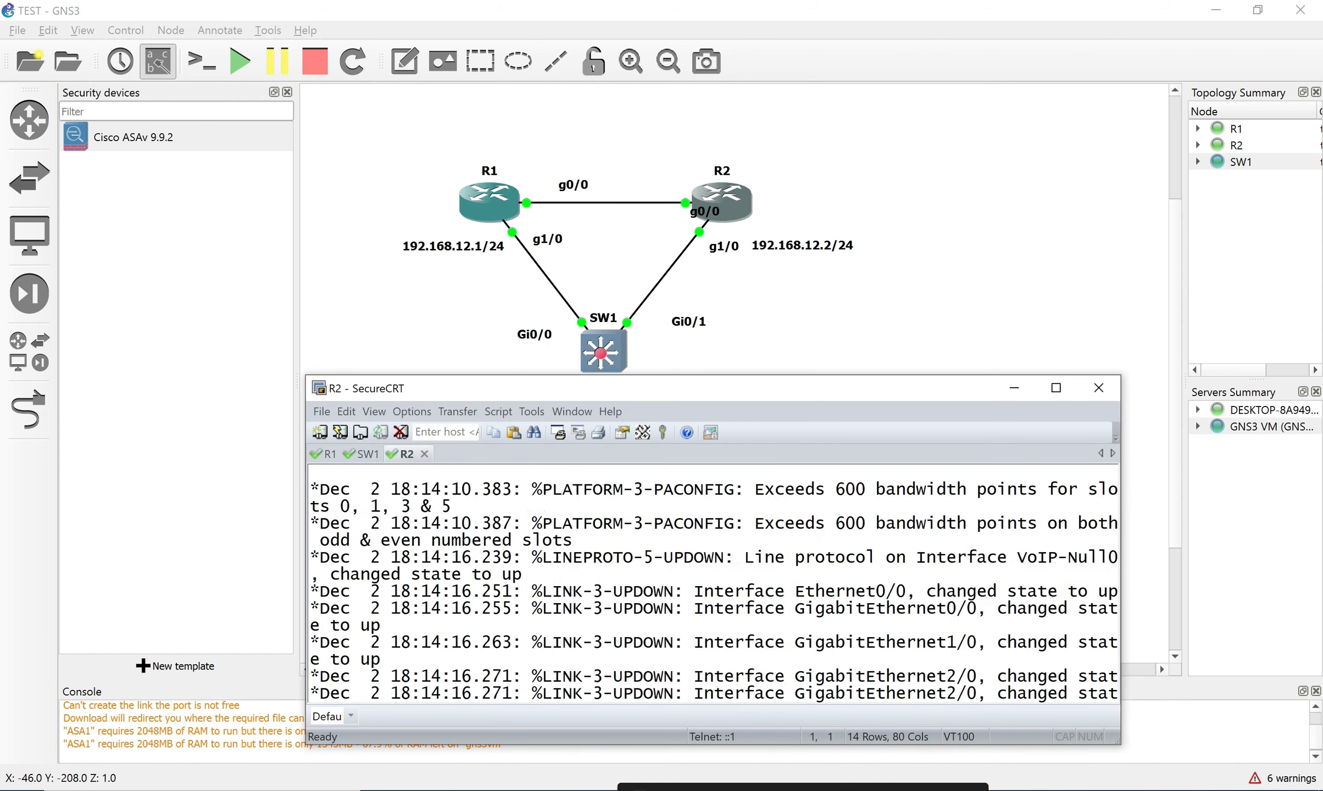
drag(405, 455, 378, 454)
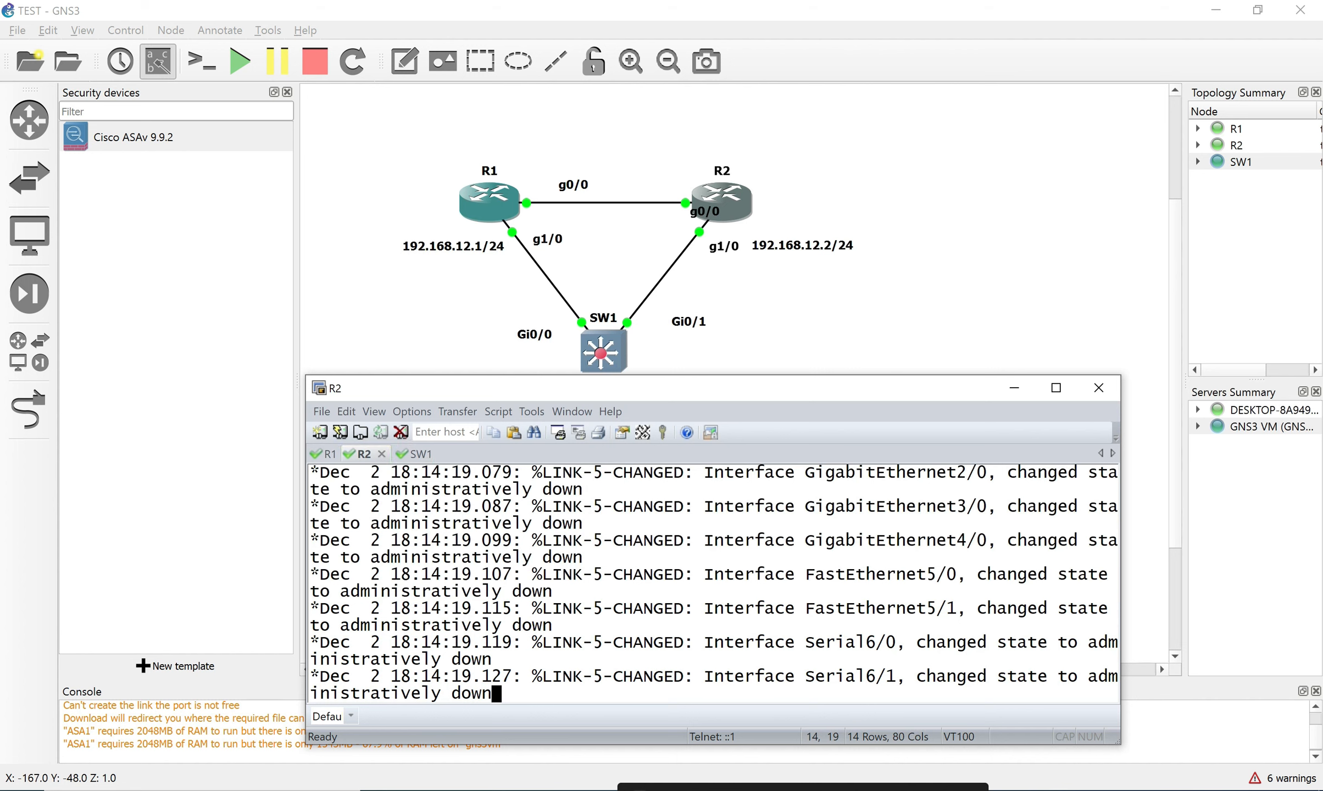
Put R1 into global configuration mode from the terminal.
click(328, 454)
key(Return)
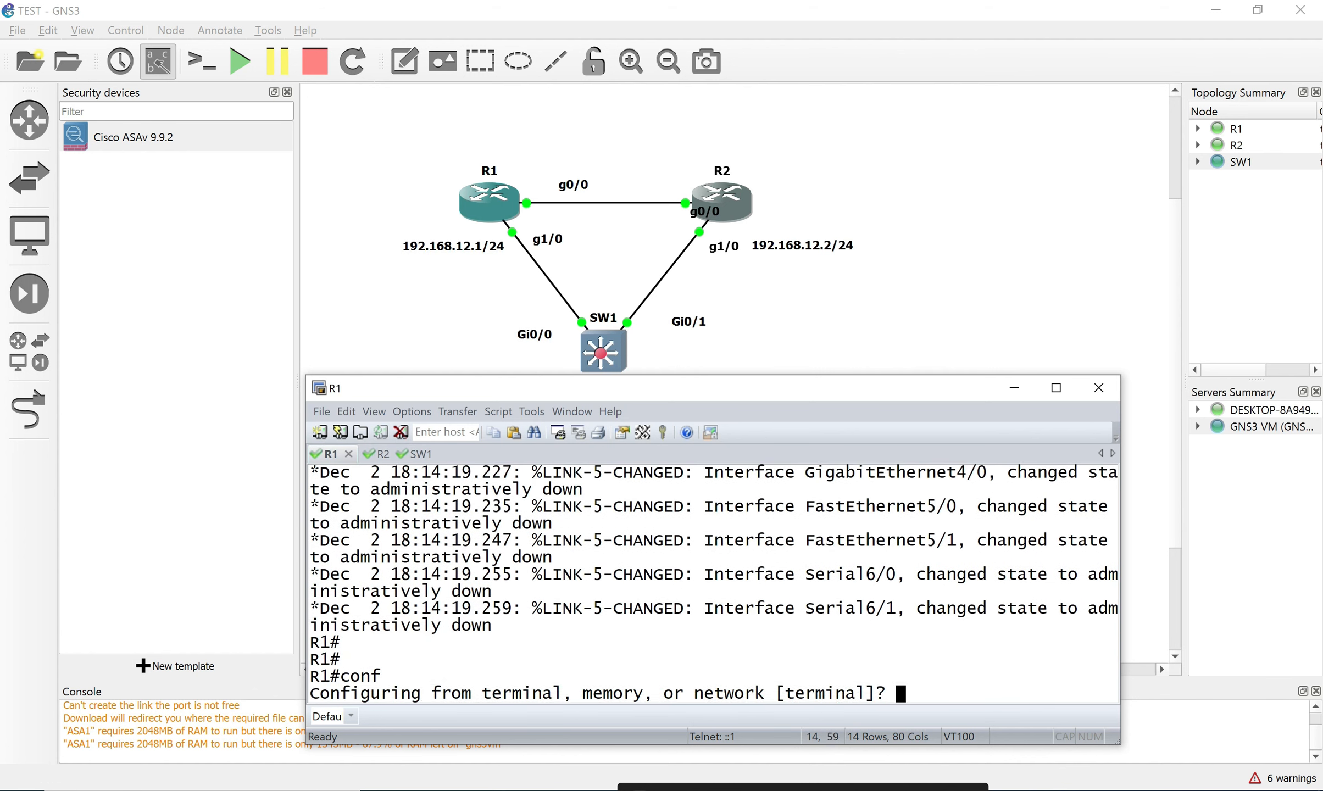
key(Return)
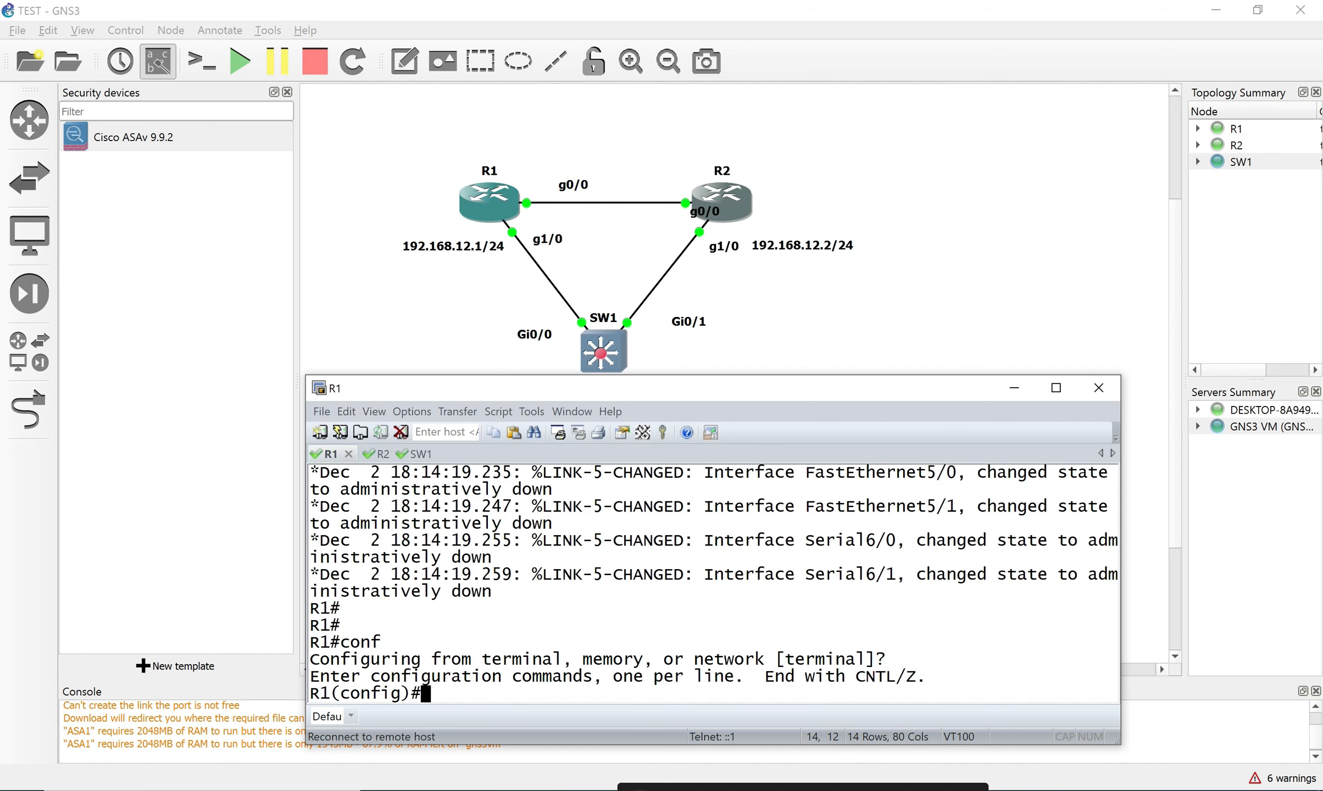
Delete VLAN 11 on SW1 with 'no vlan 11'.
click(421, 454)
text(v)
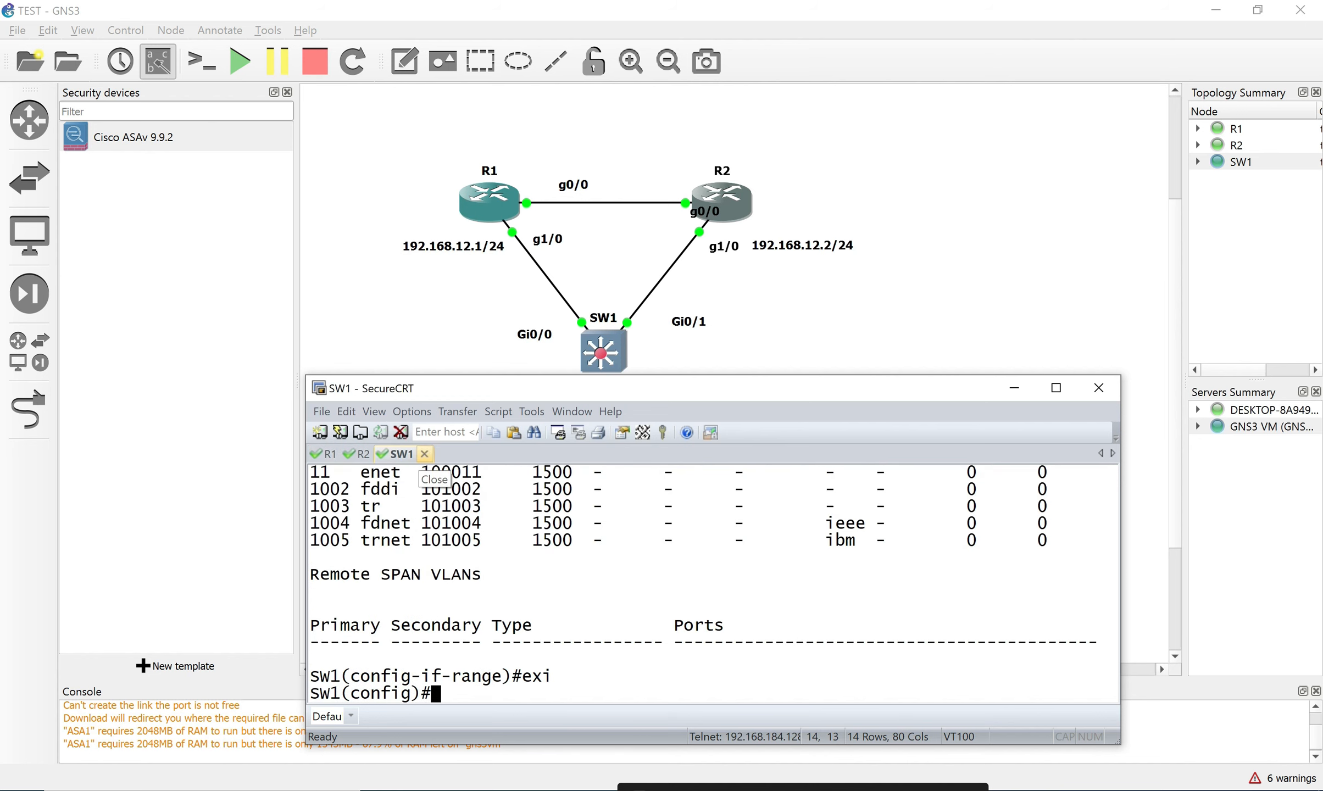
key(Left)
text(no)
key(Right)
text(la 11)
key(Return)
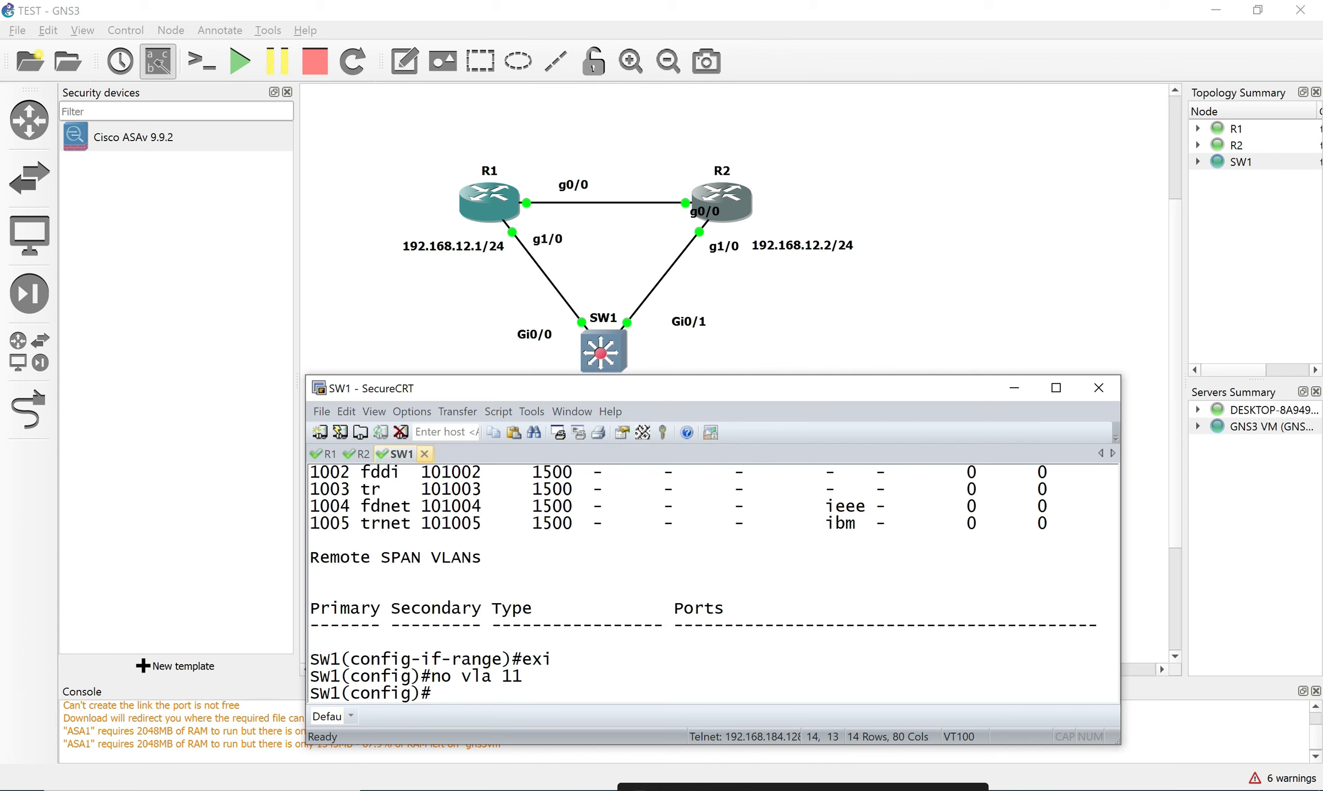
Run 'do show vlan' on SW1 and scroll through the resulting VLAN list.
text(do sh vl)
key(Tab)
text(an)
key(Return)
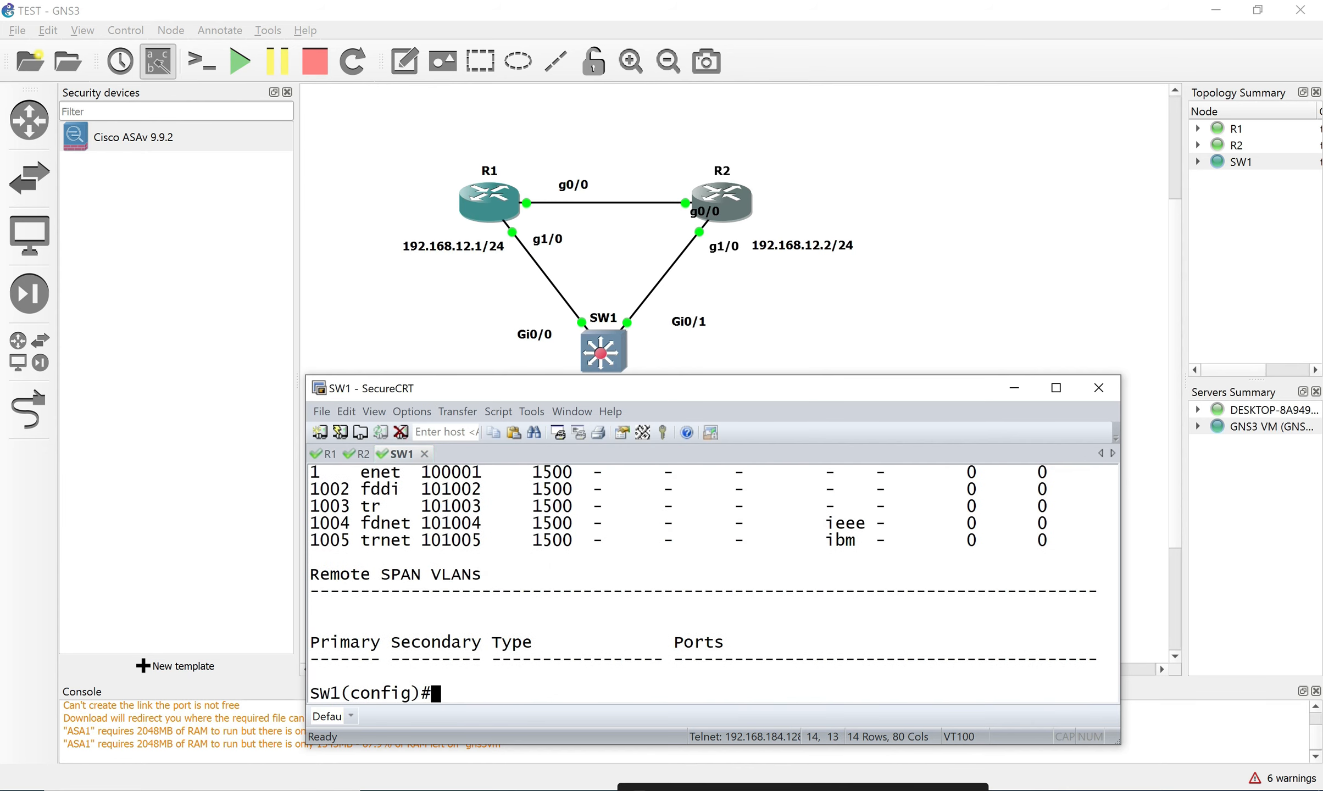
scroll(713, 582, up, 4)
scroll(713, 582, up, 4)
scroll(713, 582, down, 4)
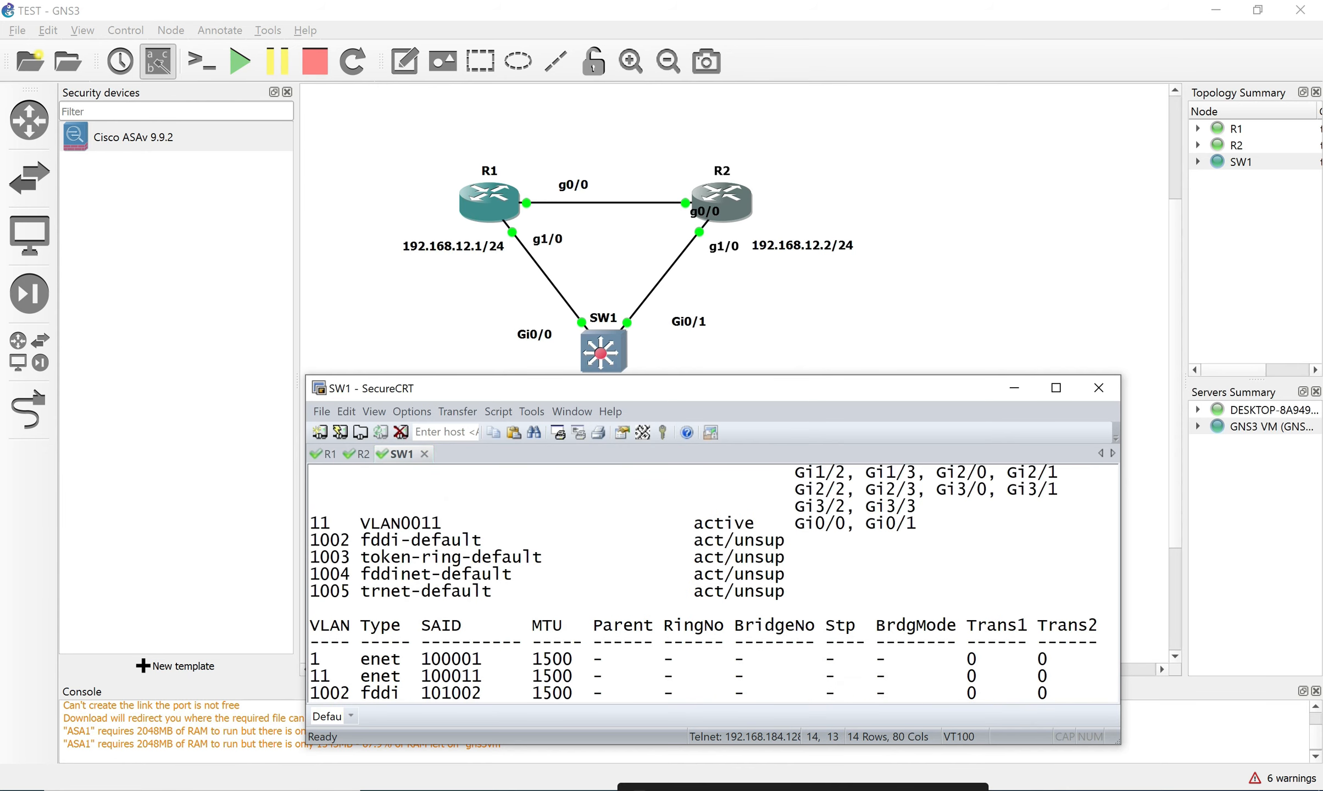
scroll(712, 583, up, 4)
scroll(713, 583, down, 4)
Bring SW1's console back, enlarge the terminal, and highlight the VLAN 1 rows and ports.
click(857, 307)
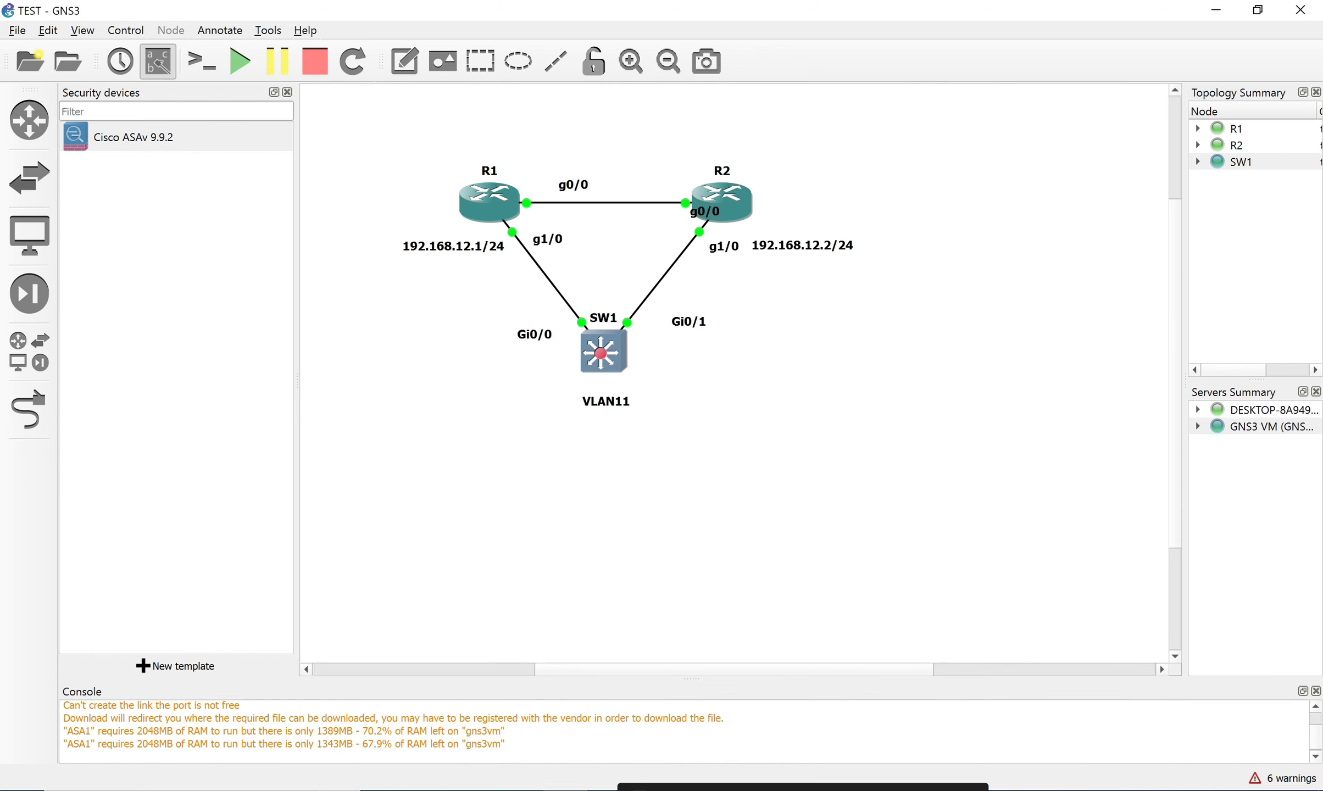
click(656, 789)
right_click(655, 789)
click(901, 572)
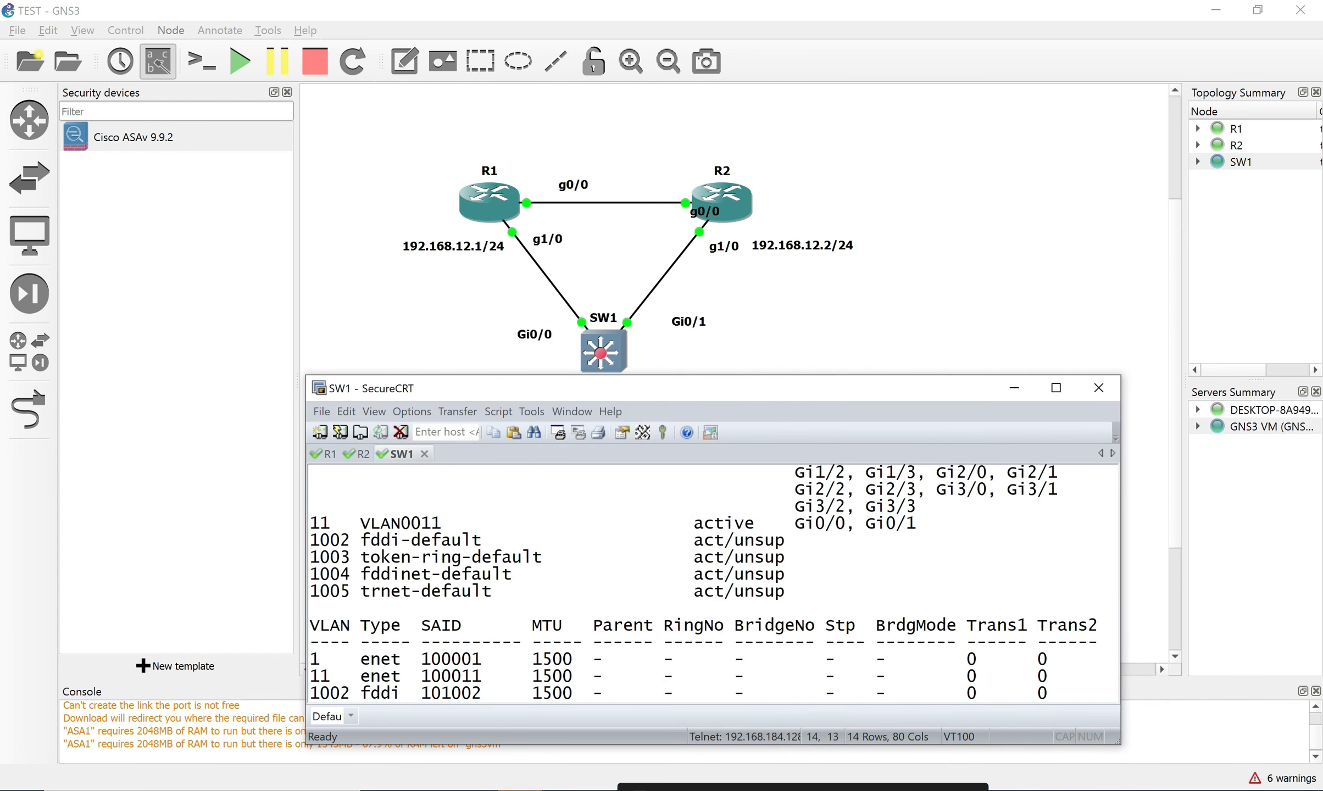
drag(867, 375, 867, 337)
scroll(713, 561, up, 5)
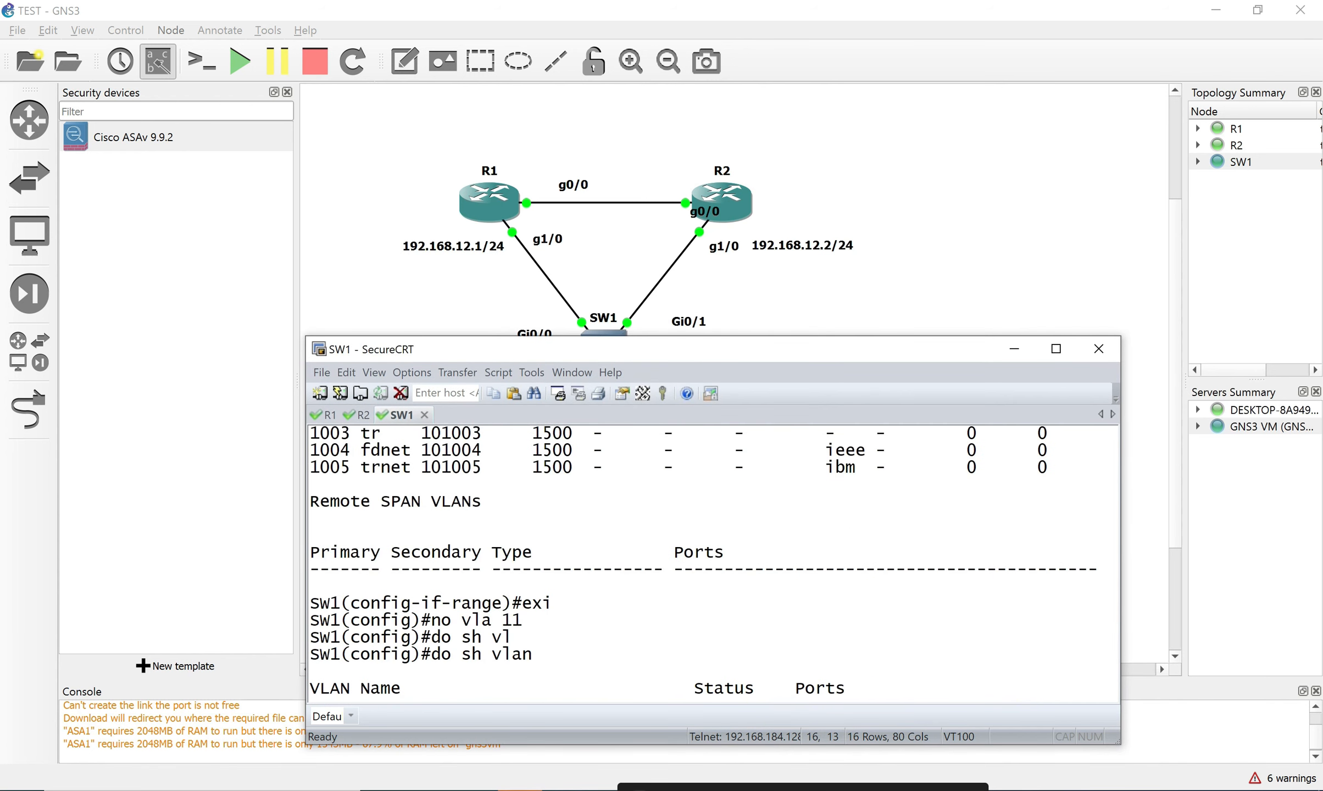
scroll(713, 560, down, 5)
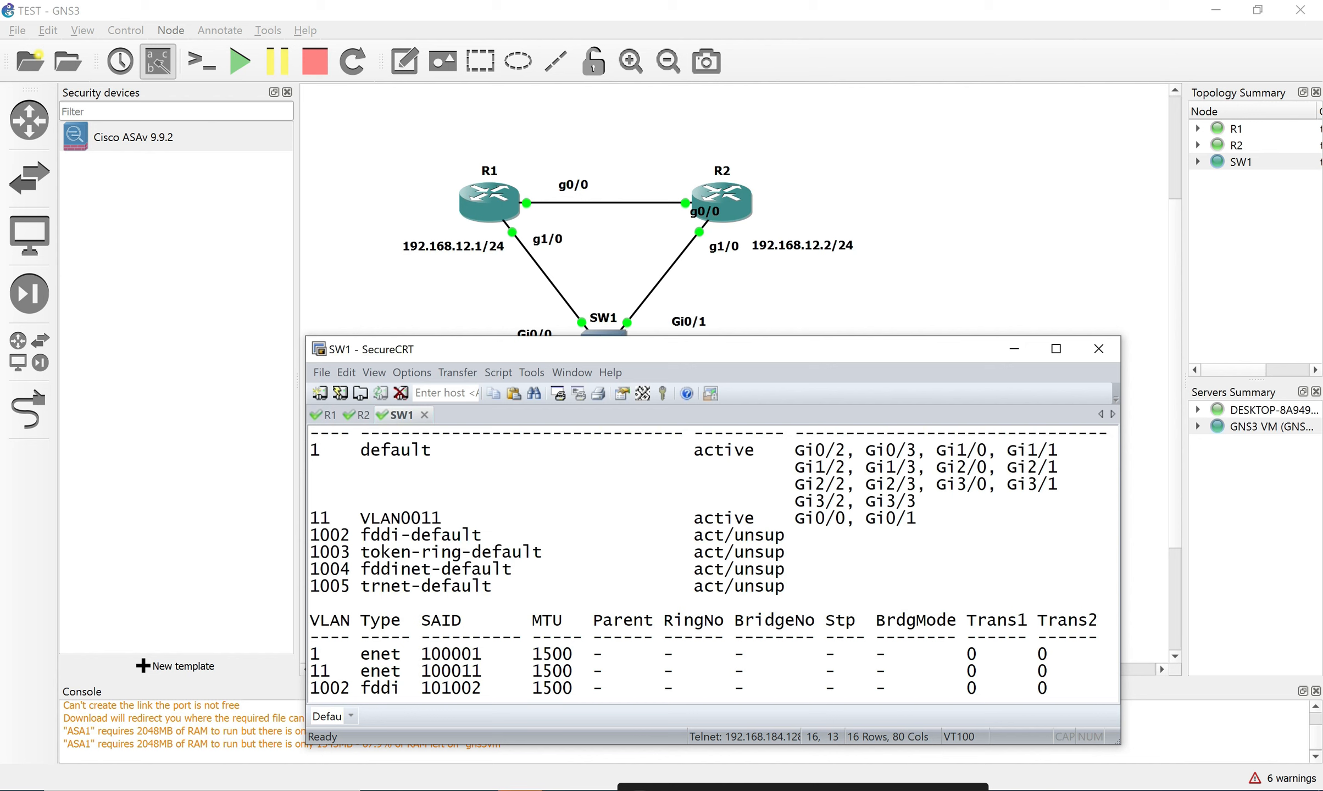
drag(310, 450, 916, 502)
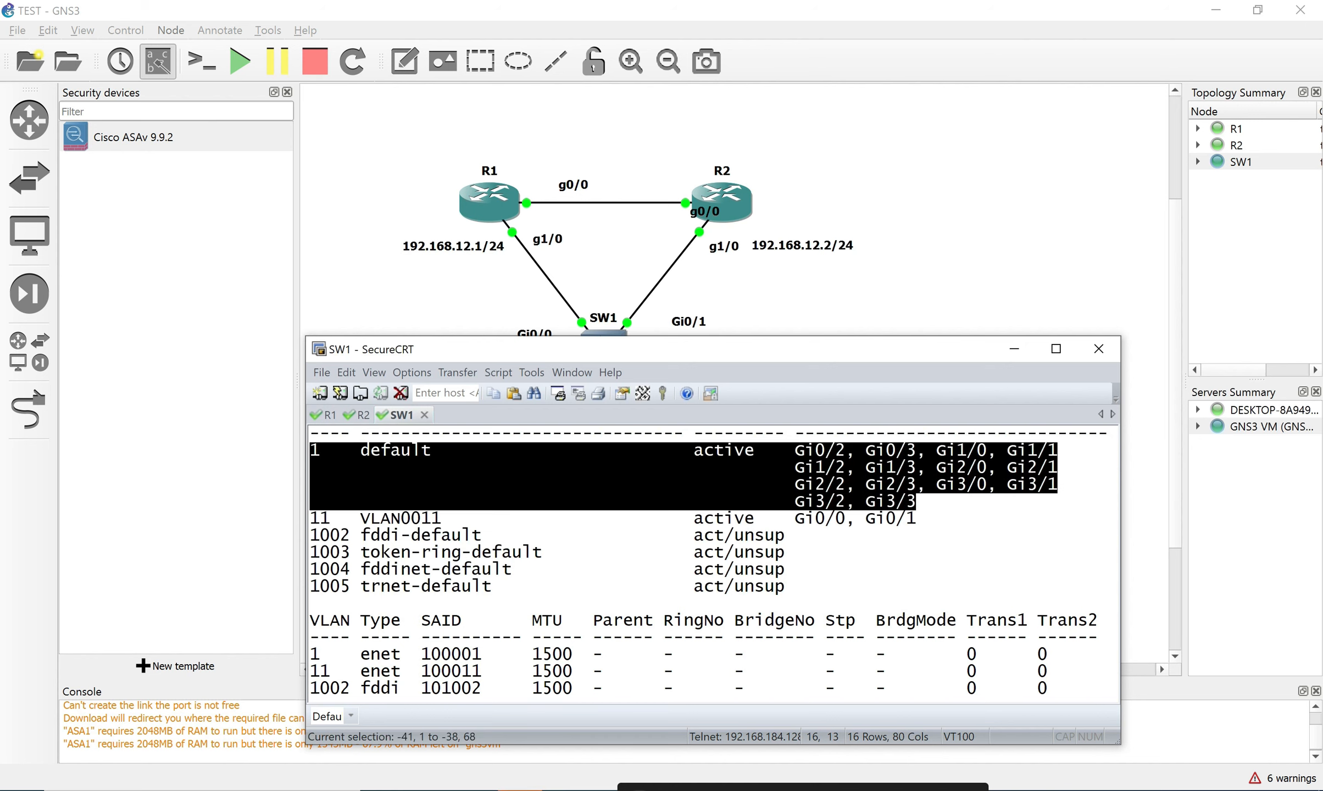
click(923, 505)
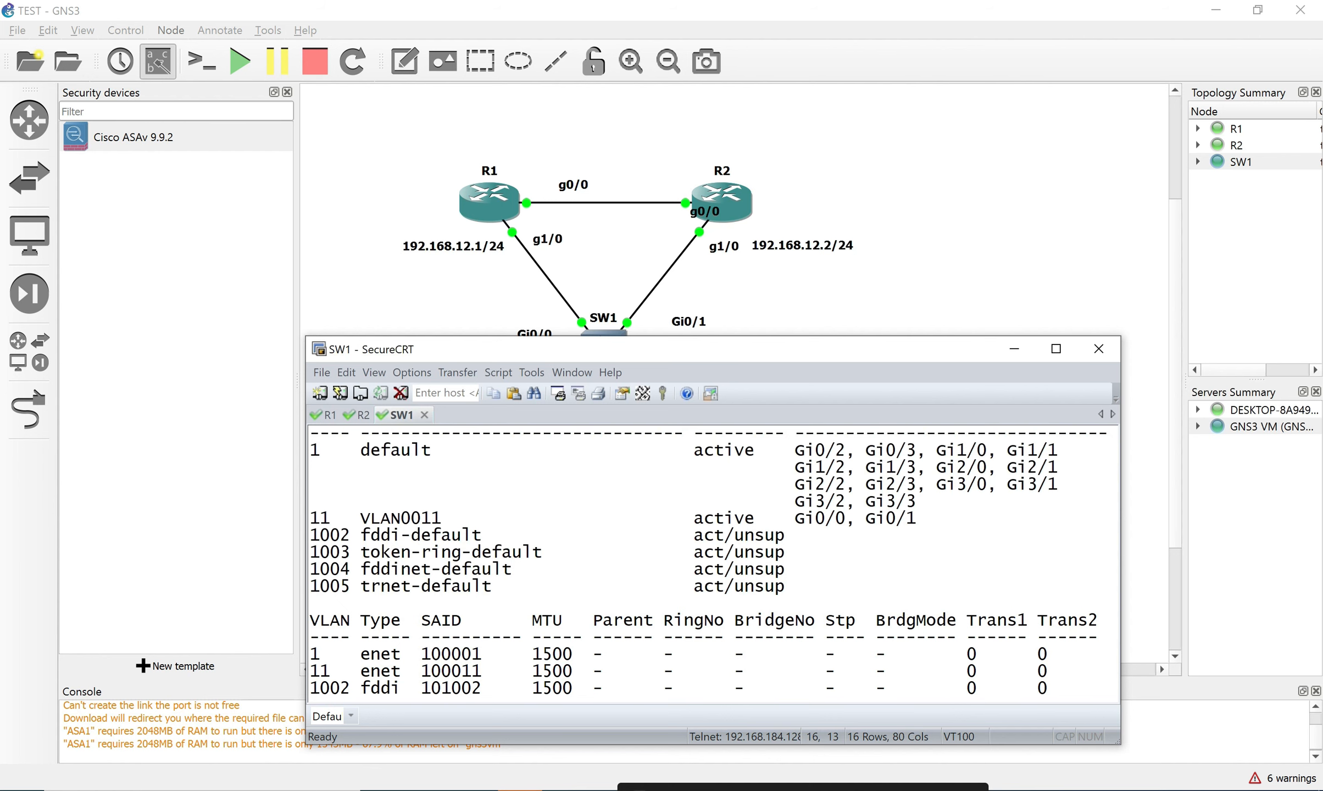
Exit configuration mode and run 'sh vlan' on SW1 from privileged mode.
key(Return)
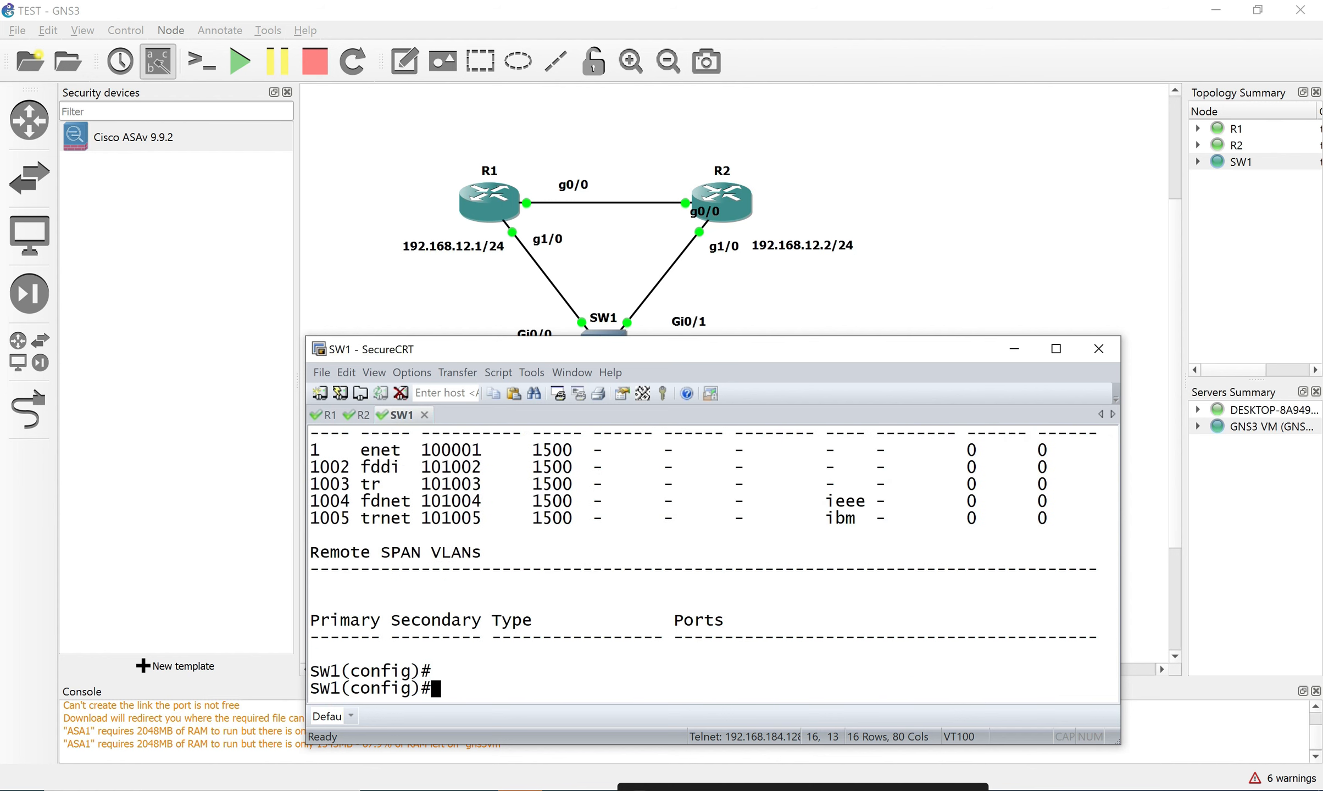
text(exi)
key(Return)
text(sh vlan)
key(Return)
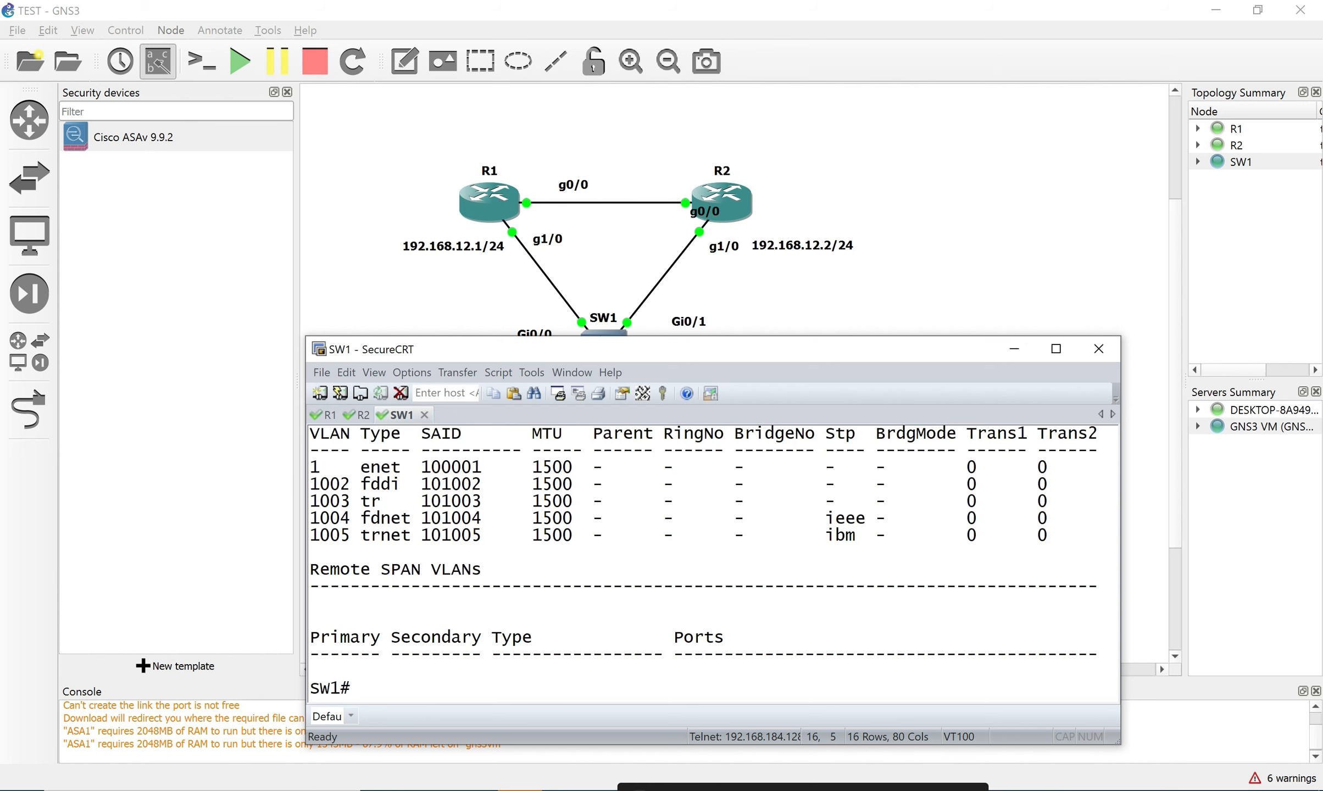
Page through the output, comparing VLAN 1's ports with the earlier VLAN 11 listing.
key(shift+Page_Up)
key(shift+Page_Up)
key(shift+Page_Down)
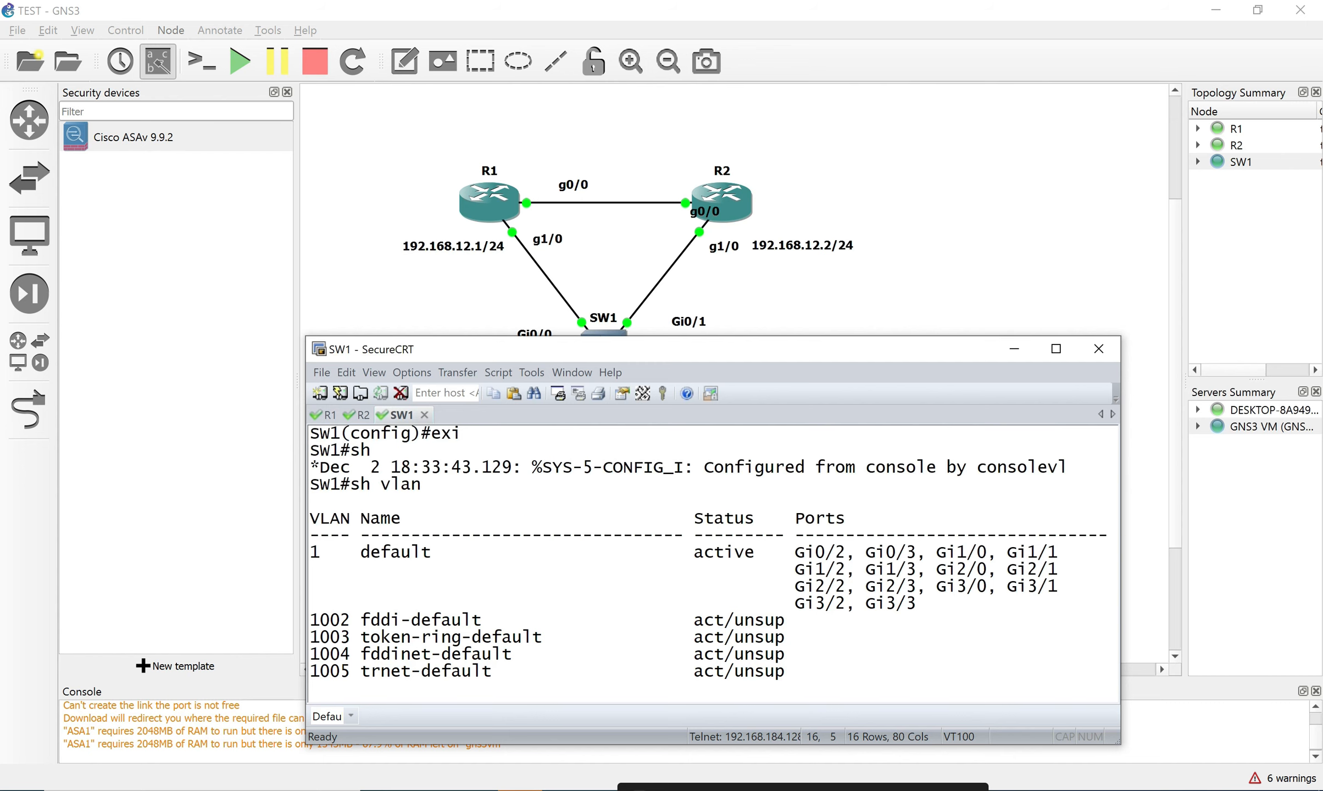
drag(310, 552, 915, 603)
key(shift+Page_Down)
key(shift+Page_Down)
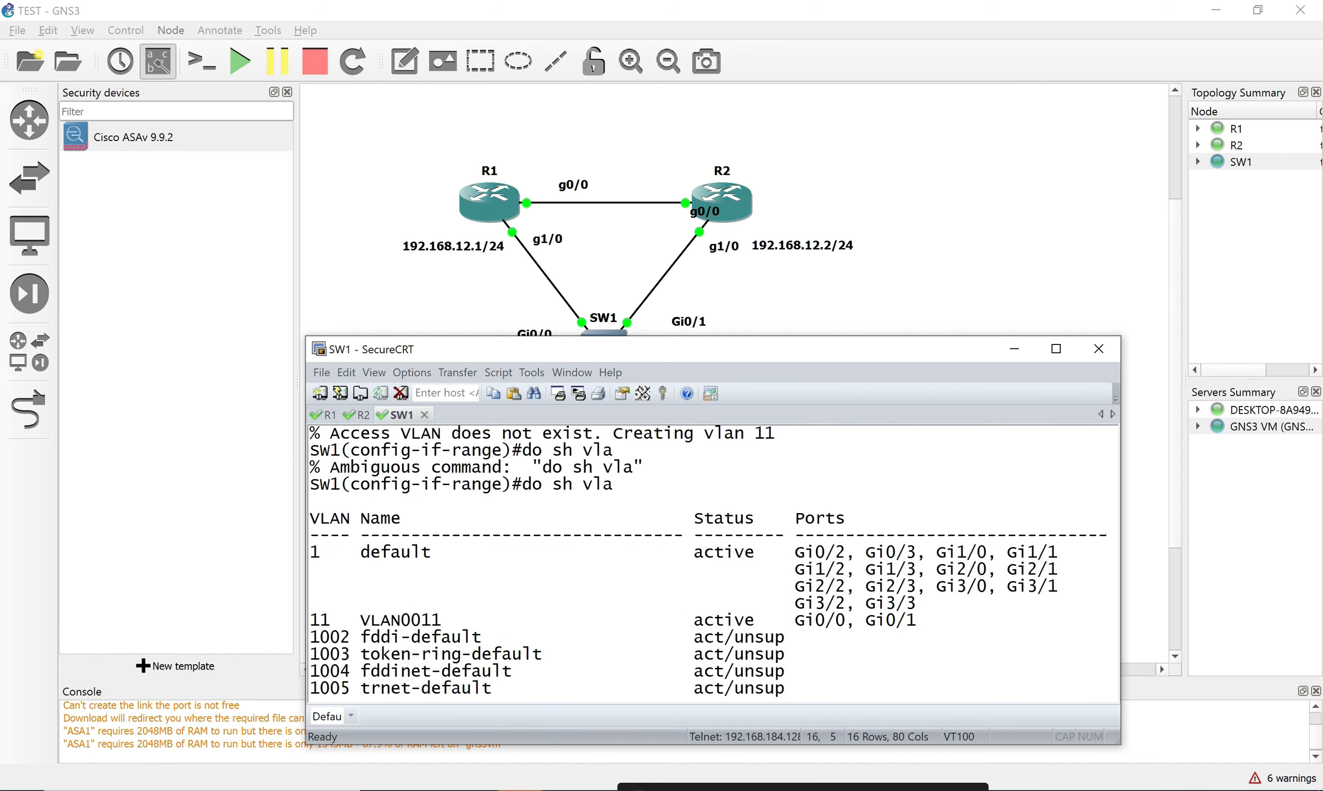
key(shift+Page_Up)
key(shift+Page_Up)
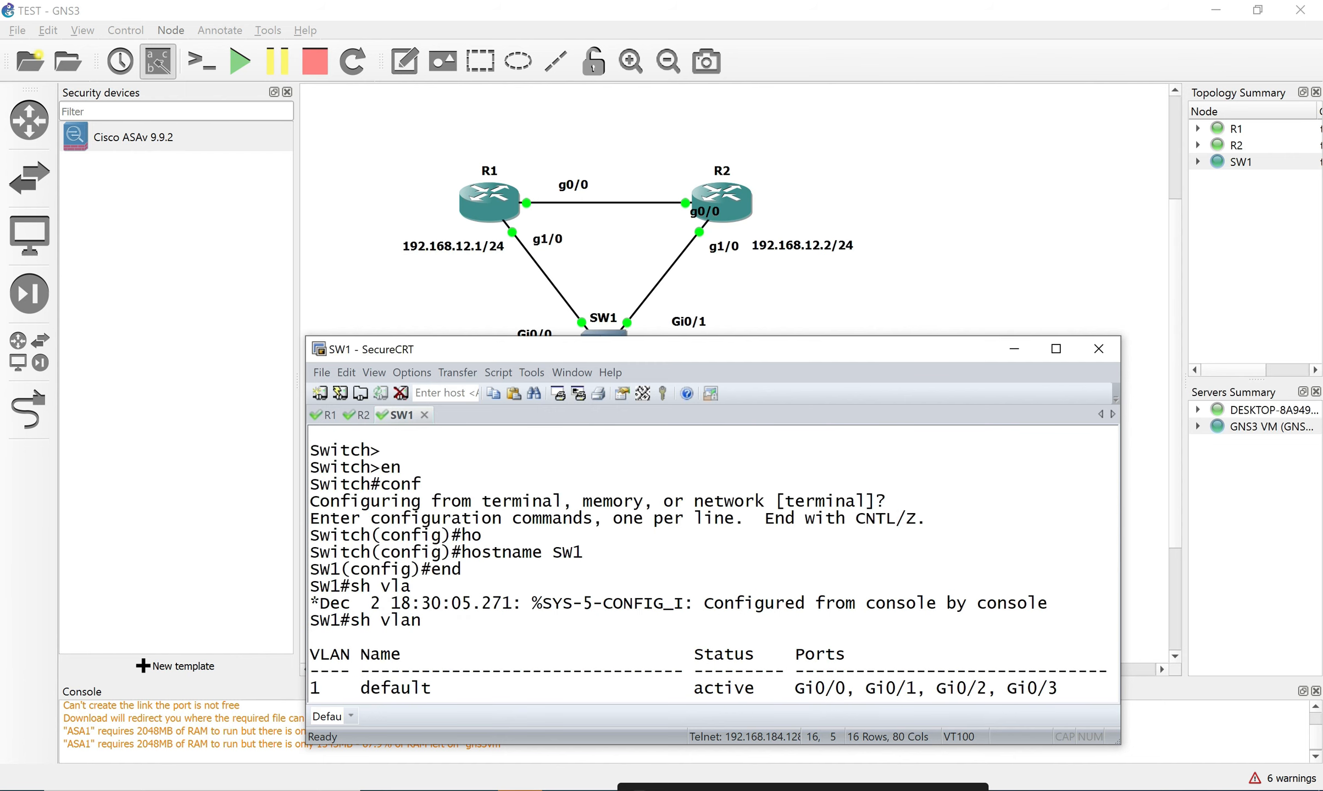
text(conf)
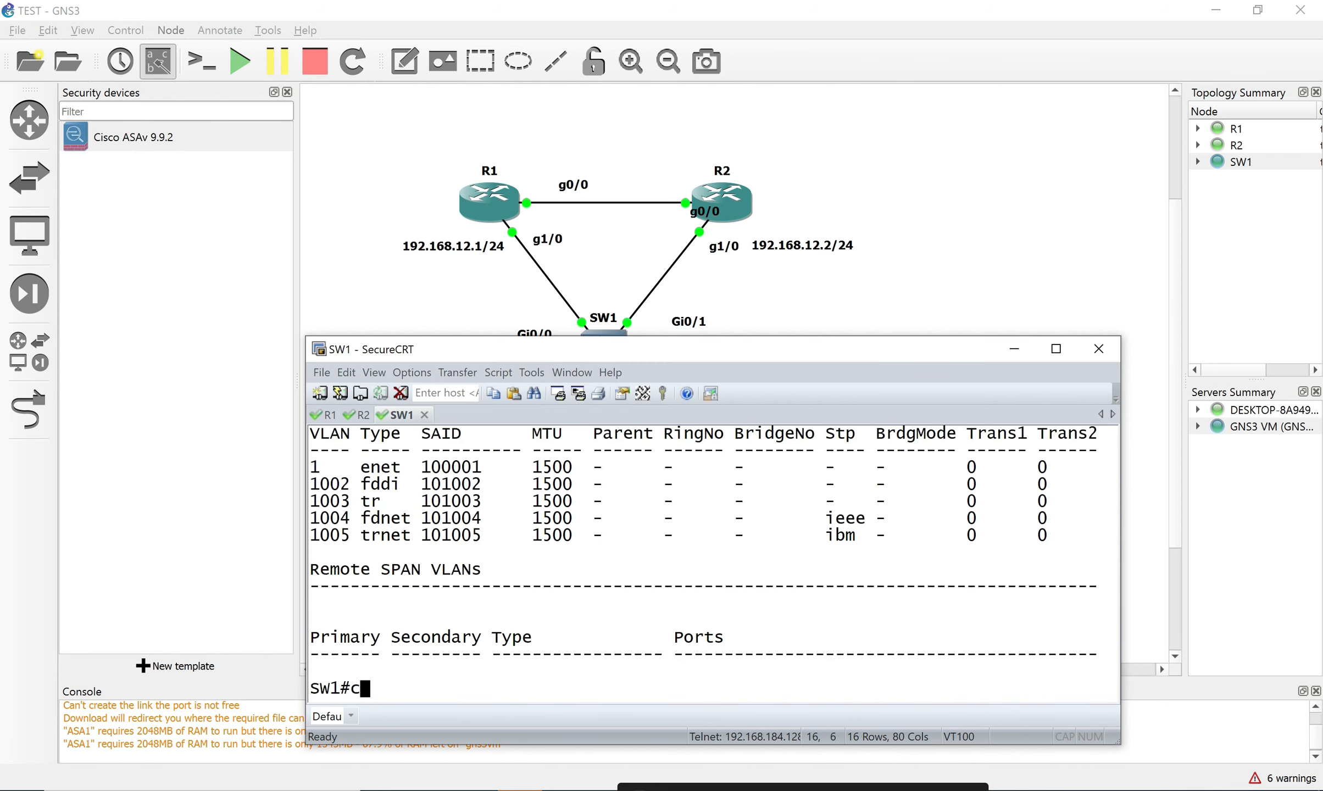
Create VLAN 11 on SW1 from global configuration mode.
key(Return)
key(Return)
text(vl)
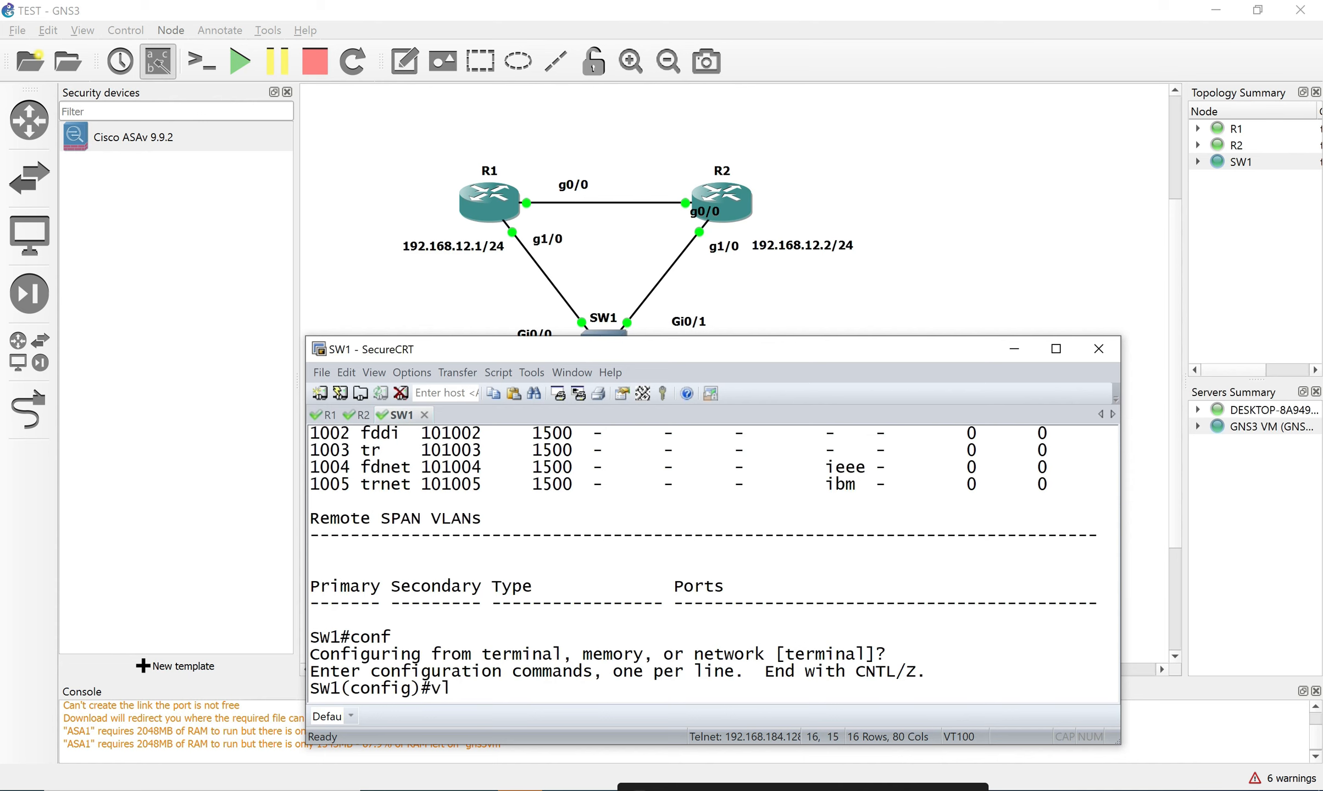
key(Tab)
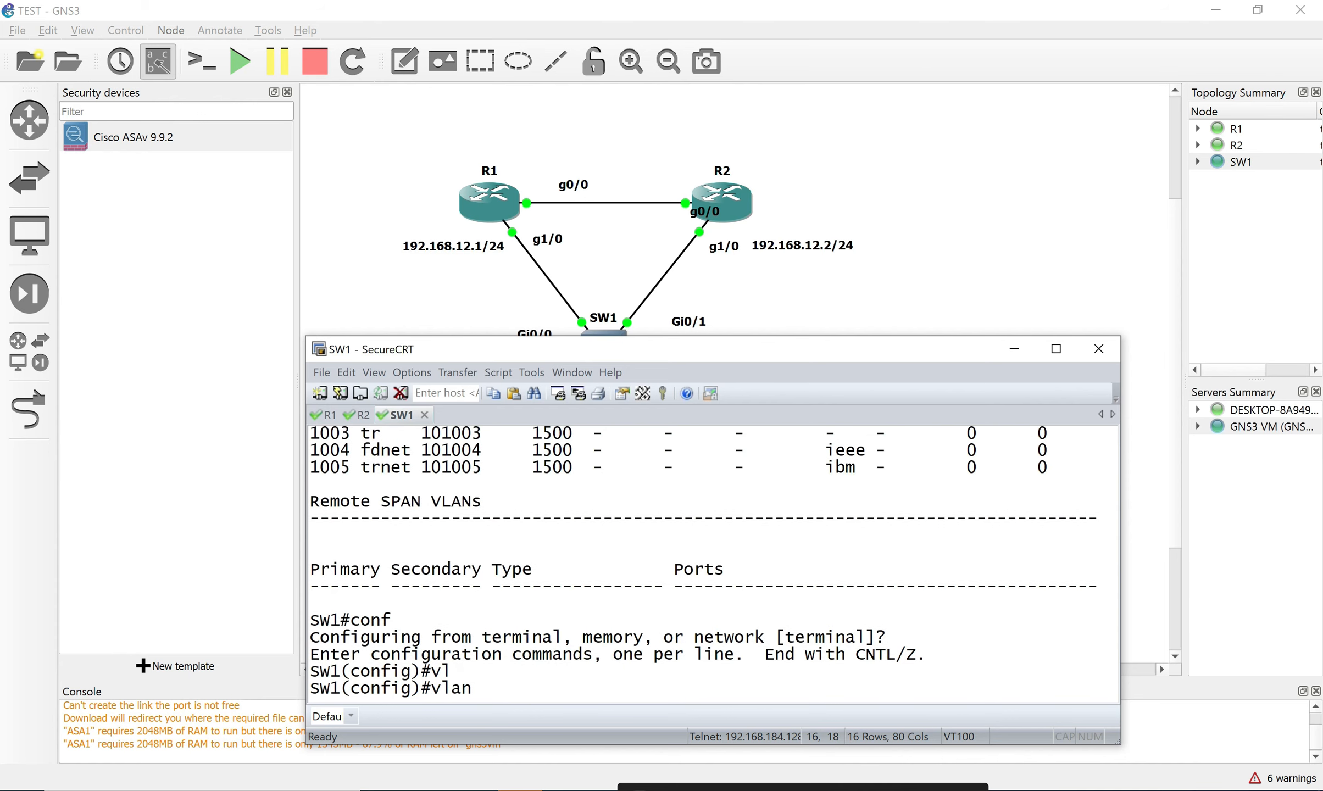
text(11)
key(Return)
text(exi)
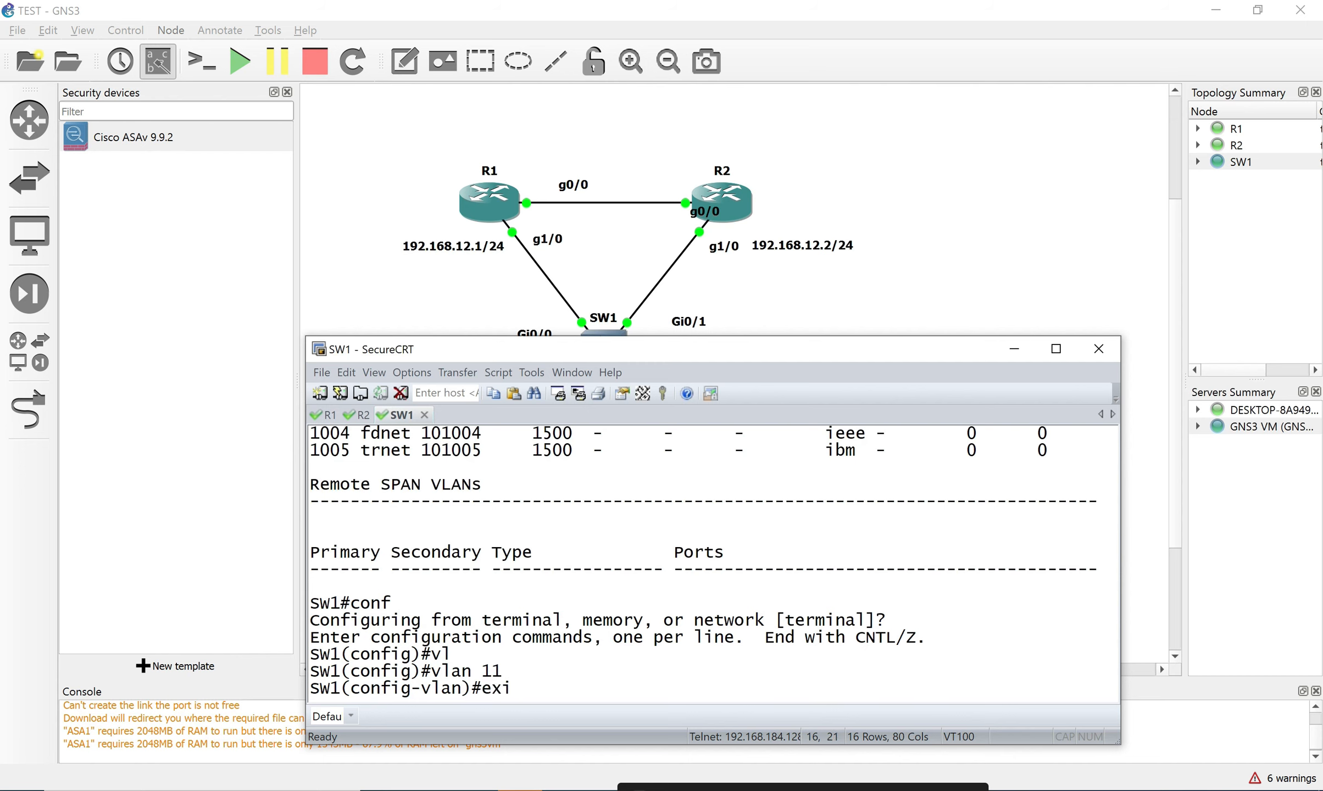
key(Return)
Select interface range Gi0/0 and Gi0/1 on SW1.
text(in)
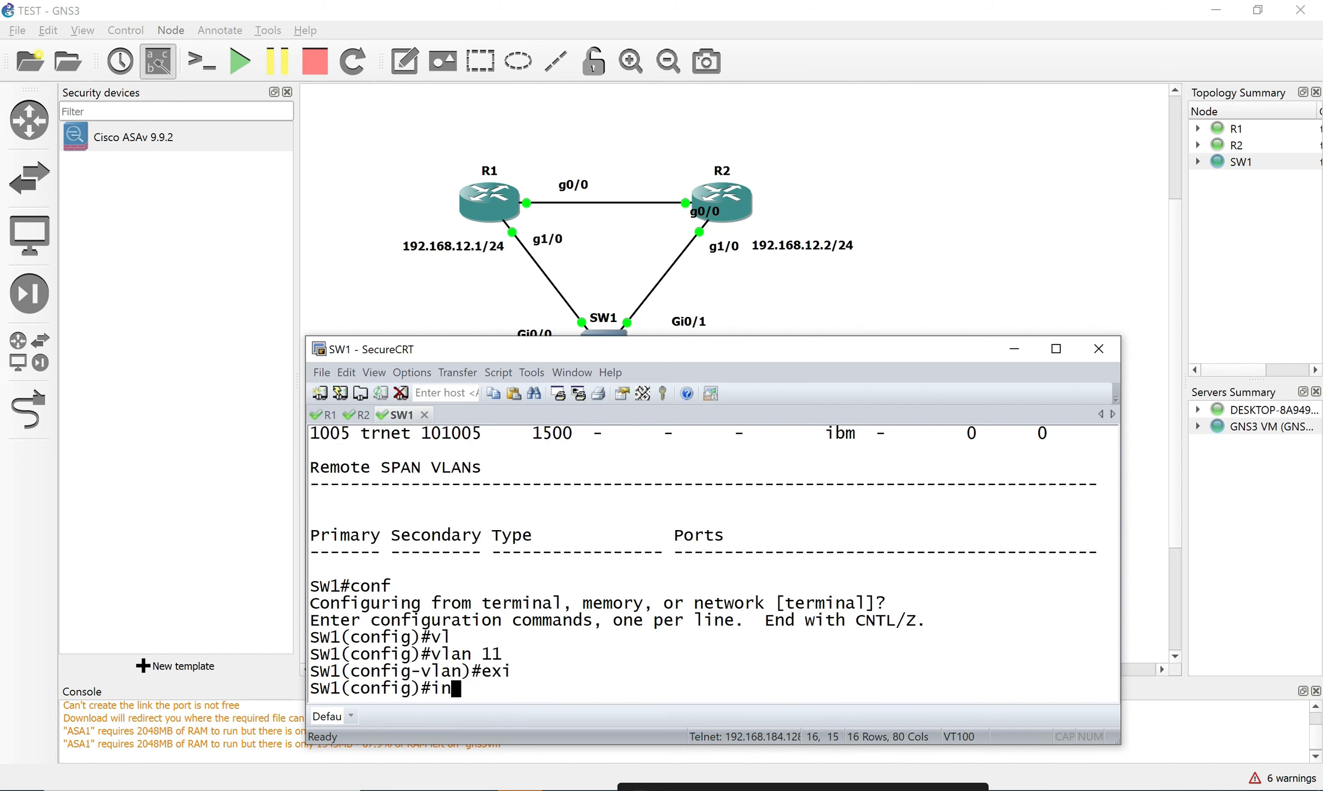
text(t ran)
key(Tab)
text(g)
key(Tab)
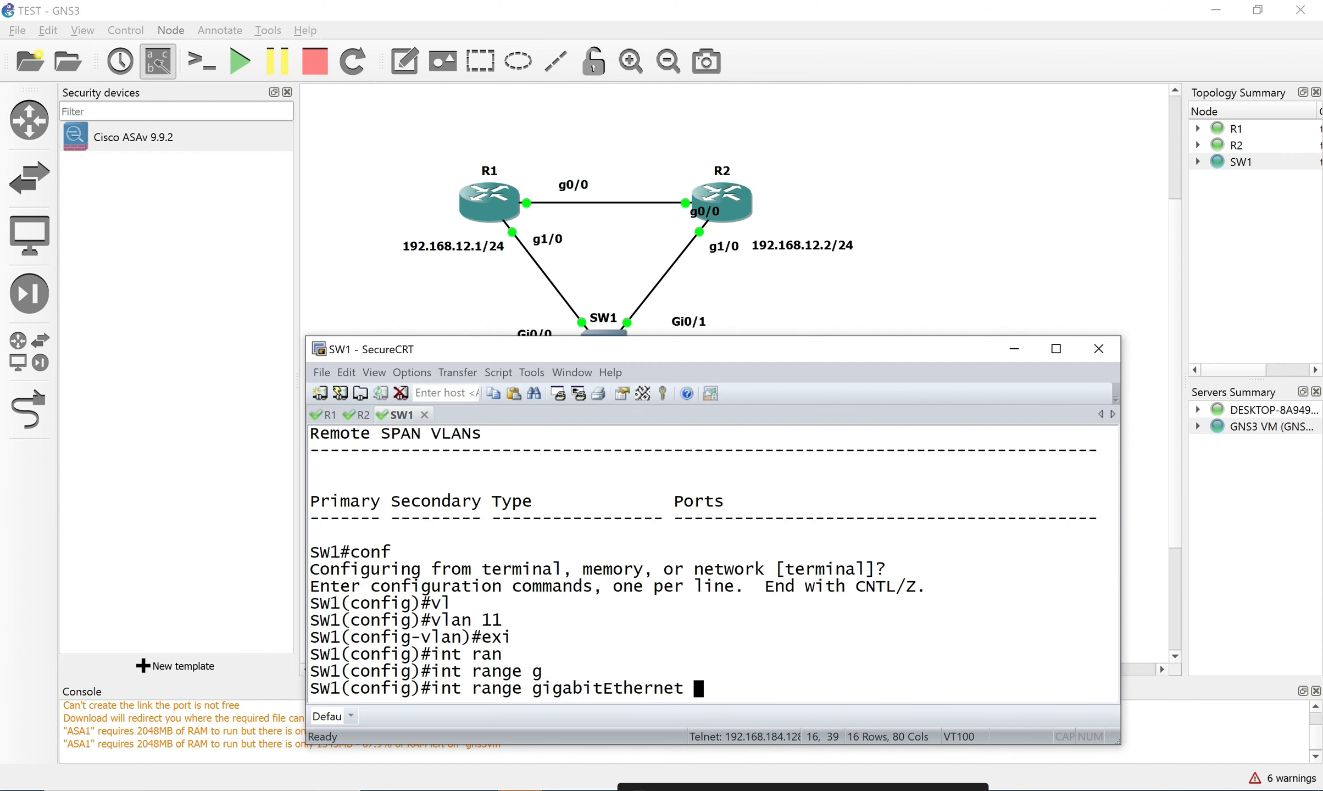
text(0/0,g0/1)
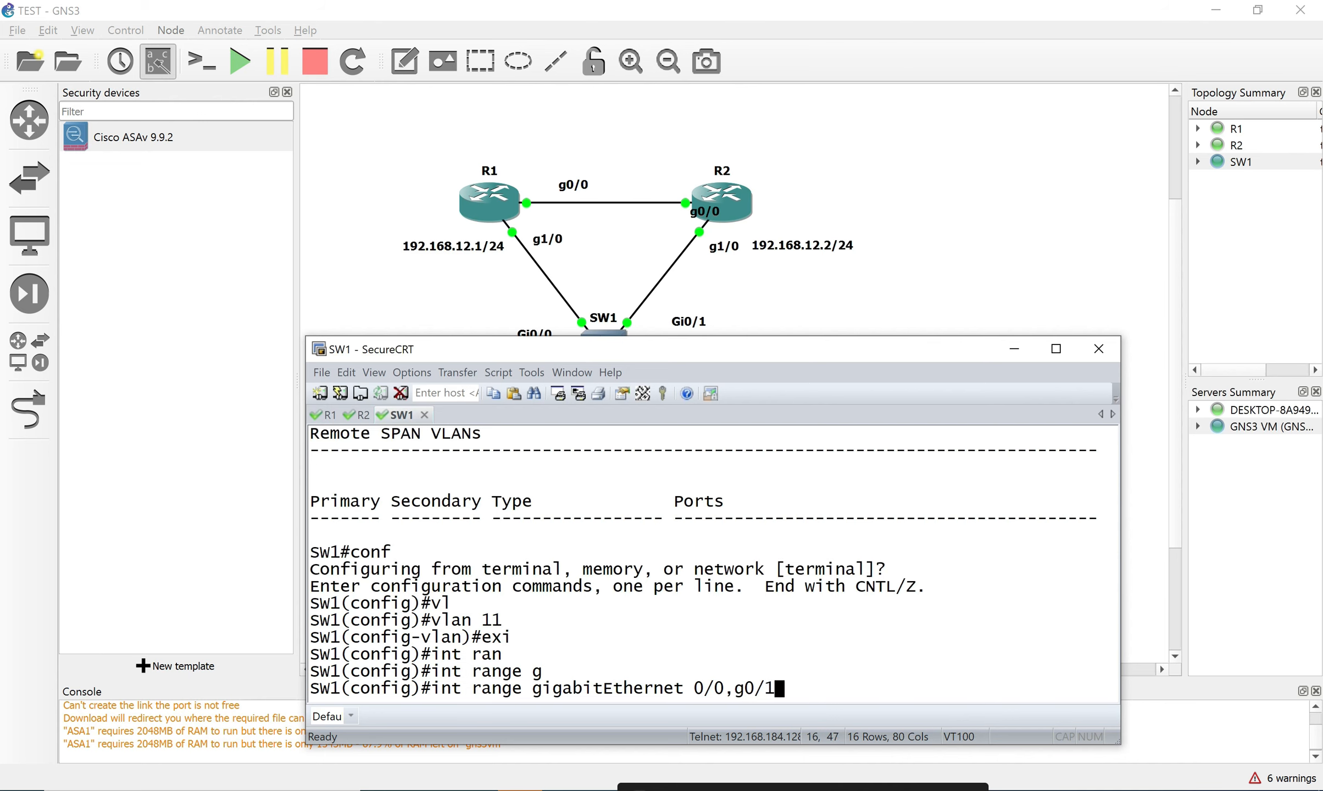
key(Return)
Set Gi0/0 and Gi0/1 to switchport mode access.
text(sw)
key(Tab)
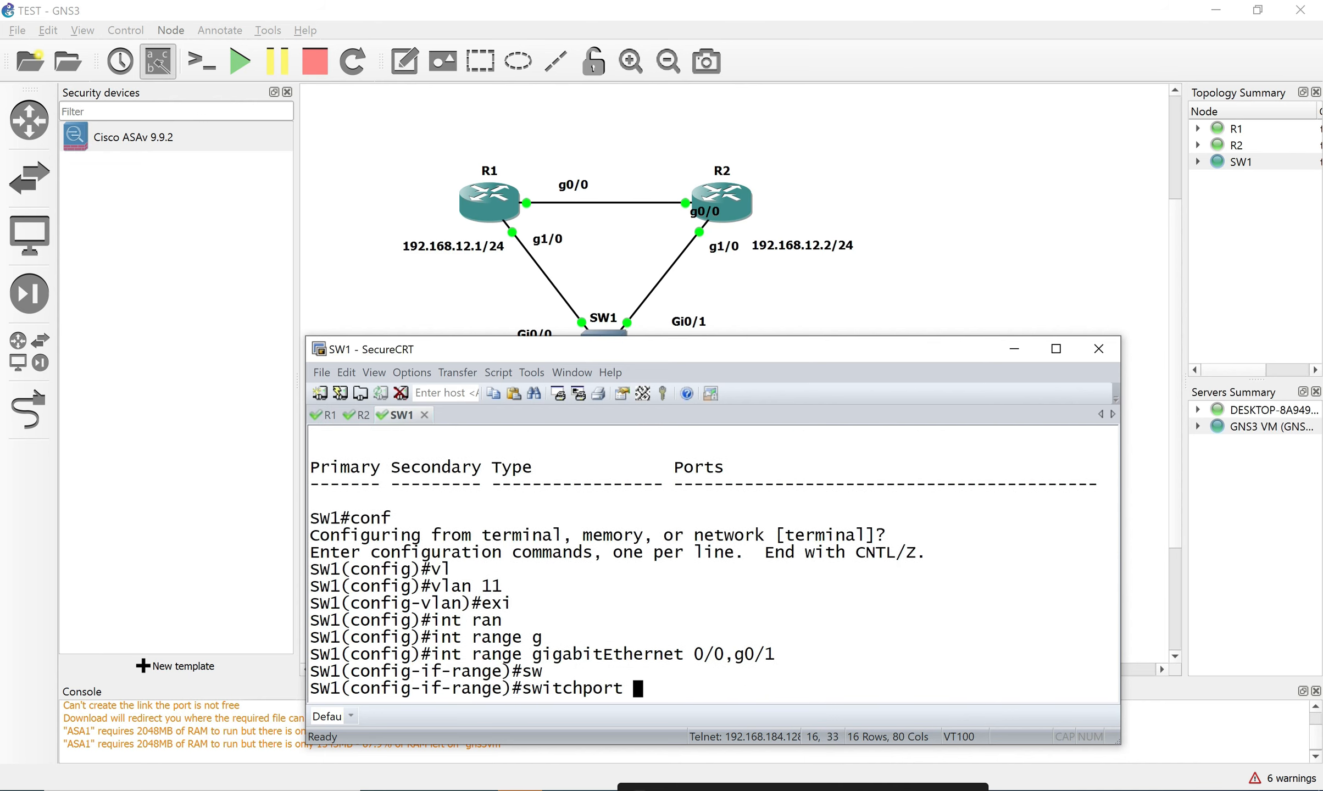
text(mo)
key(Tab)
text(ac)
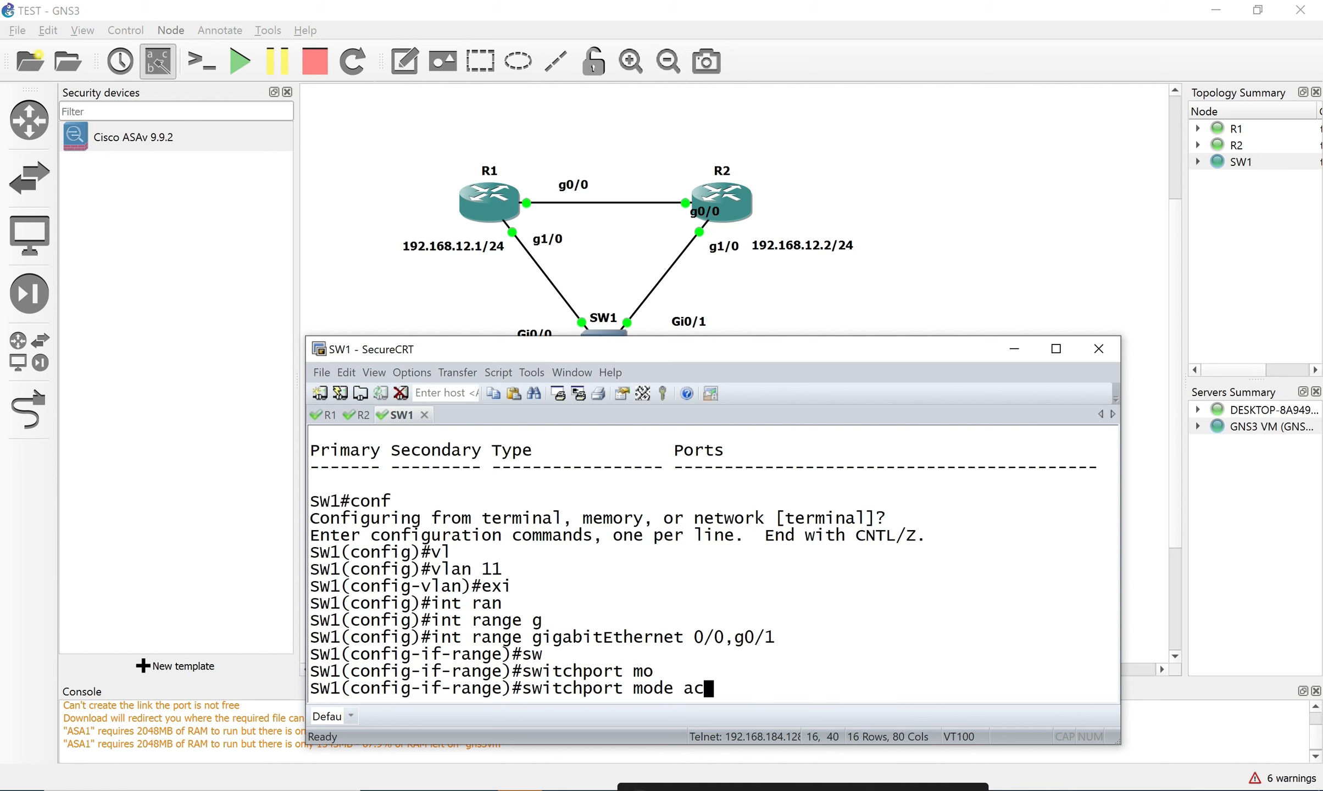
key(Tab)
Enter 'switchport access vlan' for the port range, correcting a mistyped keyword.
text(v)
key(Tab)
text(l)
key(Tab)
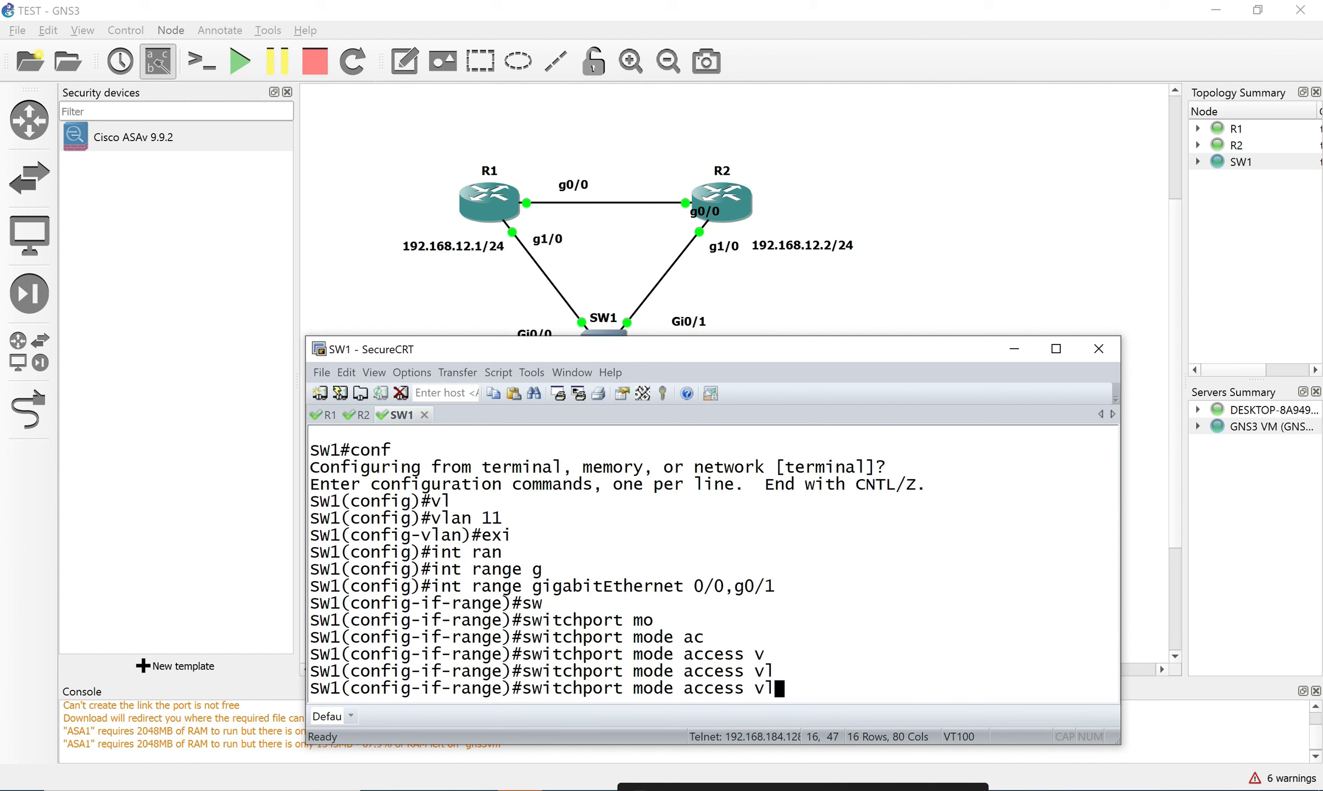
key(BackSpace)
key(BackSpace)
key(BackSpace)
key(BackSpace)
key(BackSpace)
key(BackSpace)
key(BackSpace)
key(BackSpace)
key(BackSpace)
key(BackSpace)
key(BackSpace)
key(BackSpace)
key(BackSpace)
key(BackSpace)
key(BackSpace)
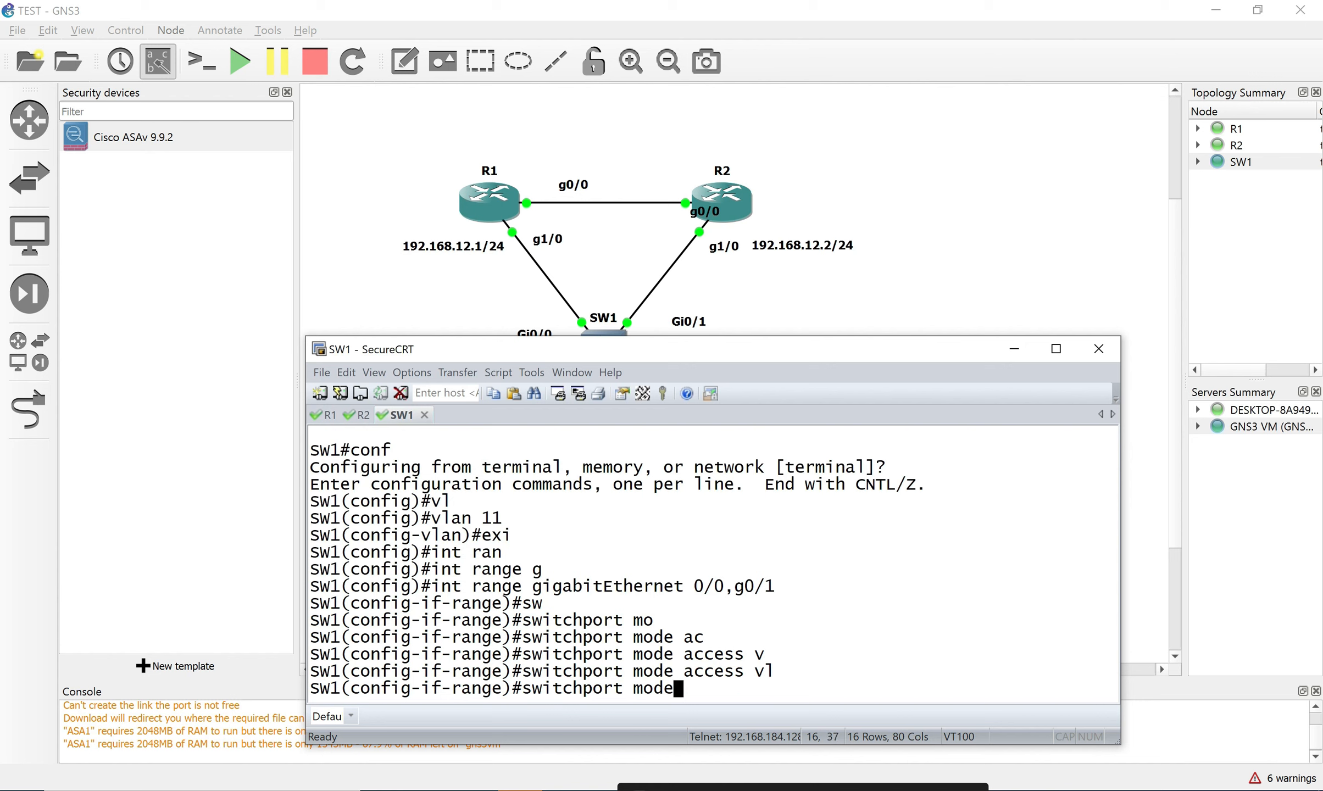
key(Tab)
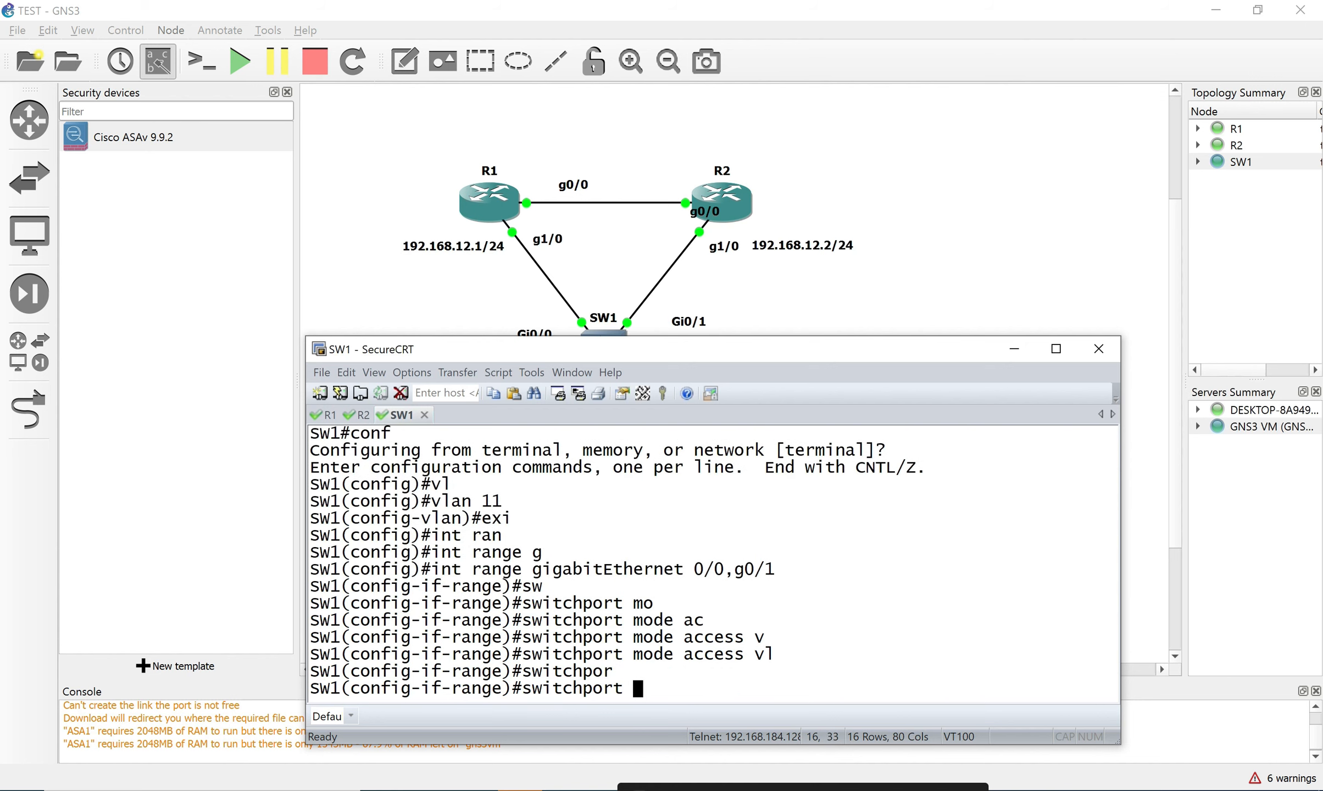
text(acc)
key(Tab)
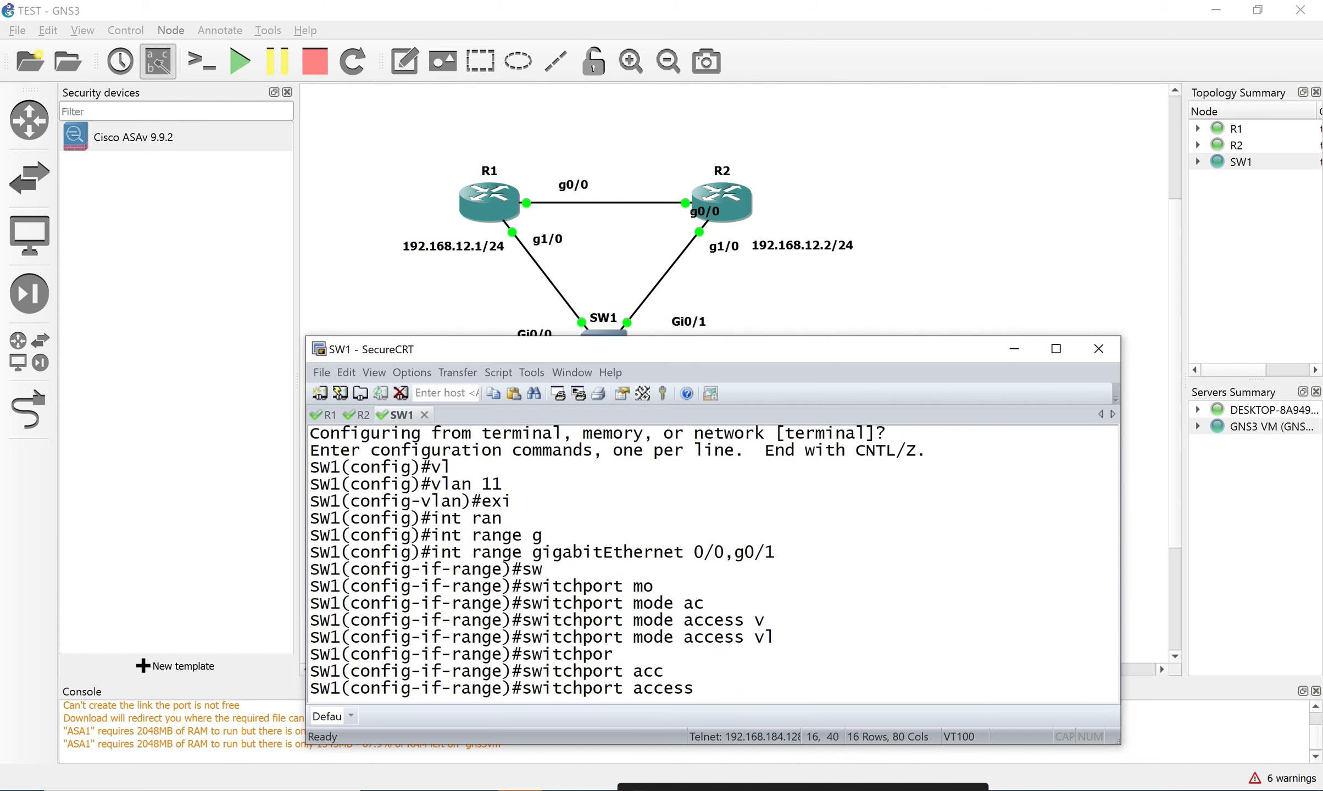
text(vl)
key(Tab)
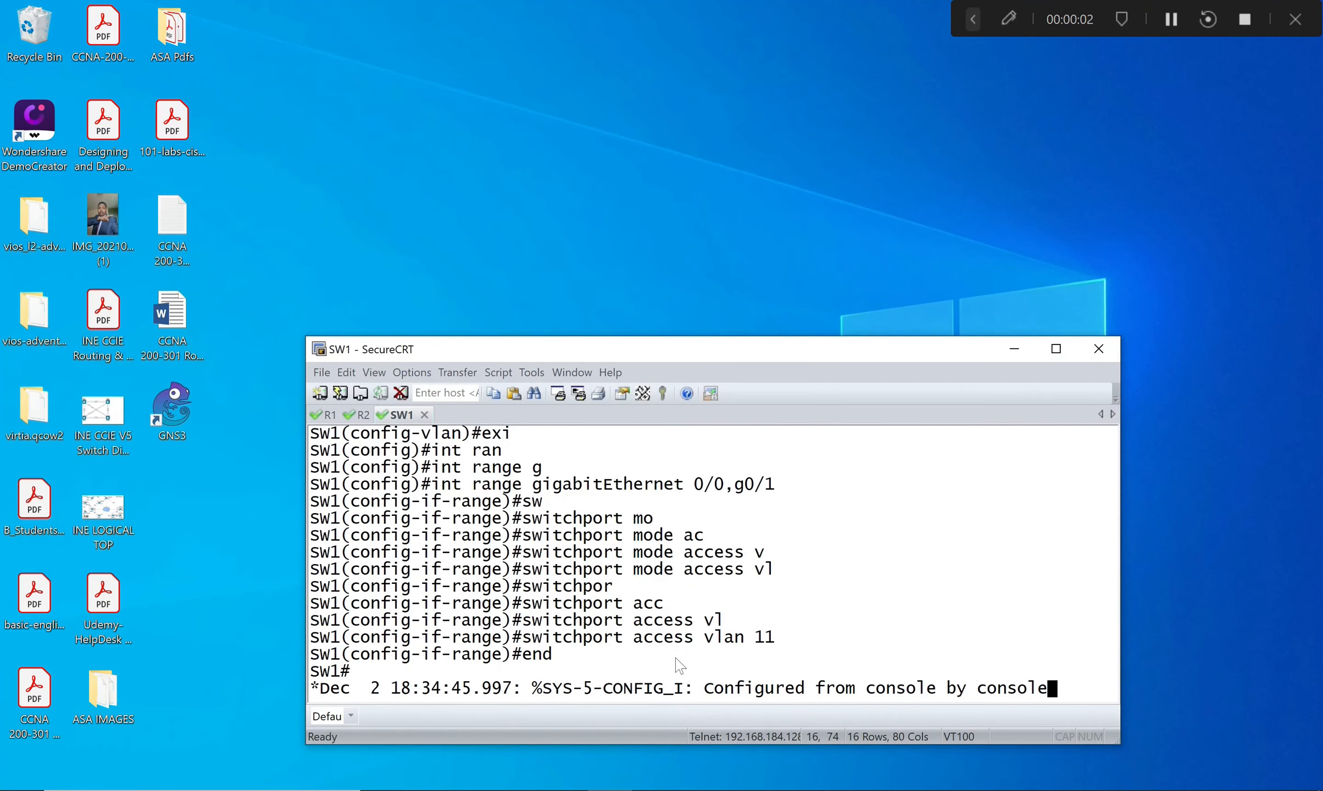
Restore GNS3 and the SW1 console, repositioning the console window.
mouse_move(597, 787)
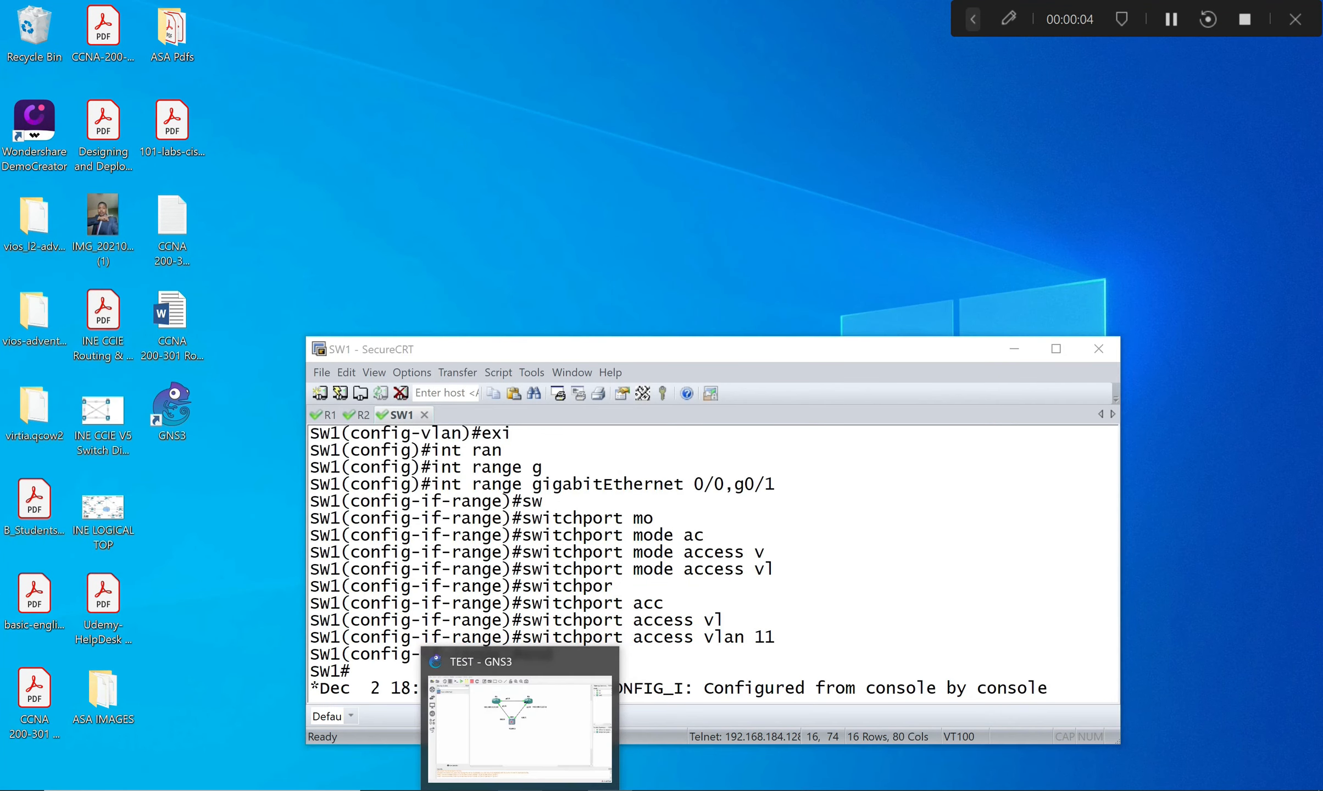
click(520, 787)
click(610, 787)
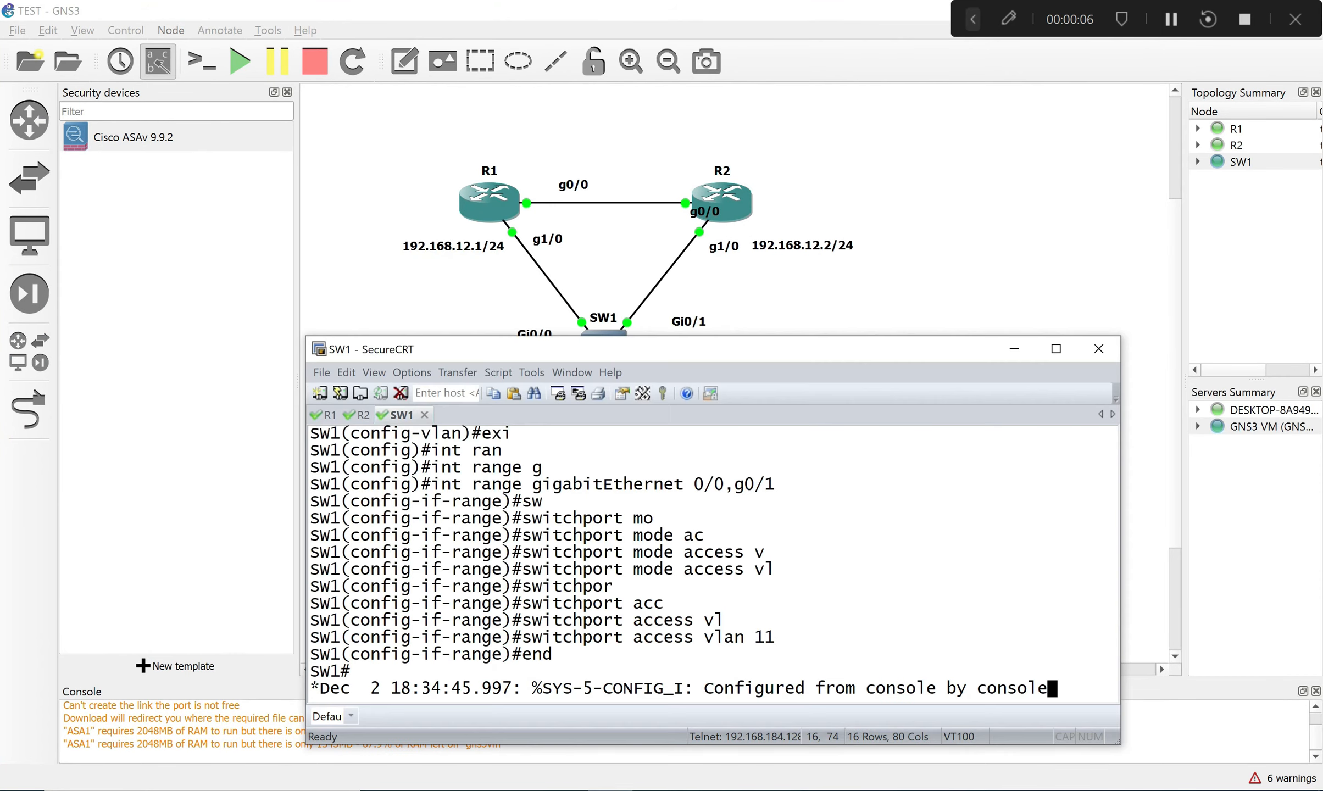
drag(809, 345, 832, 302)
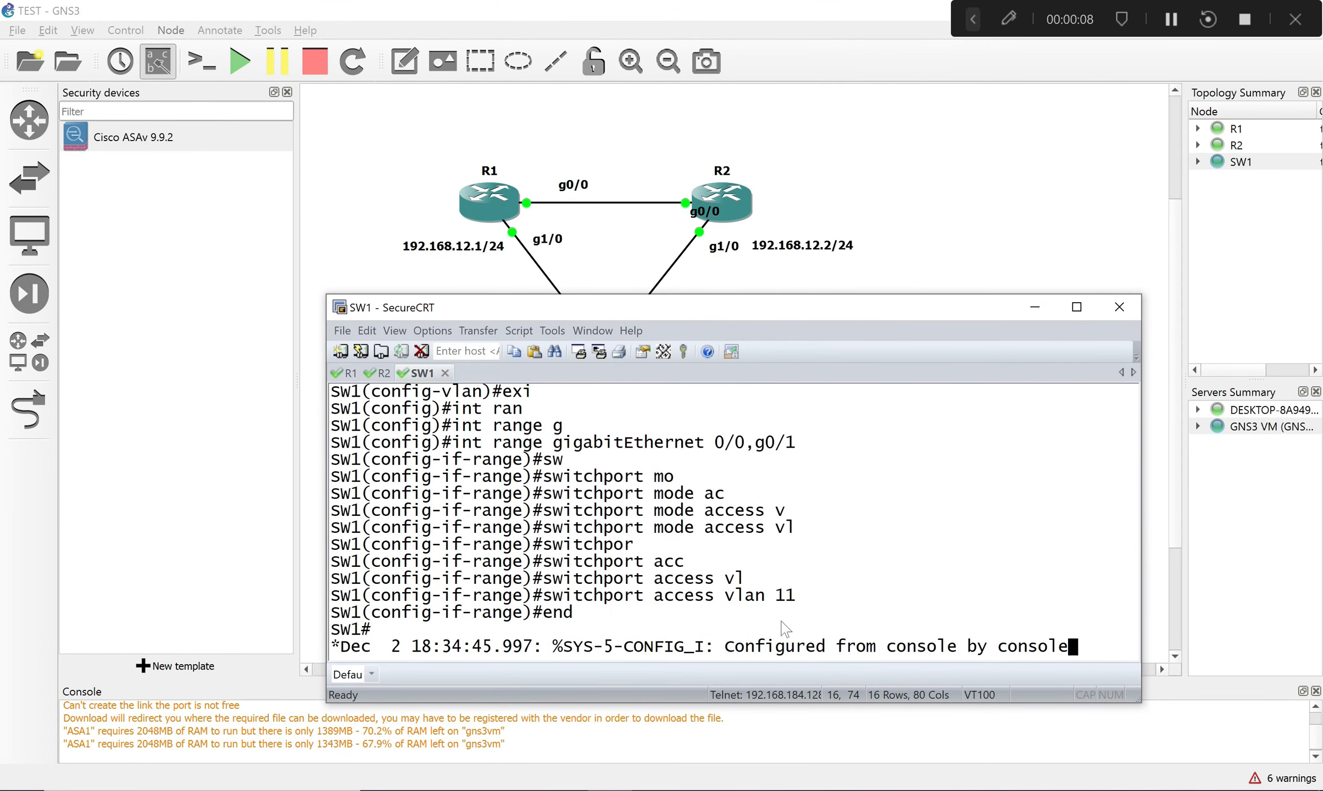
drag(1170, 19, 1028, 783)
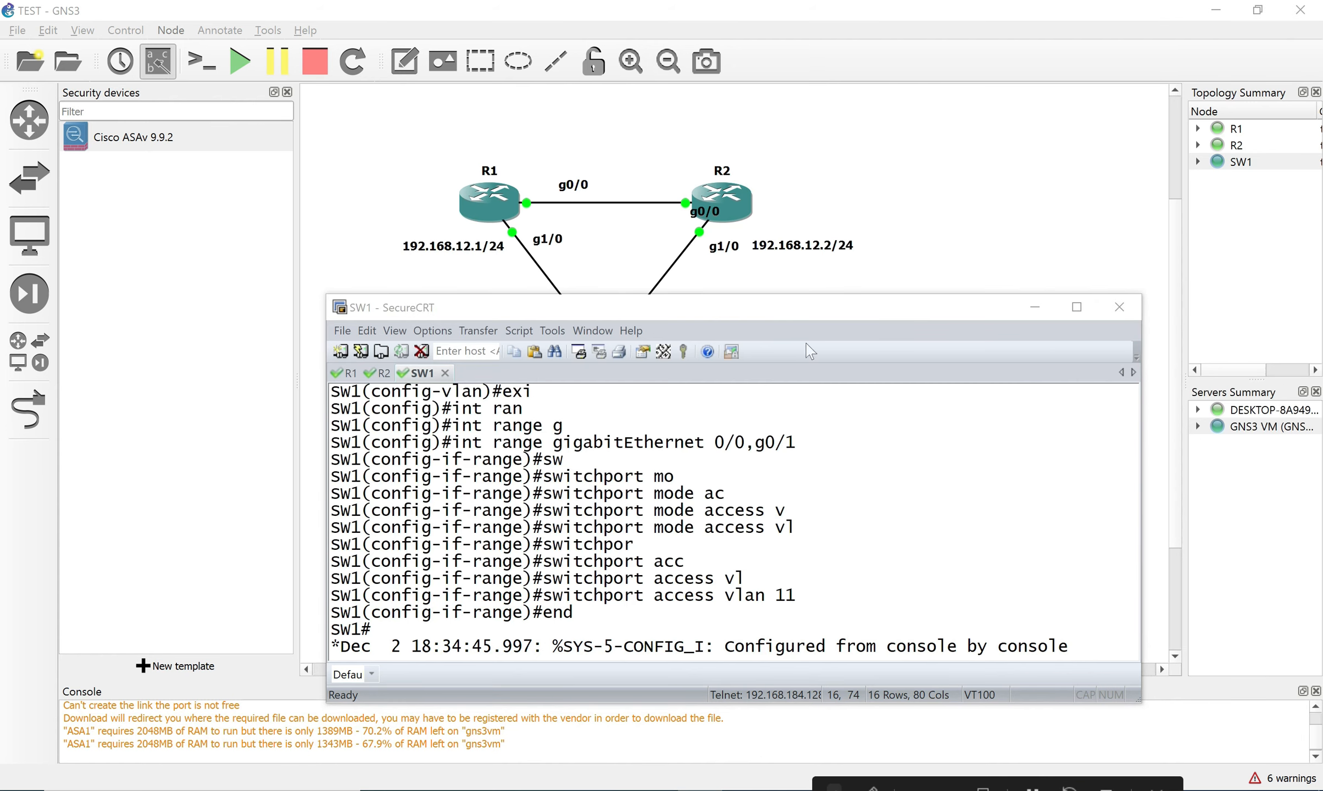
mouse_move(819, 318)
mouse_down()
mouse_move(787, 433)
mouse_move(822, 294)
mouse_up()
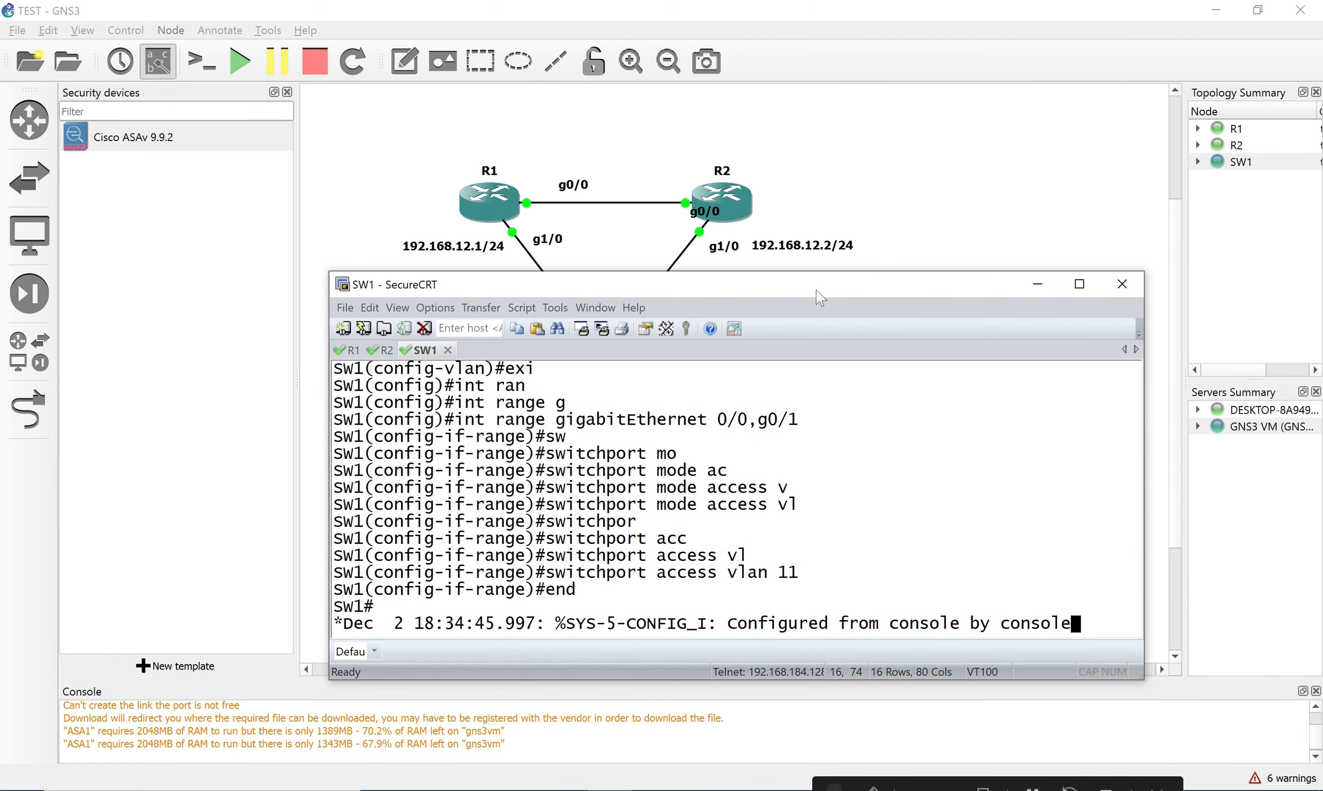
Run 'sh run int g0/0' on SW1 and highlight the access vlan 11 line.
key(Return)
text(sh r)
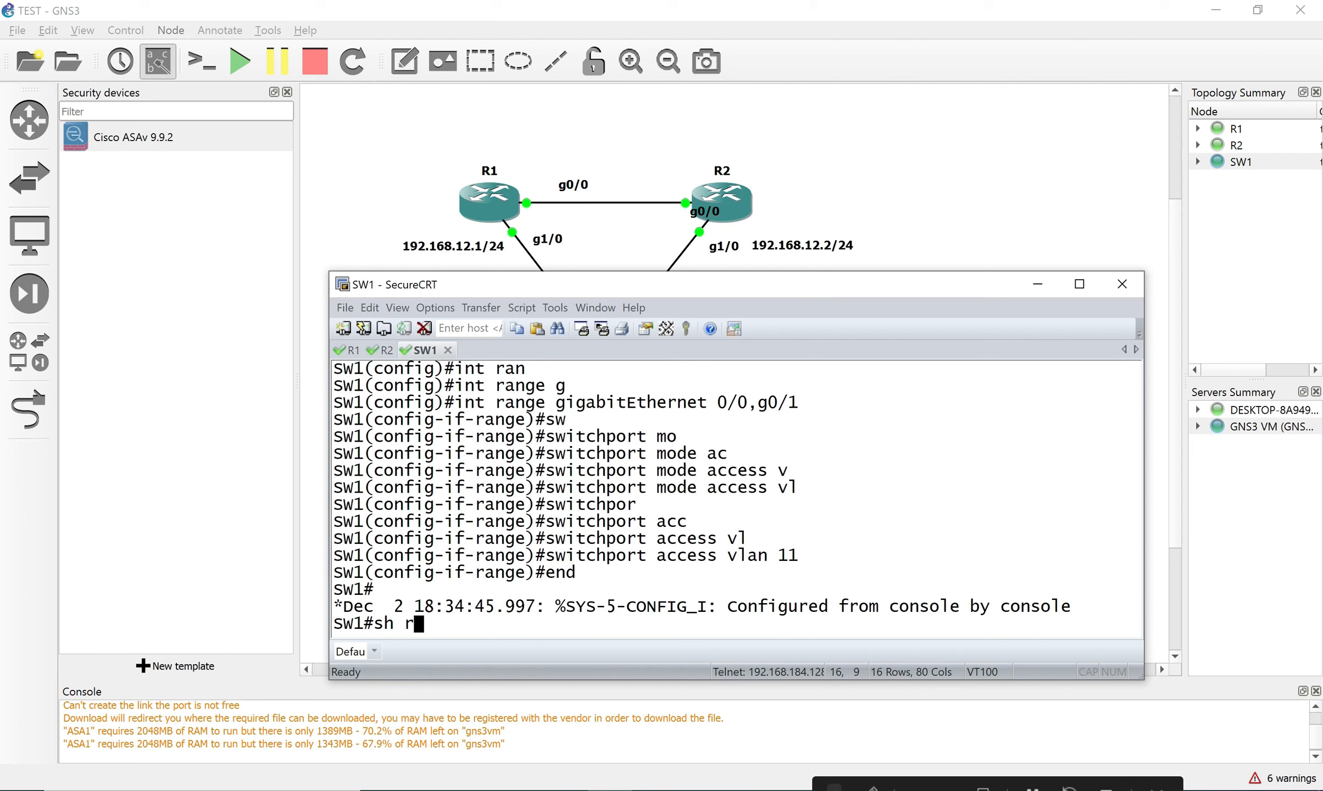
text(un int g0/0)
key(Return)
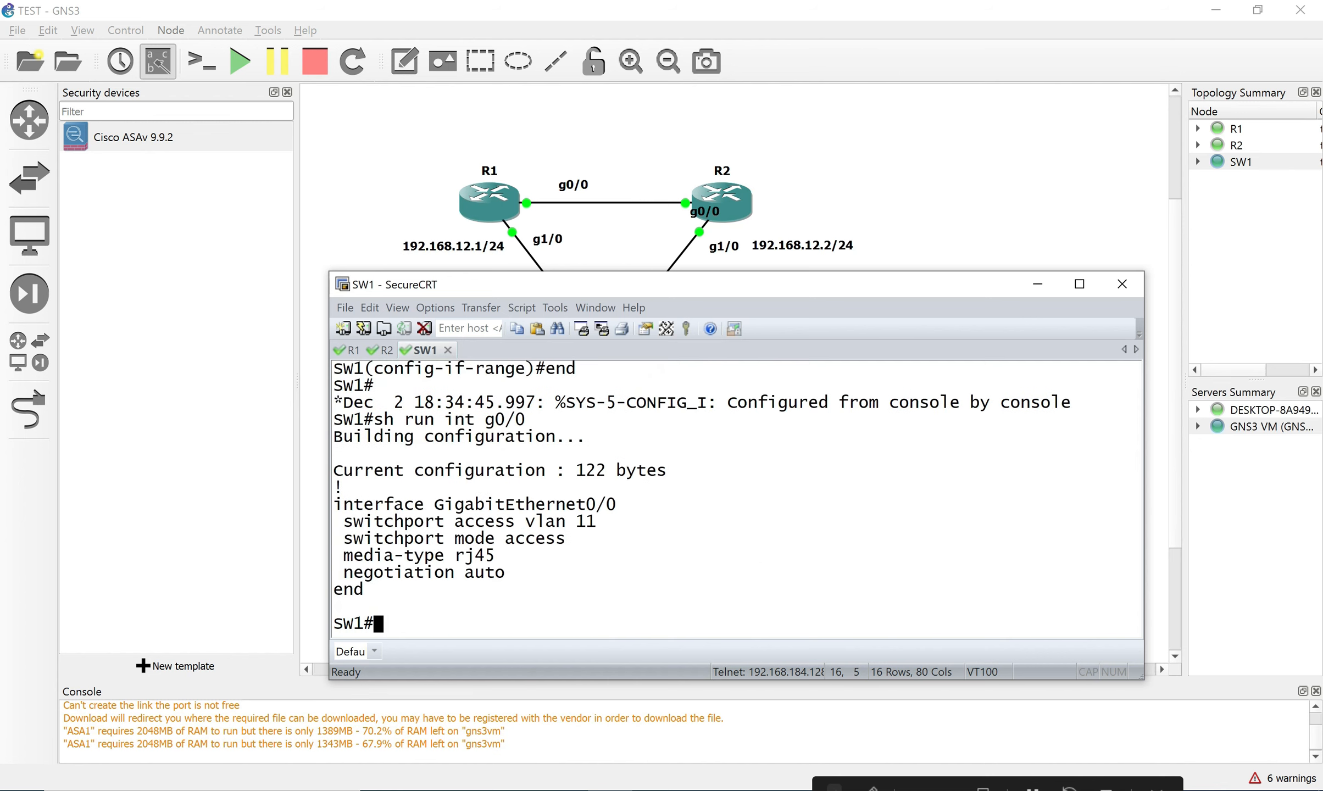
mouse_move(337, 541)
mouse_down()
mouse_move(549, 536)
mouse_move(606, 508)
mouse_move(597, 528)
mouse_move(341, 526)
mouse_up()
Bring up R1's console session and arrange its window to uncover SW1.
double_click(574, 404)
click(351, 351)
text(int)
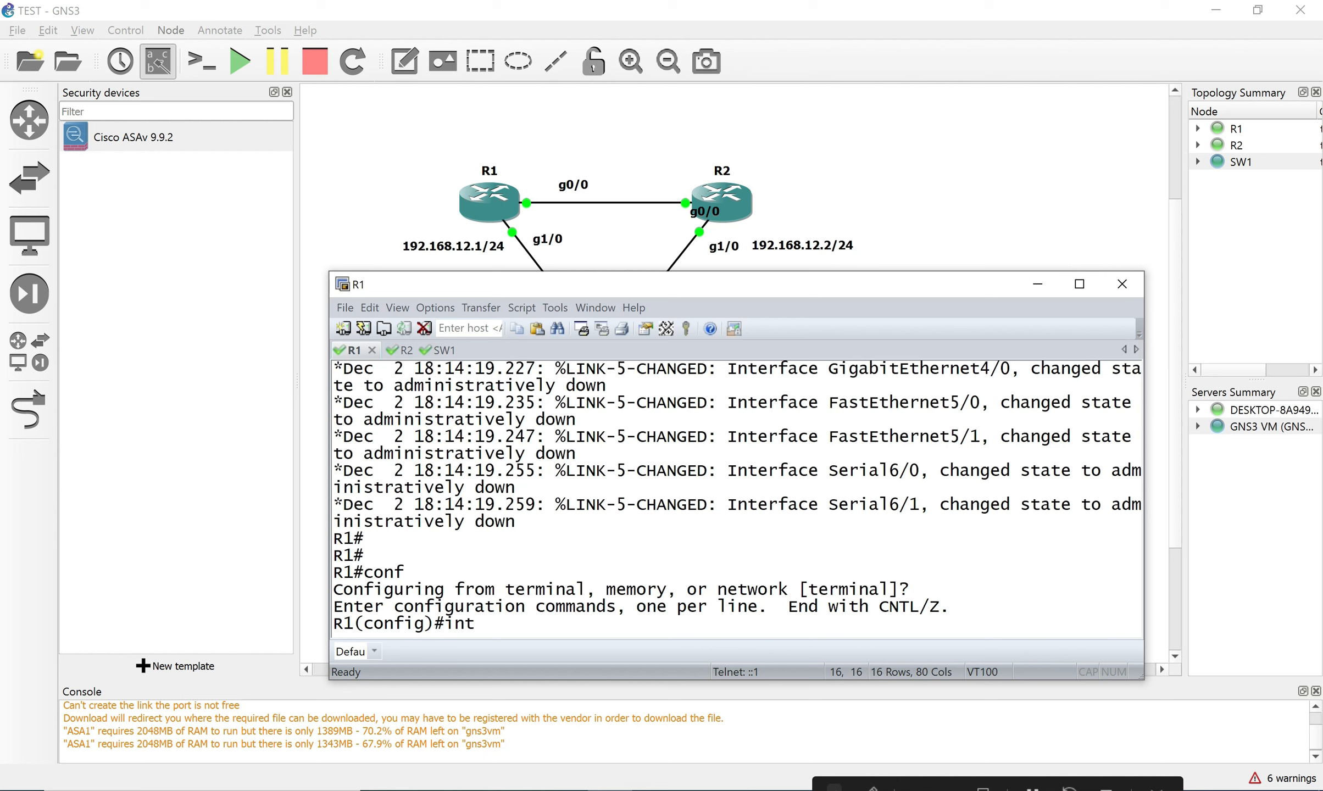
drag(836, 289, 750, 407)
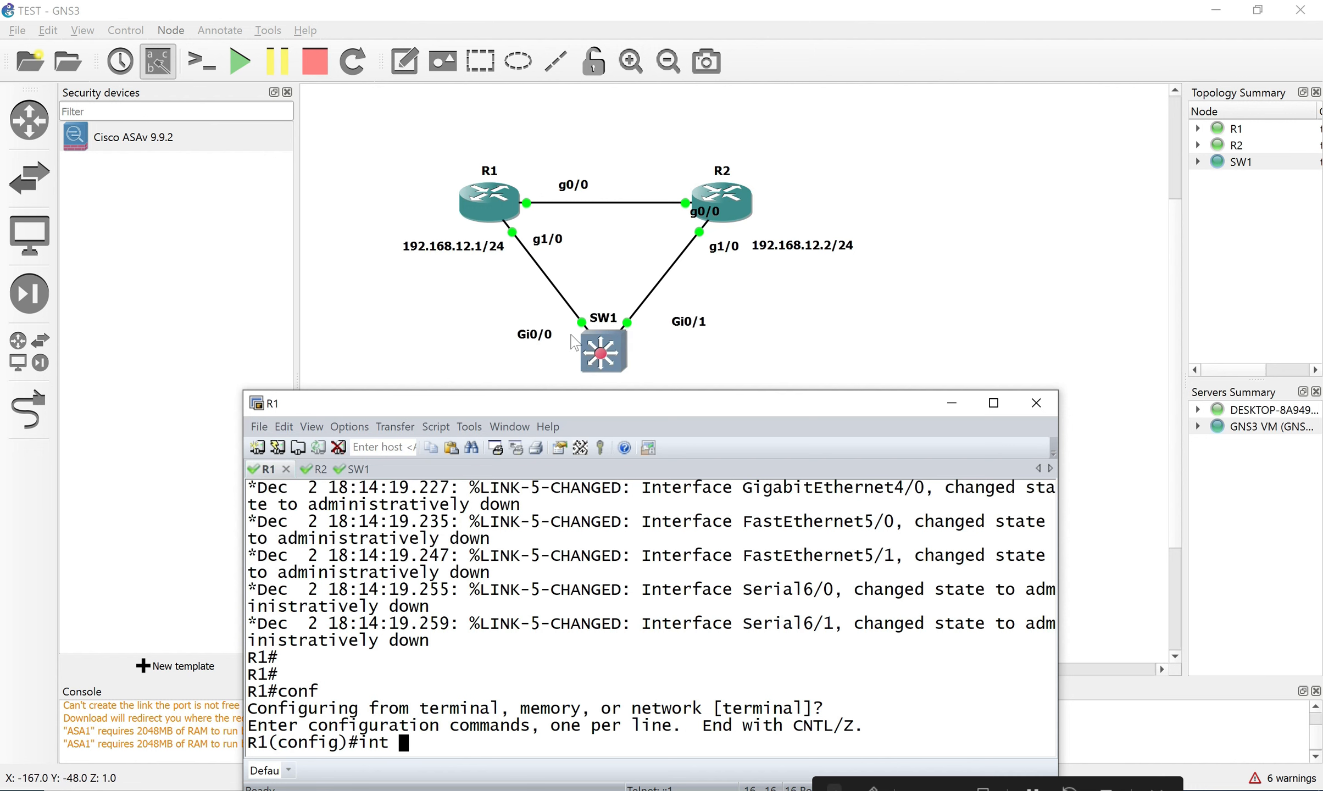
drag(608, 411, 649, 352)
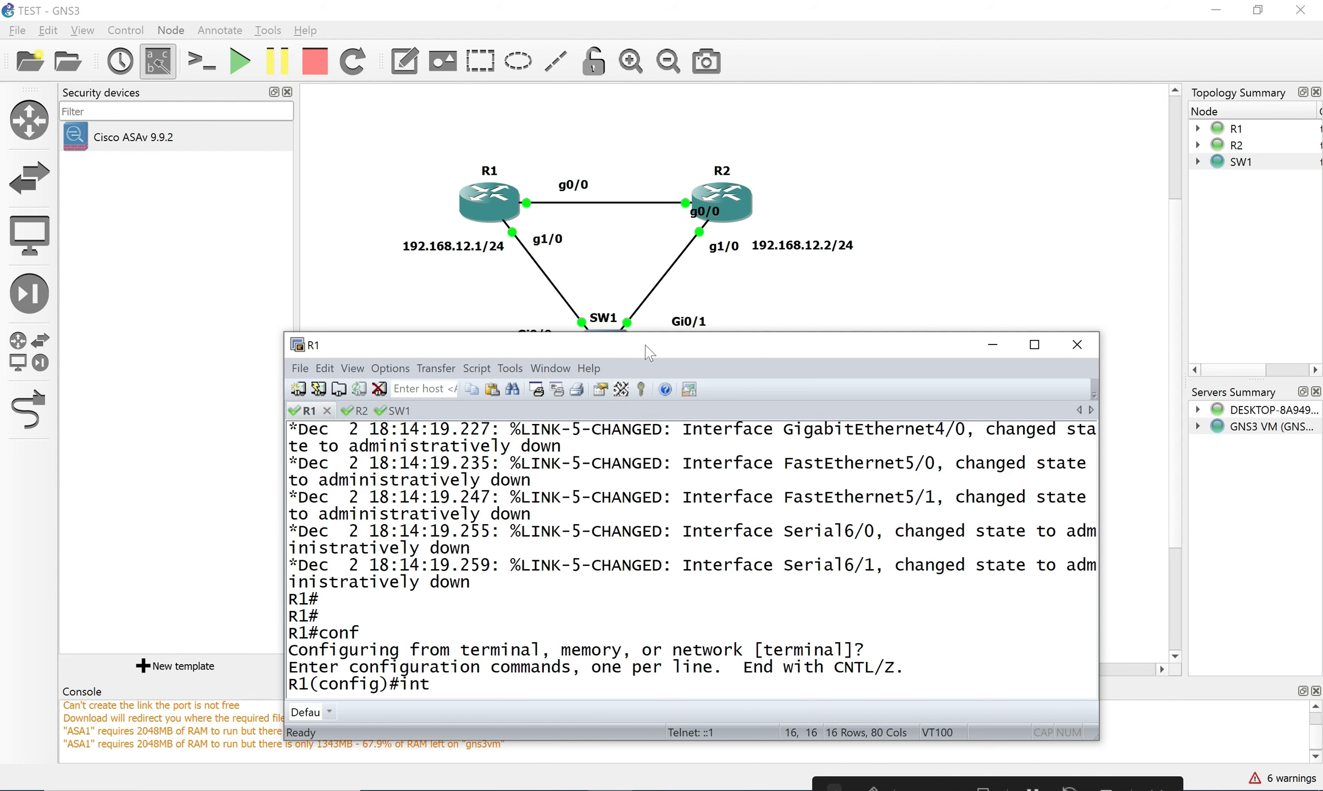
drag(649, 352, 668, 382)
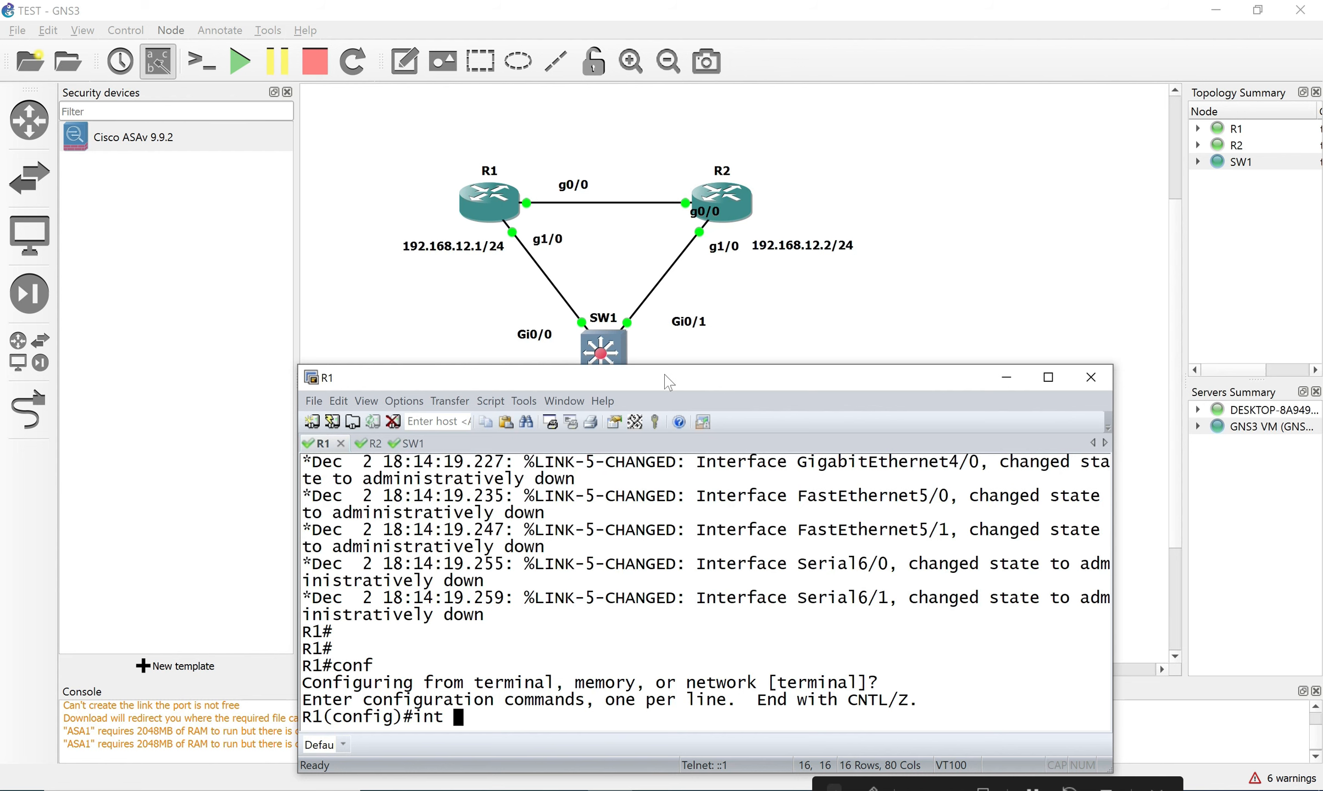
drag(669, 382, 663, 374)
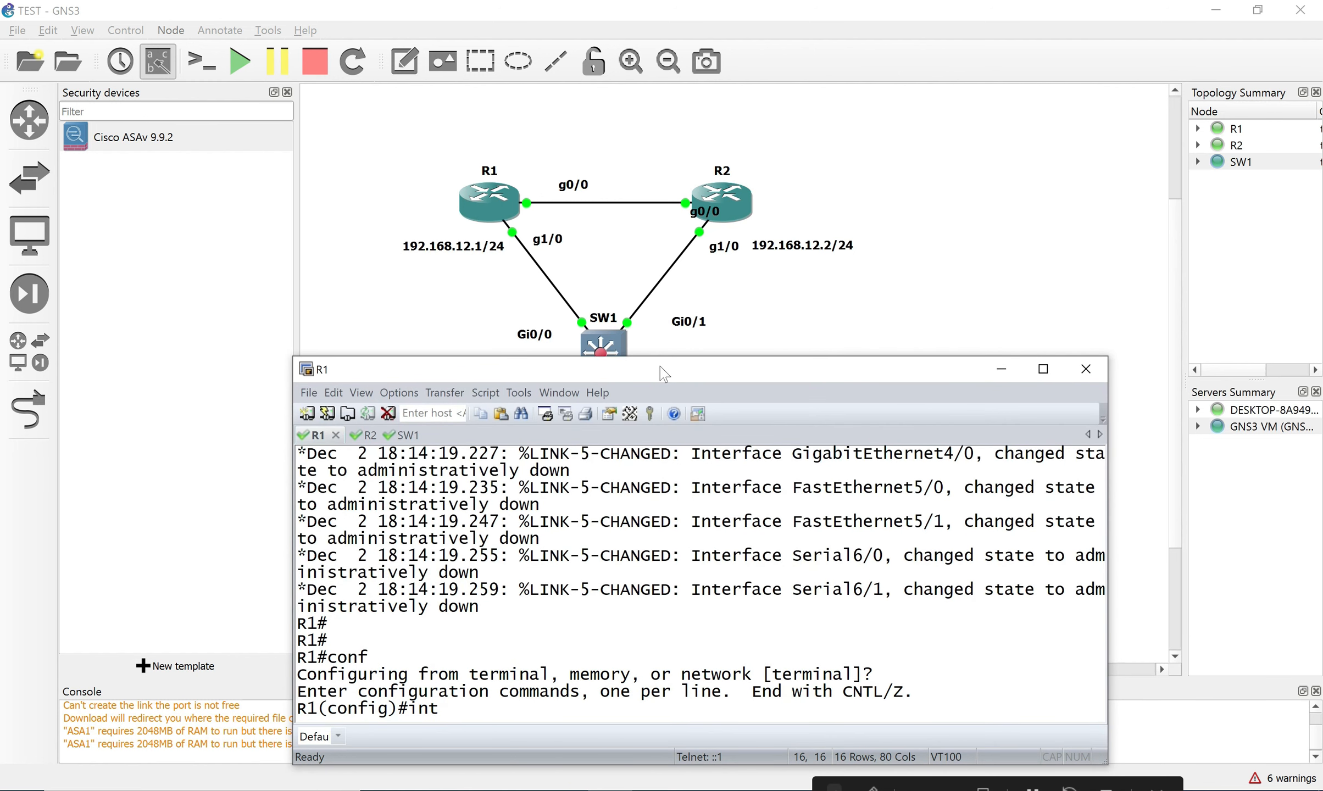
Enter R1's g1/0 interface and enable it with 'no shutdown'.
text(g)
text(0/0)
key(BackSpace)
key(BackSpace)
key(BackSpace)
text(1/0)
key(Return)
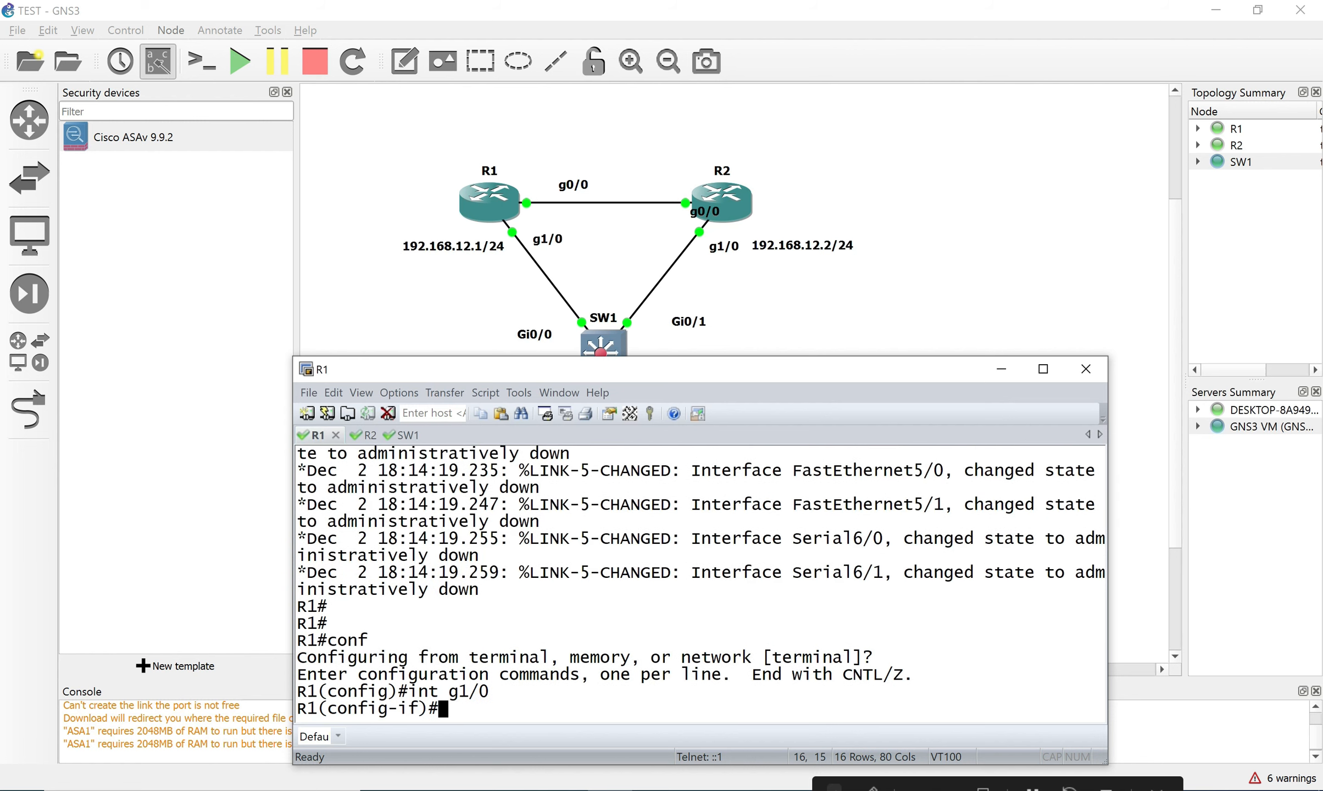
text(no sg)
key(Return)
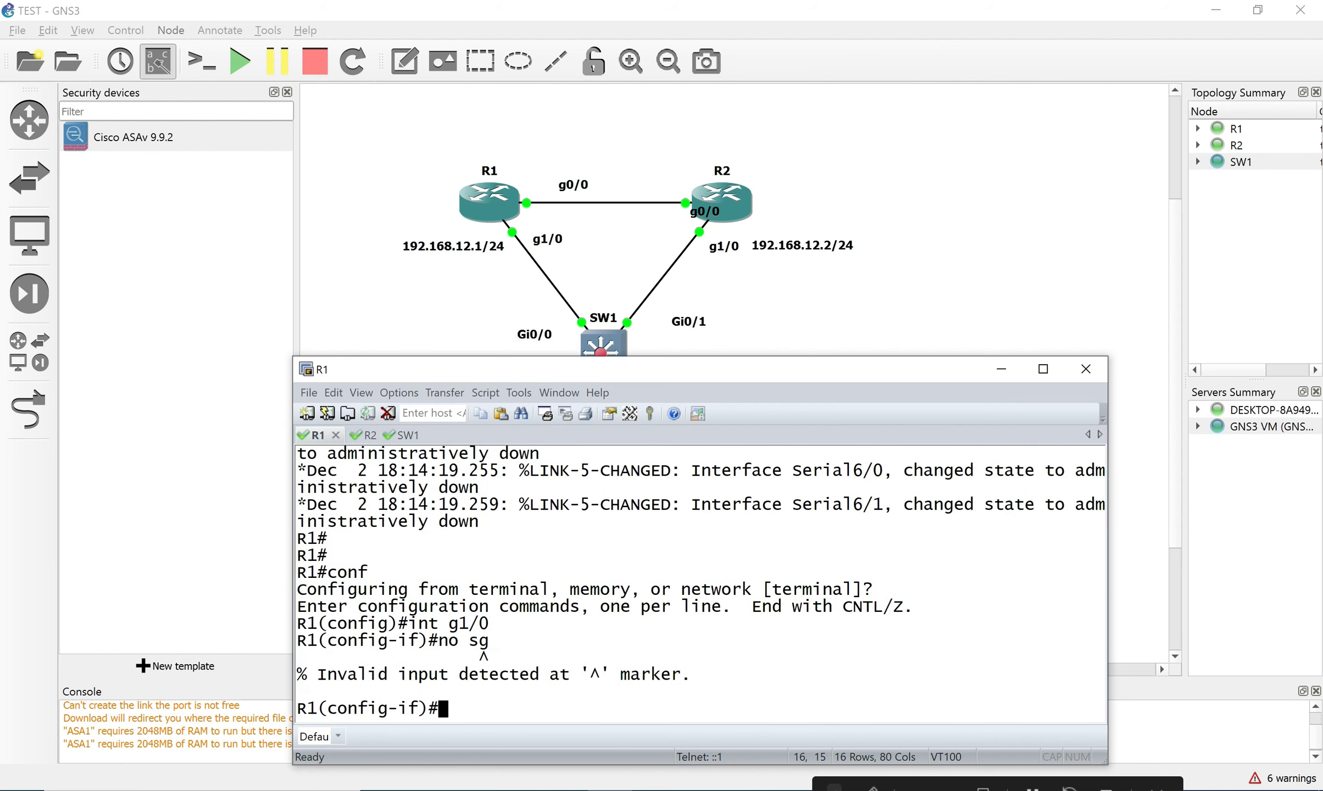
key(Up)
key(BackSpace)
text(h)
key(Return)
Assign 192.168.12.1 255.255.255.0 to R1's g1/0 and copy that ip address command.
text(ip add)
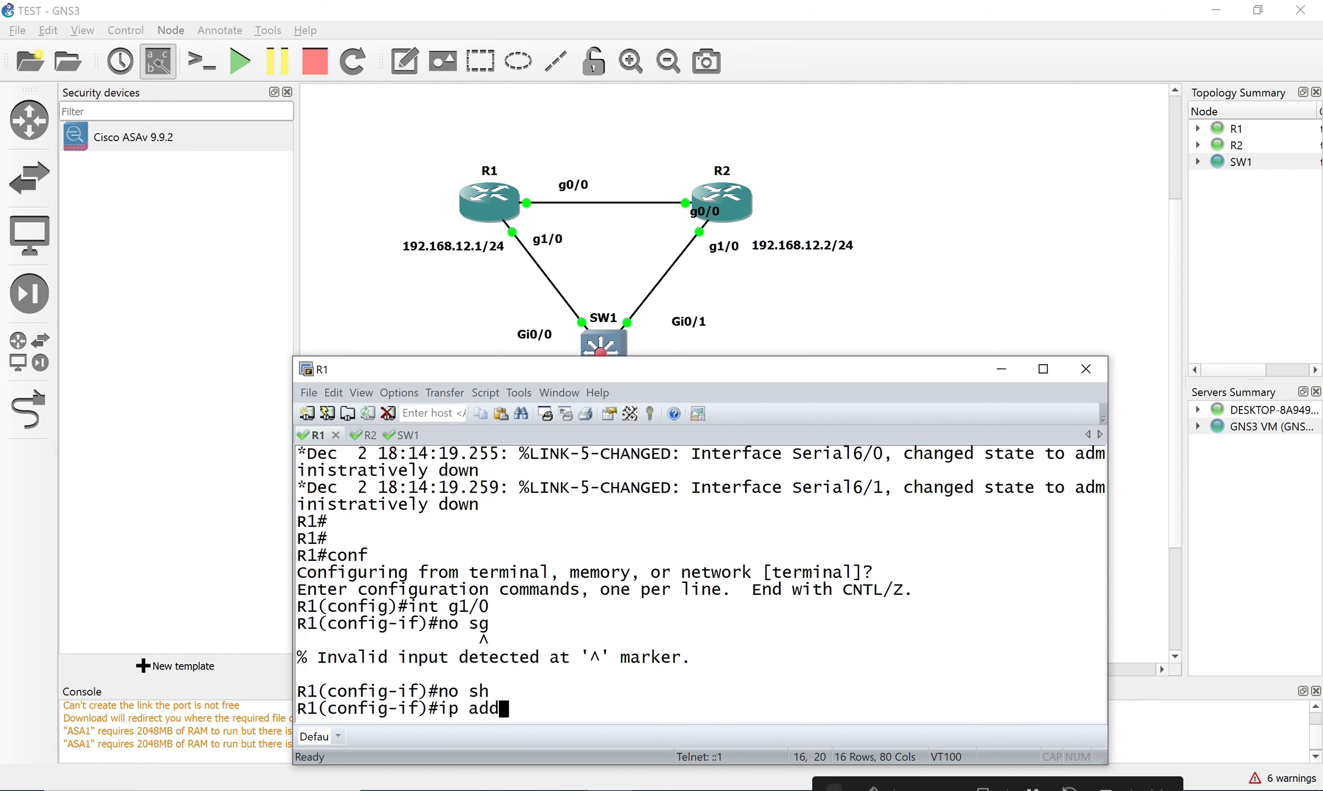
key(Tab)
text(192.1)
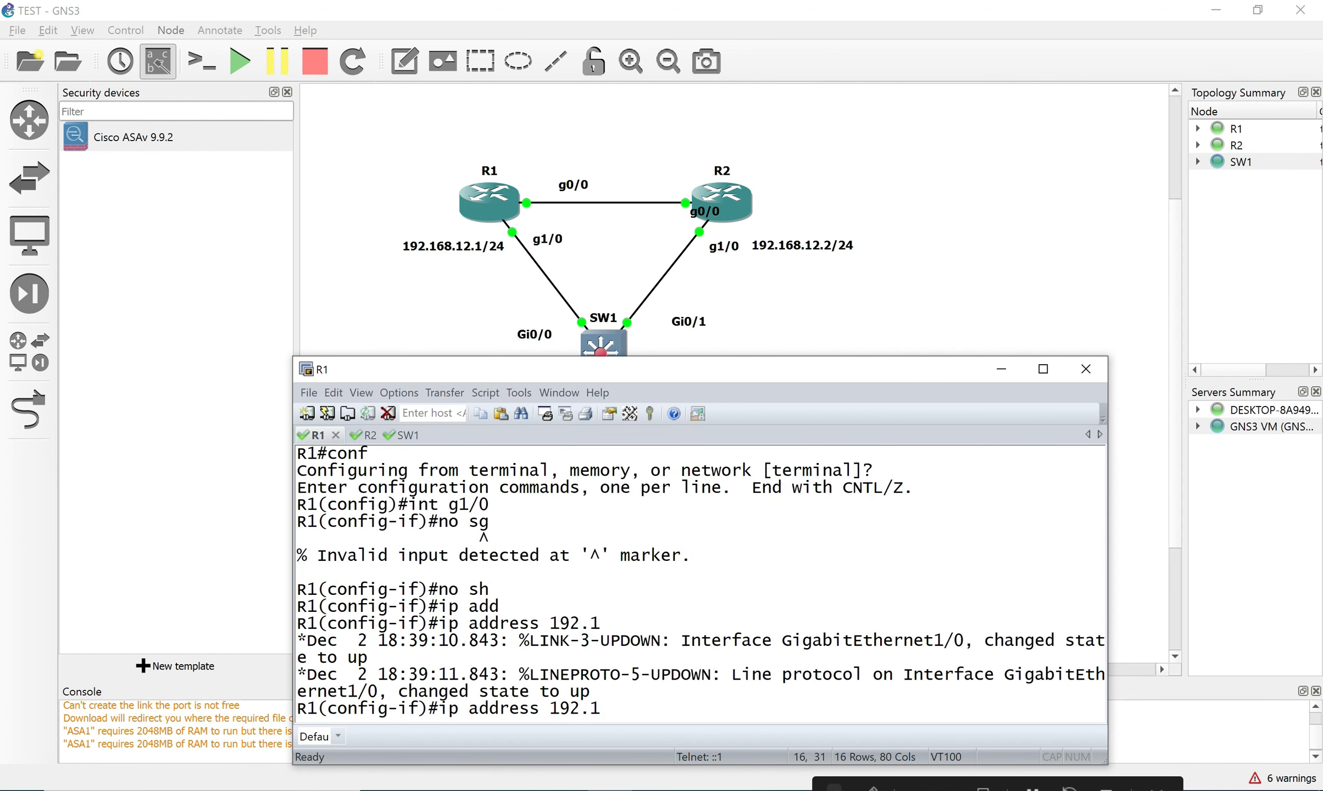
text(68.12.1 255.255)
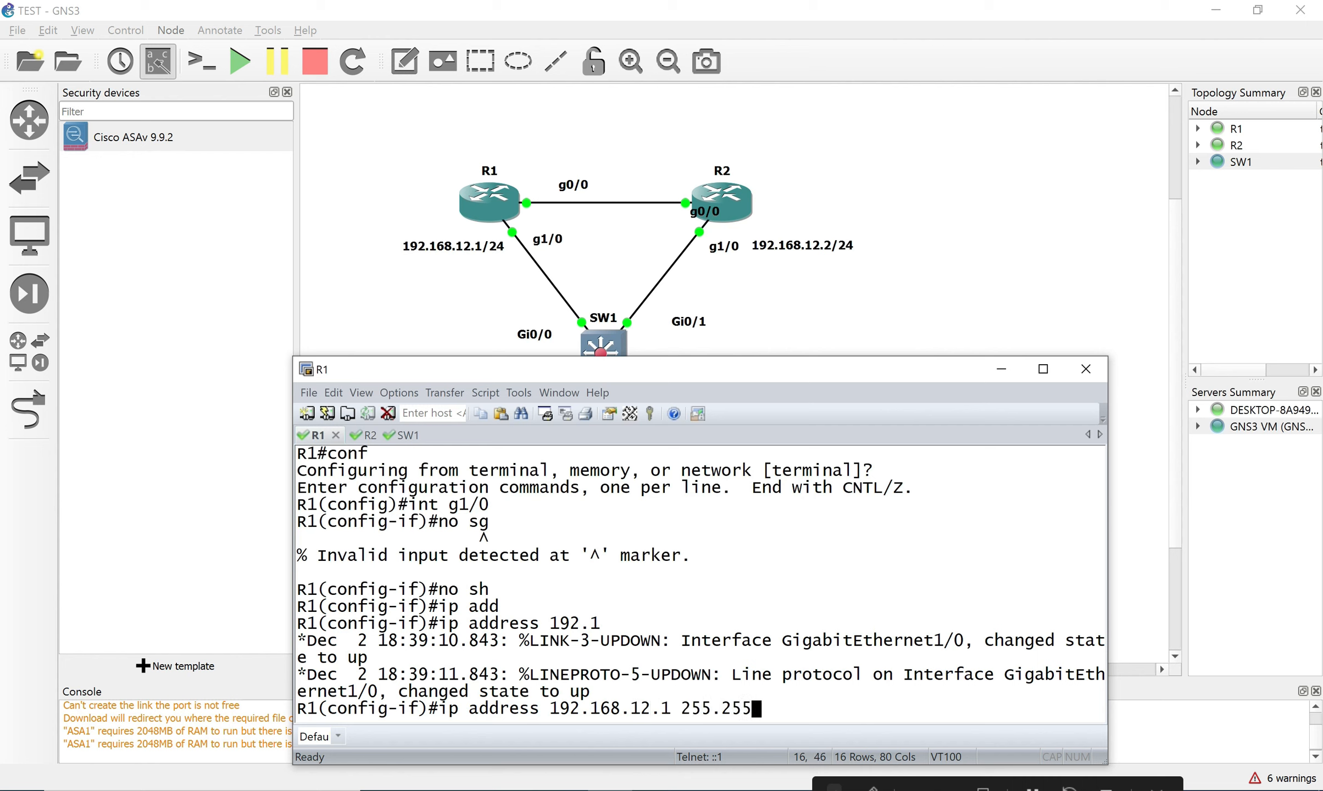
text(.255.0)
key(Return)
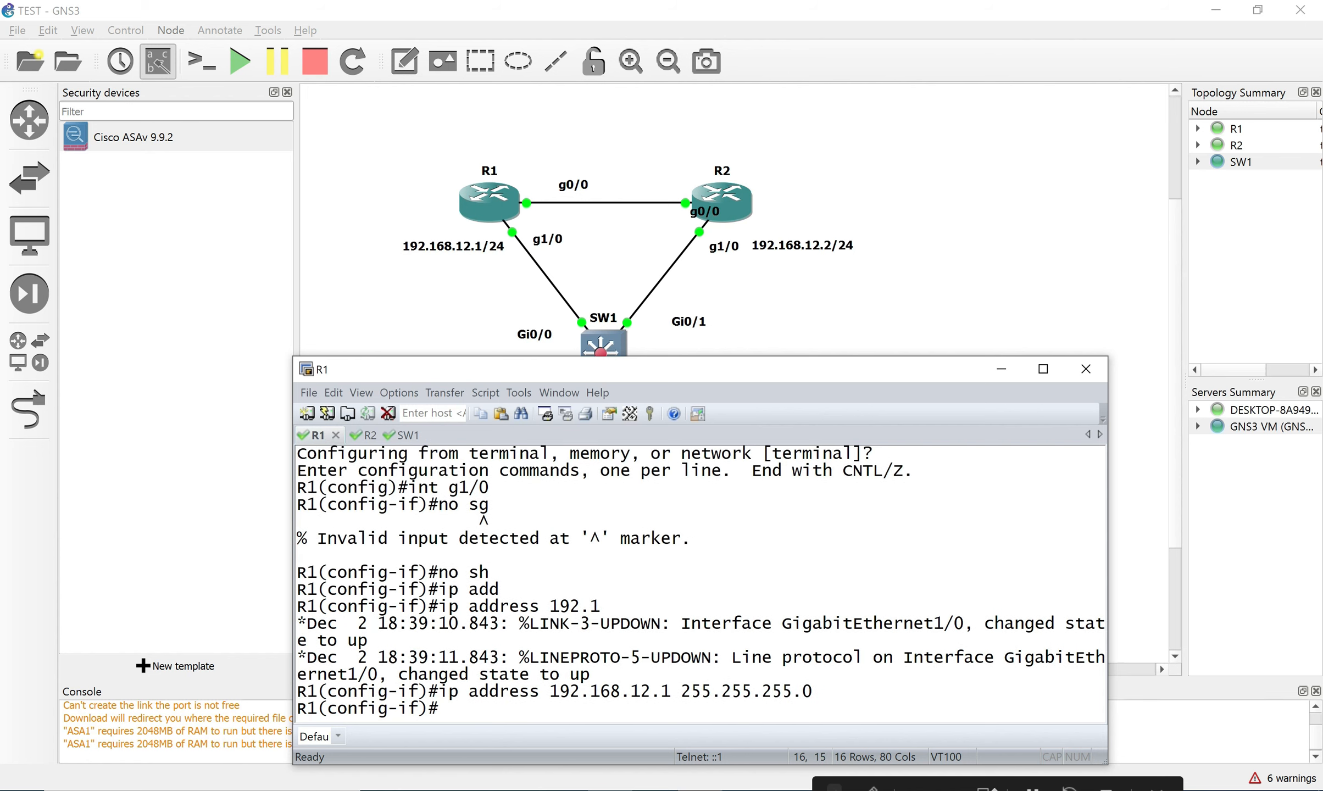
drag(824, 692, 442, 693)
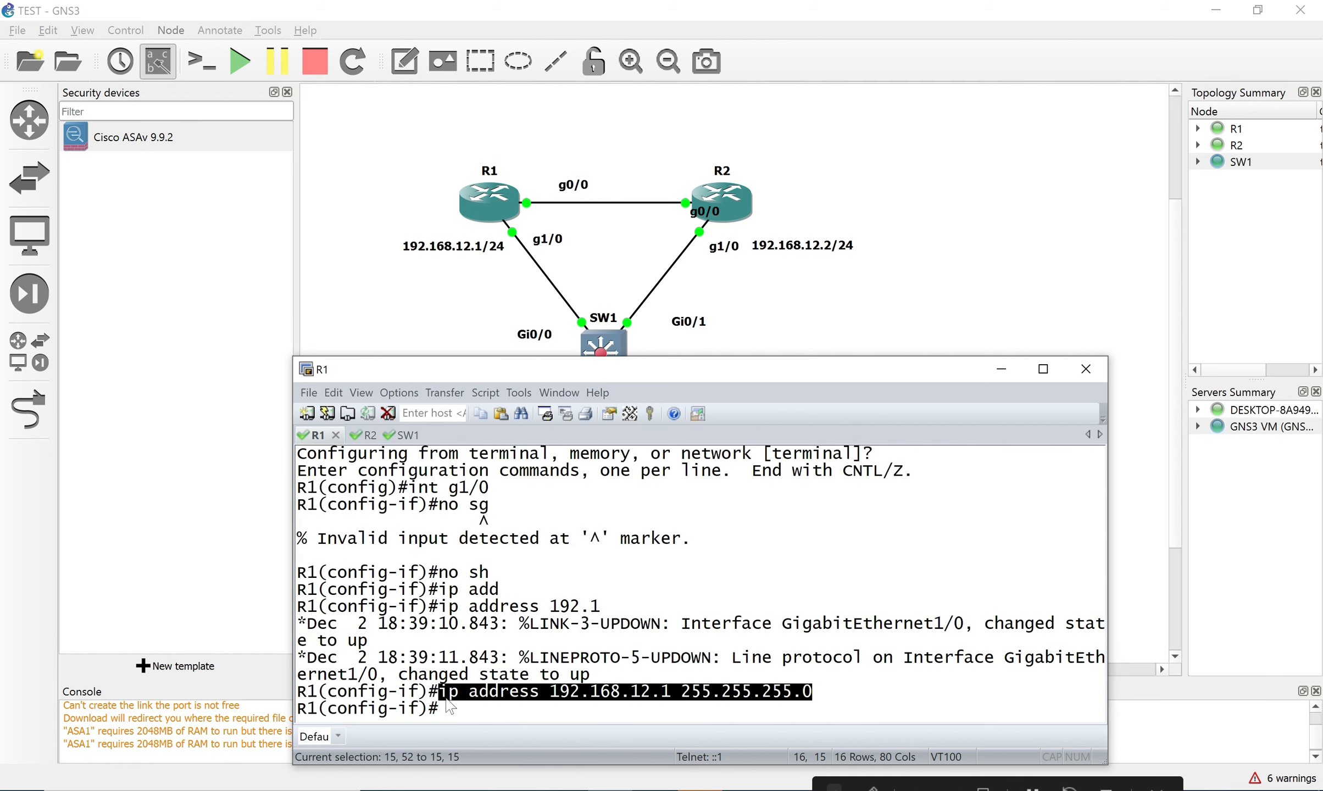
right_click(450, 707)
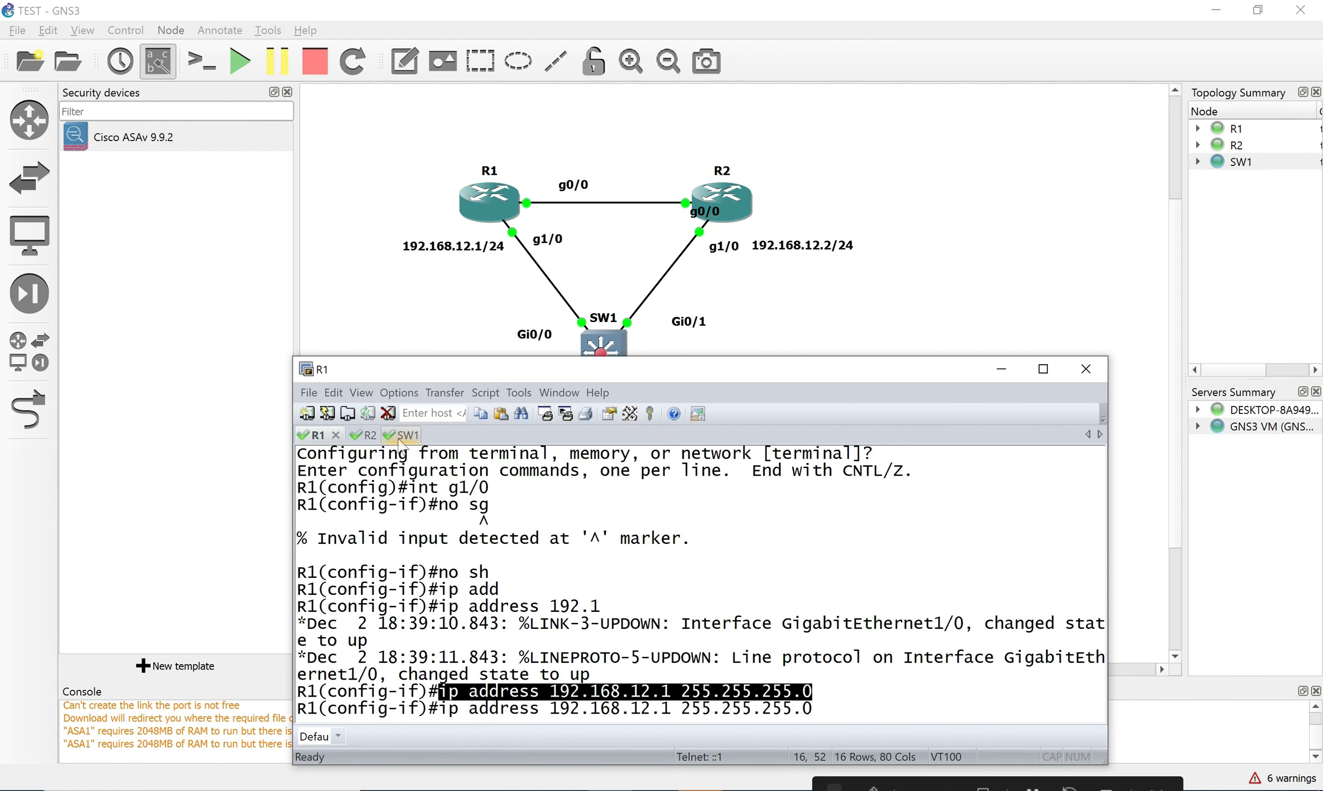
click(364, 434)
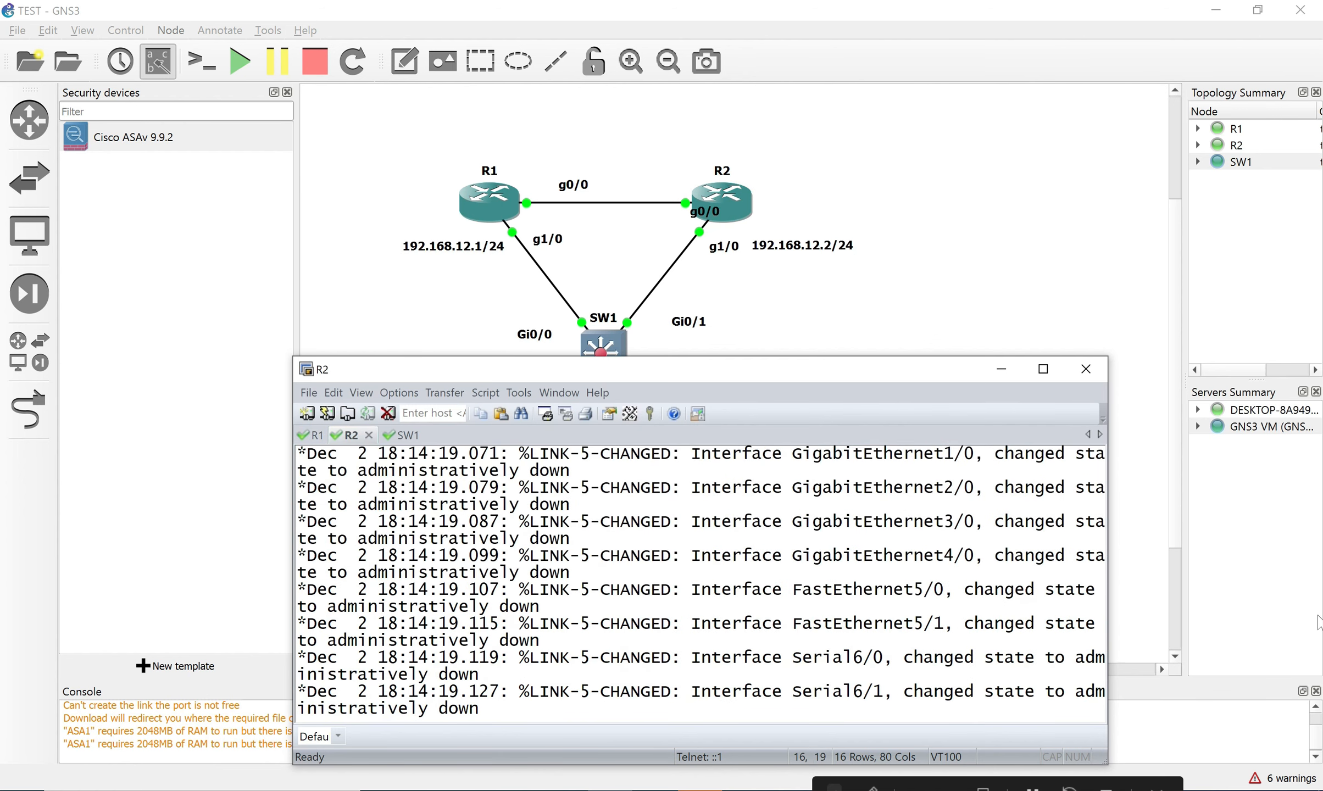
Enter configuration mode on R2 and enable interface g1/0 with no shutdown.
key(Return)
text(conf)
key(Return)
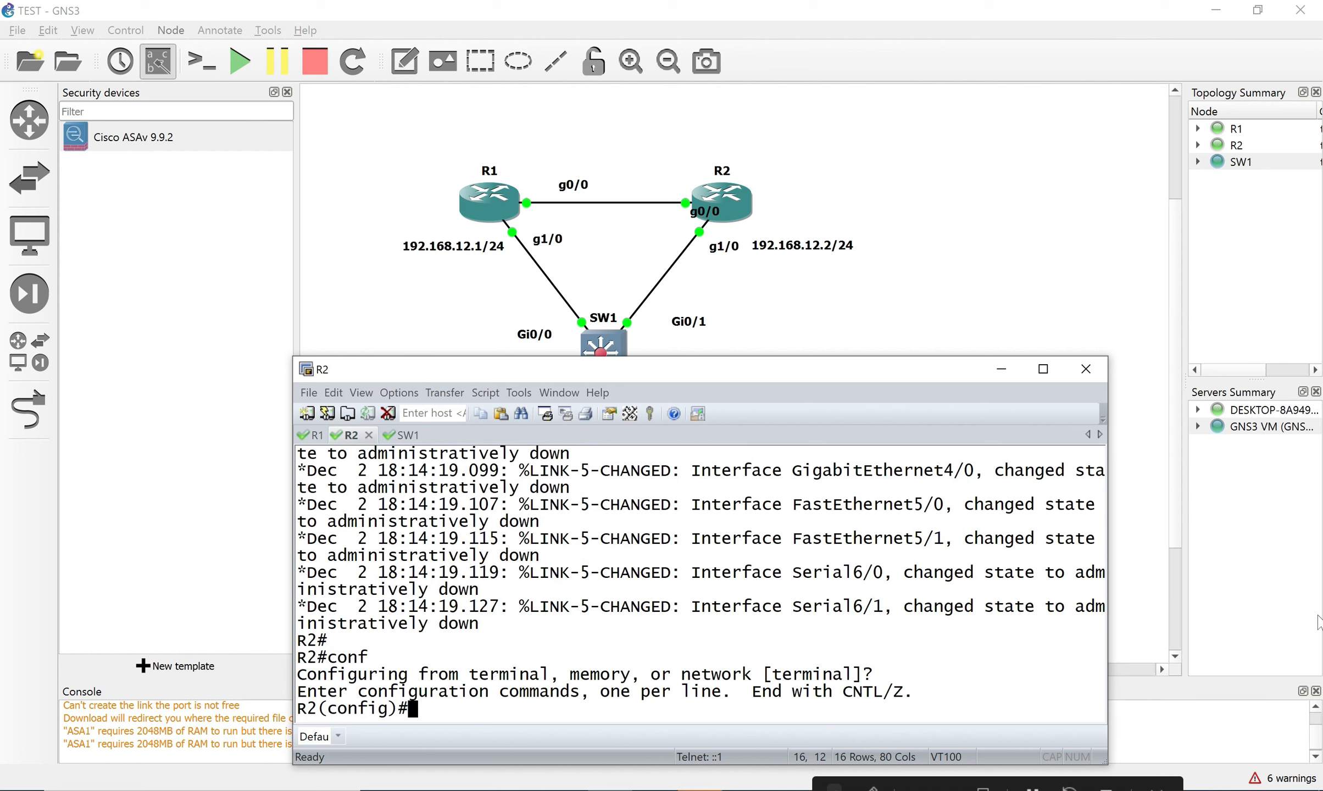
text(int g1/0)
key(Return)
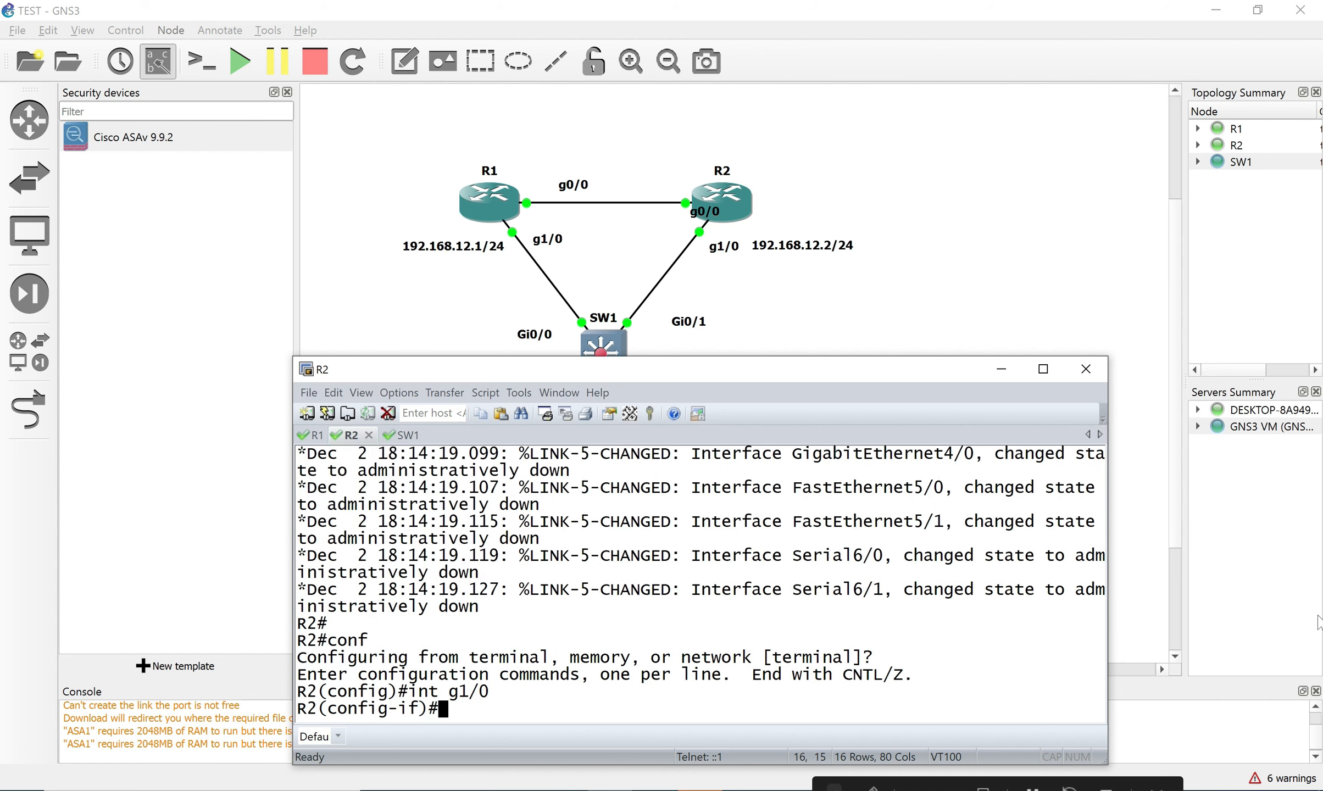
text(no sh)
key(Return)
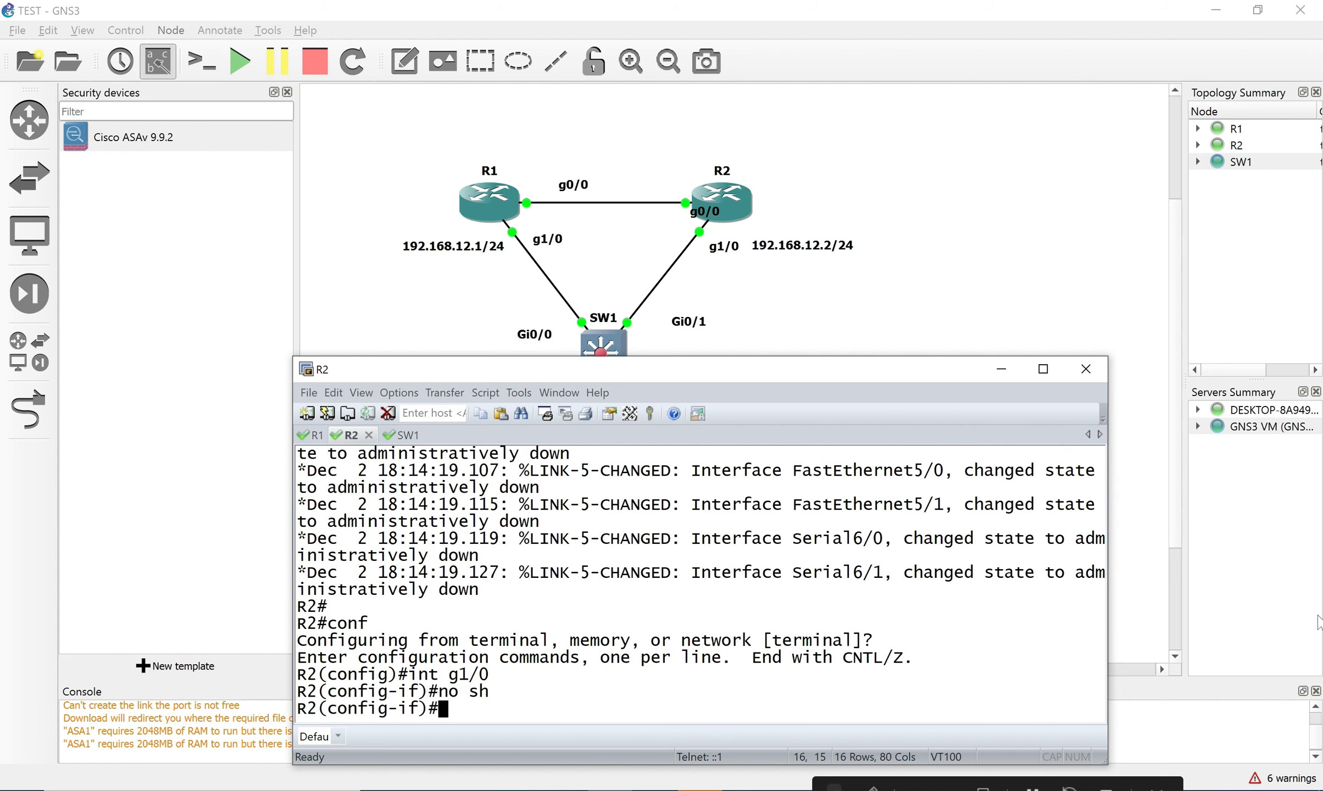
Assign 192.168.12.2 255.255.255.0 to R2's g1/0 and leave configuration mode.
right_click(845, 606)
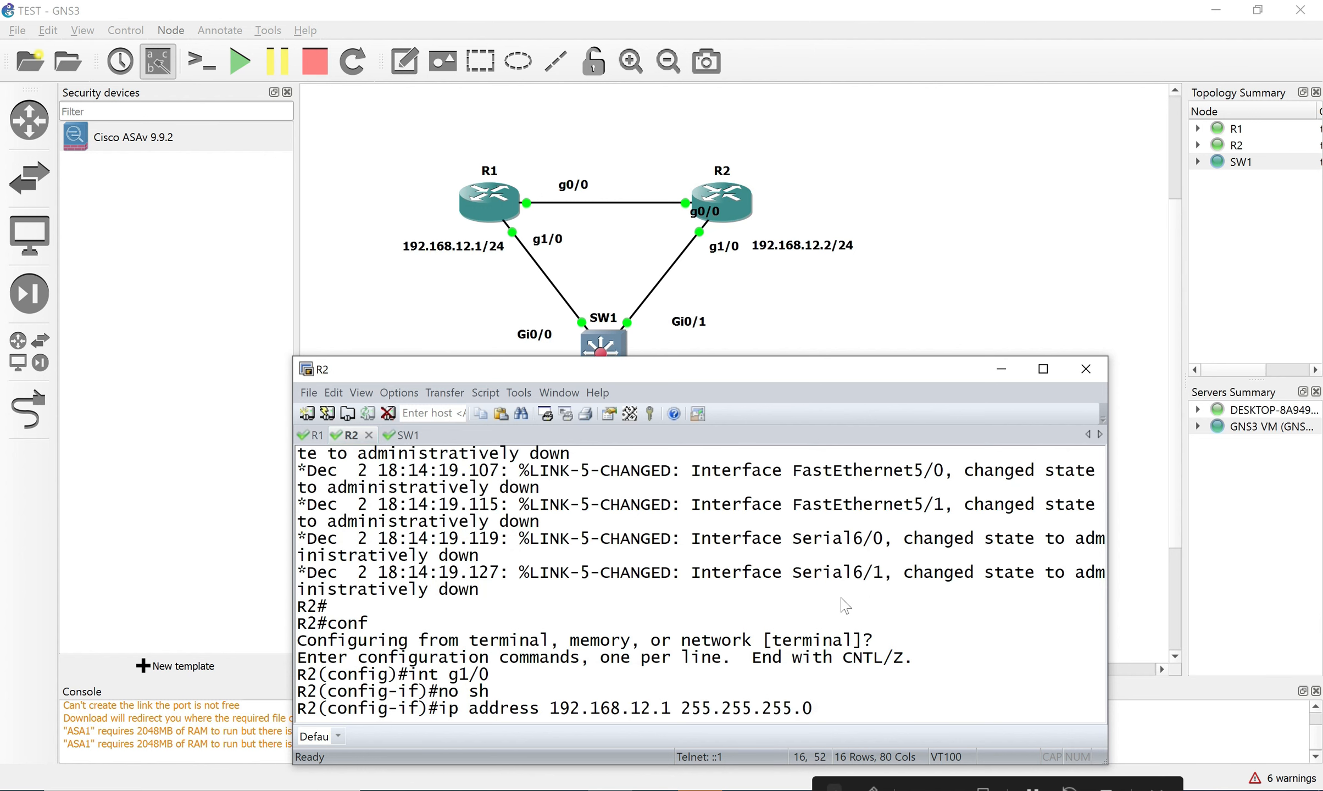
key(Left)
key(Left)
key(Left)
key(Left)
key(Left)
key(Left)
key(Left)
key(Left)
key(Left)
key(Left)
key(Left)
key(Left)
key(Left)
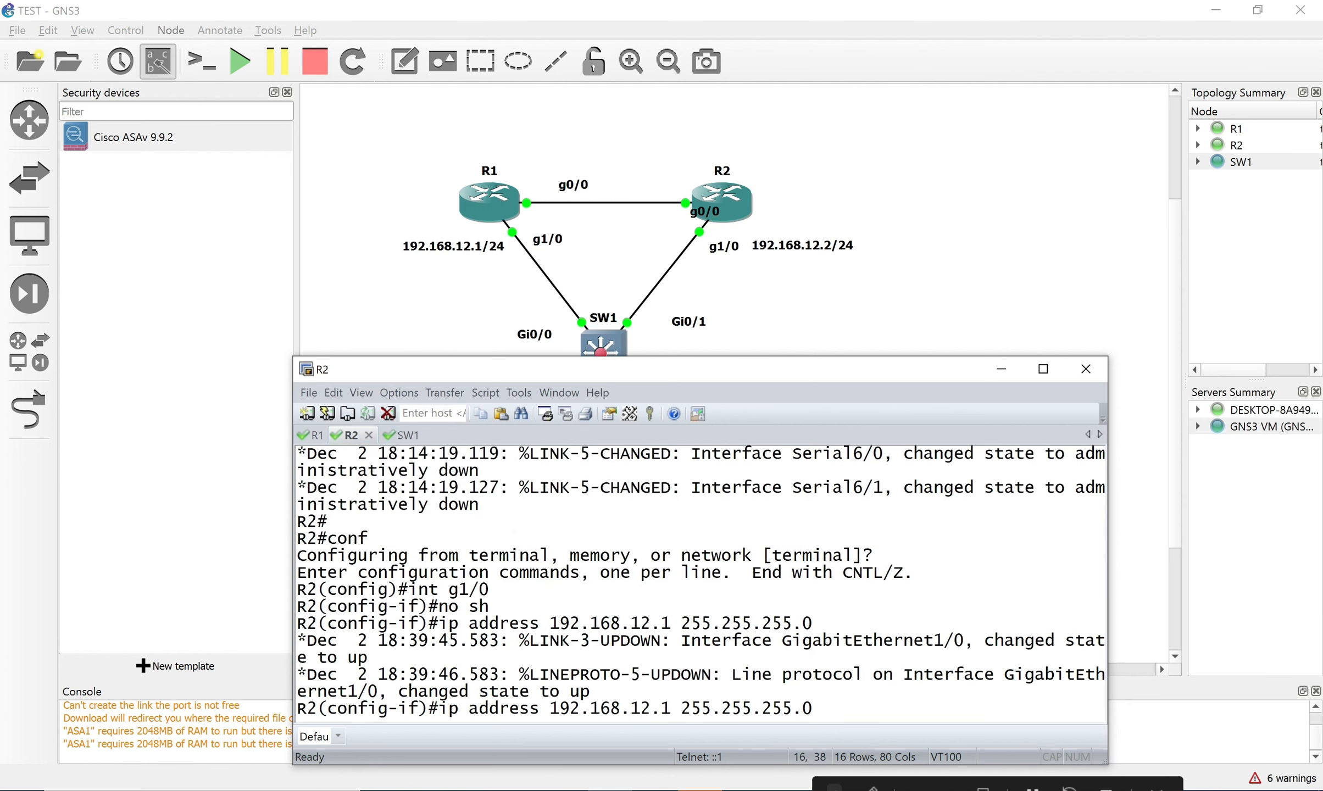
key(BackSpace)
text(2)
key(Return)
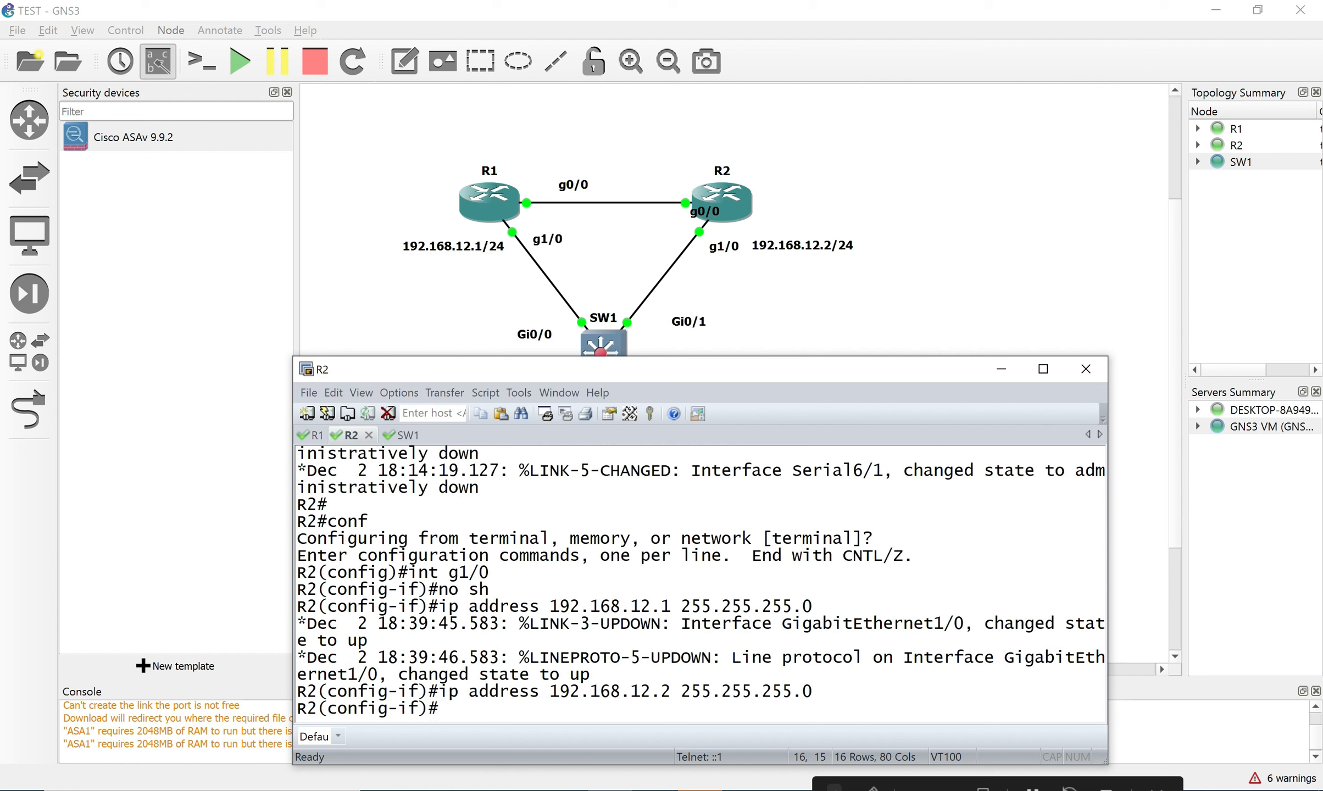
text(end)
key(Return)
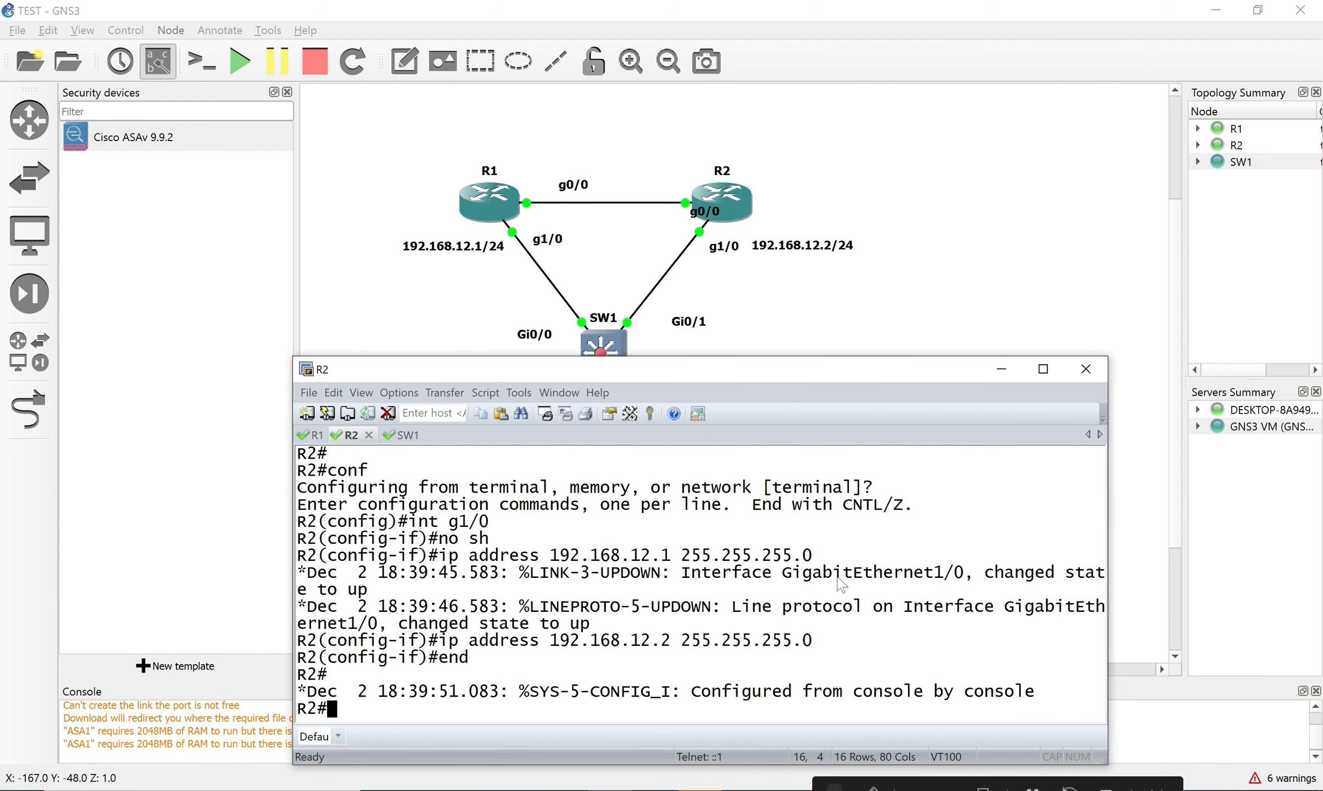
Start a ping from R2 toward R1's address 192.168.12.1.
text(ping)
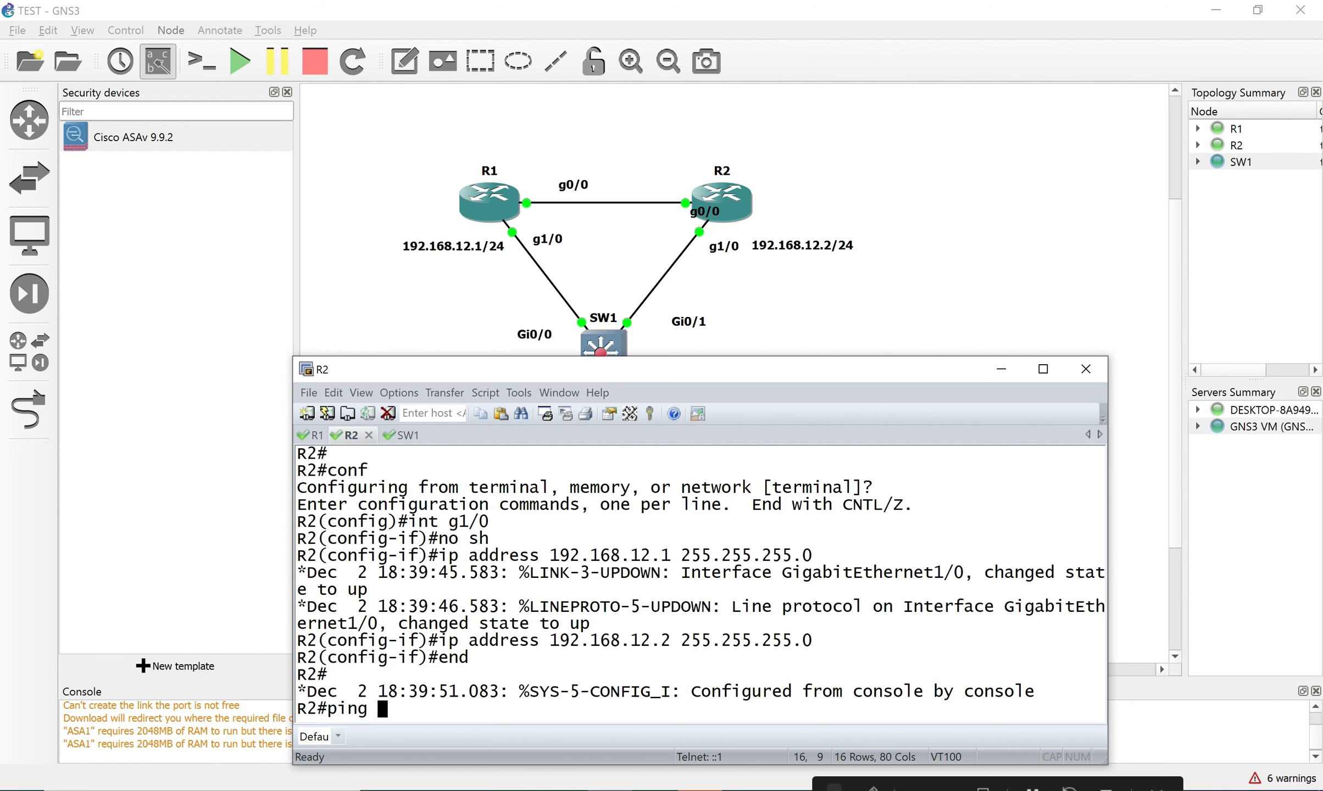
drag(659, 368, 684, 389)
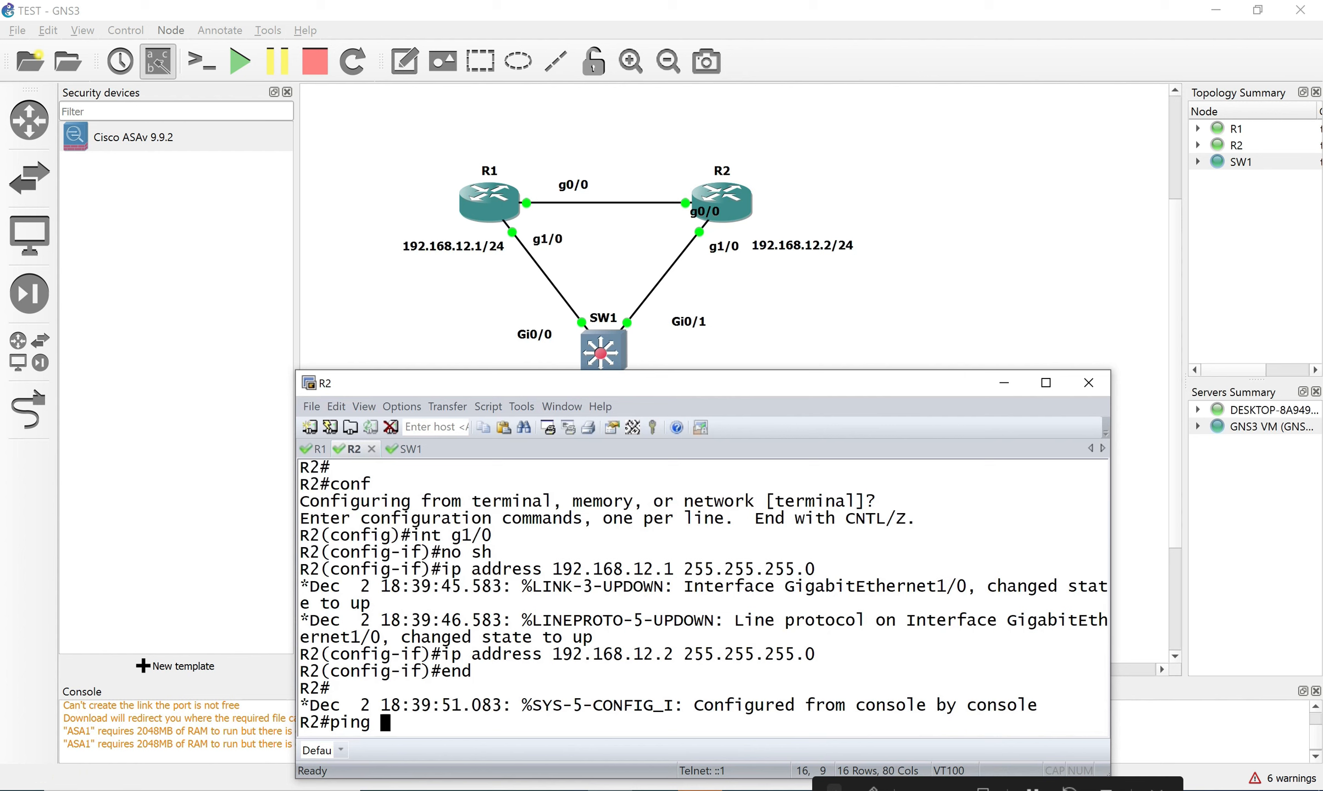
text(pi)
key(Tab)
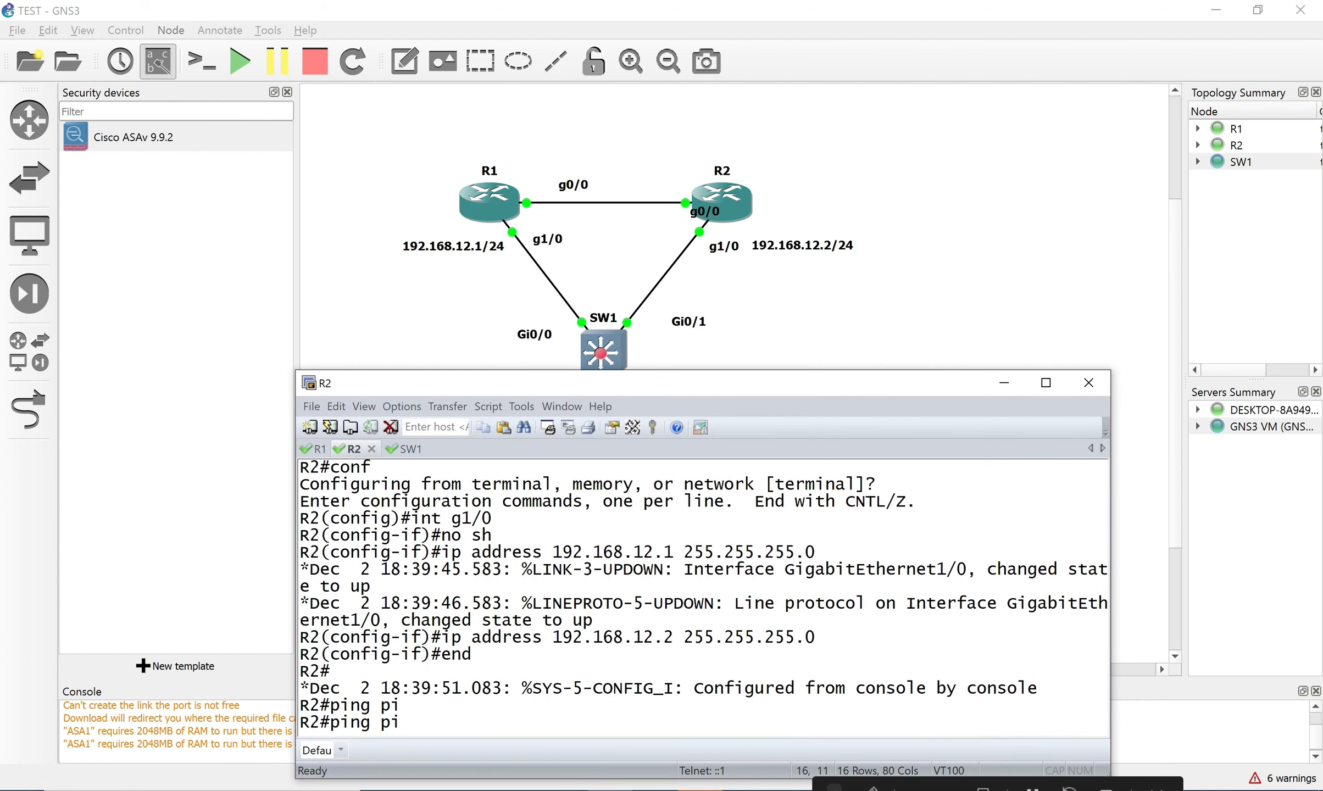
text(n)
key(Tab)
text(19)
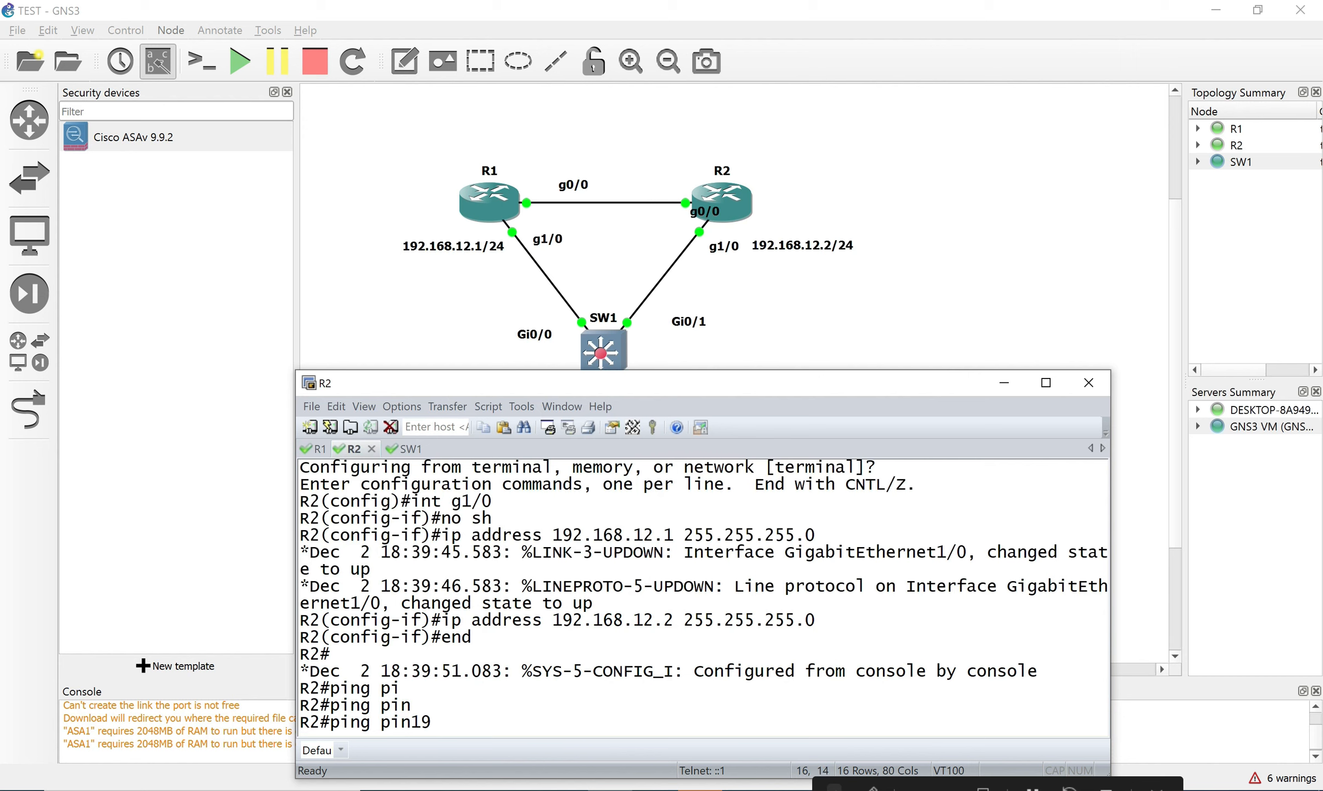
text(2.168.12.1)
key(Return)
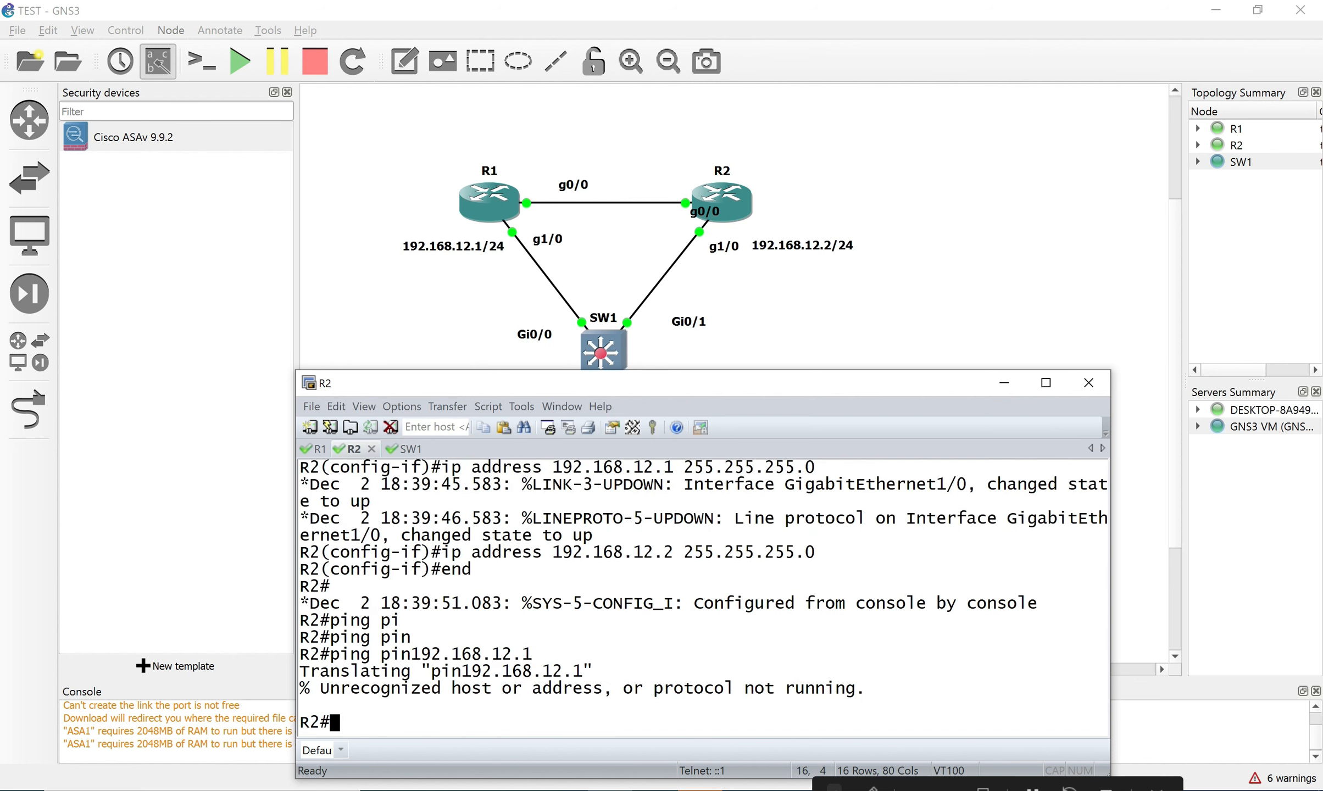
Fix the mistyped ping command and ping 192.168.12.1 again until it fully succeeds.
key(Up)
key(Left)
key(Left)
key(Left)
key(Left)
key(Left)
key(Left)
key(Left)
key(Left)
key(Left)
key(Left)
key(Left)
key(Left)
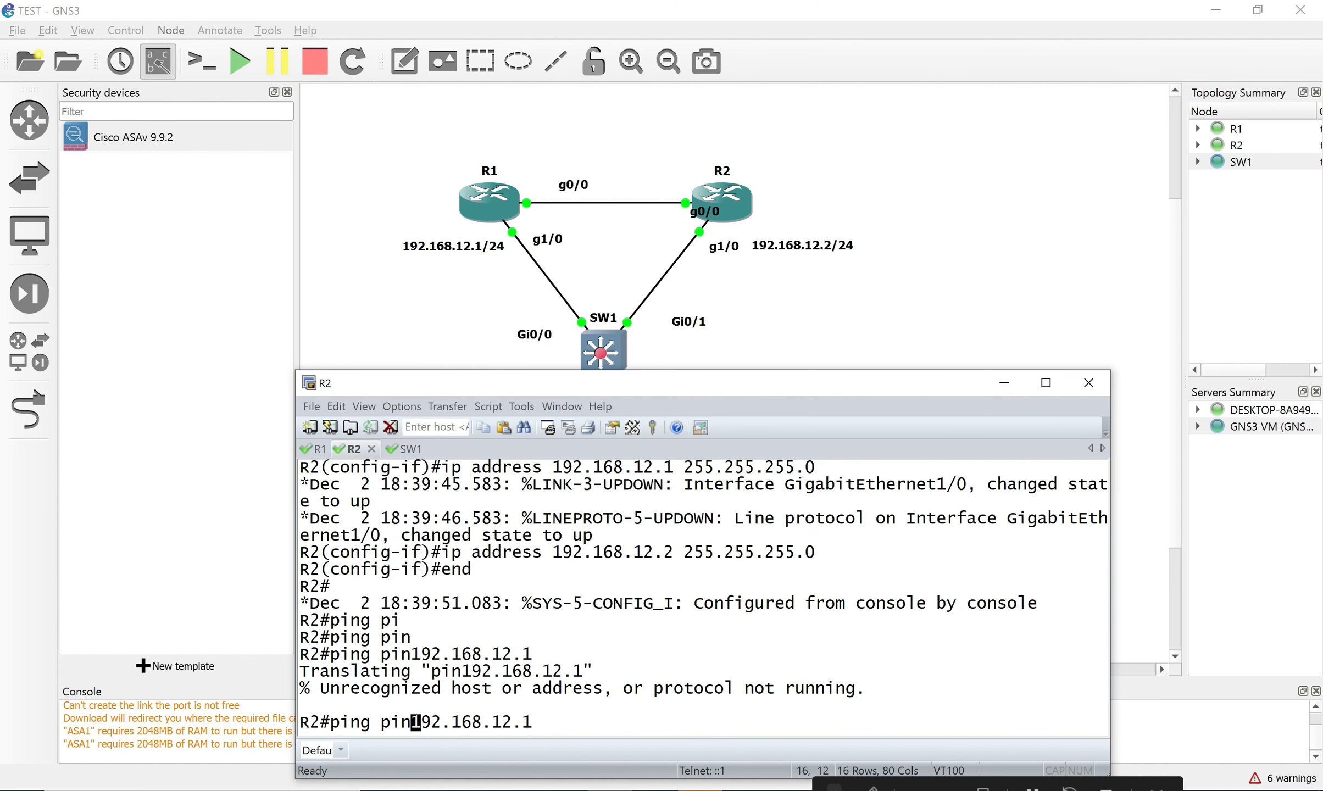
text(g)
key(Return)
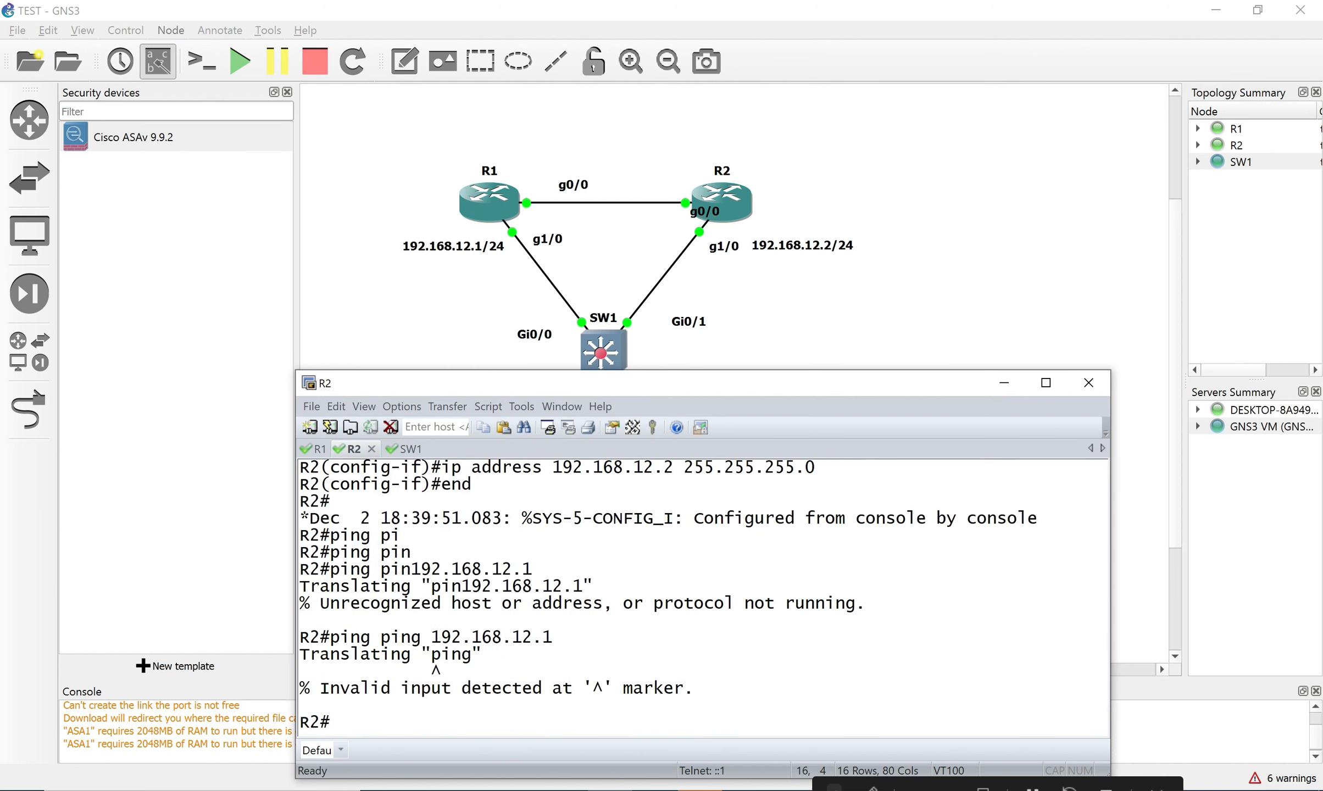
key(Up)
key(Left)
key(Left)
key(Left)
key(Left)
key(Left)
key(Left)
key(Left)
key(Left)
key(Left)
key(Left)
key(Left)
key(Left)
key(Left)
key(Left)
key(Left)
key(Left)
key(Left)
key(Left)
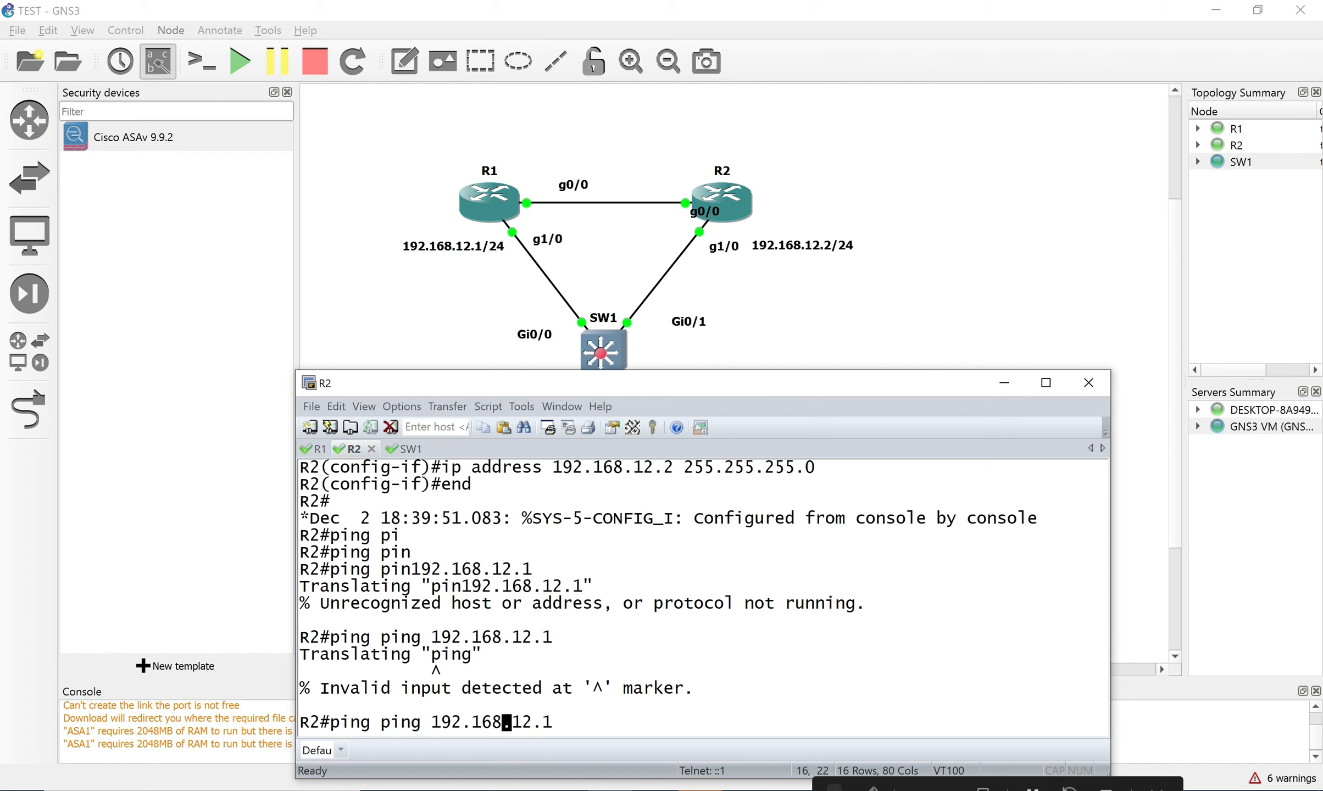
key(BackSpace)
key(BackSpace)
key(BackSpace)
key(BackSpace)
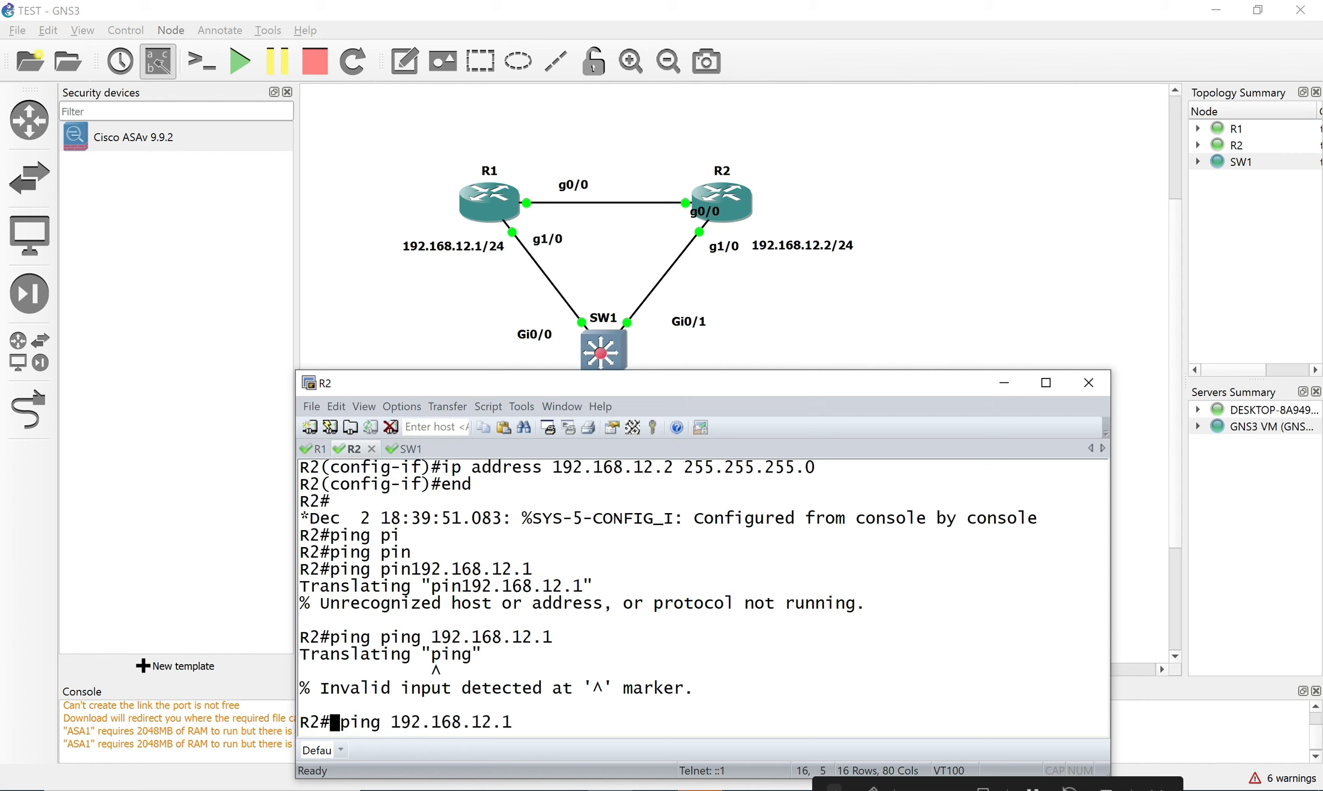
key(Return)
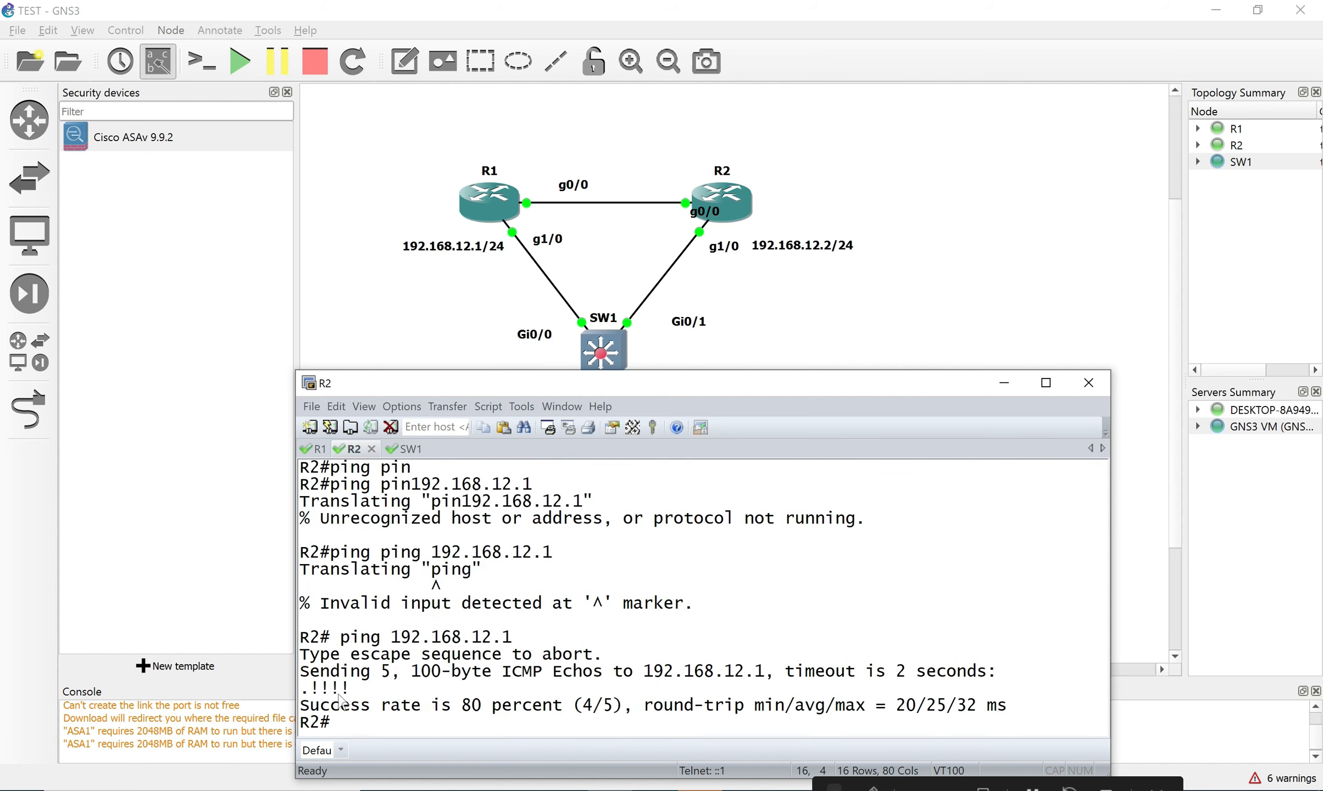
drag(305, 689, 404, 720)
key(Up)
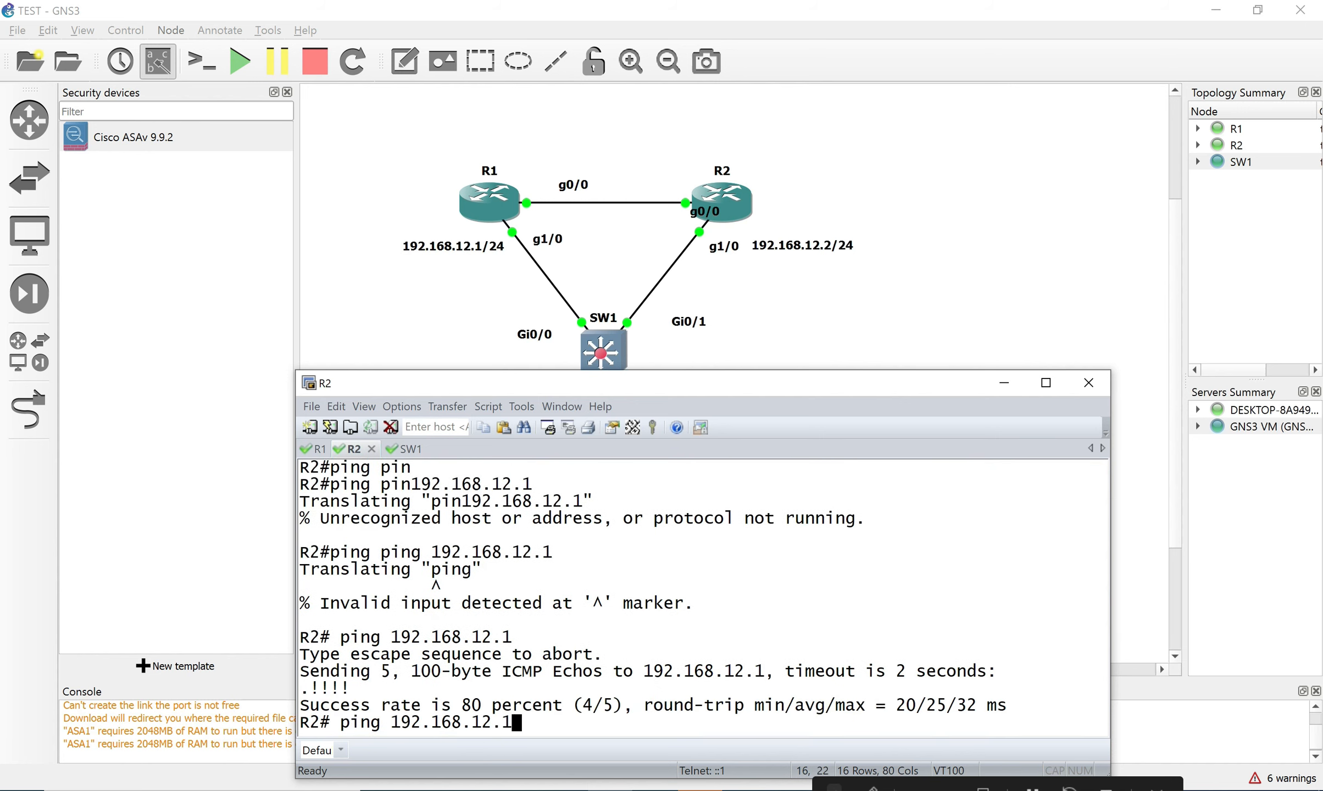
key(Return)
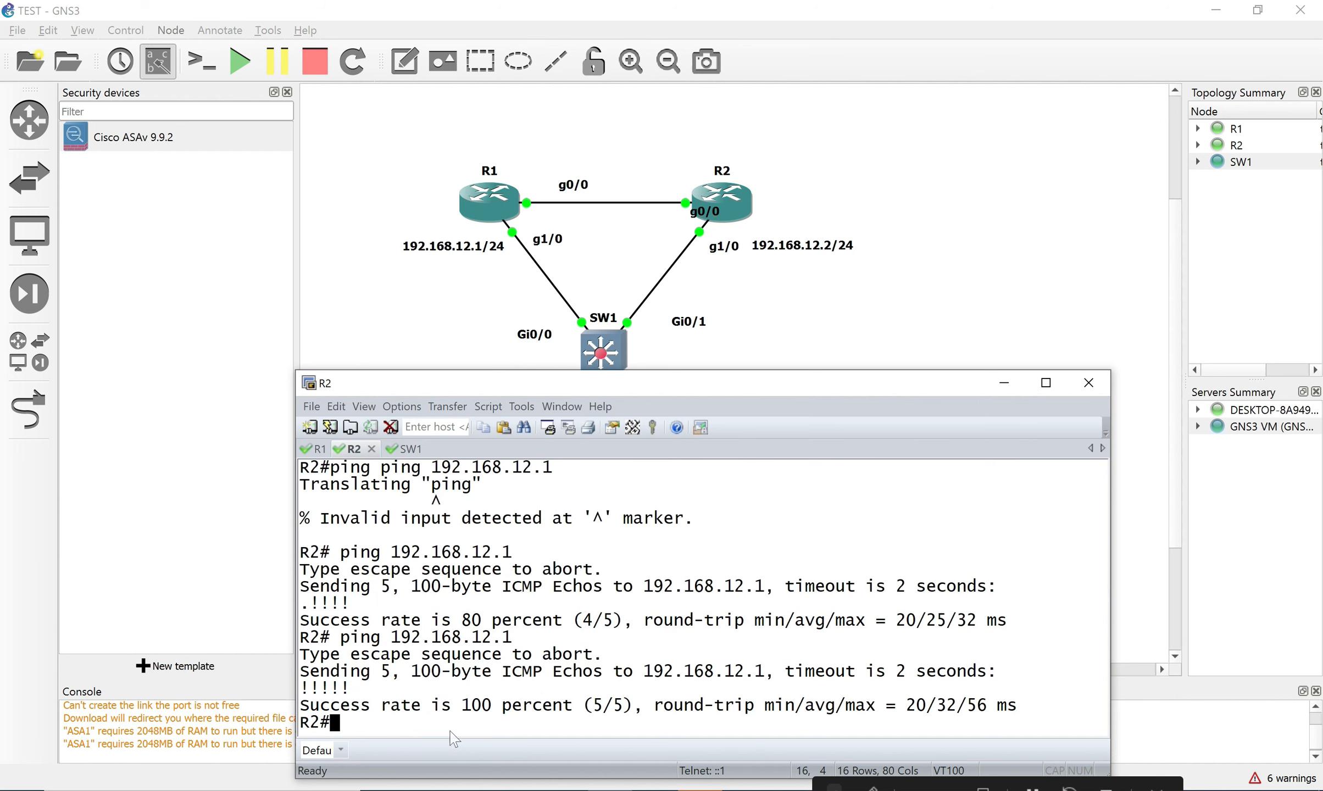
Show R2's ARP table and highlight R1's MAC address ca01.25dc.001c.
text(sh arp)
key(Return)
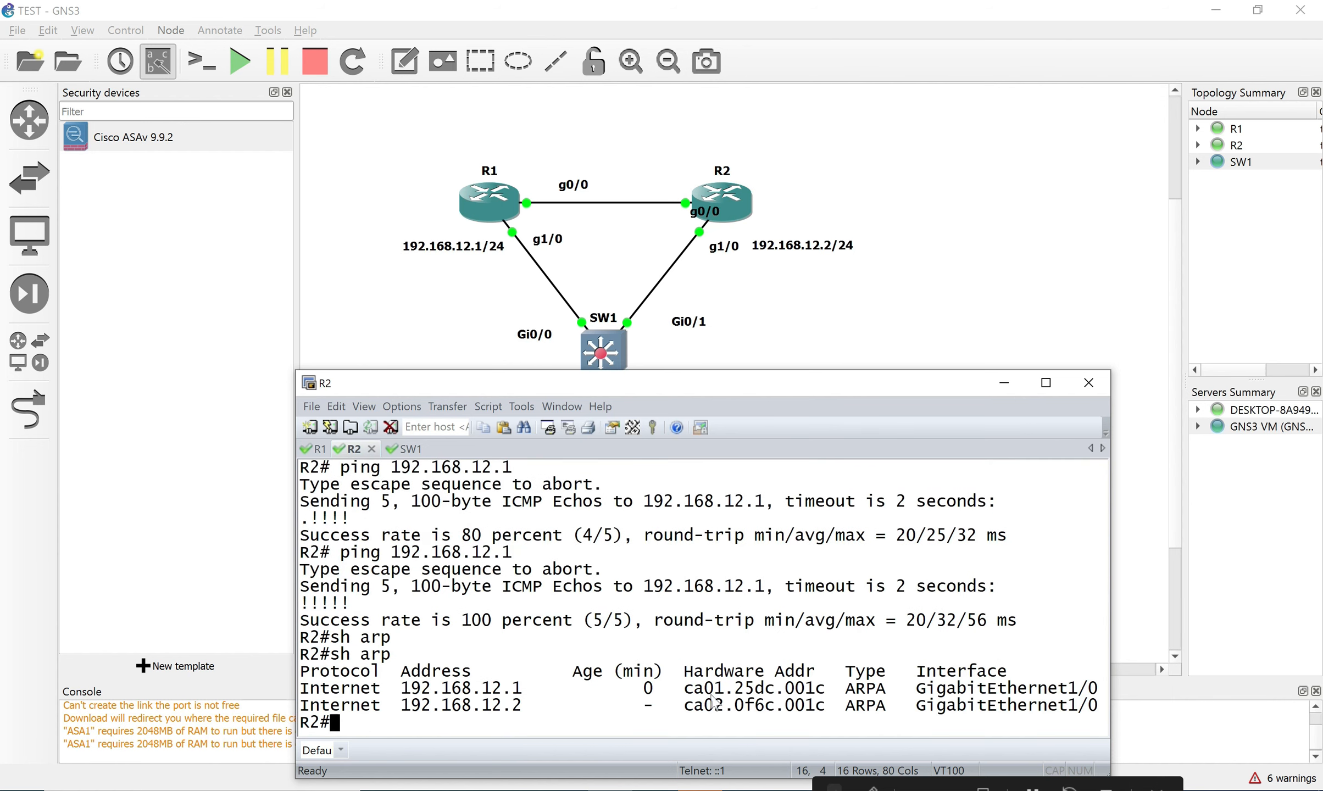
drag(685, 694, 829, 699)
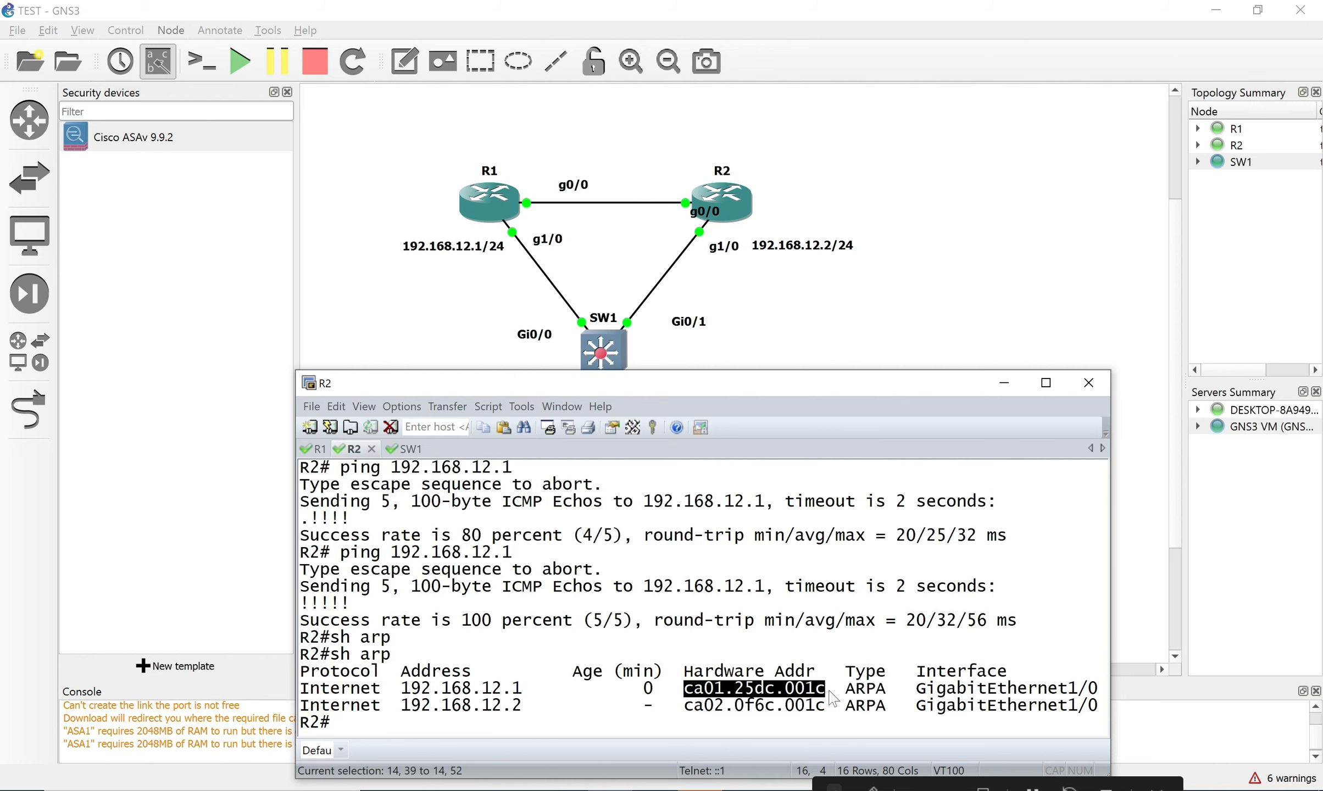
drag(831, 691, 832, 691)
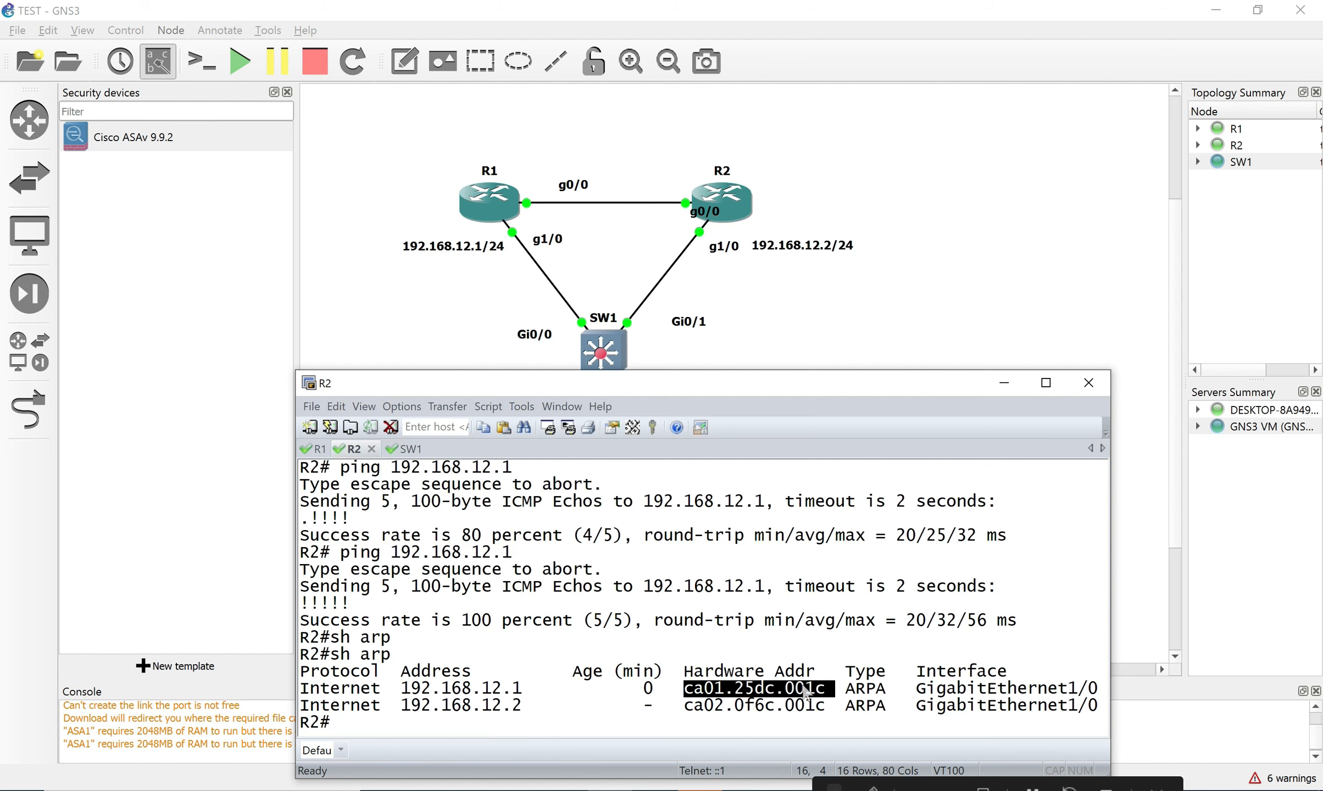
click(315, 449)
Exit R1's configuration and show its ARP table, highlighting 192.168.12.1 and the hardware addresses.
key(Return)
text(end)
key(Return)
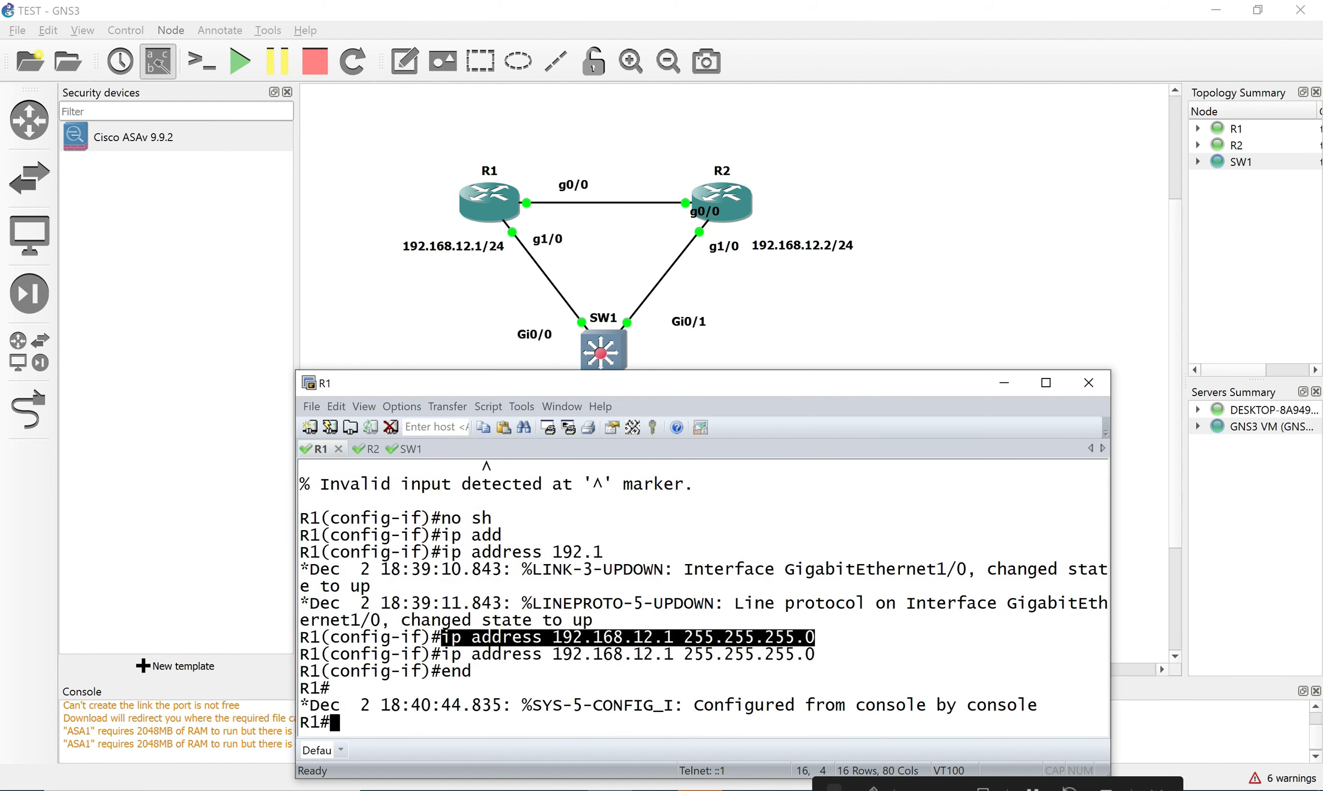
text(sh arp)
key(Return)
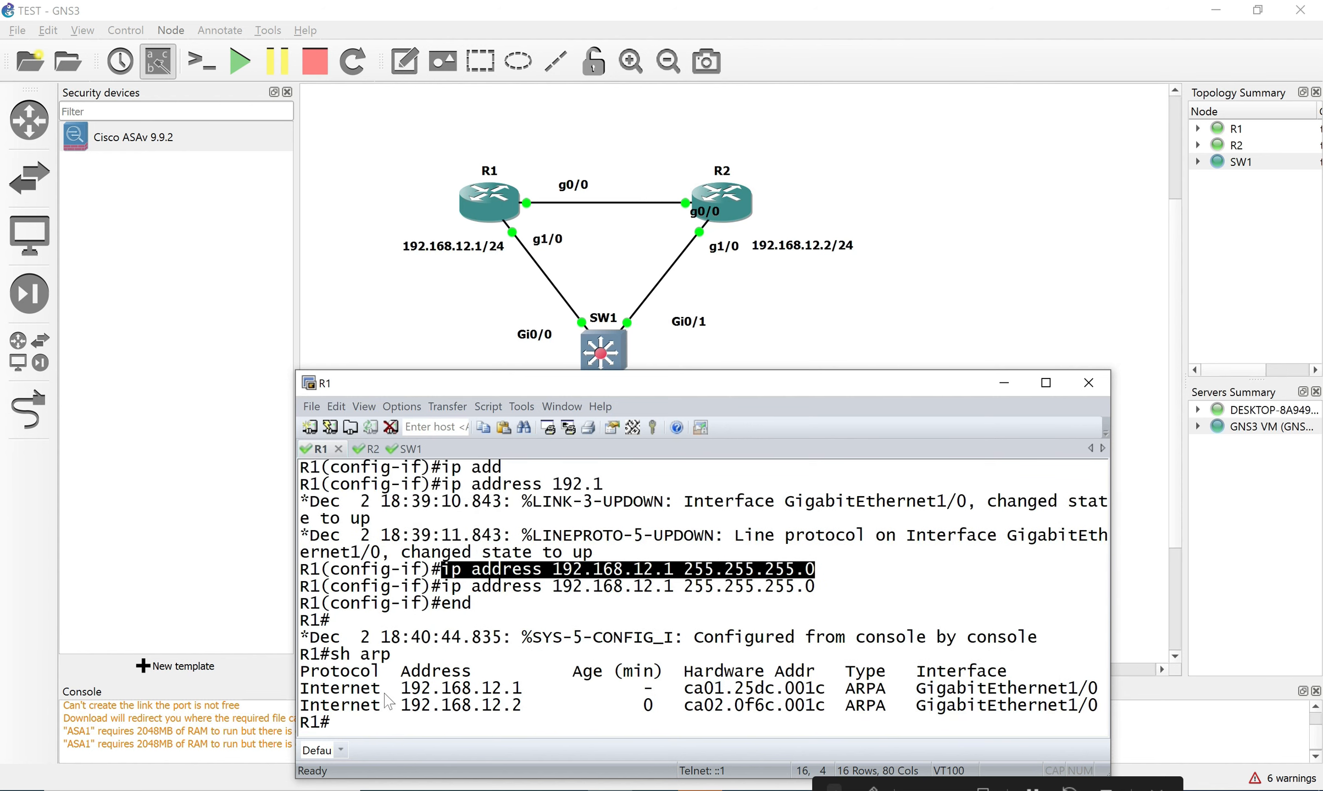
drag(399, 695, 525, 697)
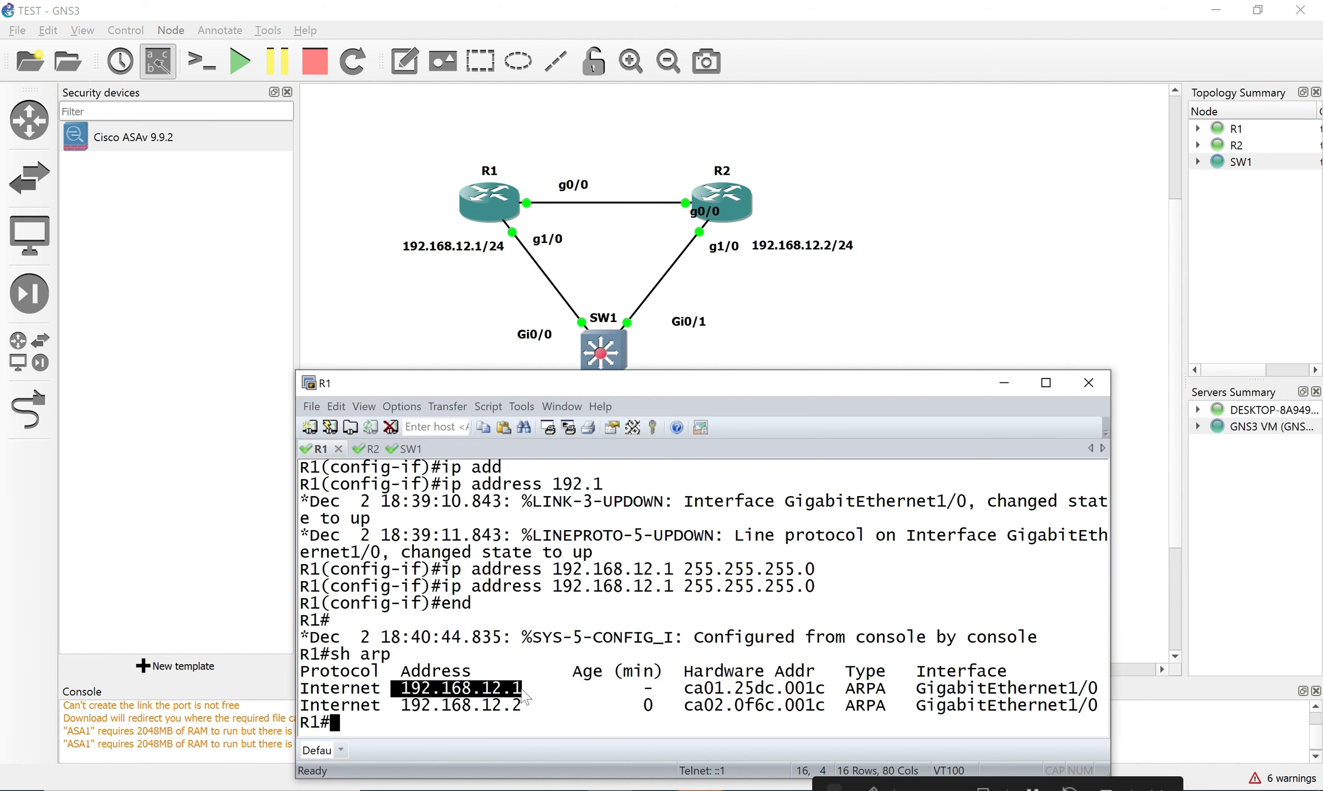
drag(675, 690, 817, 706)
click(813, 695)
click(725, 722)
Display R1's GigabitEthernet1/0 details with 'sh int g1/0' and scroll through the output.
text(sh )
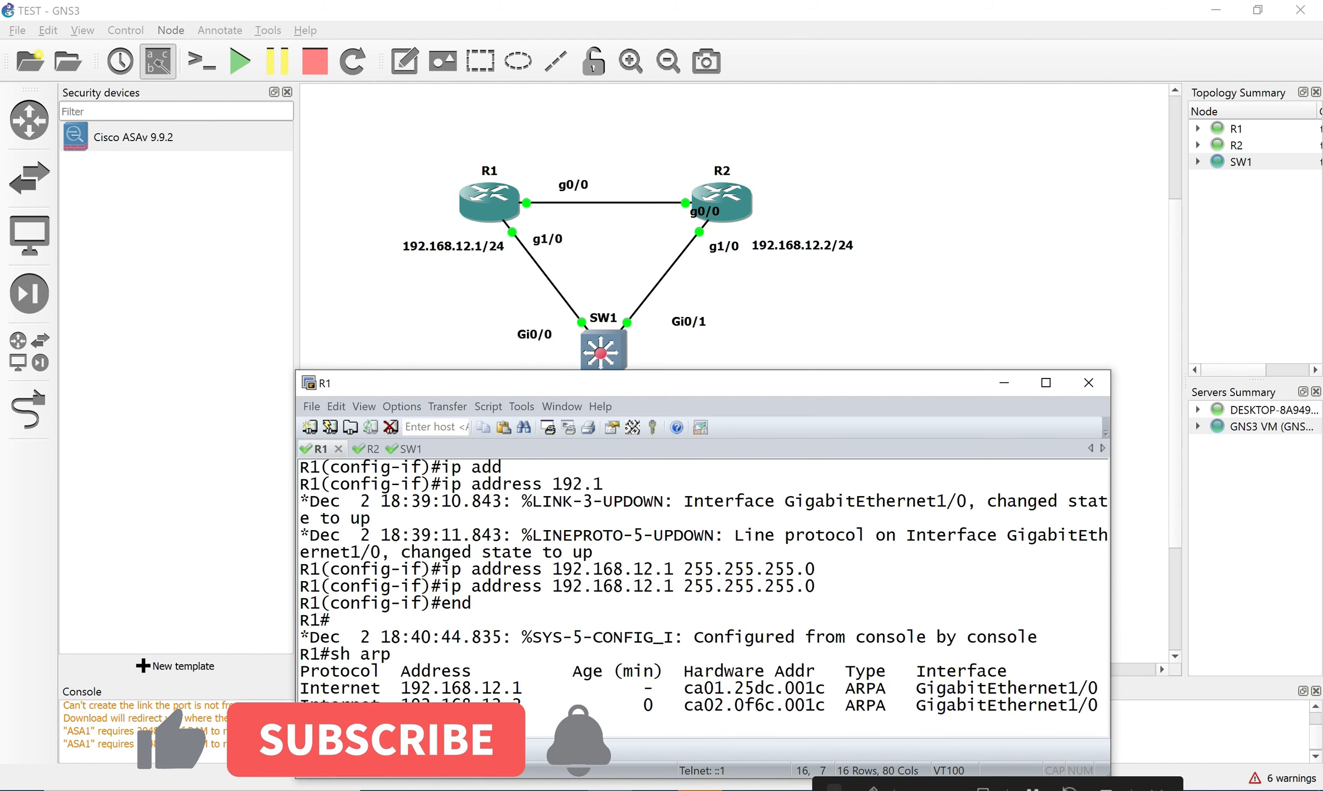
text(int g1)
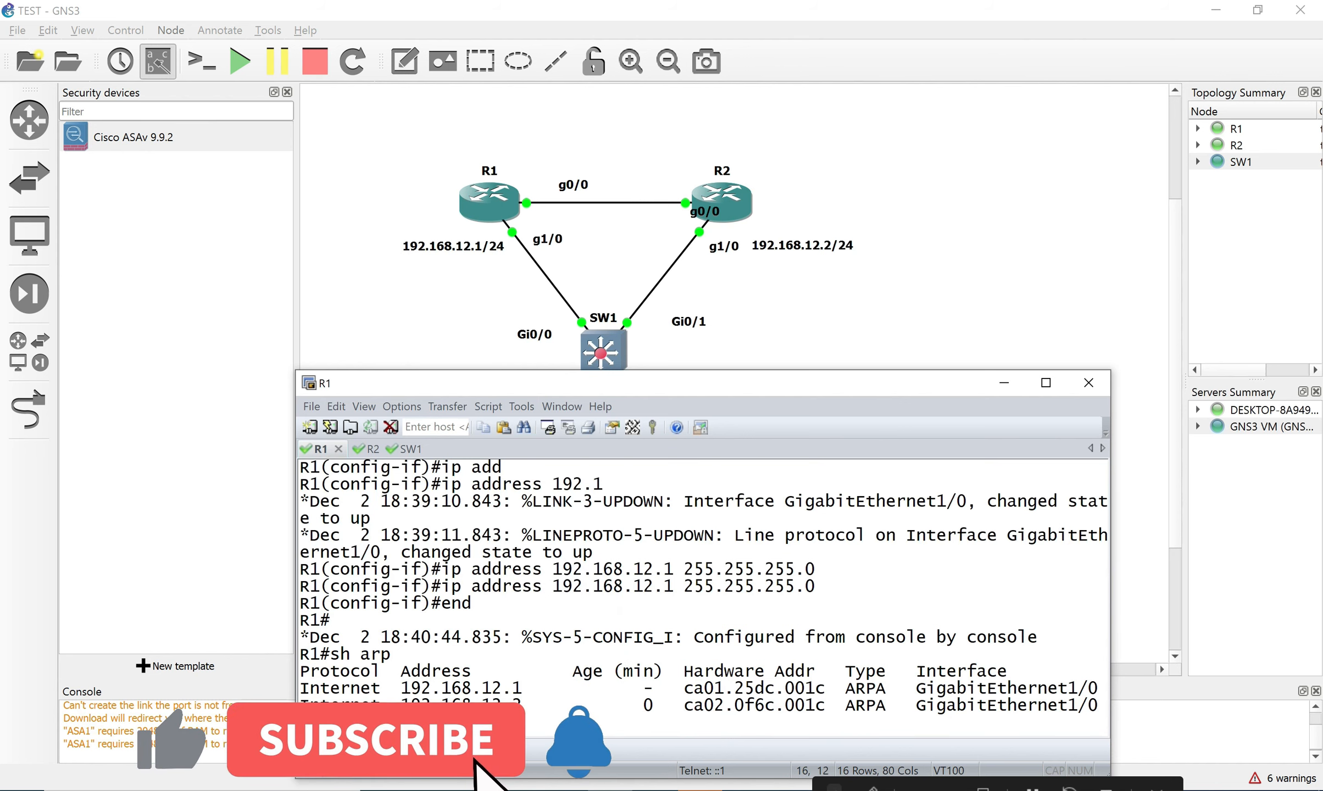
text(0)
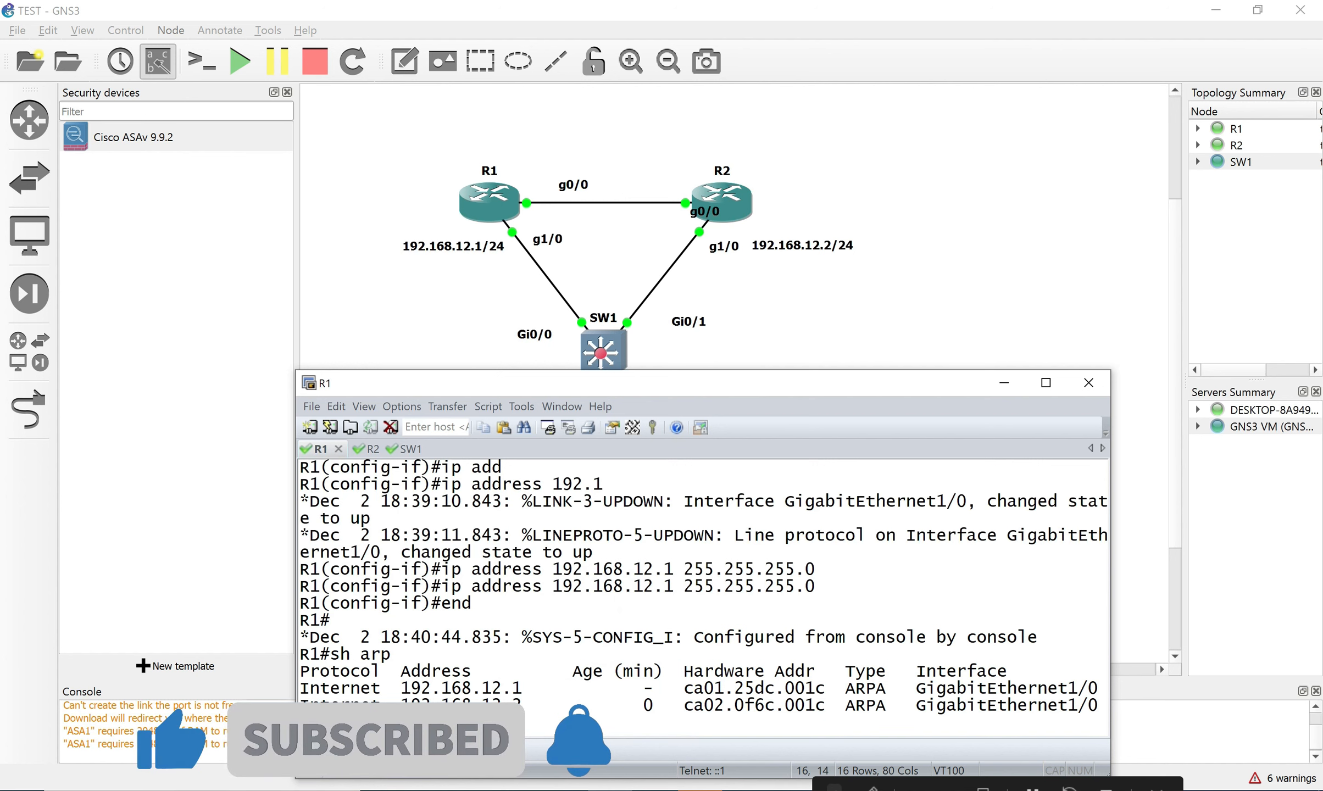
key(BackSpace)
text(/0)
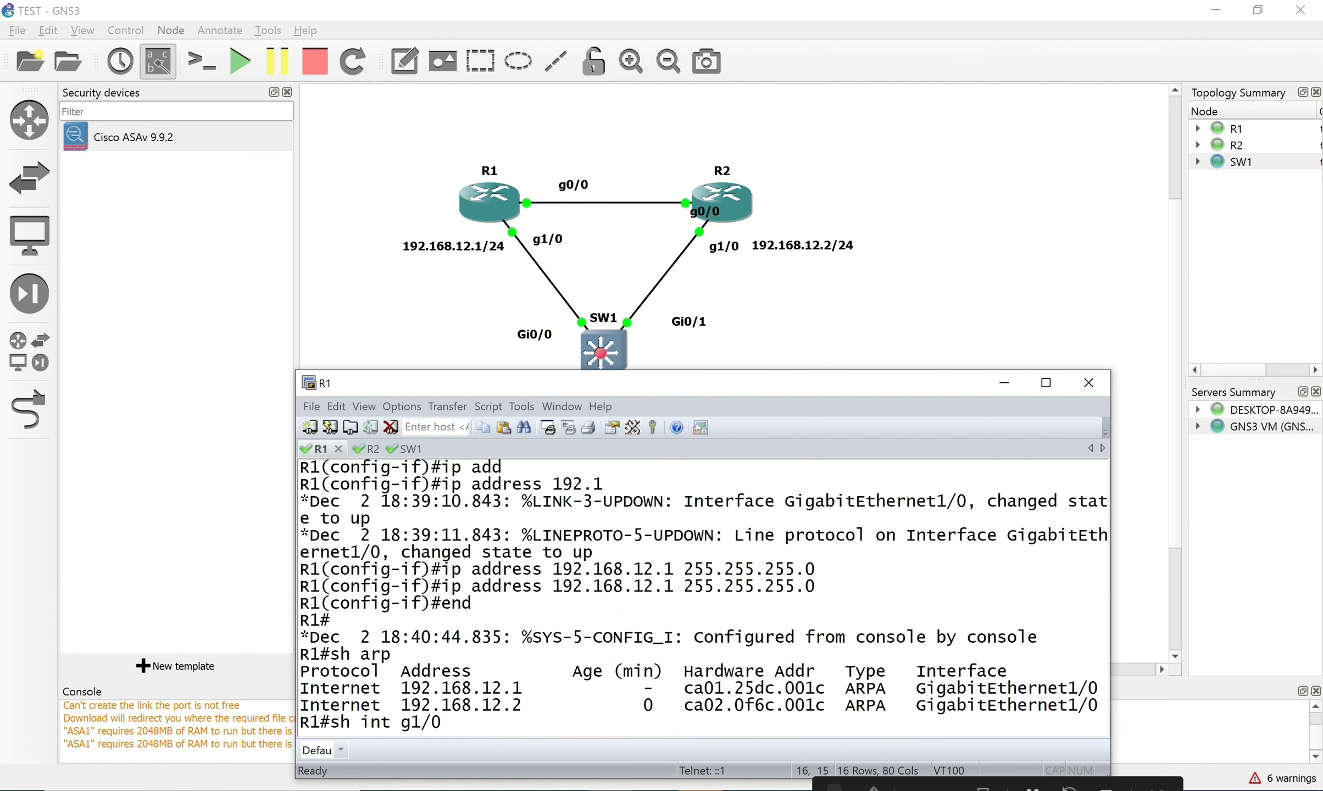
key(Return)
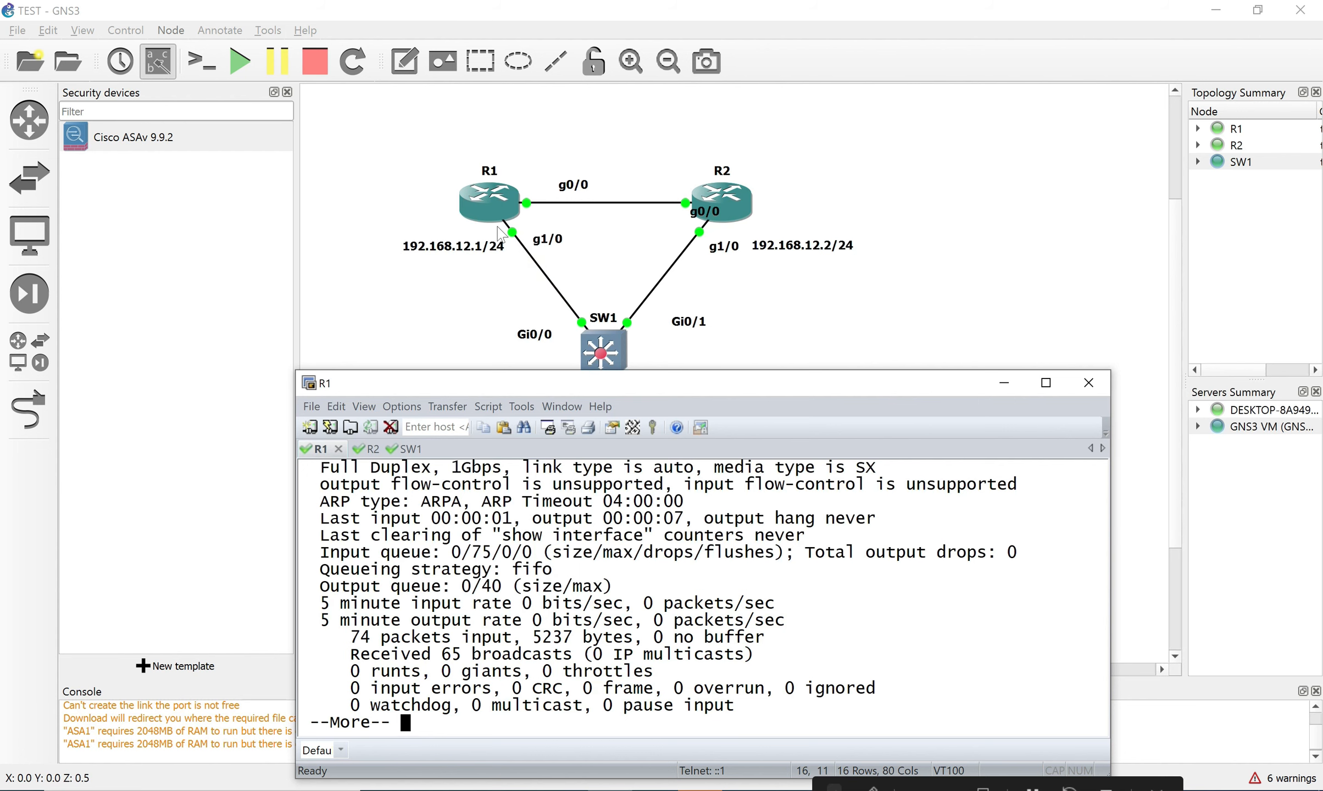
scroll(874, 550, up, 10)
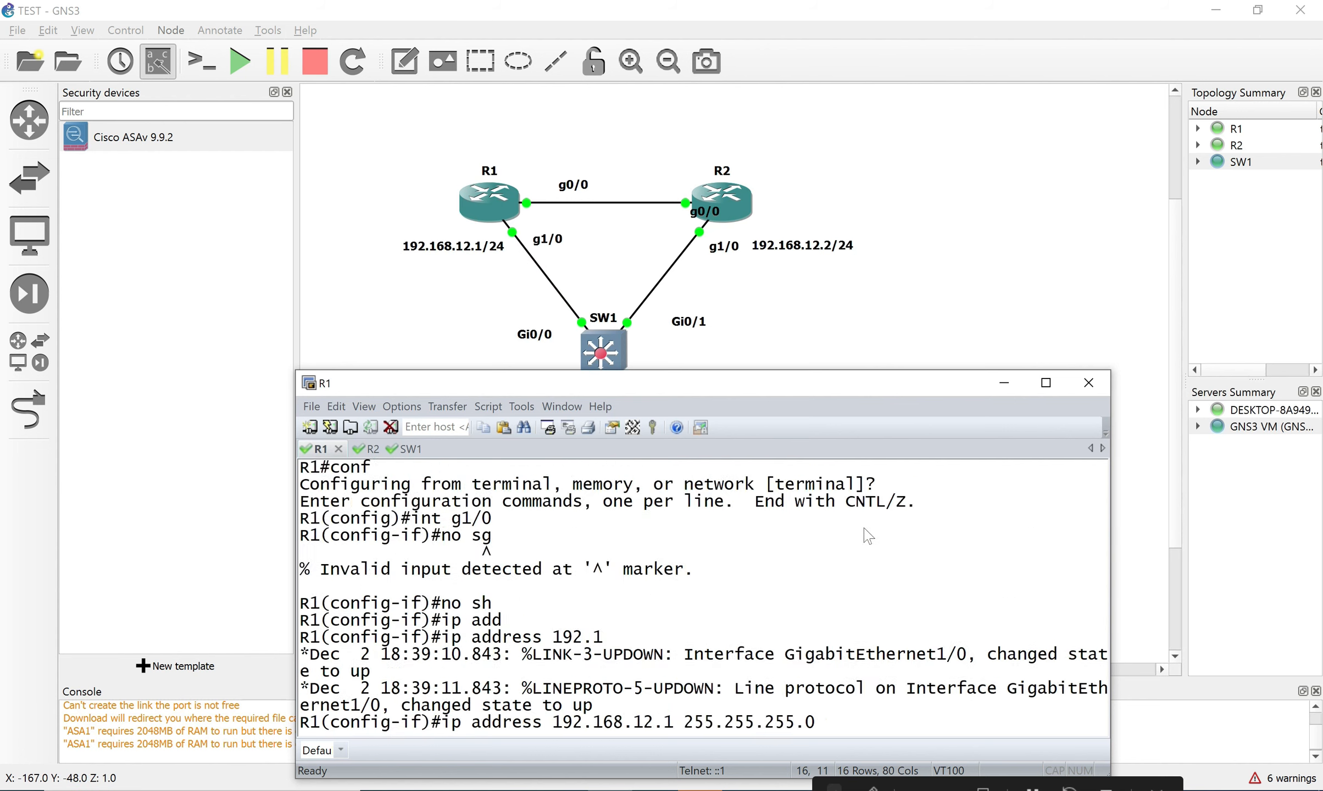
scroll(846, 544, down, 10)
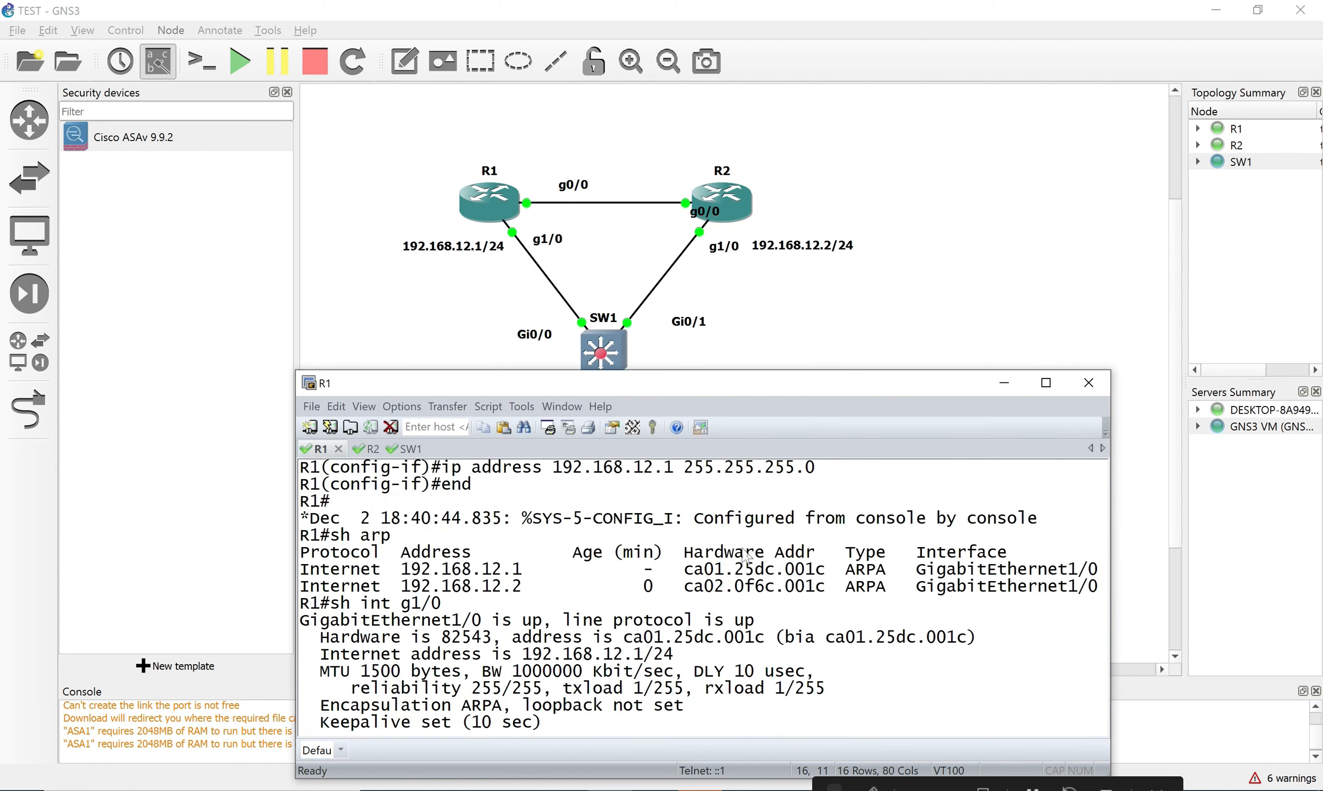
scroll(790, 555, up, 5)
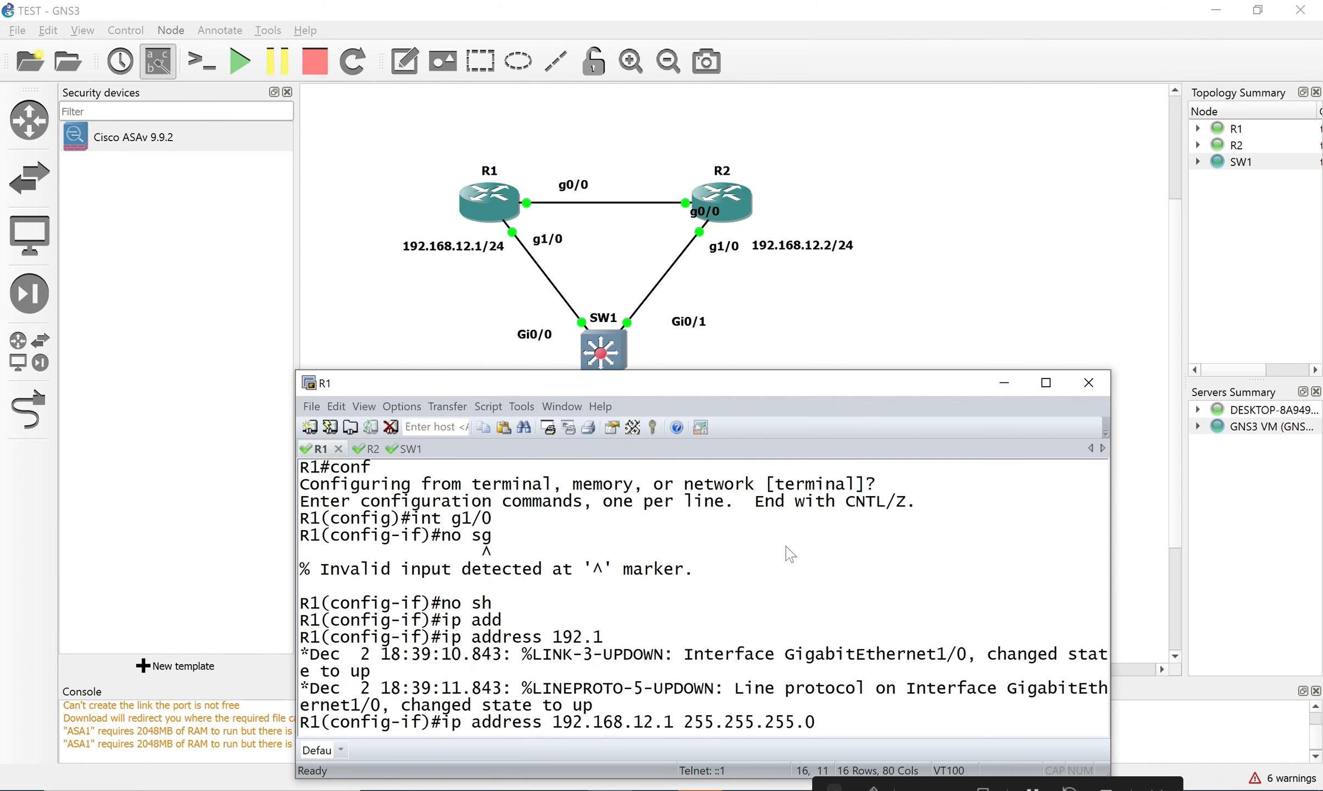
Maximize R1's console, page through the g1/0 output, and rerun the interface command.
click(1046, 383)
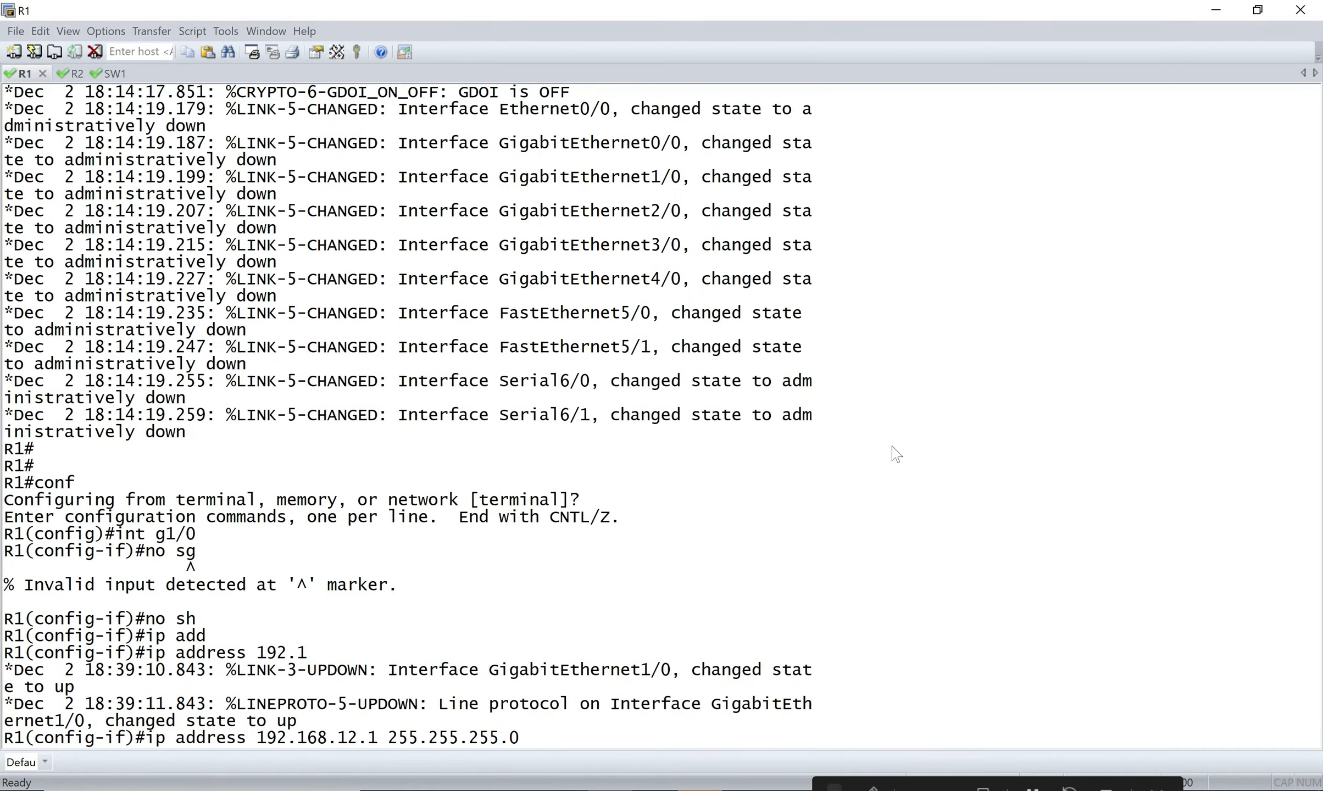
scroll(632, 500, up, 10)
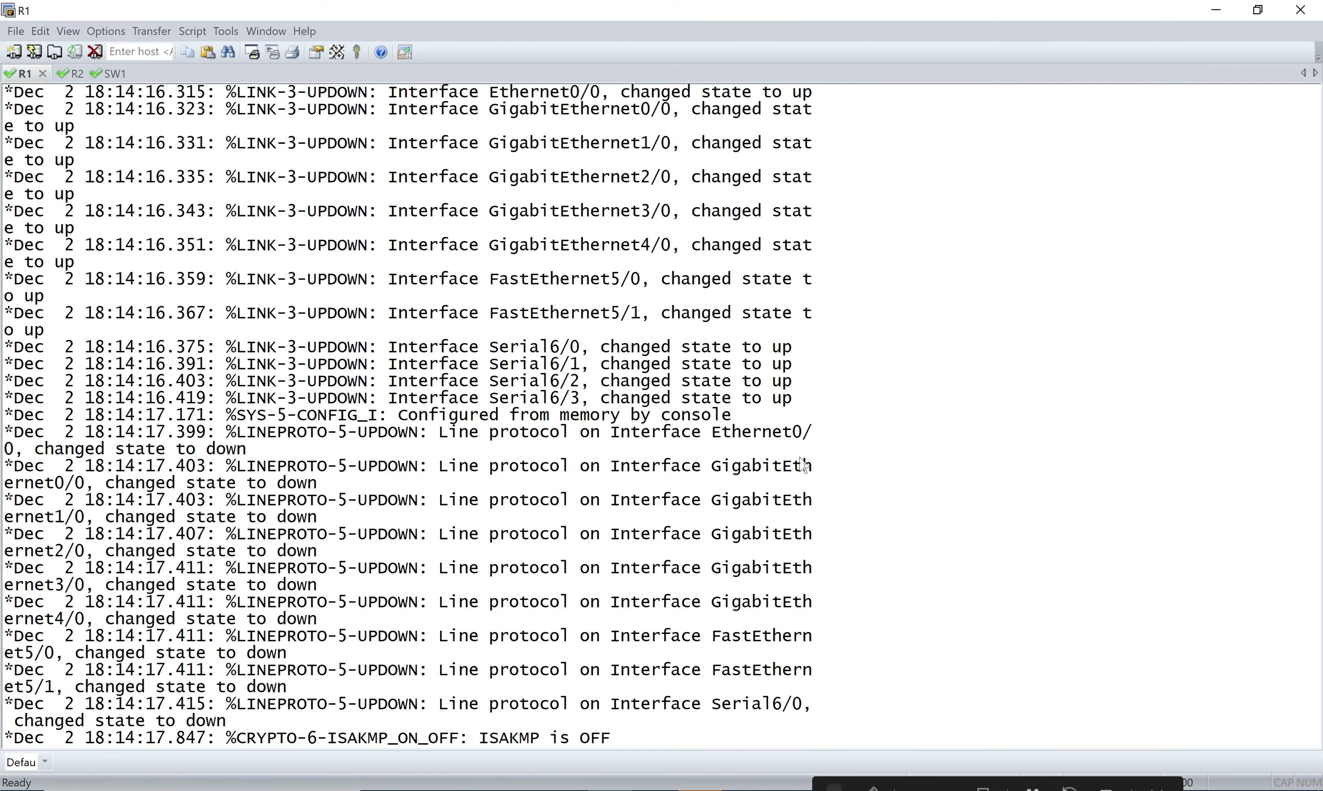
scroll(804, 465, down, 10)
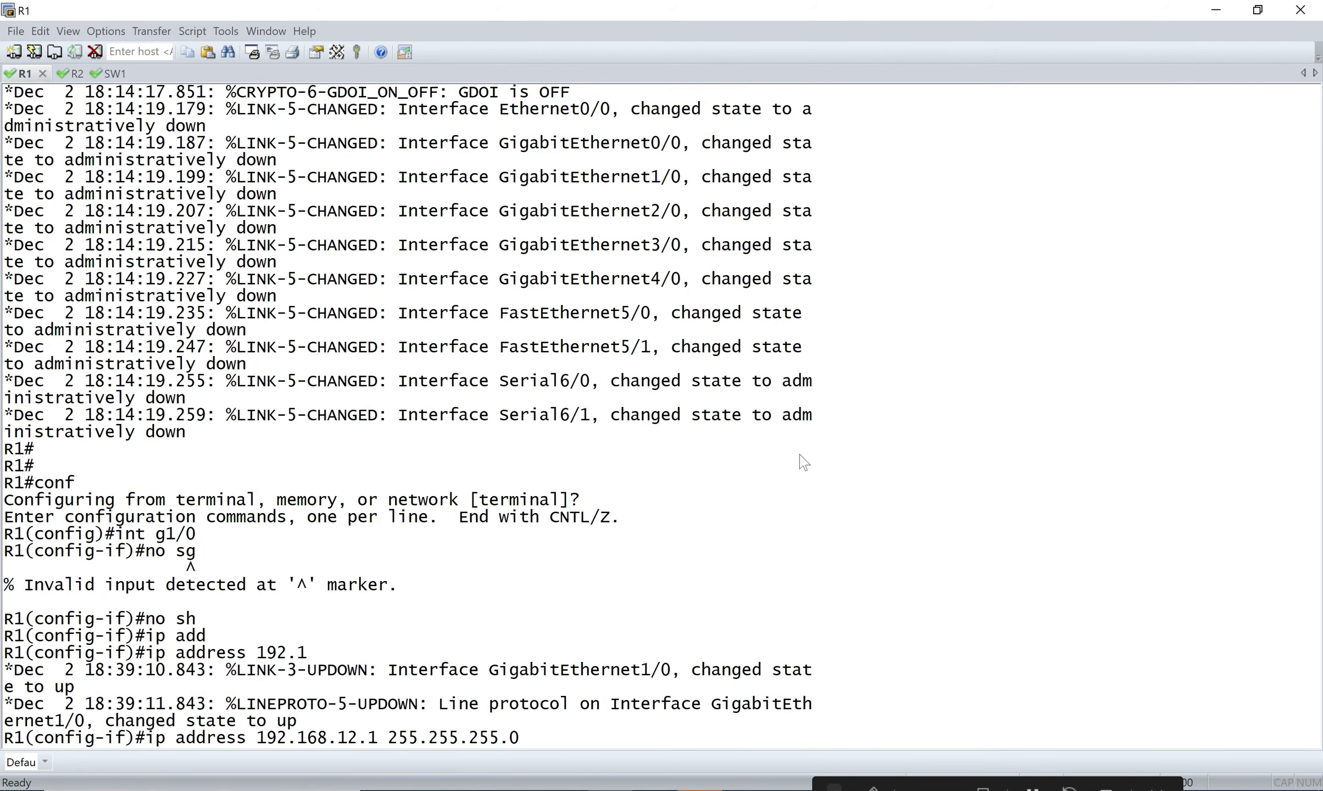
scroll(803, 464, down, 10)
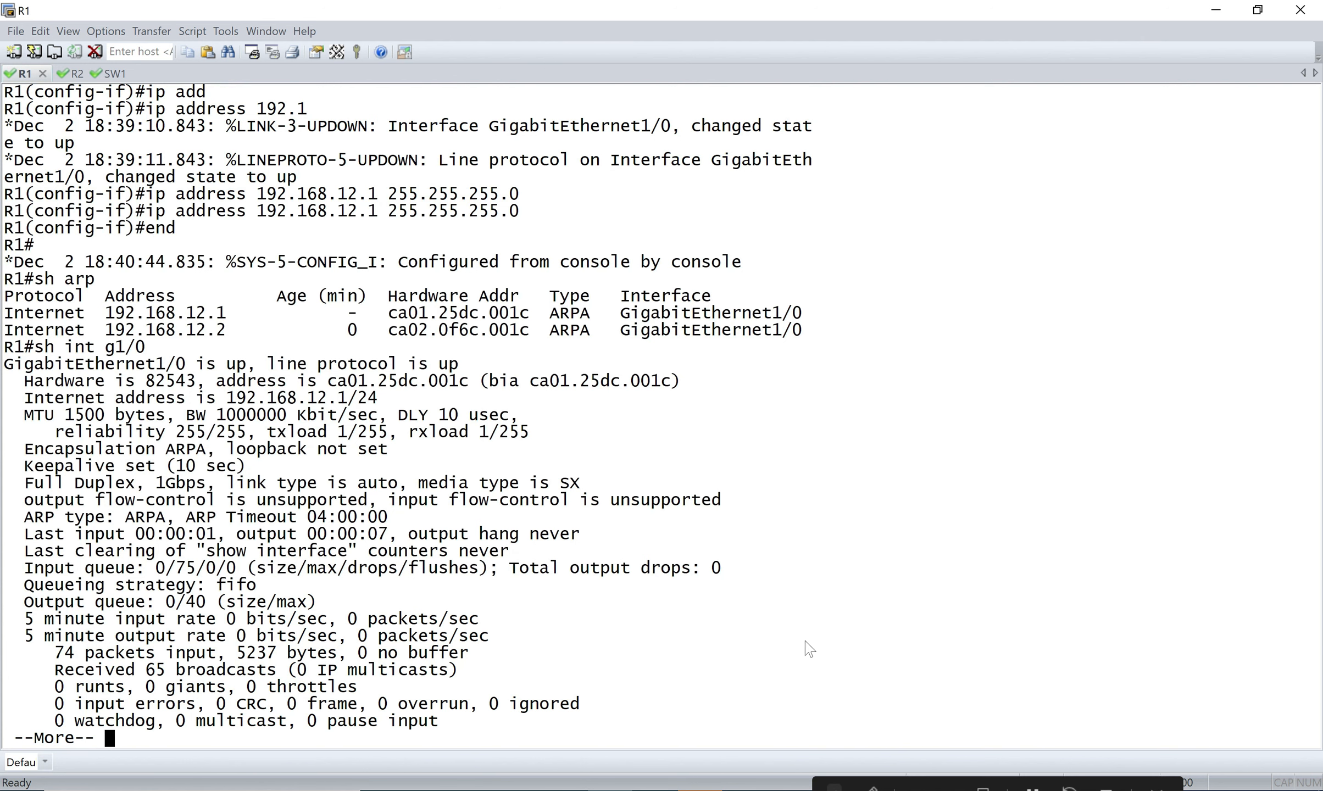
key(Return)
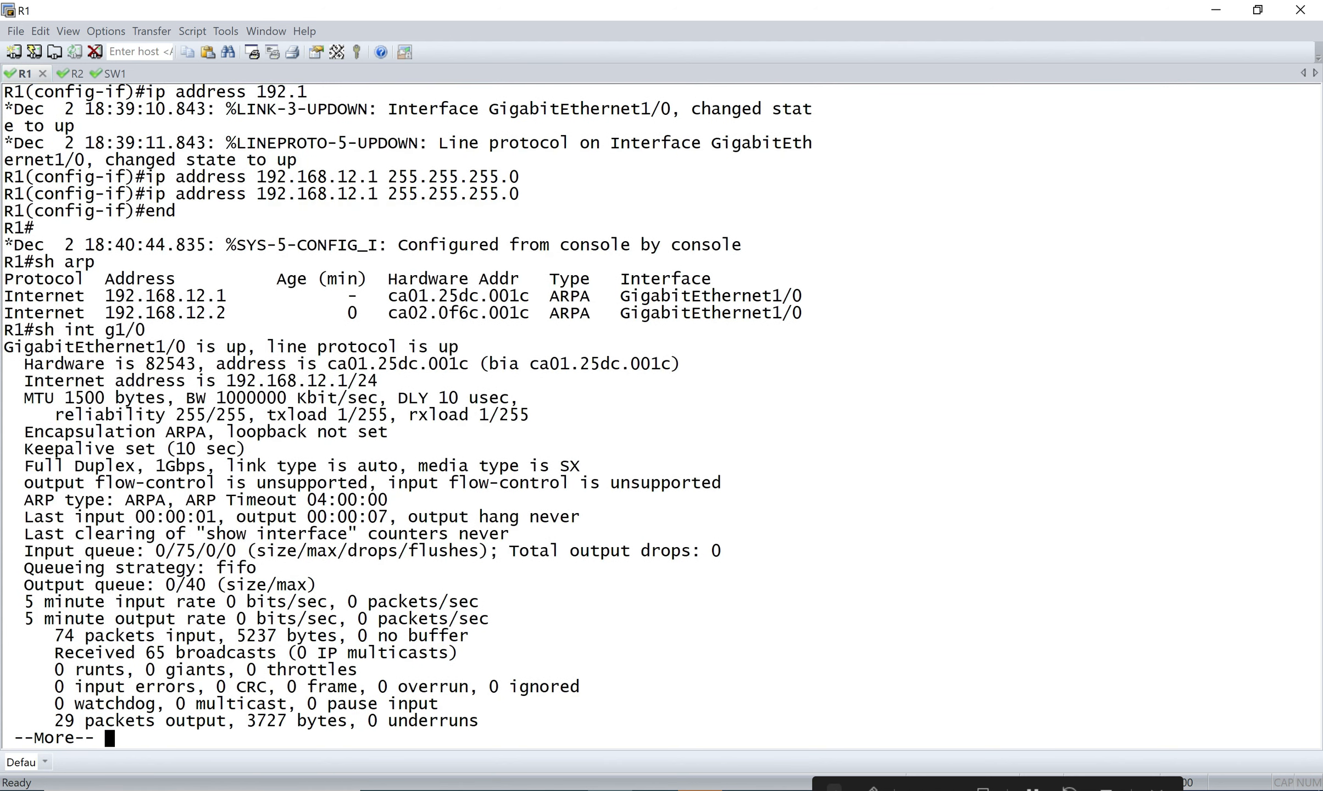
key(q)
key(Return)
key(Return)
key(Up)
key(Return)
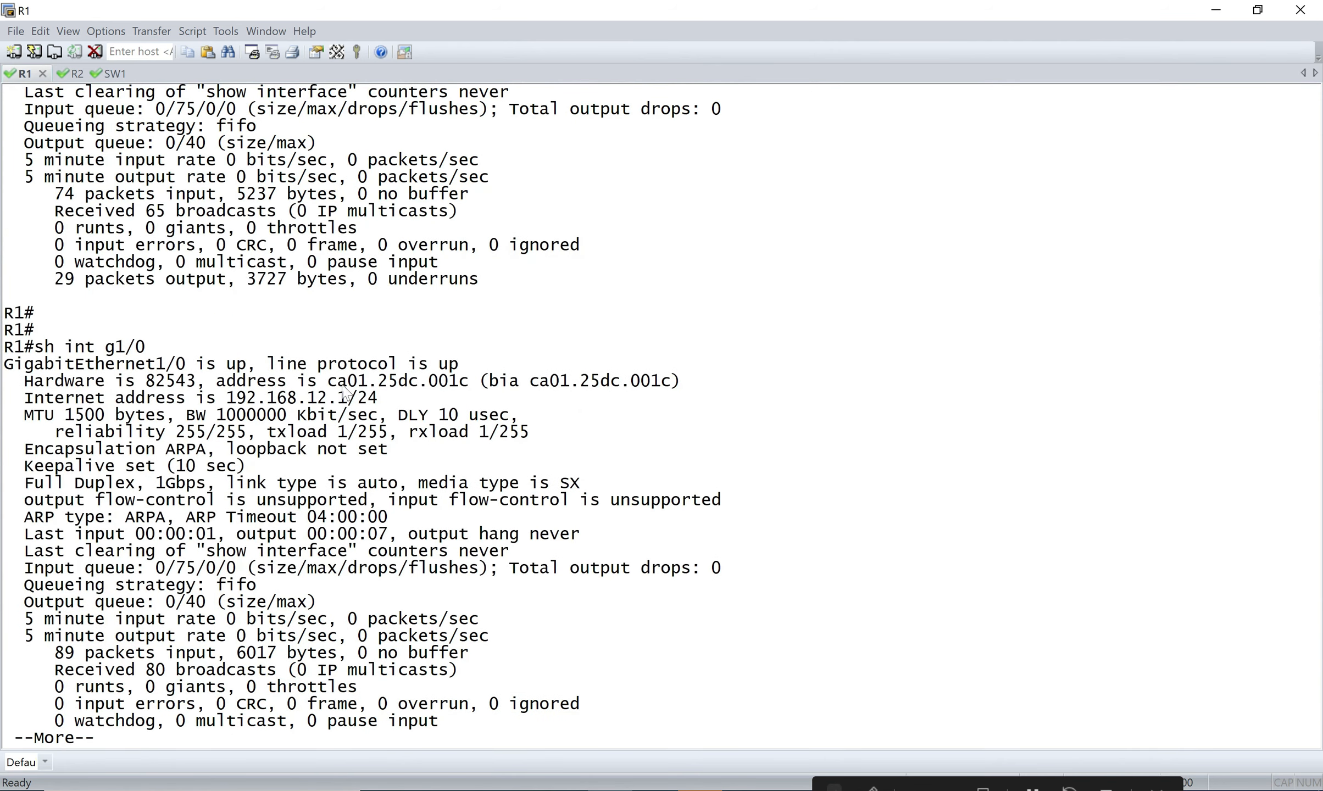
Highlight R1's g1/0 MAC address ca01.25dc.001c and its status and IP lines.
drag(330, 383, 431, 388)
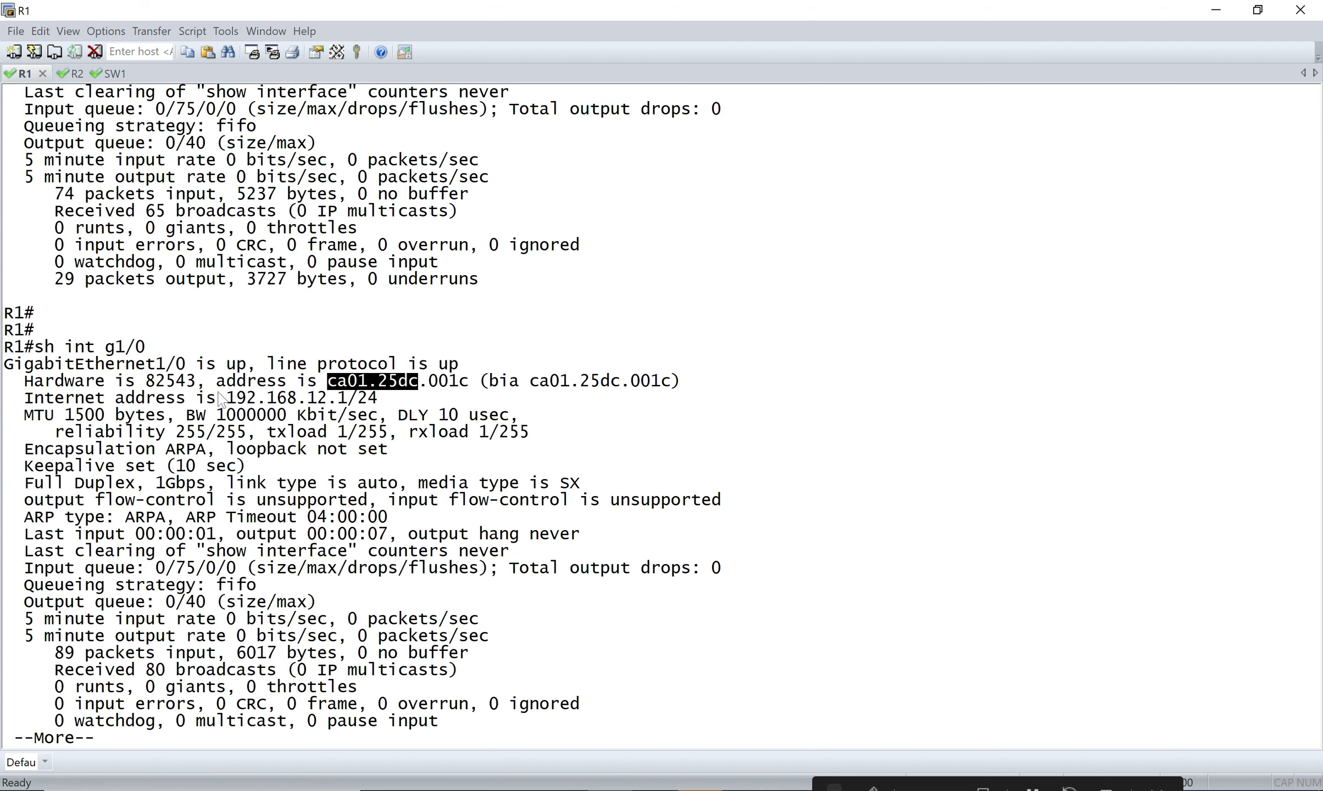
drag(213, 383, 380, 400)
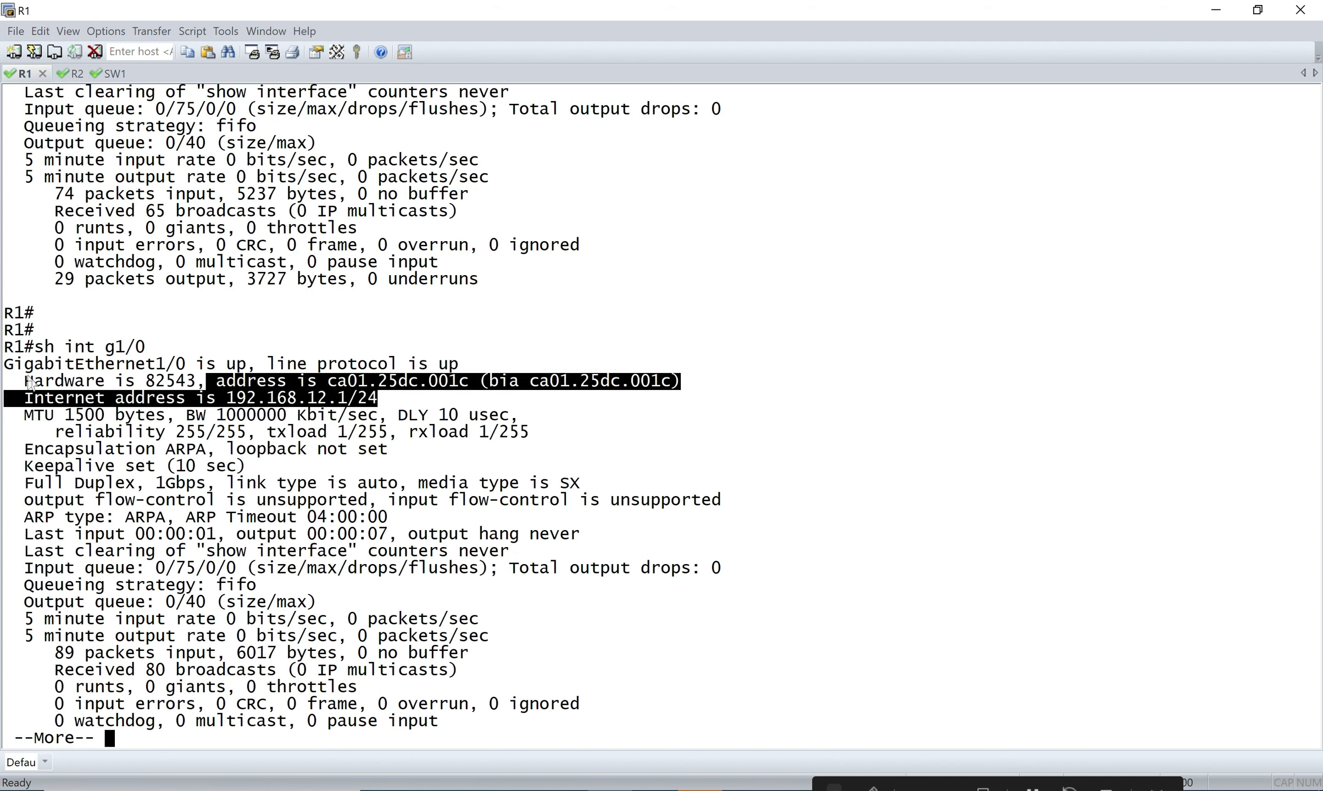
drag(24, 382, 494, 381)
click(477, 384)
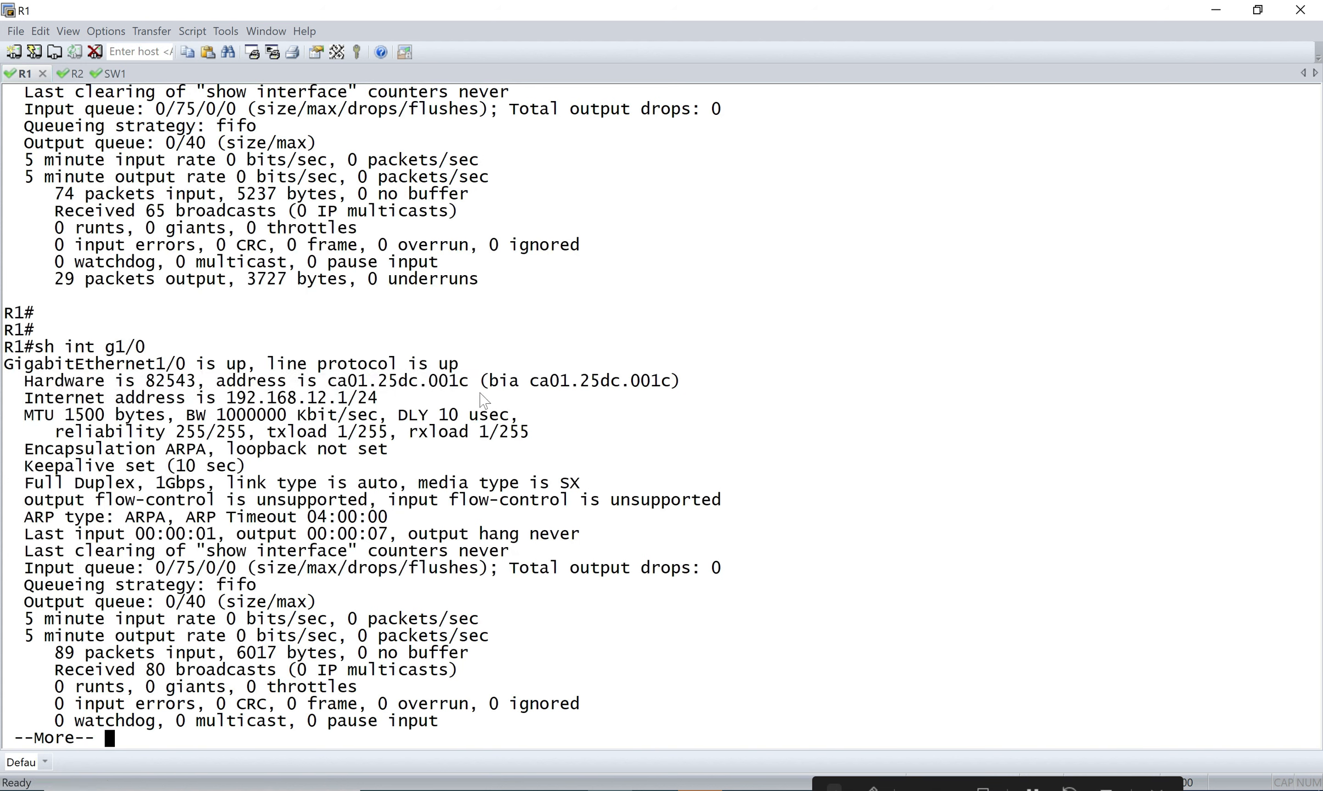
drag(473, 400, 467, 385)
Compare with R2's ARP entry for R1, highlighting 25dc, then R1's hardware address line.
click(70, 74)
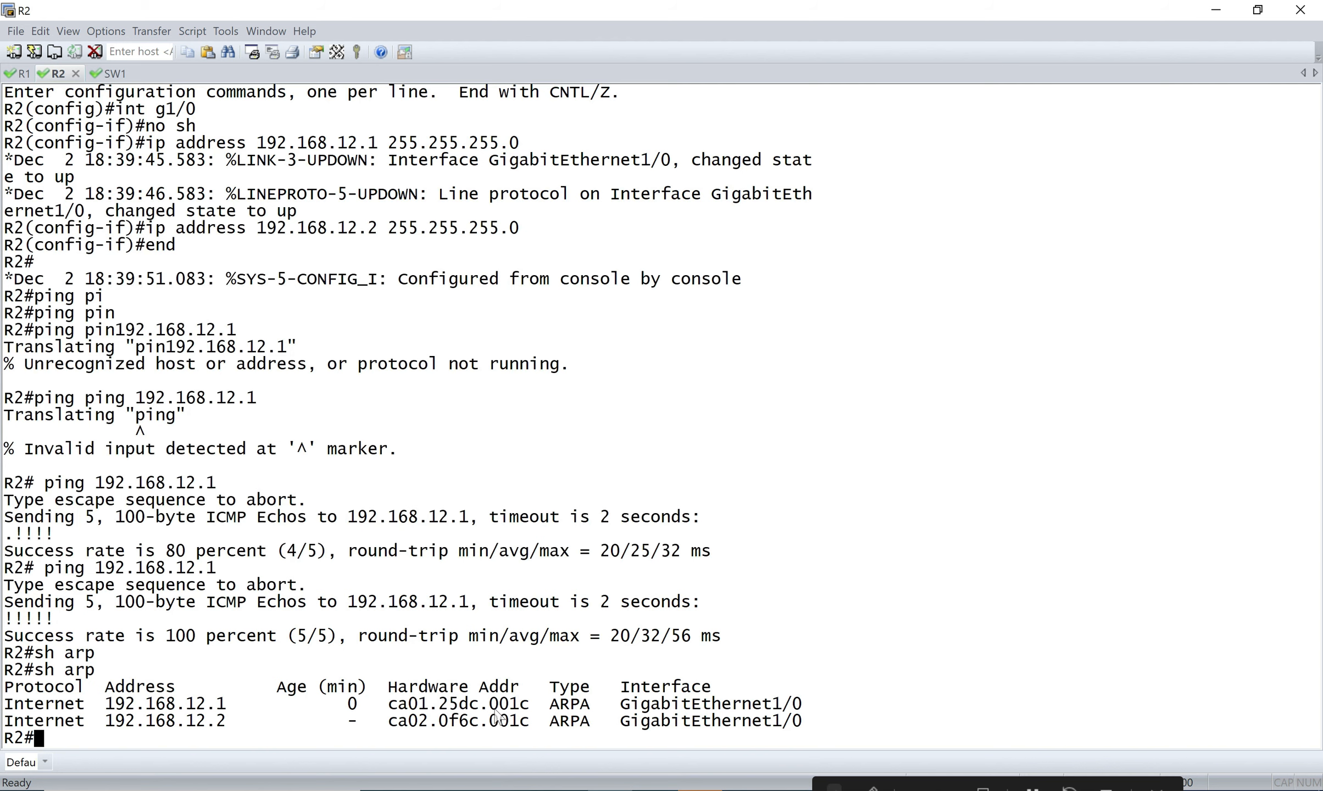
mouse_move(441, 705)
mouse_down()
mouse_move(478, 708)
mouse_move(458, 710)
mouse_up()
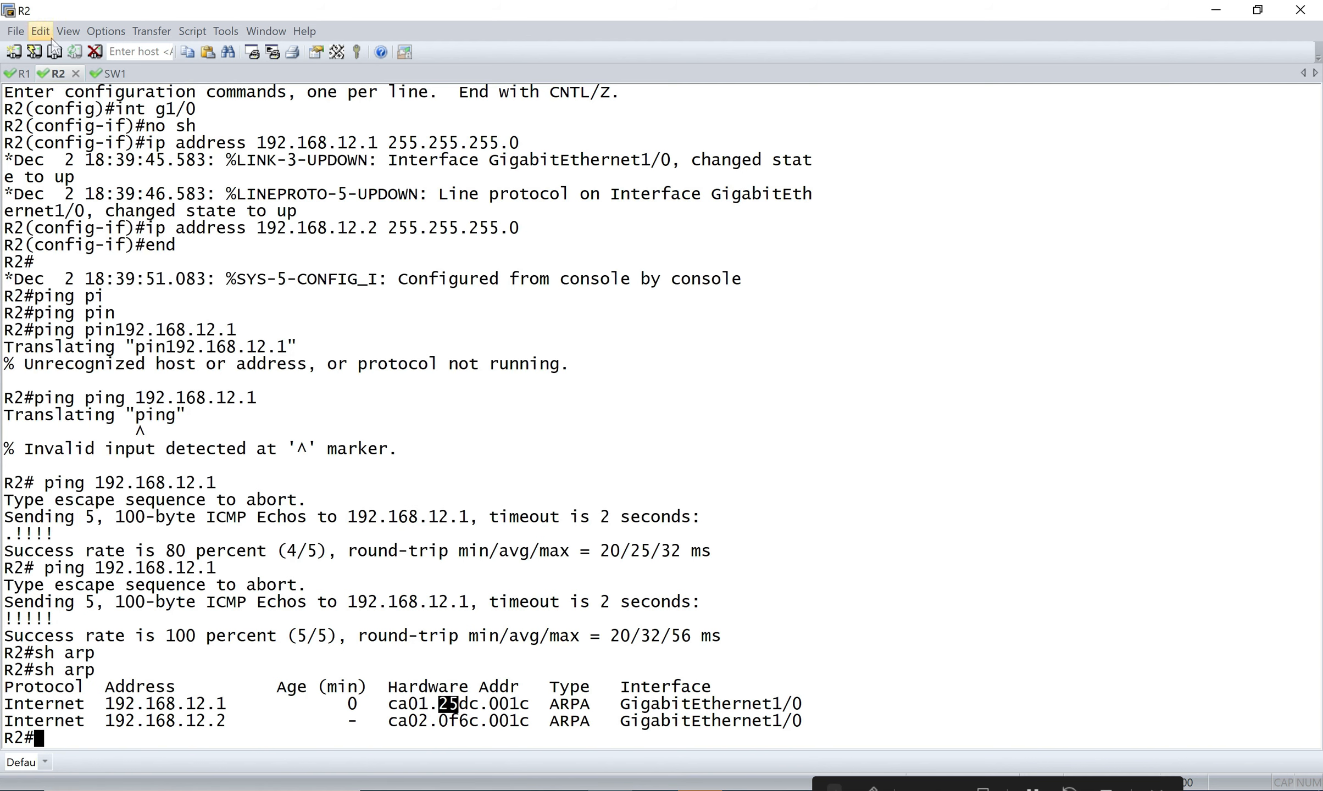
click(22, 74)
drag(318, 363, 388, 382)
Switch to SW1's console, restore it to a window, and move it up and right.
click(95, 76)
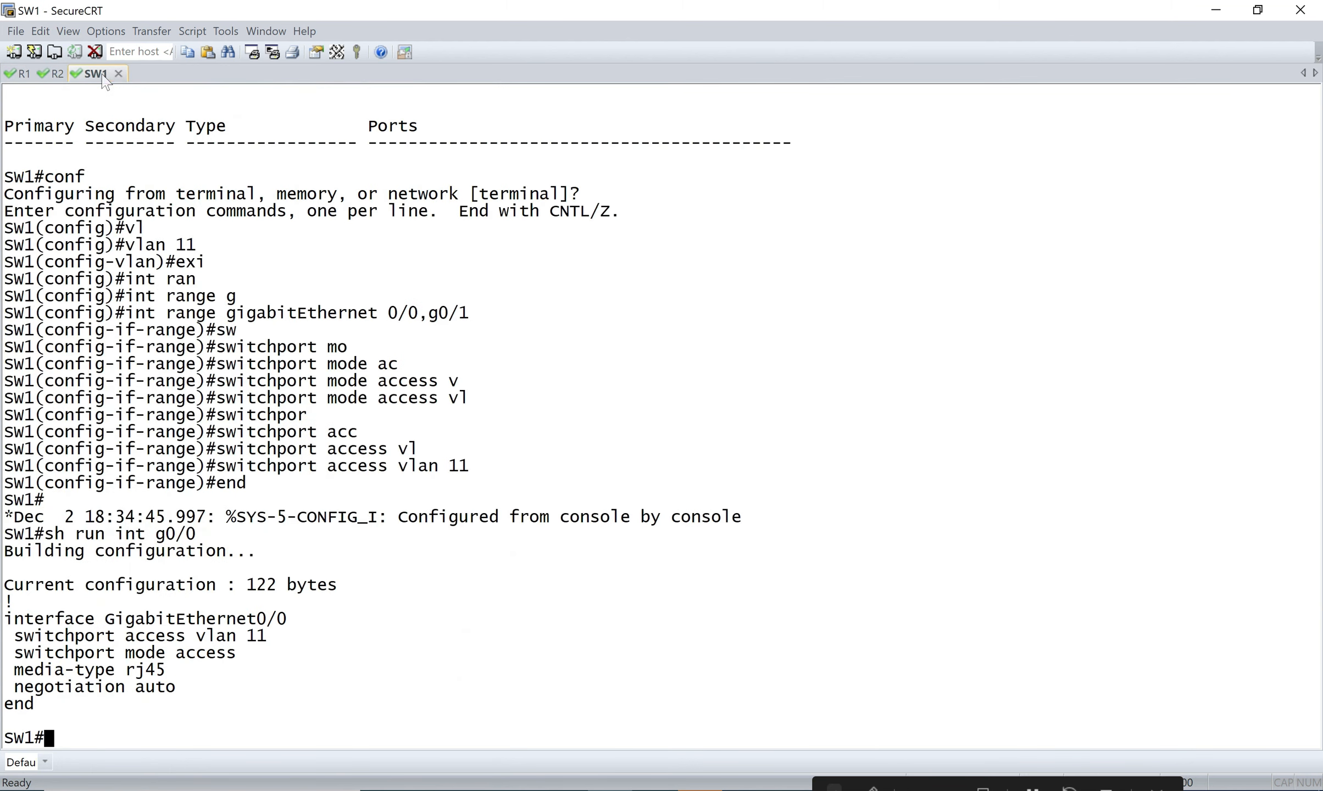
click(1258, 9)
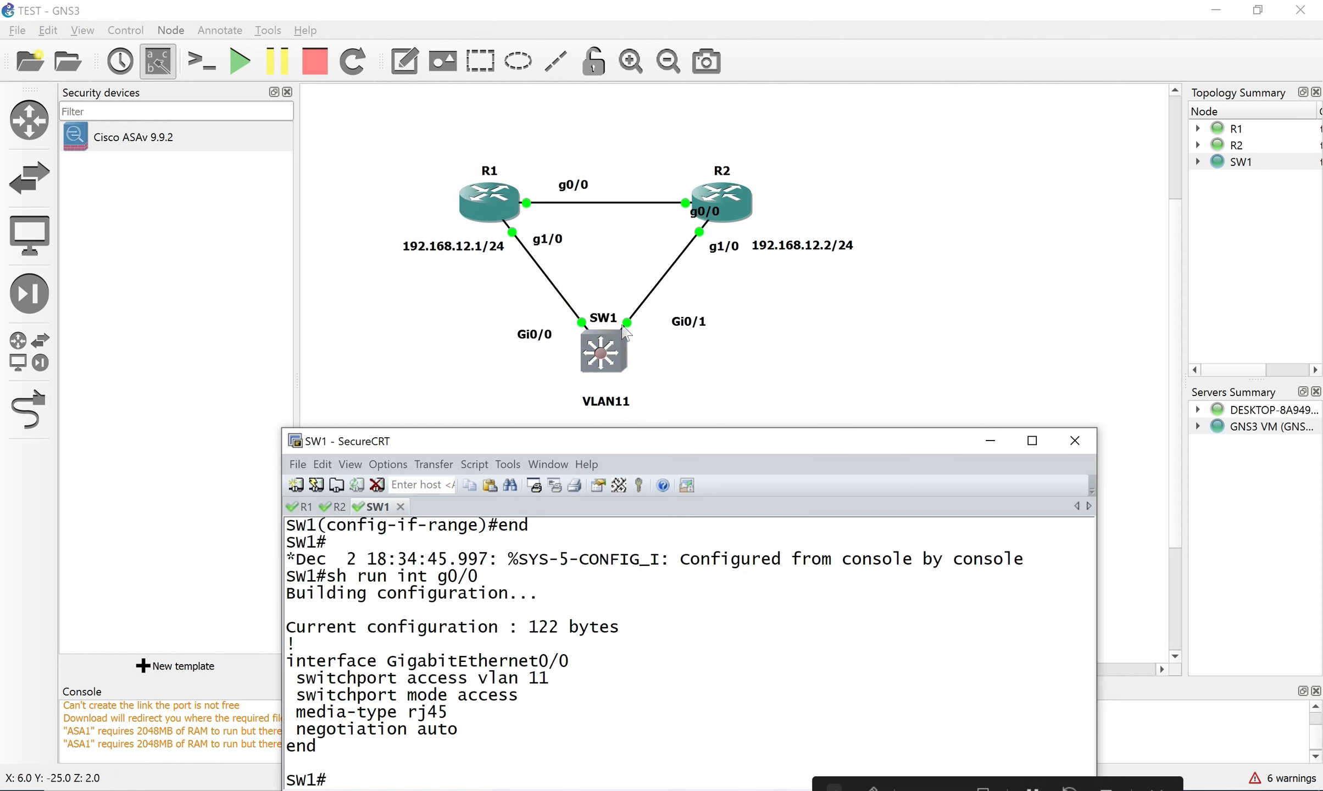
drag(637, 447, 693, 389)
Run 'show mac address-table dynamic' on SW1 using Tab completion.
text(sh )
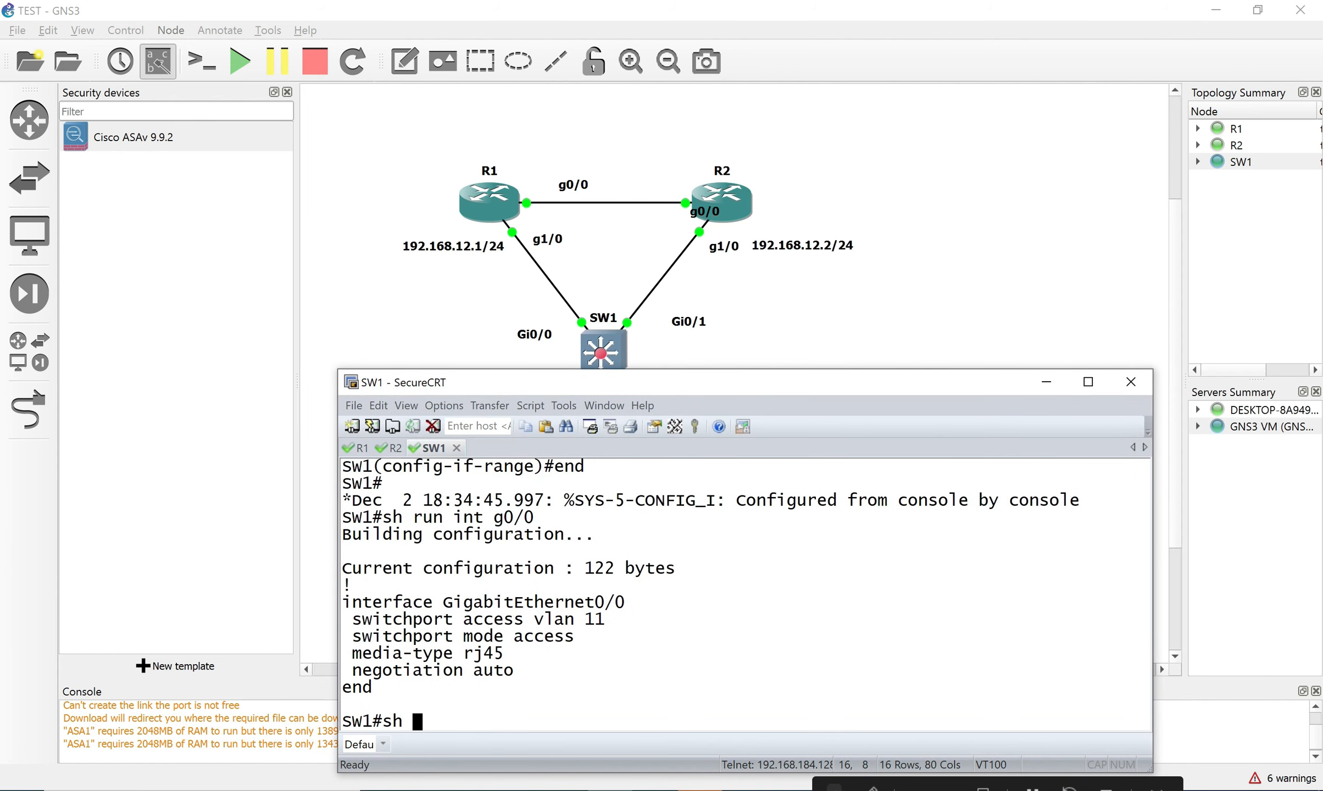
text(mac)
key(Tab)
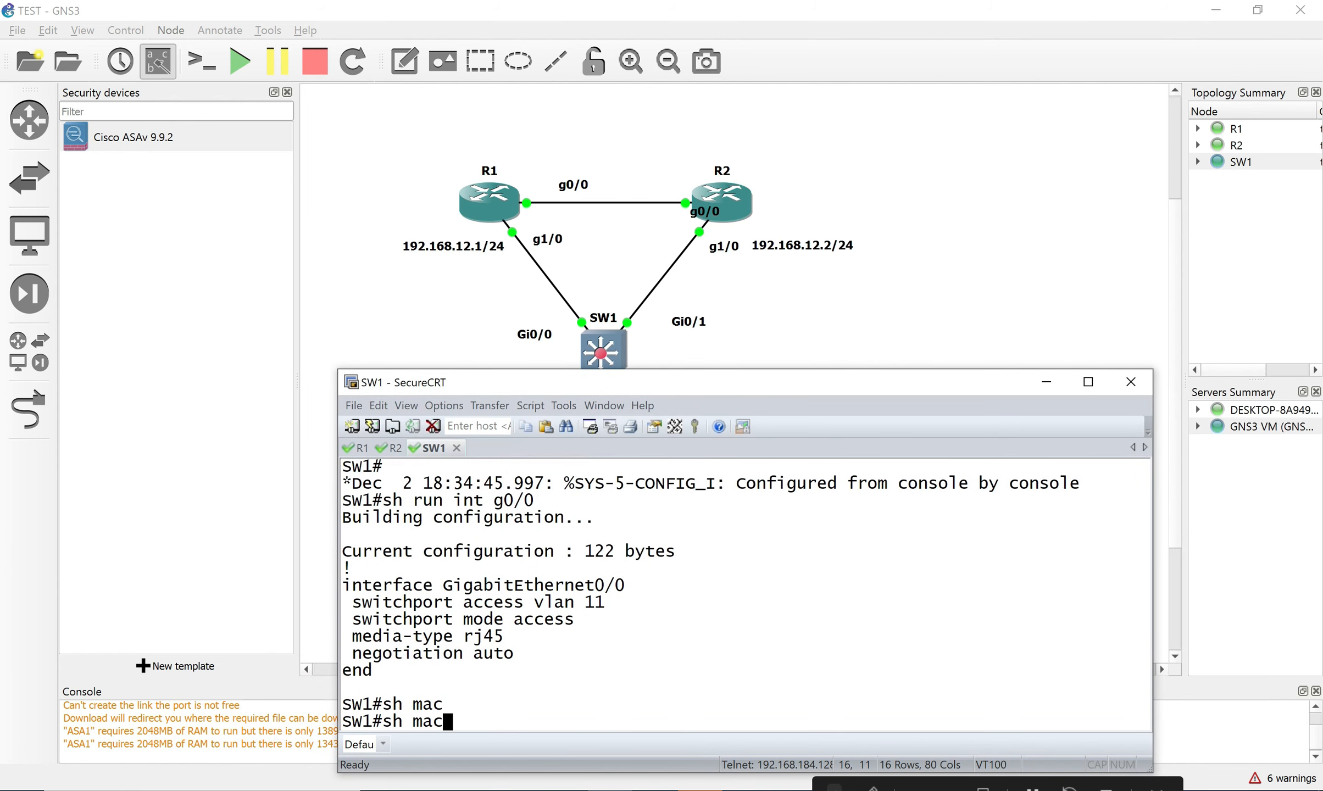
text(add)
key(Tab)
text(dy)
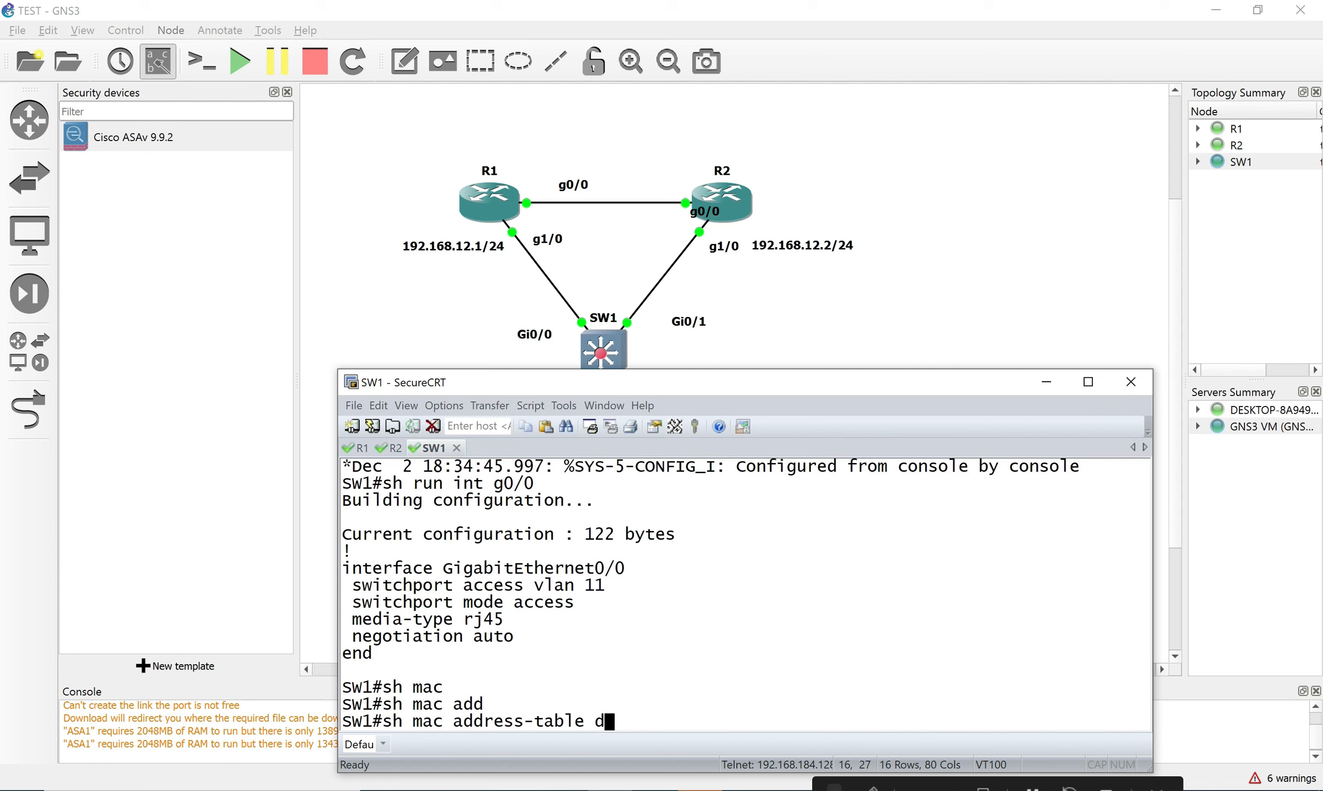
key(Tab)
key(Return)
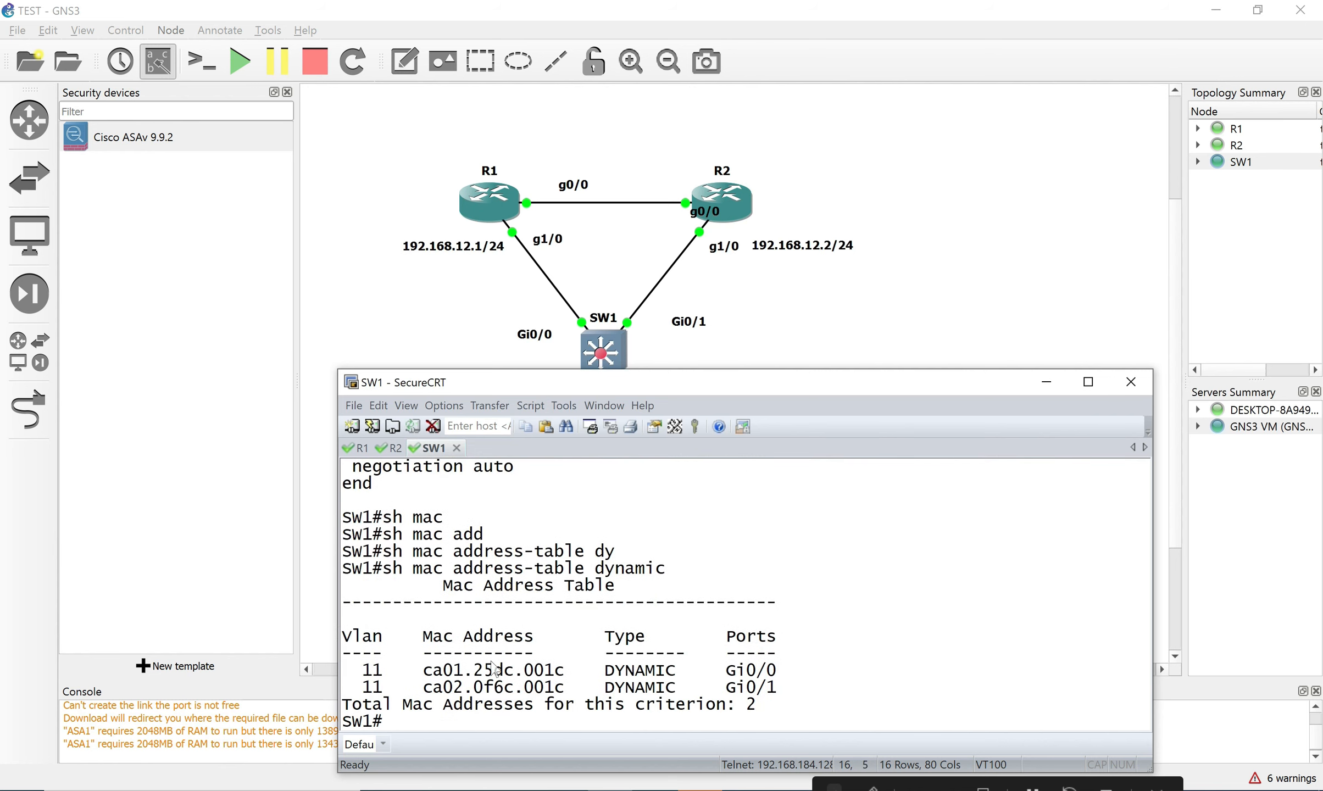
Highlight the VLAN 11 entries ca01.25dc.001c on Gi0/0 and ca02.0f6c.001c on Gi0/1.
drag(346, 670, 767, 676)
drag(363, 640, 769, 698)
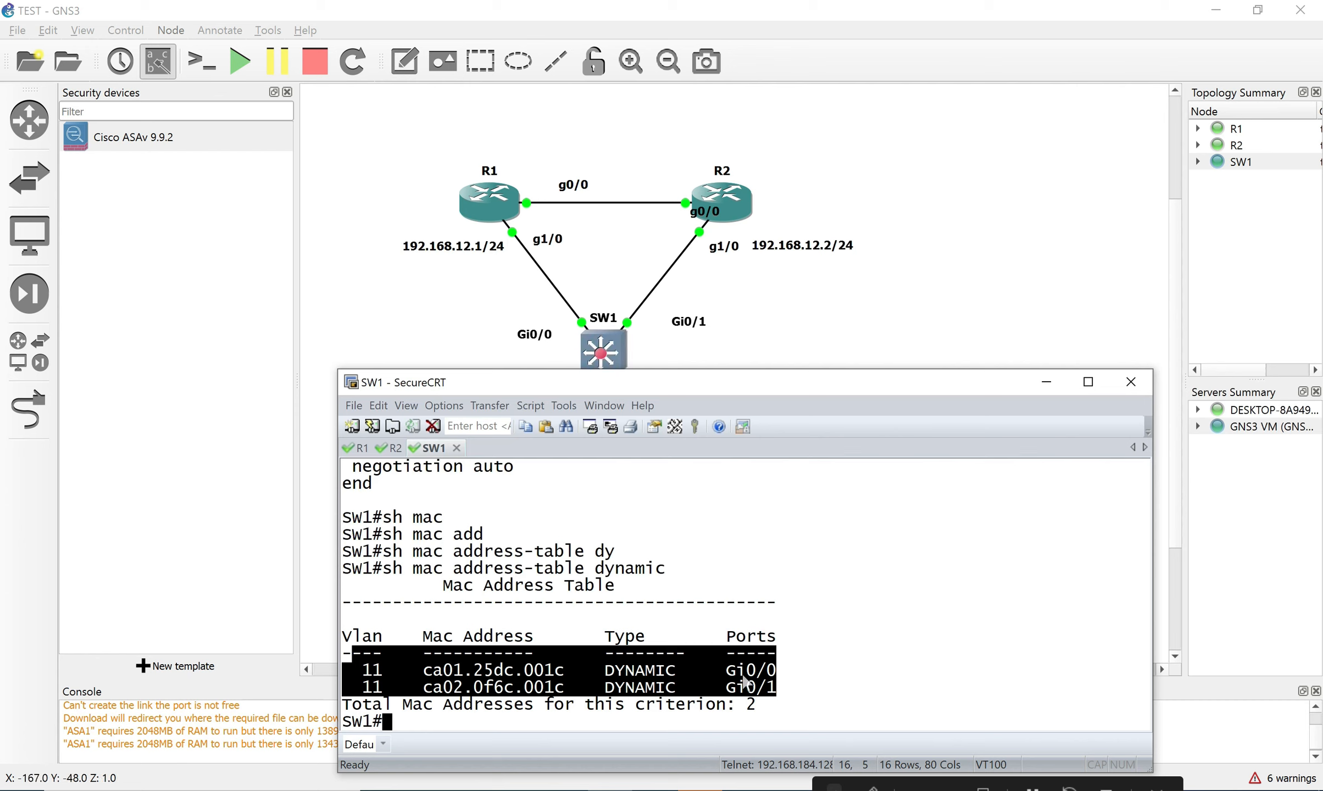
drag(729, 671, 779, 677)
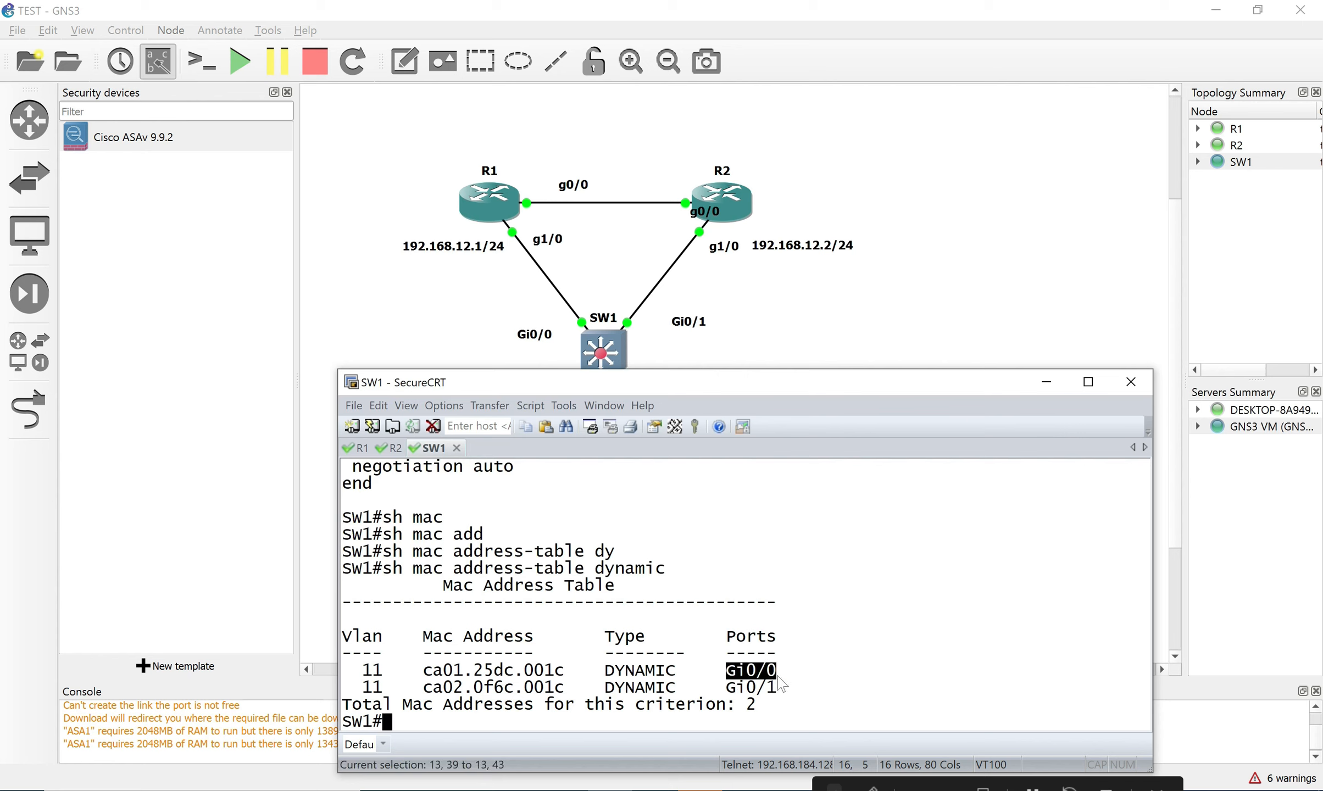
drag(778, 677, 778, 677)
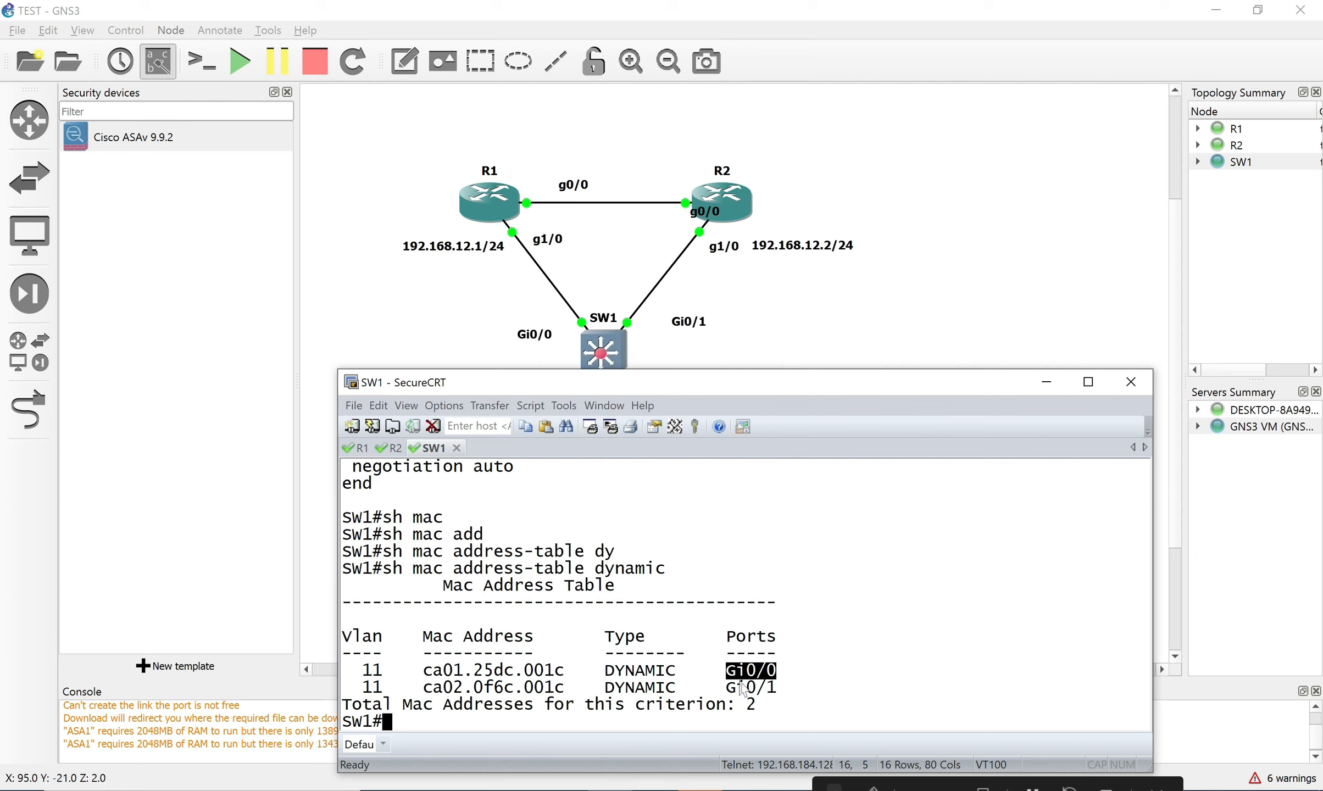
drag(717, 688, 787, 693)
click(815, 682)
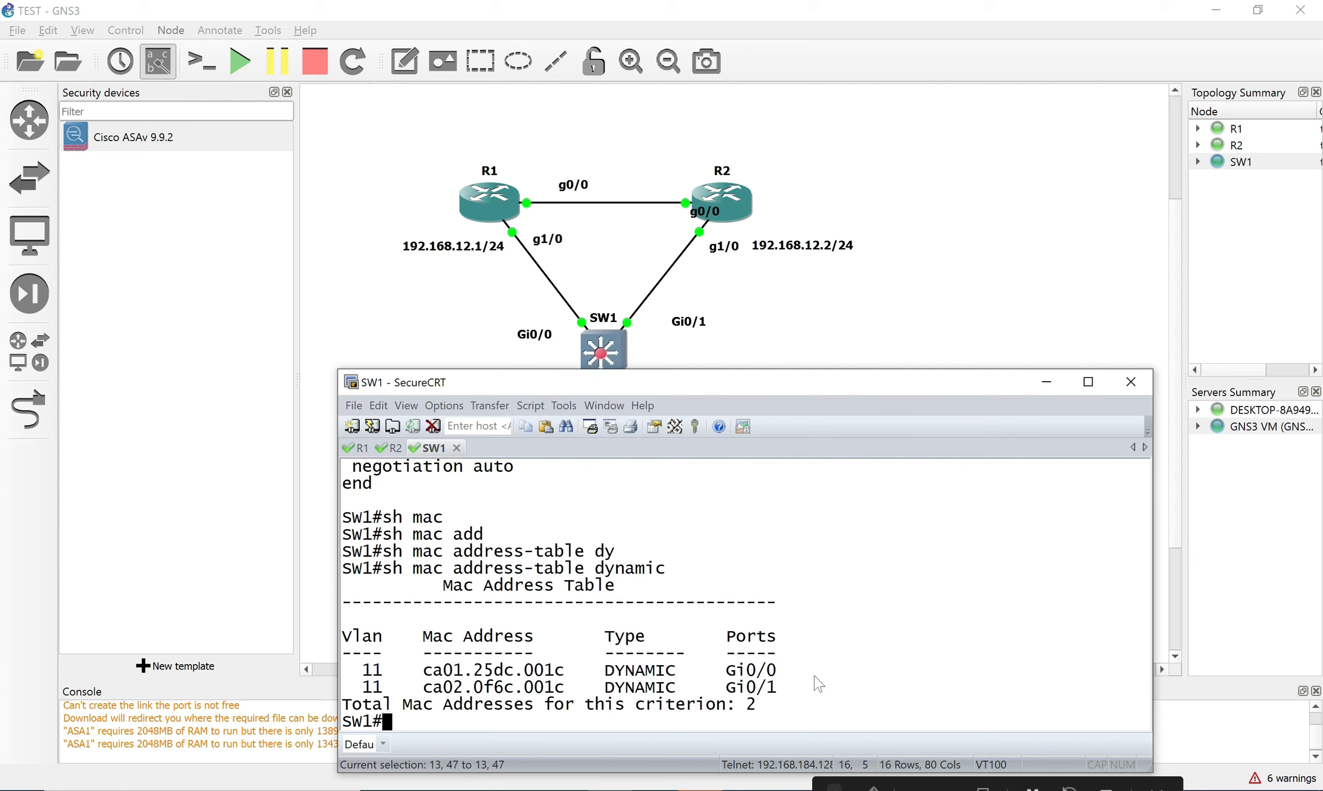